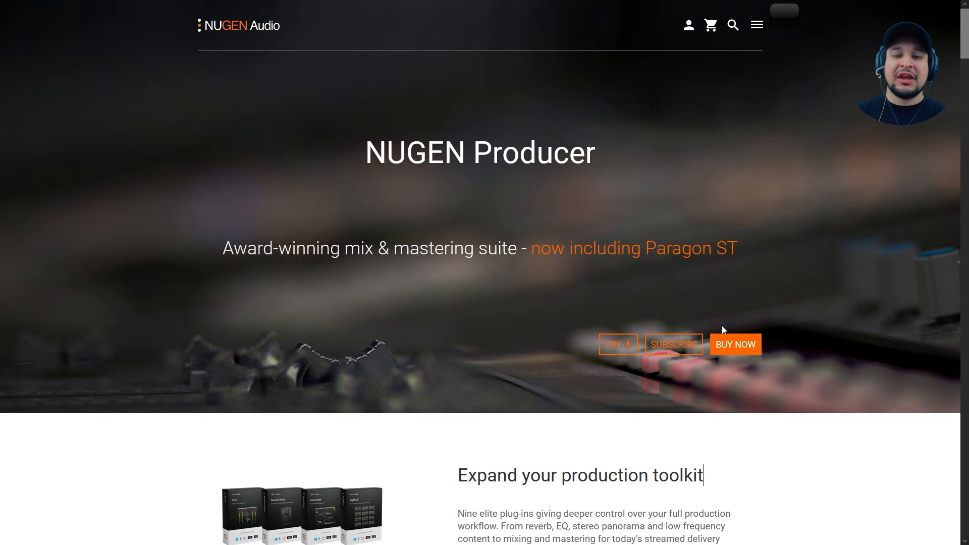
- Review the NUGEN Producer product page, examining the descriptions of the included plug-ins from Paragon ST to Stereoplacer and signal architecture
scroll(721, 326, "down", 12)
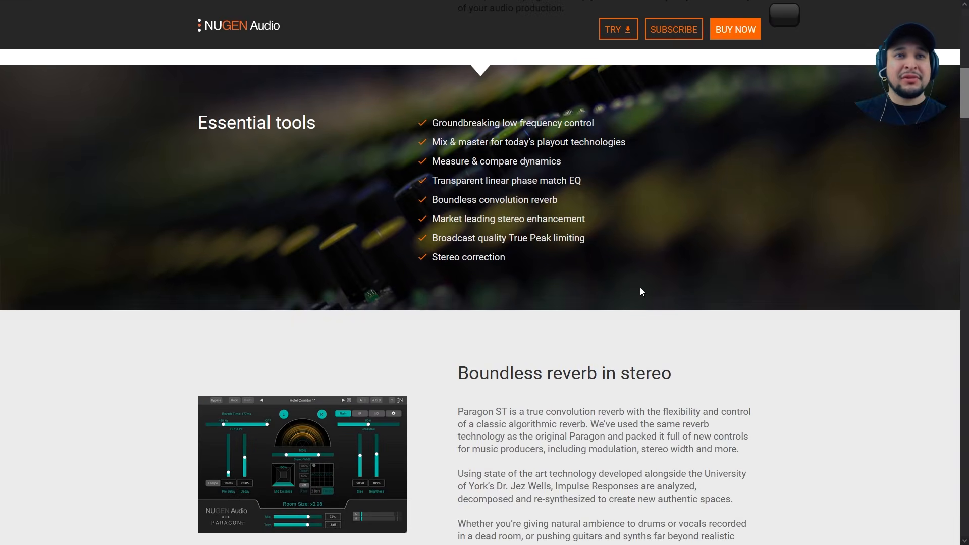
scroll(640, 292, "down", 3)
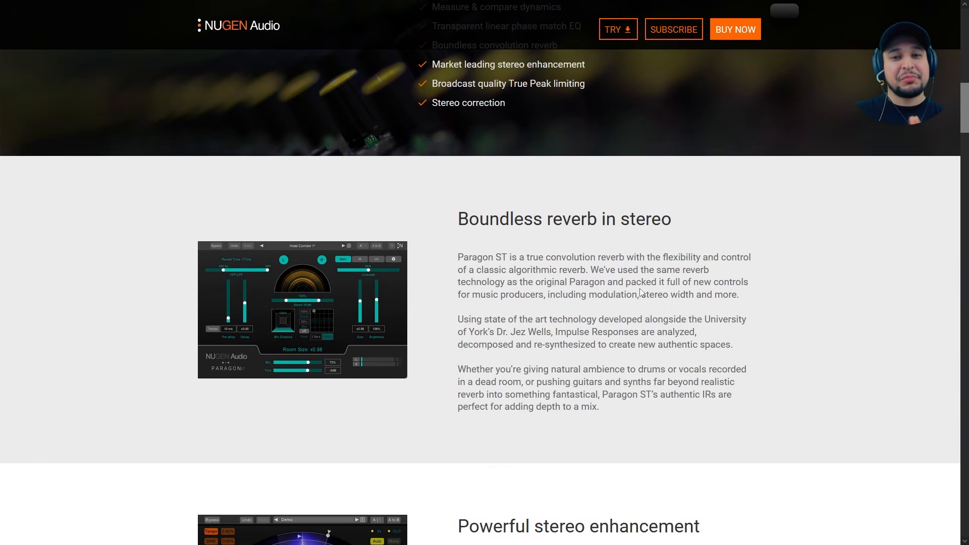
scroll(397, 404, "down", 6)
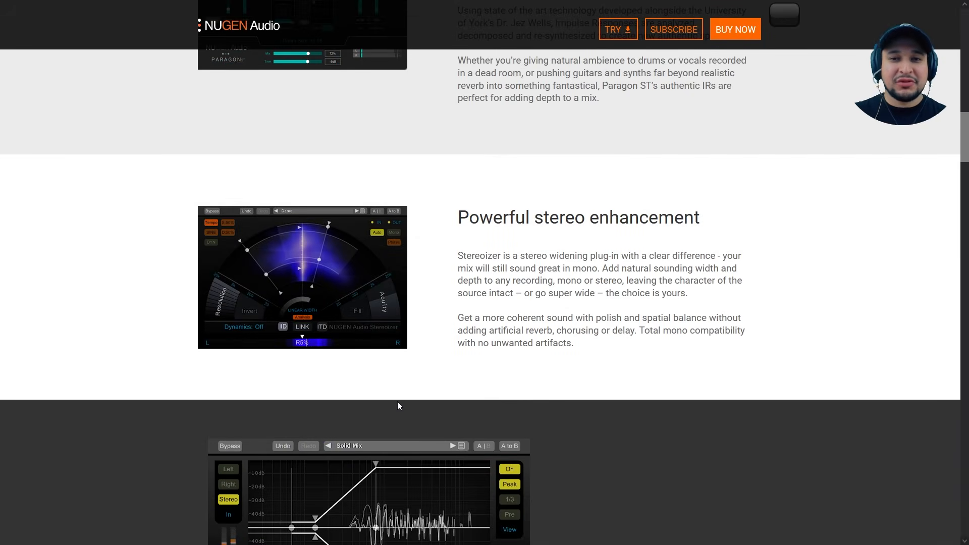
scroll(398, 403, "down", 4)
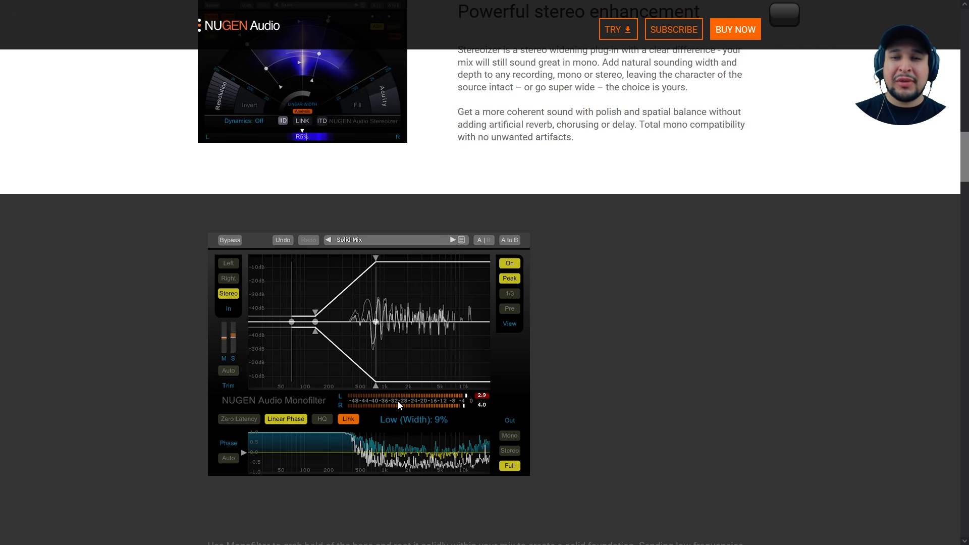
scroll(398, 404, "down", 2)
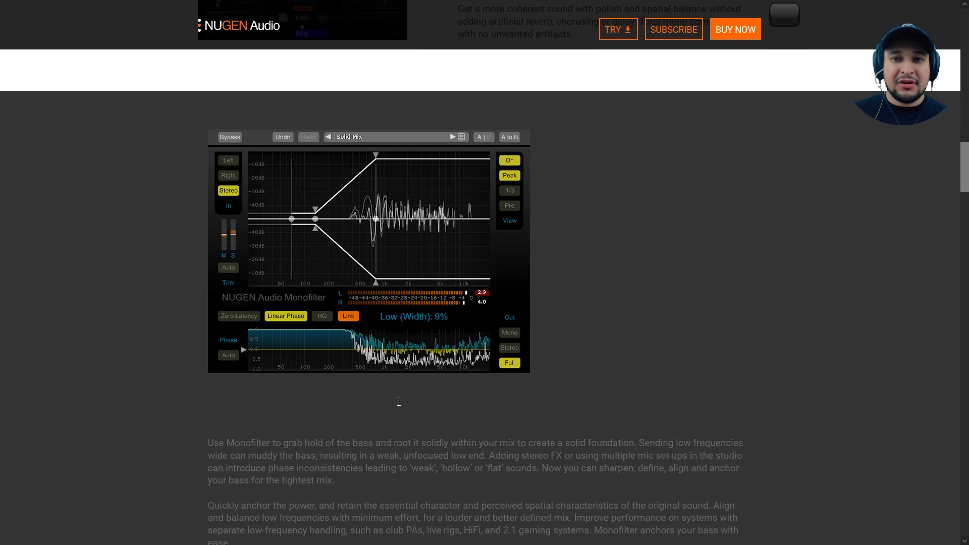
scroll(398, 402, "down", 8)
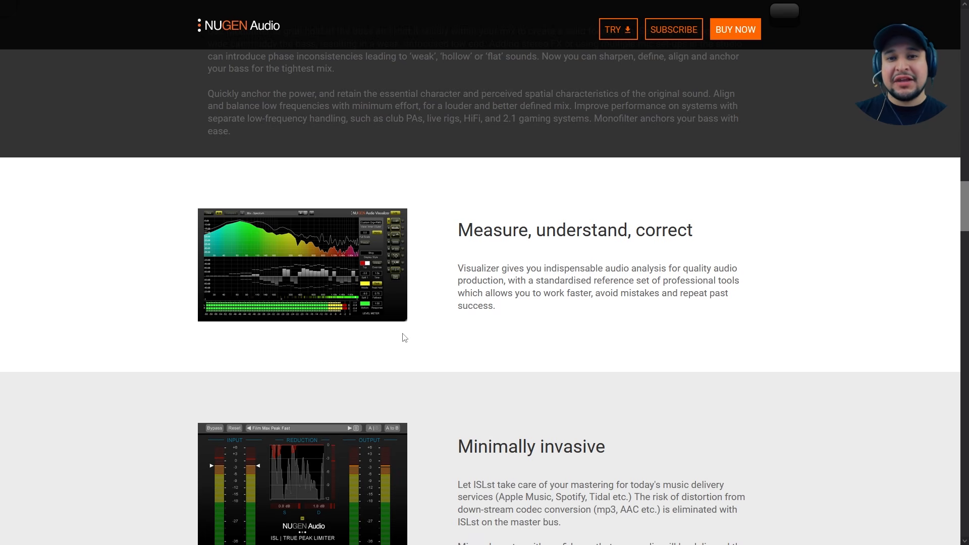
scroll(404, 337, "down", 5)
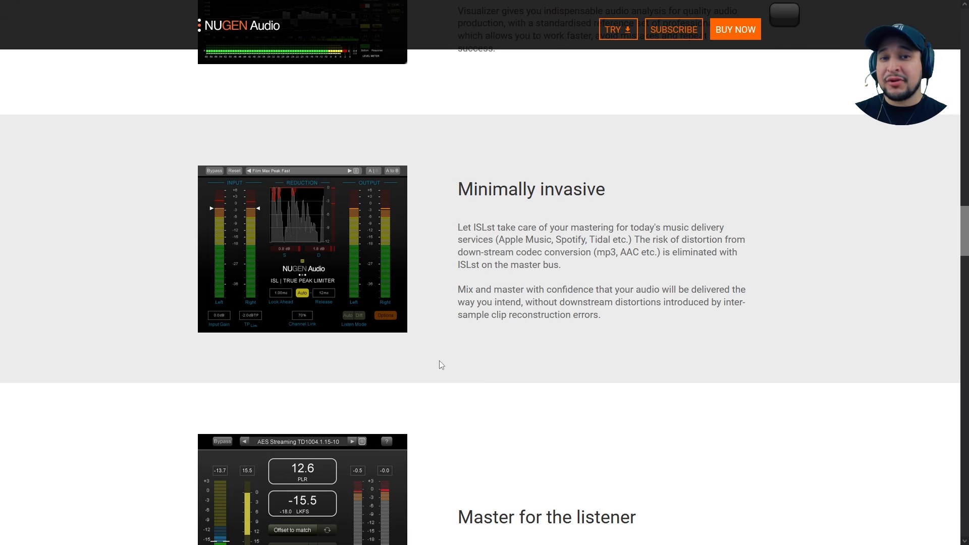
scroll(439, 361, "down", 5)
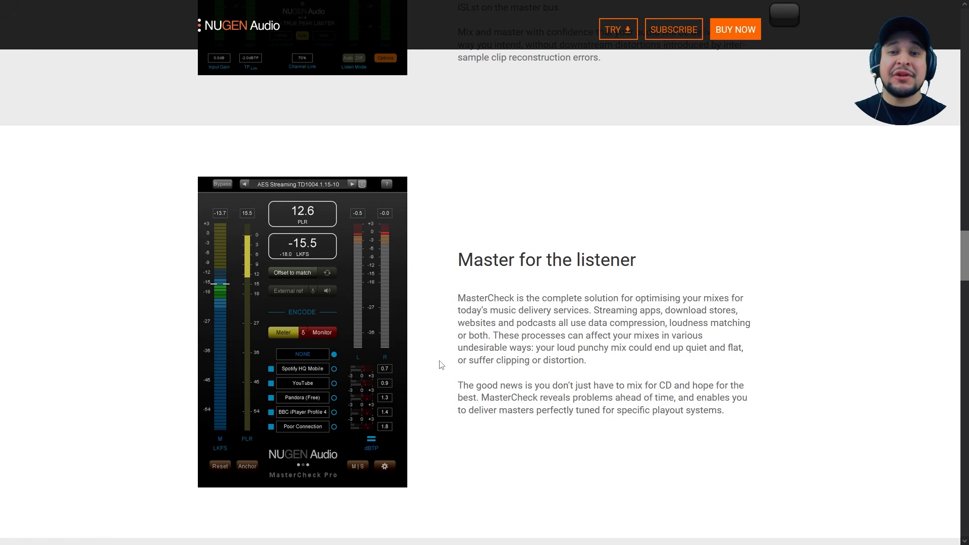
scroll(440, 365, "down", 7)
scroll(441, 365, "up", 1)
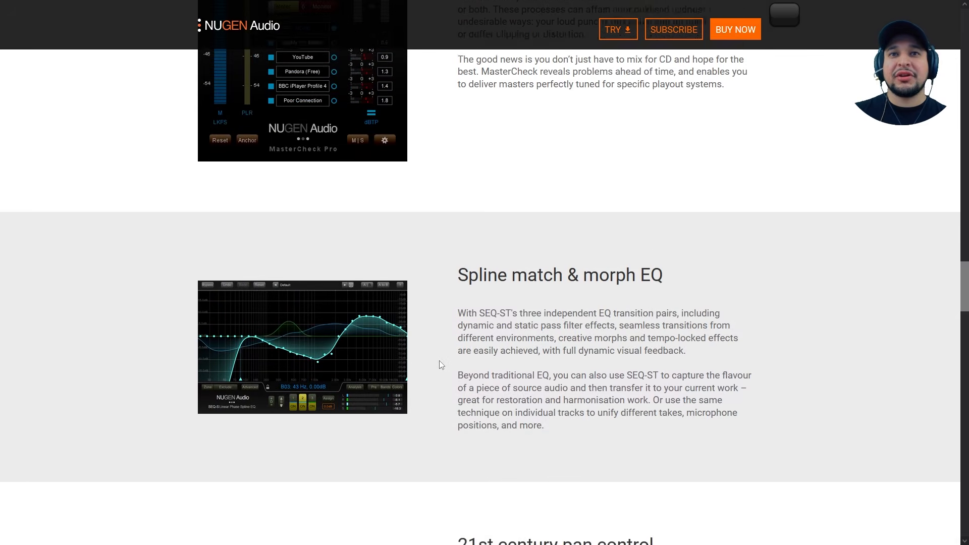
scroll(441, 364, "down", 2)
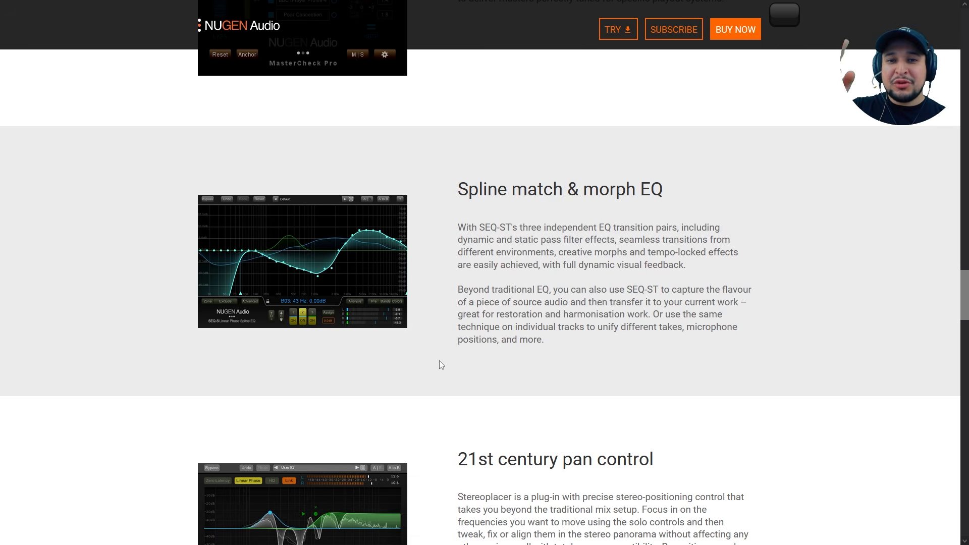
scroll(440, 363, "down", 5)
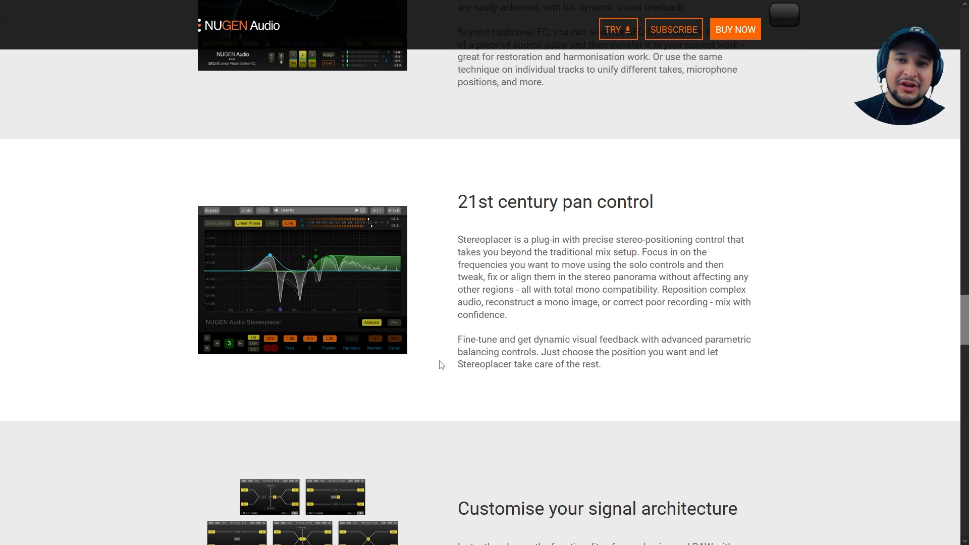
scroll(441, 365, "down", 6)
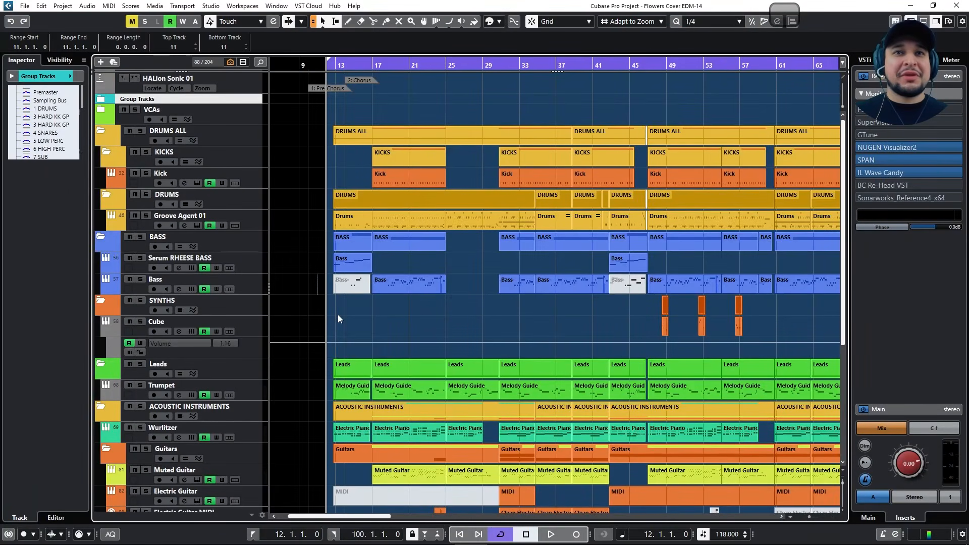
scroll(338, 315, "down", 5)
scroll(338, 317, "up", 5)
scroll(337, 316, "down", 3)
scroll(338, 315, "up", 3)
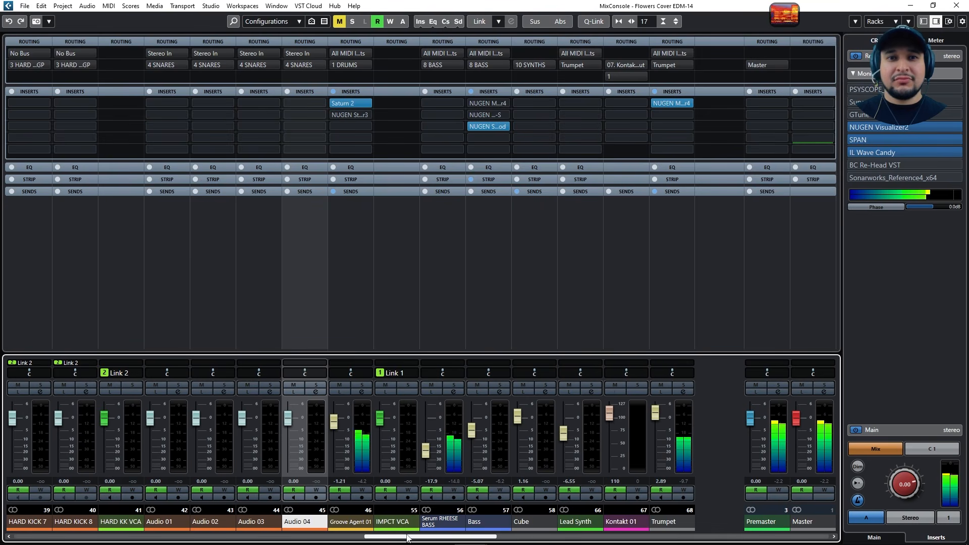
- Inspect the NUGEN insert plug-ins on the Muted Guitar and Bass channels in the MixConsole, including Stereoizer3, closing each editor after viewing
left_click_drag(408, 537, 459, 542)
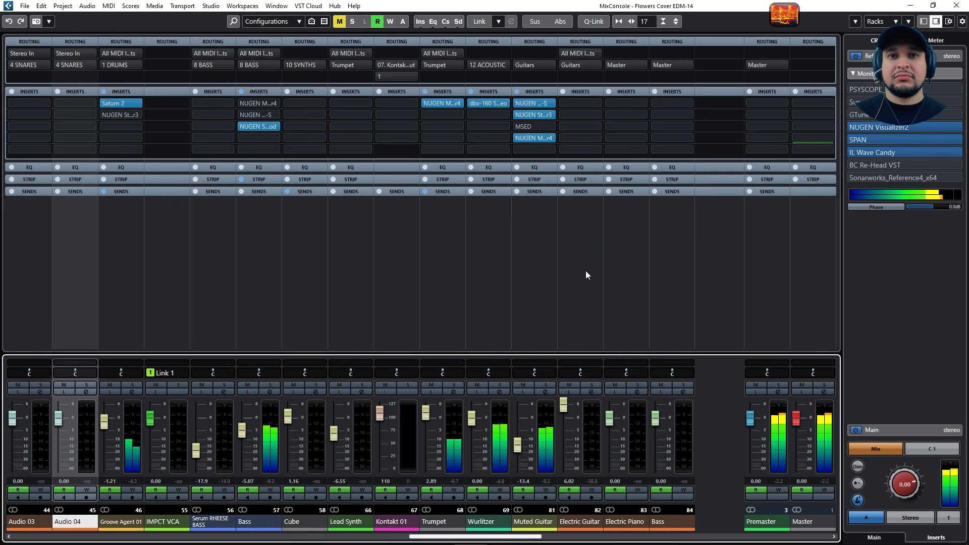
mouse_move(540, 126)
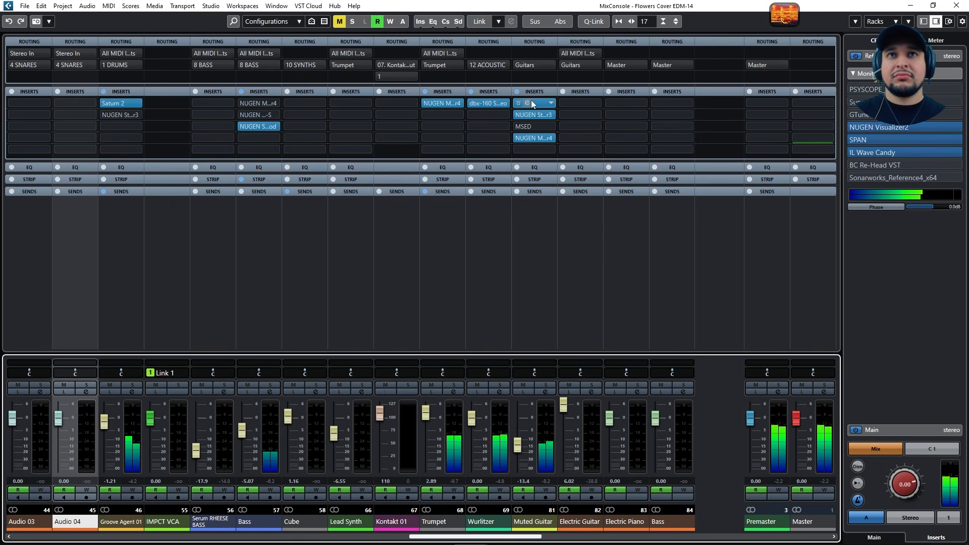
left_click(531, 103)
left_click(531, 104)
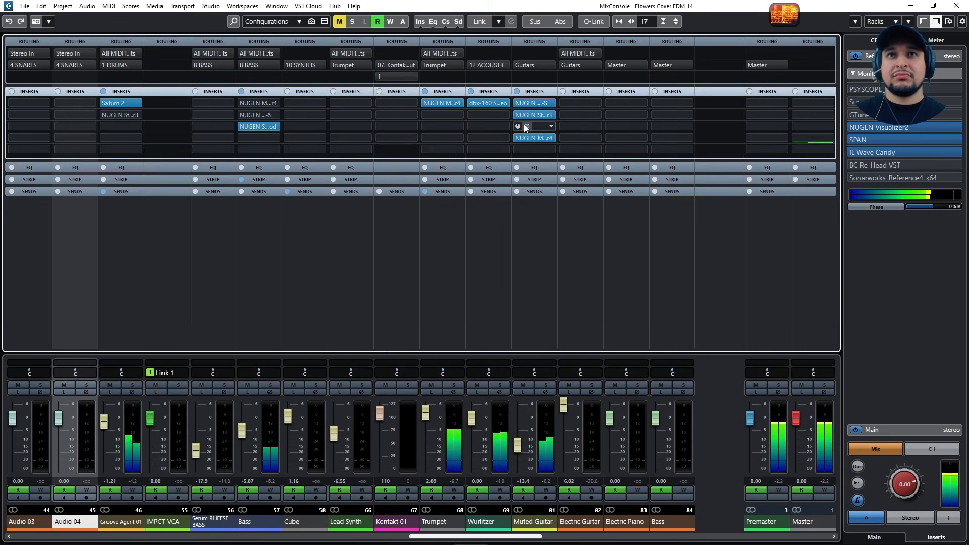
left_click(528, 116)
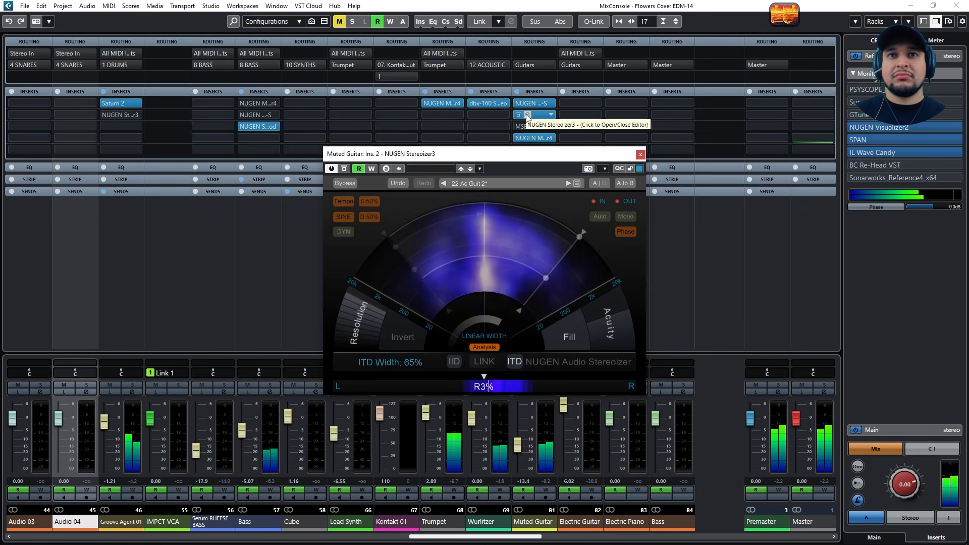
left_click(527, 116)
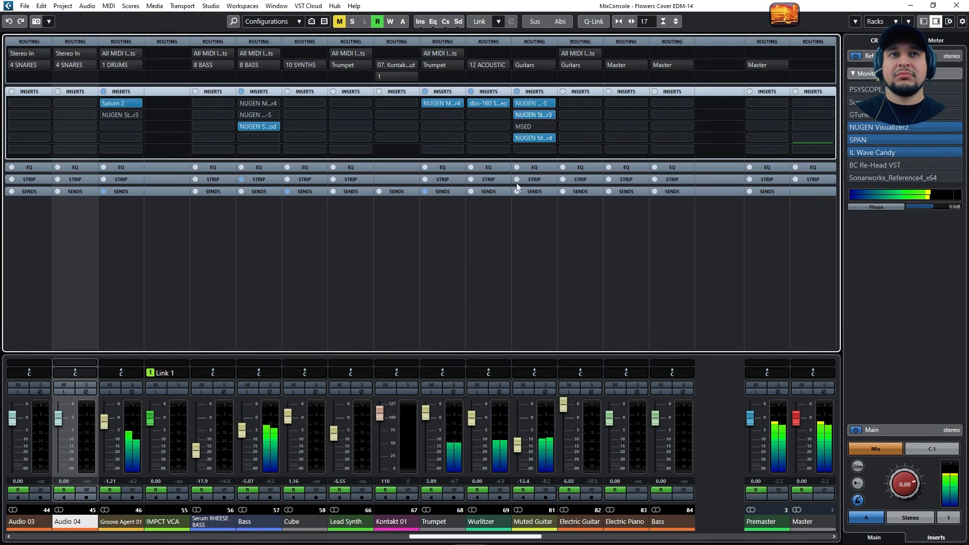
left_click(254, 126)
left_click(255, 126)
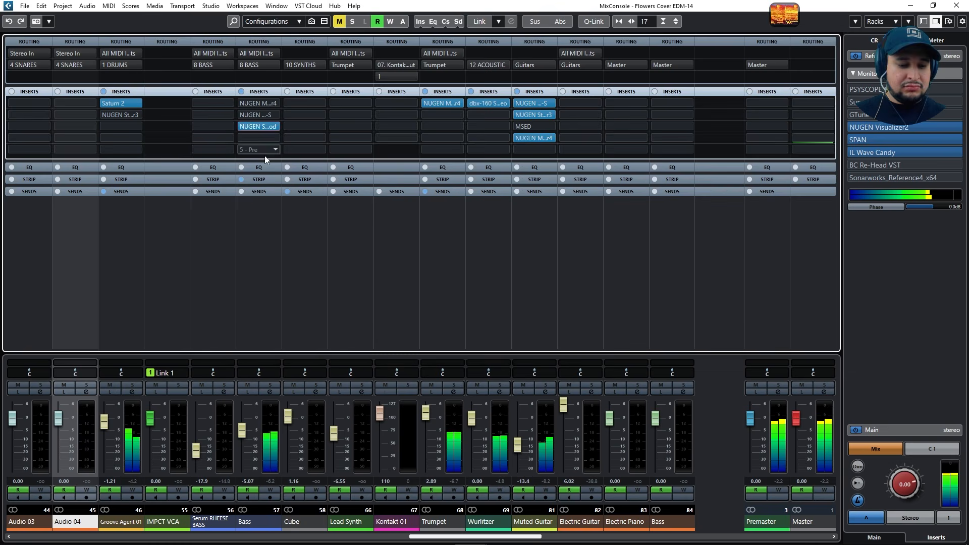
- Return to the project arrangement, bring the guitar and string tracks into view, and open the NUGEN Visualizer2 monitor insert
key("F3")
scroll(447, 325, "down", 5)
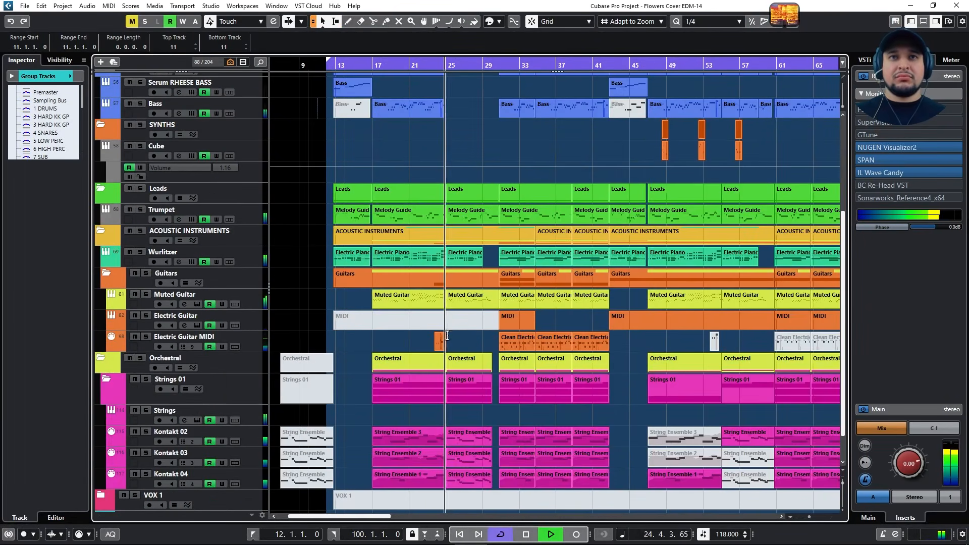
scroll(447, 328, "up", 6, "ctrl")
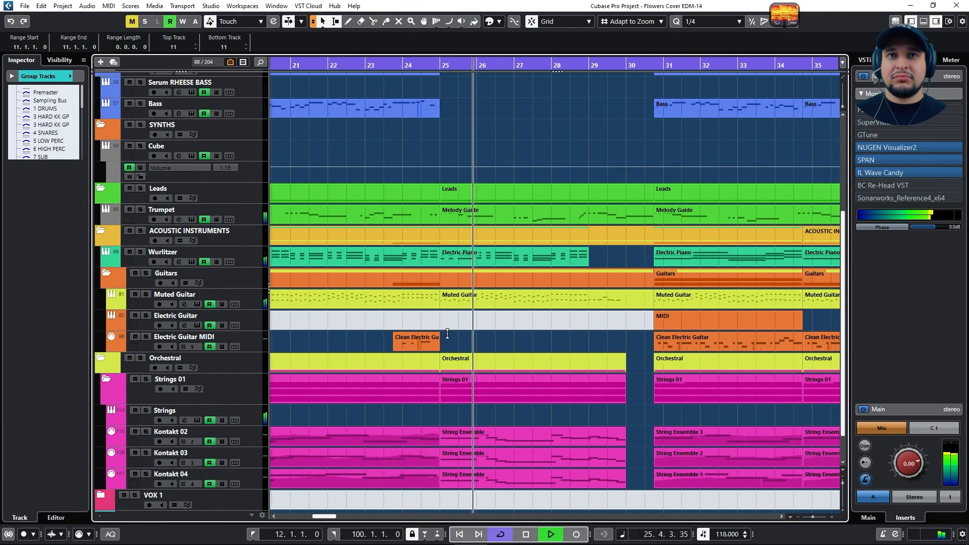
scroll(425, 328, "down", 3, "ctrl")
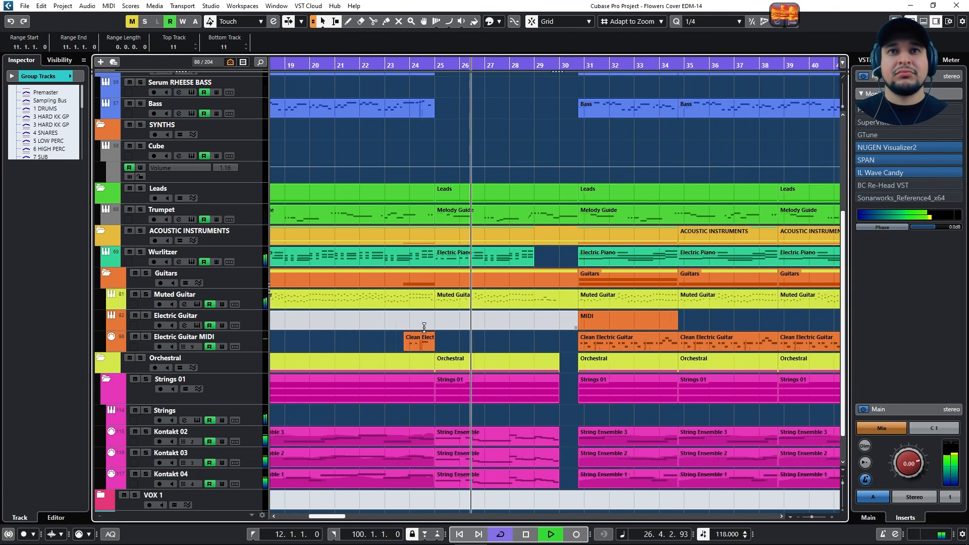
mouse_move(898, 167)
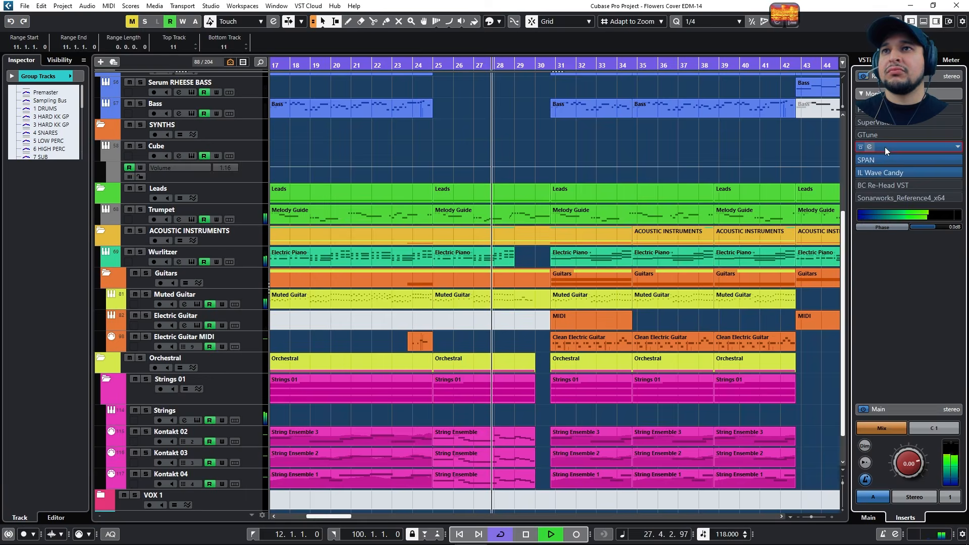
left_click(885, 147)
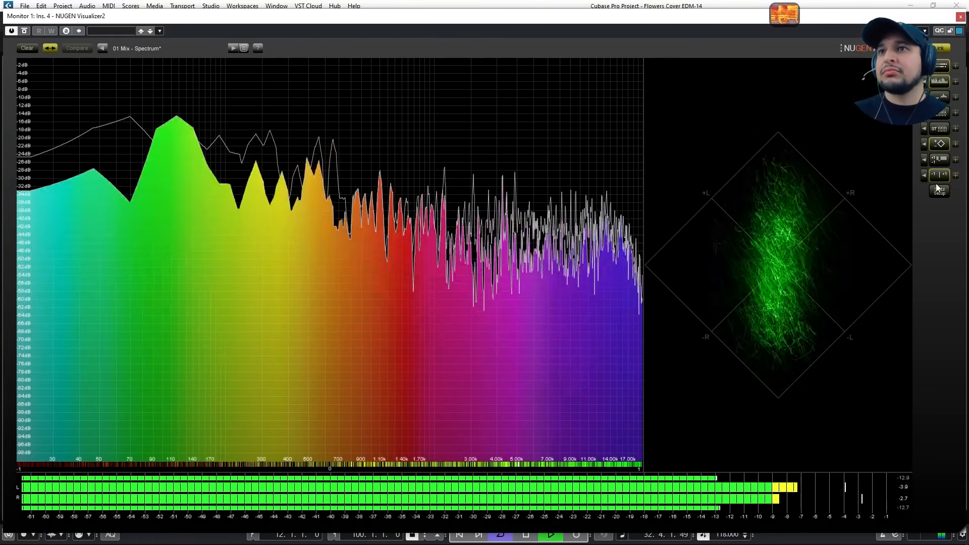
- In the Visualizer's stats setup, set the weighting curve to 4 dB and the RMS window size to 2048
left_click(924, 66)
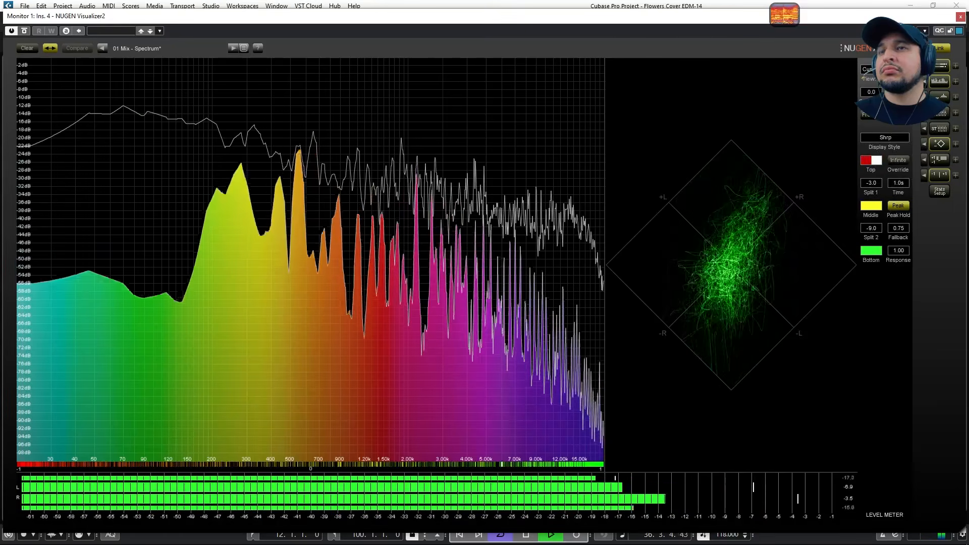
left_click(925, 67)
left_click(939, 192)
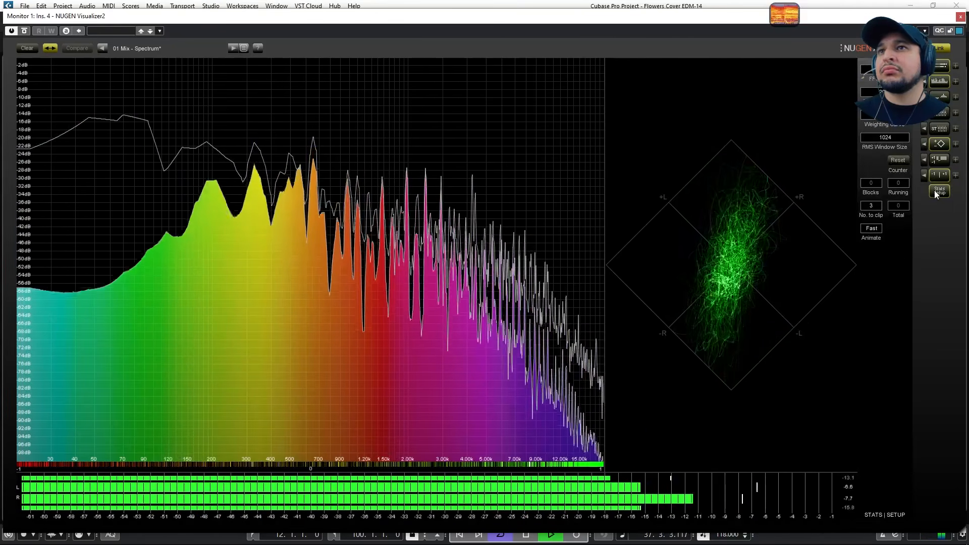
left_click(896, 121)
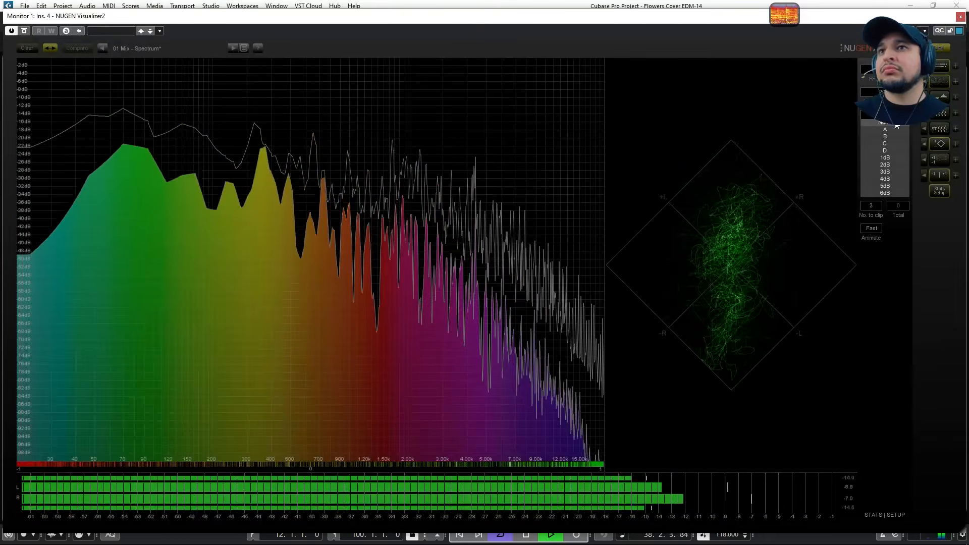
left_click(888, 176)
left_click(335, 177)
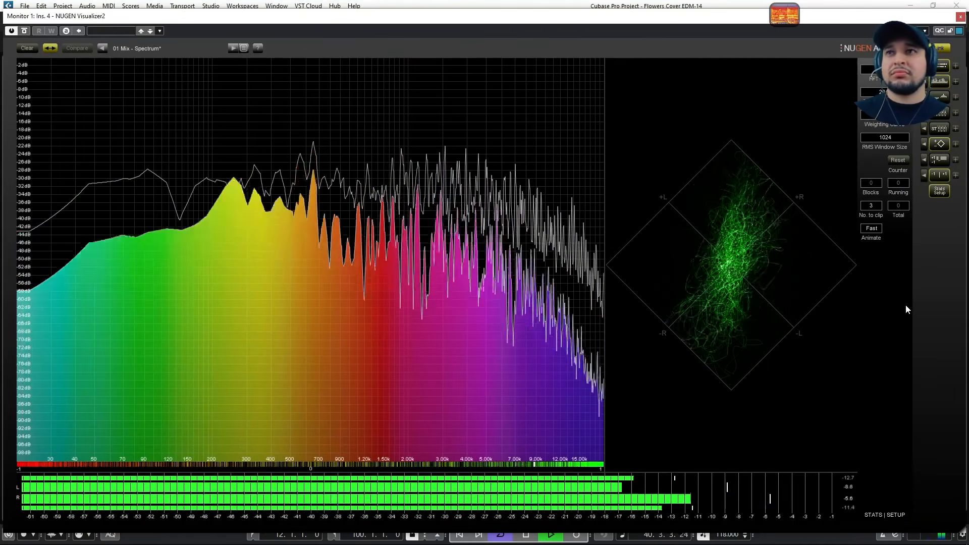
left_click(885, 137)
left_click(895, 195)
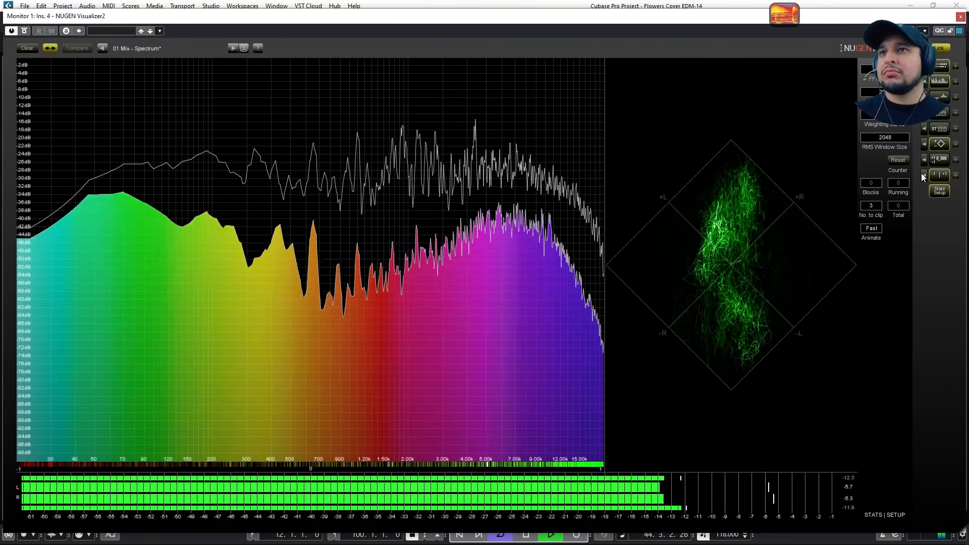
- Set the Visualizer's spectrum fallback to 0.27 and close the plug-in window
left_click(925, 82)
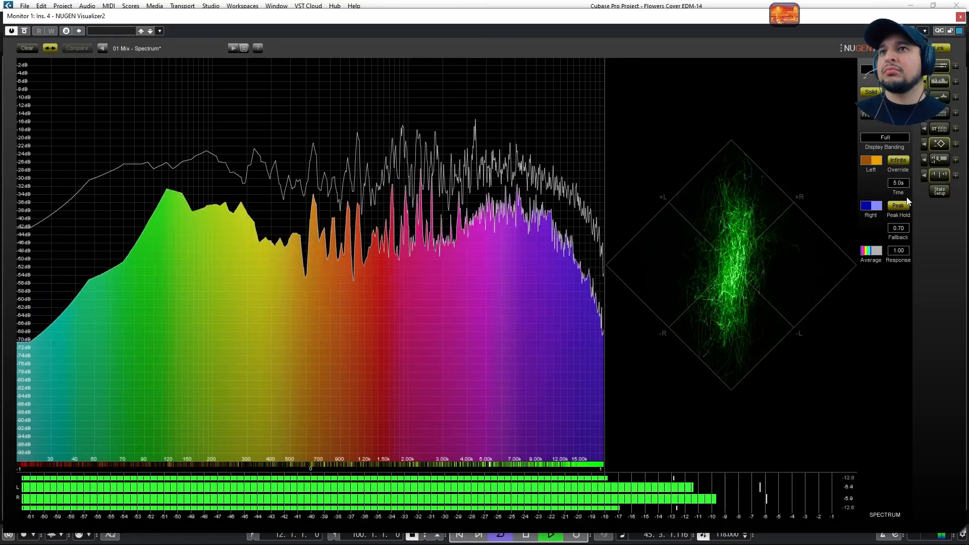
left_click_drag(901, 228, 902, 209)
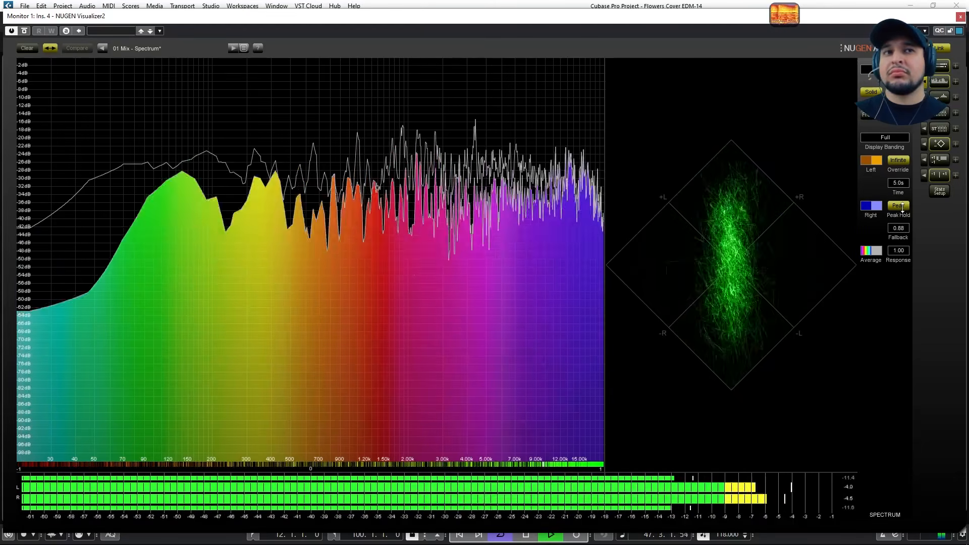
left_click_drag(899, 229, 905, 258)
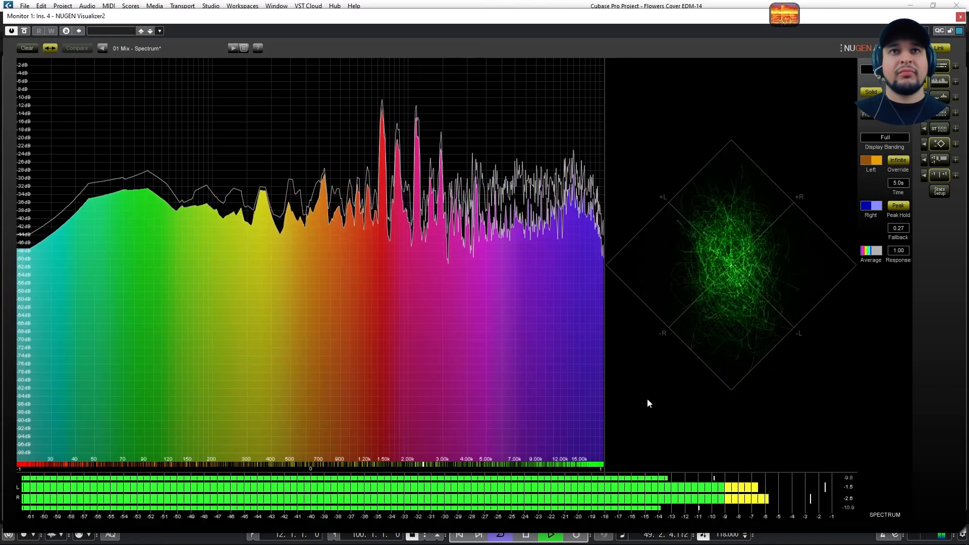
left_click(960, 17)
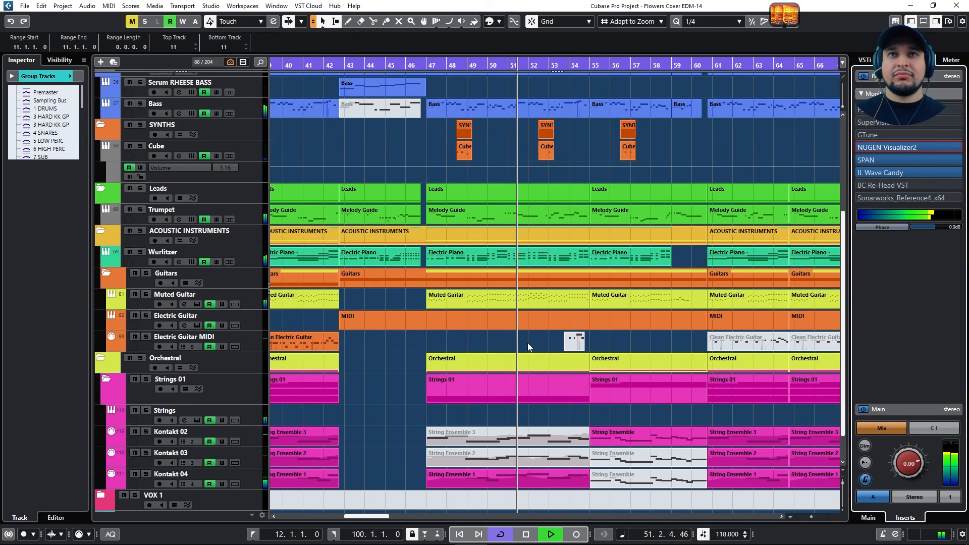
- Lower the Cube synth track's volume to -4.00
left_click(248, 158)
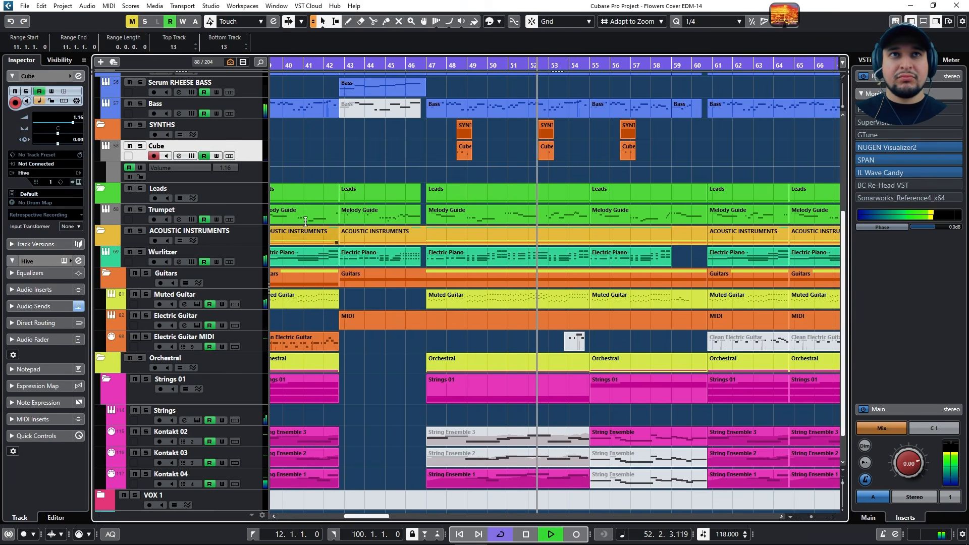
left_click_drag(74, 123, 65, 125)
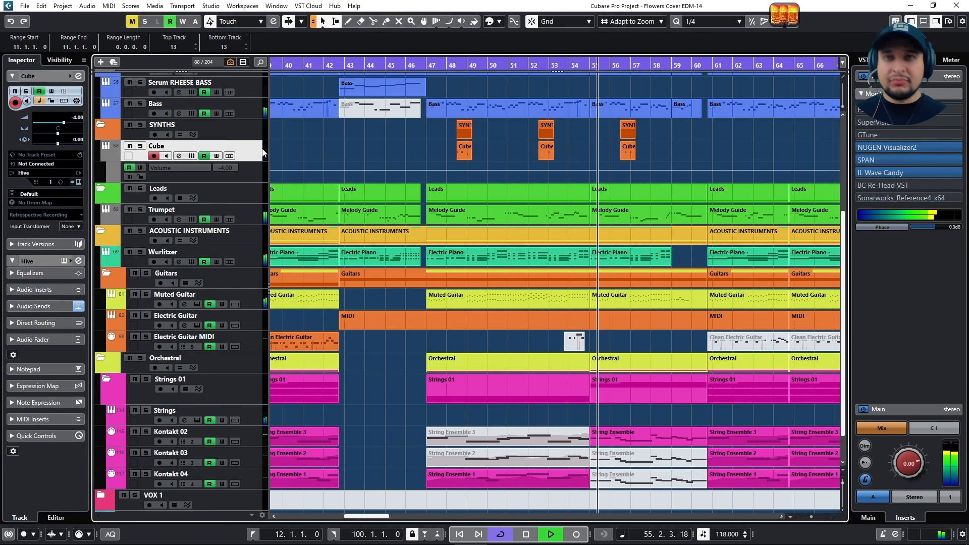
- Show the mixer and check the mix spectrum in the NUGEN Visualizer2 monitor insert
key("F3")
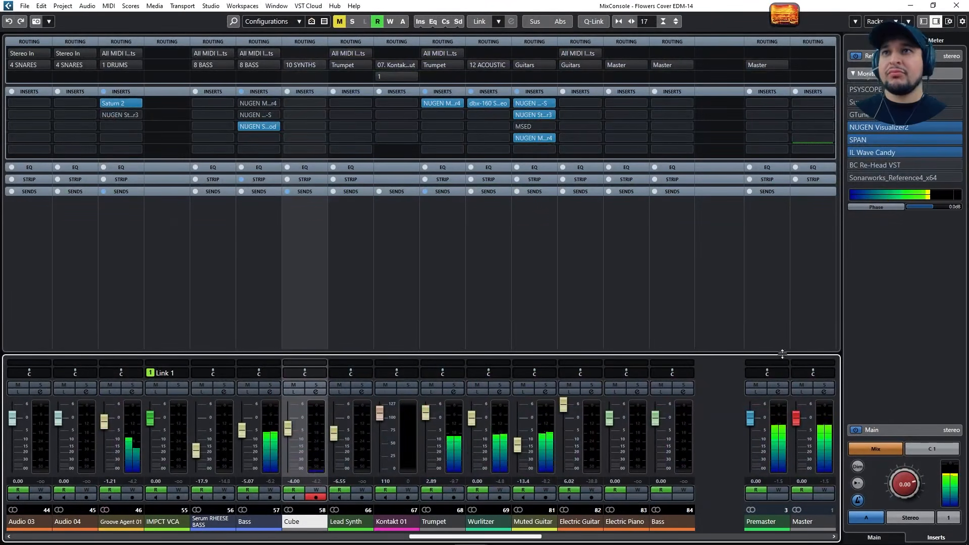
left_click_drag(518, 538, 822, 471)
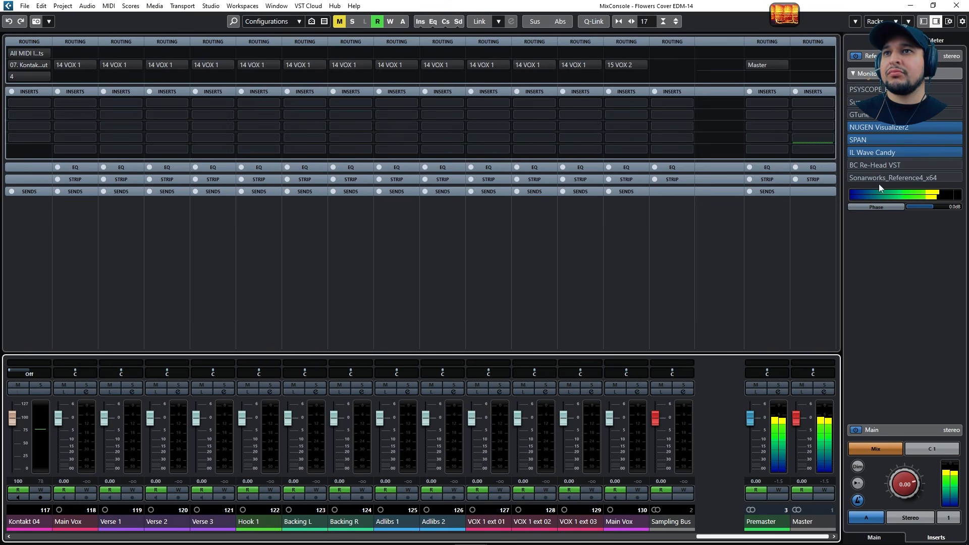
left_click(868, 127)
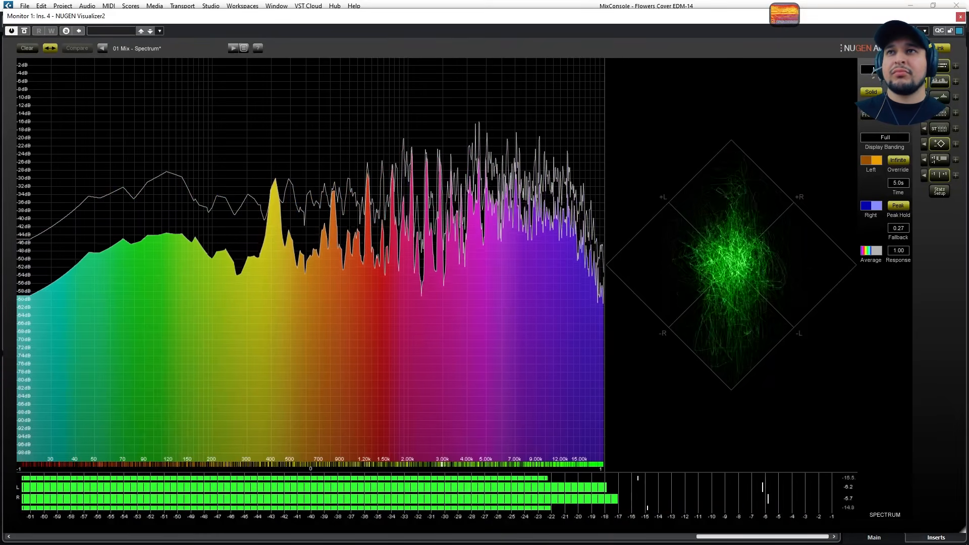
left_click(960, 16)
- Try the Muted Guitar Monofilter4's low width at 100%, return it to 0% and close the plug-in
left_click_drag(754, 536, 484, 534)
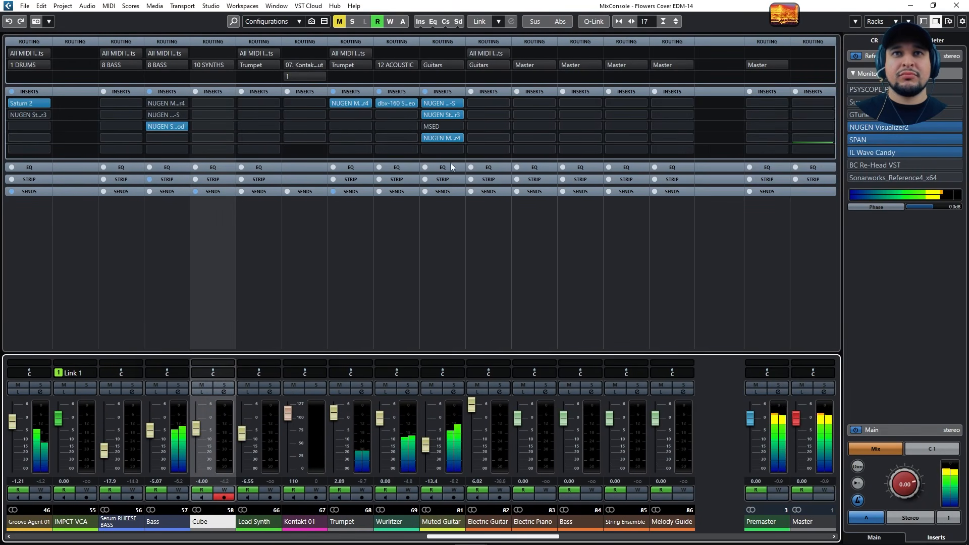
left_click(447, 136)
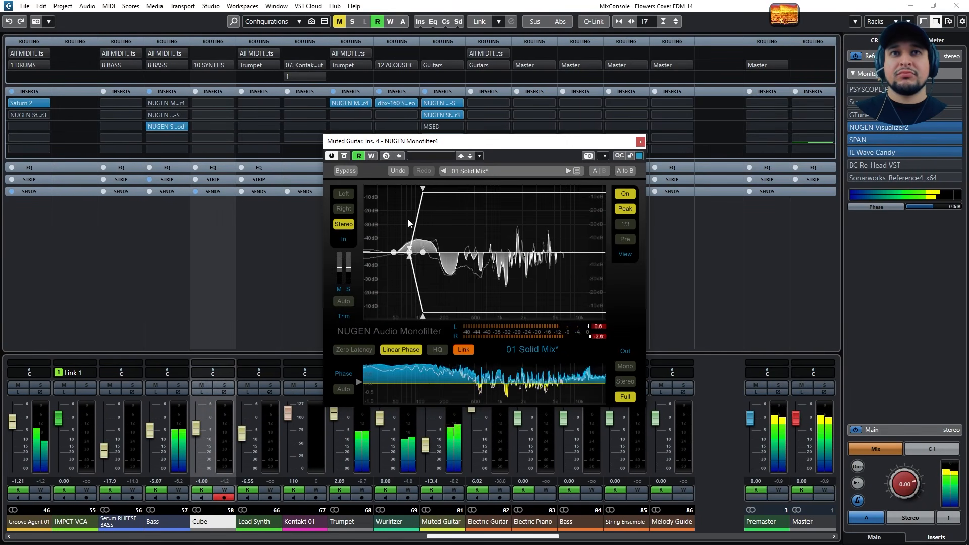
left_click_drag(424, 191, 431, 153)
left_click_drag(410, 251, 412, 181)
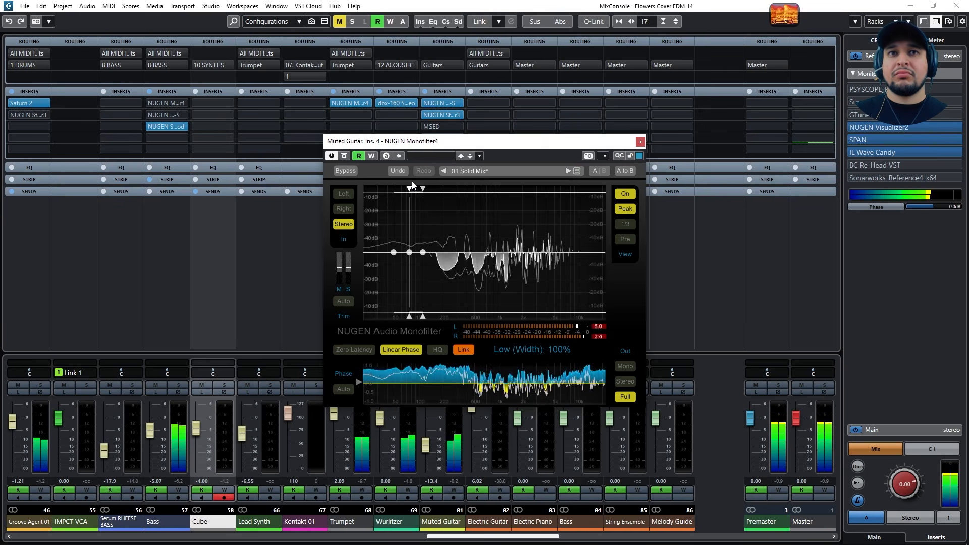
left_click(641, 156)
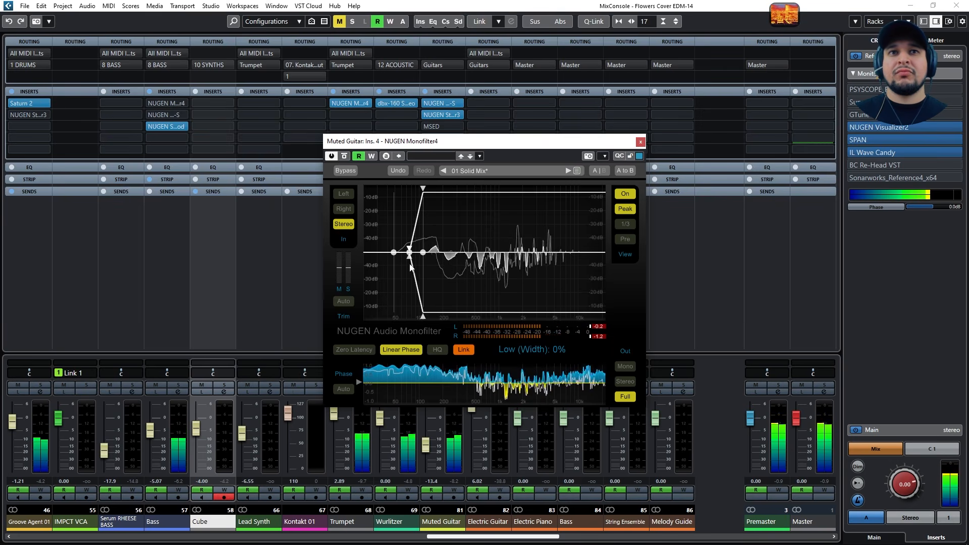
left_click(640, 141)
- Review the NUGEN Monofilter4 insert on the Trumpet channel
left_click_drag(453, 539, 402, 536)
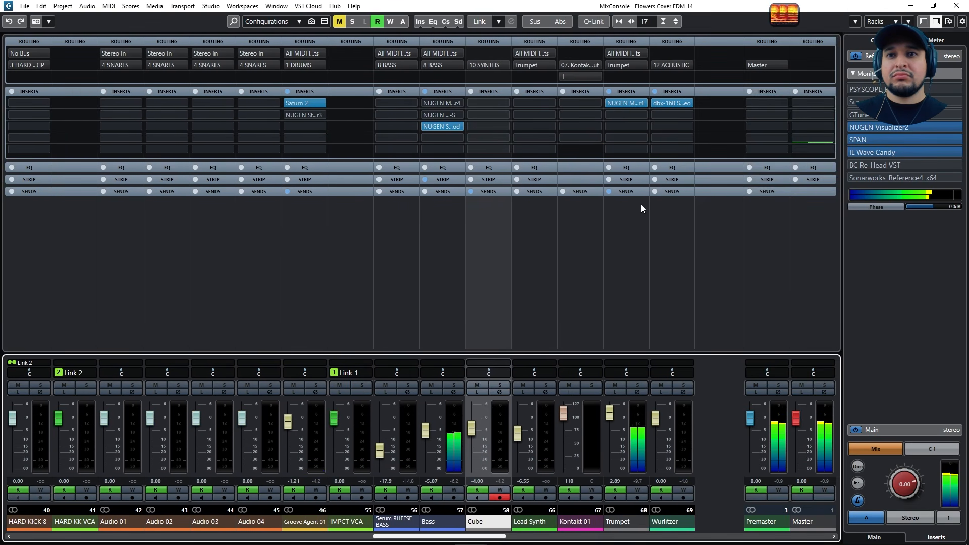
left_click(624, 219)
left_click(623, 104)
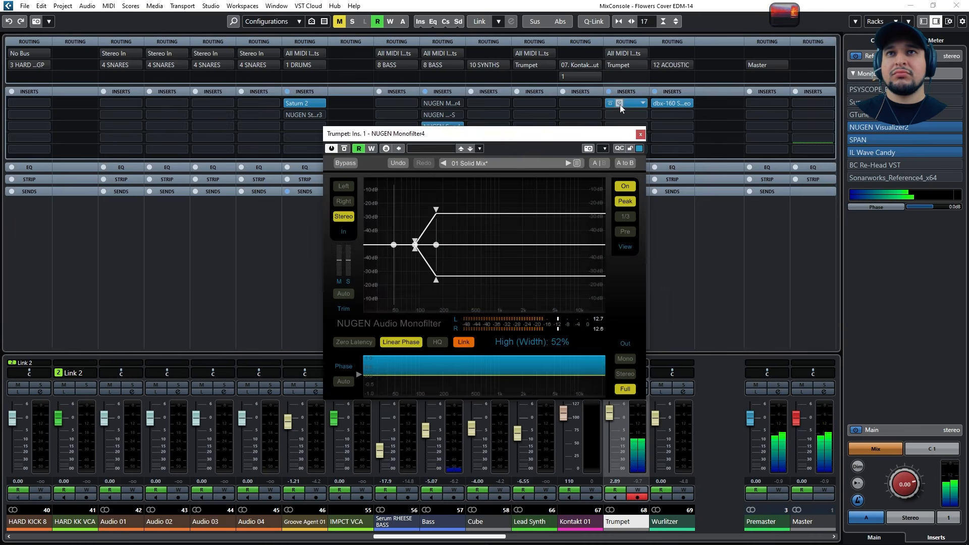
left_click(639, 140)
- Set the Trumpet channel's MD VERB send to -8.41 and collapse the sends rack
left_click(632, 192)
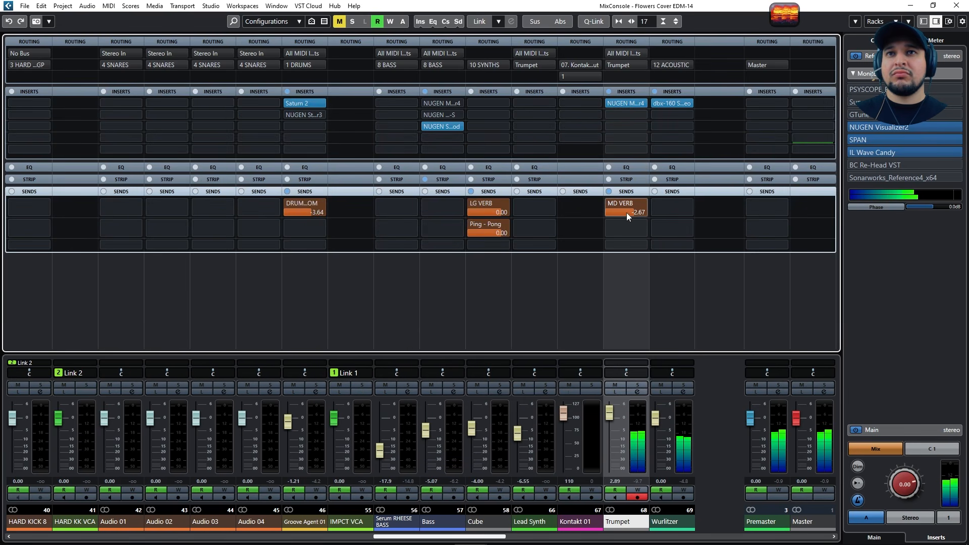
left_click_drag(635, 217, 624, 216)
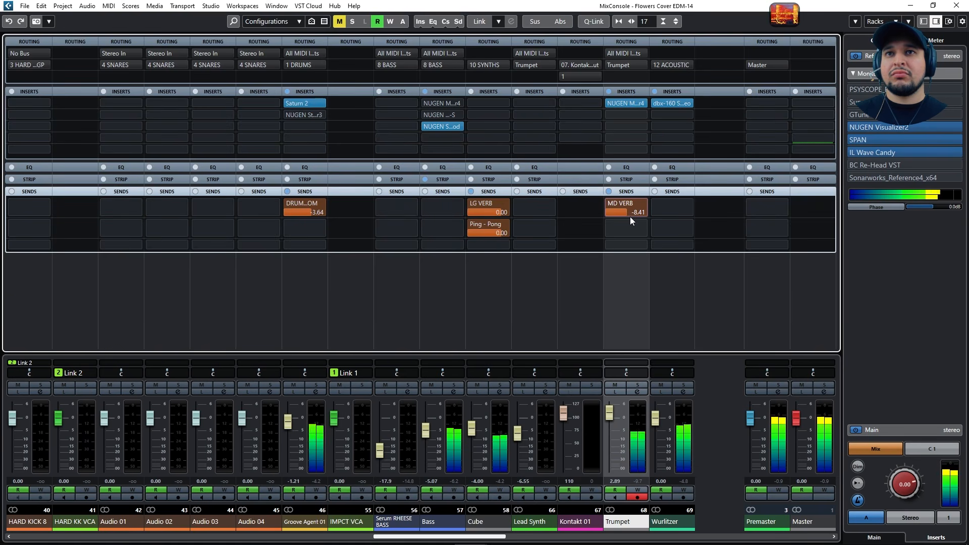
left_click(623, 194)
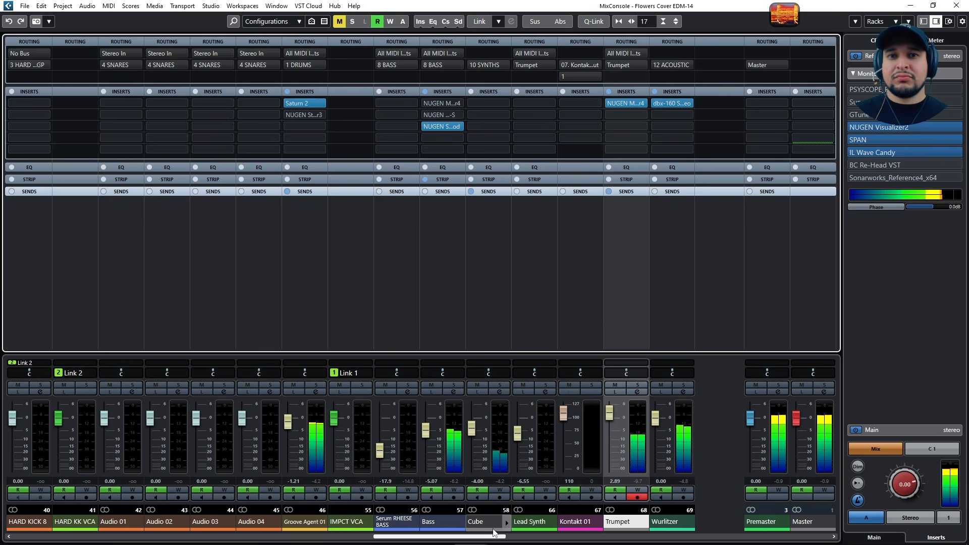
- Open the NUGEN Paragon insert on the MD VERB channel, try a decay of x2.43 and reset it to x1.00
left_click_drag(490, 537, 310, 542)
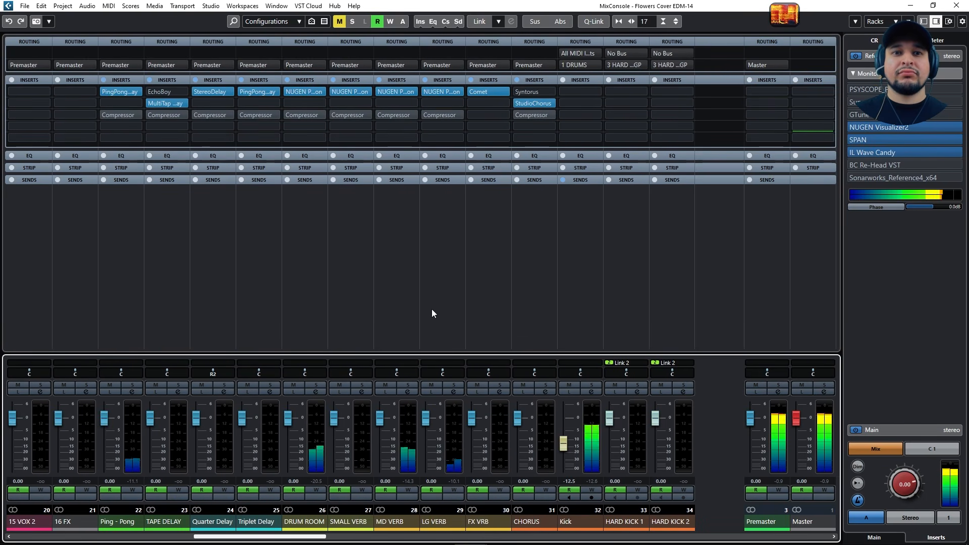
left_click(394, 92)
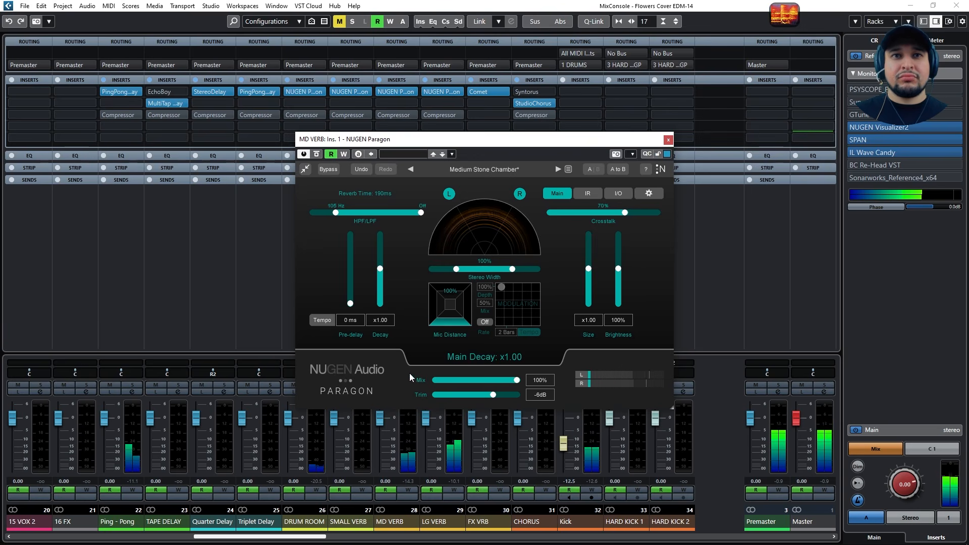
left_click_drag(381, 270, 375, 252)
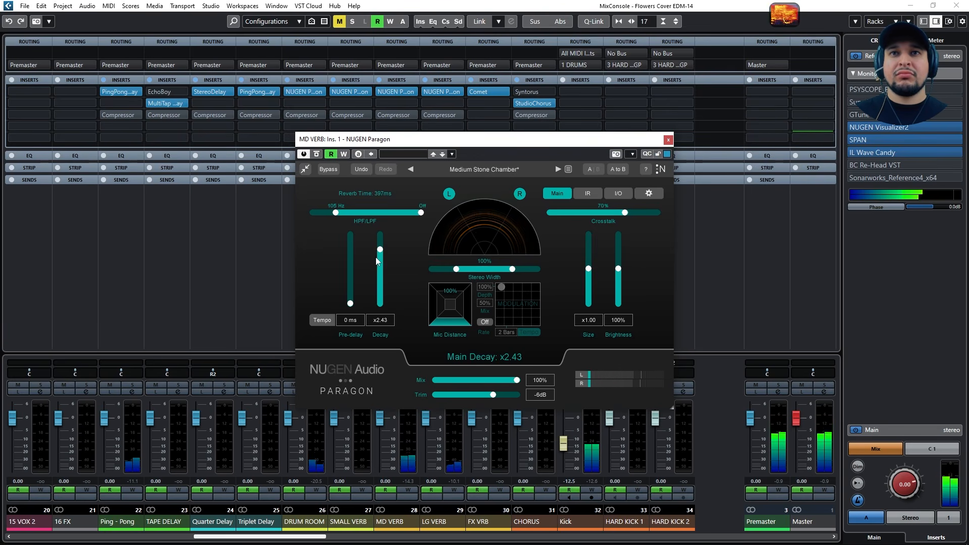
double_click(380, 250)
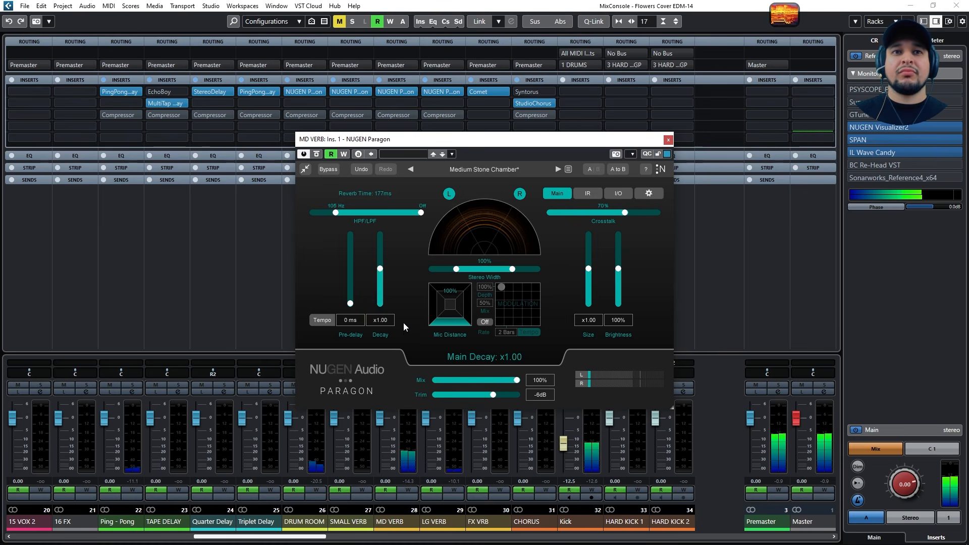
- Try a 29 ms pre-delay in Paragon, return it to minimum with tempo sync at 1/32, and close the plug-in
double_click(351, 306)
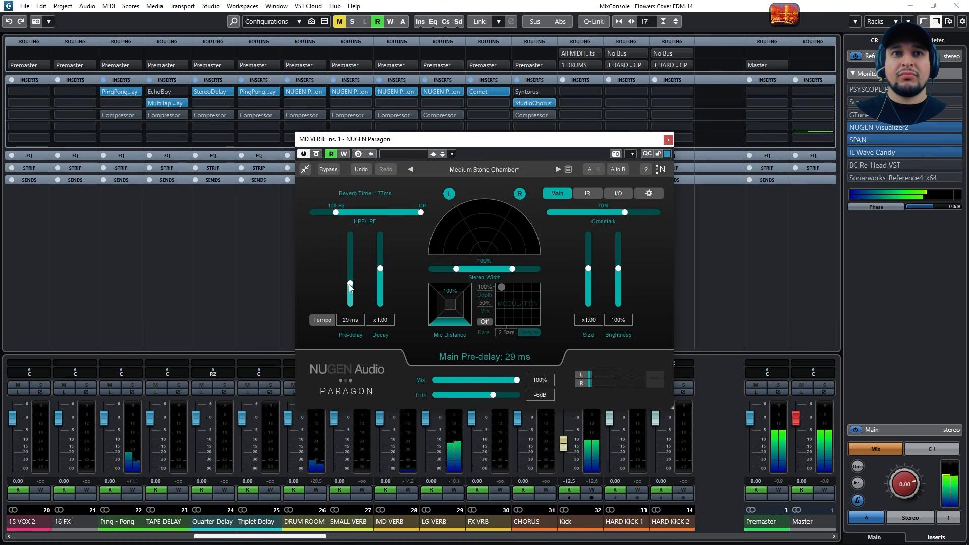
left_click_drag(353, 275, 354, 307)
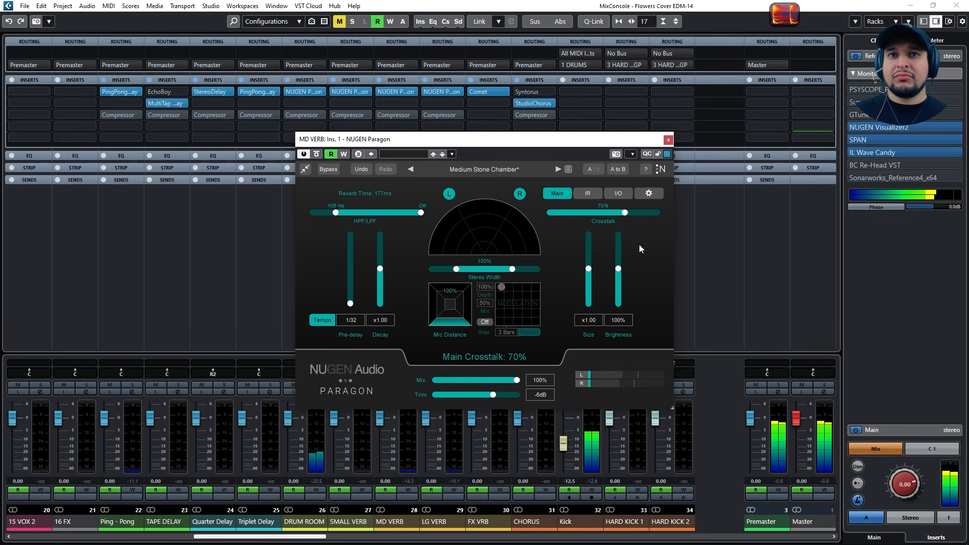
left_click(667, 141)
- Add an MD VERB send to the Guitar 2 channel and turn down the send level
left_click_drag(256, 536, 587, 529)
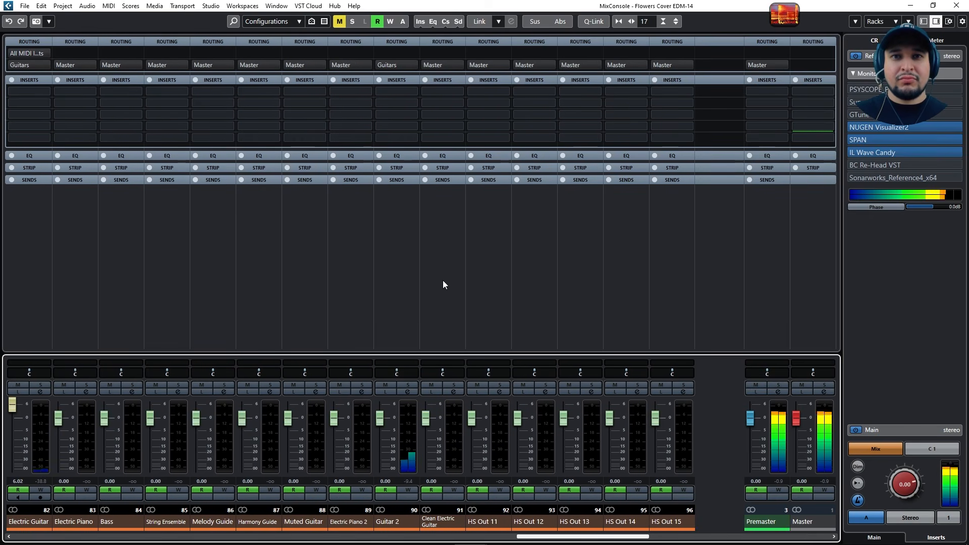
left_click(392, 258)
left_click(407, 181)
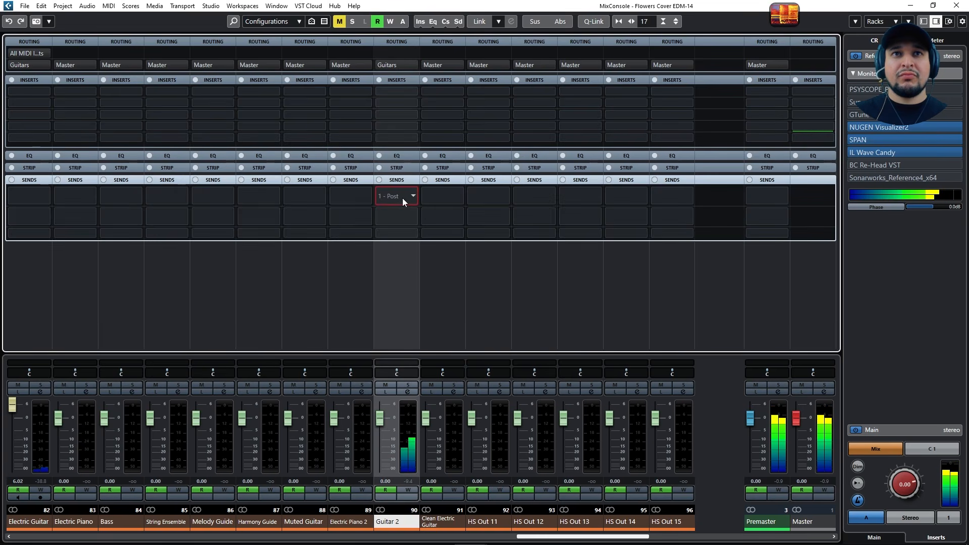
left_click(402, 198)
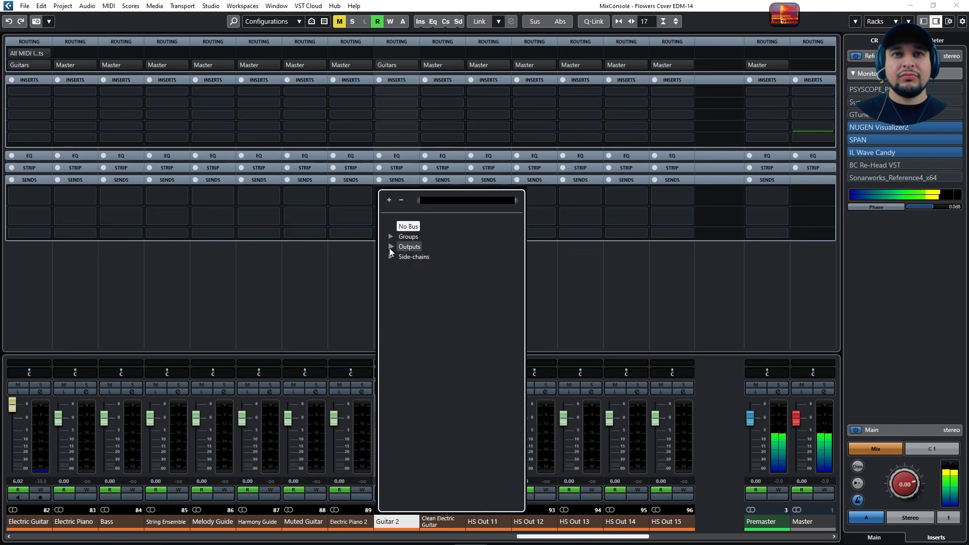
left_click(390, 247)
left_click(391, 236)
scroll(428, 305, "down", 4)
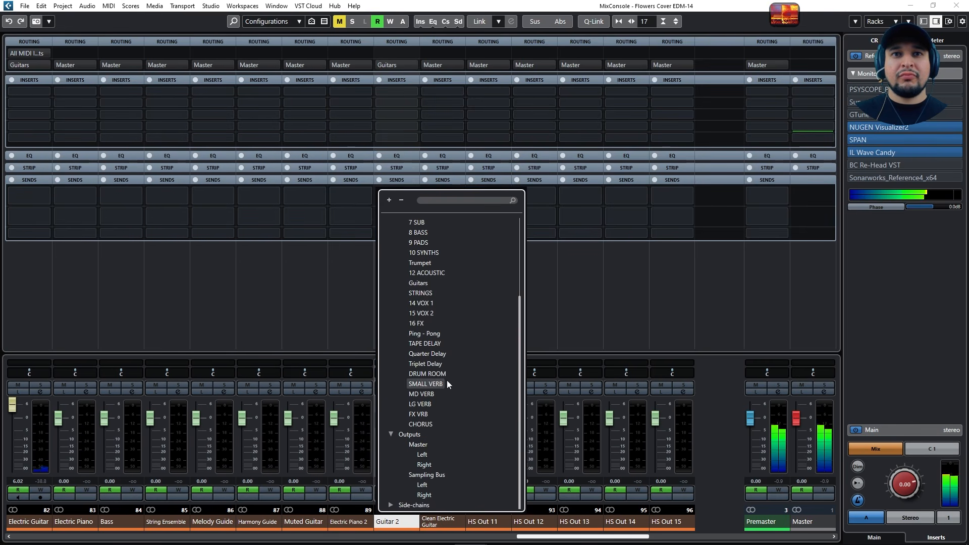
left_click(432, 393)
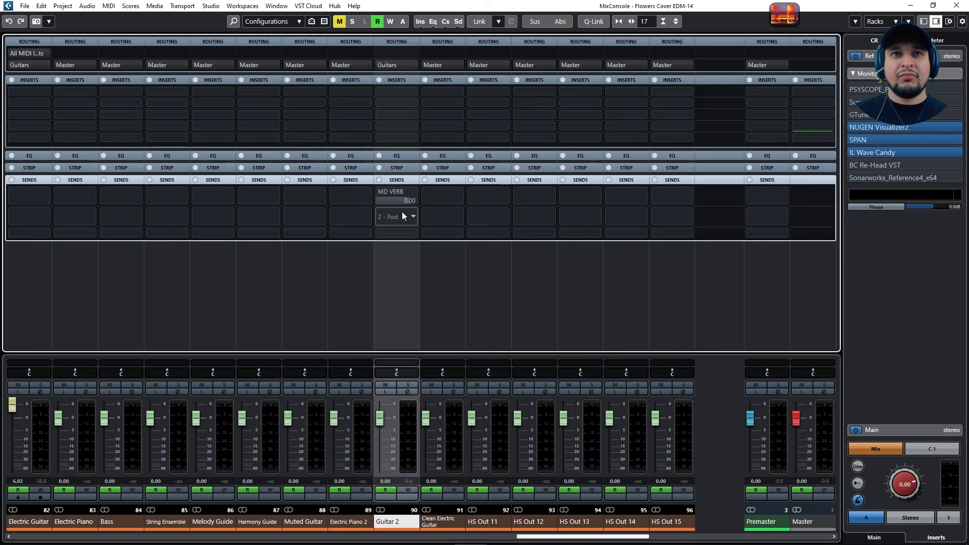
left_click_drag(393, 201, 361, 190)
- Return to the project arrangement, bring the song's opening and drum tracks into view, and select the Groove Agent 01 track
key("F3")
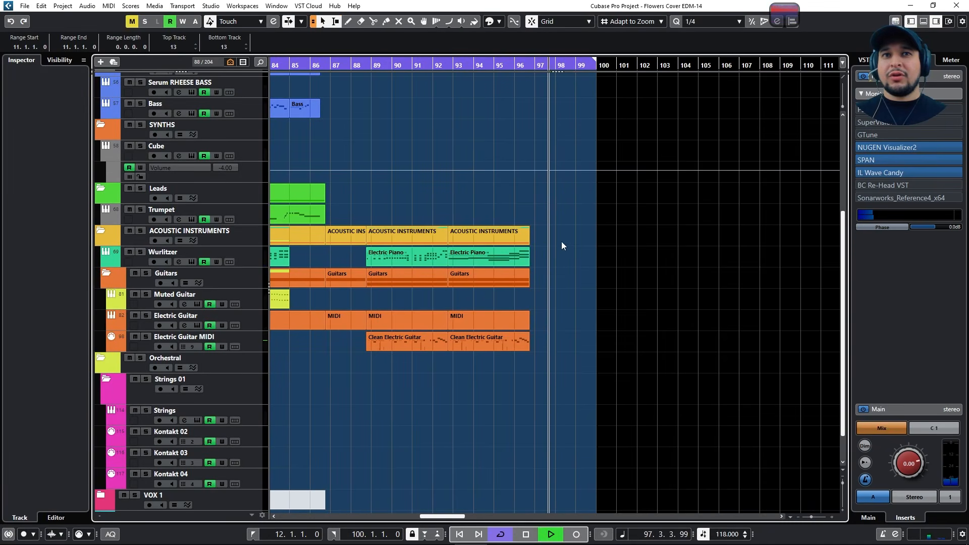
scroll(476, 381, "down", 5)
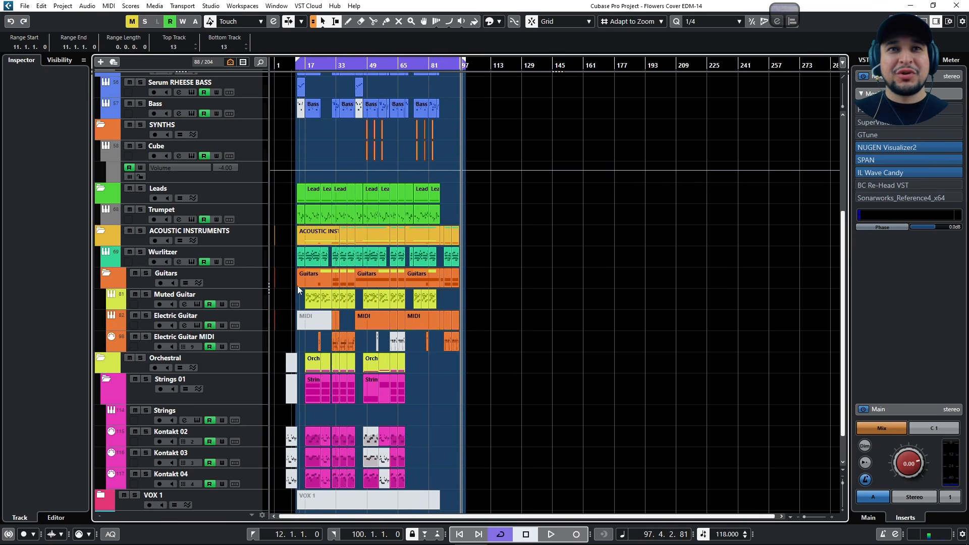
scroll(292, 170, "up", 5)
scroll(300, 173, "up", 3)
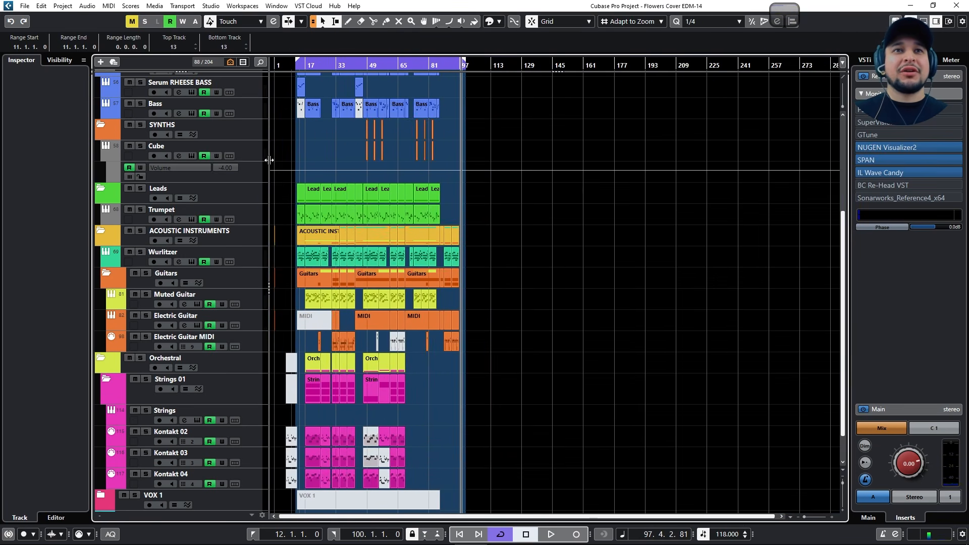
scroll(402, 290, "down", 2)
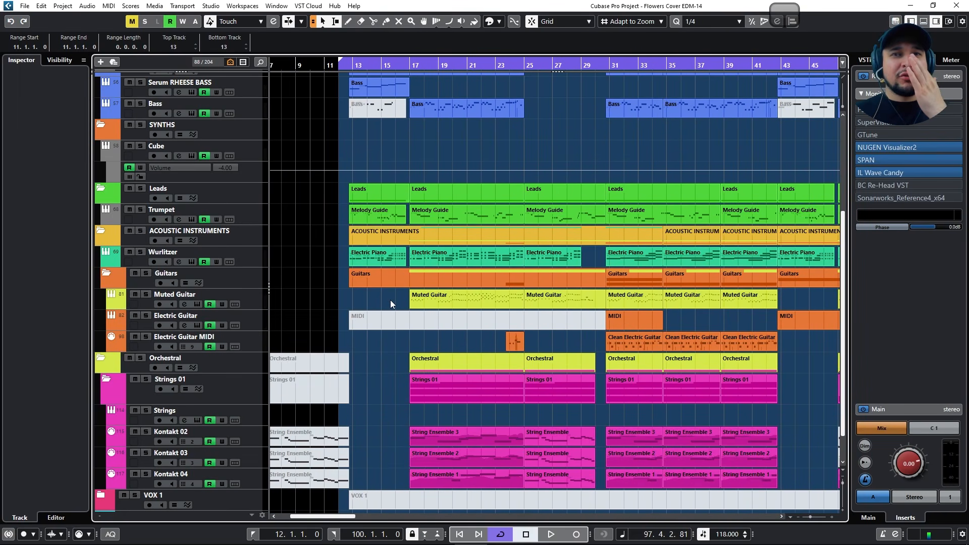
scroll(390, 299, "up", 5)
left_click(258, 180)
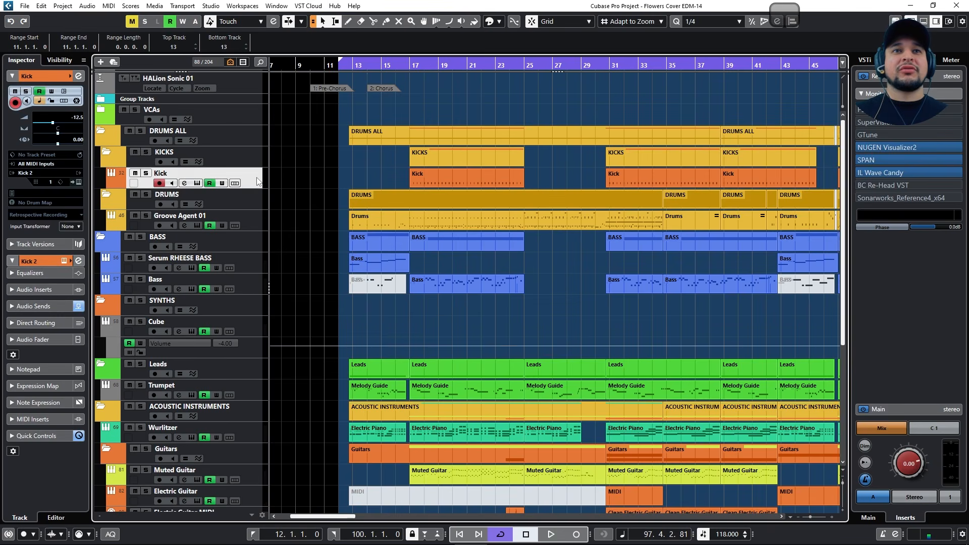
left_click(248, 219)
- Audition the DRUMS ALL folder in solo from bar 17, clear the solo and stop playback
left_click(143, 153)
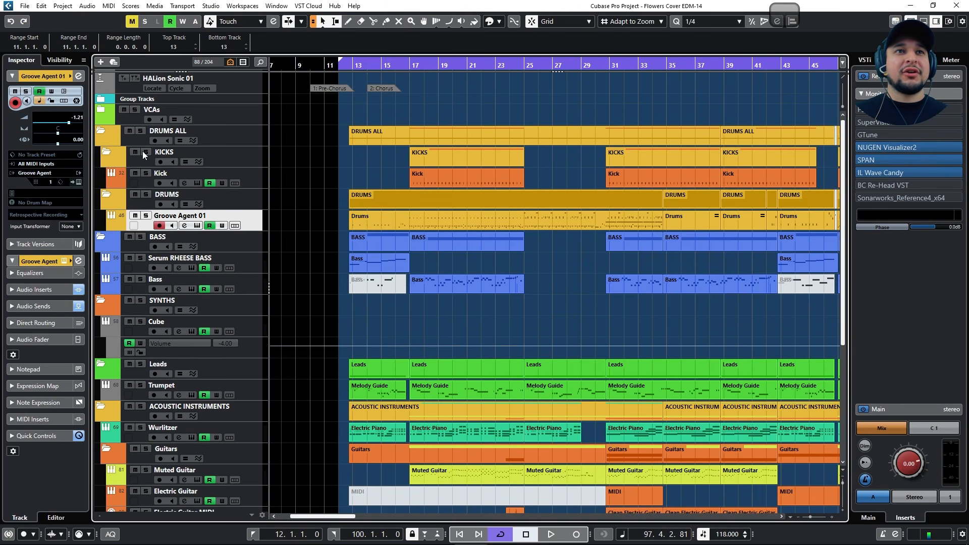
left_click(141, 131)
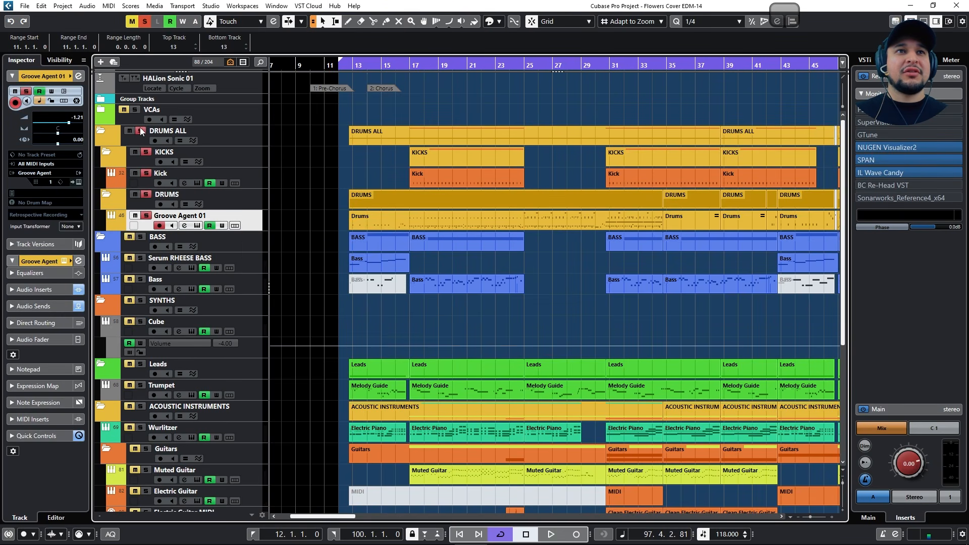
double_click(412, 66)
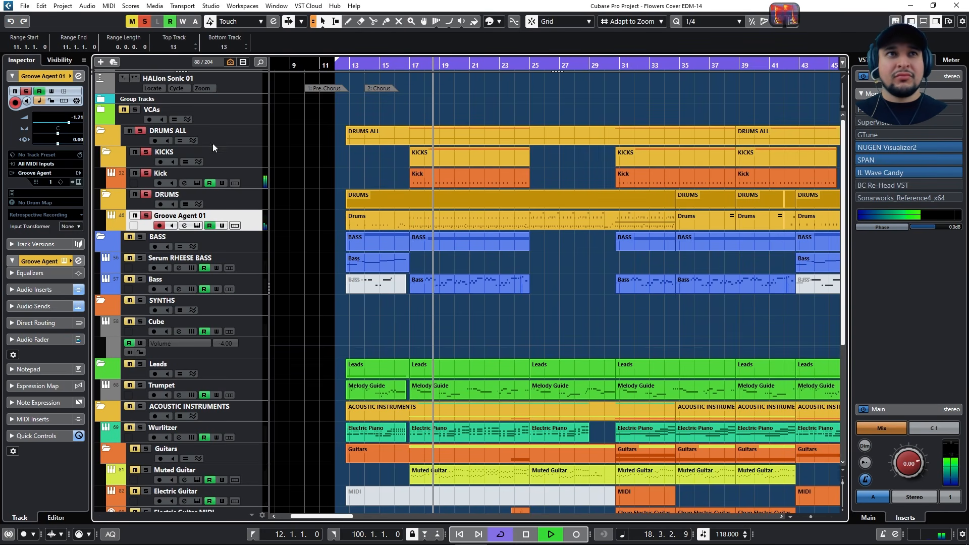
left_click(143, 131)
key("space")
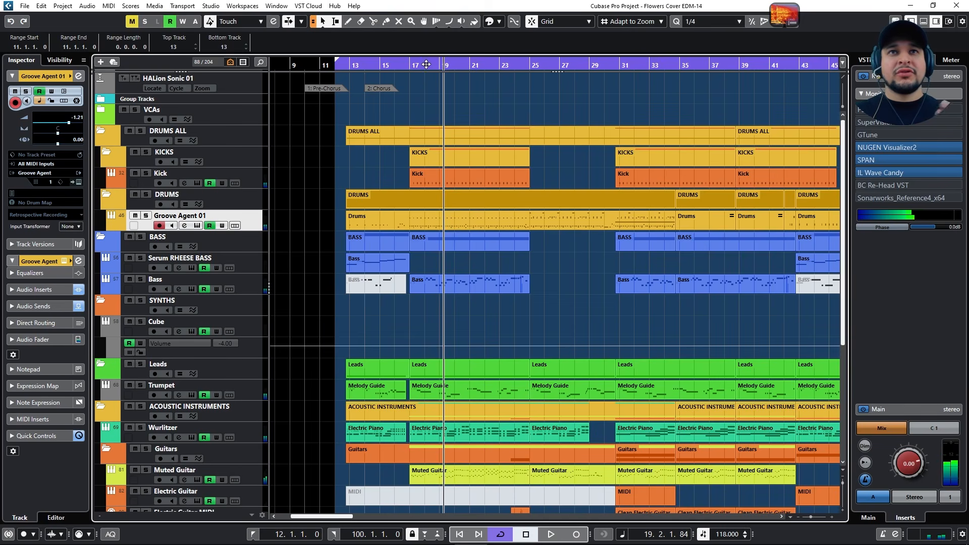
- Open the Groove Agent 01 instrument, solo its track and start playback from bar 17
left_click(407, 65)
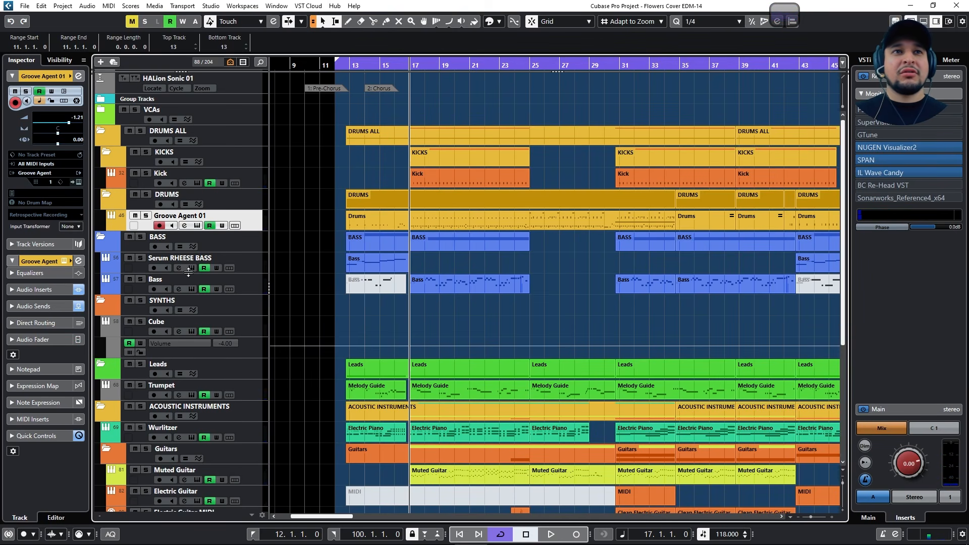
left_click(198, 226)
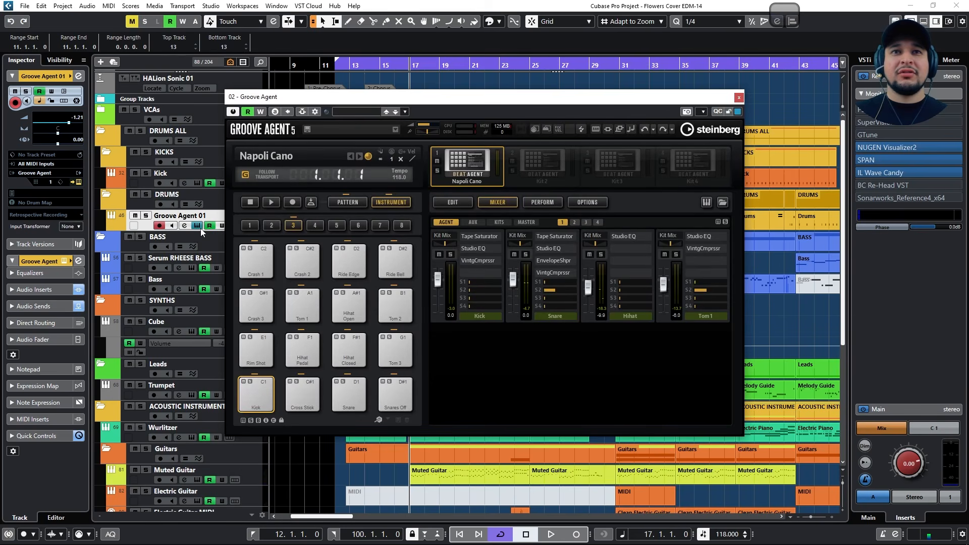
left_click(145, 216)
key("space")
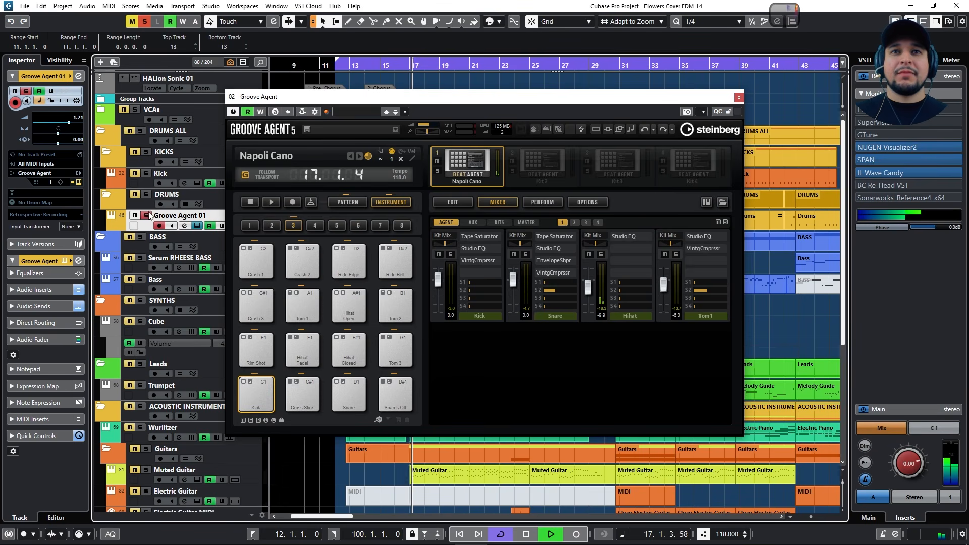
- Switch the solo from the Groove Agent 01 track to the Kick track and close the Groove Agent instrument
left_click(146, 216)
left_click(145, 173)
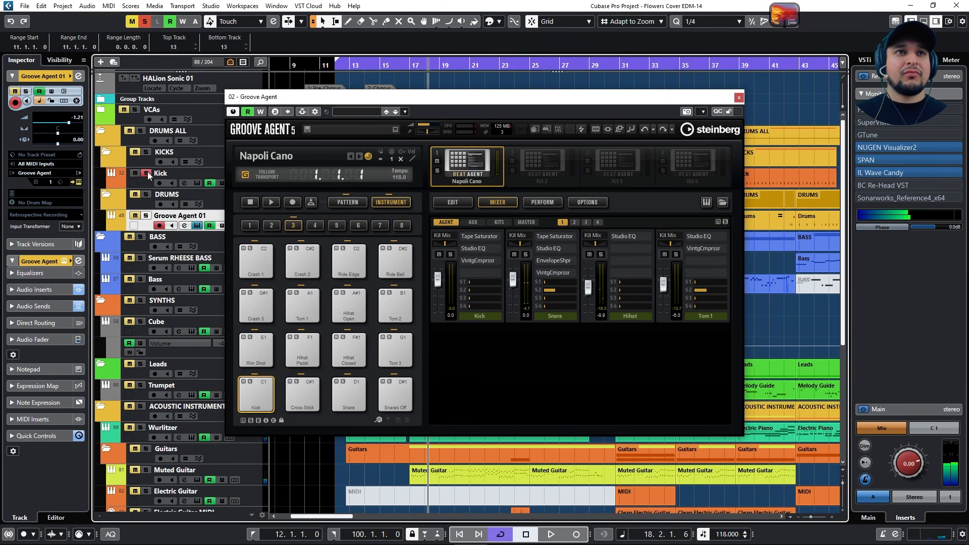
left_click(738, 97)
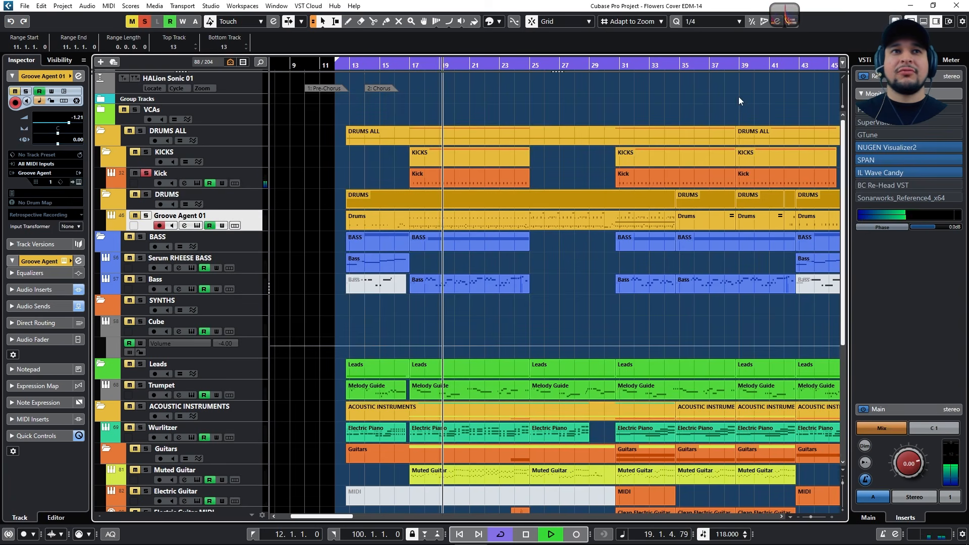
- View the Kick track's Kick 2 instrument during playback, close it, stop playback and clear the Kick solo
left_click(196, 183)
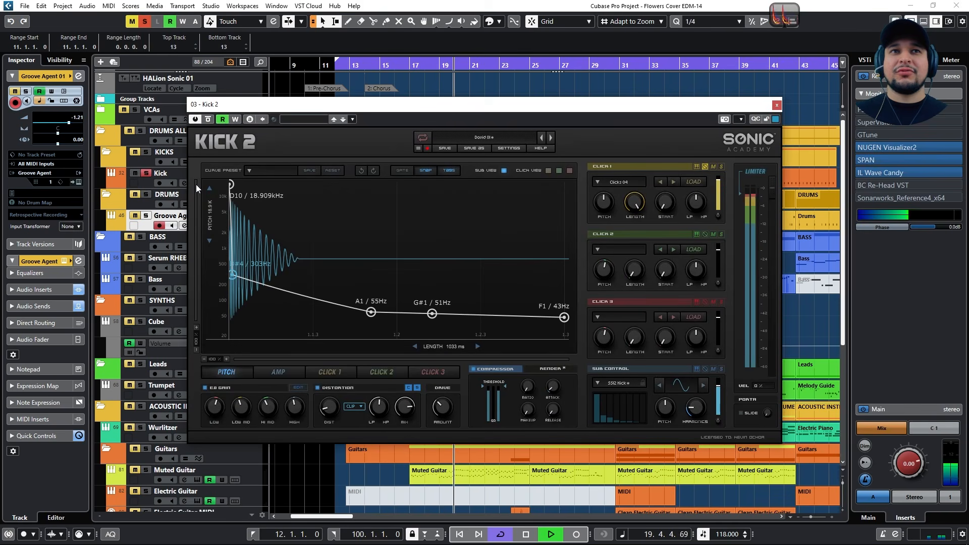
left_click(776, 105)
key("space")
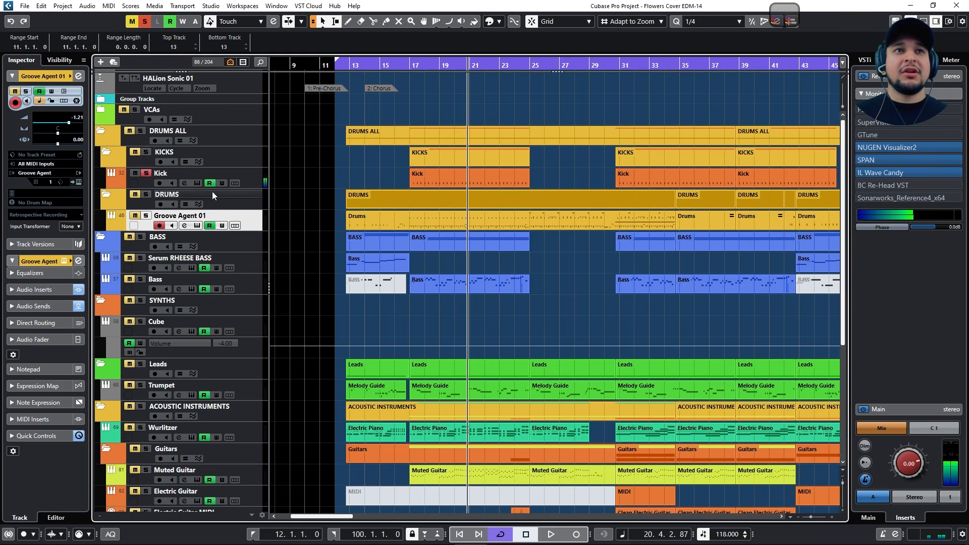
left_click(146, 174)
- Select the Kick track and show its audio sends
scroll(456, 223, "up", 2)
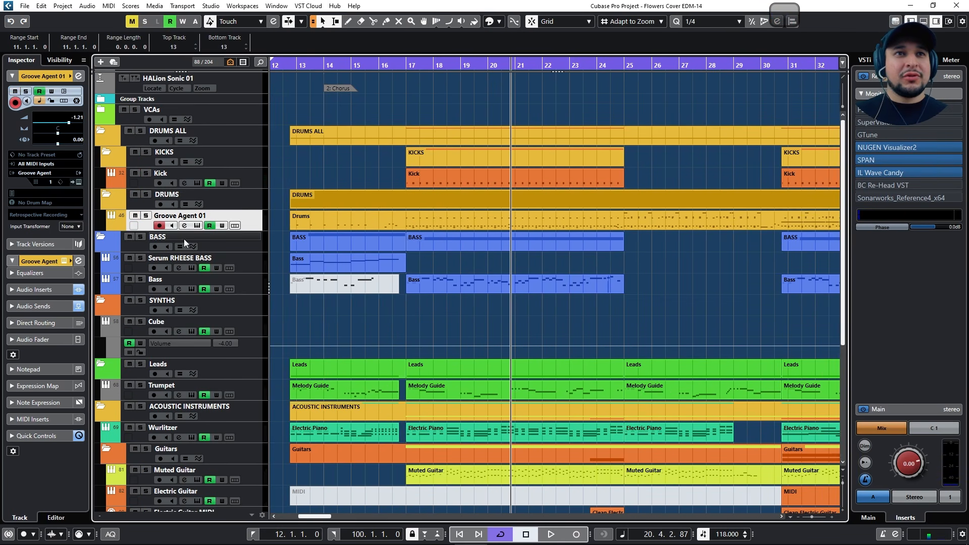
left_click(266, 171)
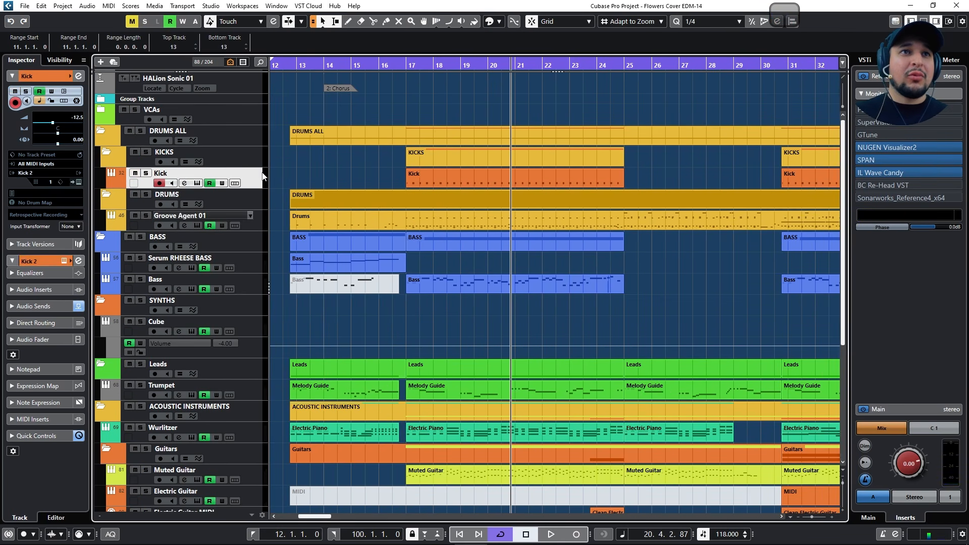
left_click(76, 306)
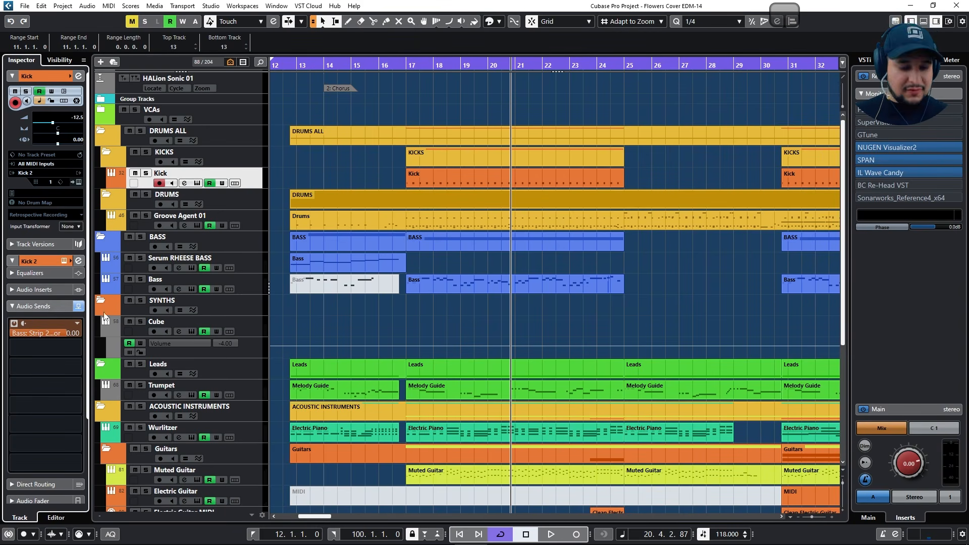
- Open the MixConsole and look through the instrument, group and effect channels to examine their sends and inserts
key("F3")
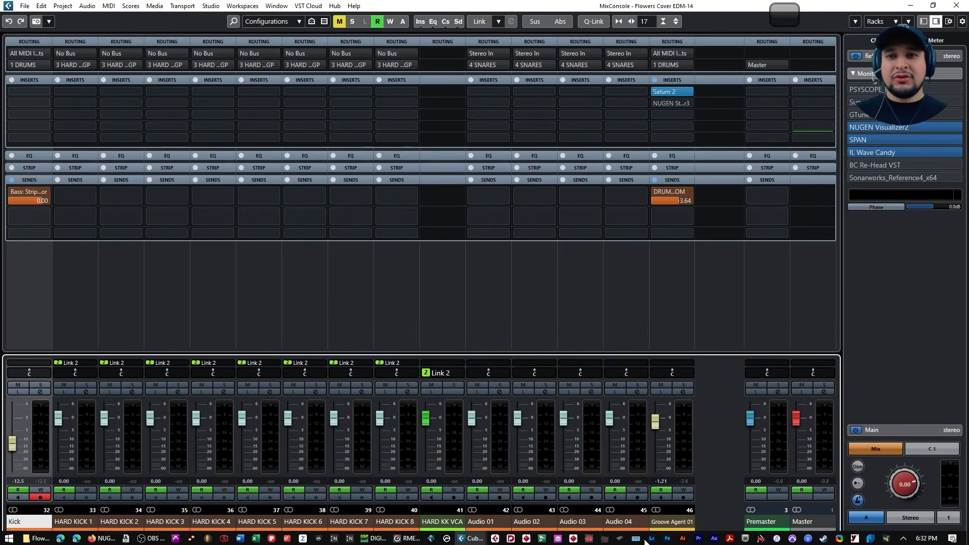
left_click_drag(371, 537, 443, 537)
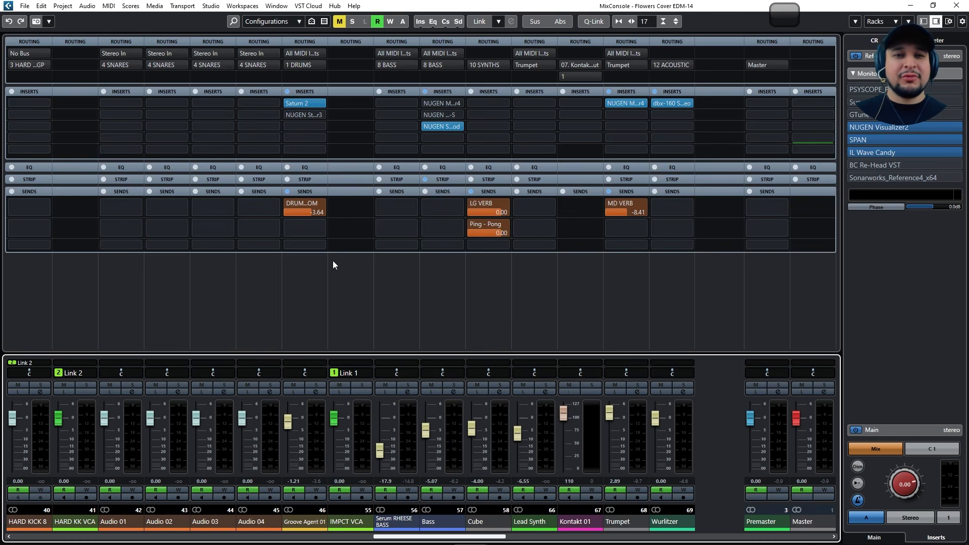
left_click_drag(430, 536, 341, 536)
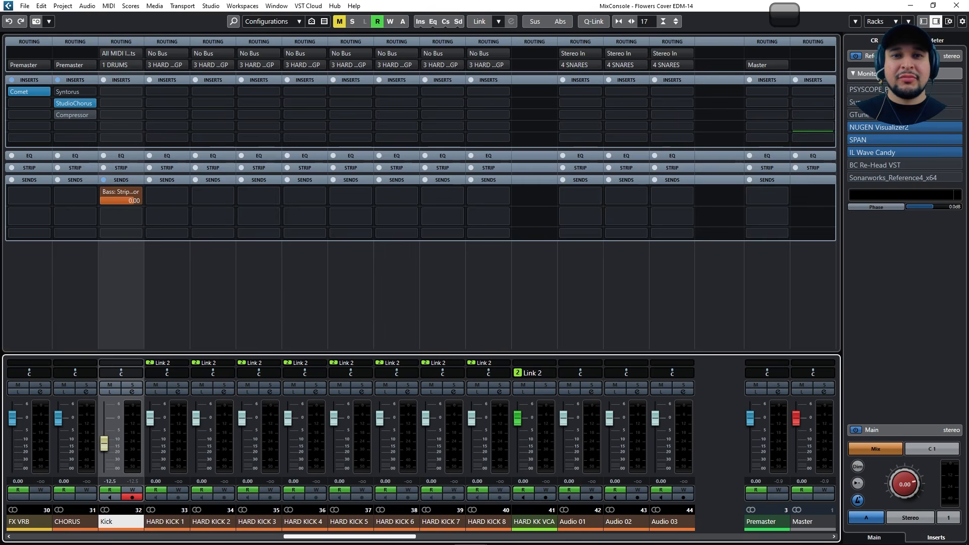
scroll(321, 519, "left", 8)
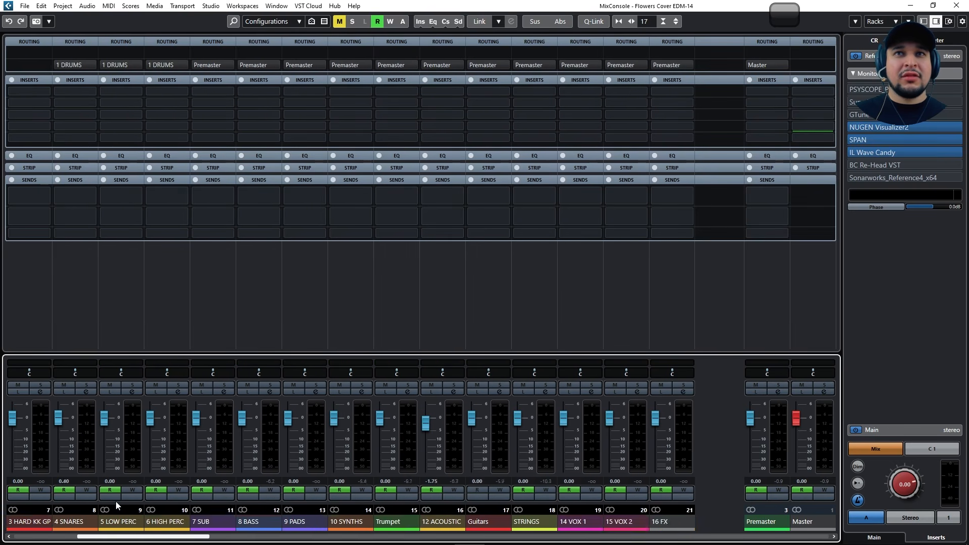
scroll(123, 493, "left", 3)
scroll(58, 483, "right", 6)
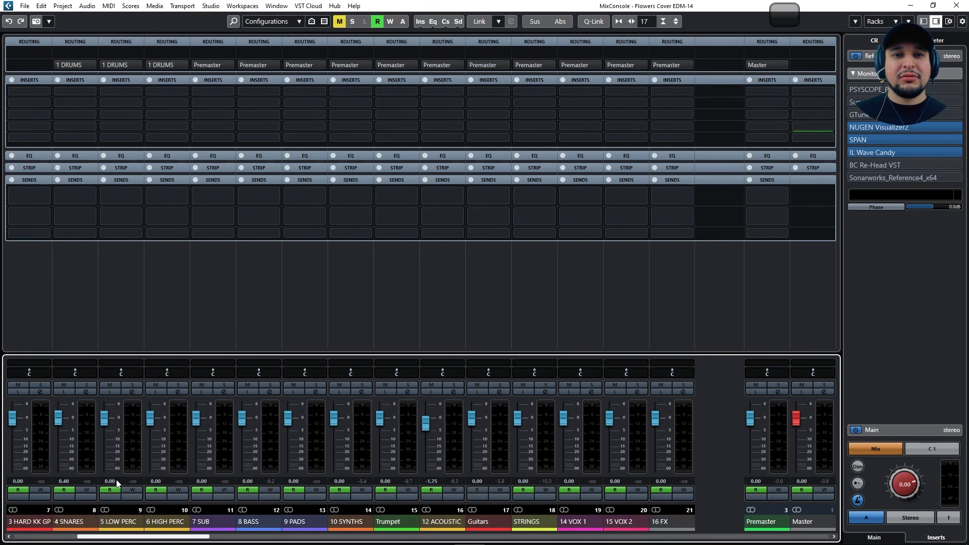
scroll(217, 471, "left", 3)
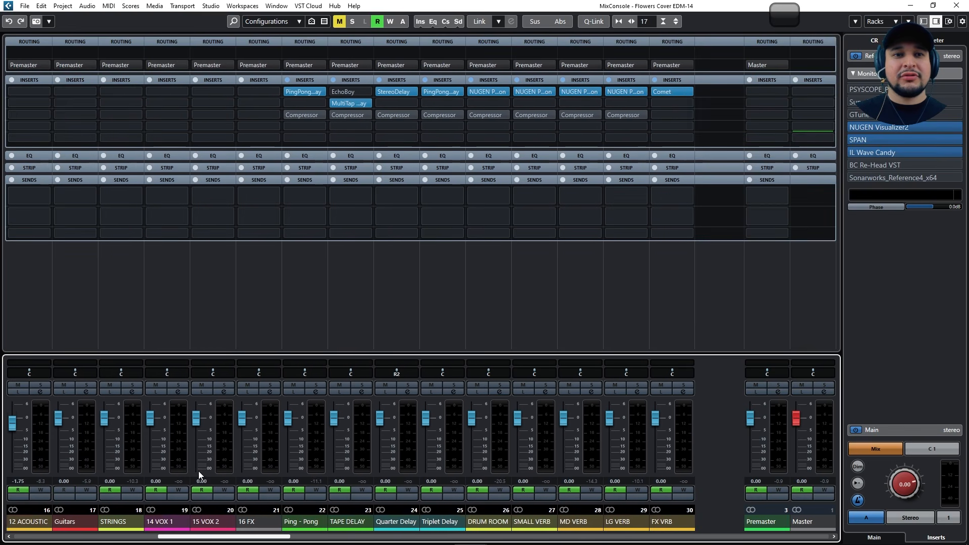
scroll(193, 468, "right", 1)
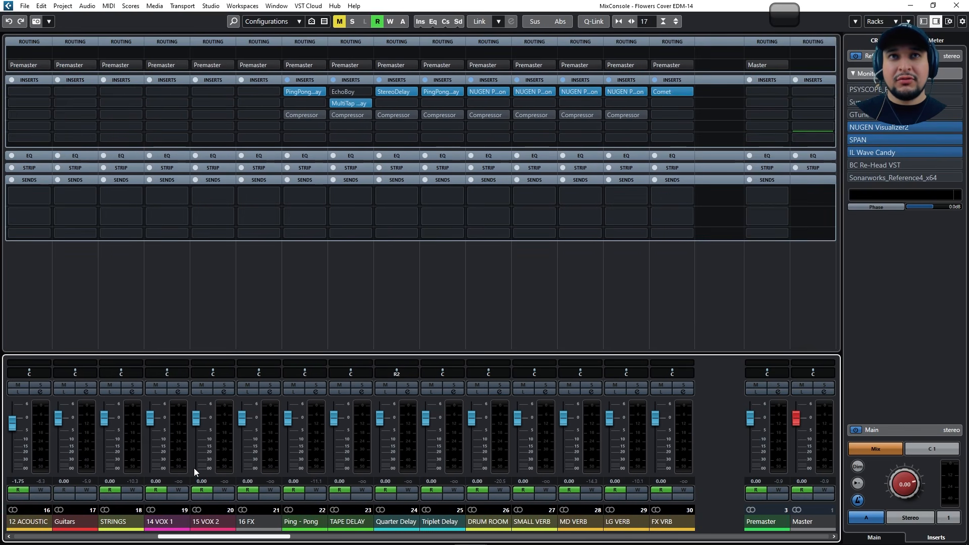
- Open the NUGEN Paragon reverb inserted on the DRUM ROOM channel
left_click(487, 234)
left_click(459, 287)
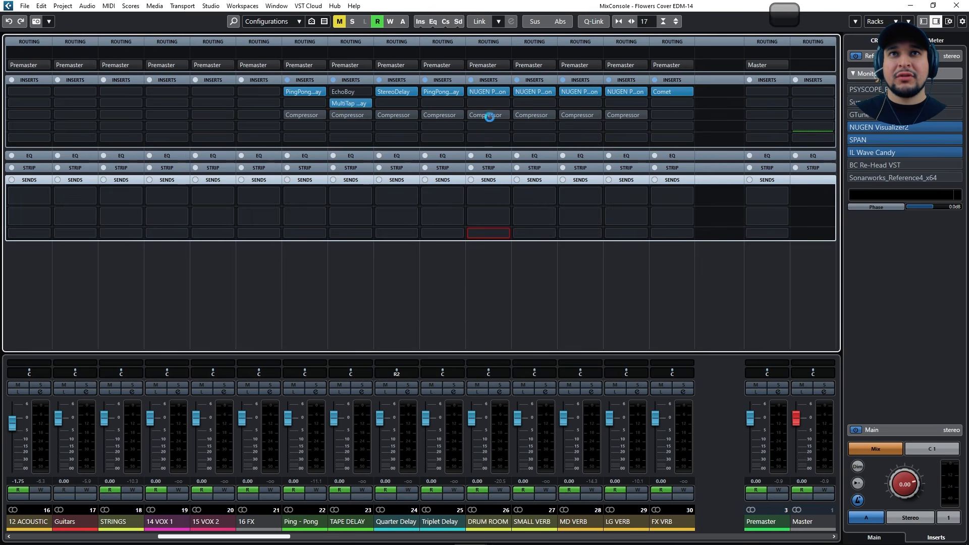
left_click(482, 91)
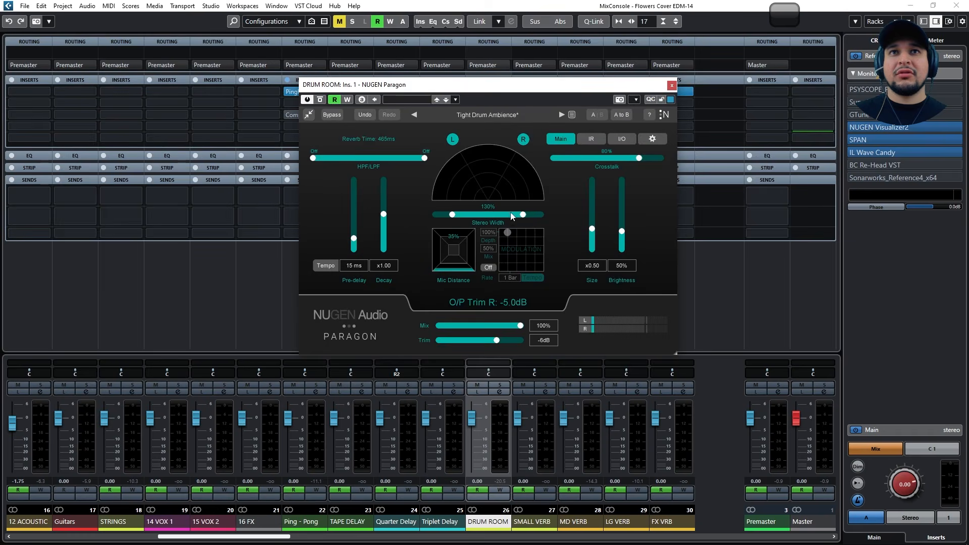
left_click(503, 87)
- Start playback, solo the DRUM ROOM channel and raise its fader to 6.02
key("space")
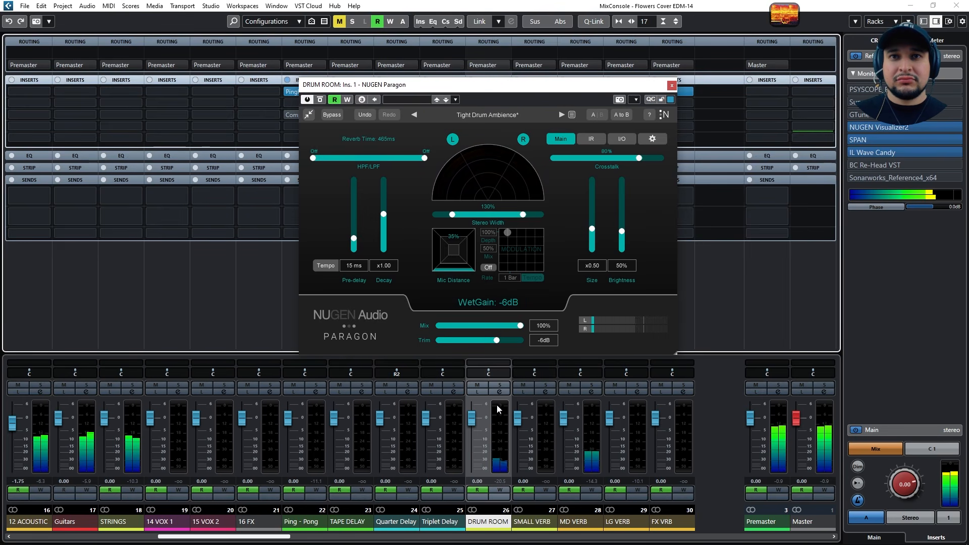
left_click(504, 386)
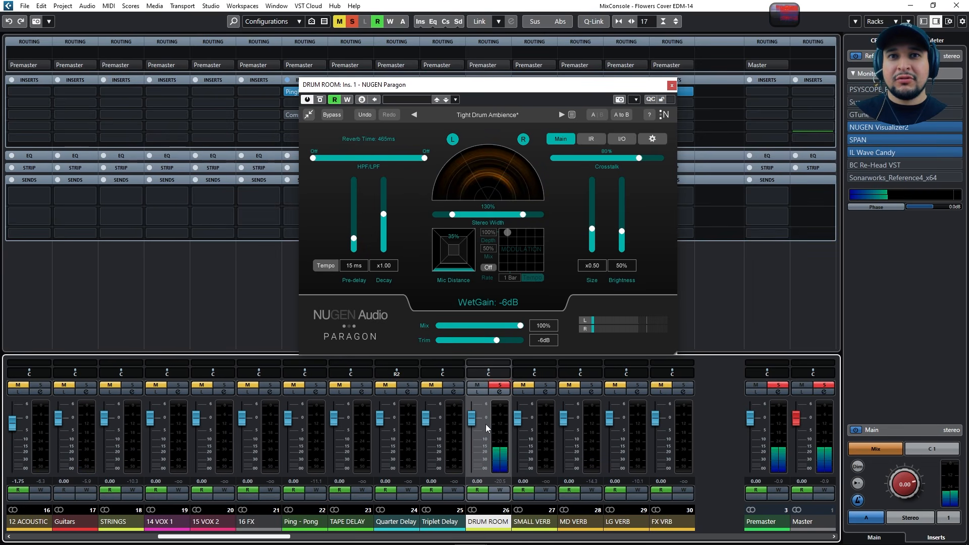
left_click_drag(467, 417, 461, 405)
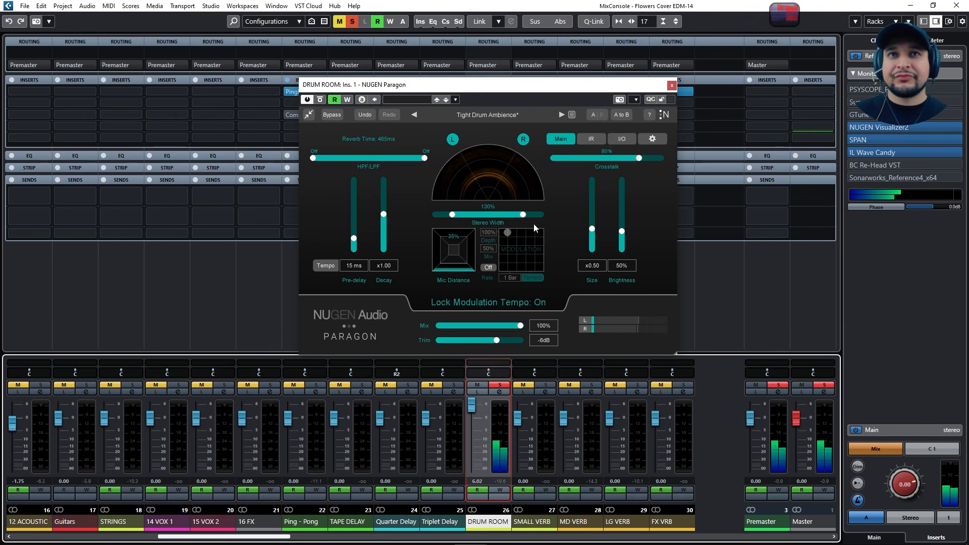
left_click(502, 115)
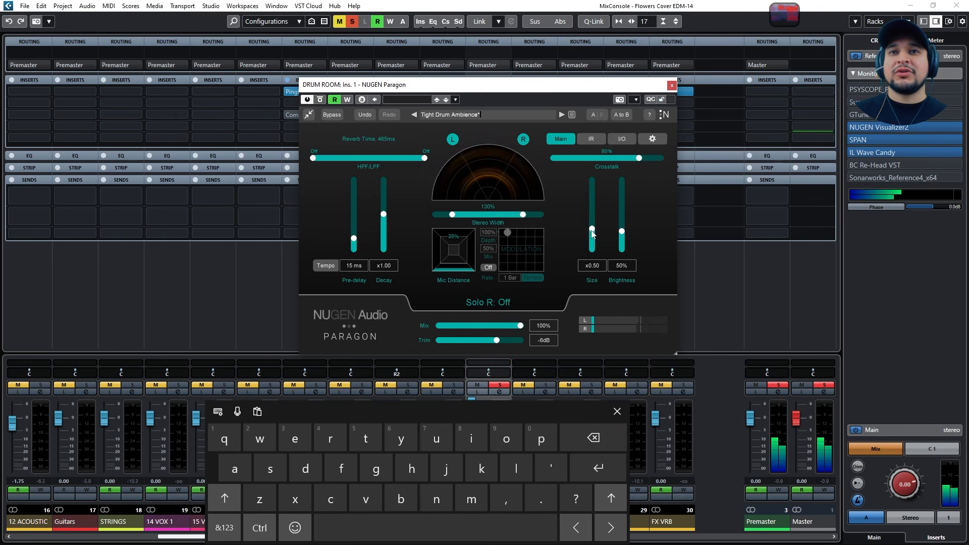
left_click(575, 206)
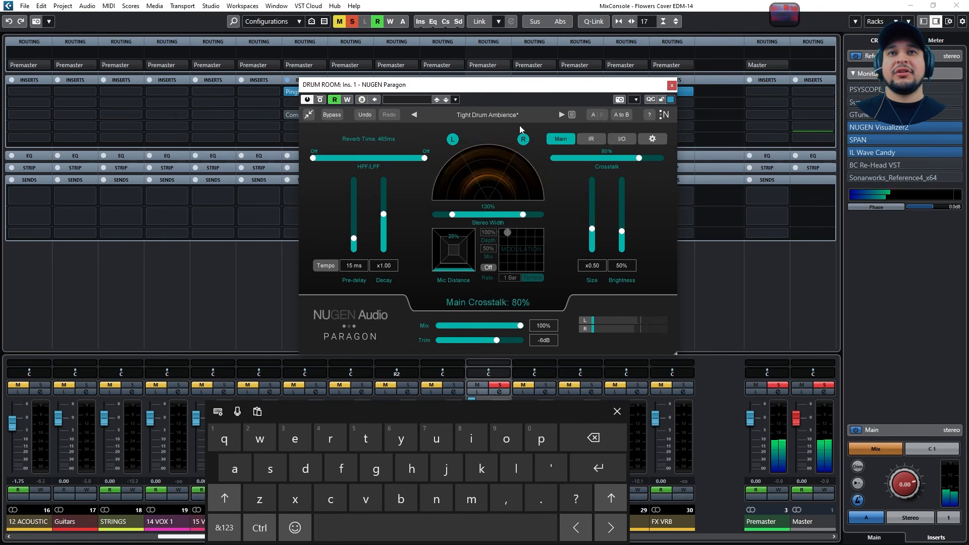
left_click(571, 115)
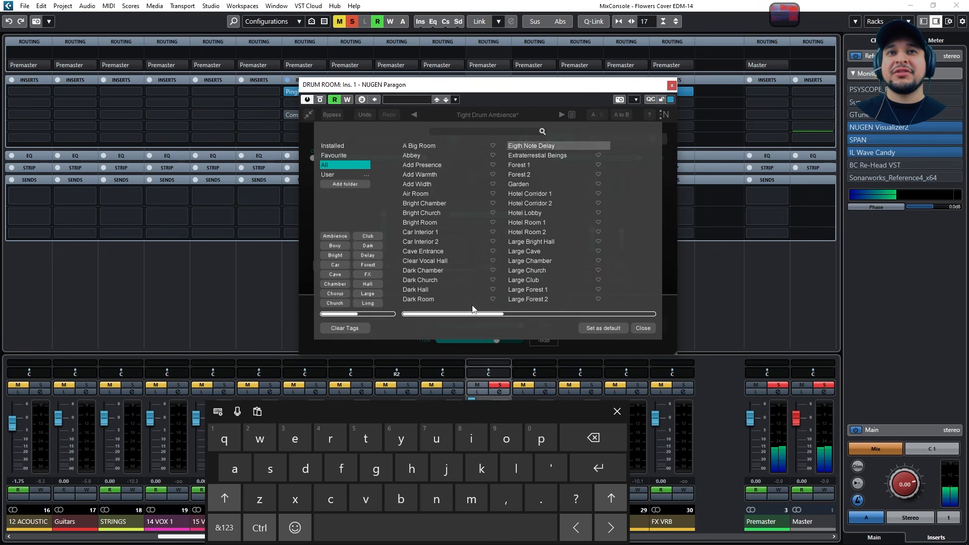
left_click(673, 204)
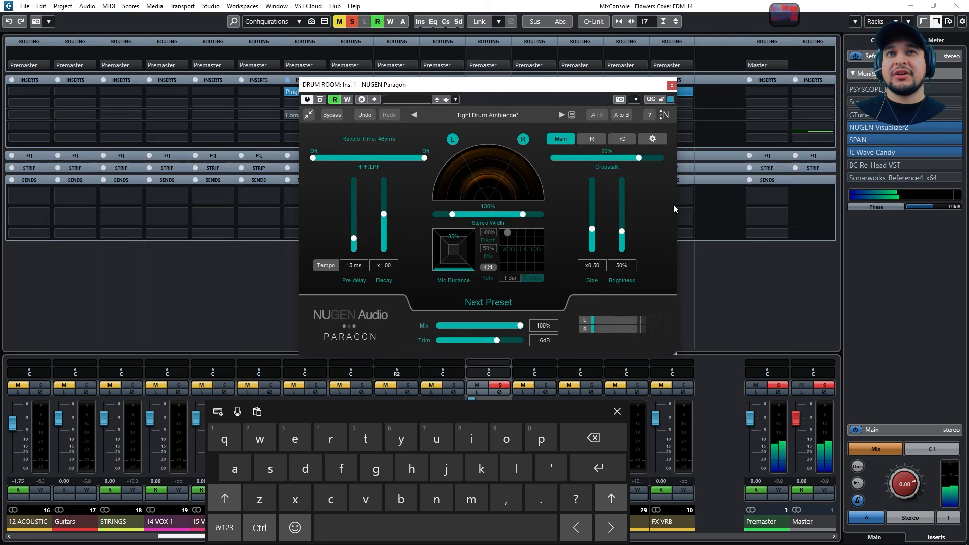
- Filter Paragon's presets by the Tight tag, try Tight Drum Ambience and load the Small Room 2 preset
left_click(572, 114)
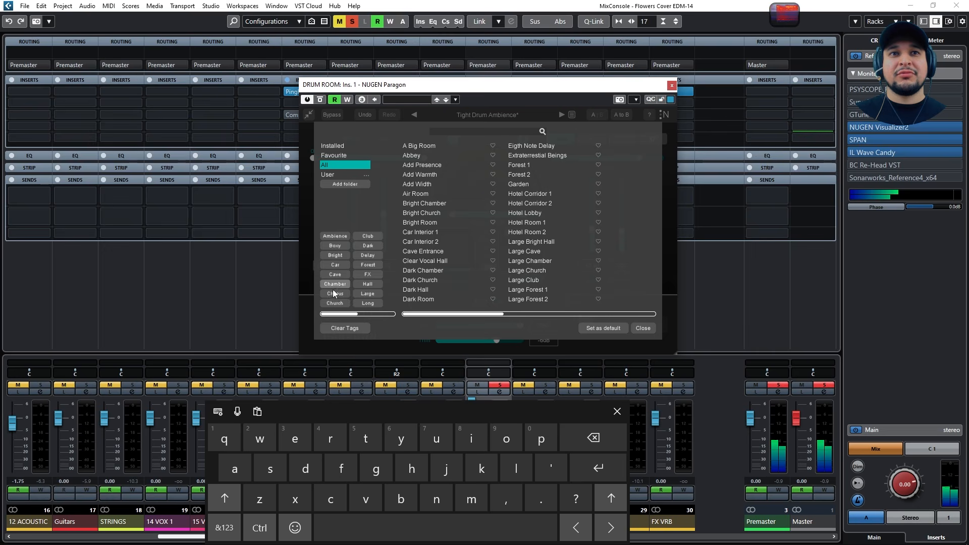
left_click(374, 314)
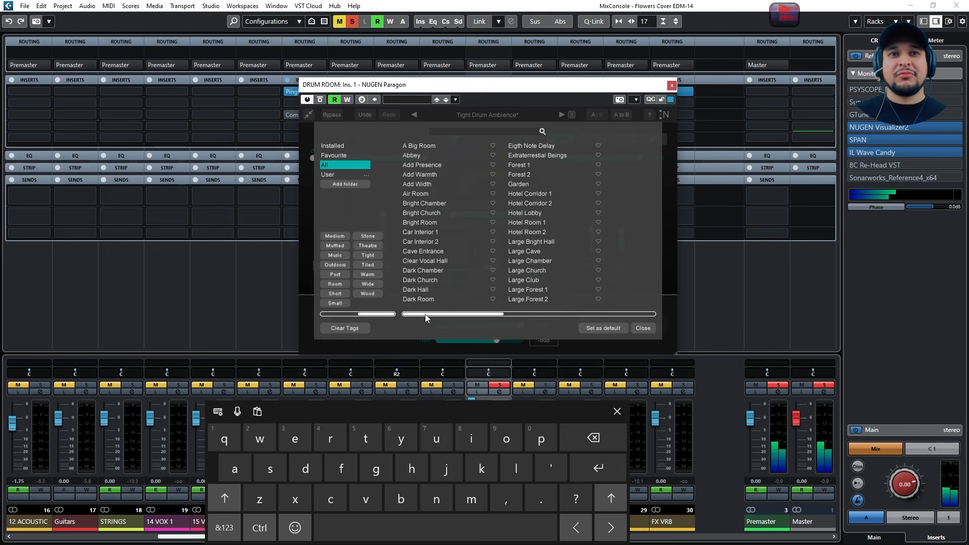
left_click(368, 255)
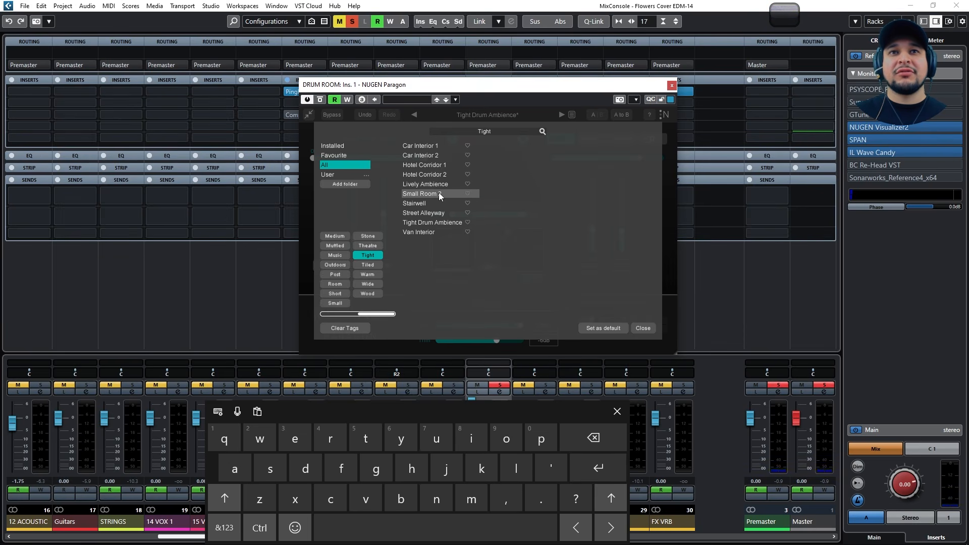
left_click(444, 225)
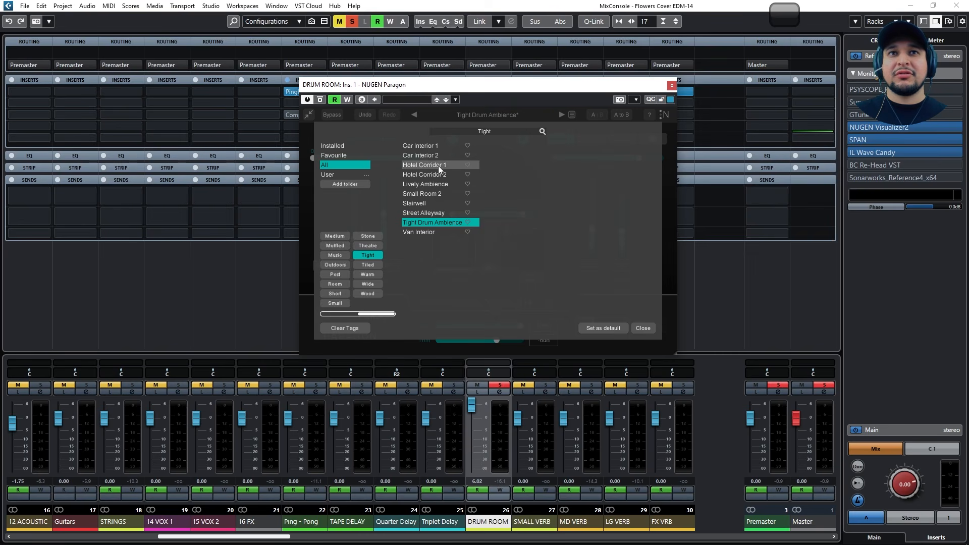
left_click(439, 195)
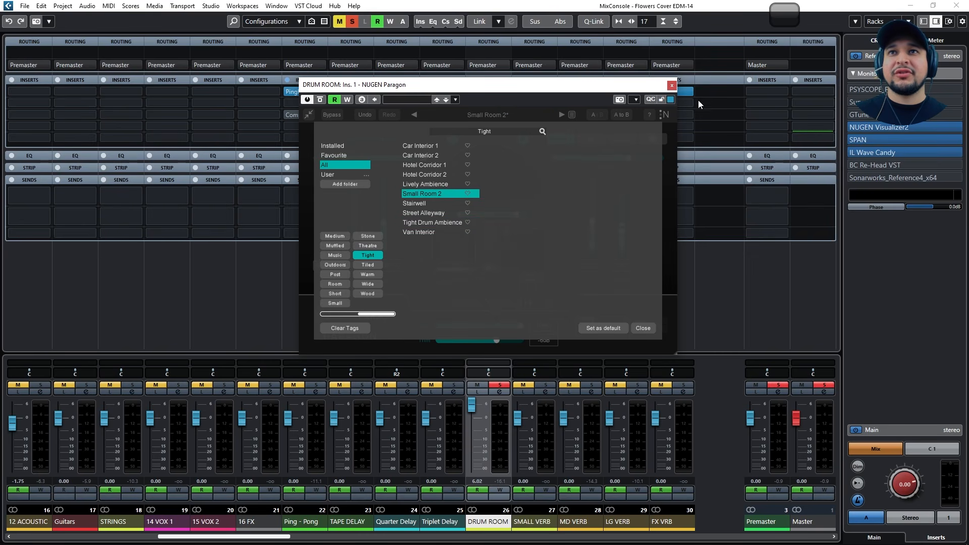
- Close Paragon, return to the project arrangement and start playback from bar 17
left_click(672, 85)
key("F3")
left_click_drag(459, 68, 459, 65)
key("space")
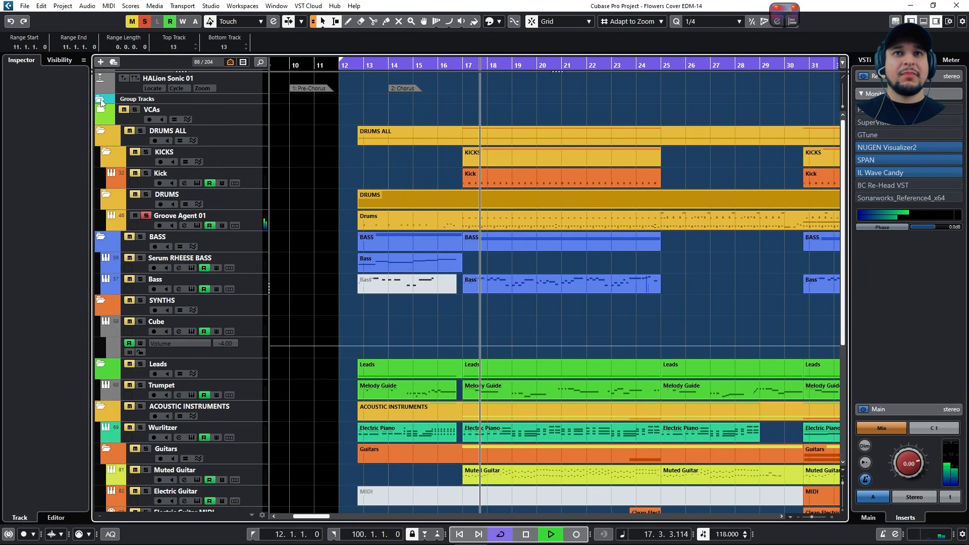
- Reopen Paragon from the DRUM ROOM group track's inserts, switch it to the Small Room preset and return to bar 17 with playback stopped
left_click(101, 99)
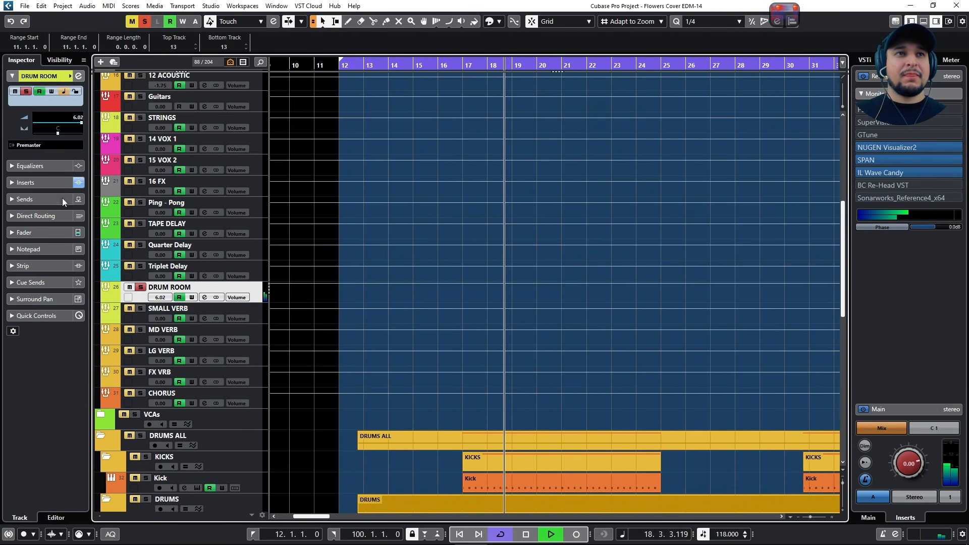
left_click(25, 182)
left_click(21, 130)
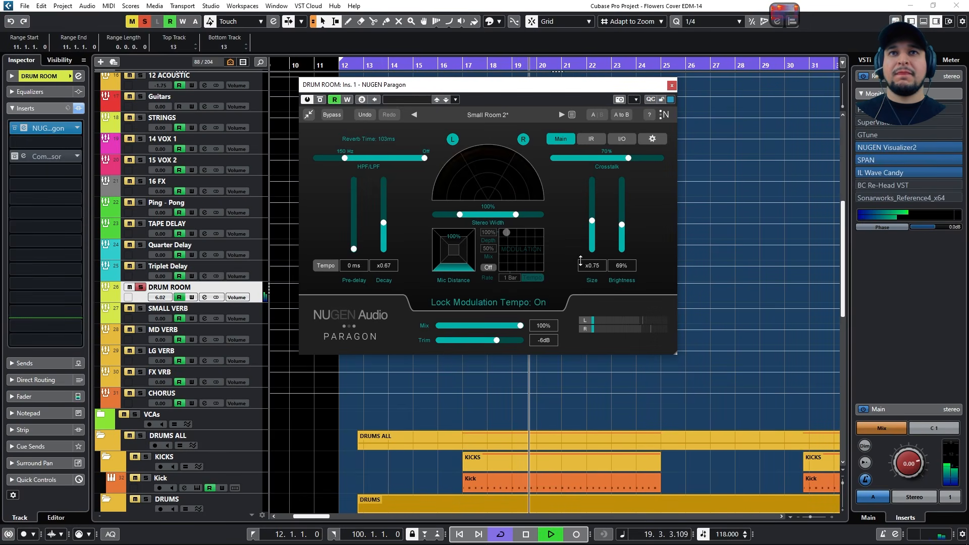
left_click(561, 115)
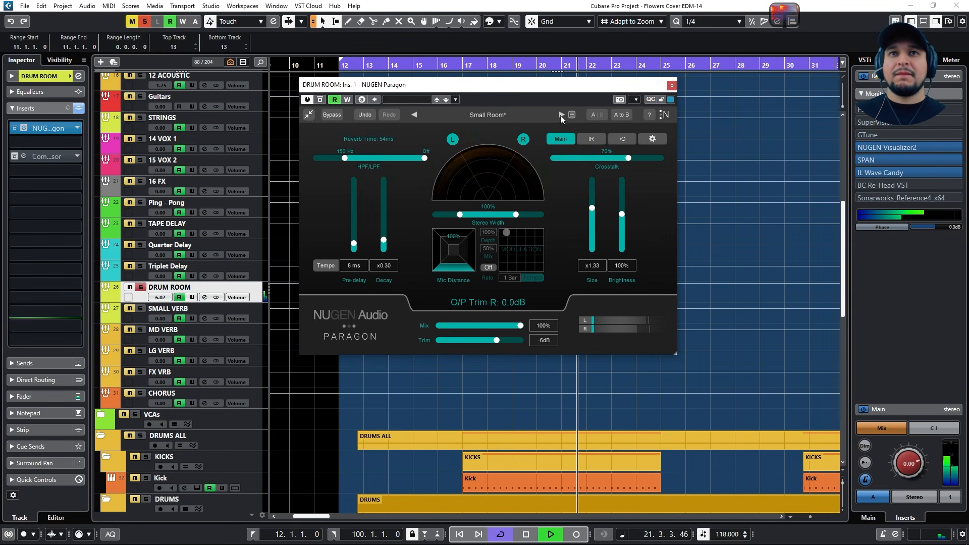
left_click(465, 62)
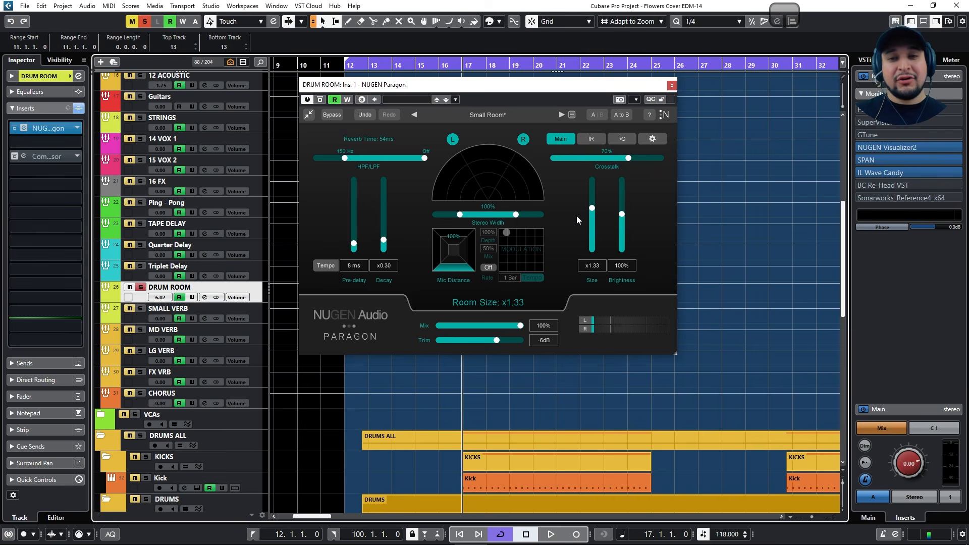
- Show Paragon's IR spectrogram page and select the Music category of test sounds
left_click(600, 140)
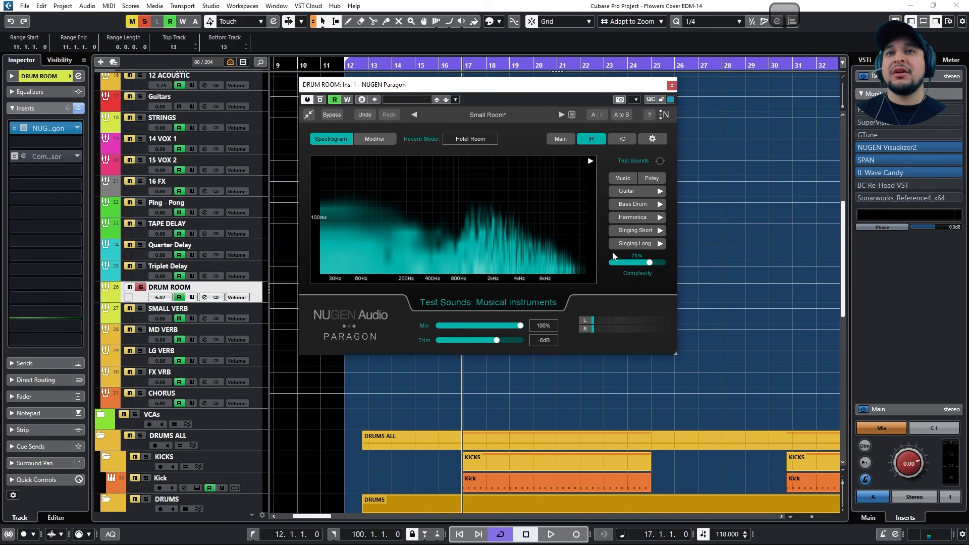
left_click(623, 178)
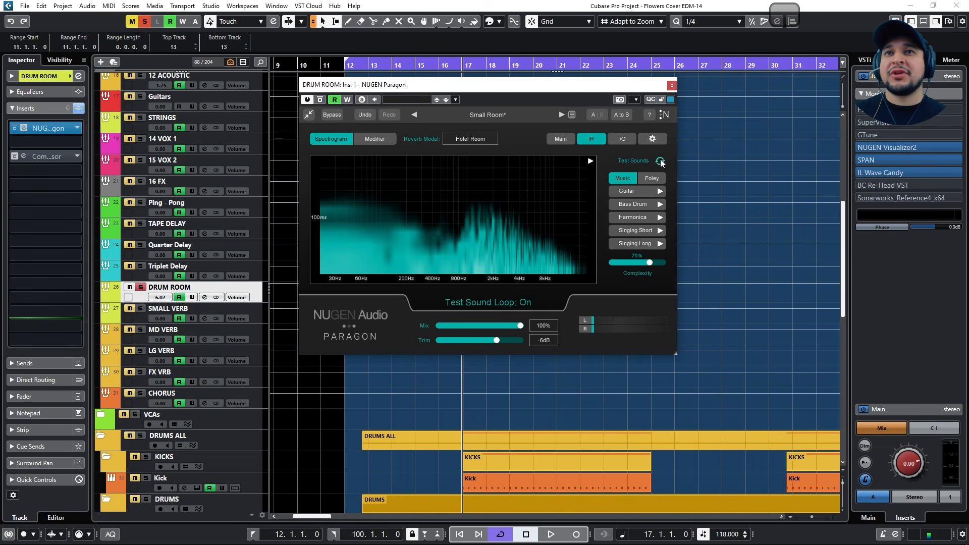
- Audition the Guitar, Bass Drum, Harmonica, Singing Short and Singing Long test sounds through the Hotel Room reverb model
left_click(637, 195)
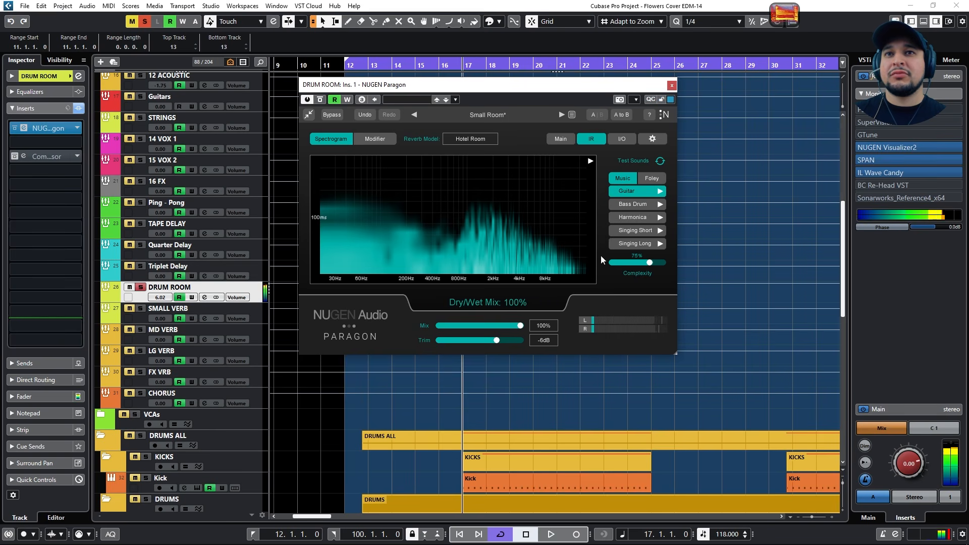
left_click(629, 205)
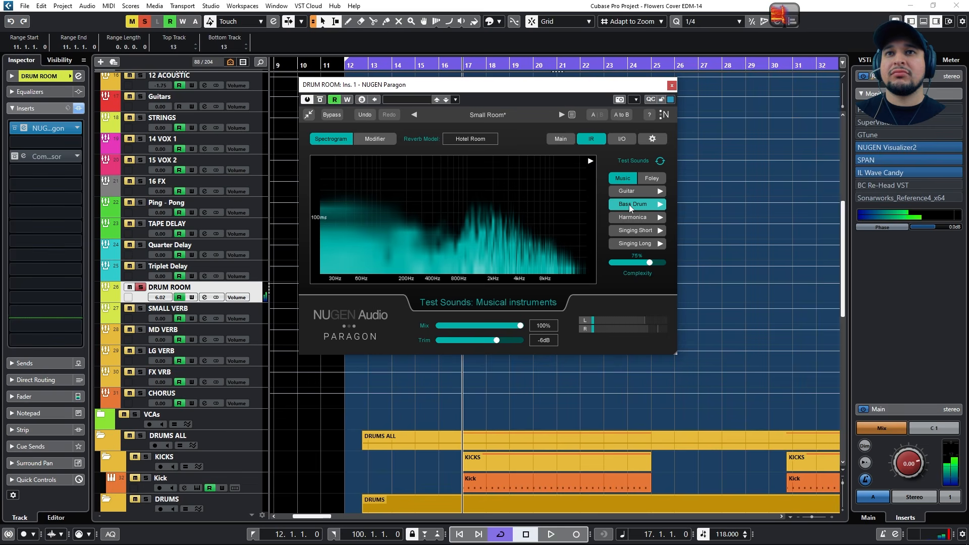
left_click(661, 222)
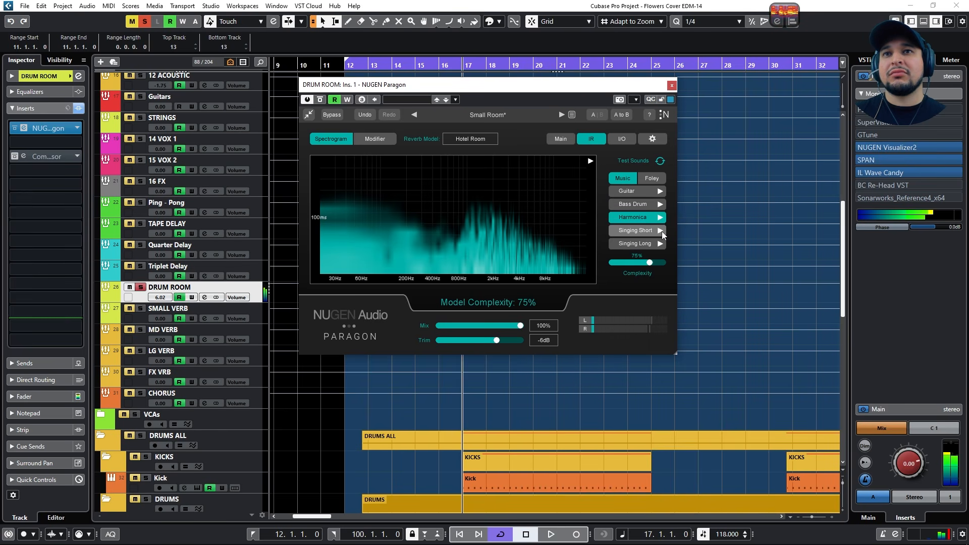
left_click(661, 231)
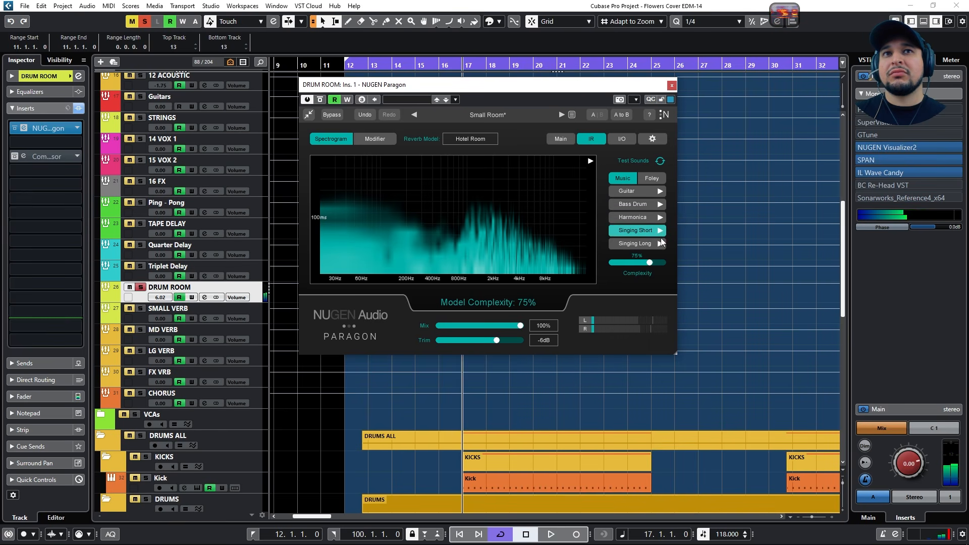
left_click(662, 244)
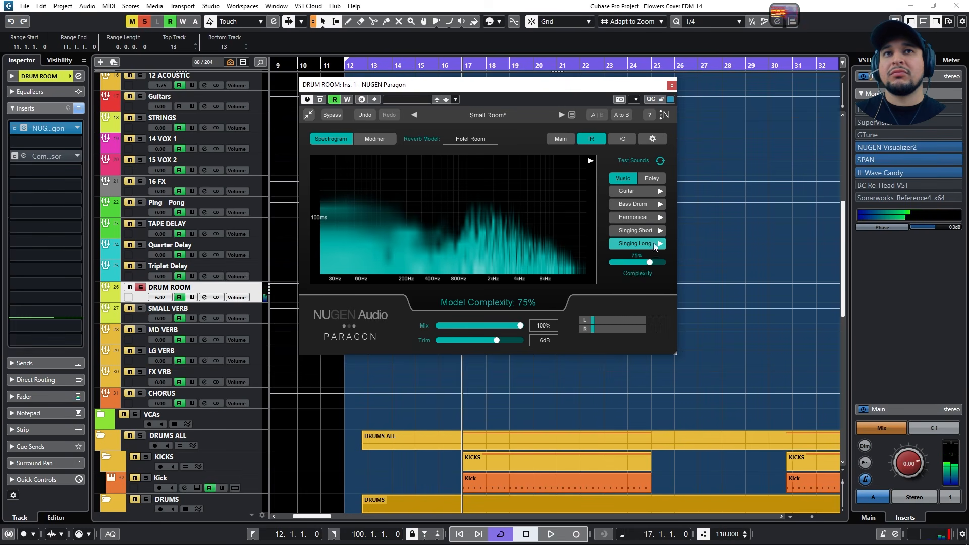
- Try the Large Theatre, Hotel Lobby and Bathroom reverb models with the Bass Drum test sound looping
left_click(470, 139)
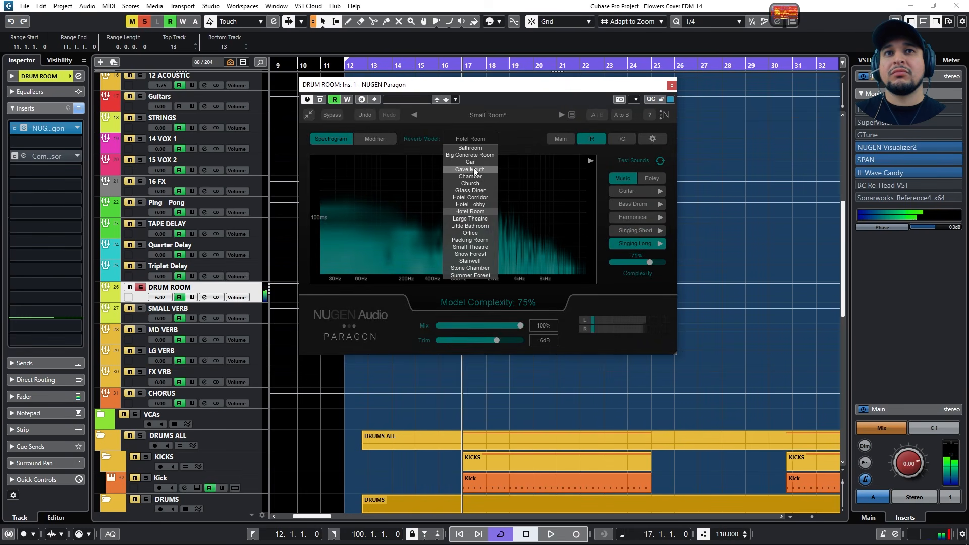
left_click(476, 177)
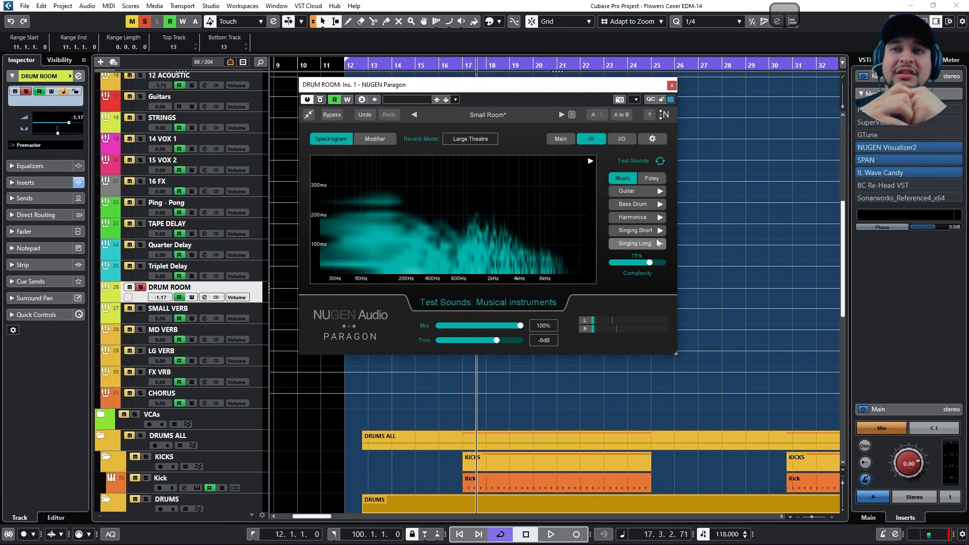
left_click(640, 204)
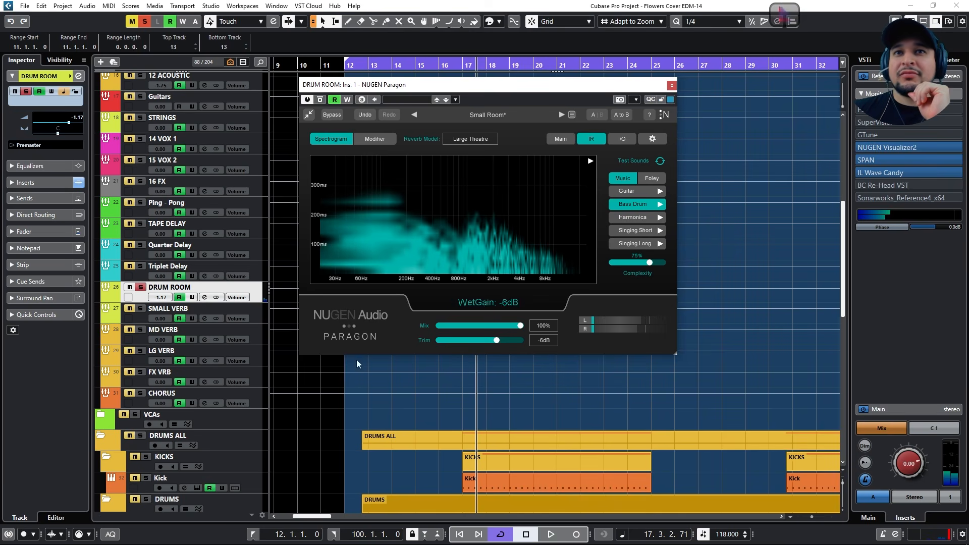
left_click(476, 141)
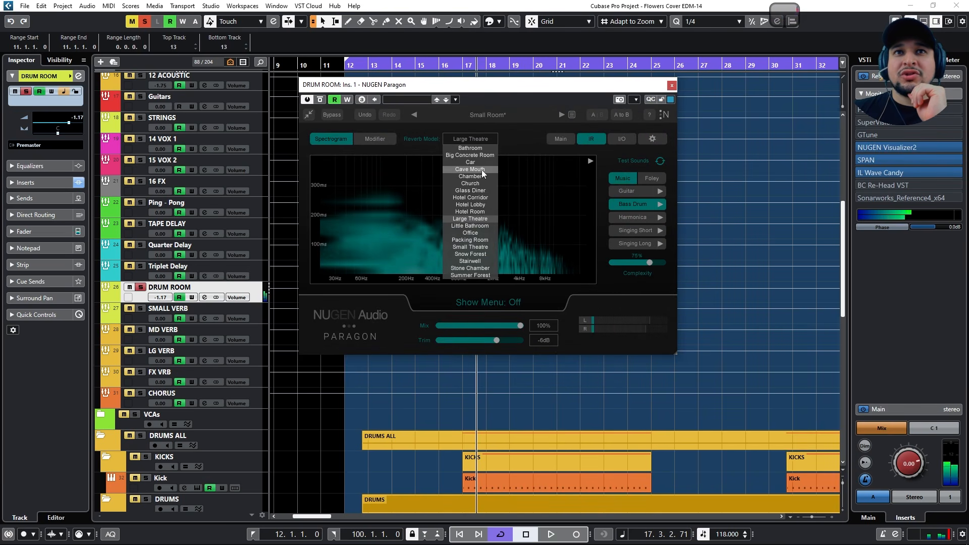
left_click(482, 204)
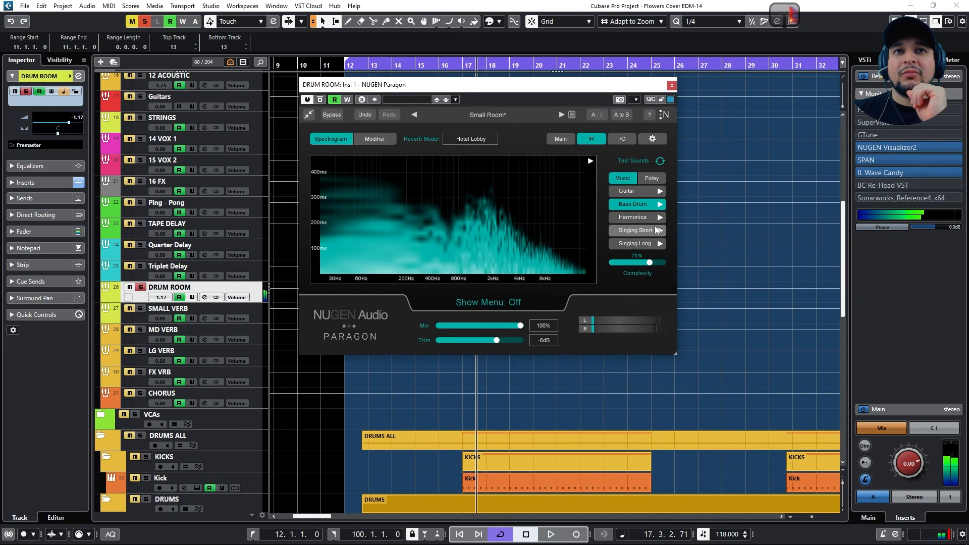
left_click(481, 135)
left_click(472, 148)
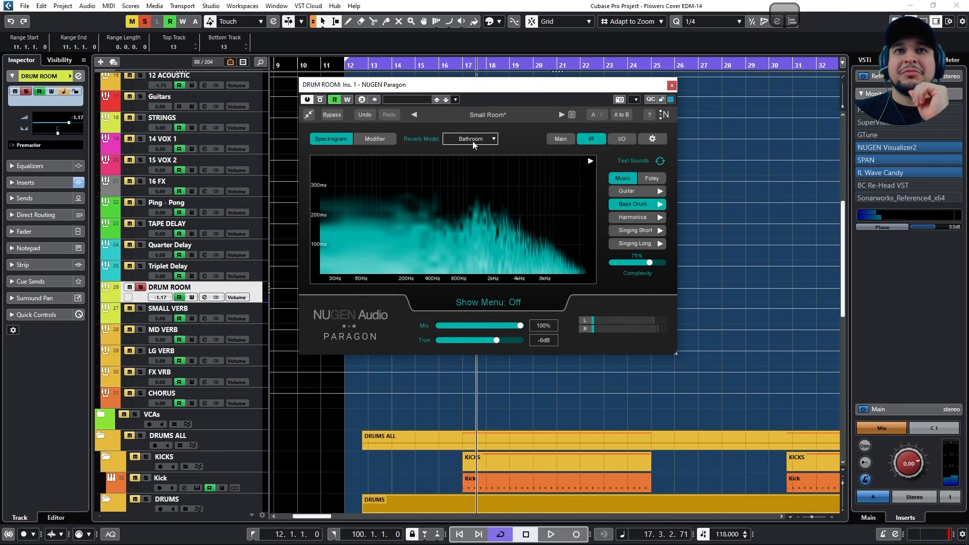
- Try the Packing Room, Snow Forest and Small Theatre reverb models on the looping bass drum
left_click(474, 140)
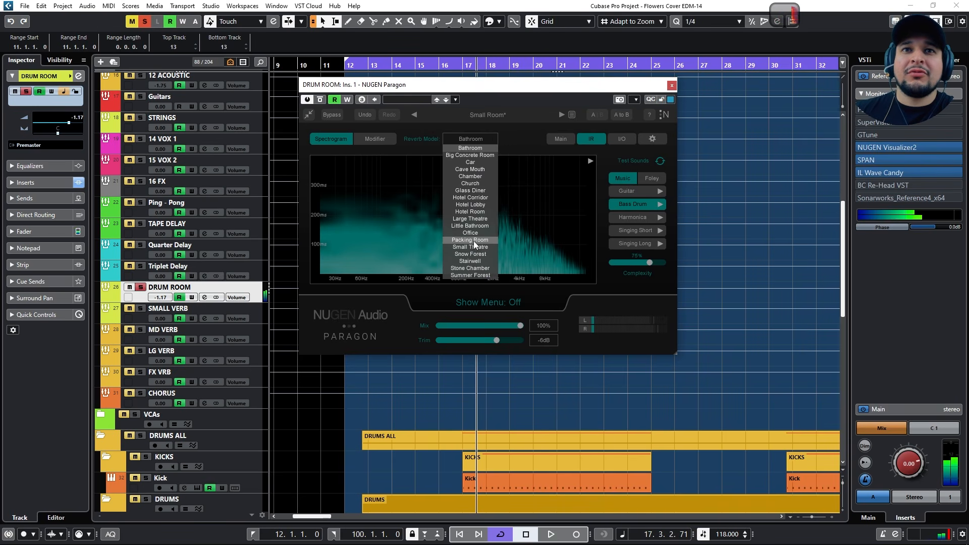
left_click(475, 241)
left_click(469, 143)
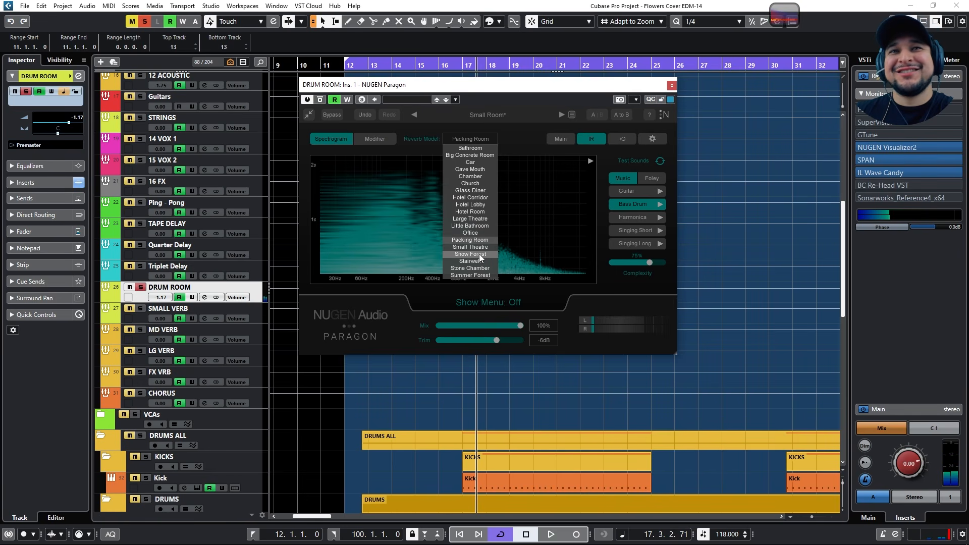
left_click(480, 255)
left_click(479, 139)
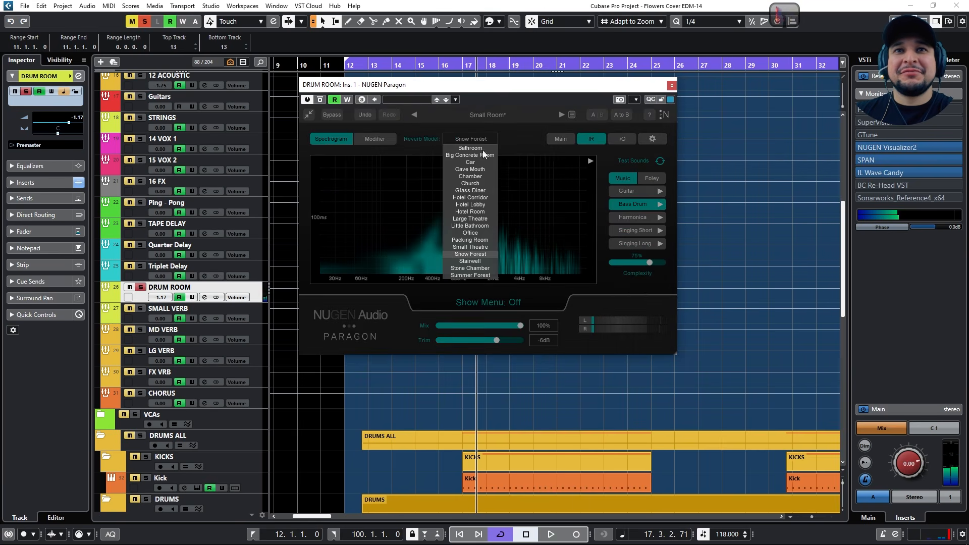
left_click(471, 246)
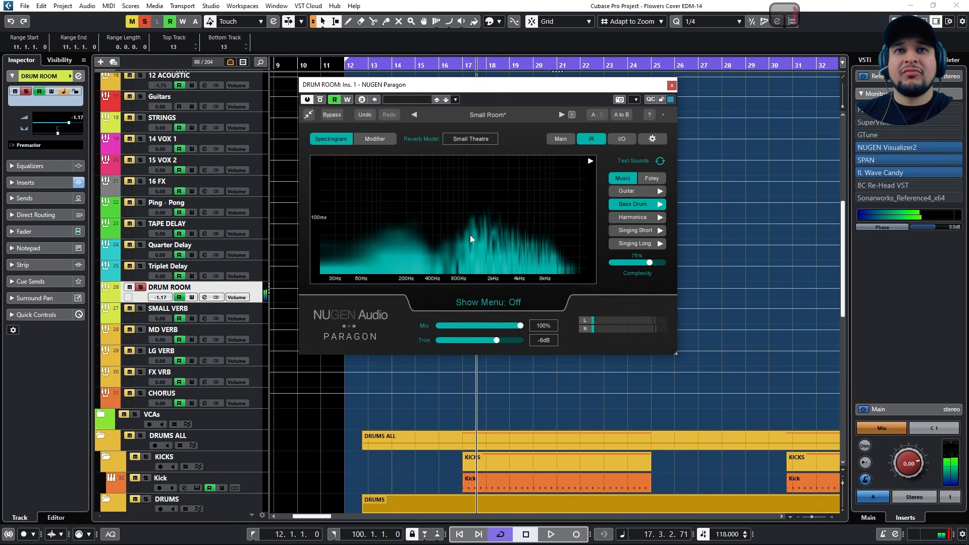
- Set the reverb model to Hotel Lobby and stop the Bass Drum test sound
left_click(480, 143)
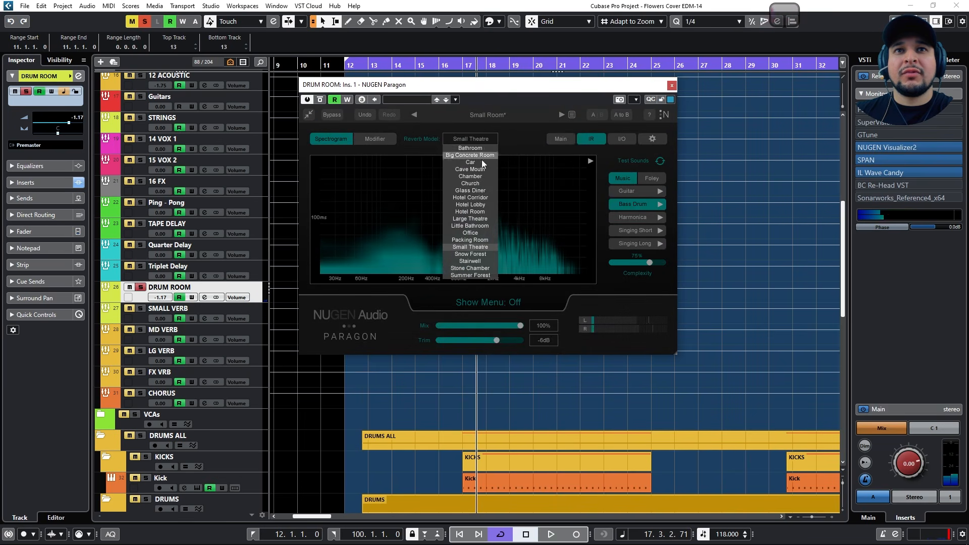
left_click(484, 206)
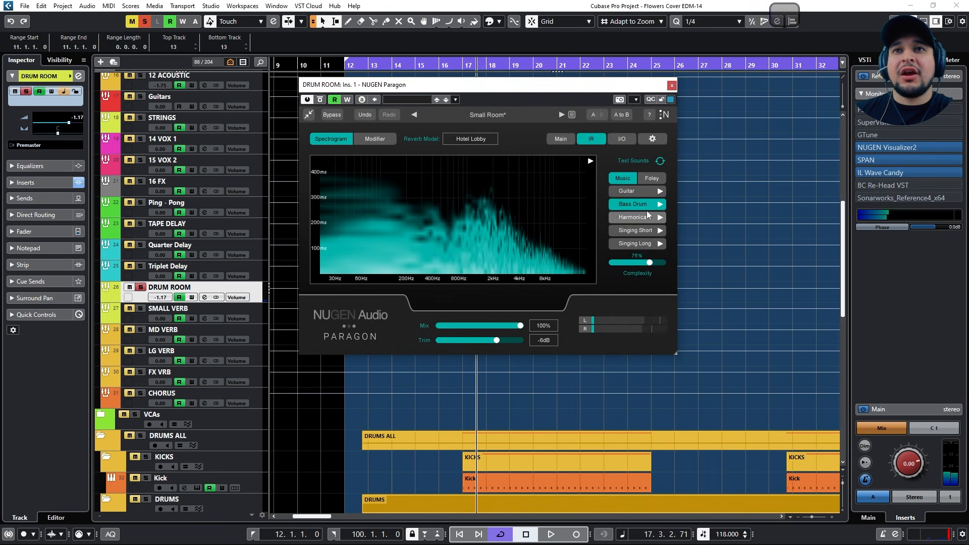
left_click(362, 329)
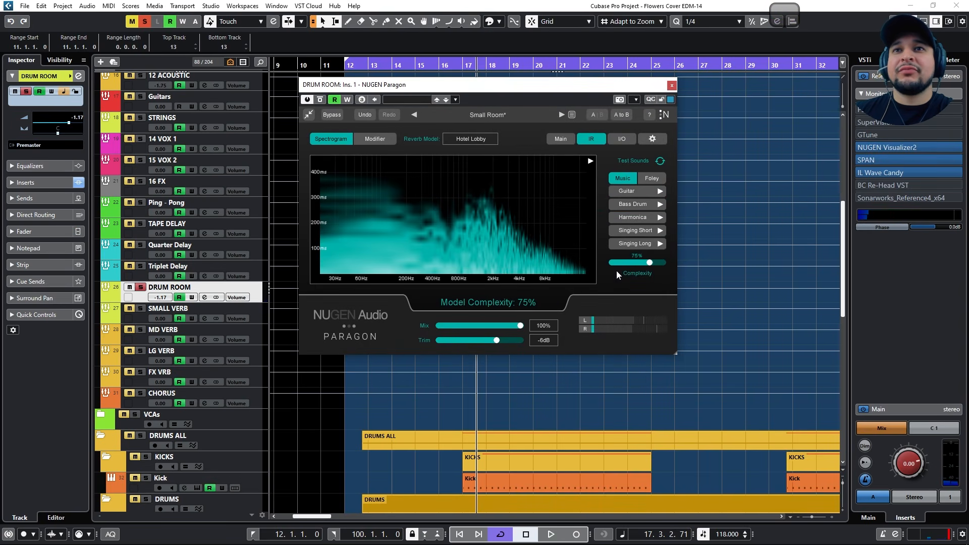
- Show Paragon's main reverb controls, set the high-pass filter to 200 Hz and start project playback
left_click(555, 138)
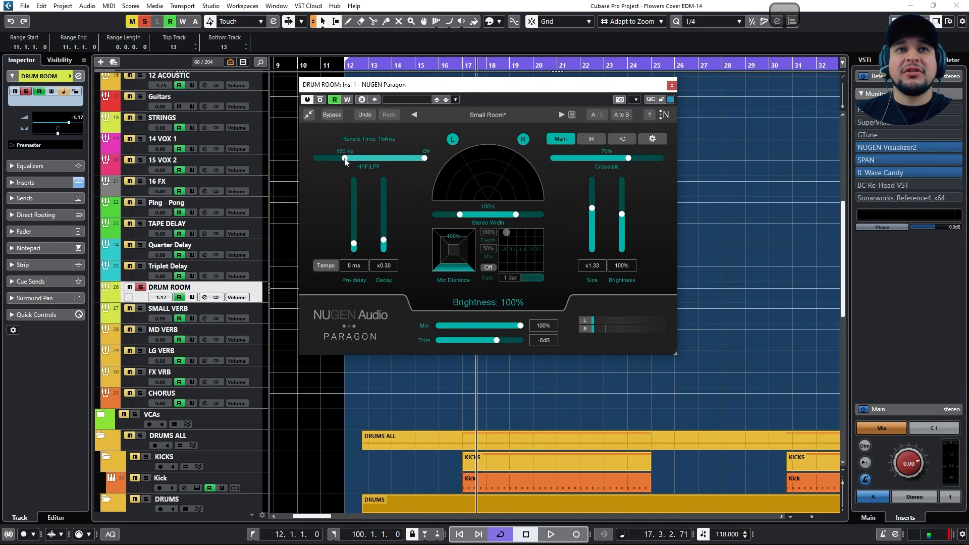
left_click_drag(347, 159, 350, 160)
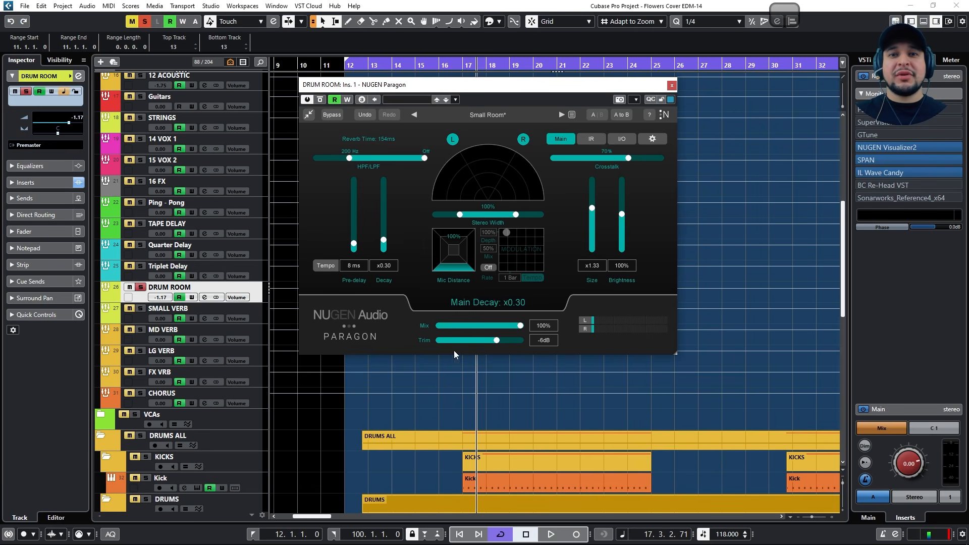
key("space")
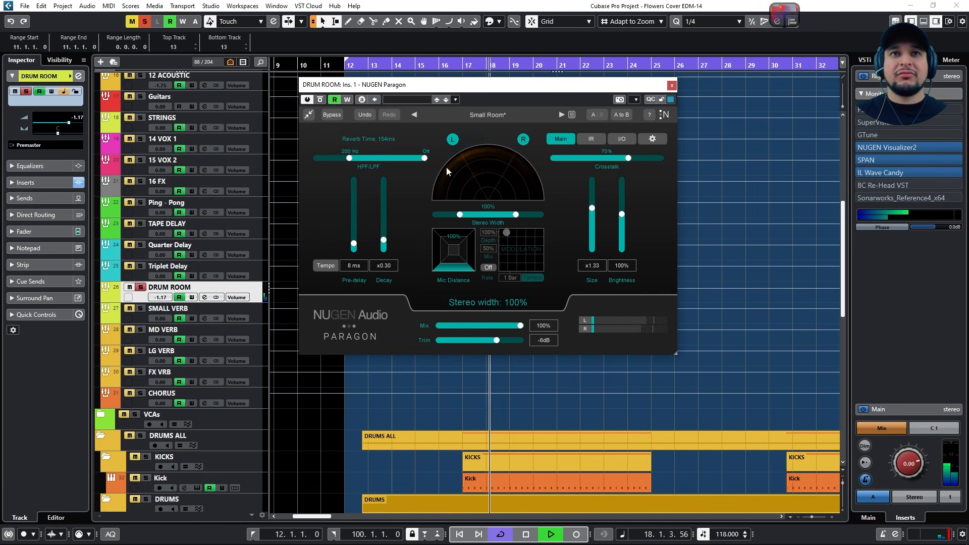
mouse_move(424, 158)
left_mouse_down()
mouse_move(374, 160)
mouse_move(424, 160)
left_mouse_up()
- Raise the DRUM ROOM channel's volume to 6.02 during playback, keeping the reverb's low-pass filter off and its mix at 100%
left_click_drag(69, 126, 85, 124)
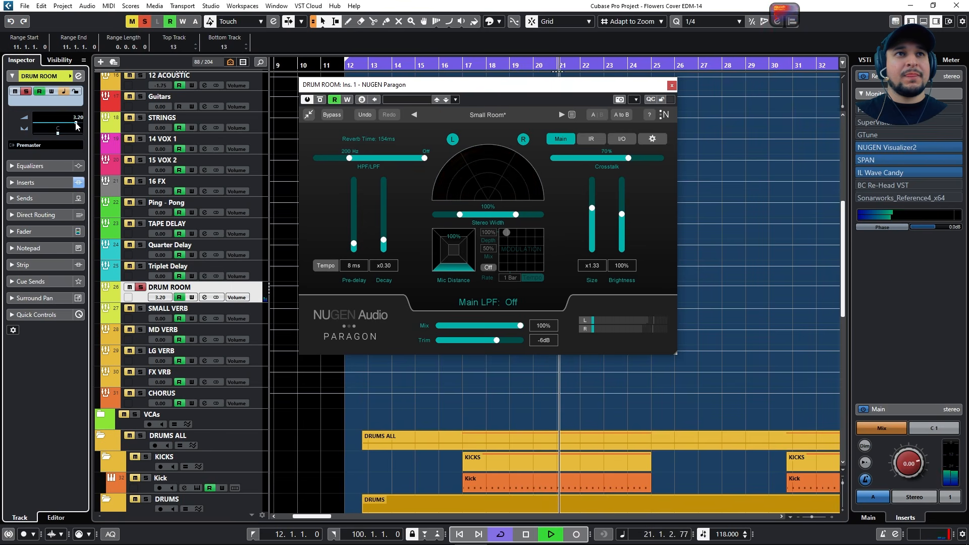
mouse_move(425, 158)
left_mouse_down()
mouse_move(384, 156)
mouse_move(425, 157)
left_mouse_up()
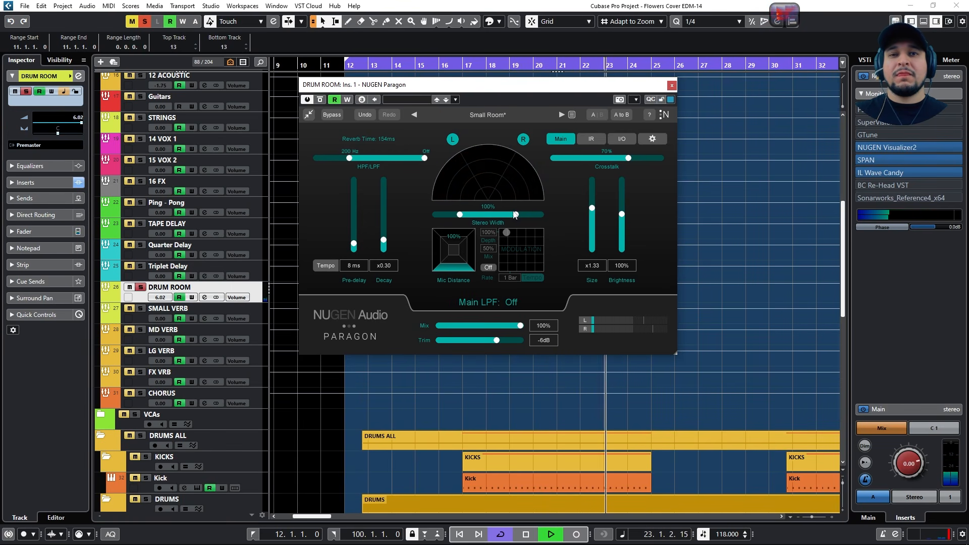
left_click_drag(522, 327, 607, 325)
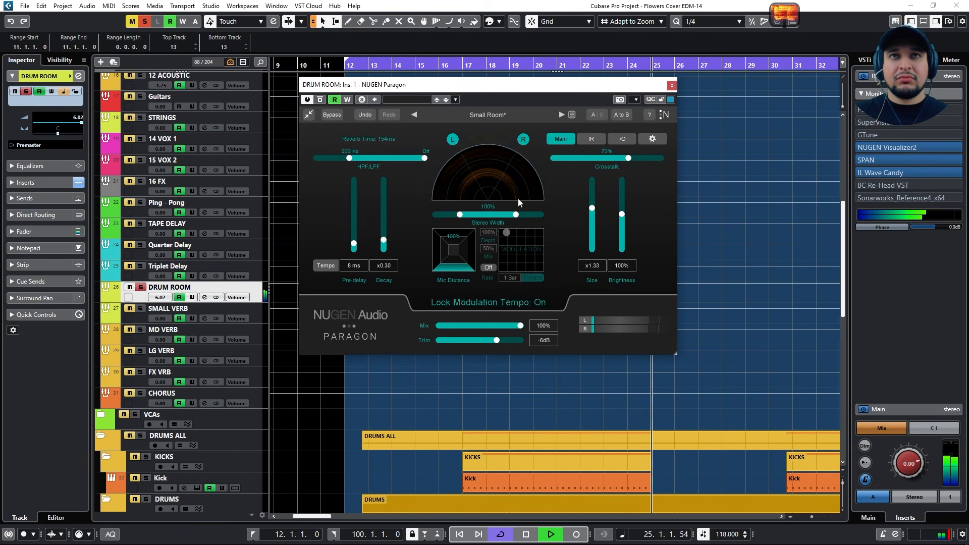
- Replay the drums from bar 16 and lower the reverb's high-pass filter to 137 Hz
left_click(441, 65)
scroll(278, 329, "down", 6)
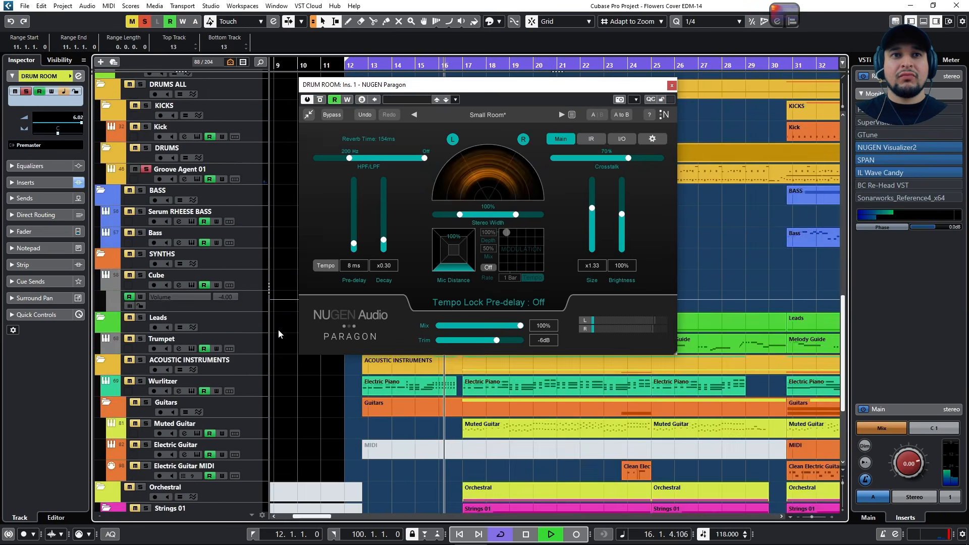
scroll(278, 329, "up", 5)
scroll(279, 328, "up", 5)
scroll(279, 329, "down", 4)
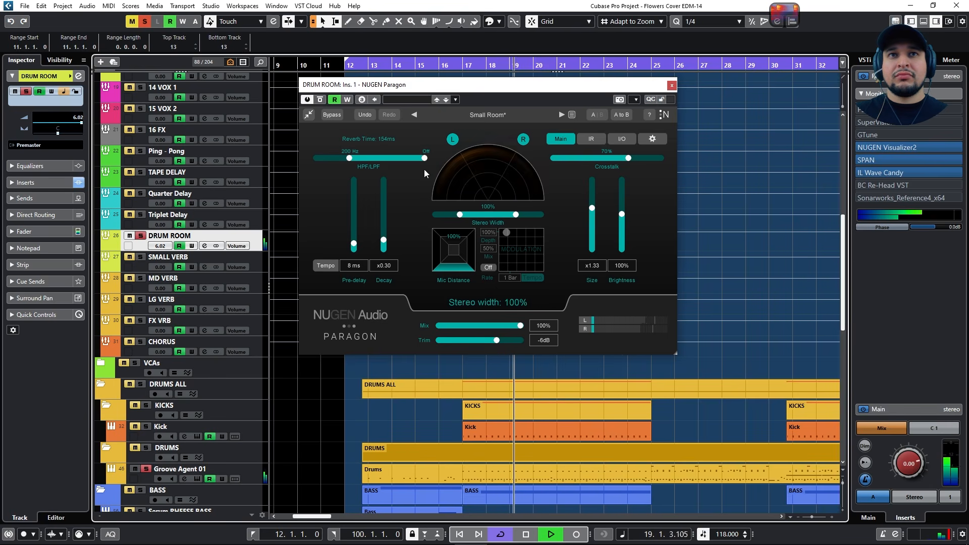
mouse_move(424, 158)
left_mouse_down()
mouse_move(397, 158)
mouse_move(429, 160)
left_mouse_up()
mouse_move(349, 159)
left_mouse_down()
mouse_move(395, 163)
mouse_move(344, 162)
left_mouse_up()
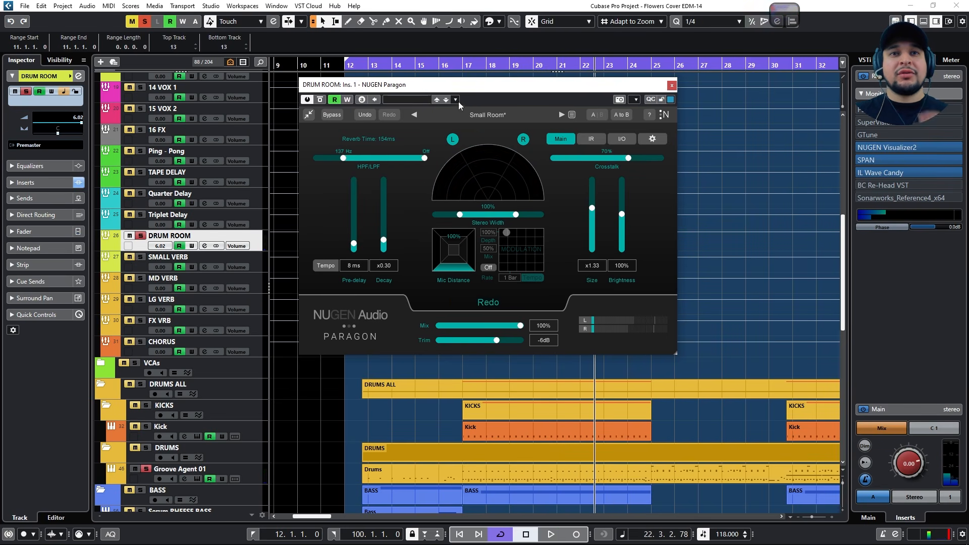
- Raise the reverb's main decay to x1.82 and replay the drums from an earlier bar
left_click(439, 63)
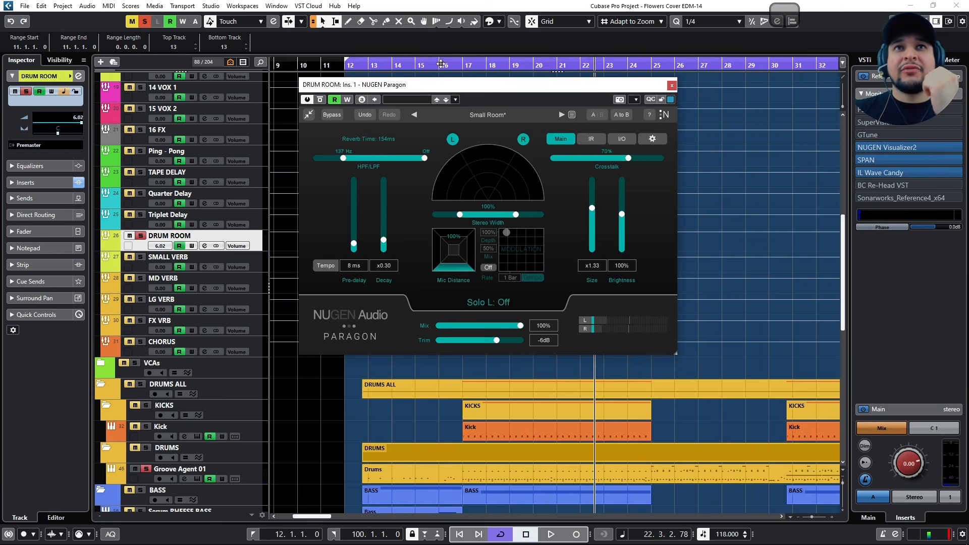
left_click_drag(389, 266, 423, 222)
key("space")
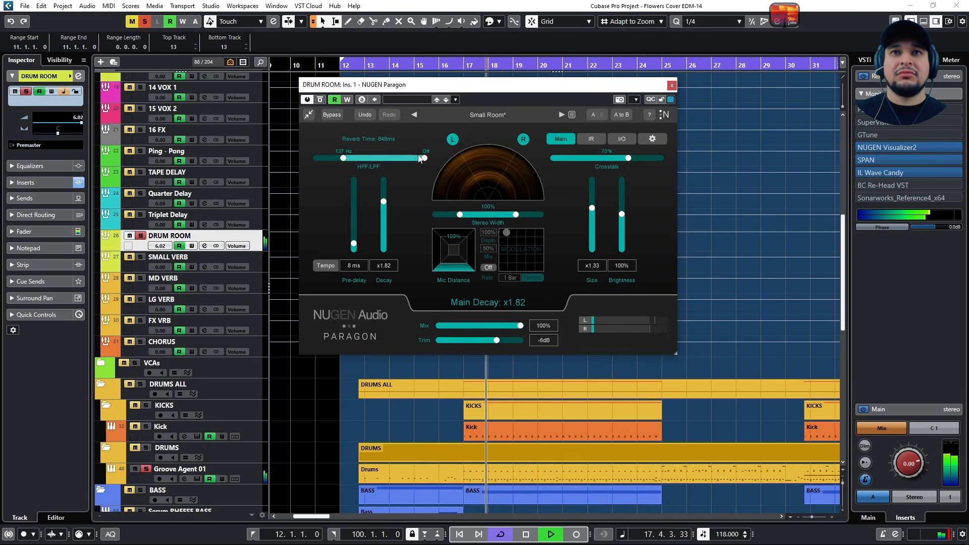
- Set the decay to x0.93, pre-delay to 28 ms and mic distance to 182%, stopping playback
left_click_drag(385, 207, 353, 233)
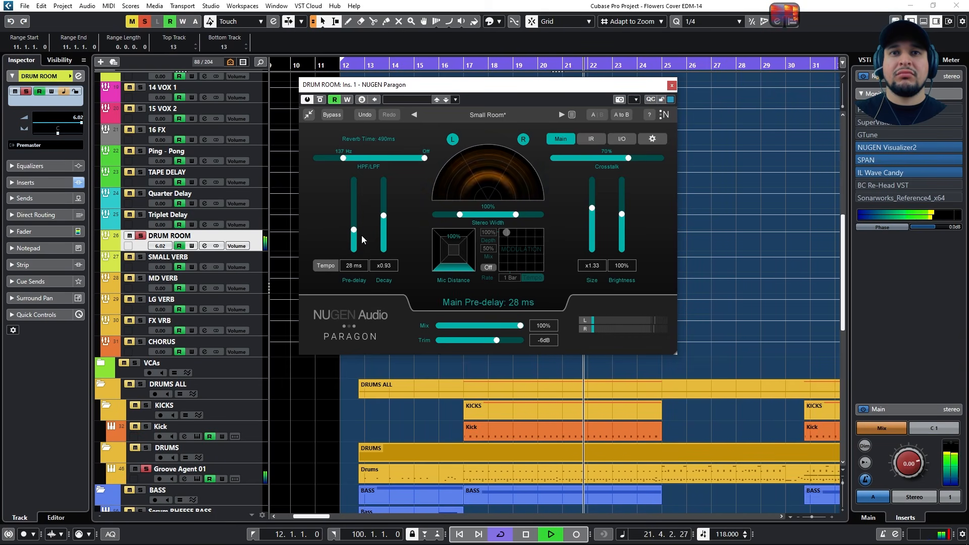
left_click_drag(458, 244, 459, 199)
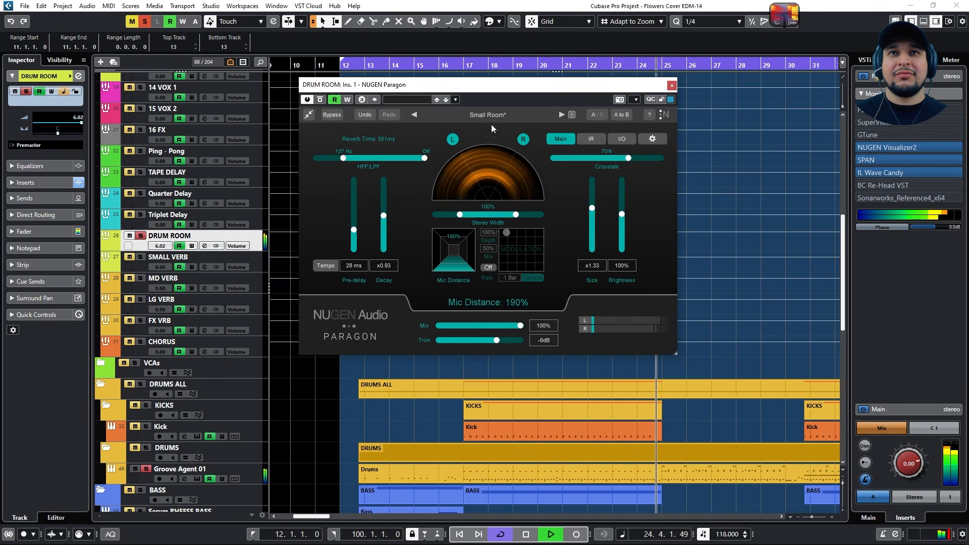
key("space")
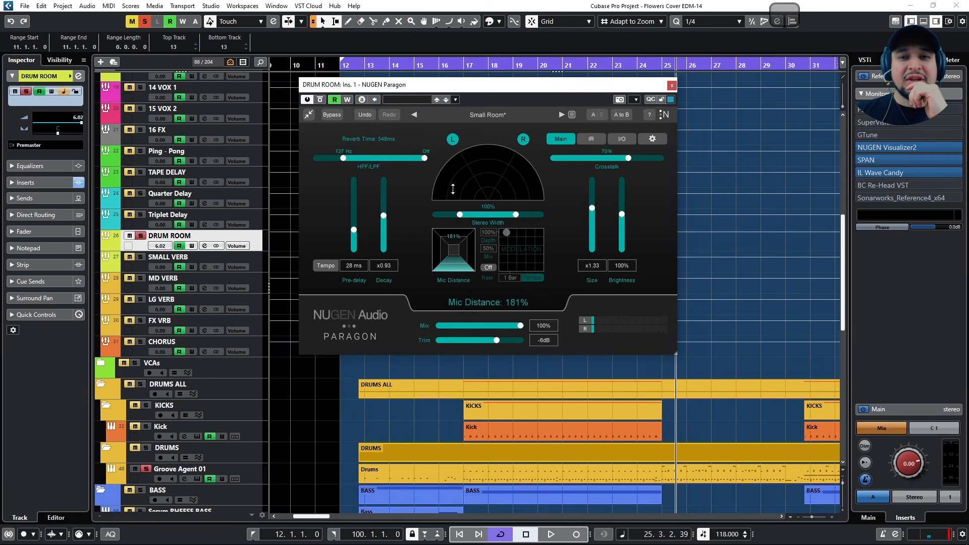
left_click_drag(453, 188, 453, 190)
- Return the playback position to bar 17 and set the cycle range to the Kick event, bars 17 to 25
left_click(464, 71)
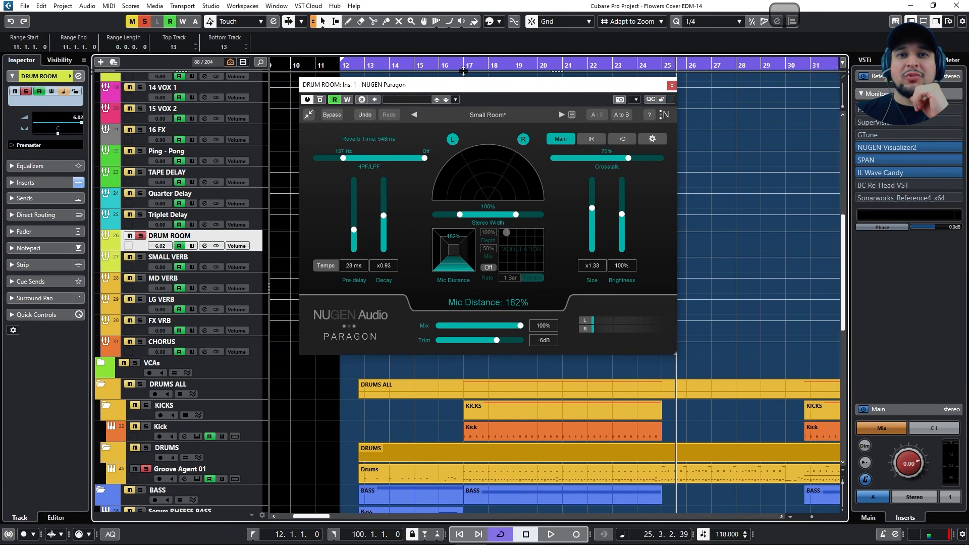
left_click_drag(464, 67, 464, 65)
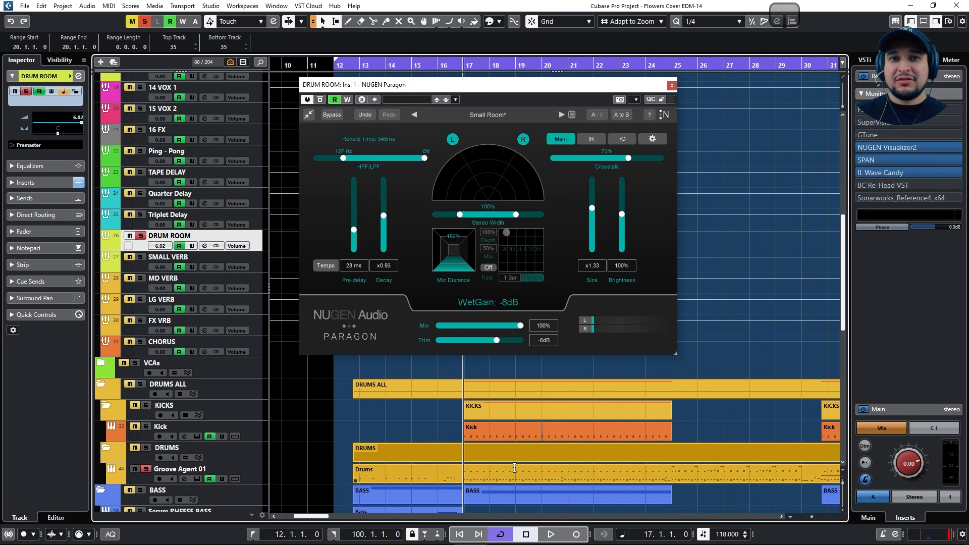
left_click(485, 439)
key("p")
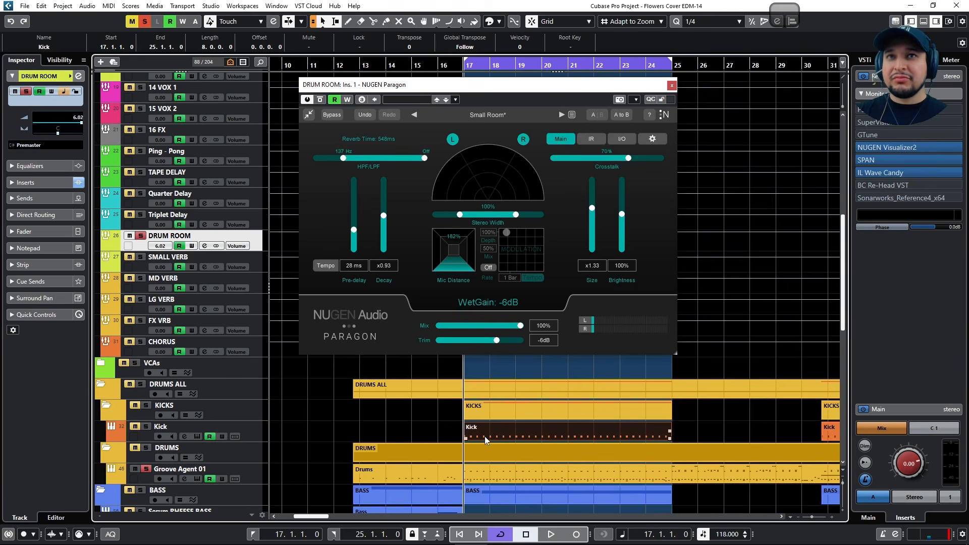
- Play the drums from bar 17, reduce the reverb's mic distance to 49%, and stop playback
key("space")
left_click_drag(454, 252, 457, 276)
left_click_drag(459, 285, 437, 293)
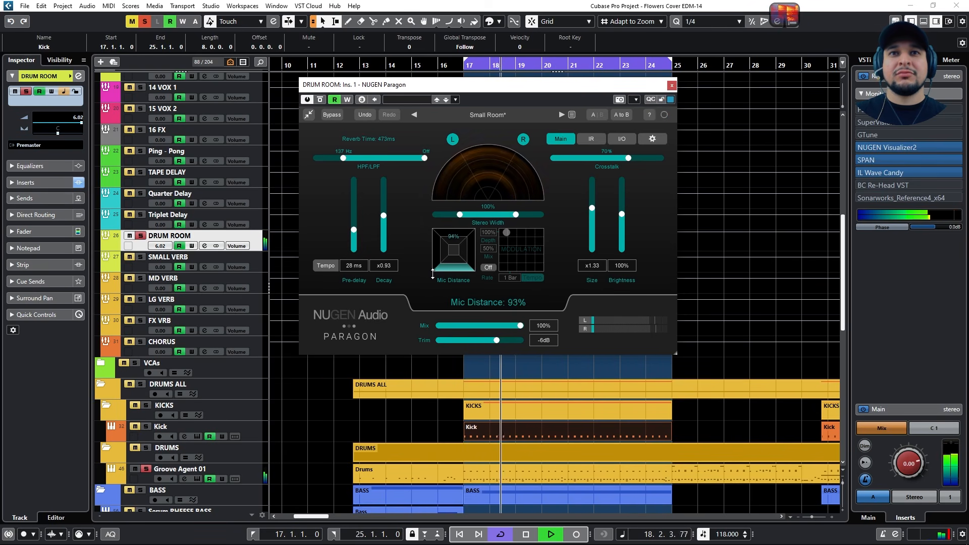
left_click_drag(432, 273, 461, 351)
key("space")
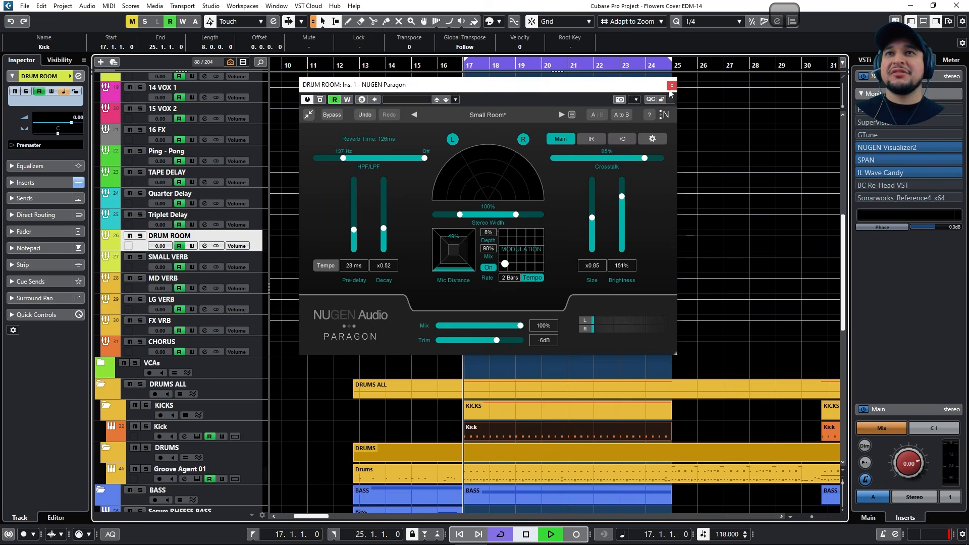
- Play the full mix from bar 17, close the reverb's window and select the Kick track
key("space")
left_click(672, 85)
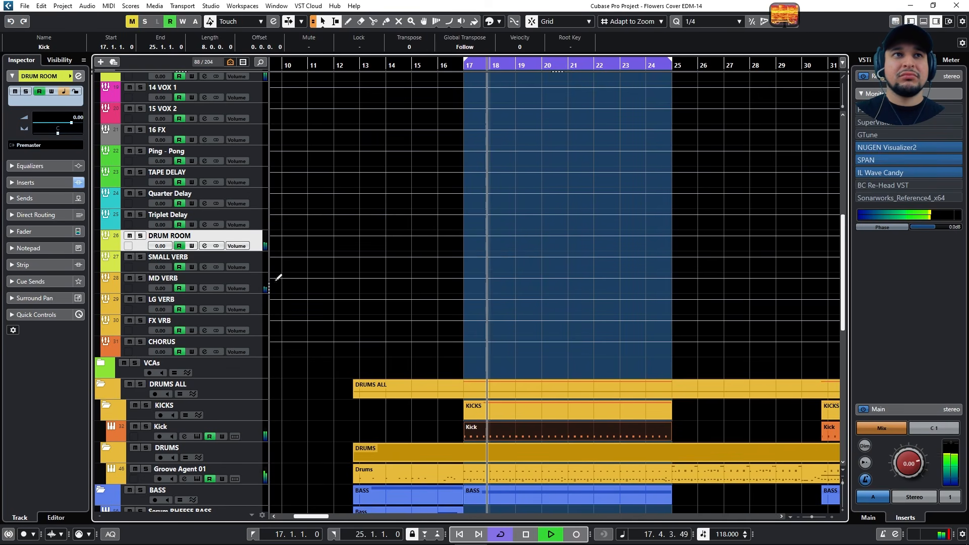
left_click(262, 438)
scroll(240, 298, "down", 4)
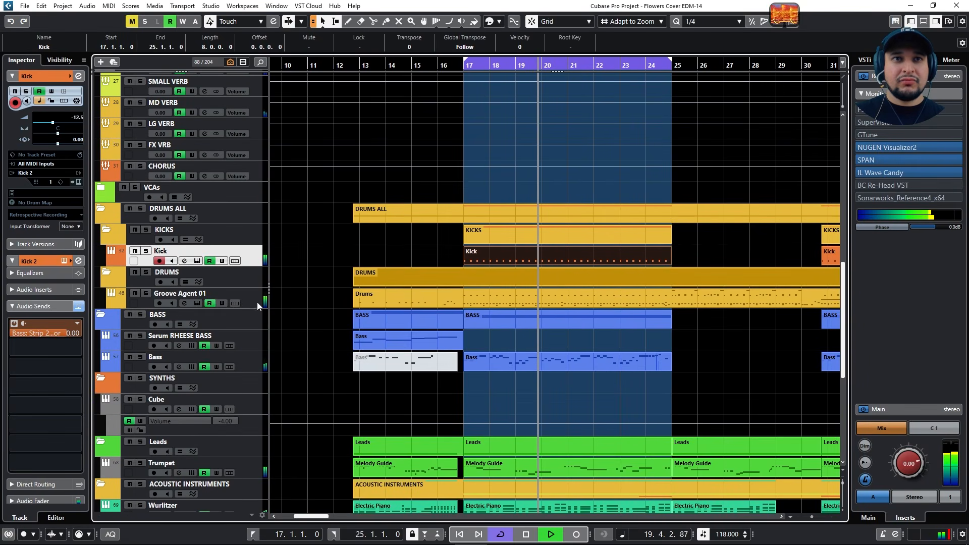
- Replay the mix from bar 17 and lower the Groove Agent 01 track's DRUM ROOM send to -5.94
left_click(257, 302)
key("space")
key("space")
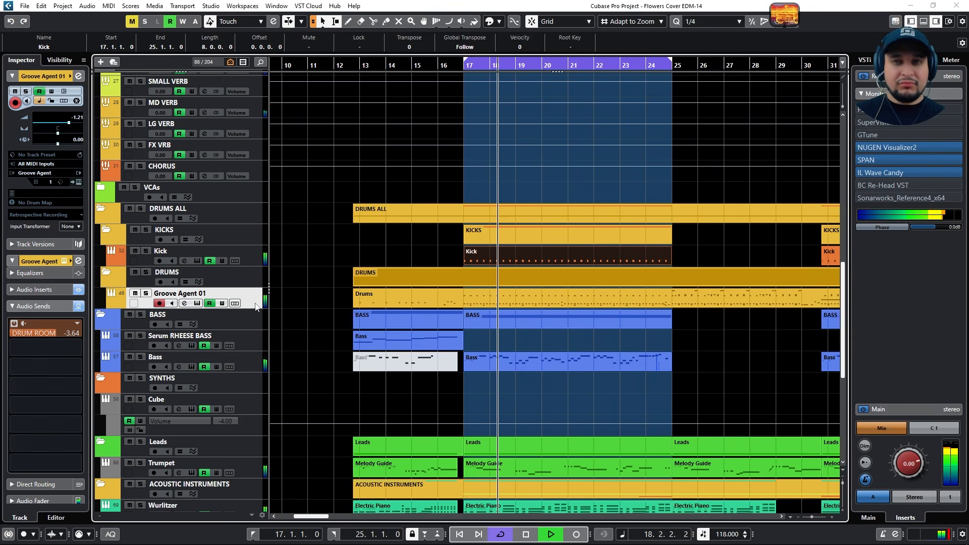
key("F3")
mouse_move(669, 203)
left_mouse_down()
mouse_move(697, 198)
mouse_move(678, 200)
left_mouse_up()
key("F3")
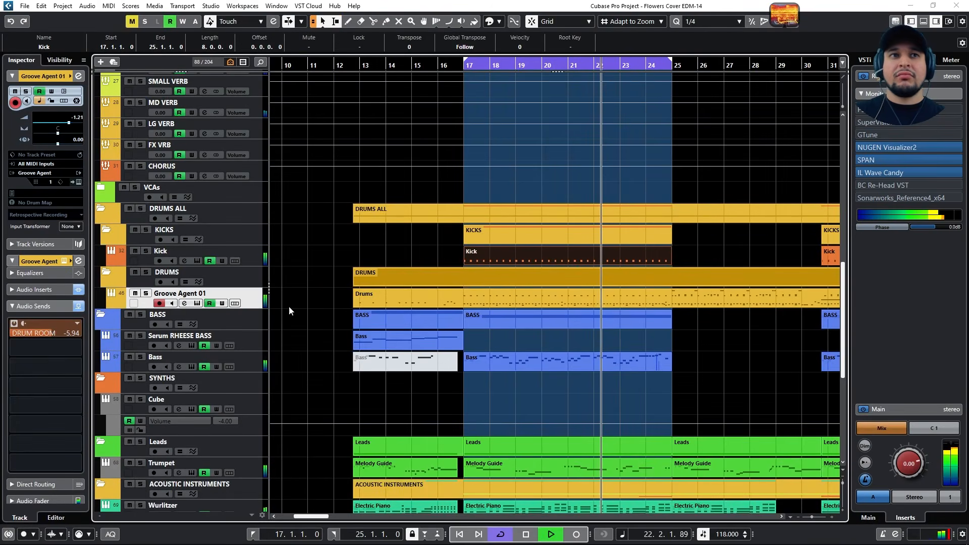
- Select the Kick track, turn off cycle playback and stop the mix
left_click(264, 261)
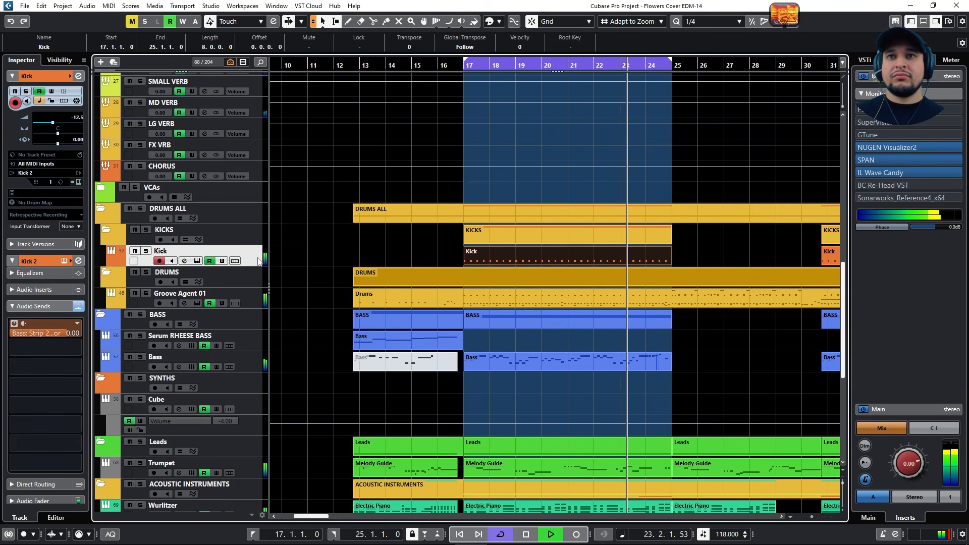
key("slash")
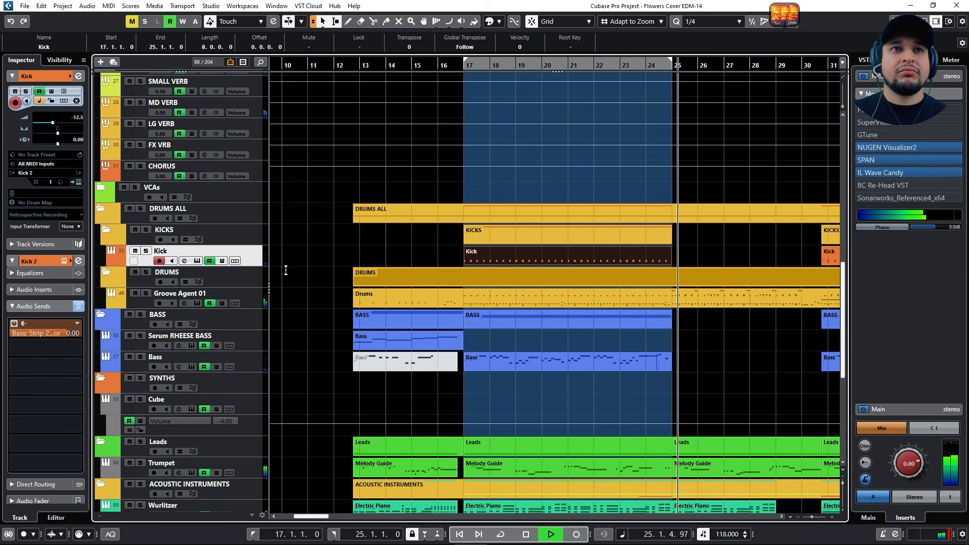
key("space")
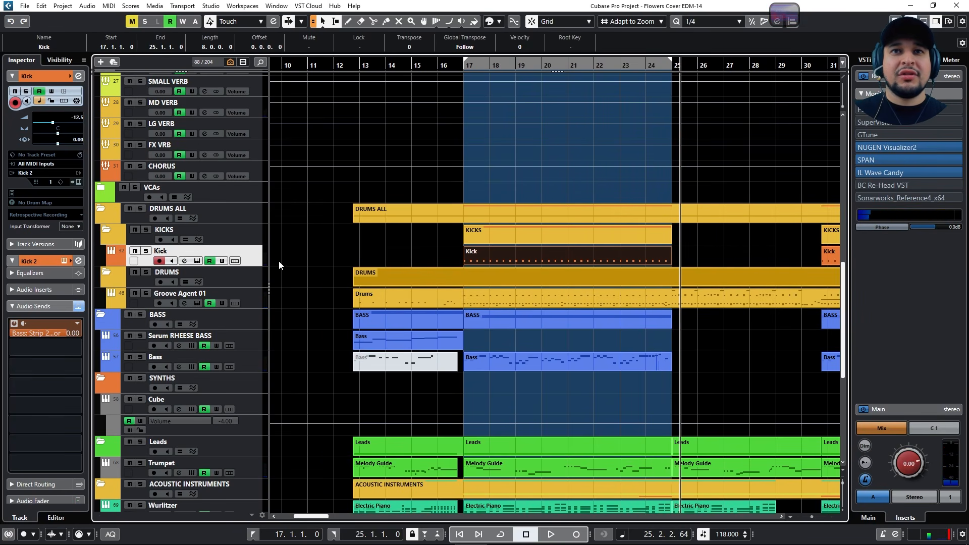
- Reopen the Paragon reverb from the DRUM ROOM channel's inserts
scroll(260, 175, "up", 5)
scroll(266, 280, "up", 5)
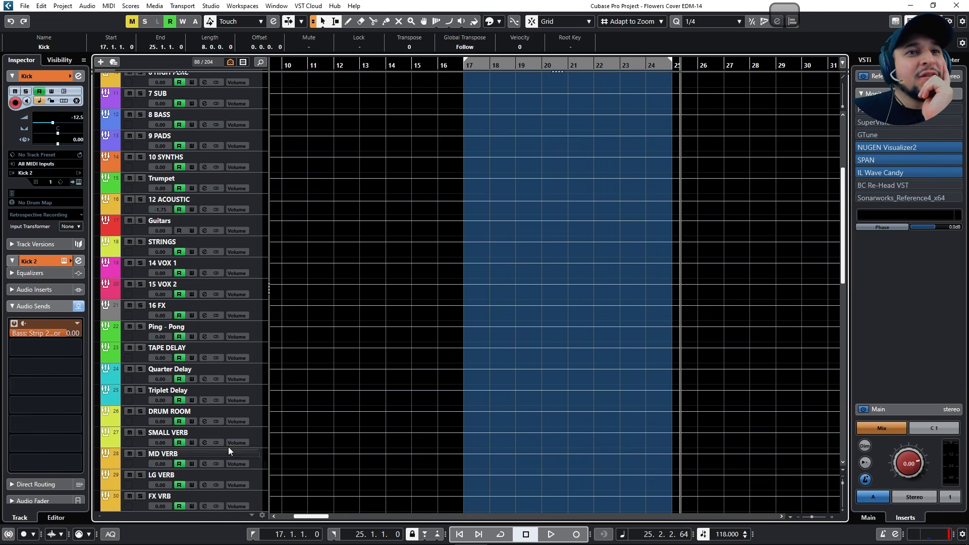
scroll(268, 344, "down", 5)
left_click(254, 266)
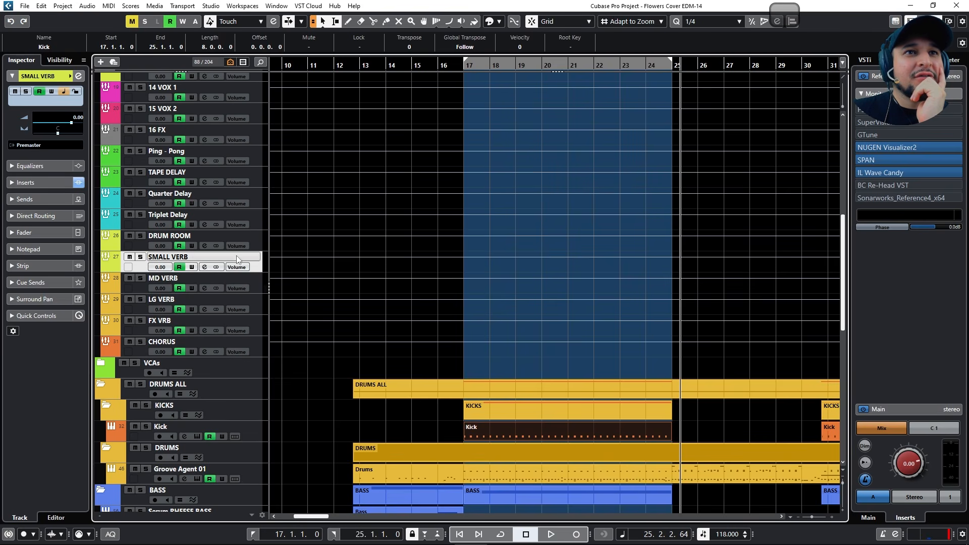
left_click(262, 240)
left_click(26, 182)
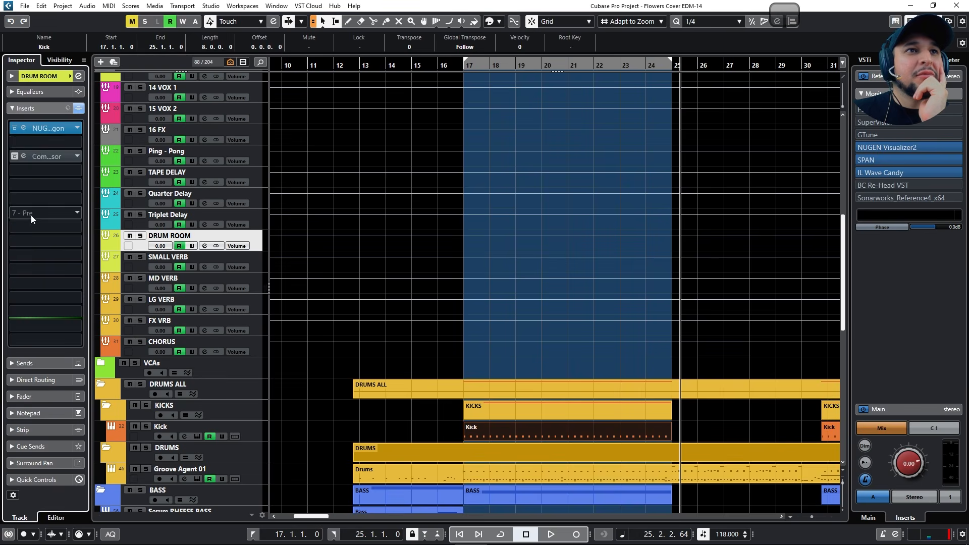
left_click(32, 129)
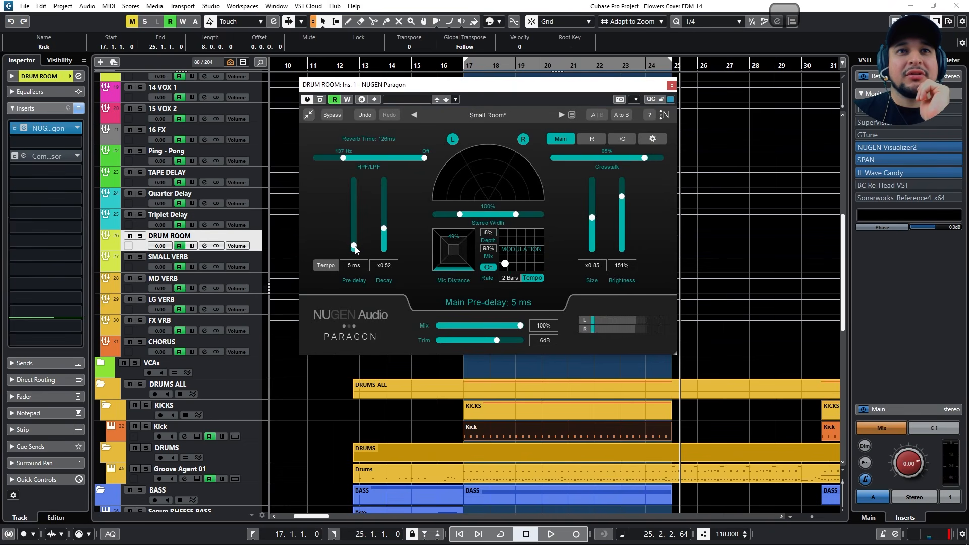
- Set the reverb's main pre-delay to 4 ms and replay the mix from bar 17
left_click_drag(350, 254, 351, 248)
key("space")
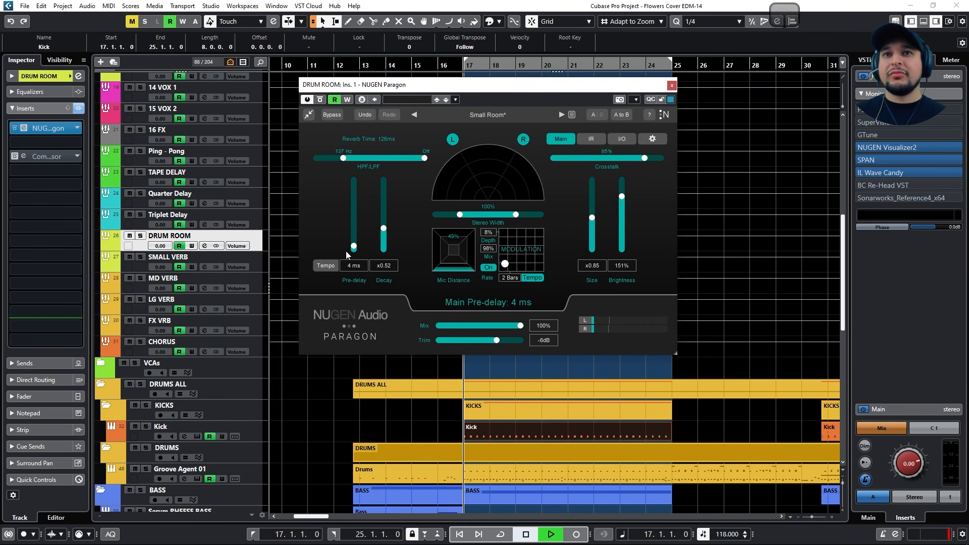
key("space")
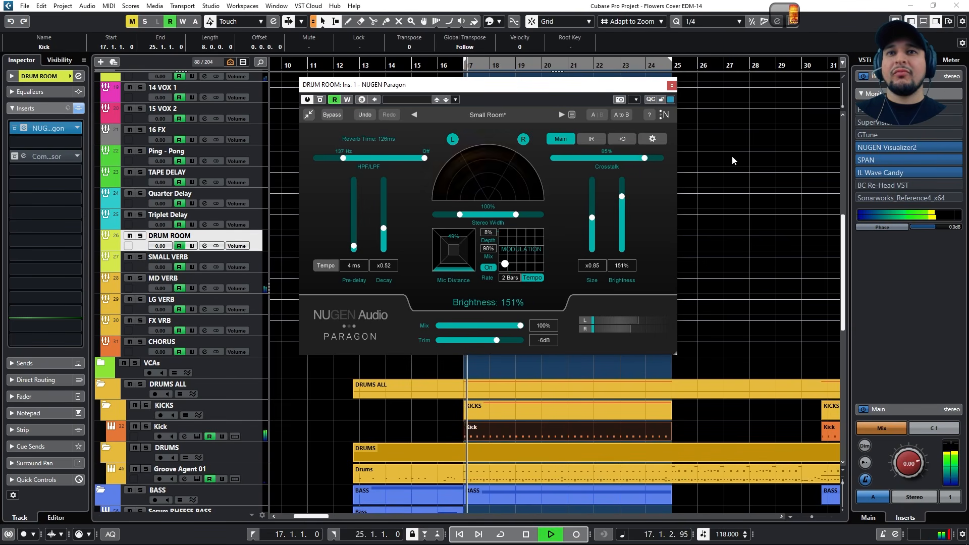
- Close the reverb's window, listen to the full arrangement, and return to bar 17 with playback stopped
left_click(673, 85)
scroll(373, 301, "down", 6)
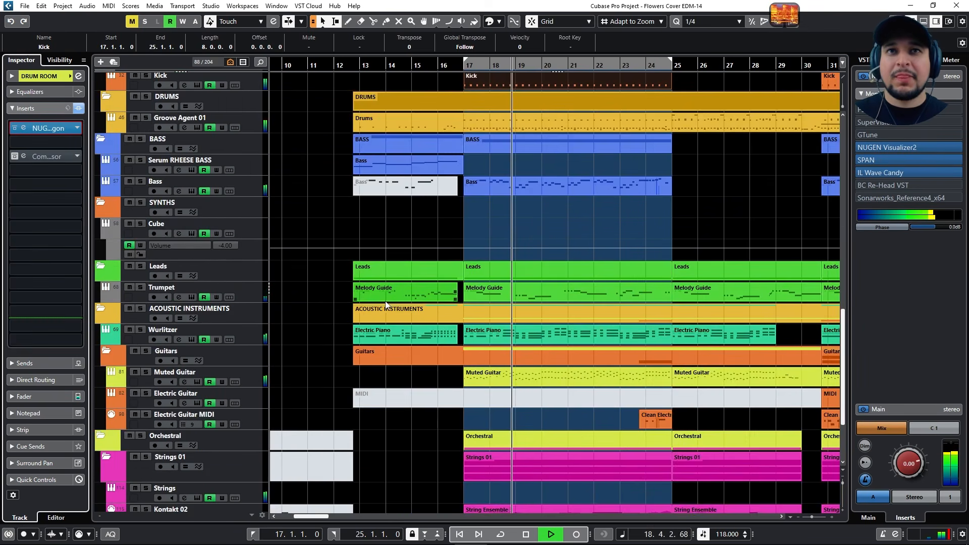
scroll(387, 303, "down", 5)
scroll(387, 302, "up", 4)
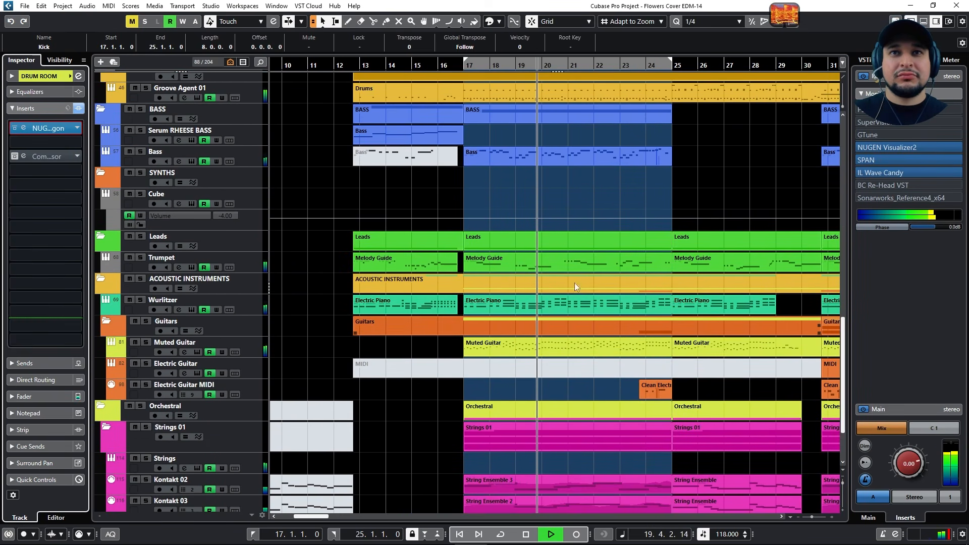
left_click(464, 68)
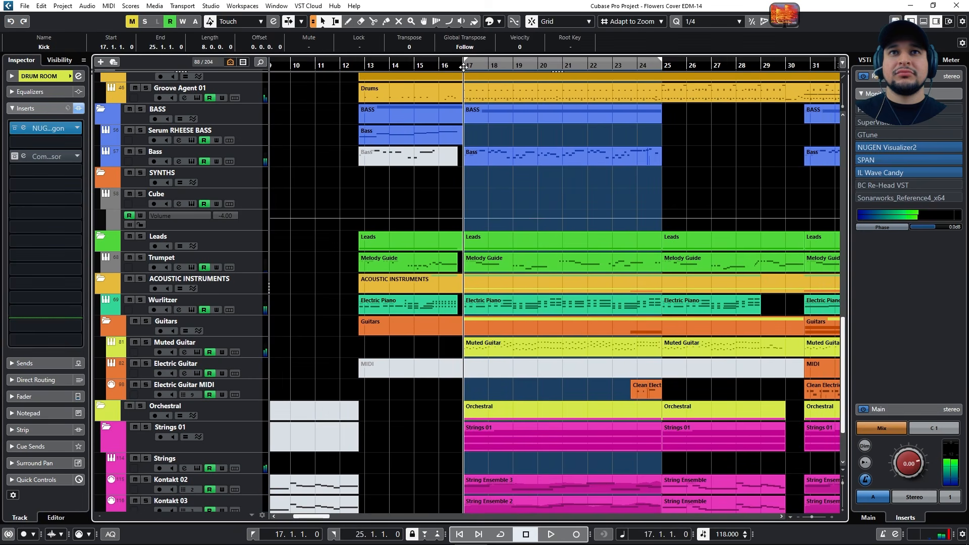
left_click(474, 114)
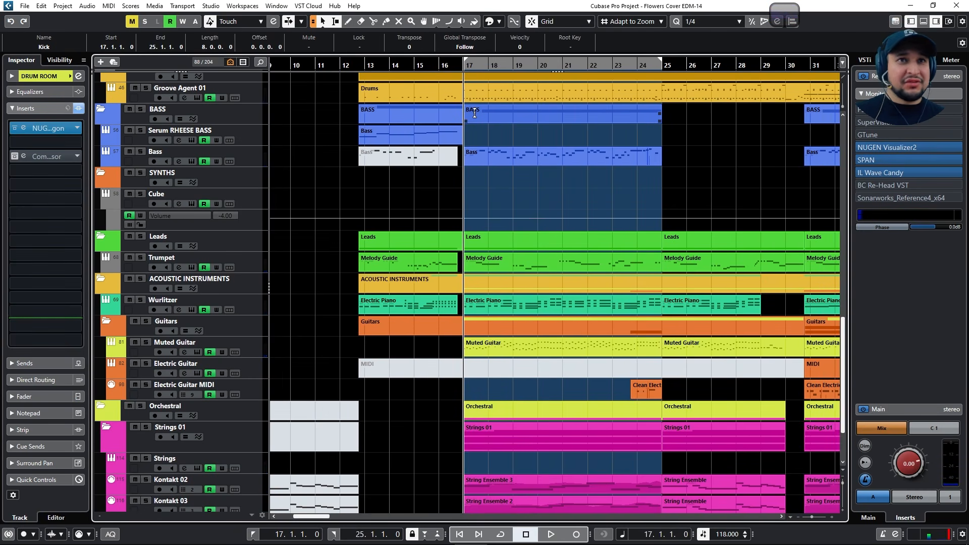
- Solo the Serum RHEESE BASS track, play its first part from before bar 13, and stop playback
left_click(249, 150)
left_click(356, 65)
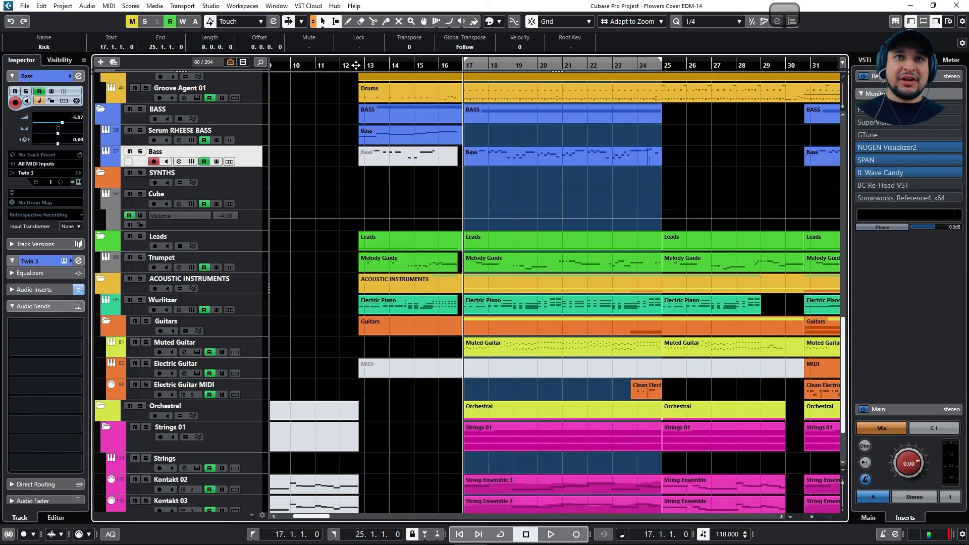
left_click(356, 65)
left_click(140, 131)
key("space")
left_click(261, 137)
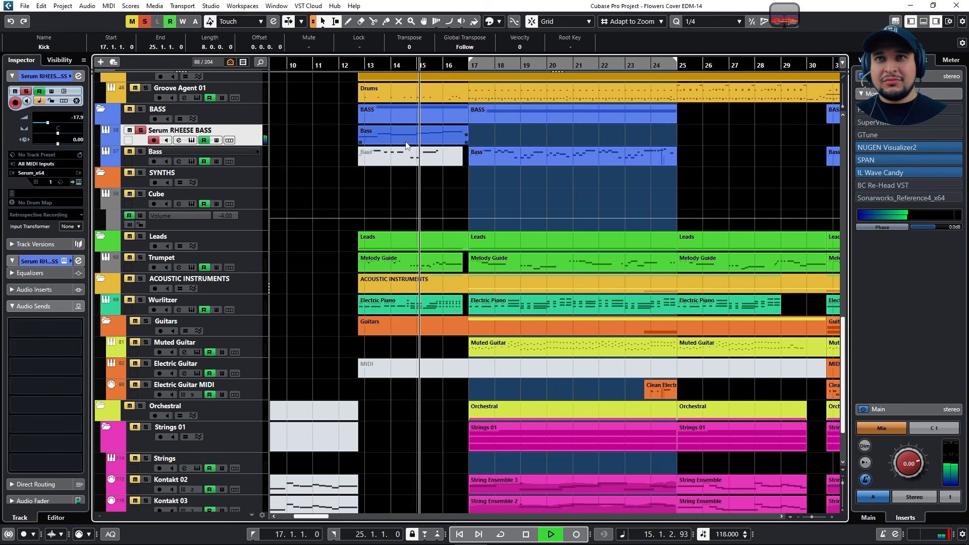
scroll(480, 168, "down", 3)
scroll(480, 168, "down", 2)
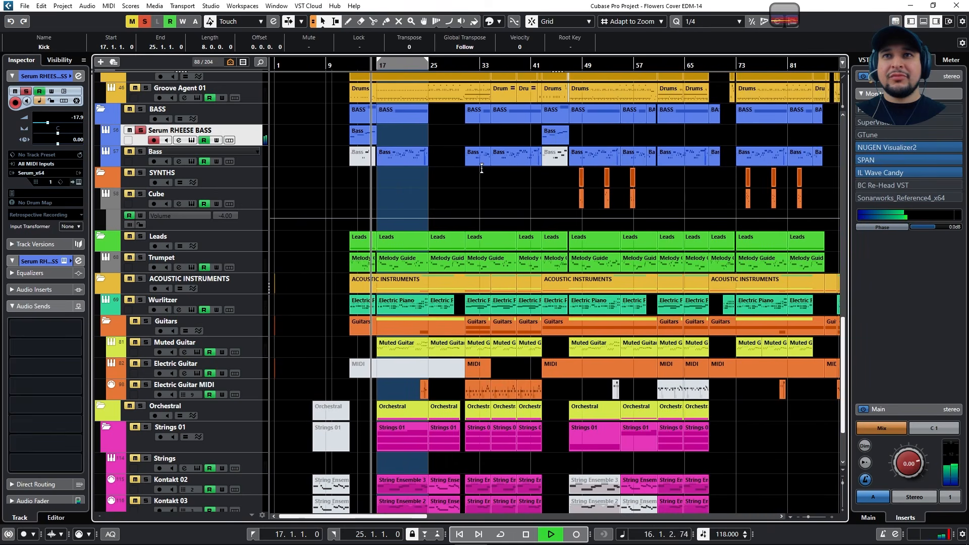
key("space")
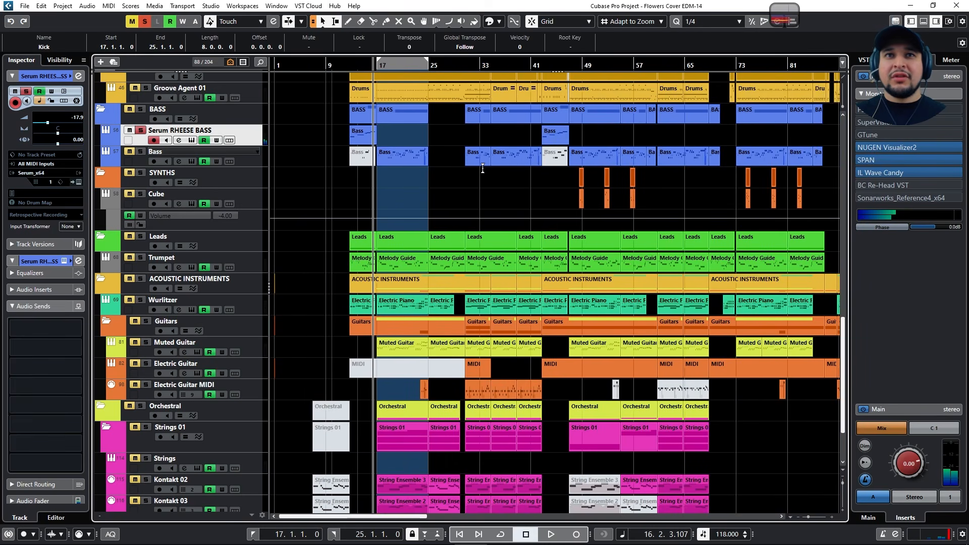
- Play the soloed Serum bass's second part from around bar 42 and stop playback
left_click(538, 64)
scroll(540, 65, "down", 1)
key("space")
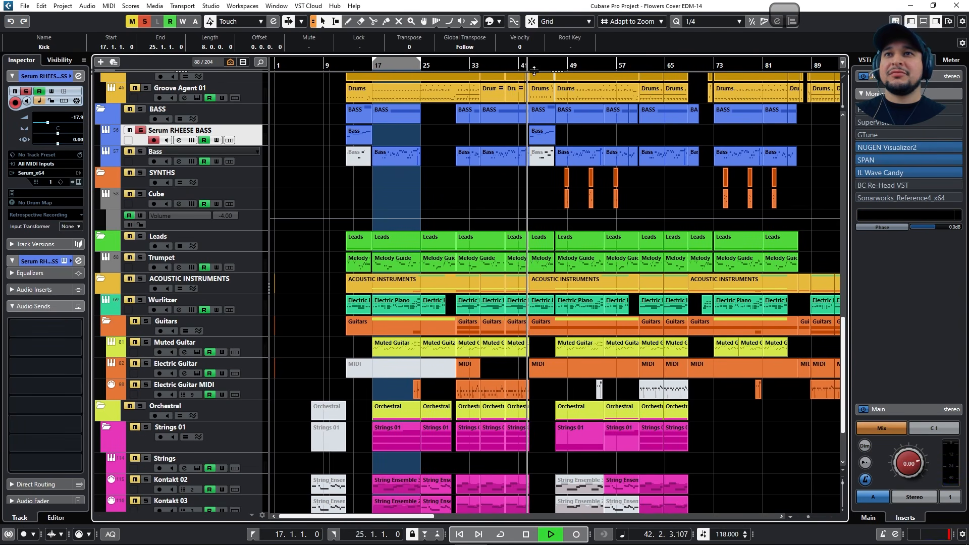
scroll(546, 126, "up", 4)
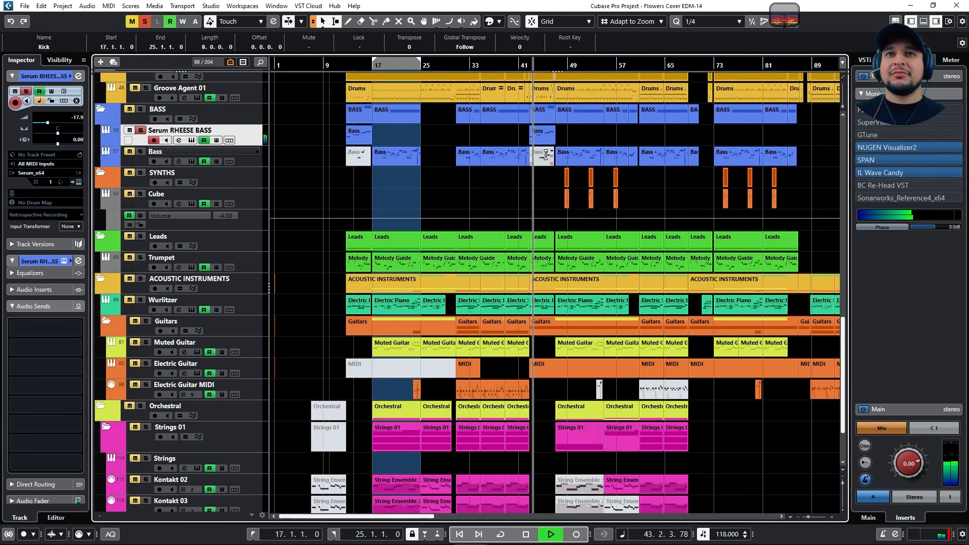
scroll(542, 159, "down", 4)
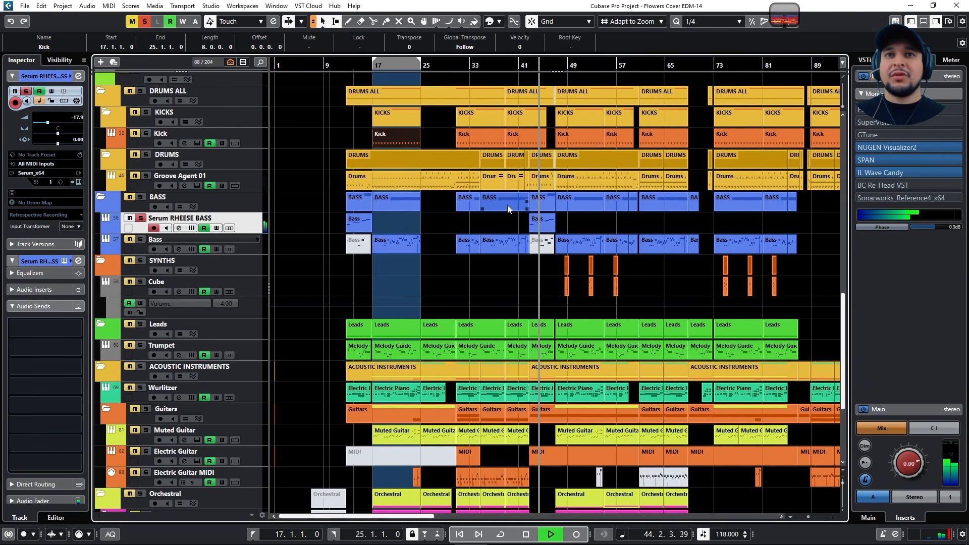
key("space")
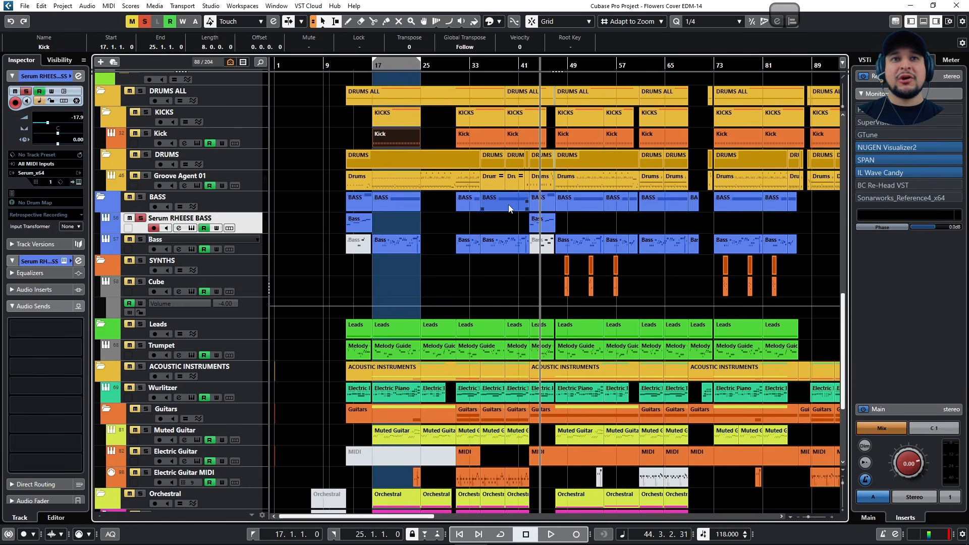
- Insert NUGEN Monofilter4 on the Serum RHEESE BASS track, set its low width to 100%, and move its window below the bass events
left_click(38, 332)
type("RO")
key("Return")
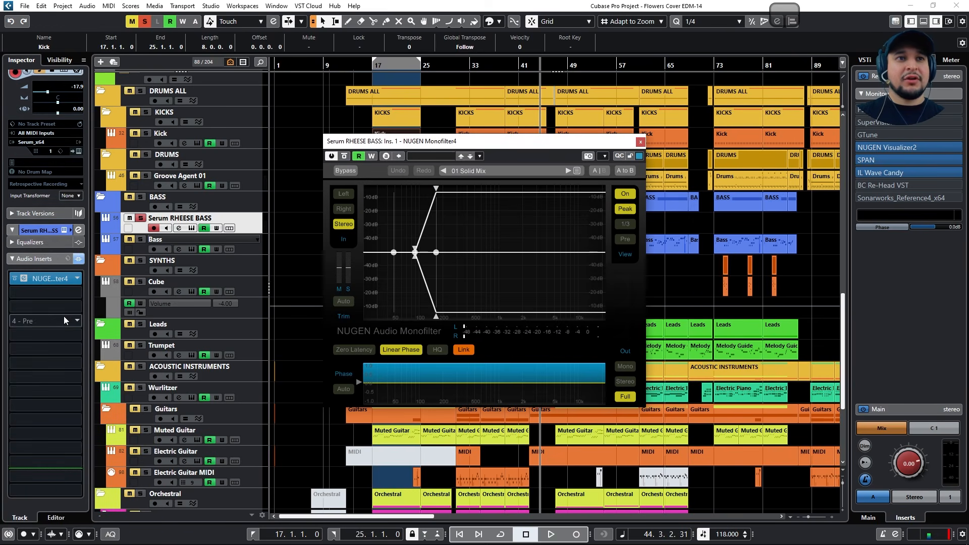
left_click_drag(414, 252, 433, 188)
left_click_drag(548, 147, 585, 277)
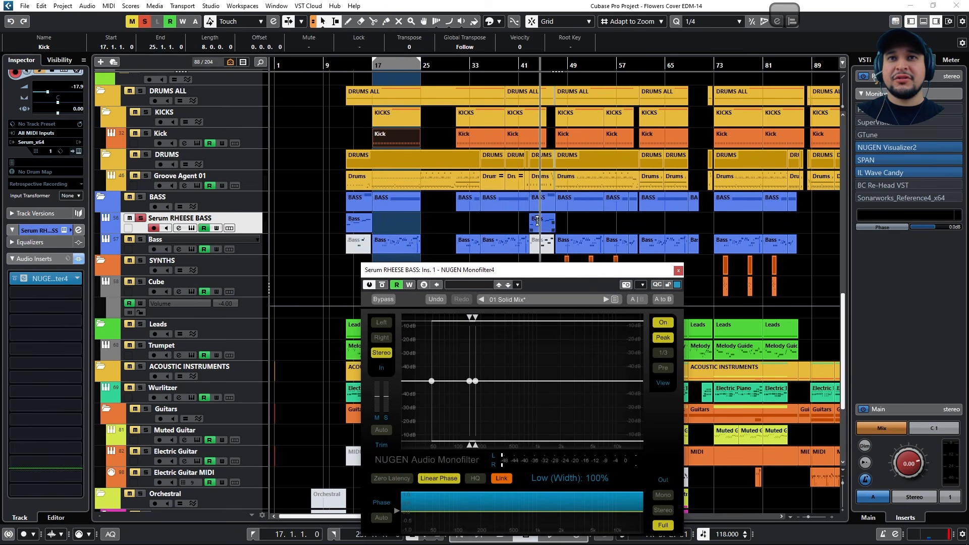
- Set the cycle range to the second Serum bass event, bars 42.4 to 47.1, and play it in a loop
left_click(542, 230)
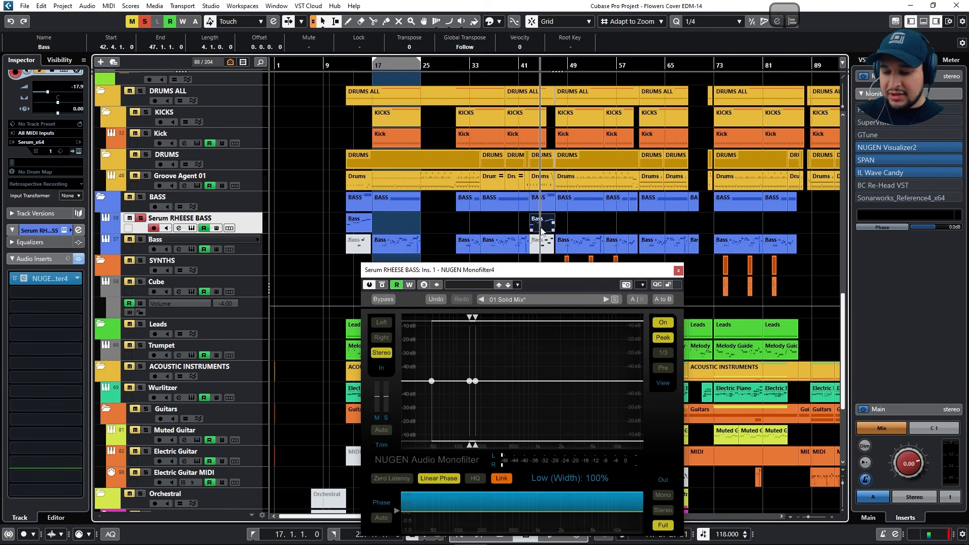
key("p")
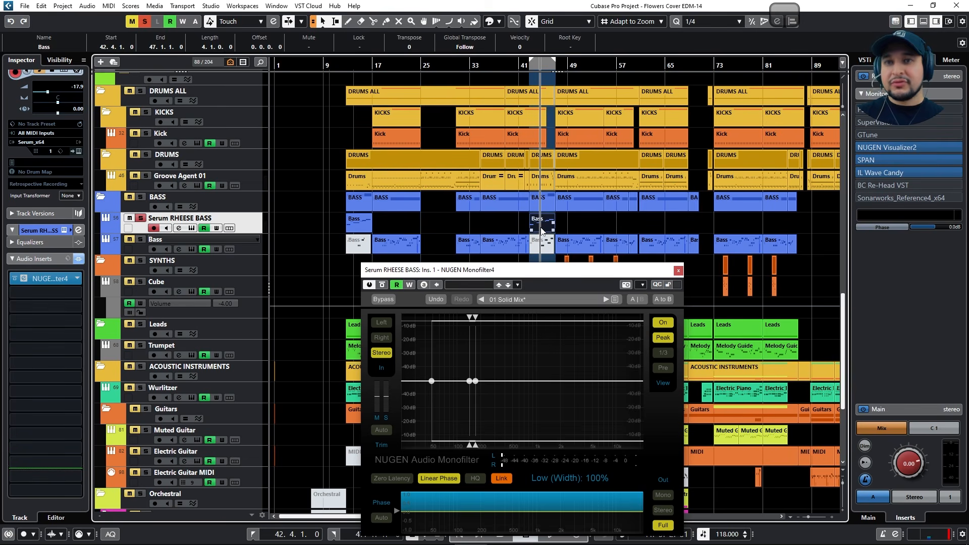
key("space")
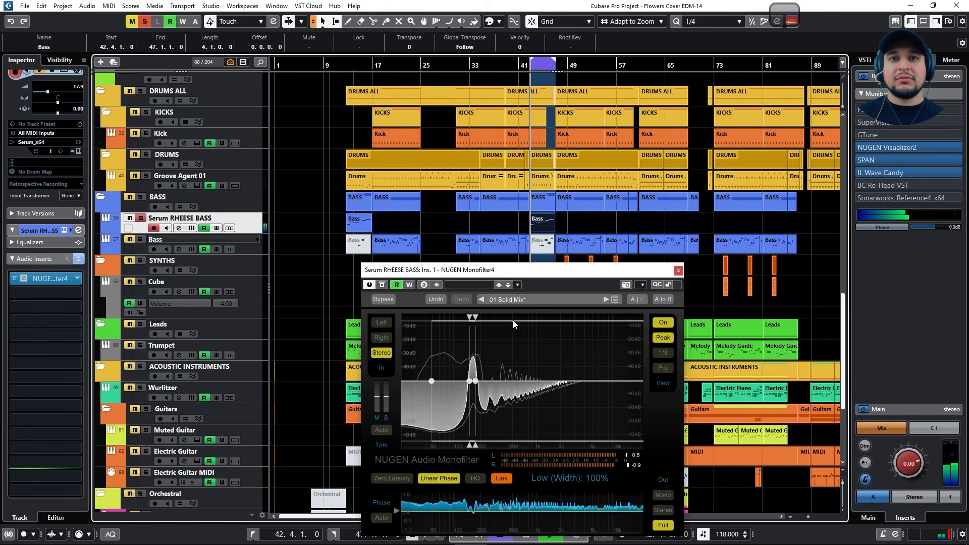
- Check the looping bass's spectrum and stereo image in NUGEN Visualizer2, and return to the Monofilter window
left_click(869, 148)
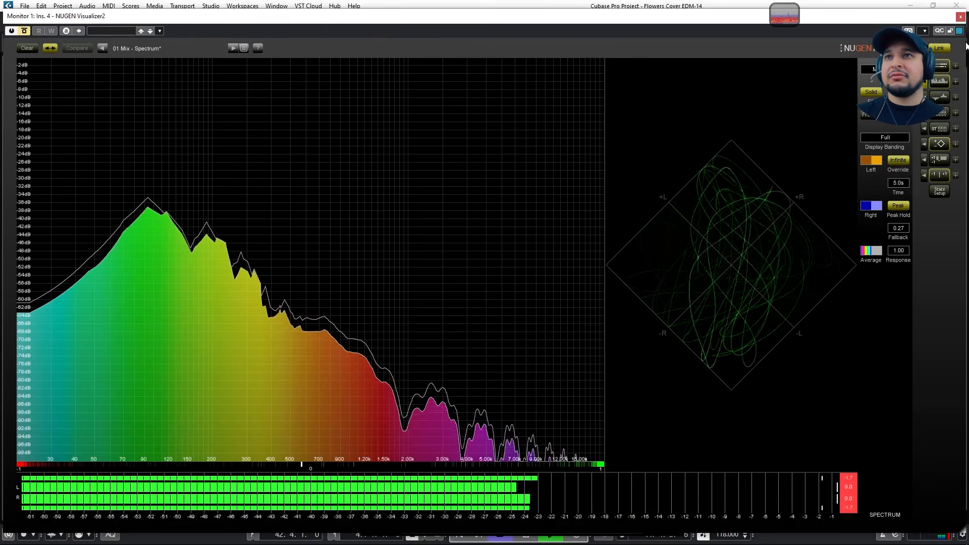
left_click(963, 17)
left_click(868, 147)
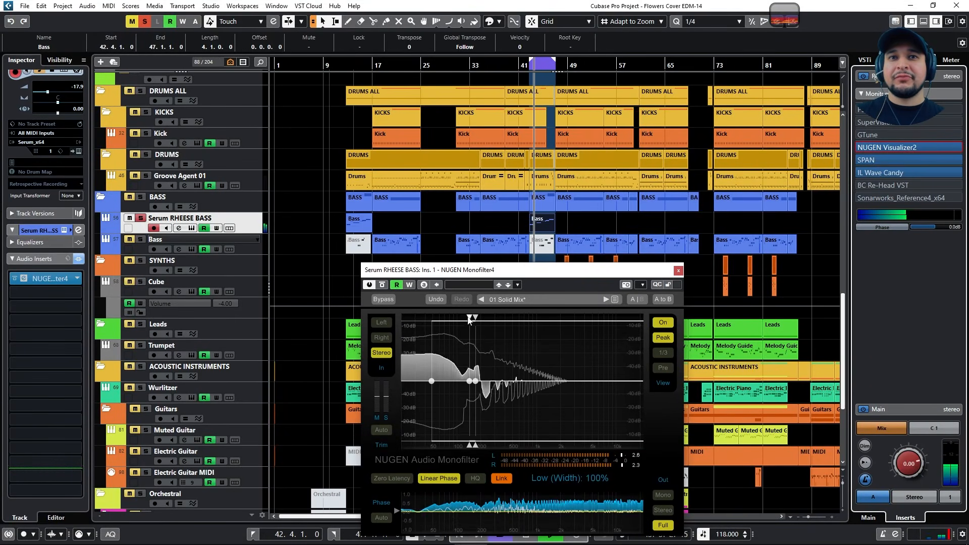
- Narrow Monofilter's low and high bands fully to mono, check the bass in NUGEN Visualizer2, and move the Monofilter window up
left_click_drag(470, 318, 481, 385)
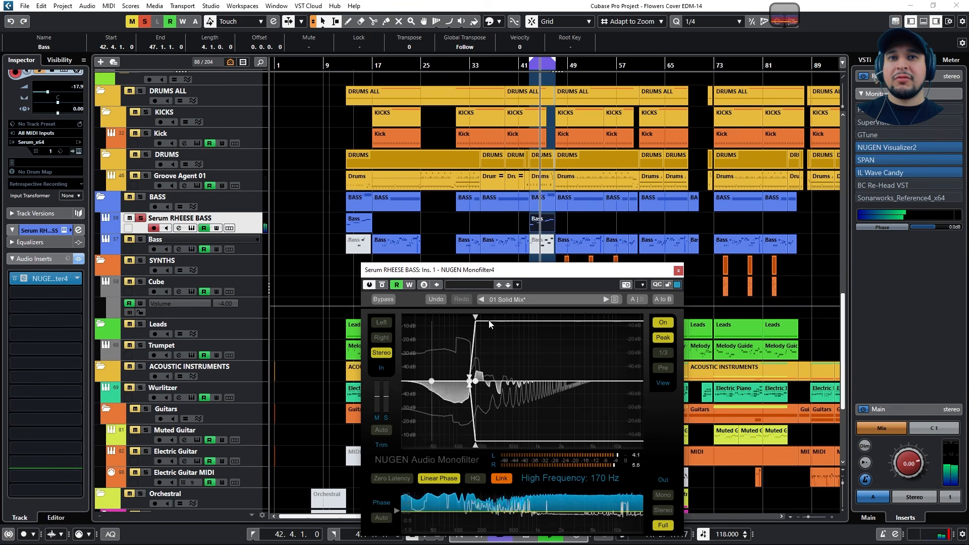
left_click_drag(477, 322, 501, 411)
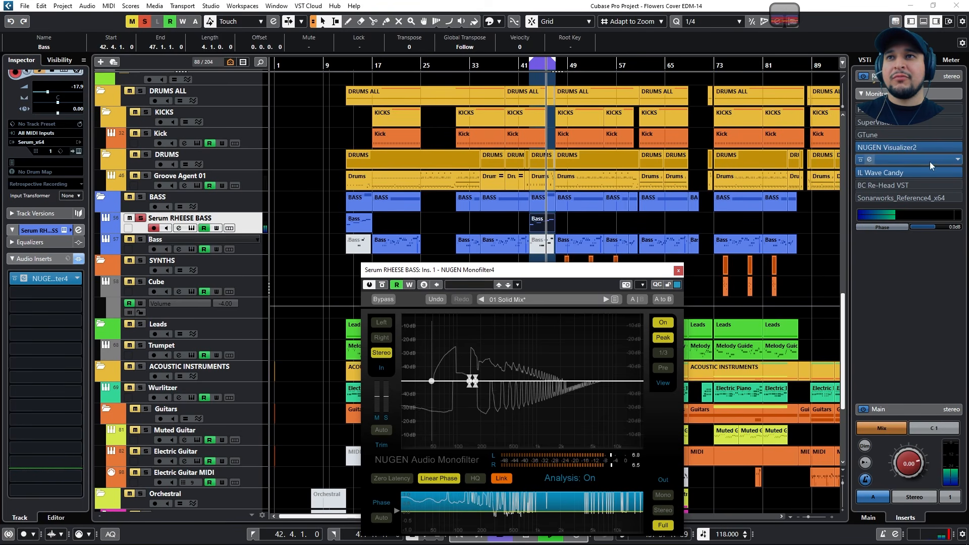
left_click(895, 150)
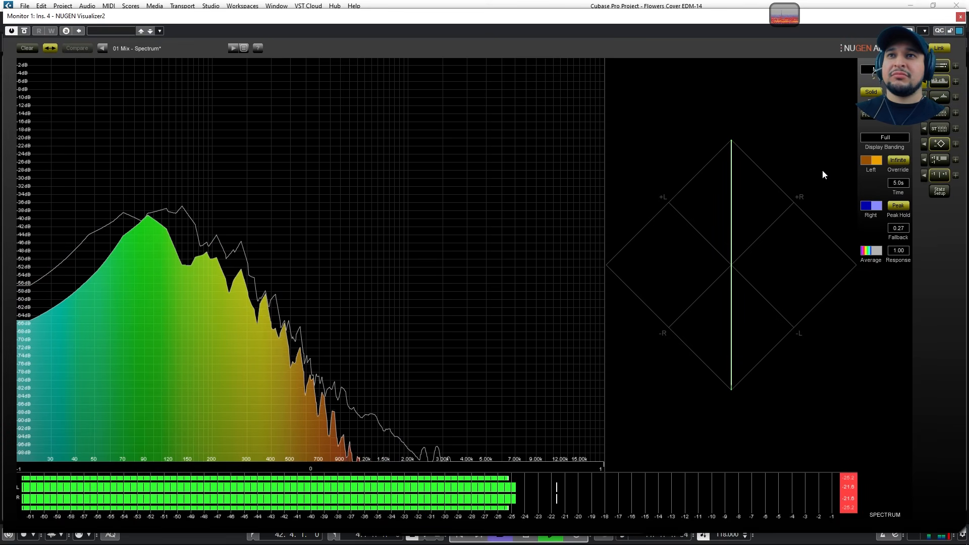
left_click(960, 17)
left_click_drag(528, 276, 518, 233)
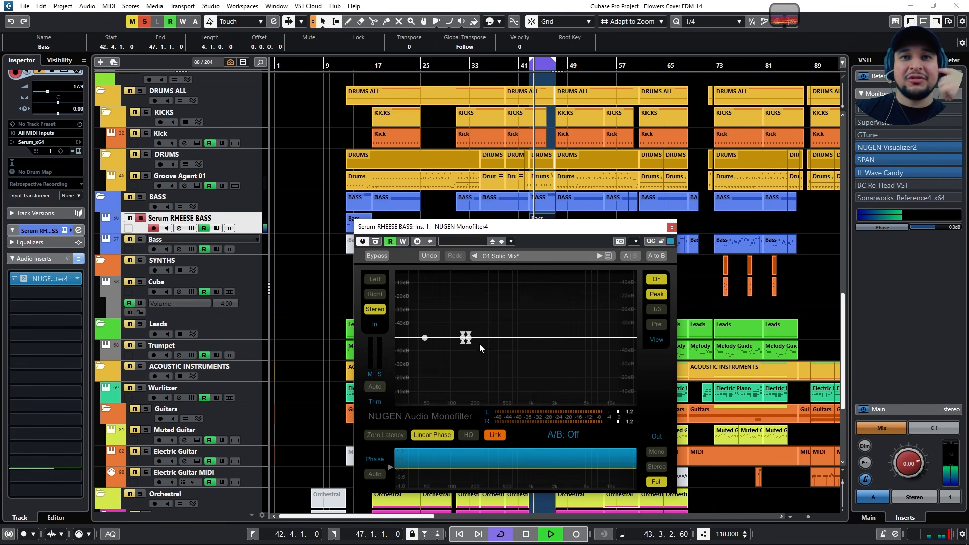
- Try wider low and high bands in Monofilter, enable HQ, and restart the bass loop
left_click_drag(470, 333, 469, 273)
left_click_drag(463, 337, 471, 298)
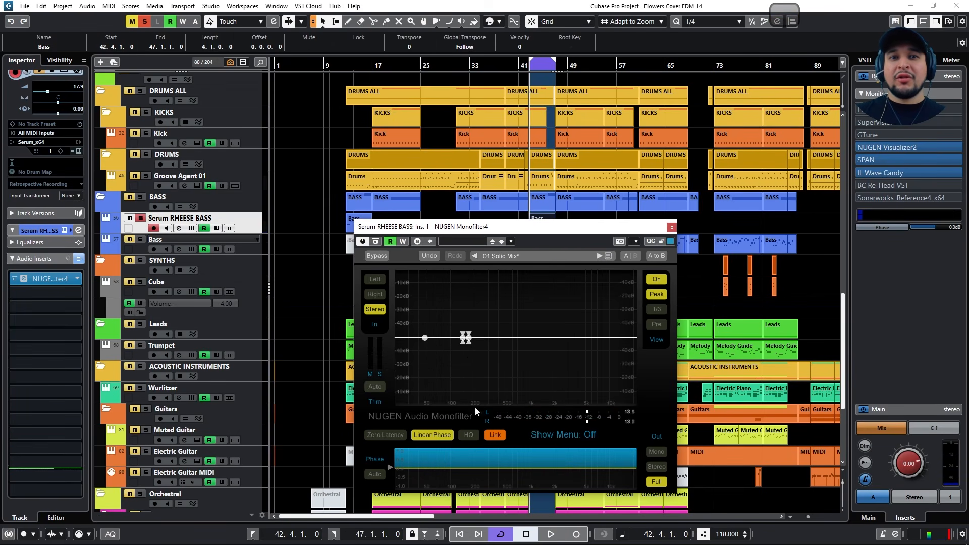
left_click(467, 432)
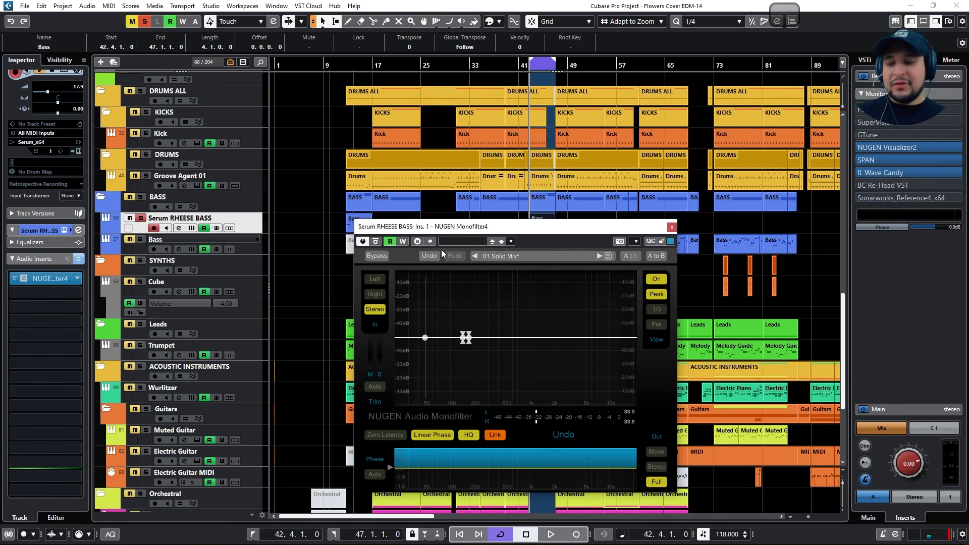
key("space")
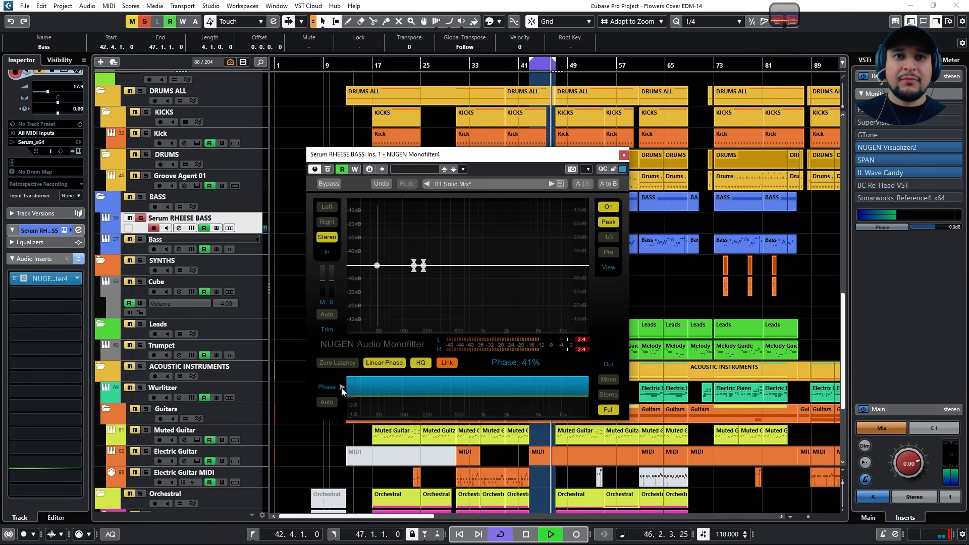
- Set Monofilter's phase to 67% and high width to 100%, and lower the low frequency while the bass loops
left_click_drag(343, 382, 341, 371)
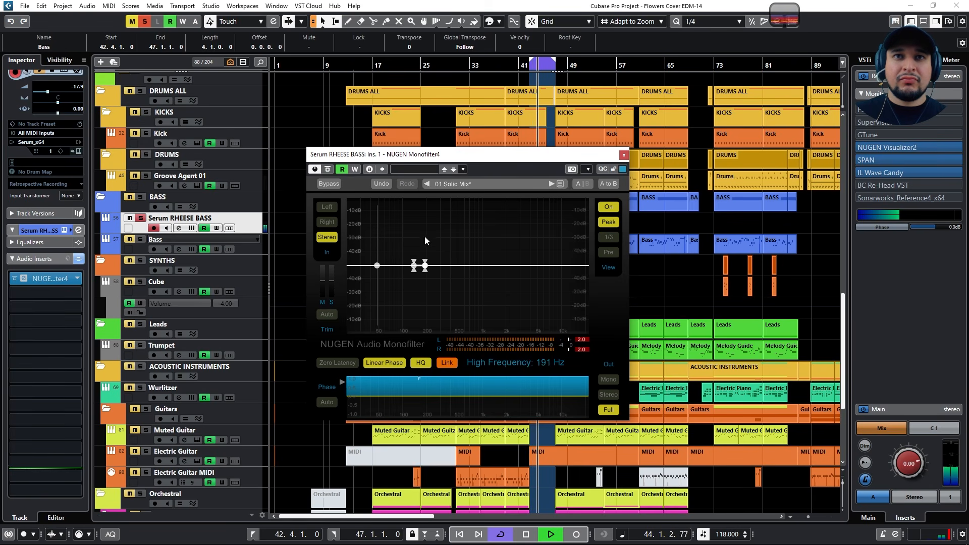
left_click_drag(430, 221, 428, 173)
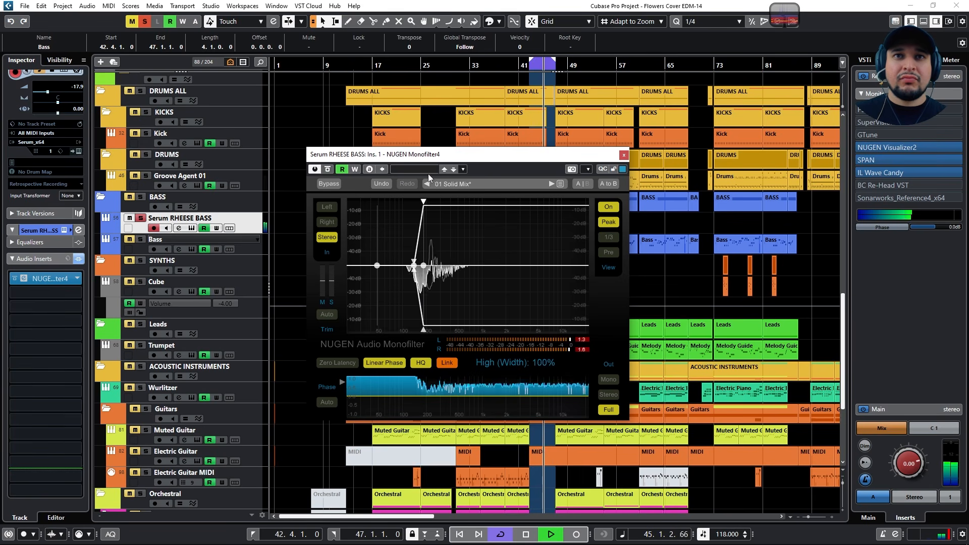
left_click_drag(407, 270, 390, 271)
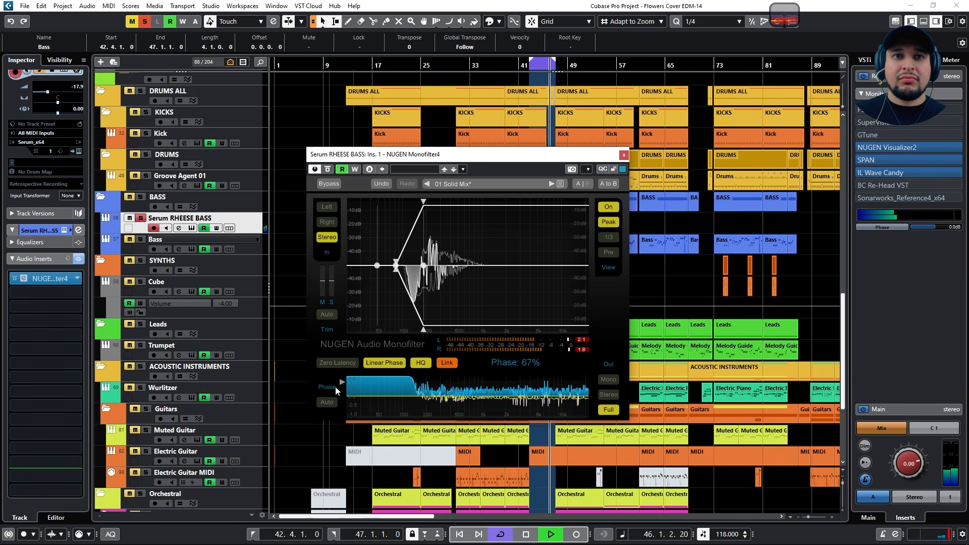
- Try Monofilter's phase at -100%, bring it back near the centre, and enable automatic phase adjustment
left_click_drag(341, 386, 344, 423)
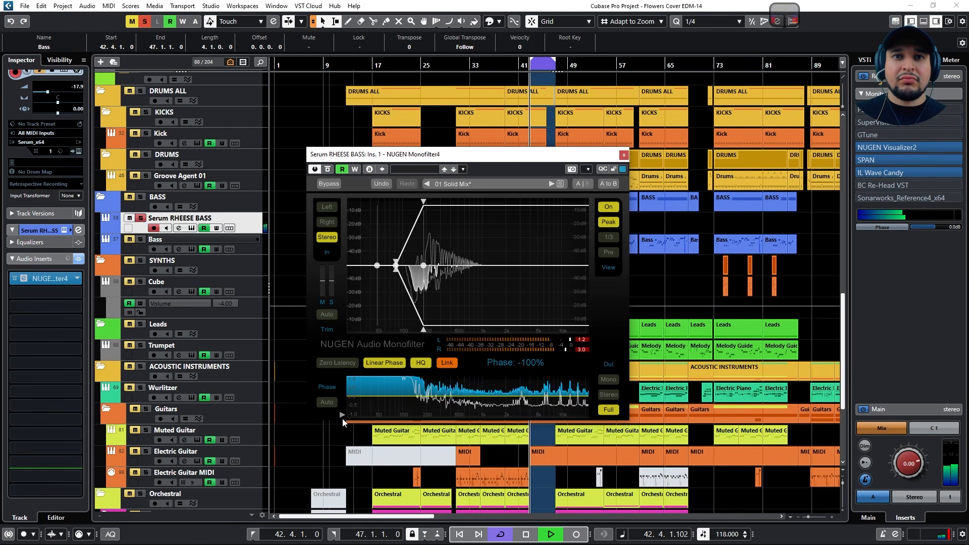
left_click_drag(344, 423, 342, 396)
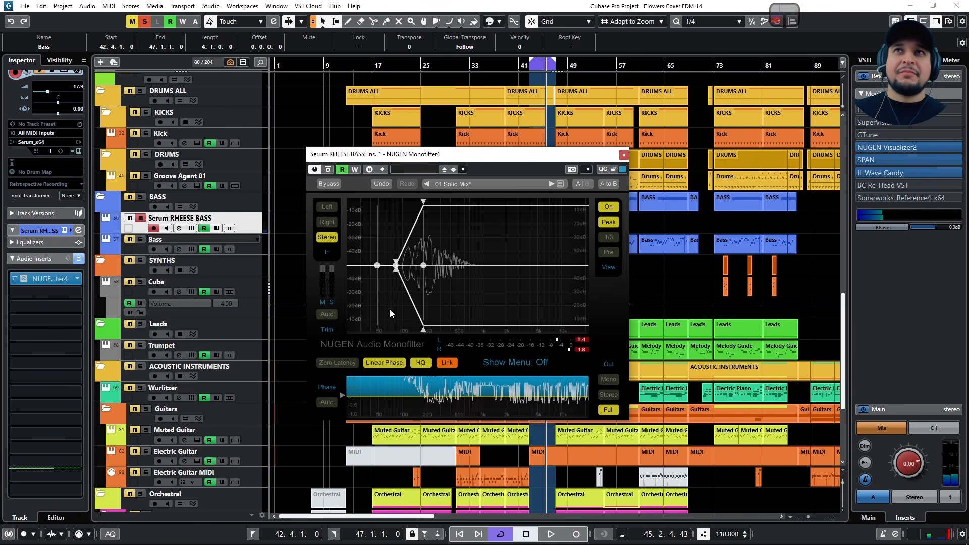
left_click(333, 403)
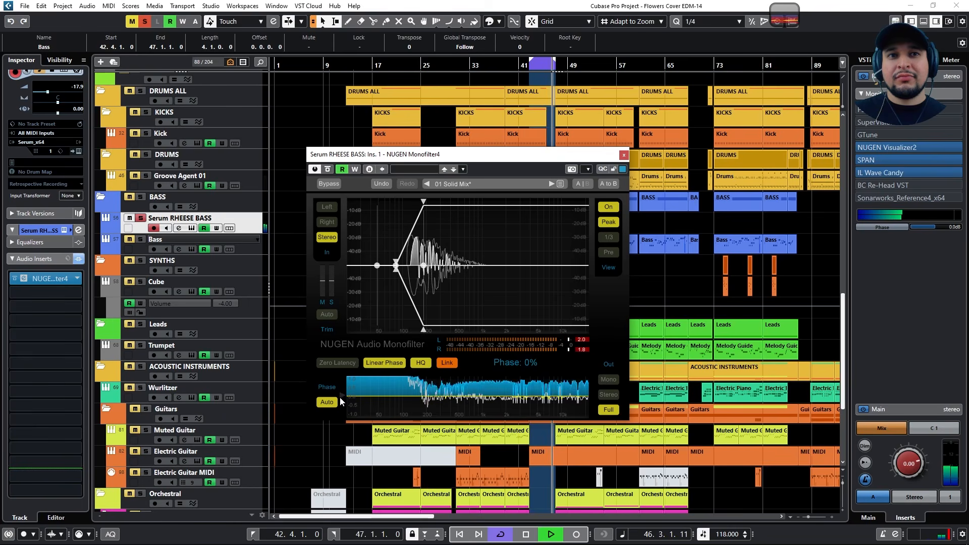
key("space")
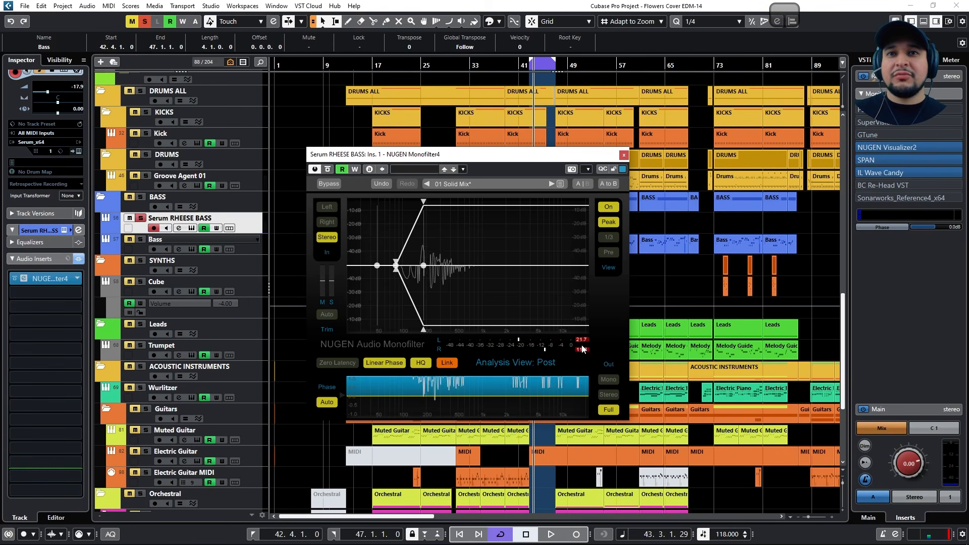
- Try Monofilter's Stereo output and Right input source, return to Full output and Stereo input, and play the loop
left_click(612, 394)
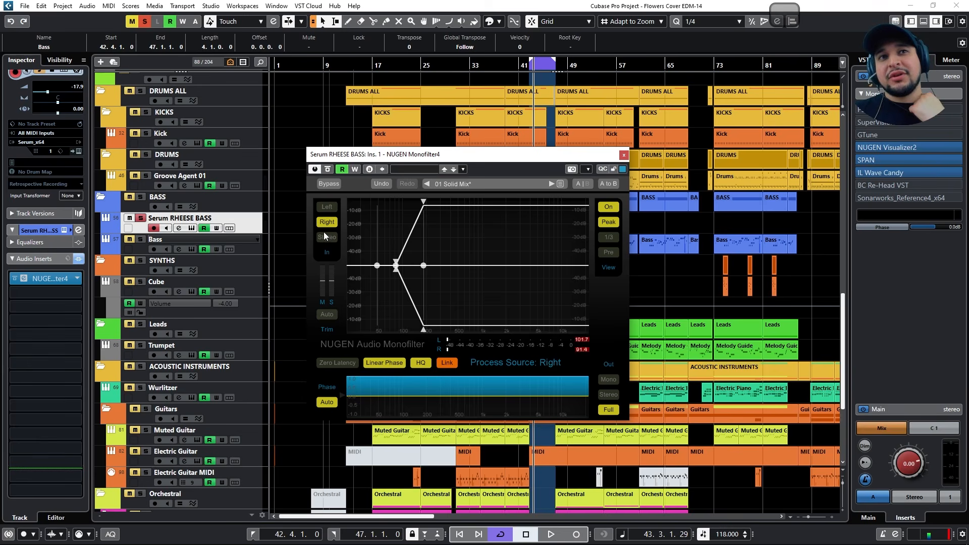
key("space")
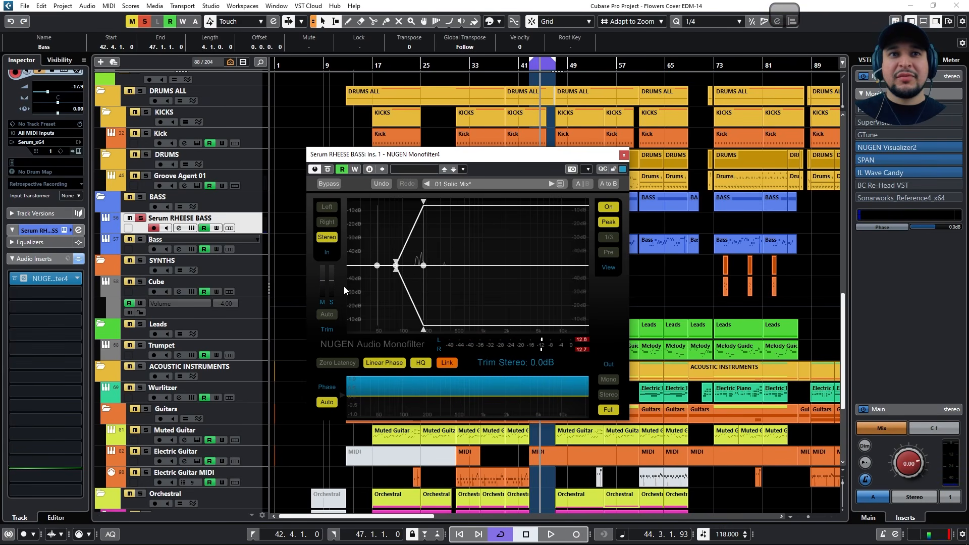
key("space")
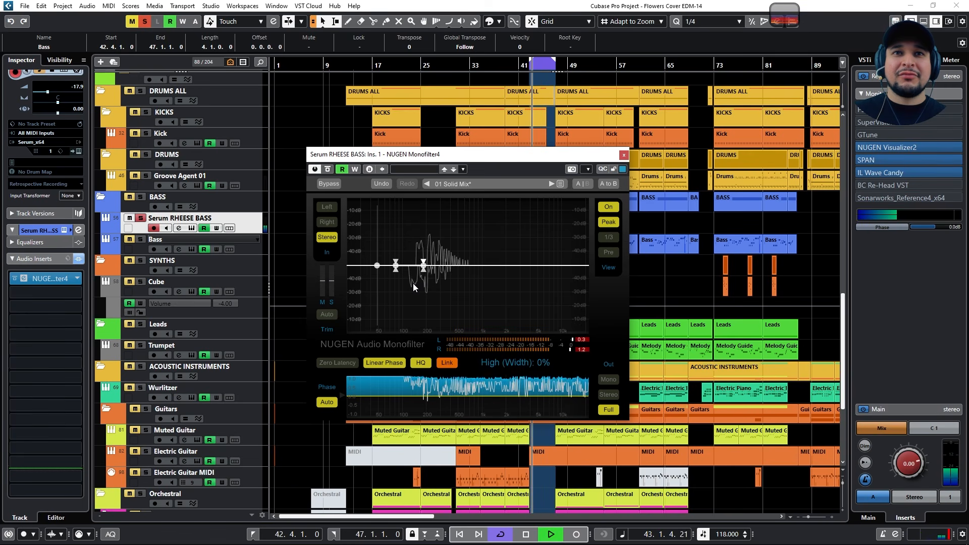
- Open the low band to full width, try mono and stereo trims of -9.9 dB, and reset both to 0.0 dB
left_click_drag(396, 265, 408, 133)
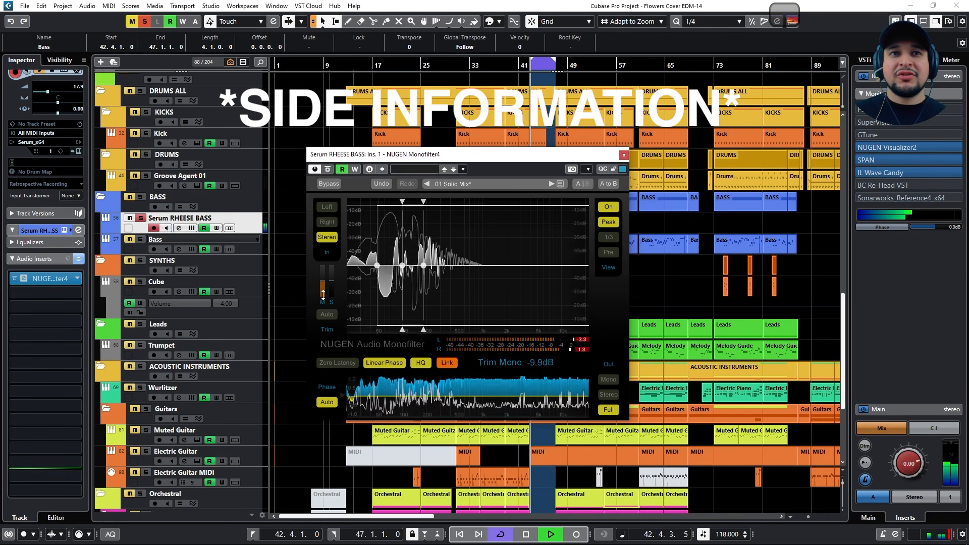
left_click_drag(328, 287, 326, 359)
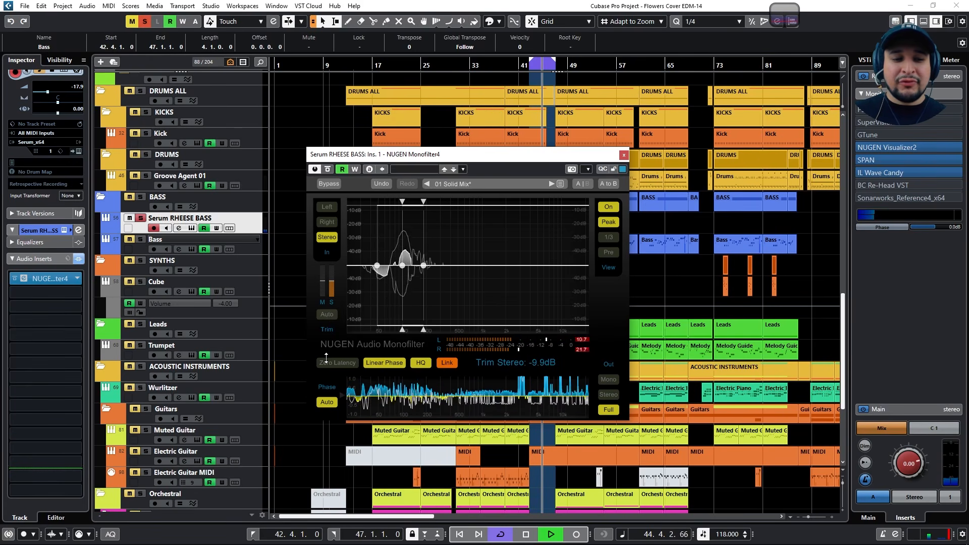
double_click(333, 291)
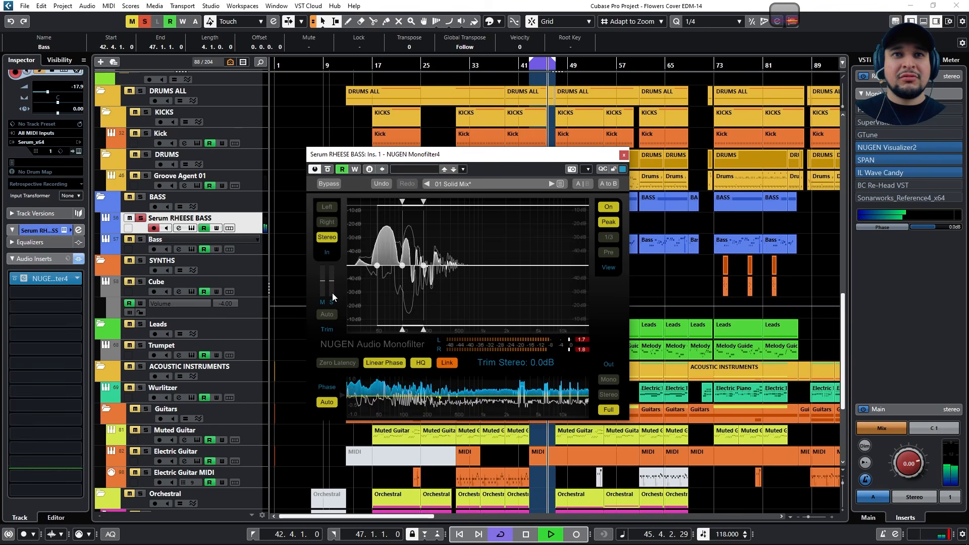
key("space")
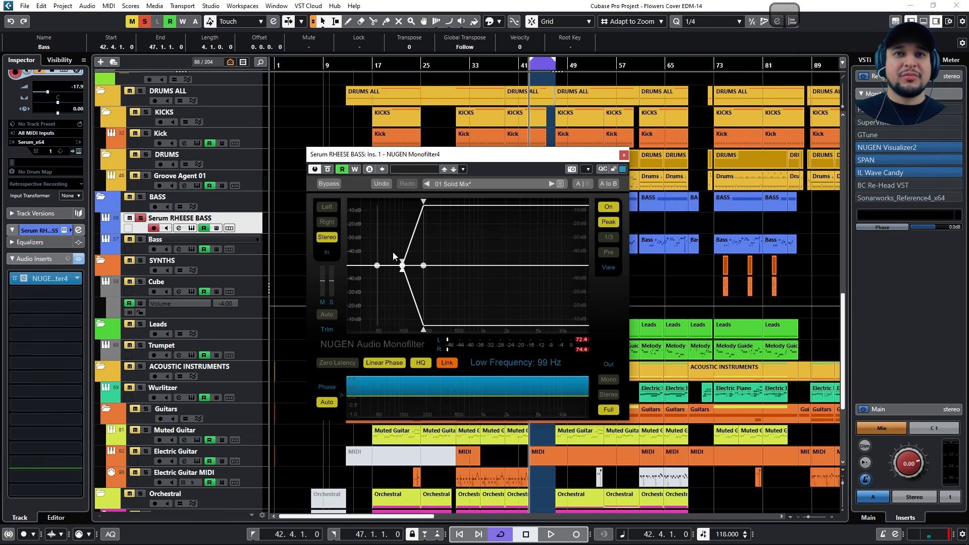
- Adjust Monofilter's low width to 44% while listening to the bass loop, and stop playback
left_click_drag(404, 263, 404, 228)
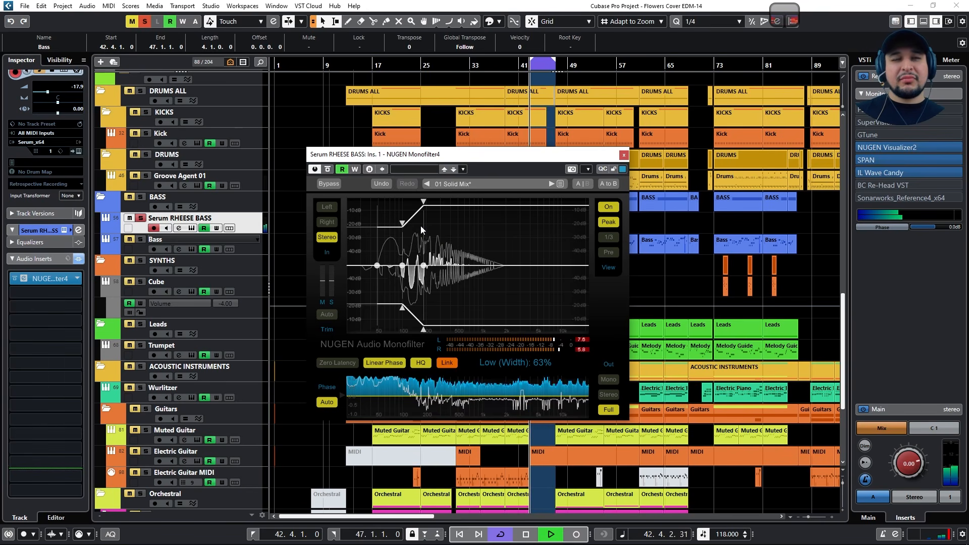
mouse_move(402, 227)
left_mouse_down()
mouse_move(404, 257)
mouse_move(411, 187)
mouse_move(413, 238)
left_mouse_up()
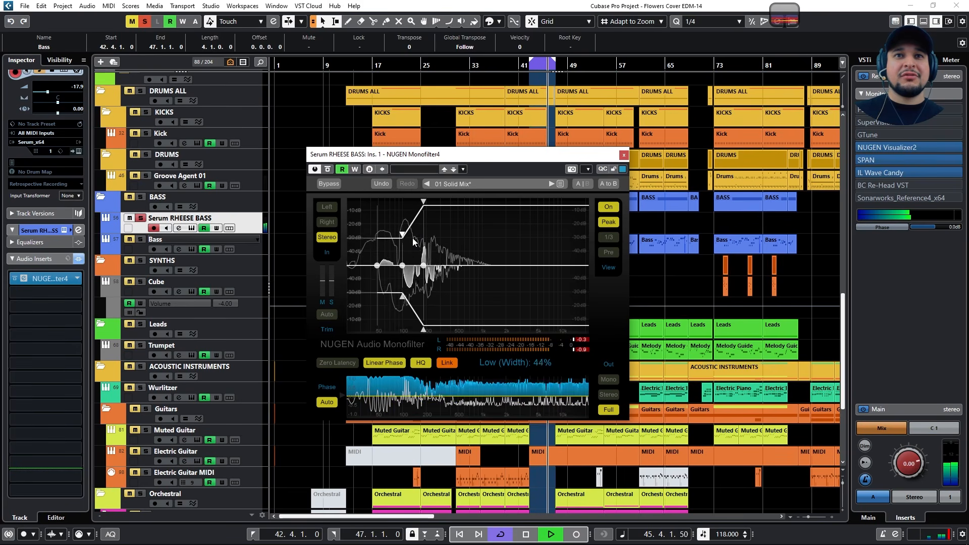
key("space")
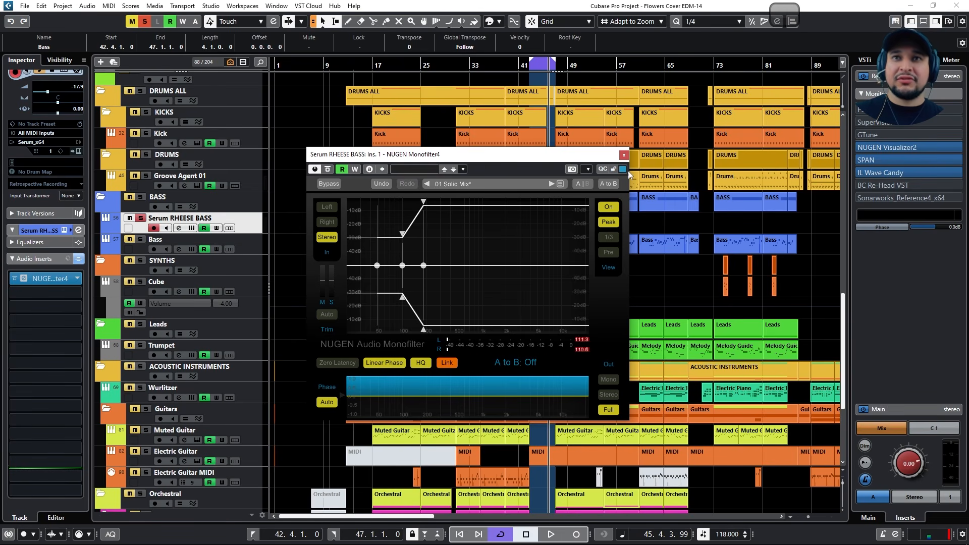
- Close the Monofilter window and switch off its insert on the Serum RHEESE BASS track
left_click(624, 155)
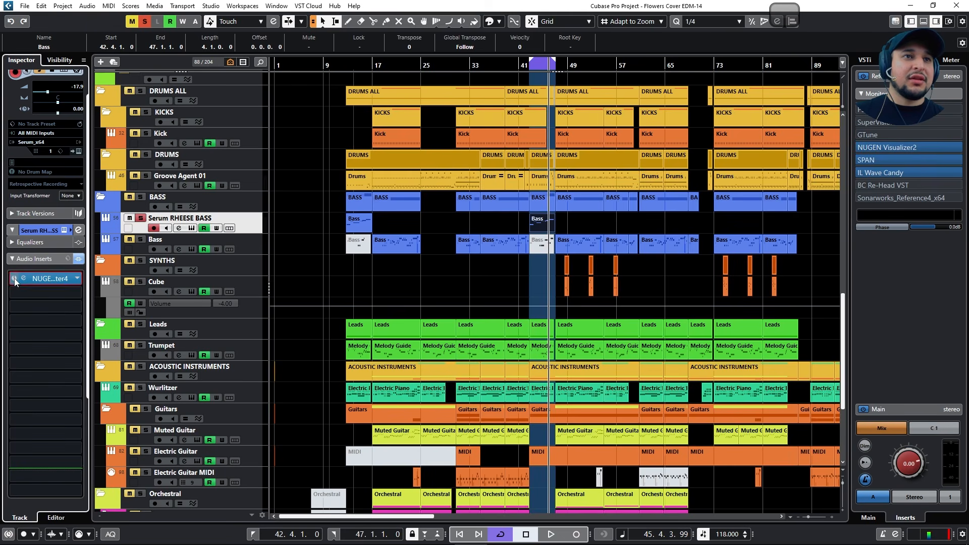
key("h")
key("h")
key("h")
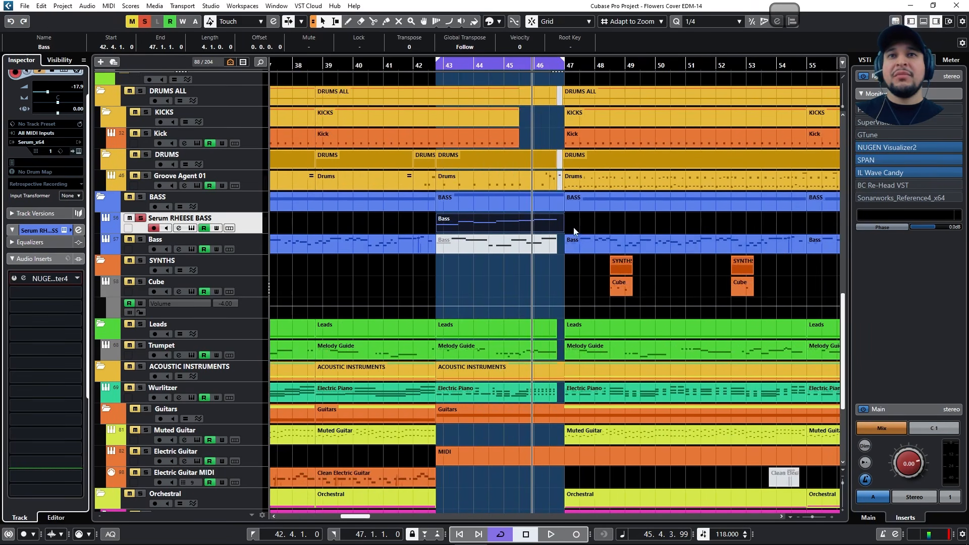
- Turn off the Serum bass solo, select the Bass track's event starting at 30.4.1, and play the full mix
left_click(347, 63)
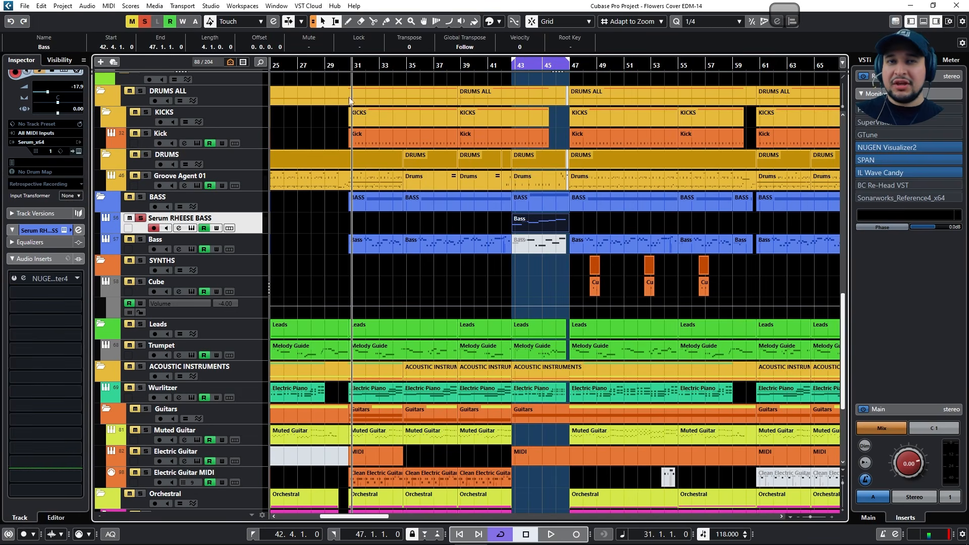
key("h")
key("h")
key("h")
left_click(441, 276)
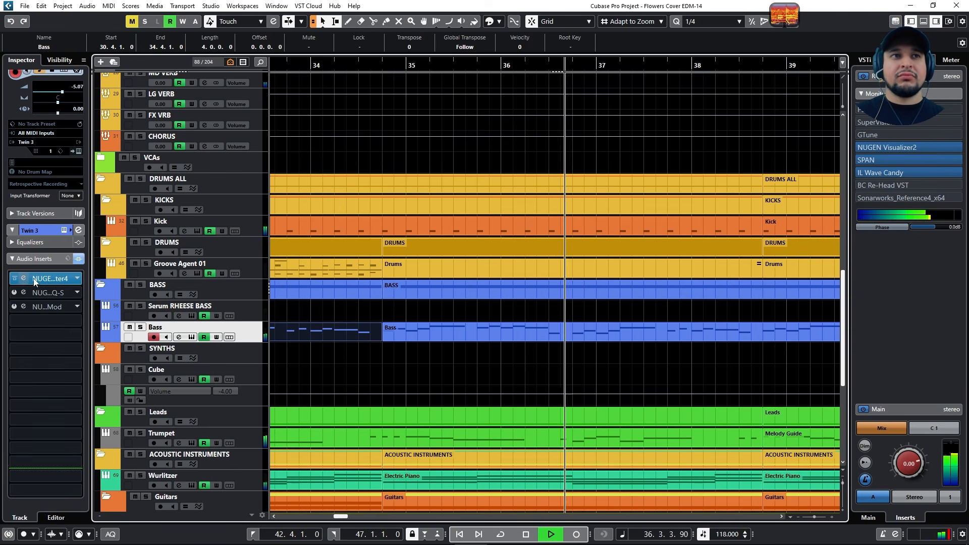
- Compare the mix with the Bass track's Monofilter bypassed and active, and stop playback
left_click(15, 279)
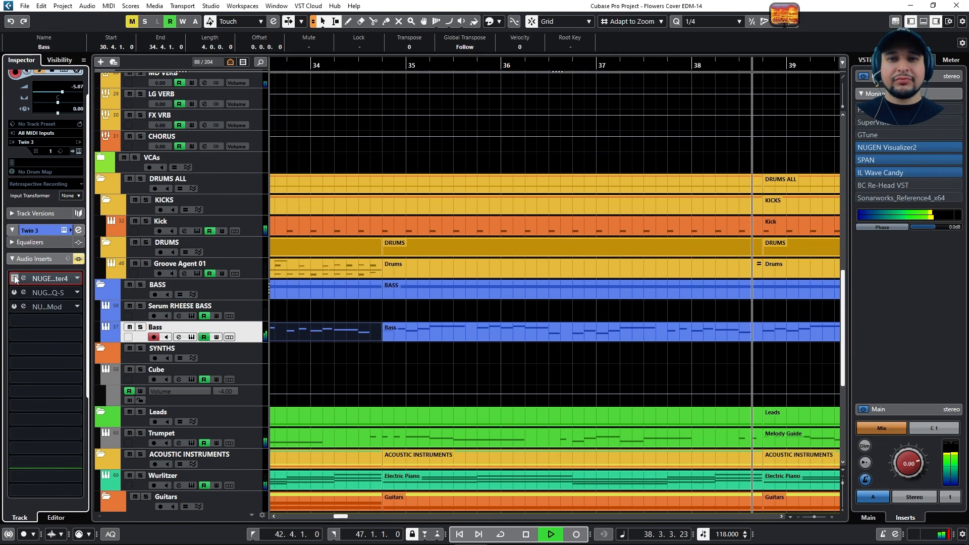
left_click(15, 279)
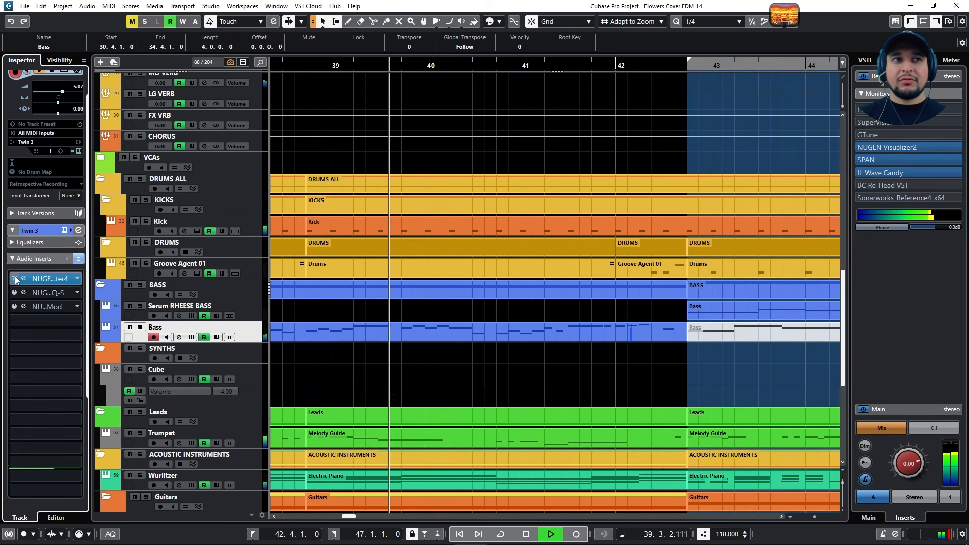
key("space")
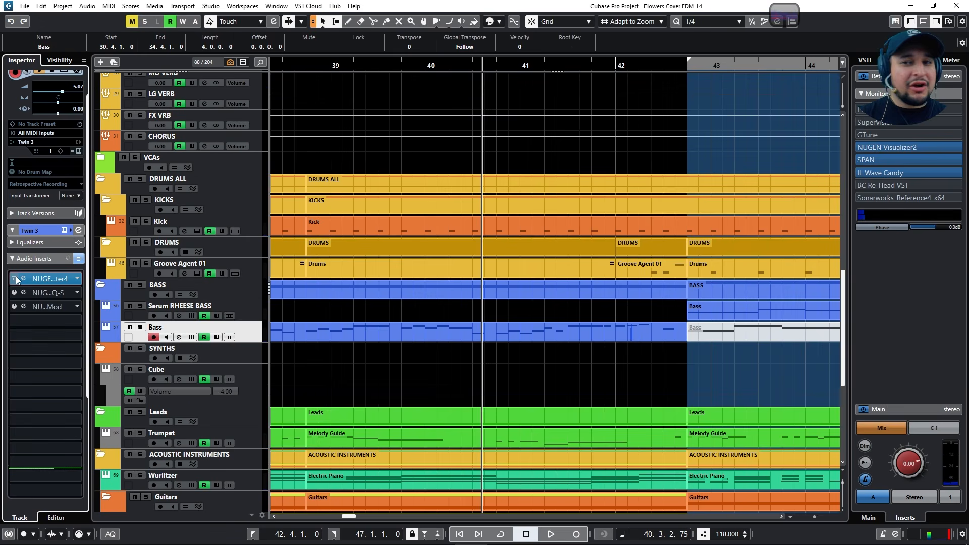
- Play the mix again from 34.4.1 and toggle the Bass track's Monofilter bypass to compare the low end
left_click_drag(458, 64, 432, 103)
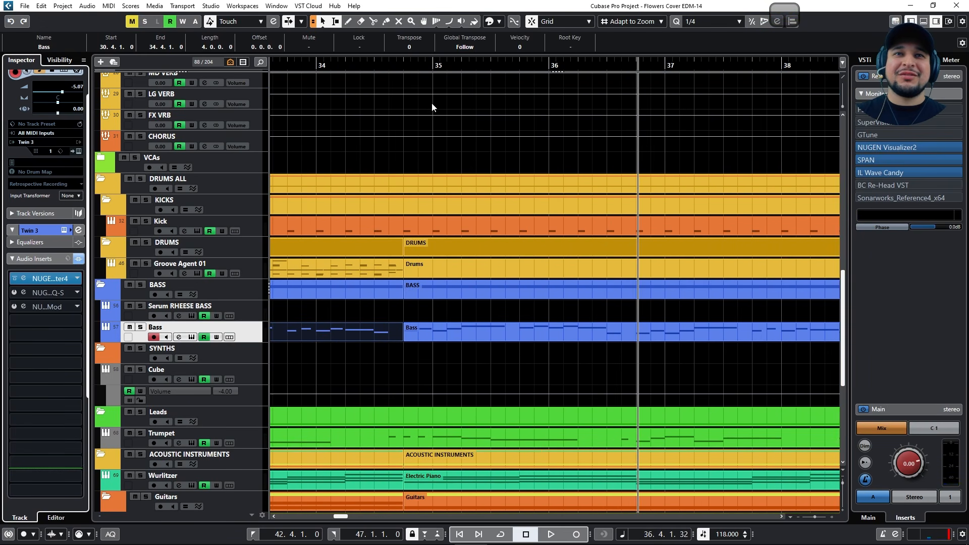
left_click(402, 63)
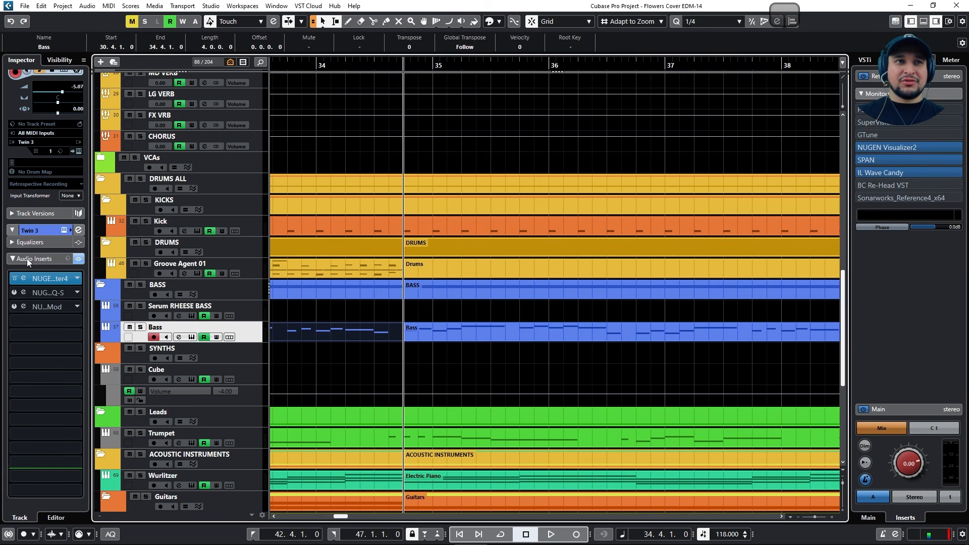
key("space")
left_click(15, 278)
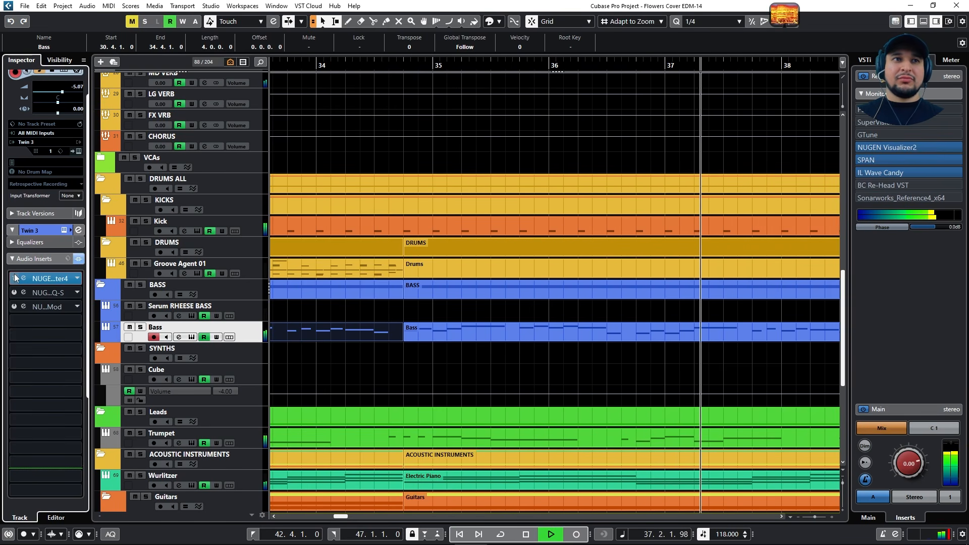
left_click(15, 278)
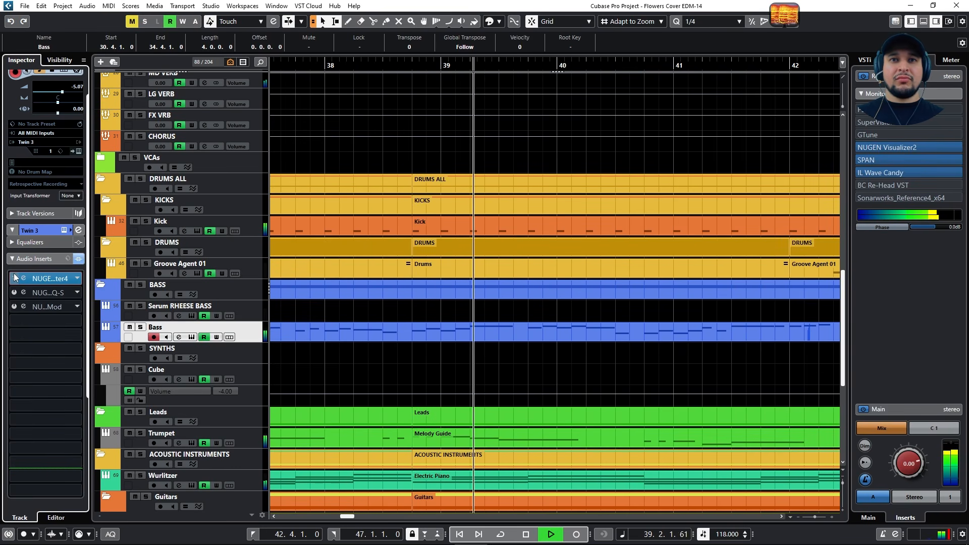
- Open the Bass track's Monofilter, compare the bass soloed and within the full mix during playback, and bypass the insert with the solo on
key("space")
left_click(22, 281)
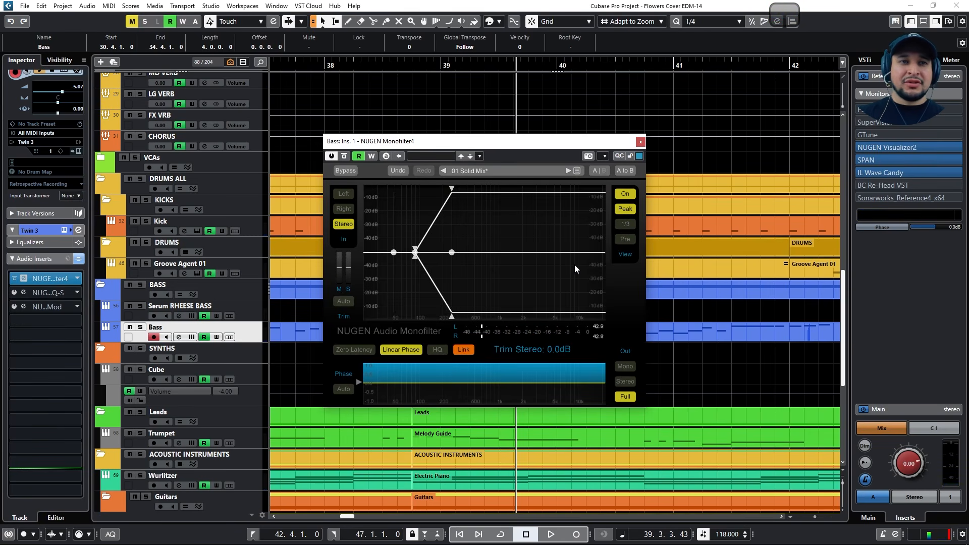
left_click(144, 327)
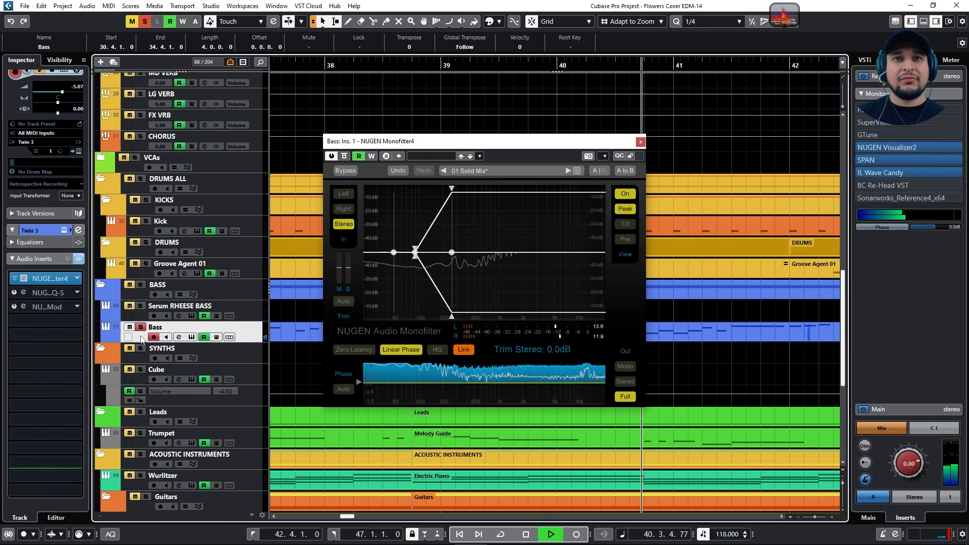
left_click(141, 328)
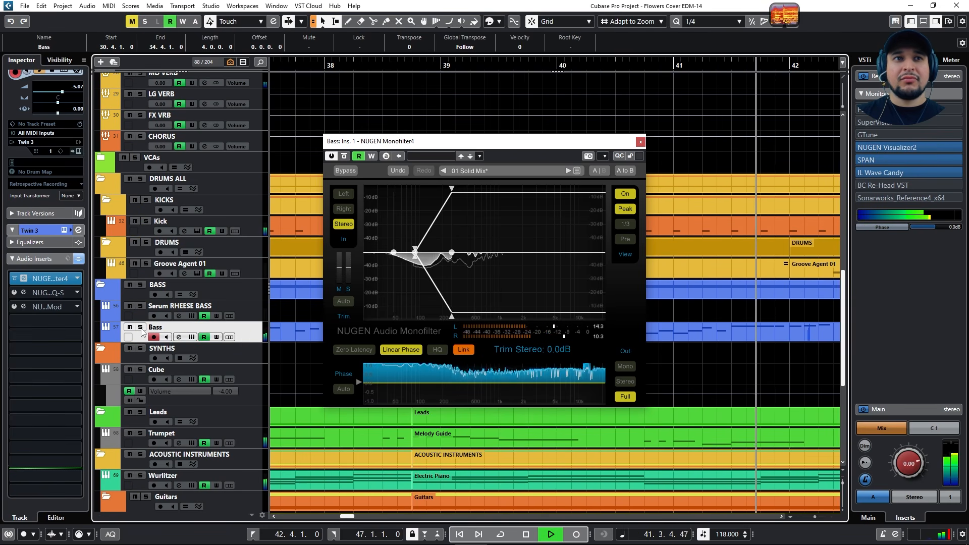
left_click(141, 329)
left_click(15, 278)
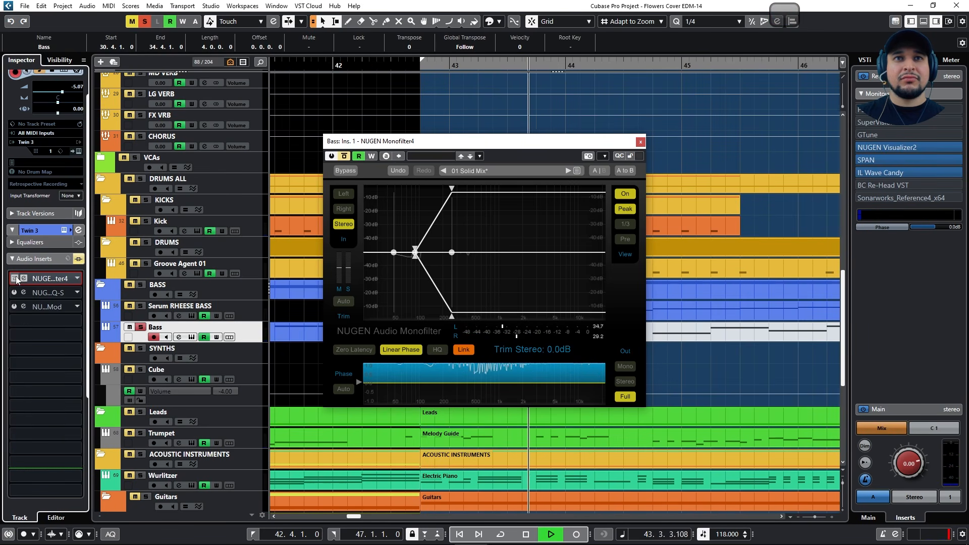
- Replay the soloed bass from bar 29 and toggle Monofilter's bypass to compare the low end, stopping at the end
key("space")
scroll(581, 114, "down", 7)
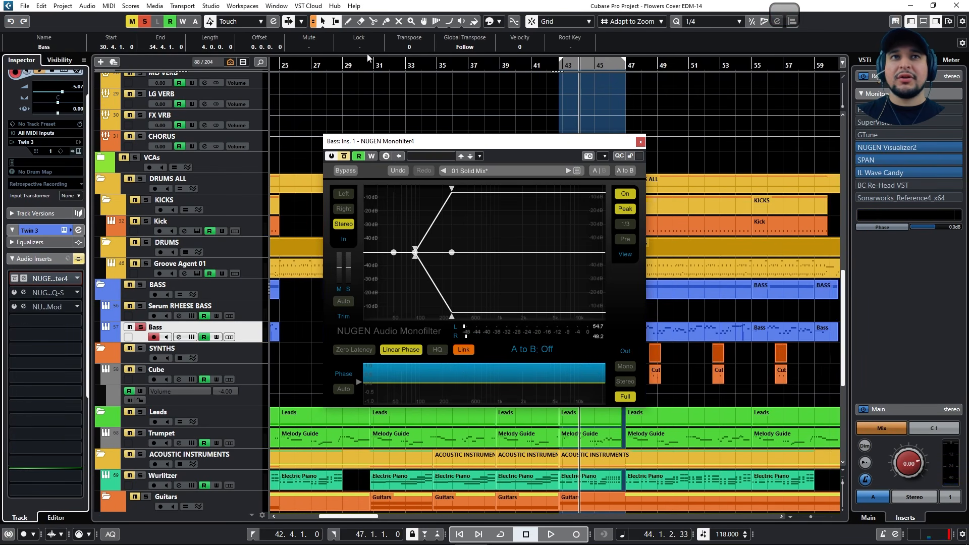
left_click(343, 66)
key("space")
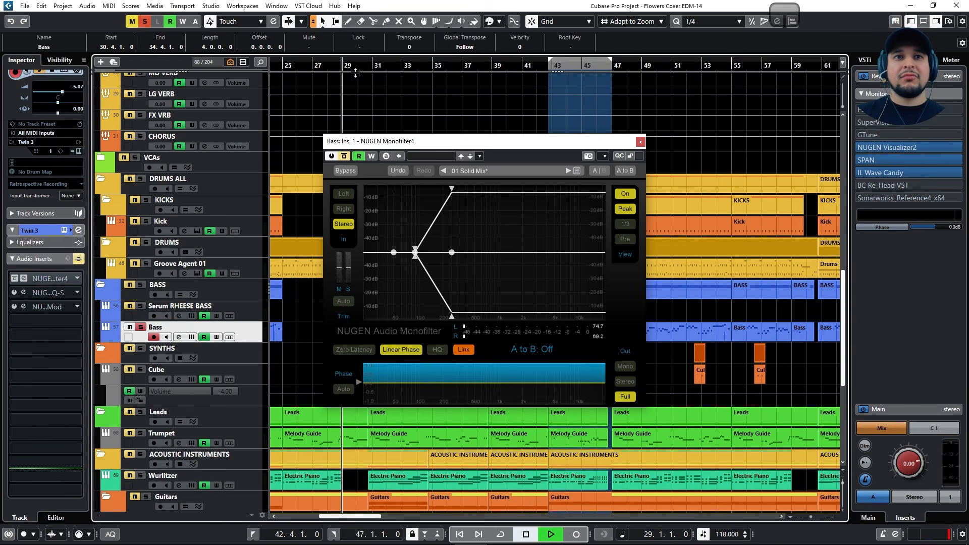
scroll(359, 92, "up", 6)
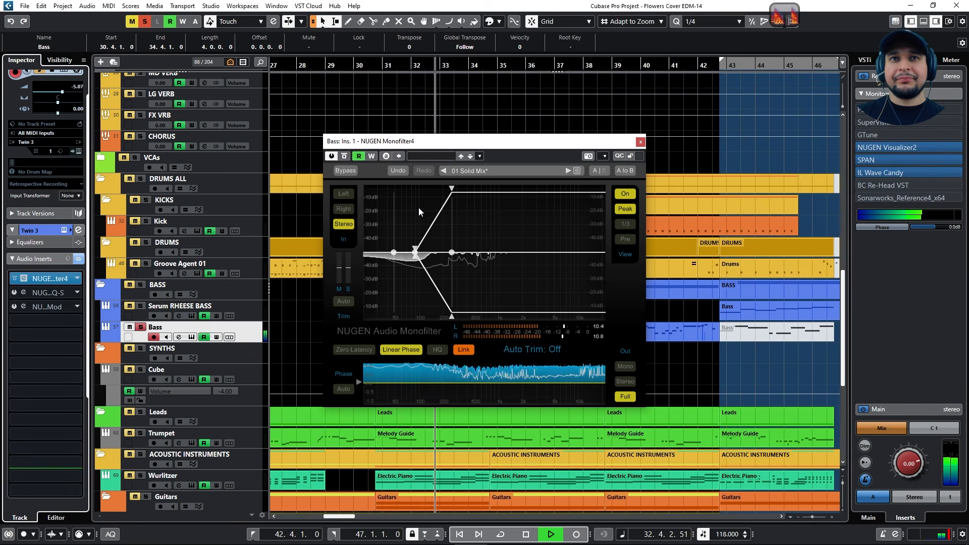
left_click(348, 157)
left_click(348, 157)
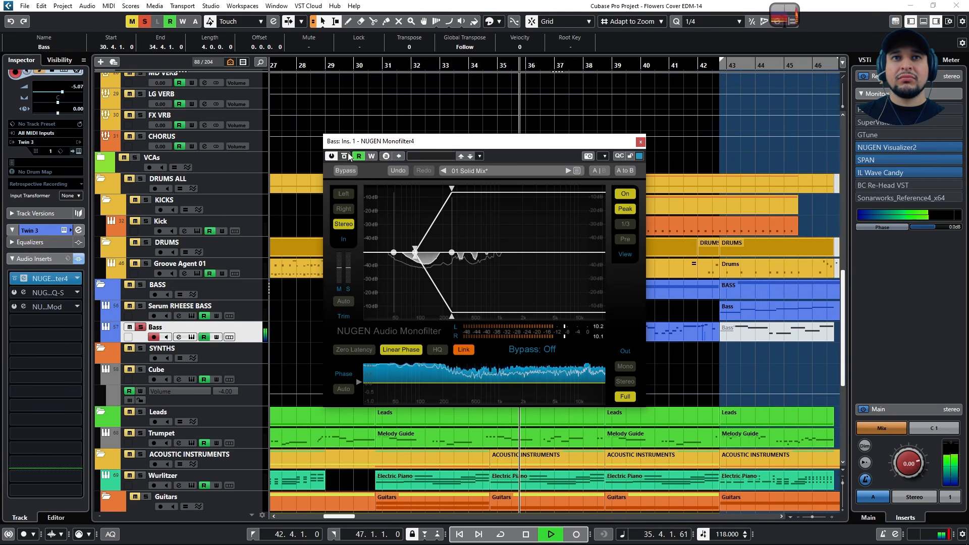
key("space")
- Close the Bass track's Monofilter, open NUGEN SEQ-S in insert 2, and reposition and enlarge its window
left_click(640, 142)
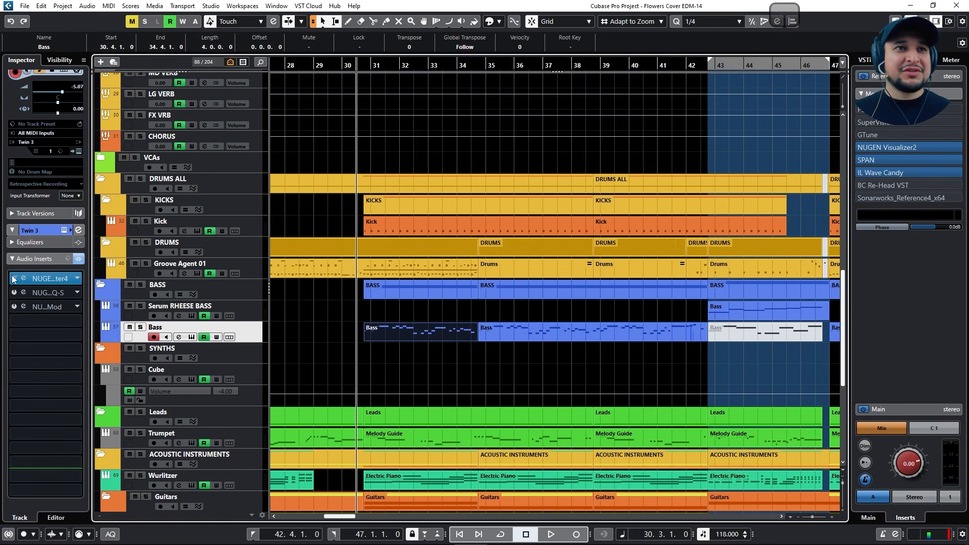
left_click(34, 281)
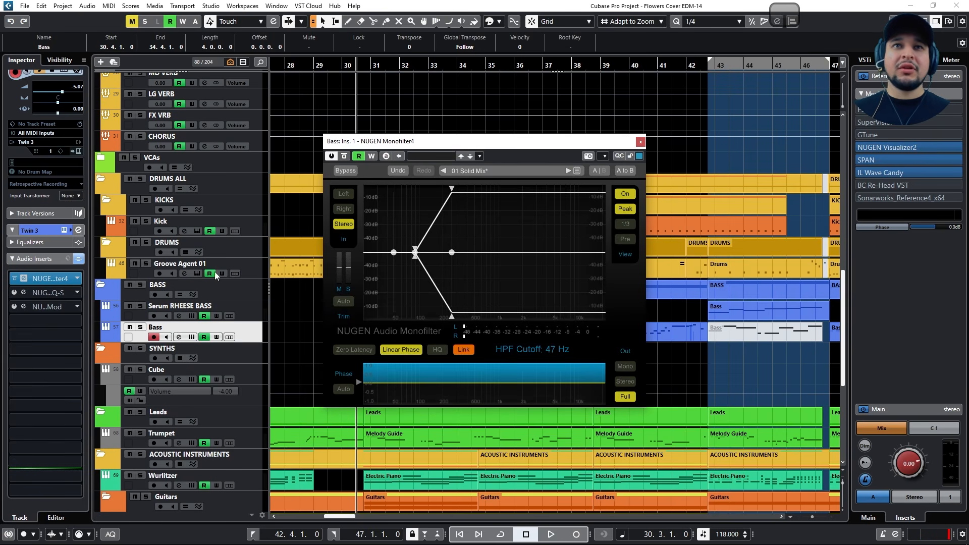
left_click(640, 142)
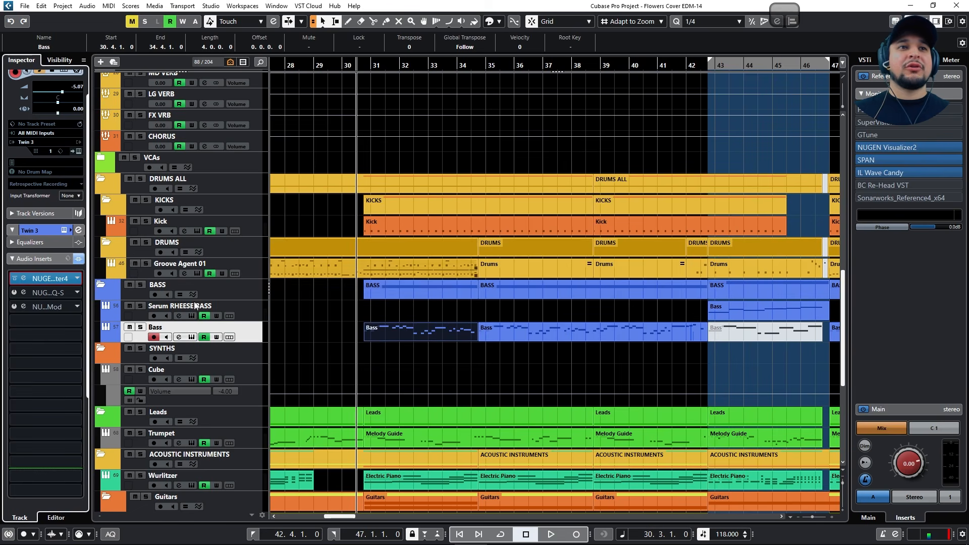
left_click(18, 293)
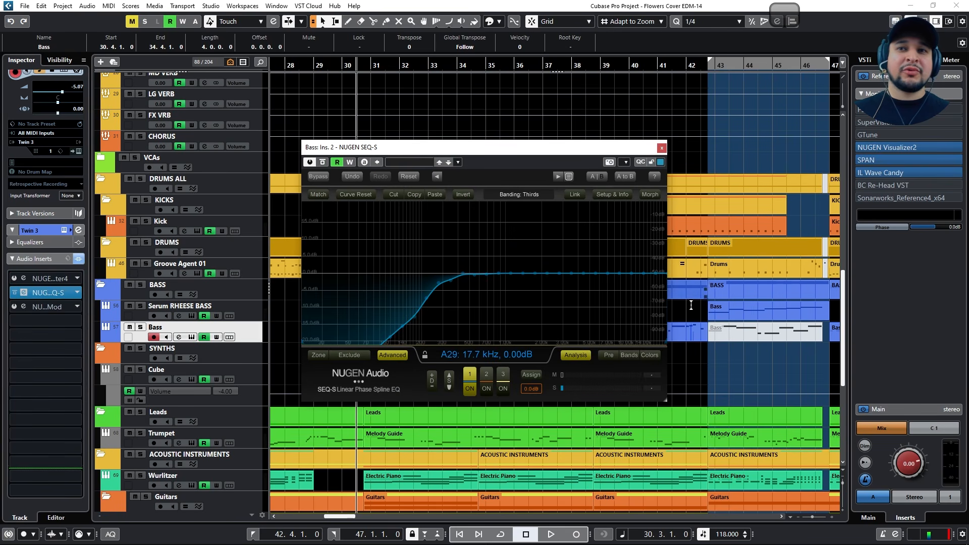
left_click_drag(405, 152, 225, 124)
left_click_drag(486, 374, 642, 471)
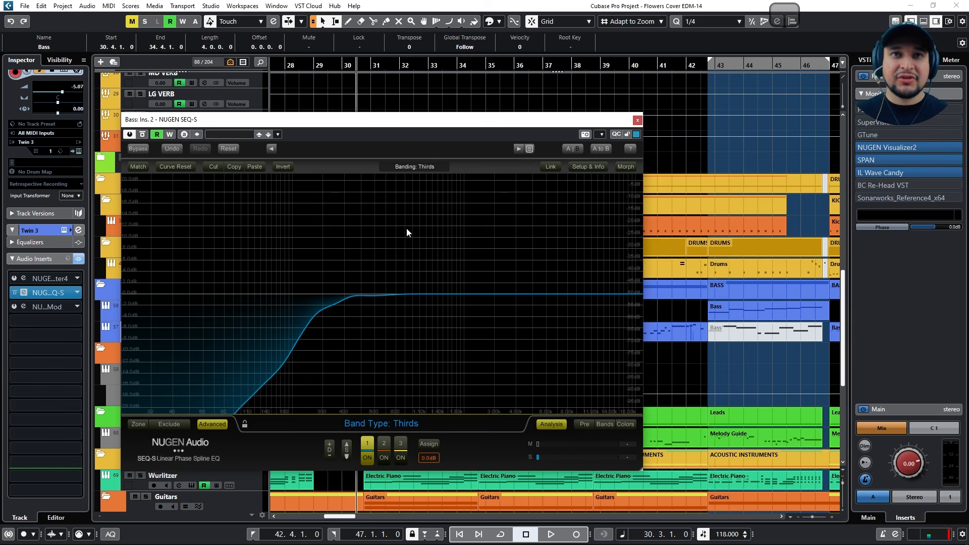
- Move the Bass track's NU...Mod insert to slot 5, load a second NUGEN SEQ-S in slot 3, and close the insert 2 window
left_click_drag(43, 304, 46, 334)
left_click(23, 304)
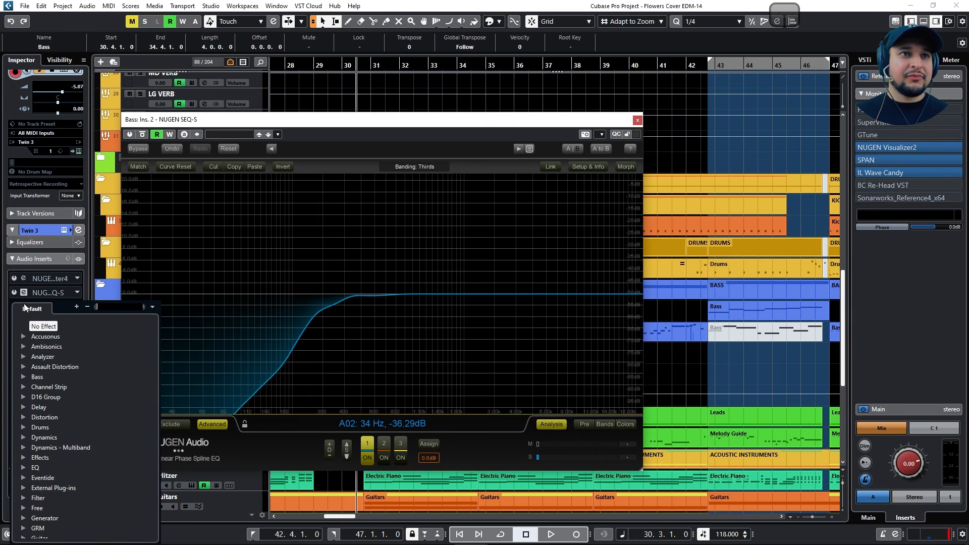
type("SED")
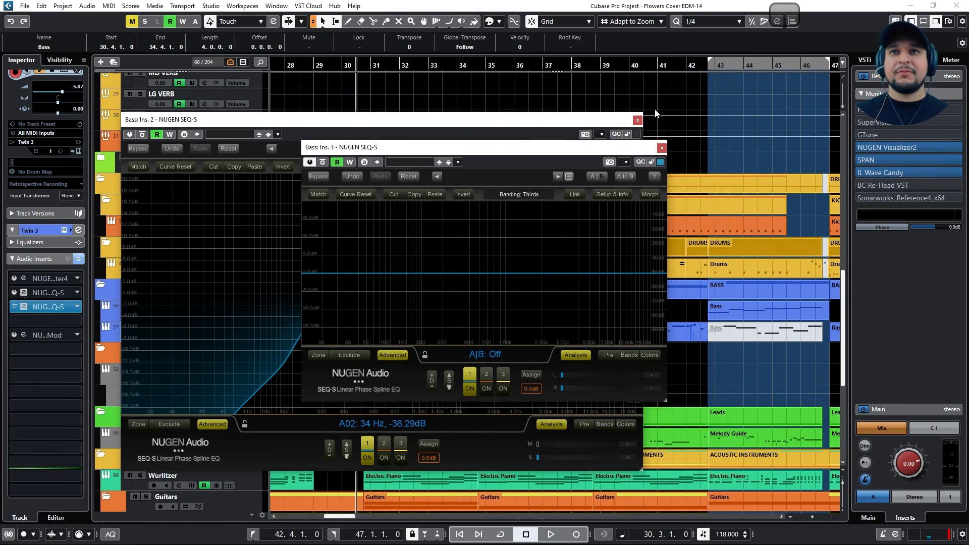
left_click(639, 119)
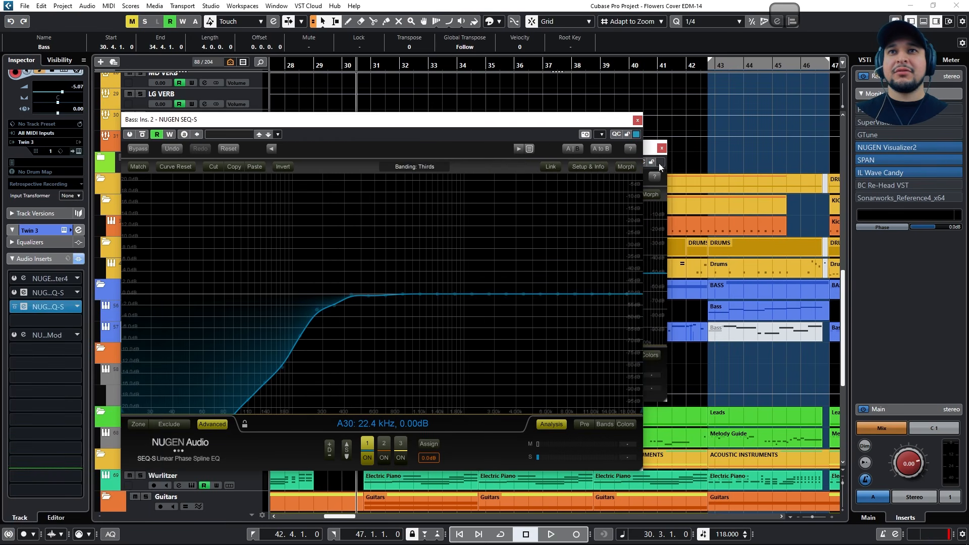
left_click(639, 119)
- Play the song, enlarge the new SEQ-S window, and solo the Bass track
key("space")
left_click_drag(574, 366, 648, 450)
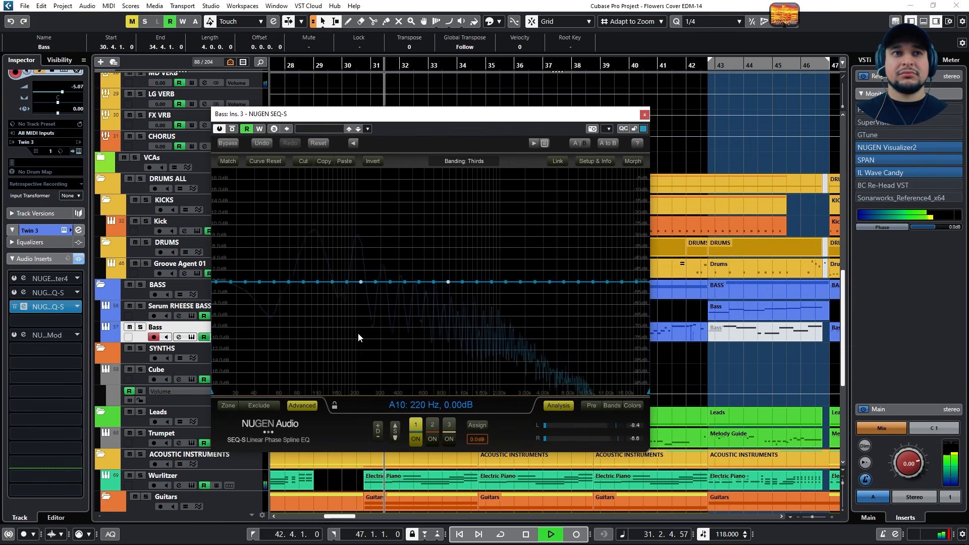
left_click(141, 327)
- Draw freehand EQ curves in the insert 3 SEQ-S, first with raised highs, then a gentler curve with a slight low boost
mouse_move(289, 283)
left_mouse_down()
mouse_move(358, 302)
mouse_move(550, 257)
mouse_move(625, 292)
mouse_move(596, 268)
mouse_move(500, 267)
mouse_move(399, 305)
mouse_move(297, 282)
mouse_move(444, 286)
mouse_move(600, 265)
mouse_move(616, 310)
mouse_move(449, 319)
mouse_move(331, 279)
mouse_move(313, 285)
mouse_move(405, 303)
mouse_move(547, 360)
mouse_move(631, 379)
mouse_move(495, 261)
mouse_move(397, 301)
mouse_move(276, 279)
left_mouse_up()
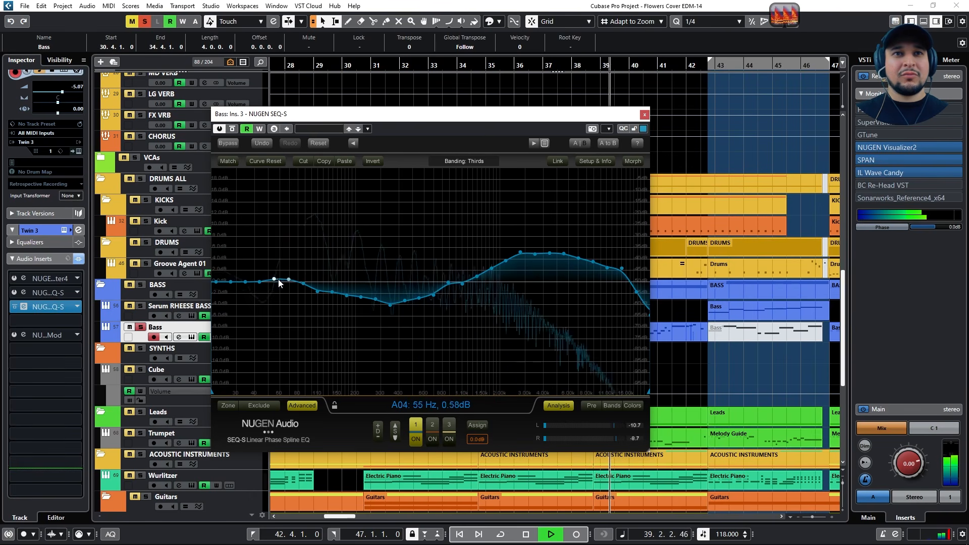
key("space")
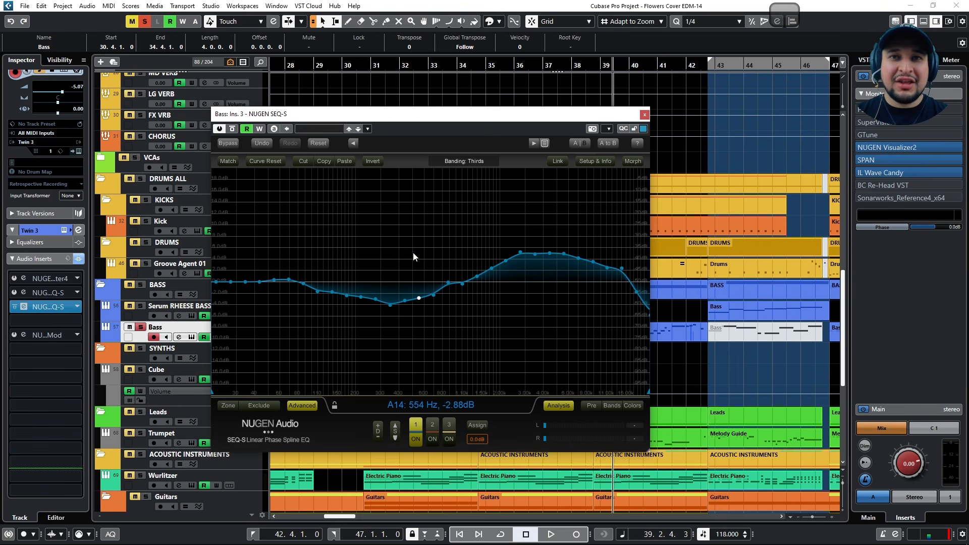
mouse_move(217, 282)
left_mouse_down()
mouse_move(352, 260)
mouse_move(637, 289)
mouse_move(420, 298)
mouse_move(249, 274)
mouse_move(400, 273)
mouse_move(310, 277)
mouse_move(380, 292)
mouse_move(515, 281)
mouse_move(661, 286)
mouse_move(617, 287)
left_mouse_up()
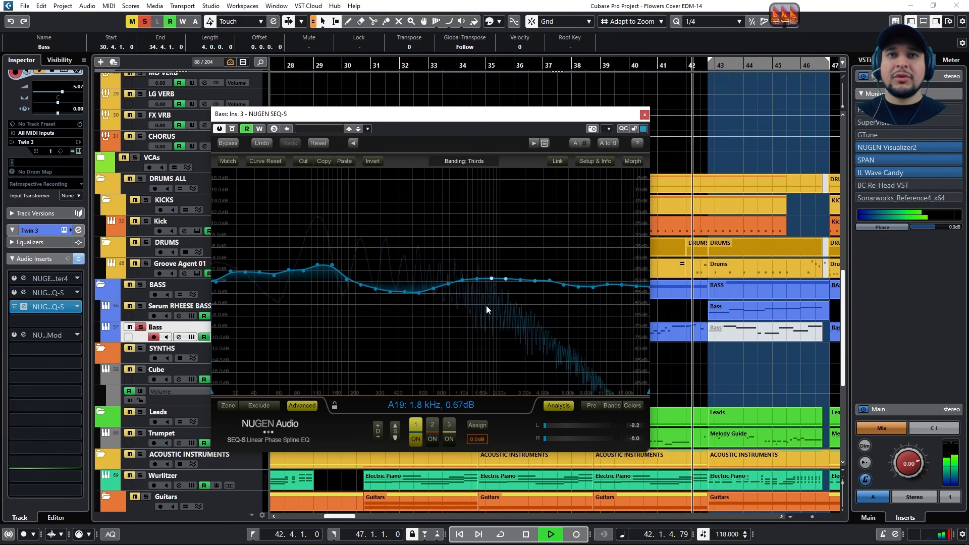
- Move SEQ-S aside and set up looped playback over the Bass event from 34.4.1 to 42.4.1, starting from its beginning
left_click_drag(511, 113, 539, 398)
left_click(528, 337)
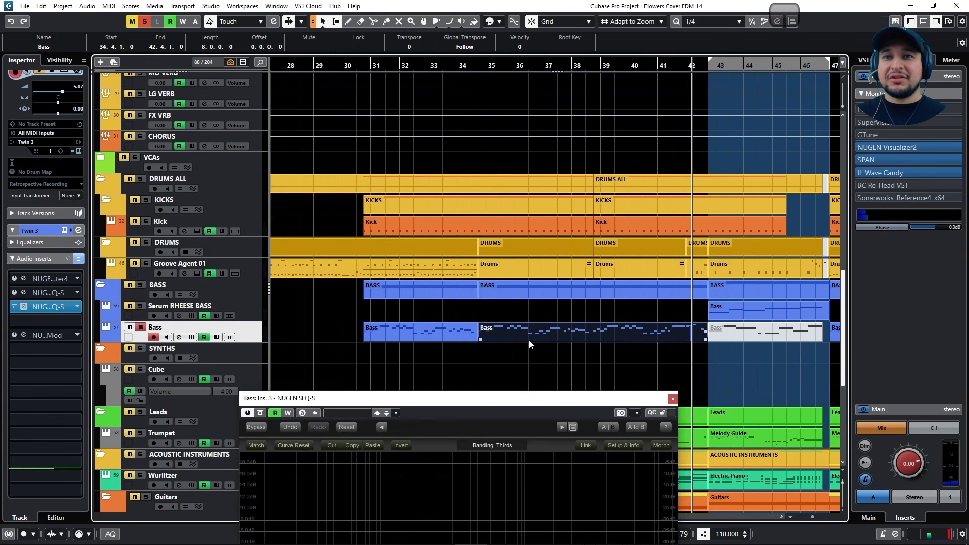
key("p")
key("KP_Divide")
key("KP_1")
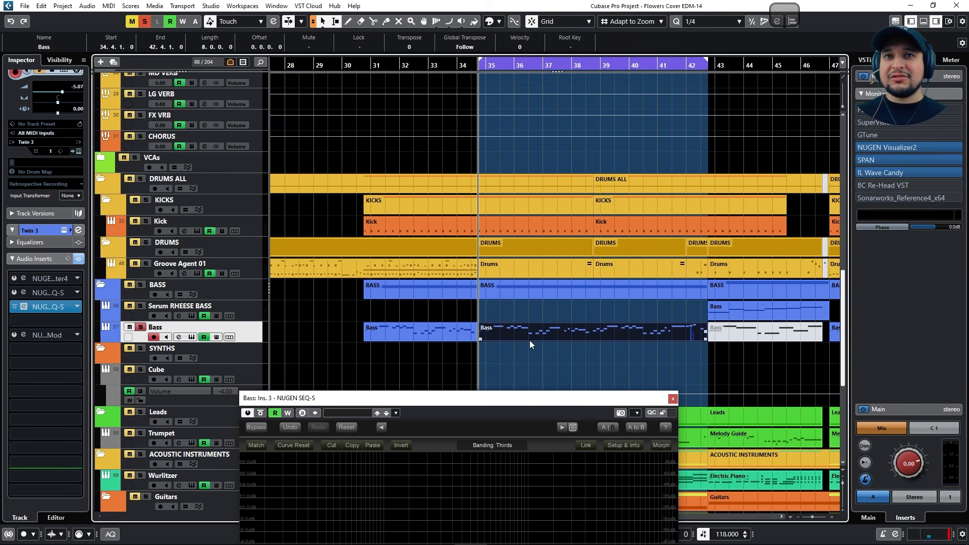
- Bring SEQ-S back into view and, during playback, draw a curve with a strong upper-mid boost and about -2.2 dB at 440 Hz
left_click(53, 307)
left_click(52, 308)
left_click_drag(505, 402, 510, 243)
key("space")
mouse_move(604, 413)
left_mouse_down()
mouse_move(551, 380)
mouse_move(520, 386)
mouse_move(589, 396)
mouse_move(668, 434)
mouse_move(635, 448)
mouse_move(563, 408)
mouse_move(541, 370)
mouse_move(499, 403)
mouse_move(439, 422)
left_mouse_up()
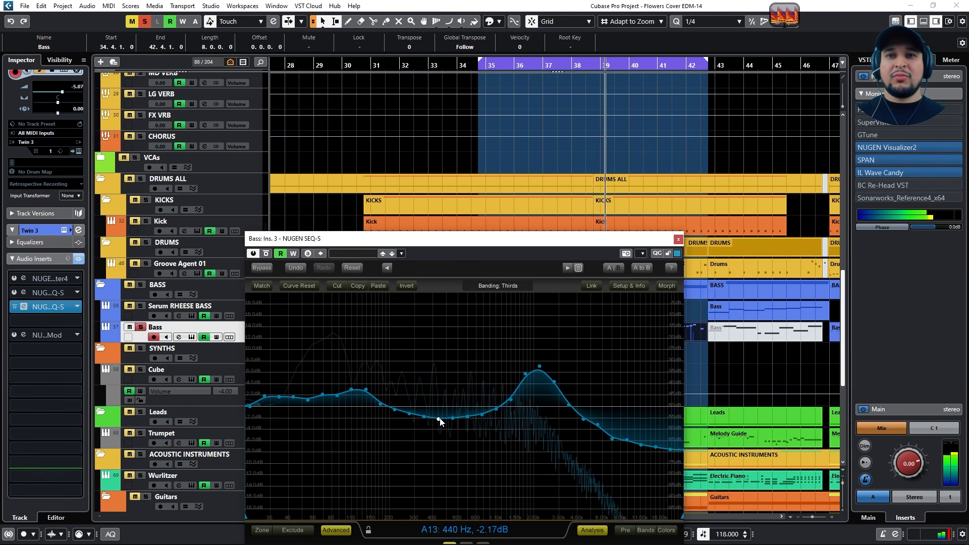
key("space")
- Redraw the SEQ-S curve during playback as a gradual high-frequency roll-off reaching about -9 dB at 8.9 kHz
left_click_drag(486, 235, 442, 157)
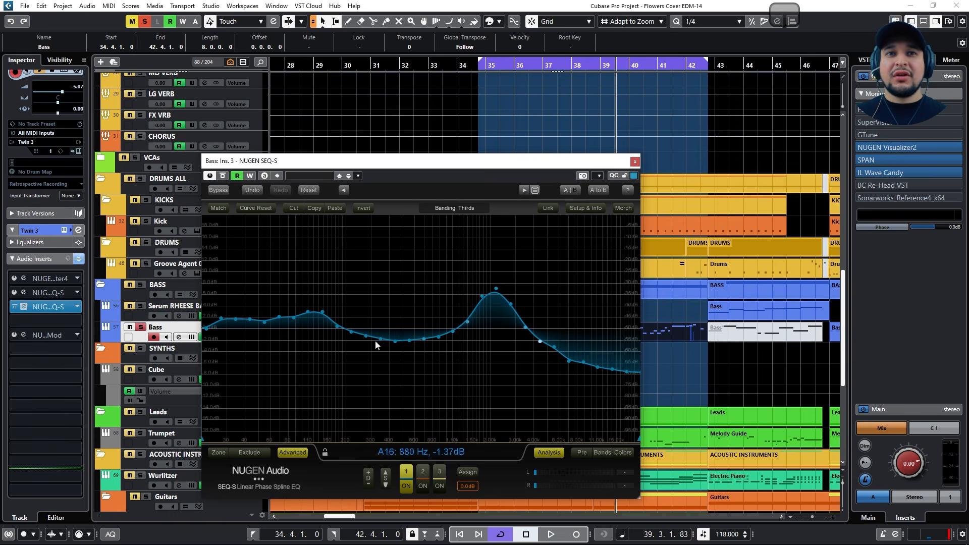
scroll(242, 333, "up", 3)
key("space")
mouse_move(222, 330)
left_mouse_down()
mouse_move(363, 340)
mouse_move(520, 377)
mouse_move(646, 423)
left_mouse_up()
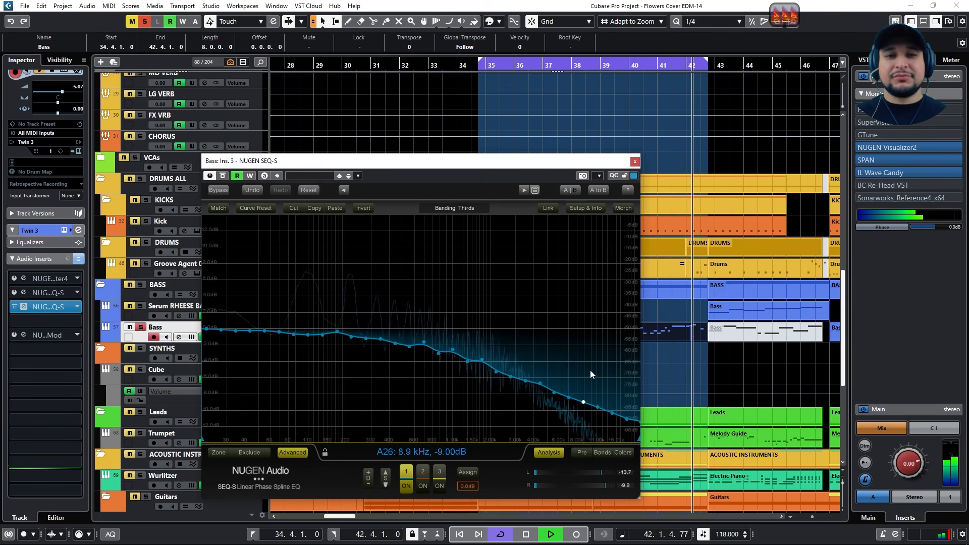
key("space")
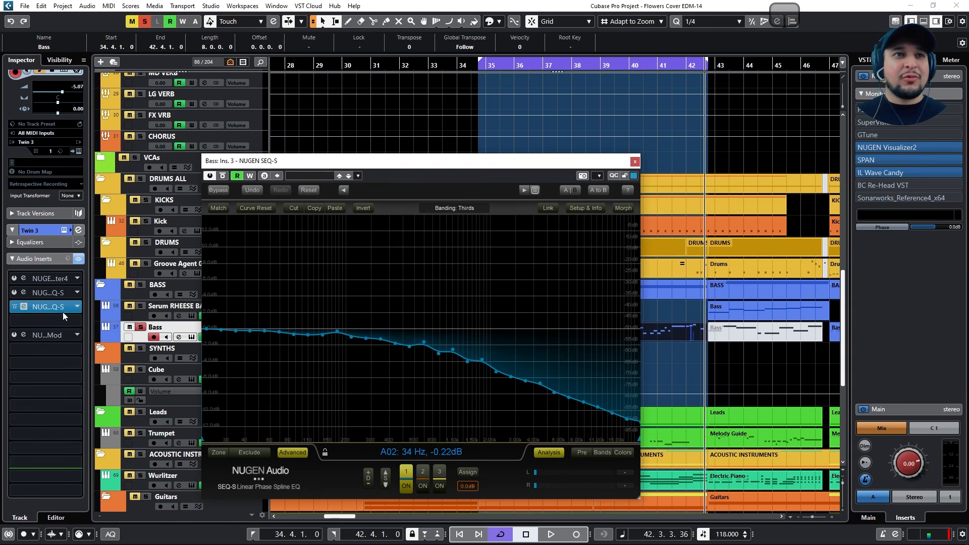
- Redraw the insert 3 SEQ-S curve as a shallow cut spanning the low mids and mids
left_click(76, 308)
left_click(322, 342)
mouse_move(214, 337)
left_mouse_down()
mouse_move(216, 305)
mouse_move(186, 411)
mouse_move(206, 346)
left_mouse_up()
left_click(321, 332)
mouse_move(277, 334)
left_mouse_down()
mouse_move(665, 336)
mouse_move(216, 331)
left_mouse_up()
- Reload NUGEN SEQ-S in the Bass track's insert 3 and assign its curve 1 to the side channel
left_click(78, 307)
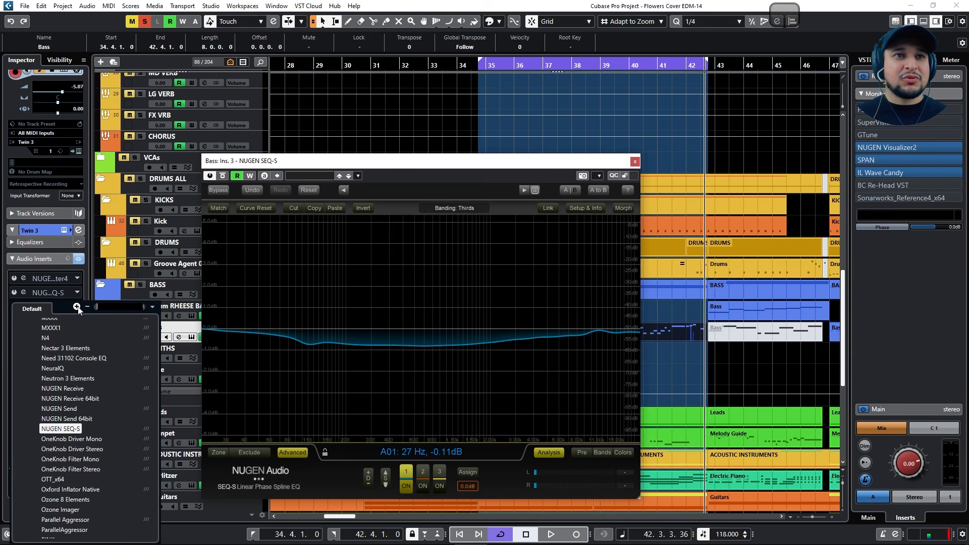
key("Return")
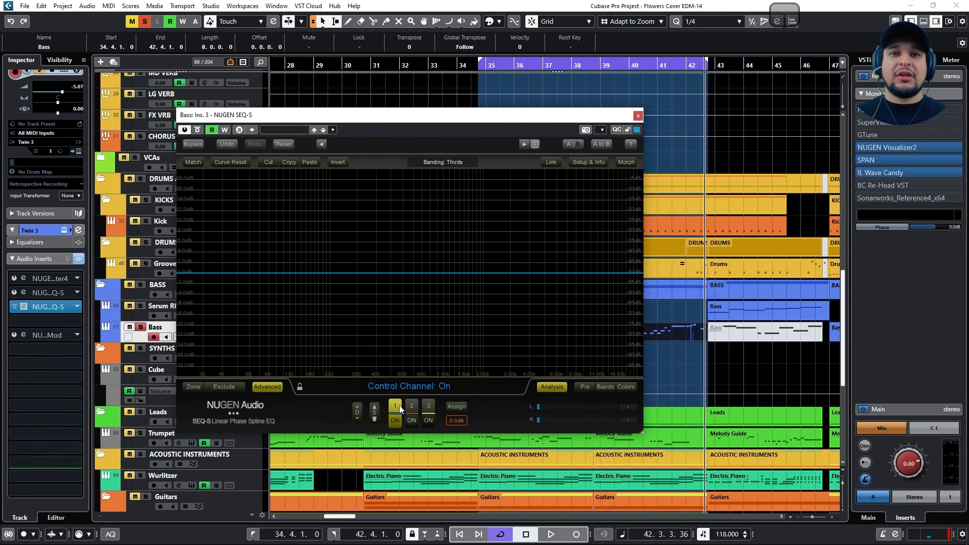
left_click(458, 408)
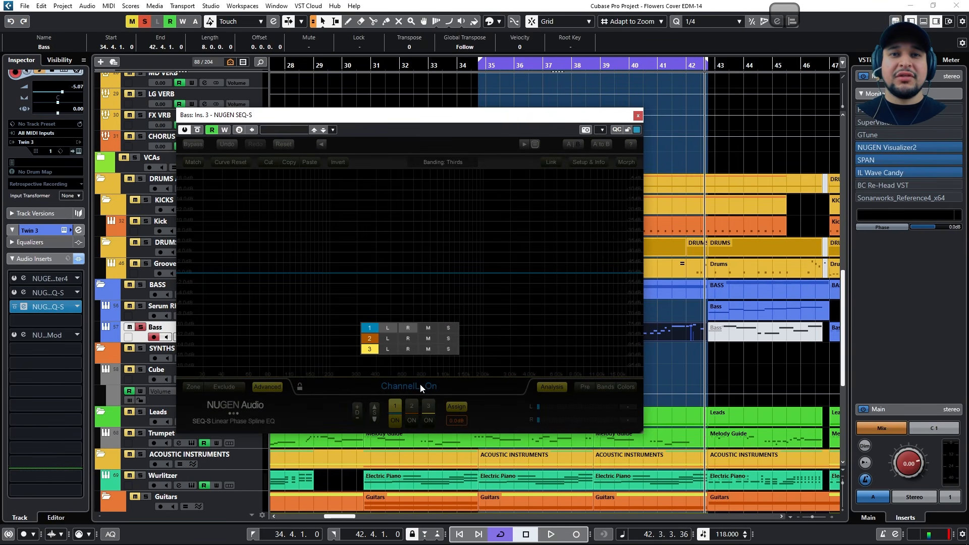
left_click(456, 327)
left_click(496, 389)
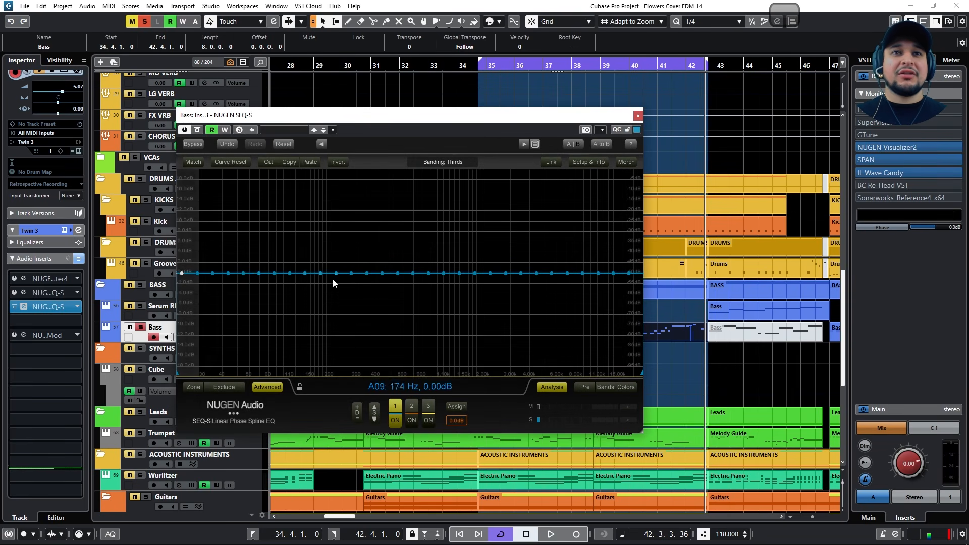
- Draw a low cut on the side-channel curve, smooth its slope during looped playback, and stop
mouse_move(373, 276)
left_mouse_down()
mouse_move(320, 335)
mouse_move(174, 419)
mouse_move(52, 441)
left_mouse_up()
key("space")
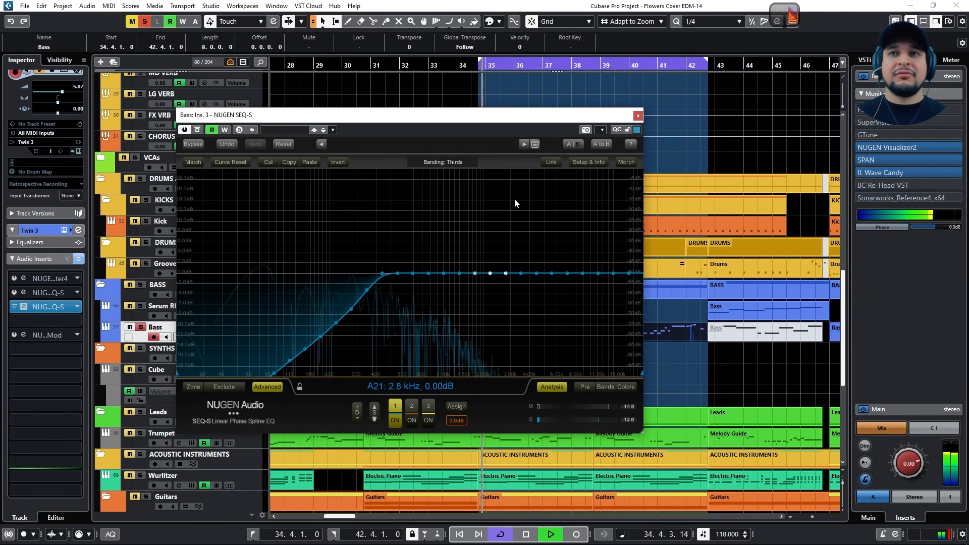
mouse_move(418, 274)
left_mouse_down()
mouse_move(304, 350)
mouse_move(271, 416)
mouse_move(481, 428)
mouse_move(776, 480)
mouse_move(734, 452)
mouse_move(631, 277)
mouse_move(526, 258)
mouse_move(325, 295)
mouse_move(525, 263)
mouse_move(630, 275)
mouse_move(364, 292)
mouse_move(295, 357)
mouse_move(275, 390)
left_mouse_up()
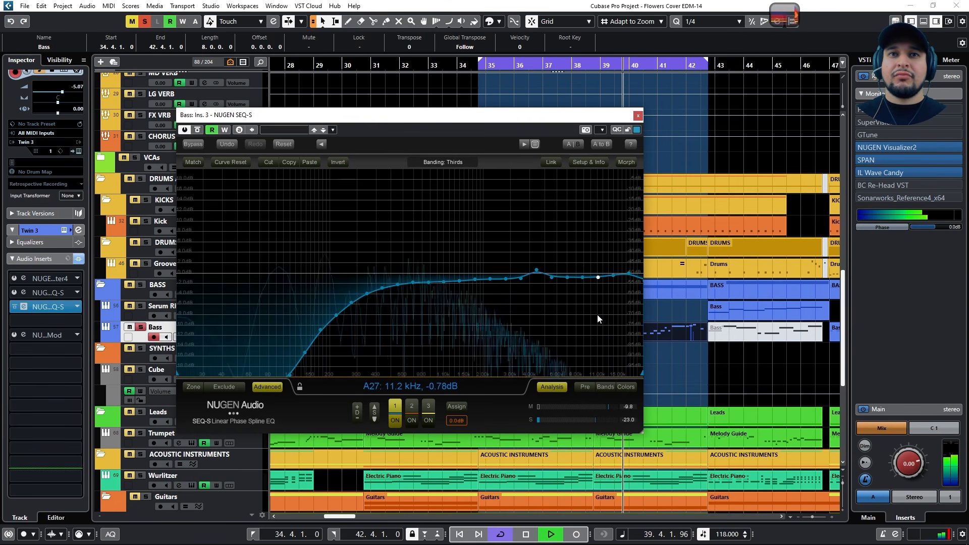
key("space")
- Reshape the side curve with a boost around 3 kHz and a roll-off above about 5.6 kHz, refining it during playback
mouse_move(384, 299)
left_mouse_down()
mouse_move(444, 293)
mouse_move(476, 263)
left_mouse_up()
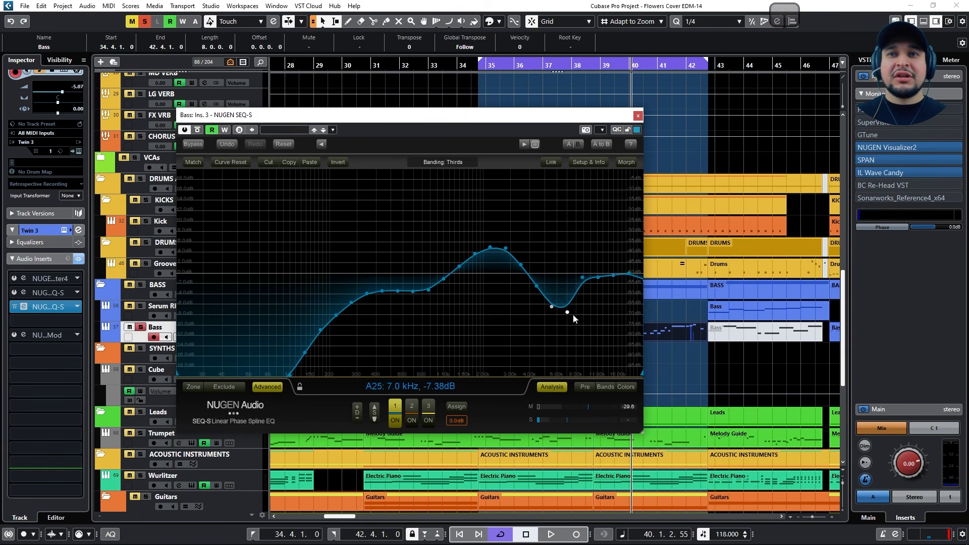
left_click_drag(571, 314, 649, 381)
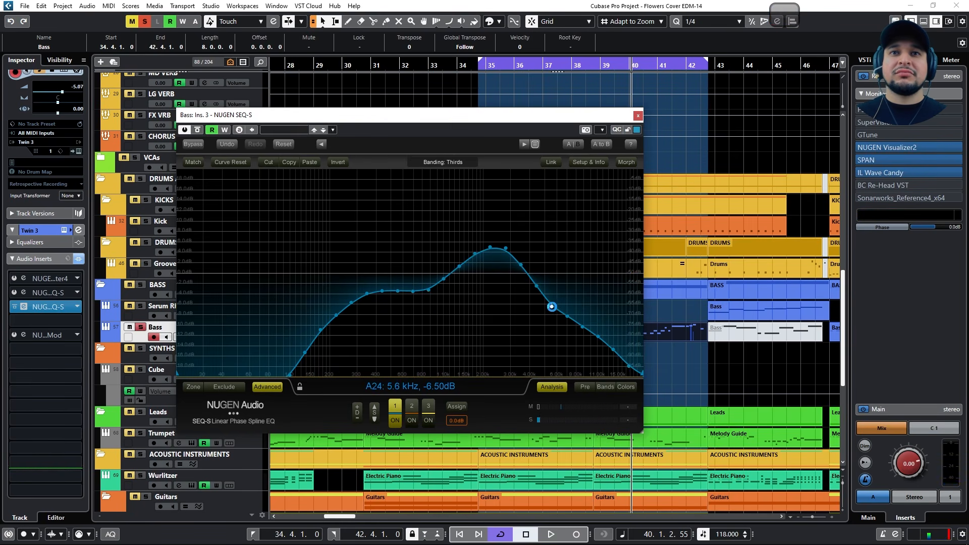
key("space")
mouse_move(536, 283)
left_mouse_down()
mouse_move(484, 242)
mouse_move(435, 289)
mouse_move(474, 265)
mouse_move(507, 209)
mouse_move(525, 264)
mouse_move(562, 318)
left_mouse_up()
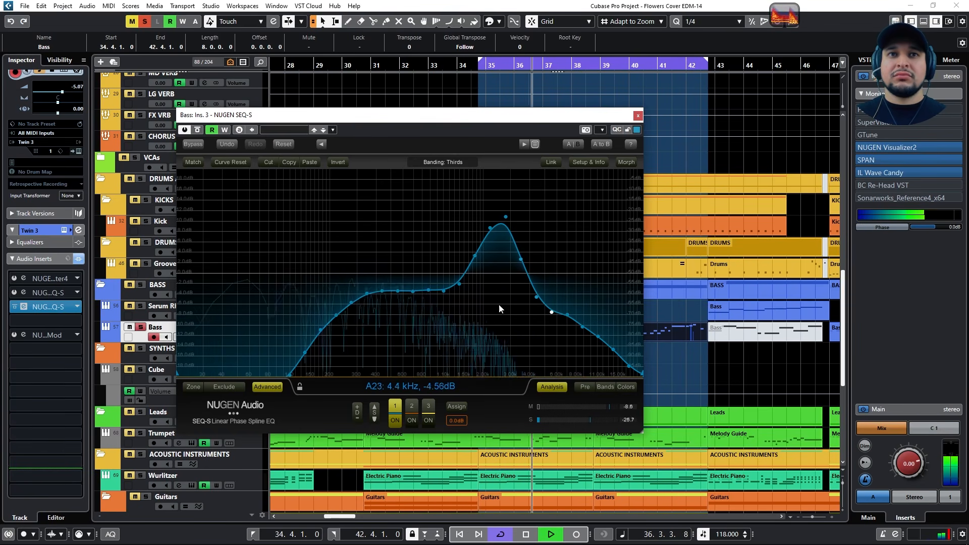
- Raise the low-mid plateau of the side curve and compare it with the bypassed signal during looped playback
mouse_move(418, 298)
left_mouse_down()
mouse_move(359, 344)
mouse_move(399, 300)
mouse_move(375, 320)
mouse_move(303, 400)
mouse_move(392, 281)
mouse_move(444, 287)
left_mouse_up()
left_click(191, 145)
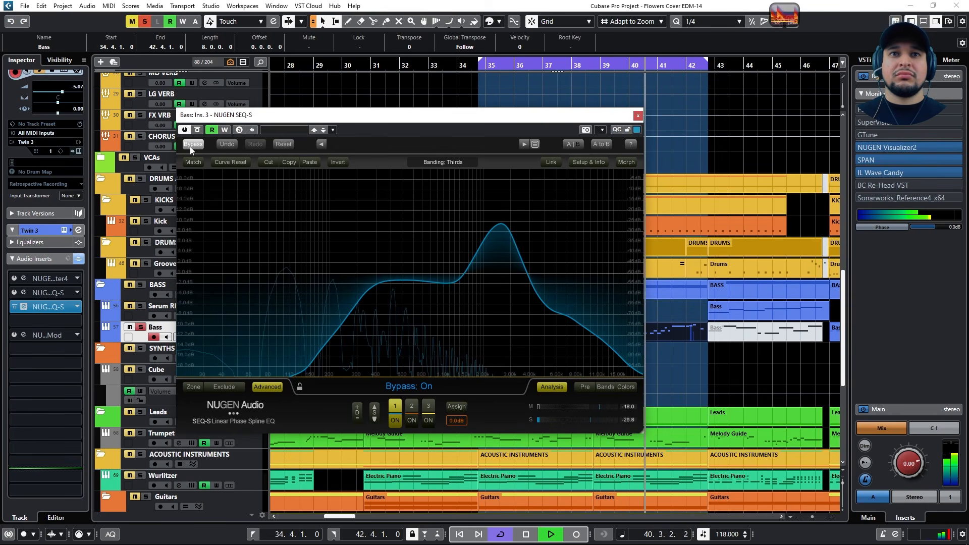
left_click(191, 146)
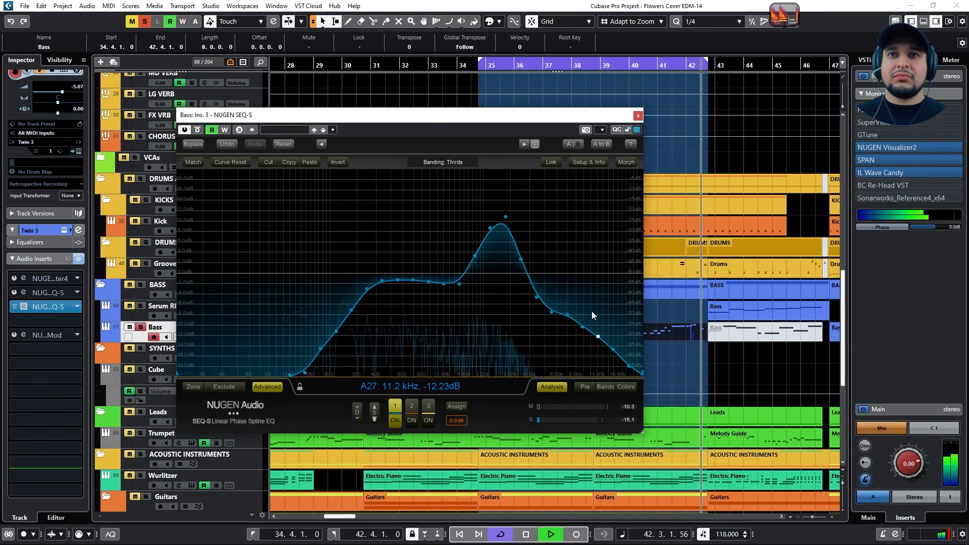
key("space")
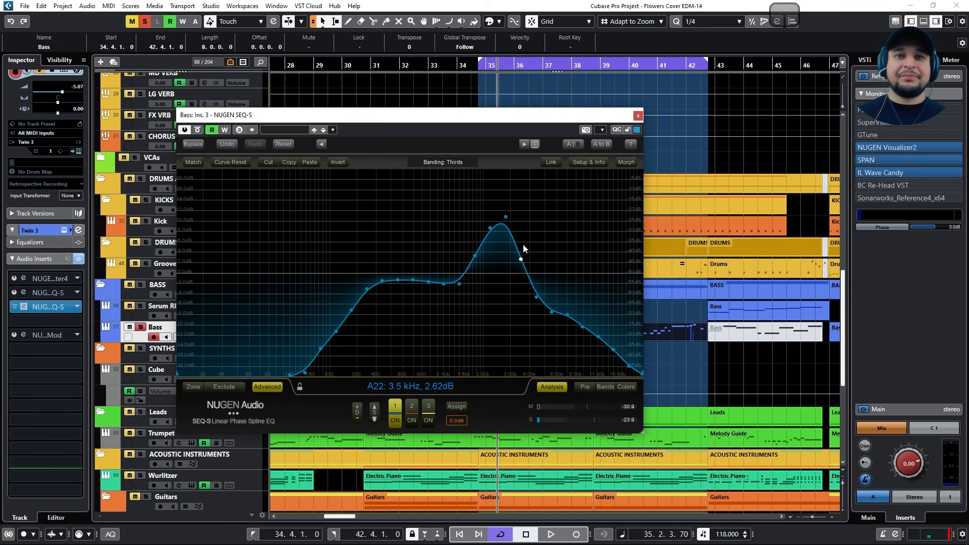
- Close the Bass track's SEQ-S window and turn off solo on the Bass track
left_click(638, 116)
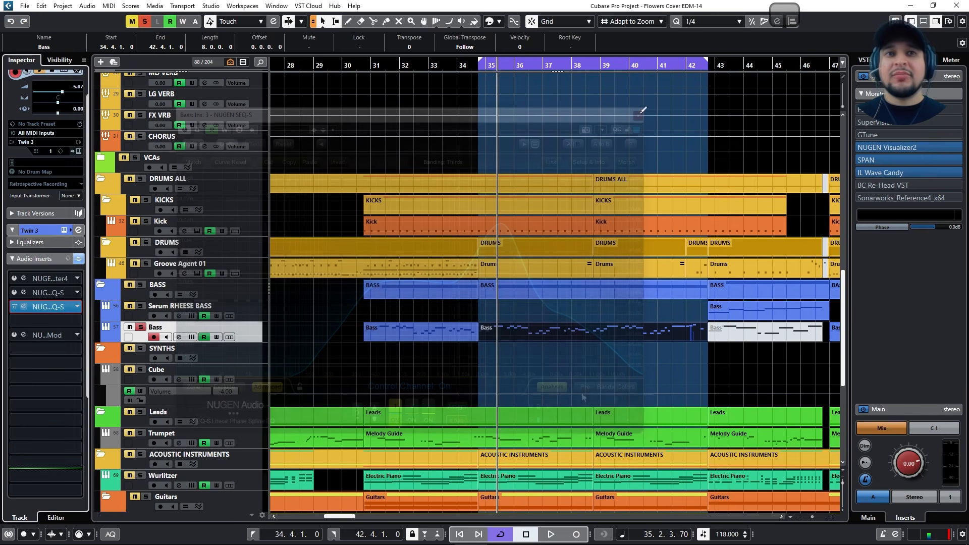
left_click(141, 328)
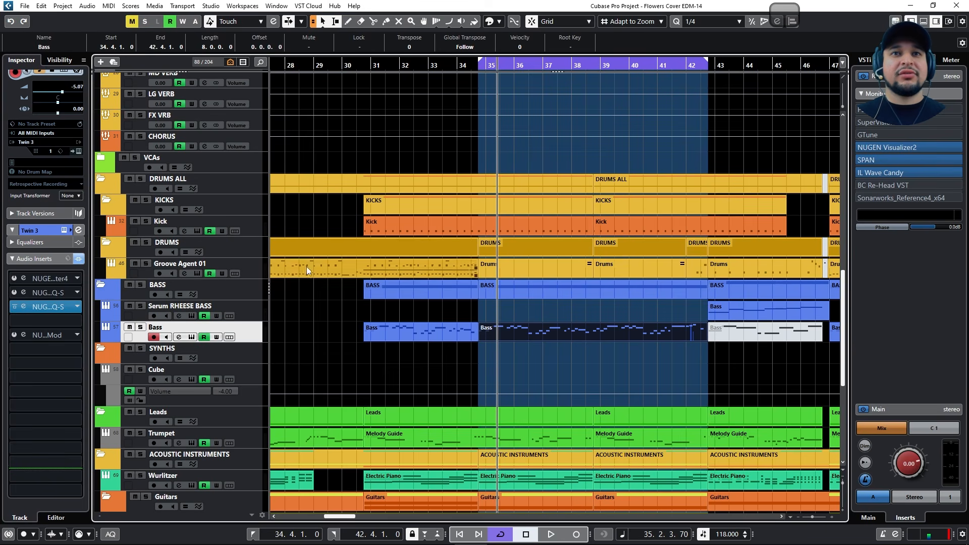
left_click(371, 66)
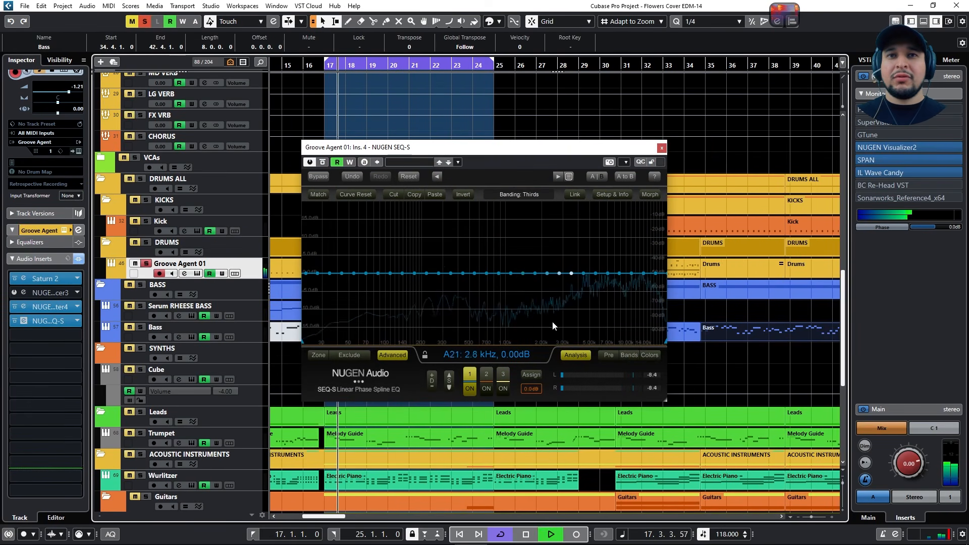
- Stop playback, then enlarge and reposition the SEQ-S window of the Groove Agent 01 track
key("space")
left_click_drag(499, 147, 446, 121)
left_click_drag(610, 375, 752, 472)
left_click_drag(469, 126, 417, 114)
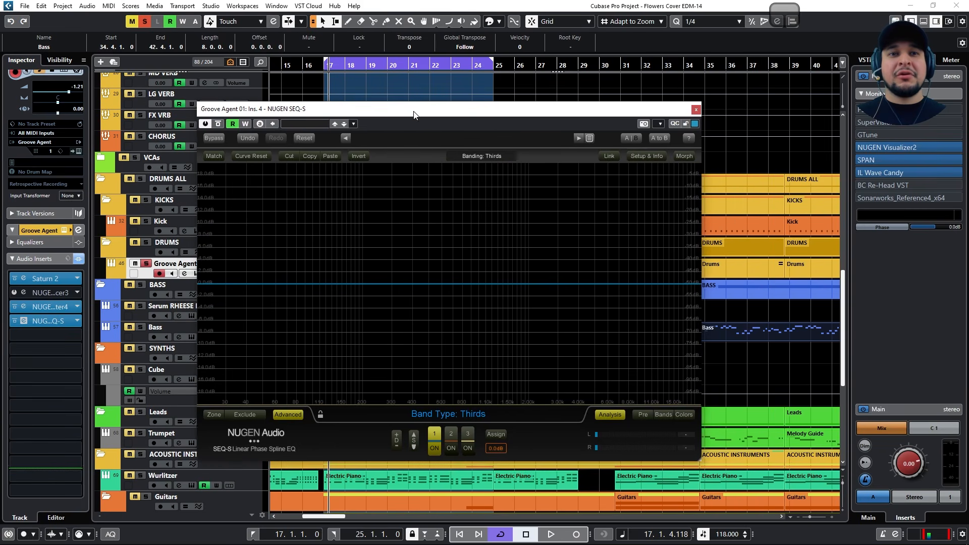
- Select and switch on curve 2 in the Groove Agent 01 SEQ-S and check the curves' channel assignments
left_click(452, 438)
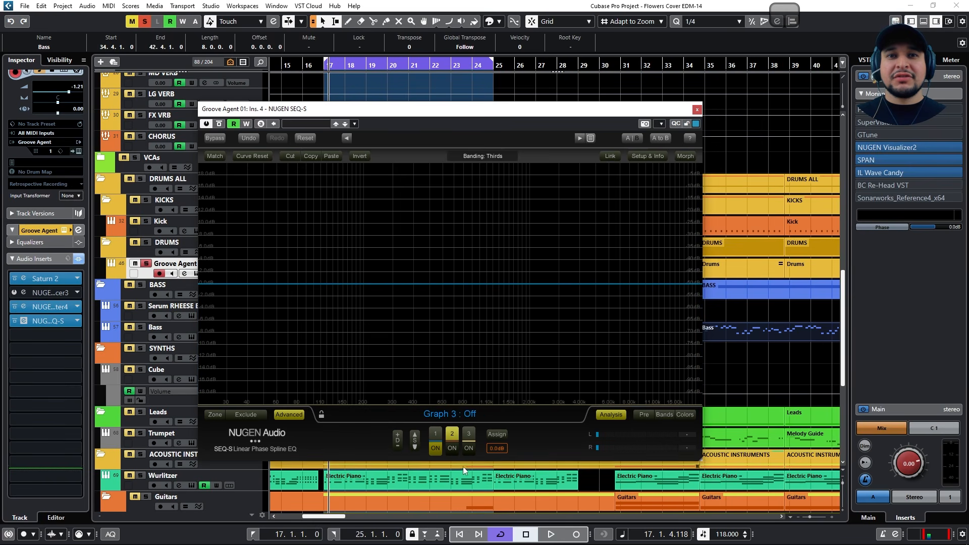
left_click(453, 449)
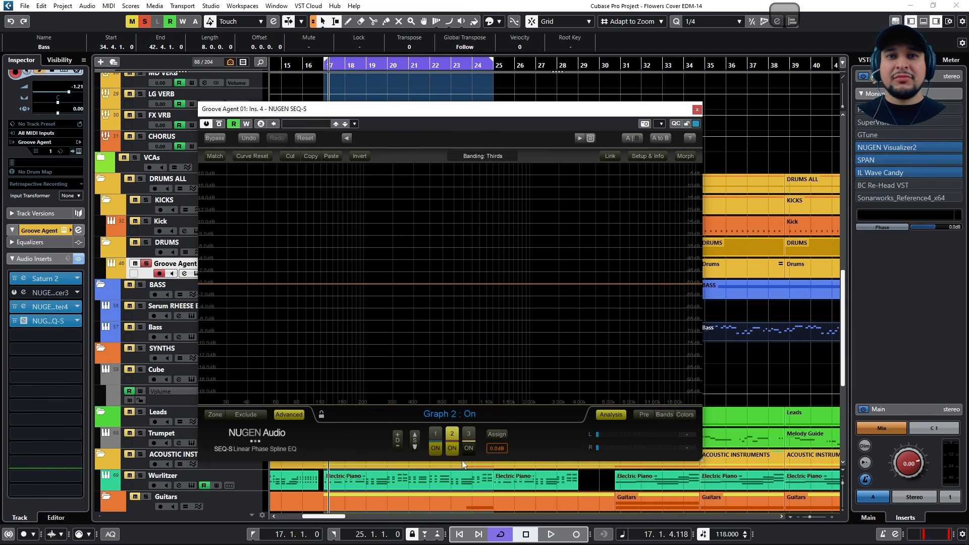
left_click(507, 438)
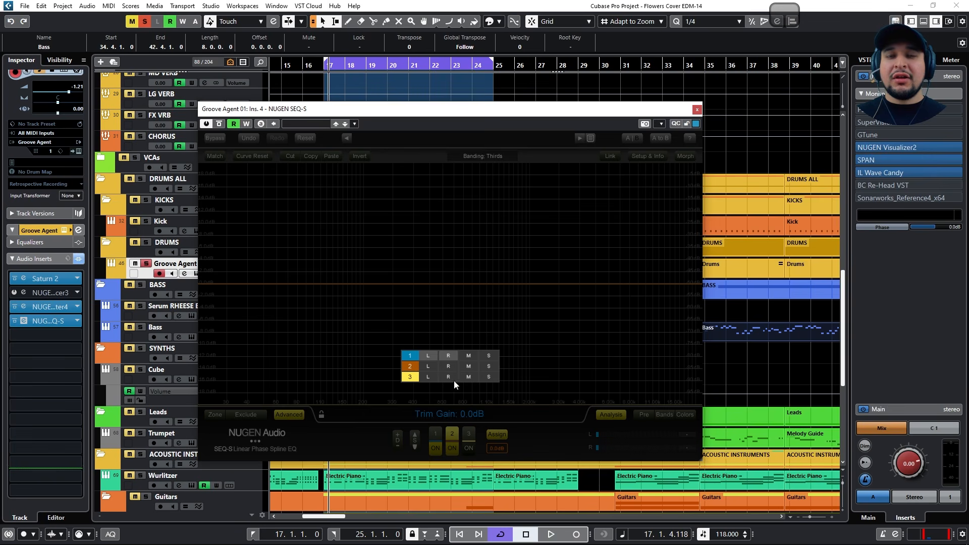
left_click(545, 446)
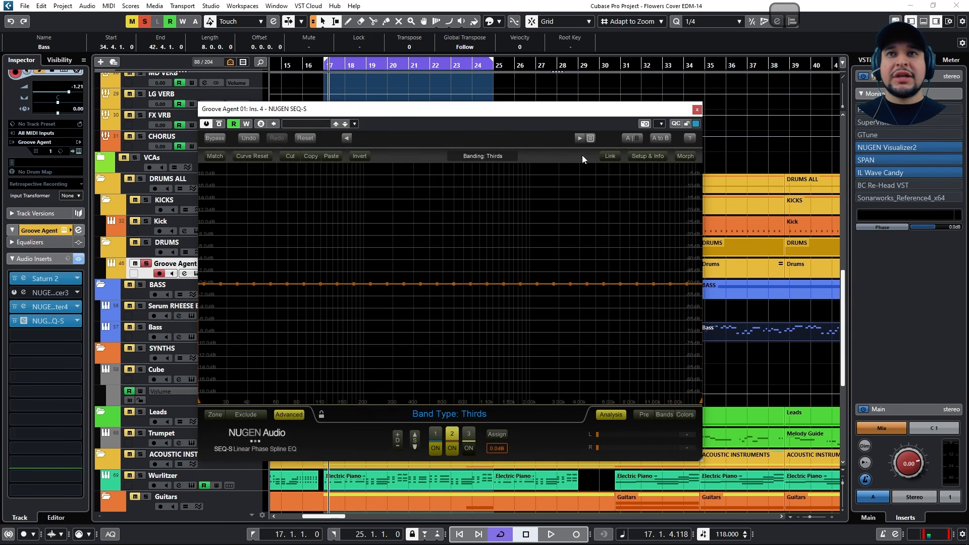
- Draw a gradual high-frequency roll-off on curve 2 from about 277 Hz, and enable Morph with a 5.36 s time base
mouse_move(380, 286)
left_mouse_down()
mouse_move(671, 399)
mouse_move(380, 284)
left_mouse_up()
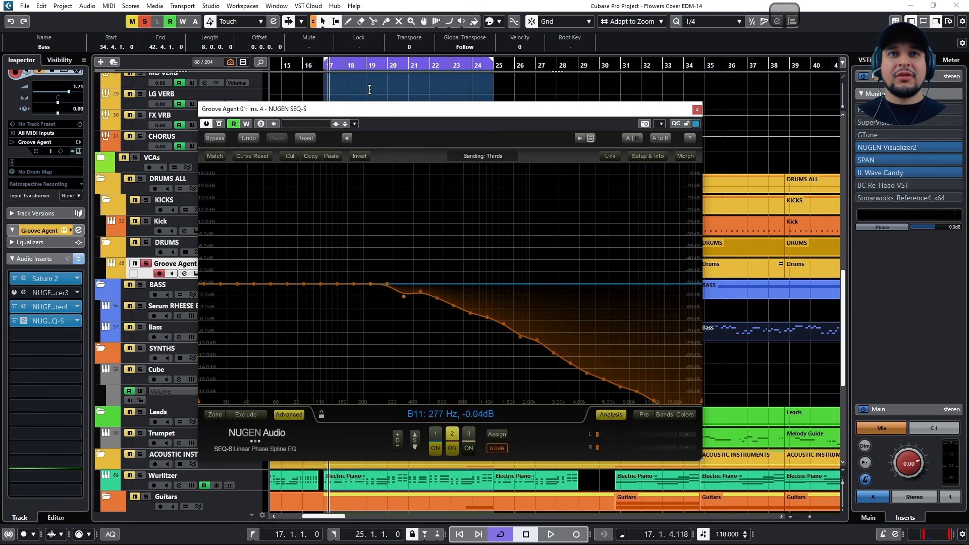
left_click(685, 156)
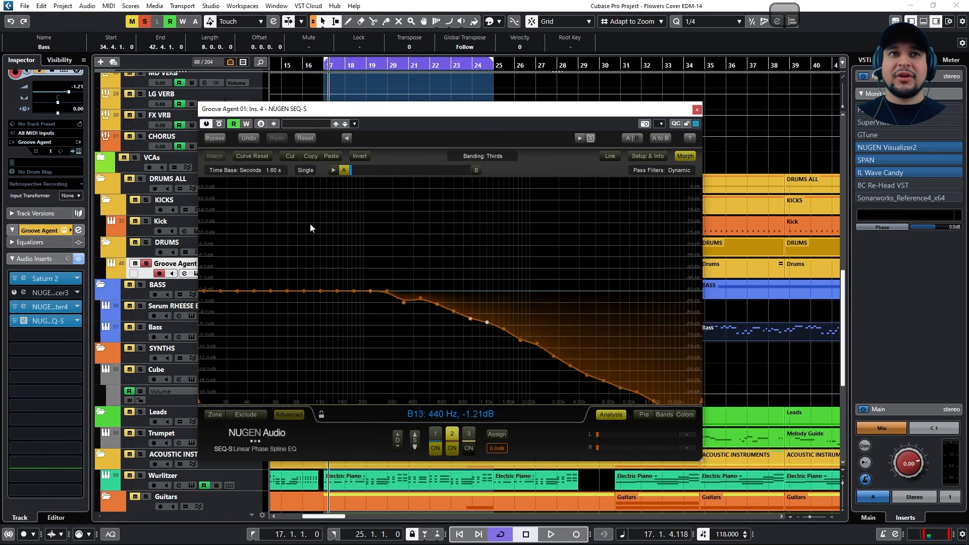
left_click_drag(274, 171, 265, 145)
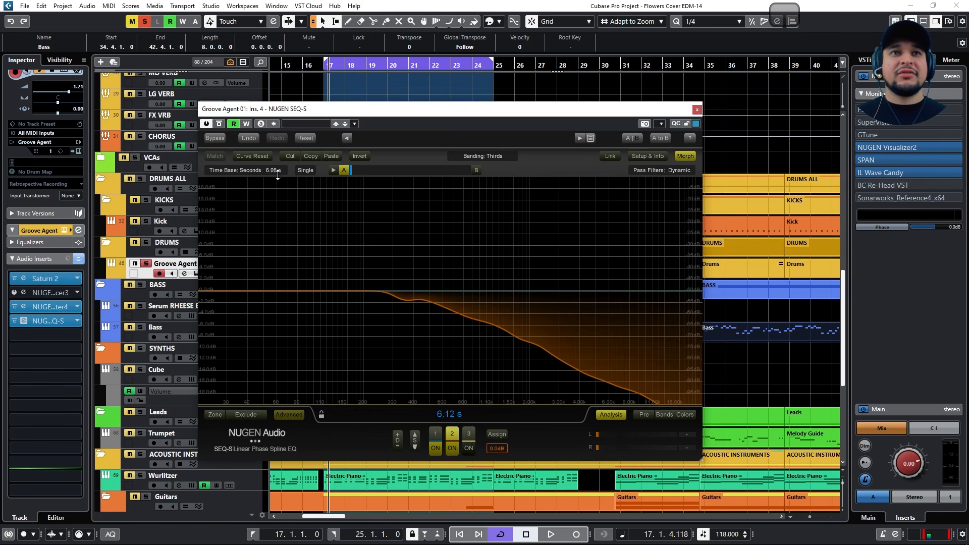
- Play the morph between states A and B during looped drum playback, return to state A, and stop
left_click(333, 171)
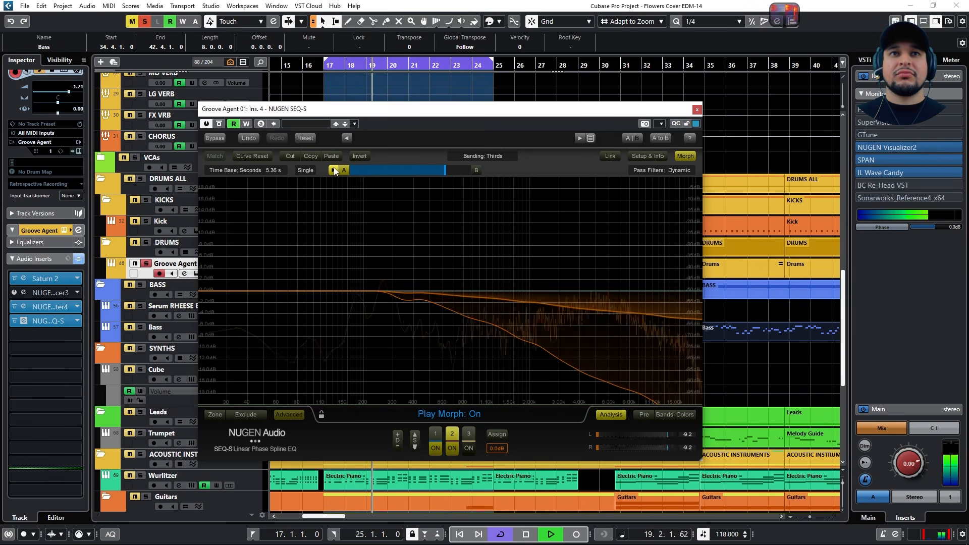
left_click(335, 170)
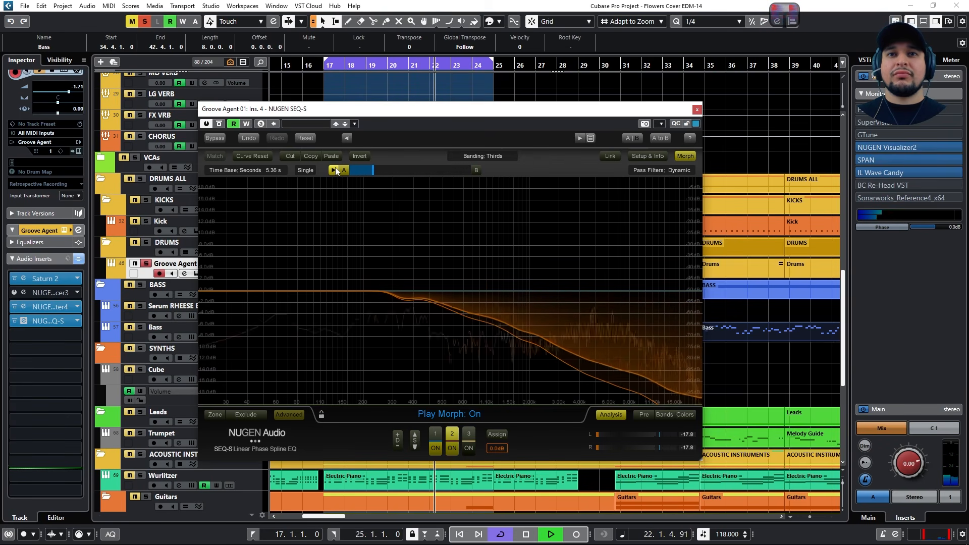
left_click(343, 170)
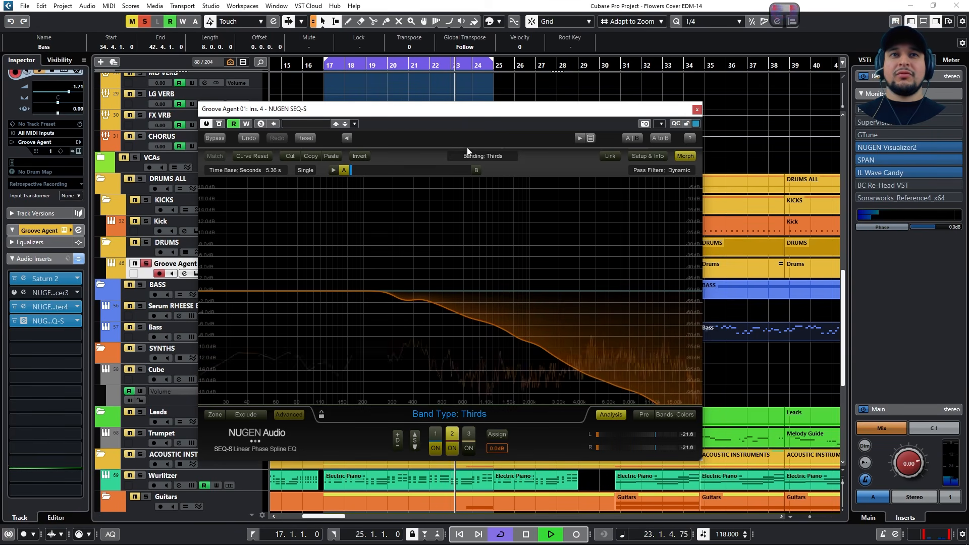
key("space")
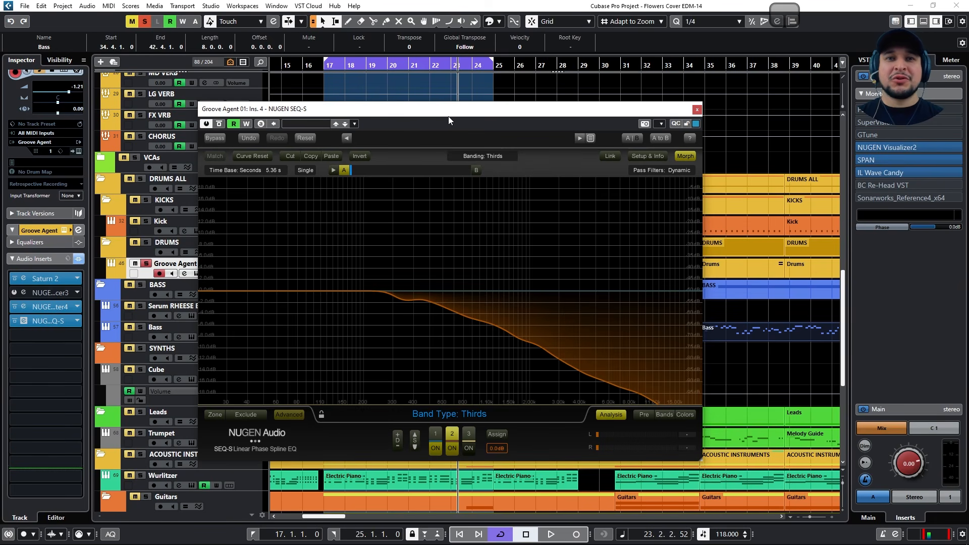
- Draw a stepped, steeper high-frequency cut for state A on the 1 DRUMS SEQ-S and audition its morph
left_click_drag(408, 285, 399, 342)
left_click_drag(453, 310, 450, 338)
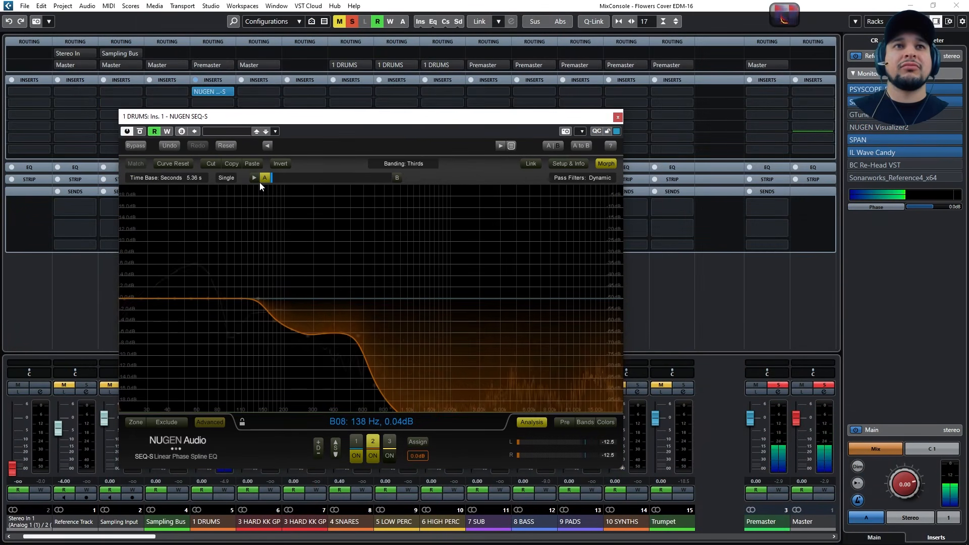
left_click(258, 178)
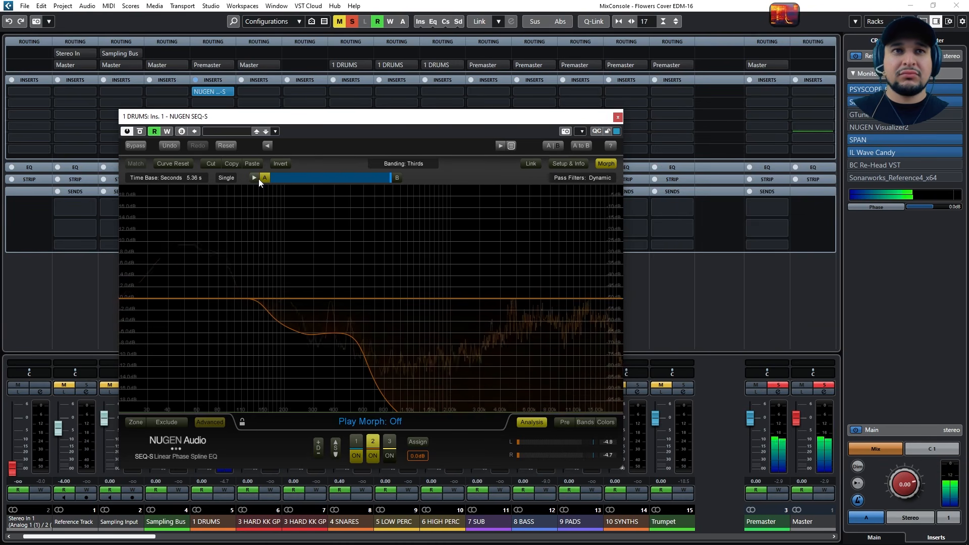
left_click(255, 178)
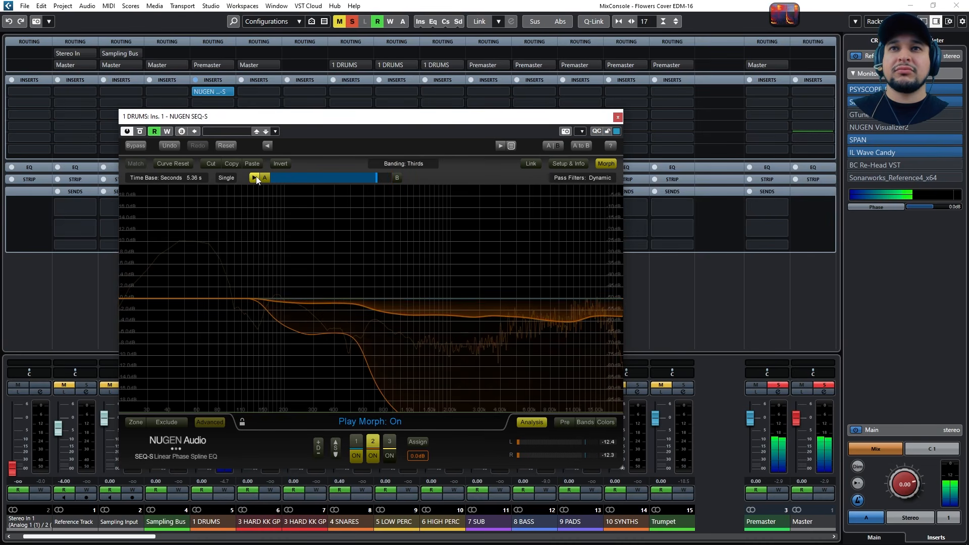
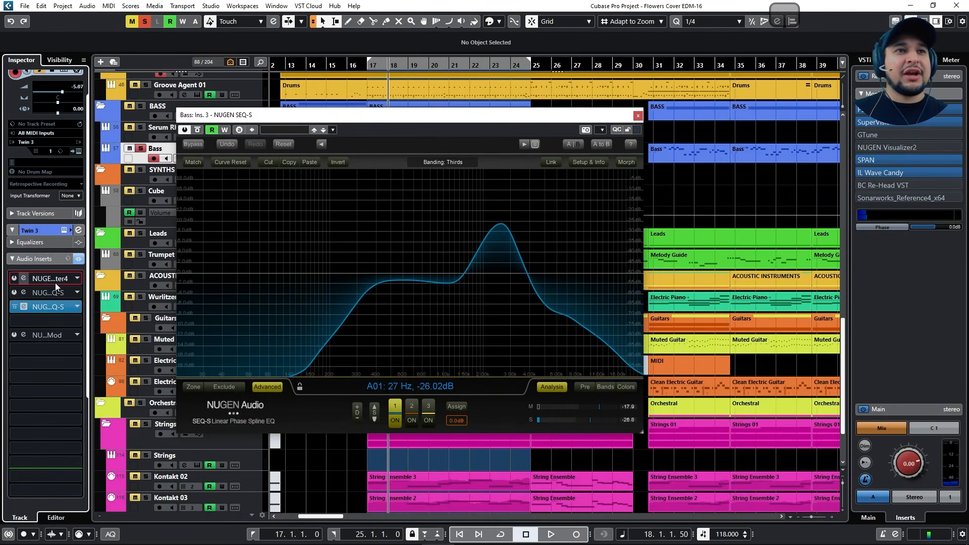
- Review the Bass track's Monofilter and SEQ-S inserts and close their windows
left_click(55, 283)
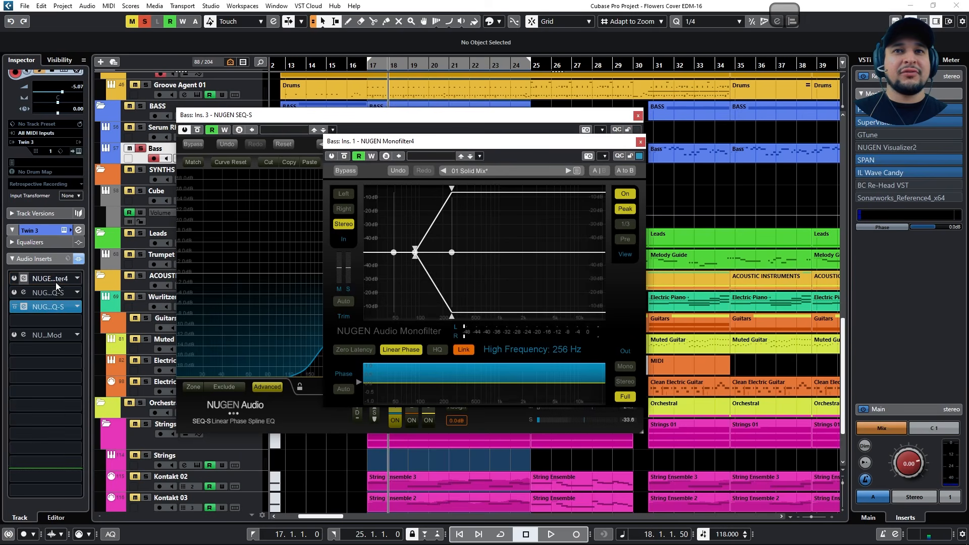
left_click(61, 294)
left_click(61, 294)
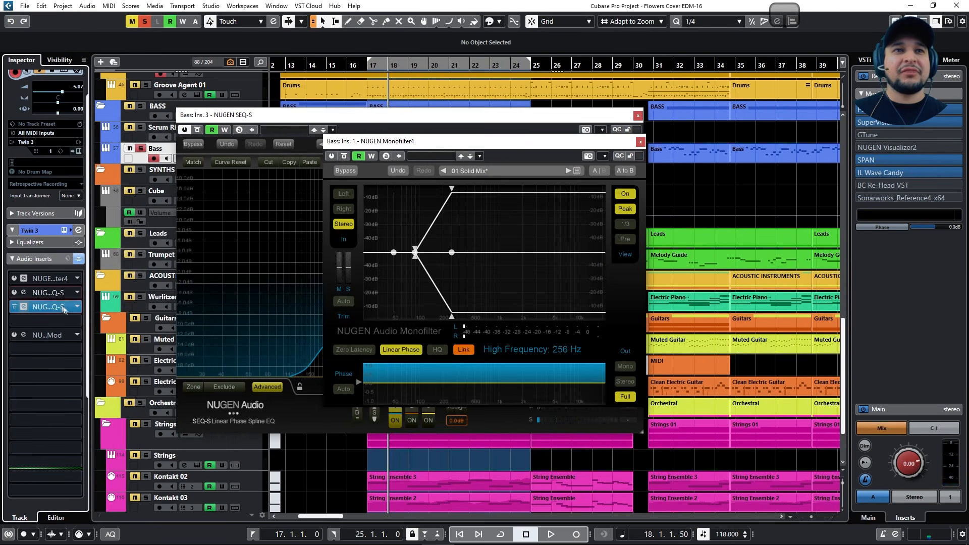
left_click(640, 143)
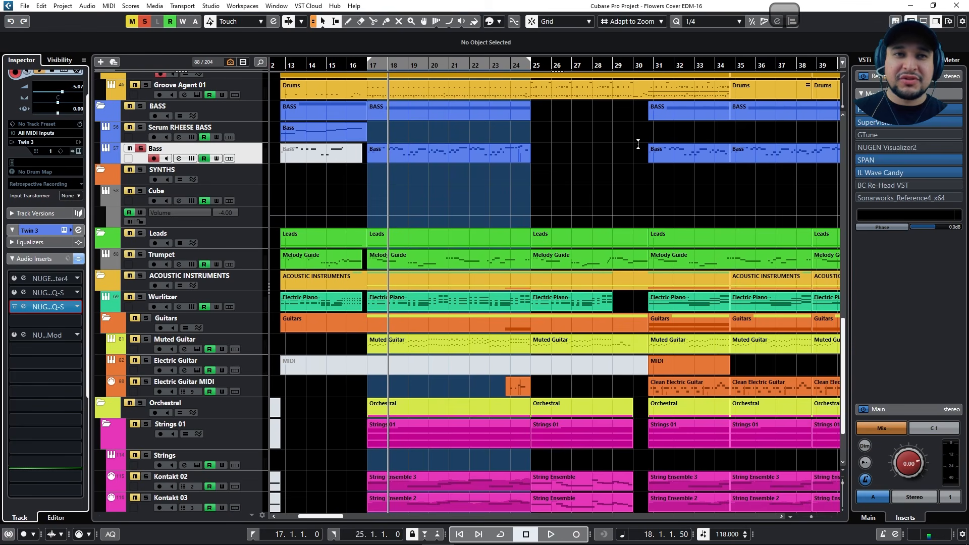
- Deactivate the Bass track's insert 3 SEQ-S, and check the side path's plug-in list in the insert 5 SigMod
left_click(24, 306)
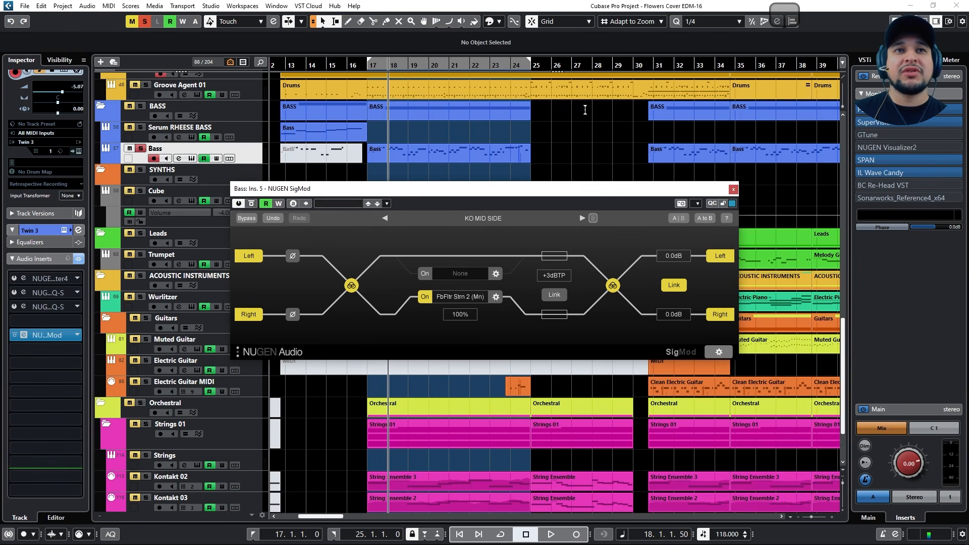
left_click(495, 297)
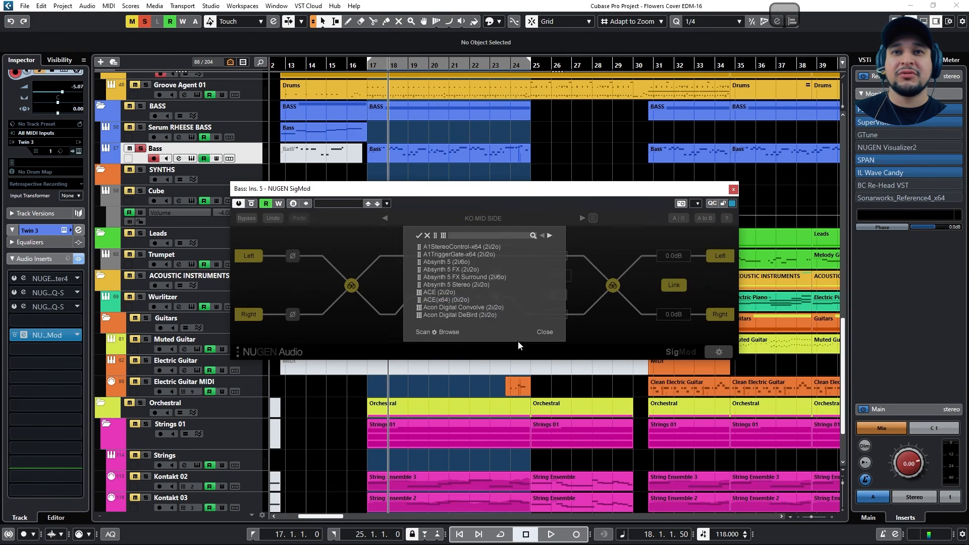
left_click(553, 329)
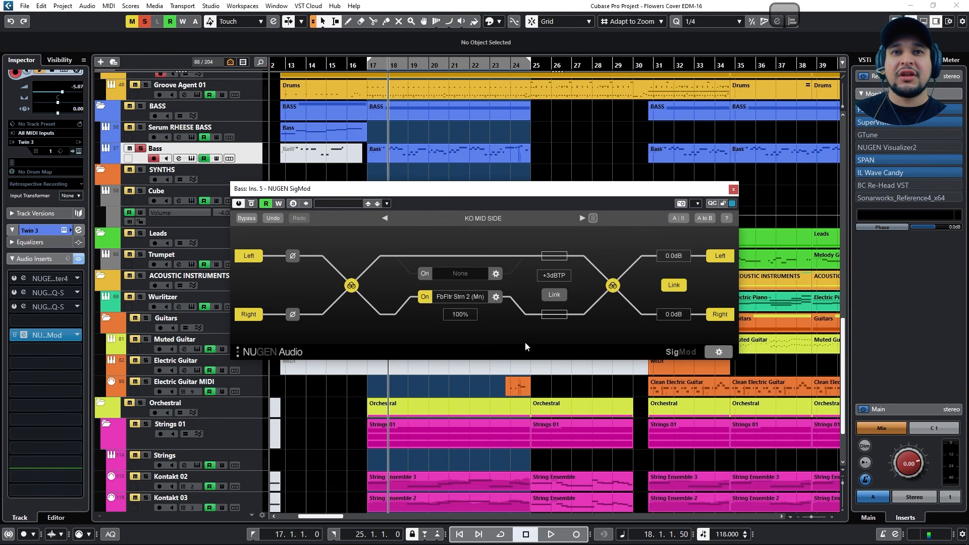
- Open FabFilter Saturn 2 from SigMod's side path and examine the Warm Tape settings of both bands
left_click(453, 301)
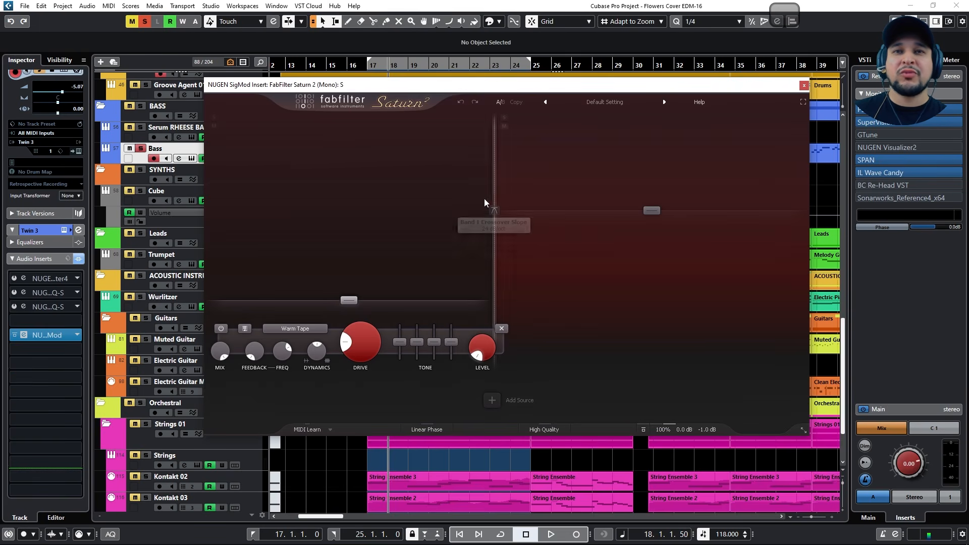
left_click(649, 212)
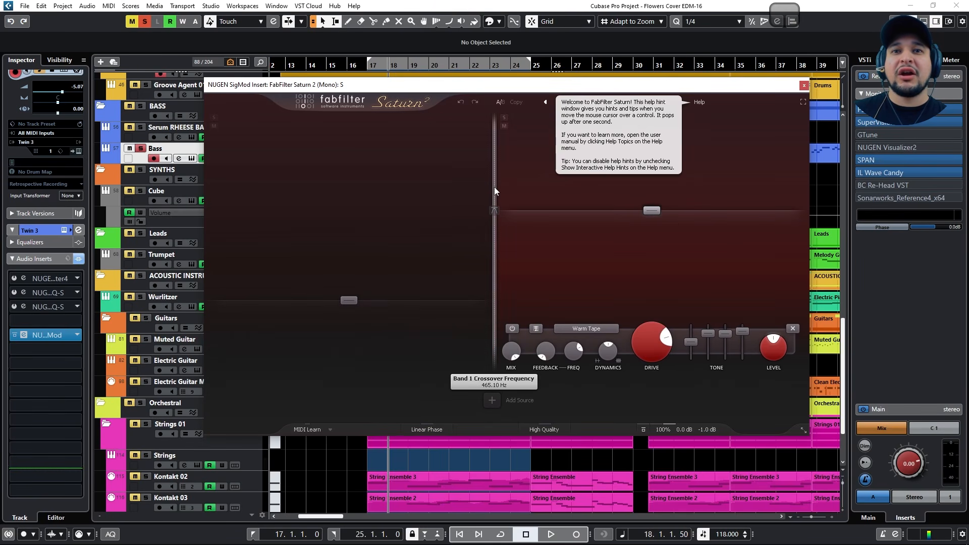
left_click(349, 301)
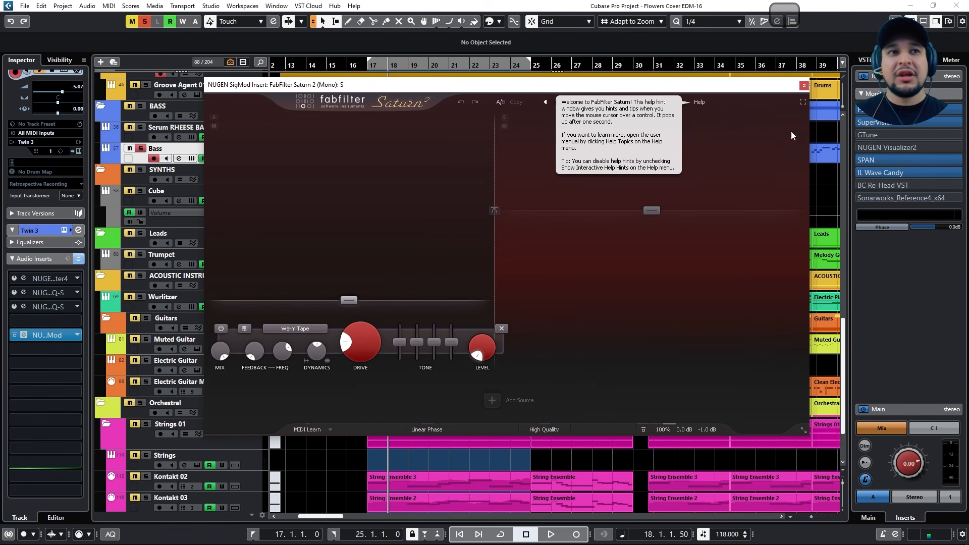
- Move the Saturn 2 window clear of SigMod, play the Bass from bar 17, and deactivate SigMod for comparison
left_click_drag(657, 90, 620, 244)
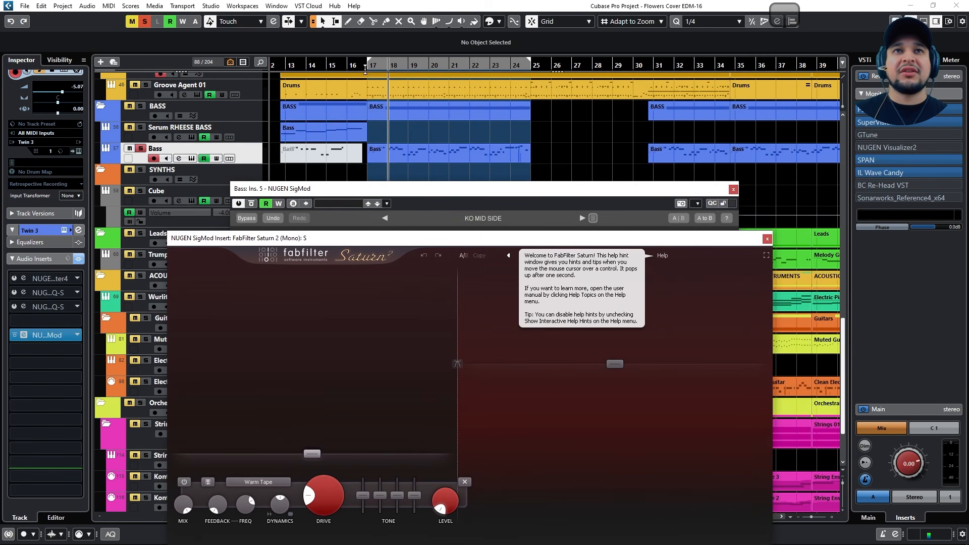
left_click(367, 69)
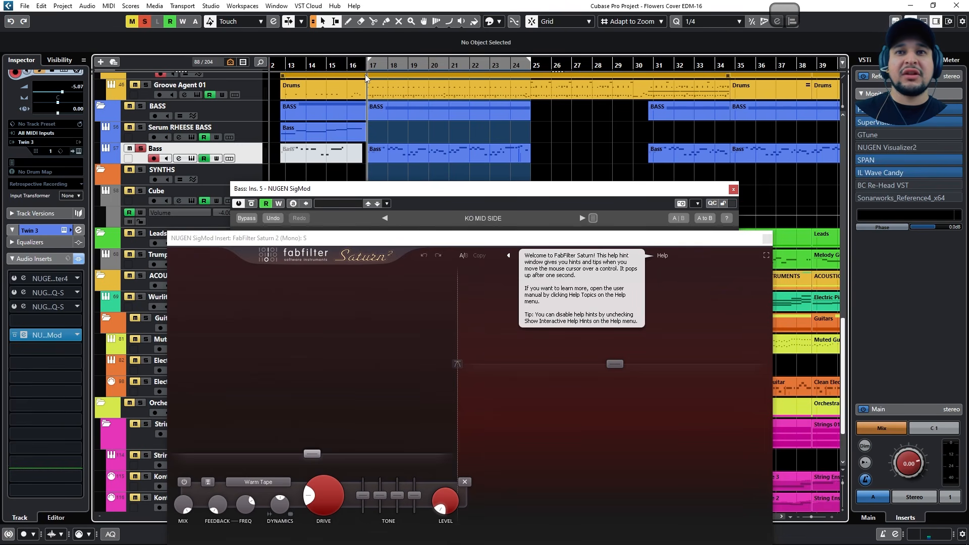
key("space")
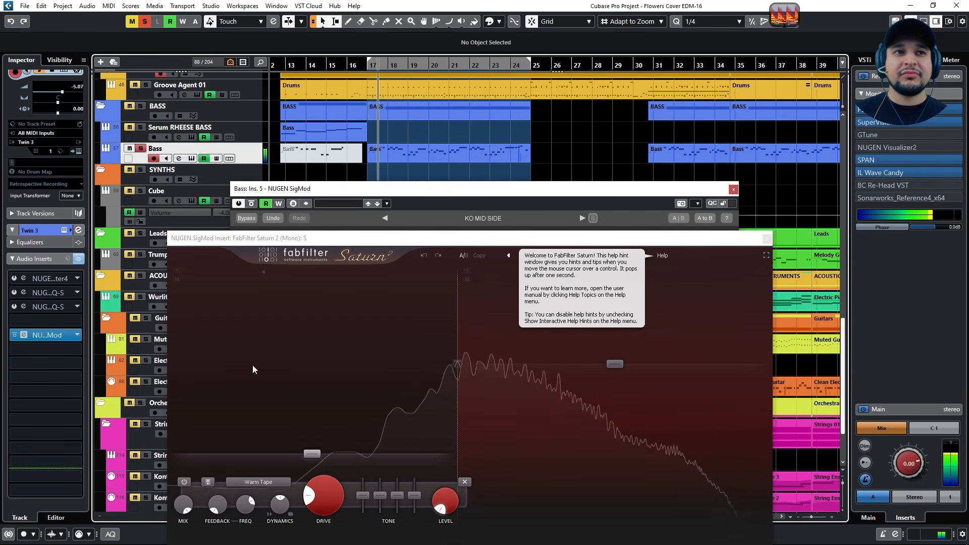
left_click(239, 204)
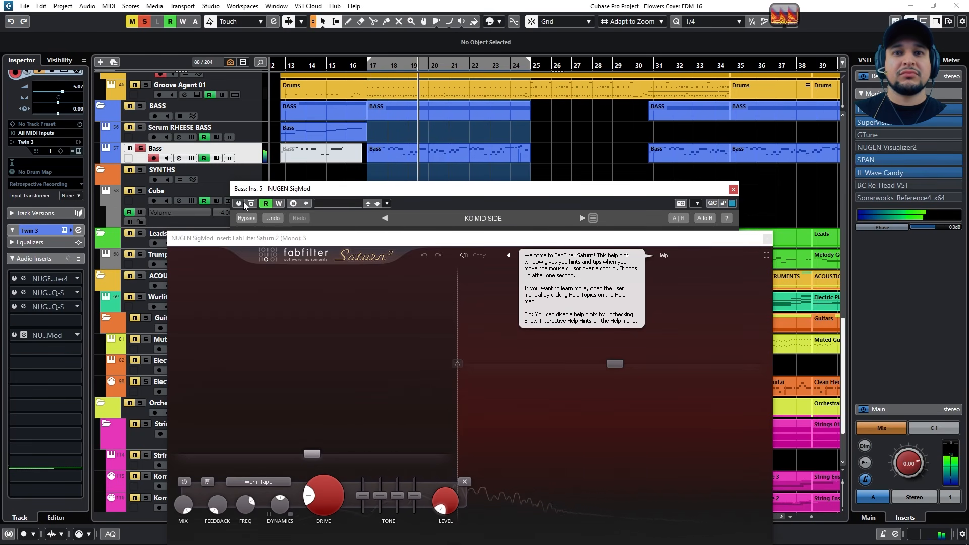
- Reactivate the insert 5 SigMod, close the Saturn 2 window, and stop playback
left_click(240, 204)
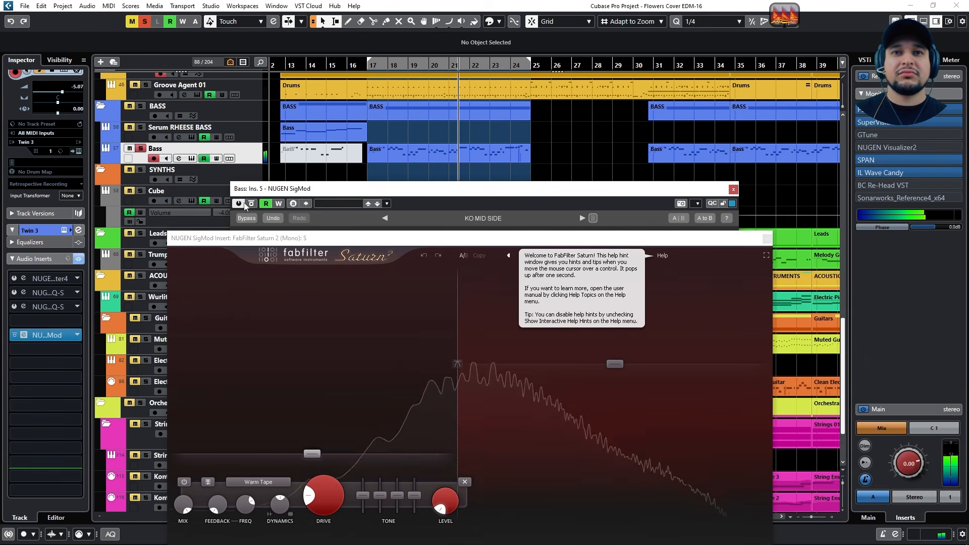
left_click(767, 238)
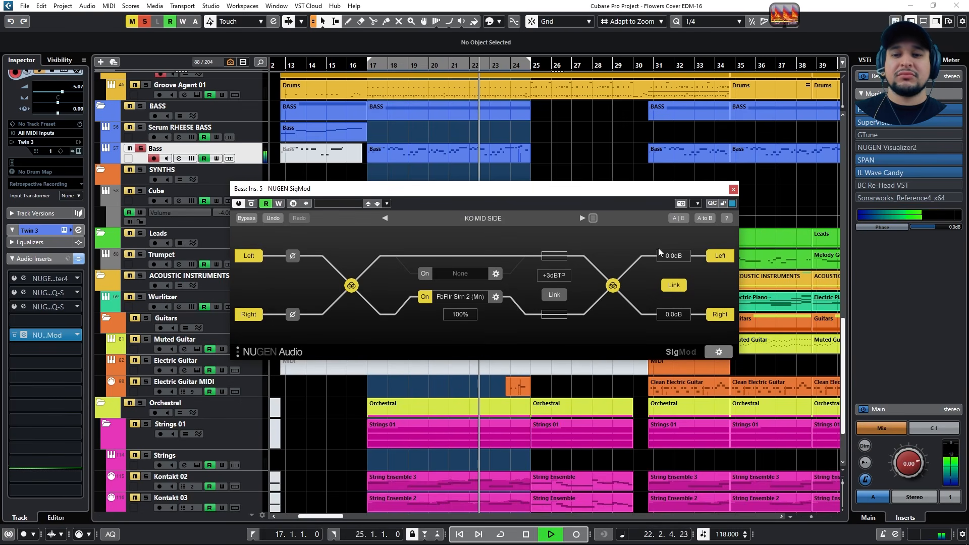
key("space")
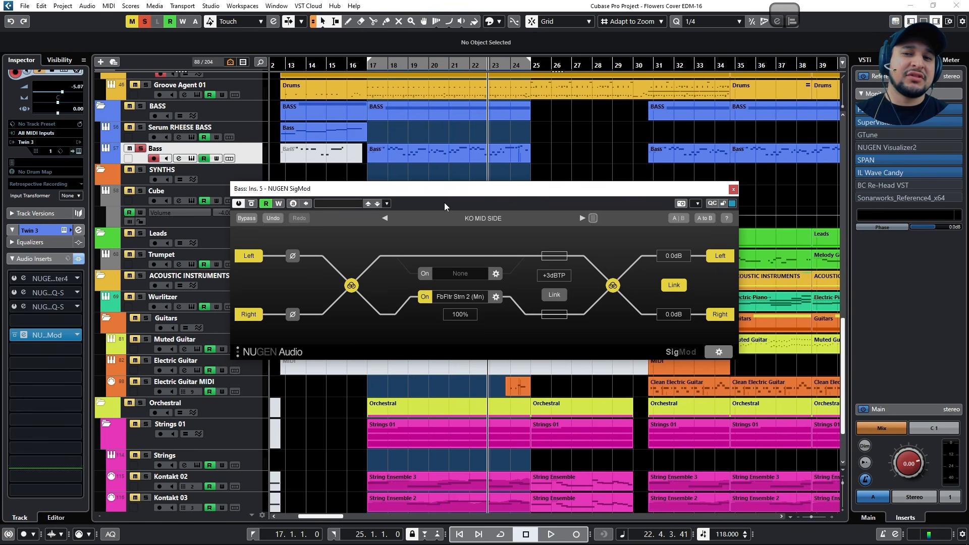
- Deactivate the insert 5 SigMod and load a new NUGEN SigMod in the Bass track's insert 6
left_click(14, 336, "alt")
left_click(32, 347)
type("sigmod")
key("Return")
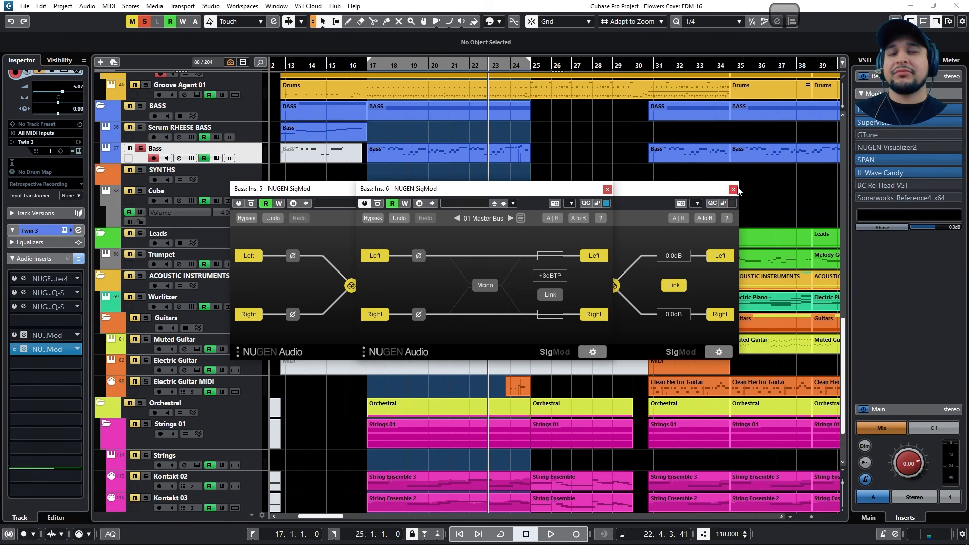
- Arrange the insert 5 and insert 6 SigMod windows apart so both signal chains can be compared
left_click(733, 190)
left_click(24, 335)
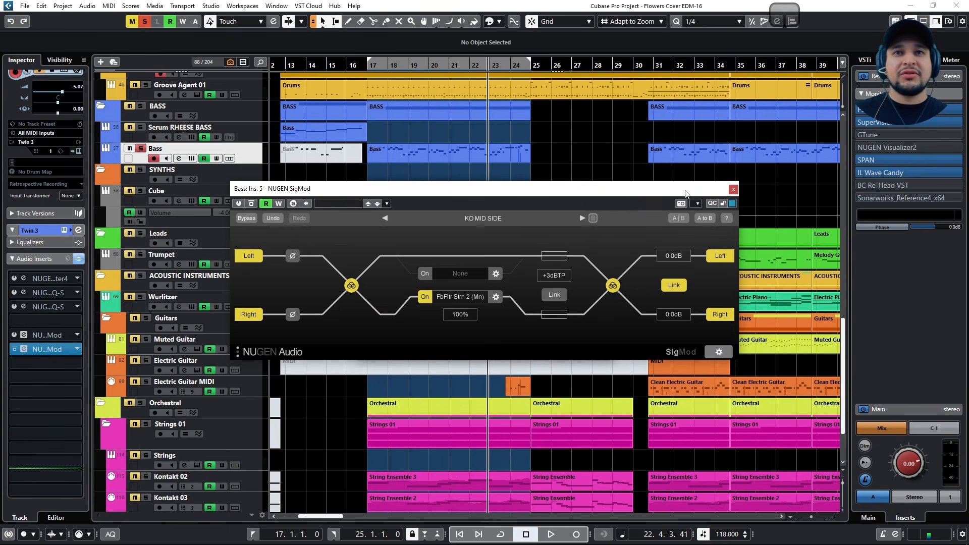
left_click_drag(591, 189, 391, 62)
left_click(564, 193)
left_click_drag(563, 193, 512, 266)
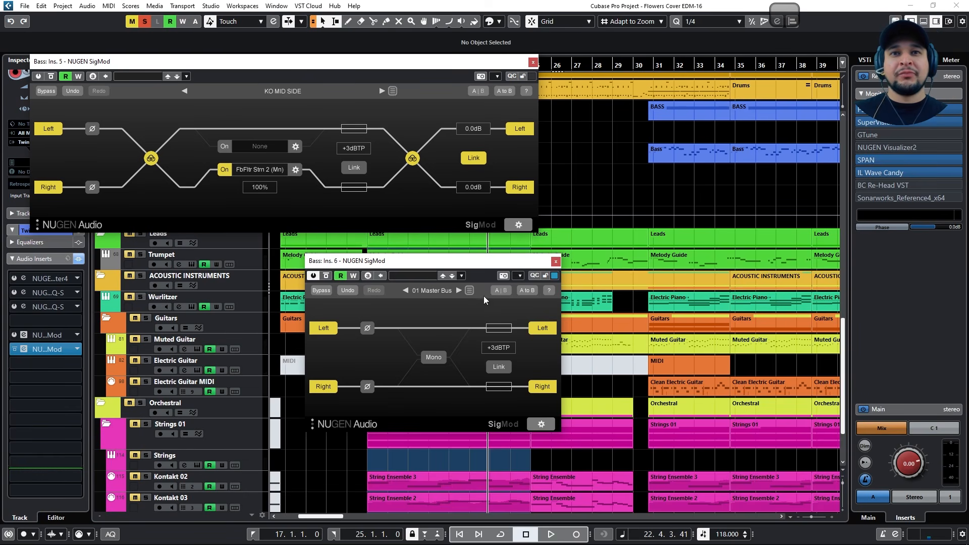
- Load the user preset KO MID SIDE in the insert 6 SigMod and reposition its window
left_click(469, 290)
left_click(348, 336)
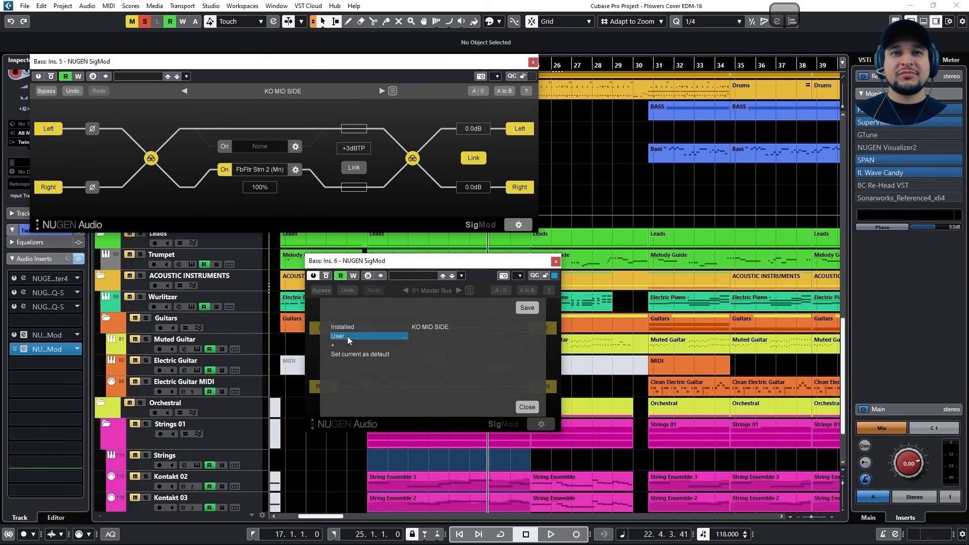
left_click(430, 326)
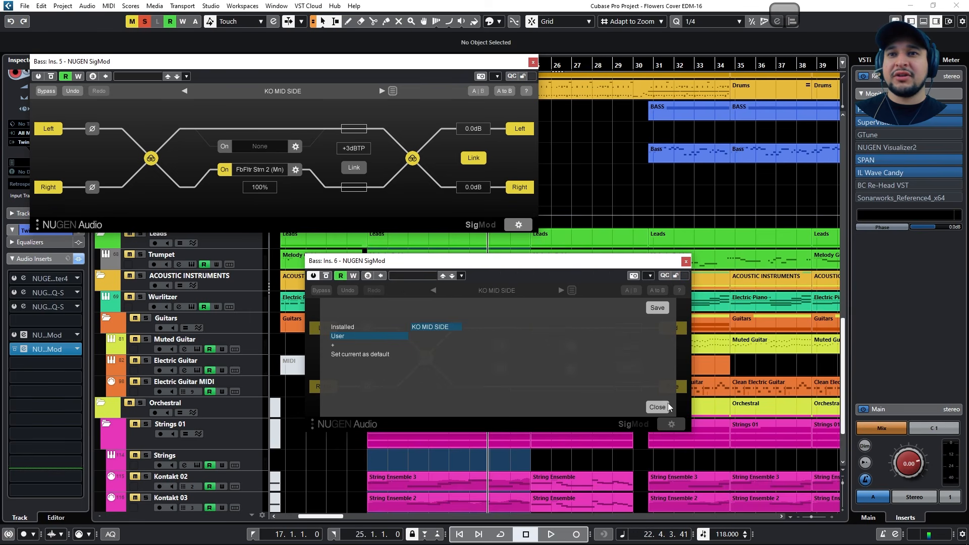
left_click(663, 402)
left_click_drag(507, 261, 436, 261)
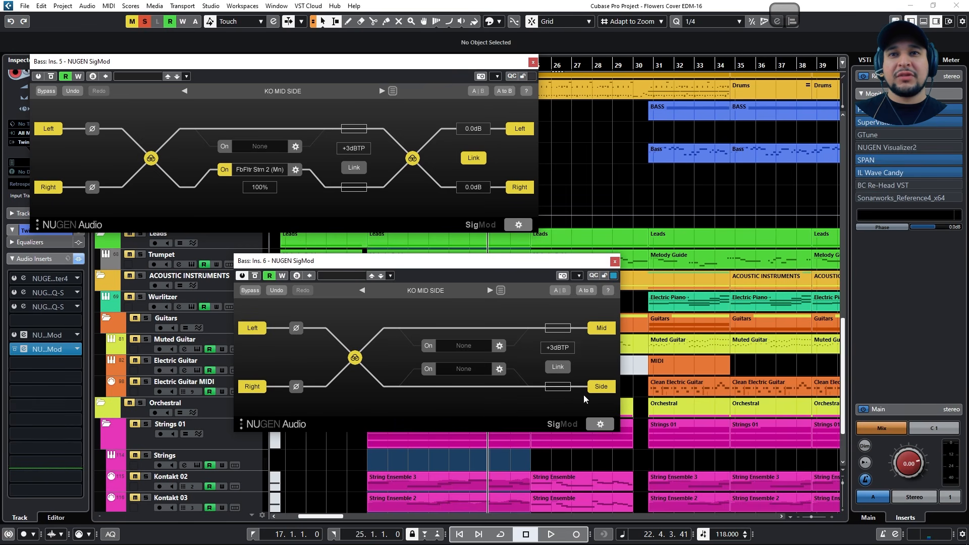
- Add a second Mid-Side module between the Insert and Protect modules of the insert 6 SigMod, and set Protect to 0 dBTP
left_click(606, 425)
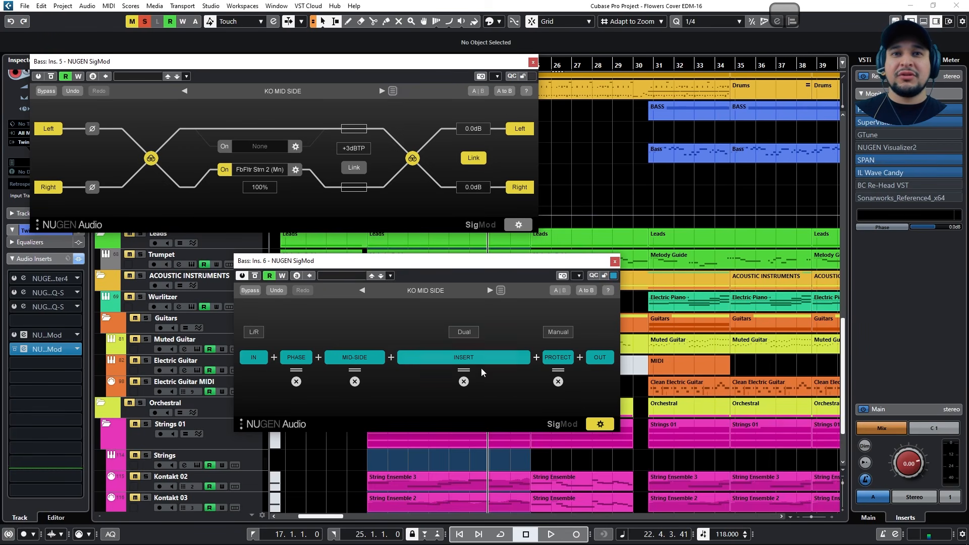
left_click(536, 356)
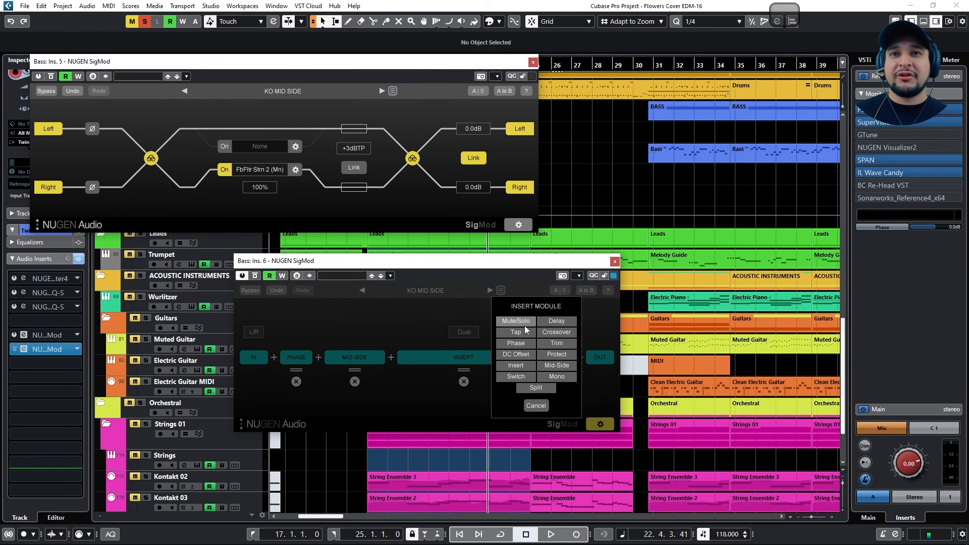
left_click(566, 367)
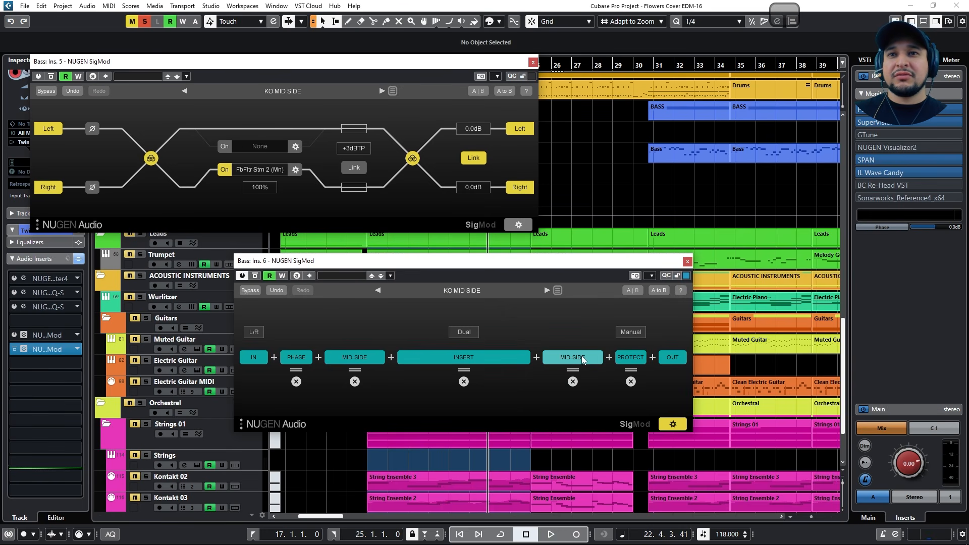
left_click(672, 424)
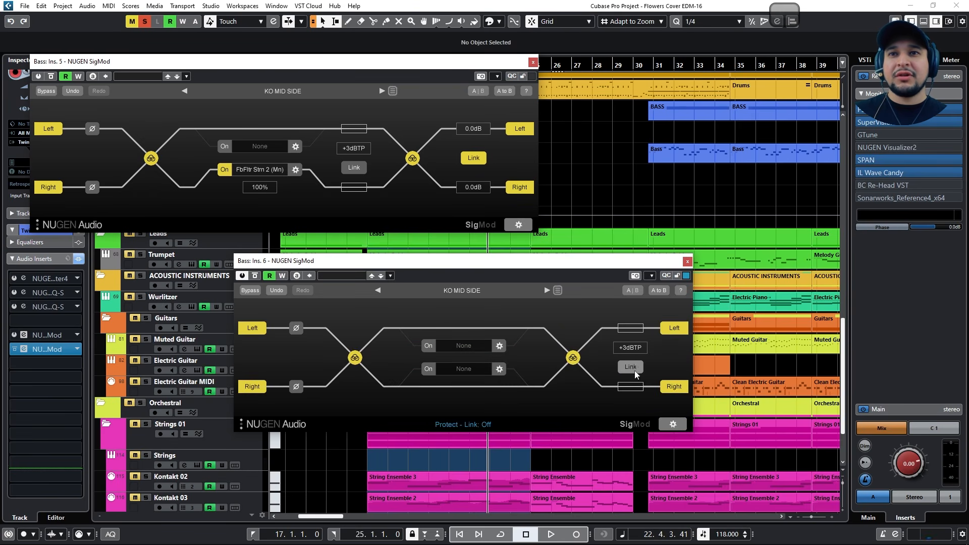
left_click_drag(631, 348, 632, 354)
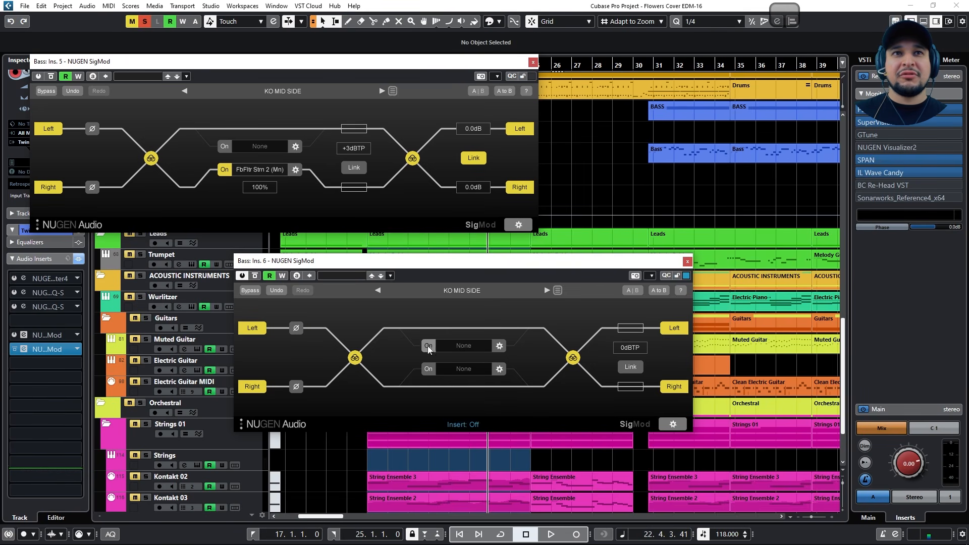
- Enable the side path's plug-in slot in the insert 6 SigMod and load FabFilter Saturn 2 (Mono) into it
left_click(428, 369)
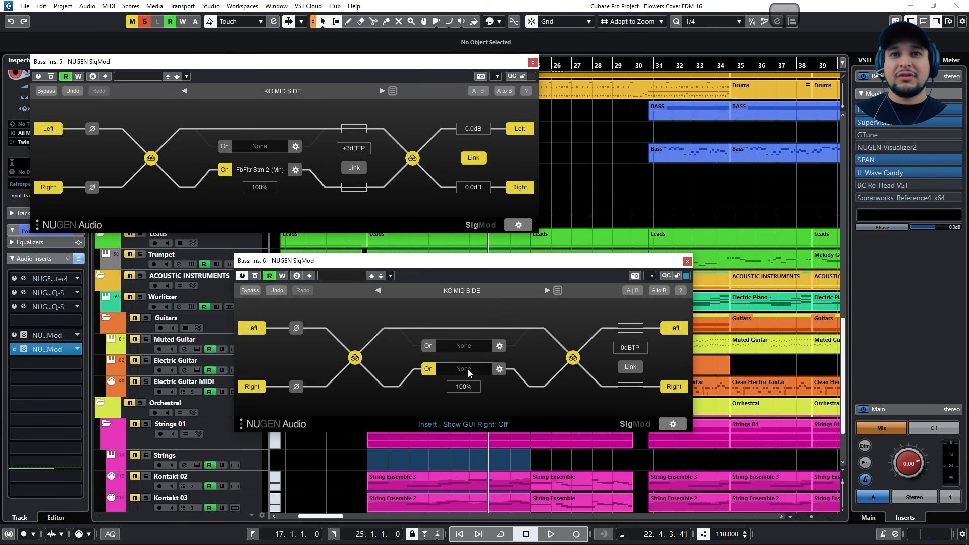
left_click(500, 369)
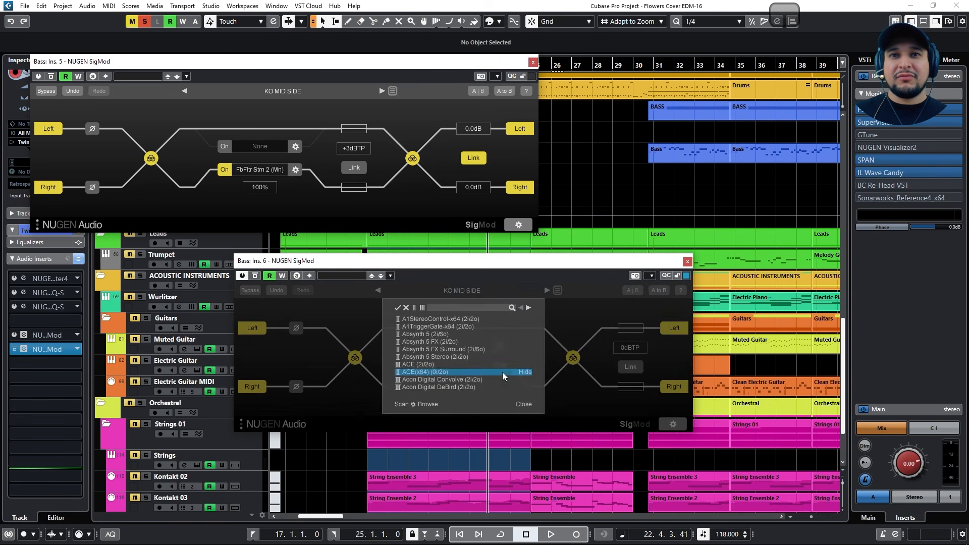
left_click(450, 308)
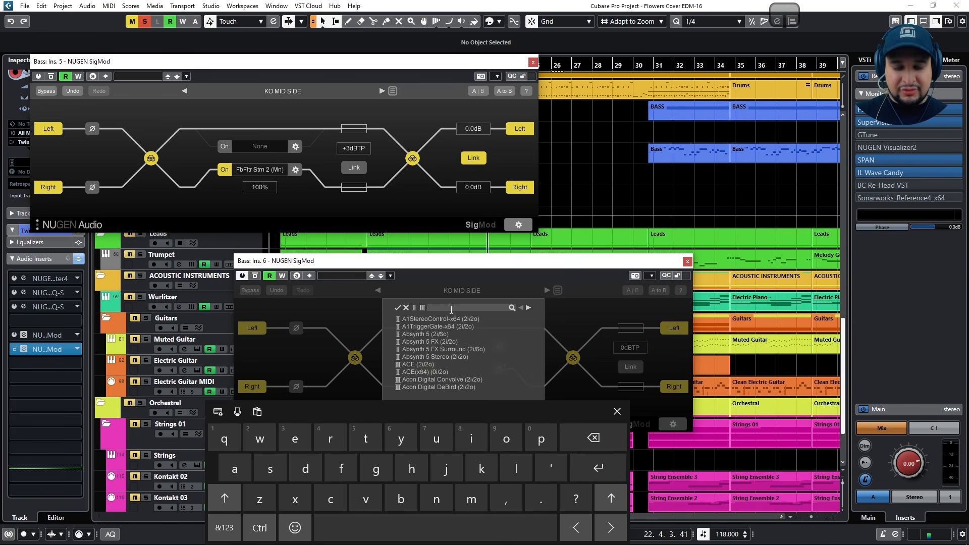
type("sq")
type("turn")
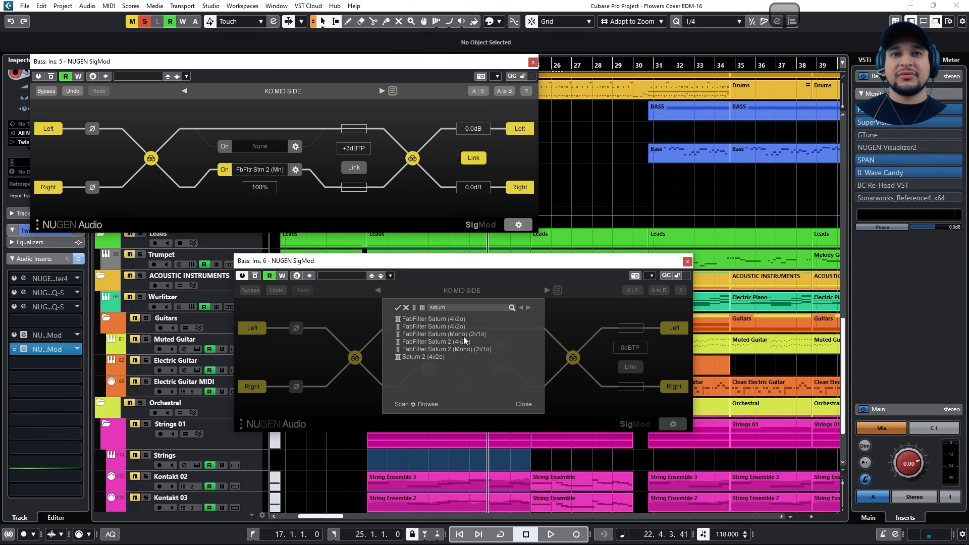
left_click(430, 352)
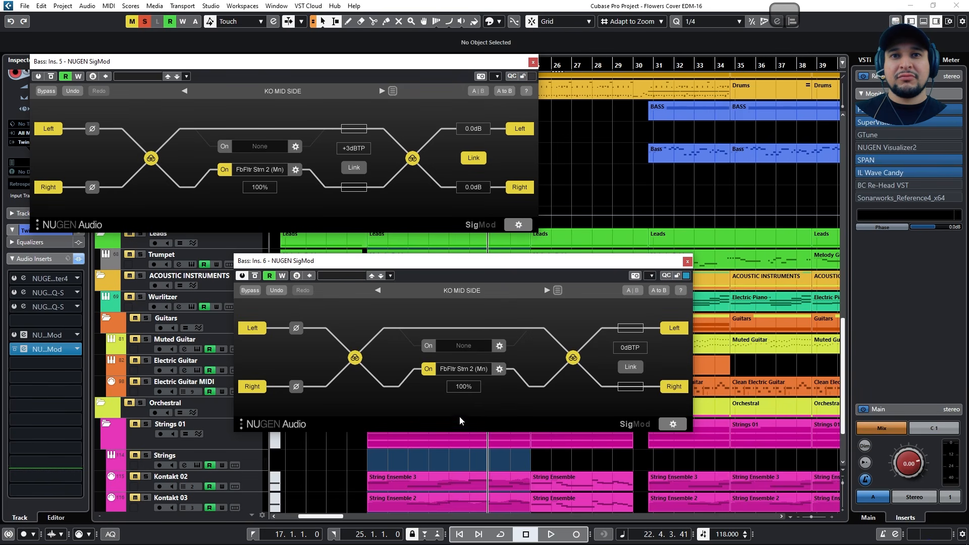
- Open Saturn 2 from the insert 6 SigMod's side path, reposition its window, and close the insert 5 SigMod window
left_click(498, 369)
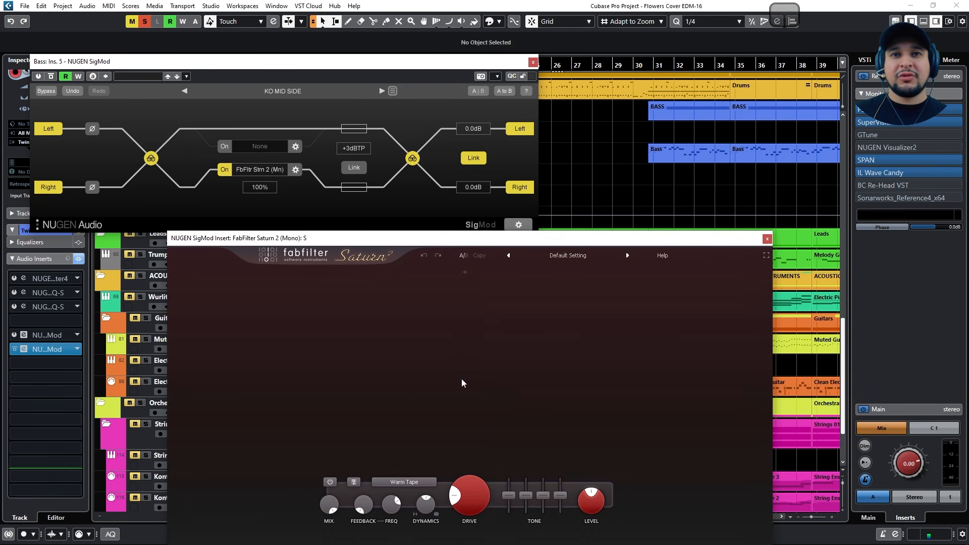
left_click_drag(537, 243, 529, 154)
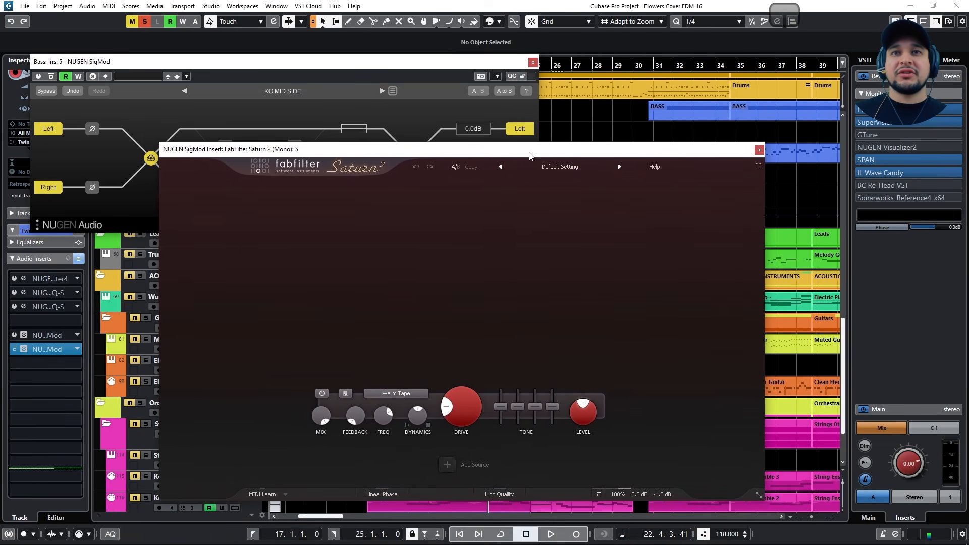
left_click(532, 62)
- Play the Bass in a cycle from bar 17 while raising Saturn 2's Drive almost to maximum, and close its window and stop
left_click(384, 60)
key("KP_1")
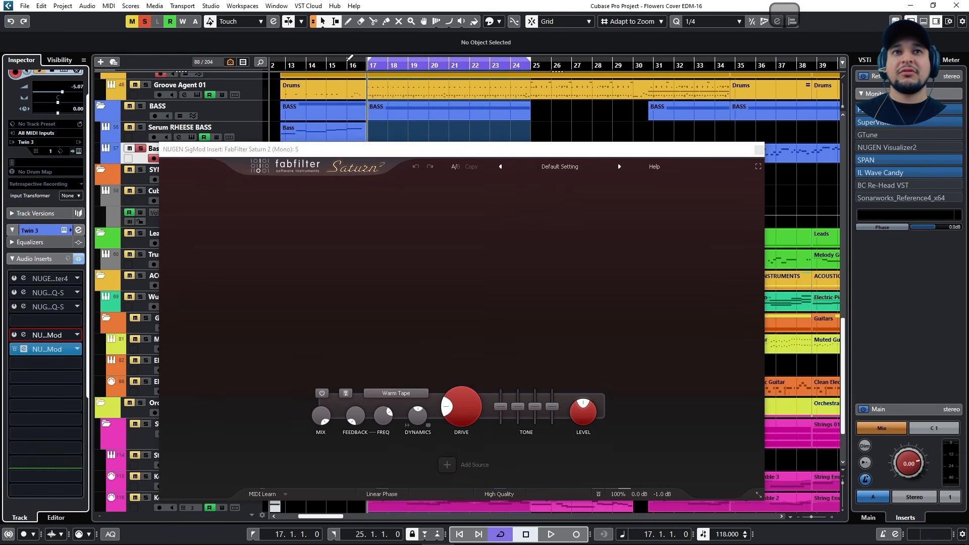
key("space")
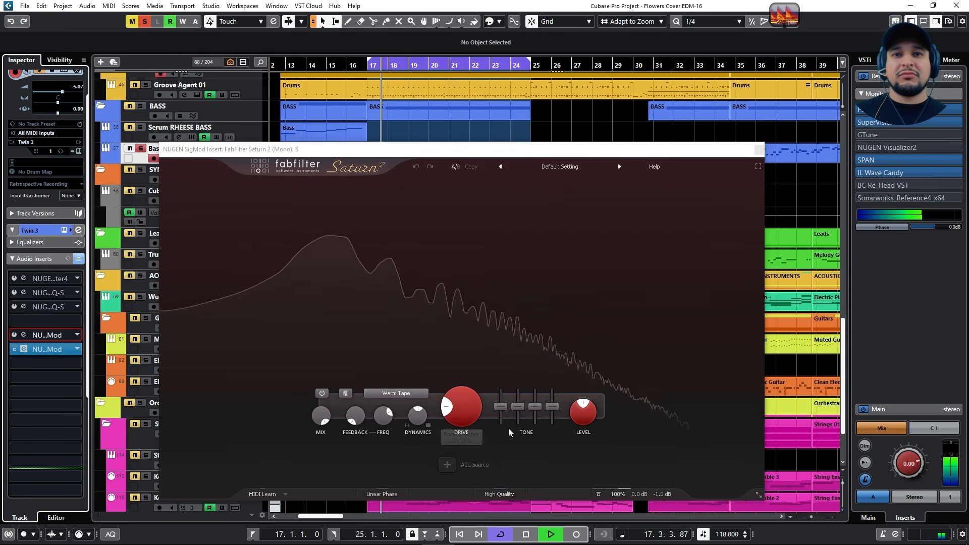
left_click_drag(459, 414, 474, 235)
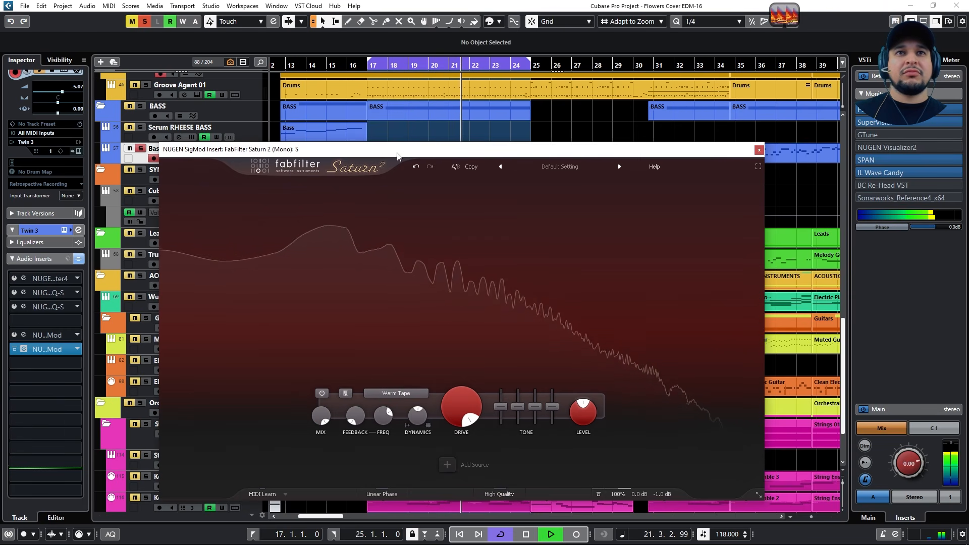
left_click(759, 151)
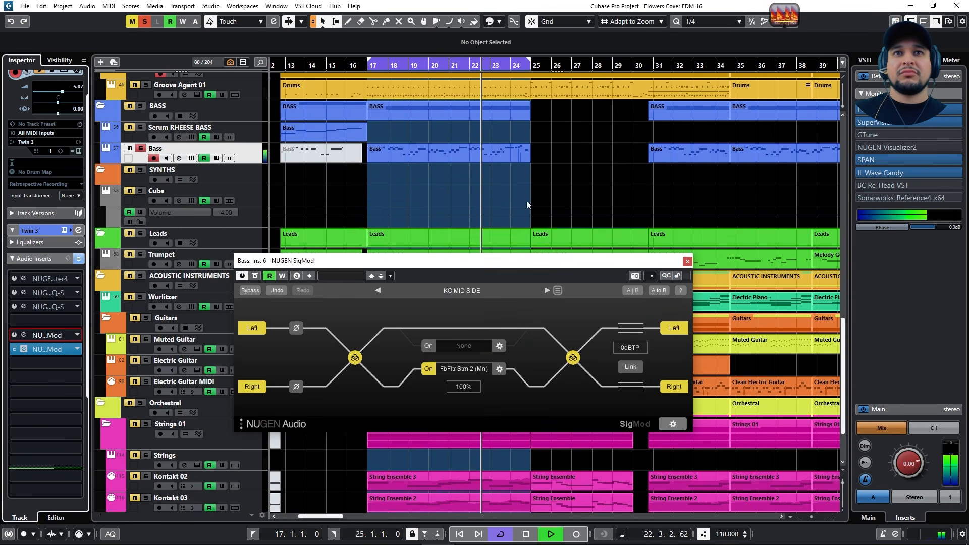
key("space")
- Load Voxengo MSED in the Bass track's insert 8 and mute its side channel
left_click(56, 379)
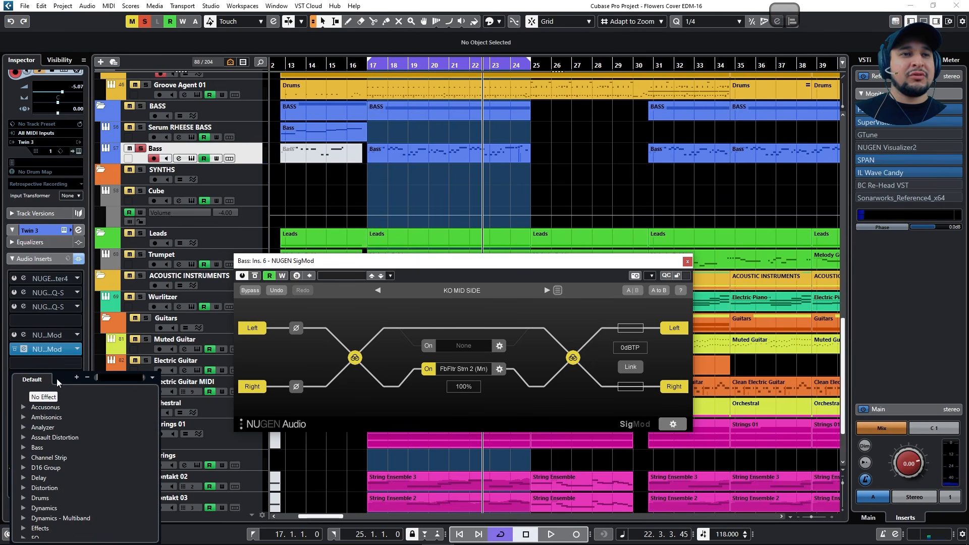
type("msed")
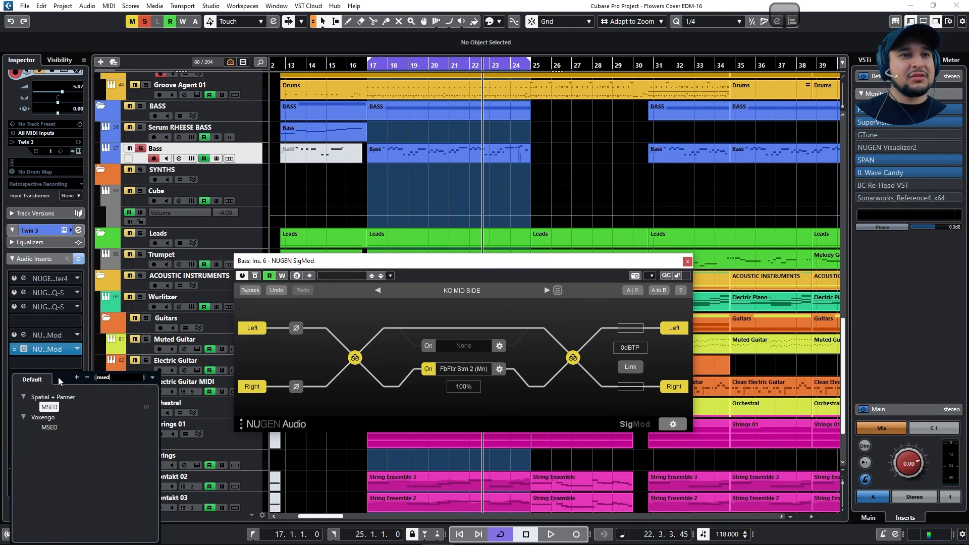
left_click(44, 406)
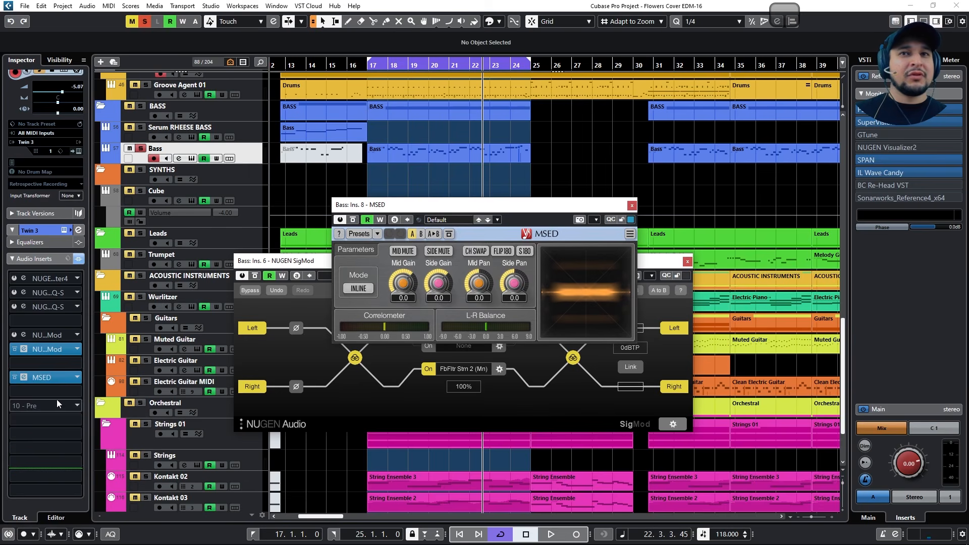
left_click(438, 251)
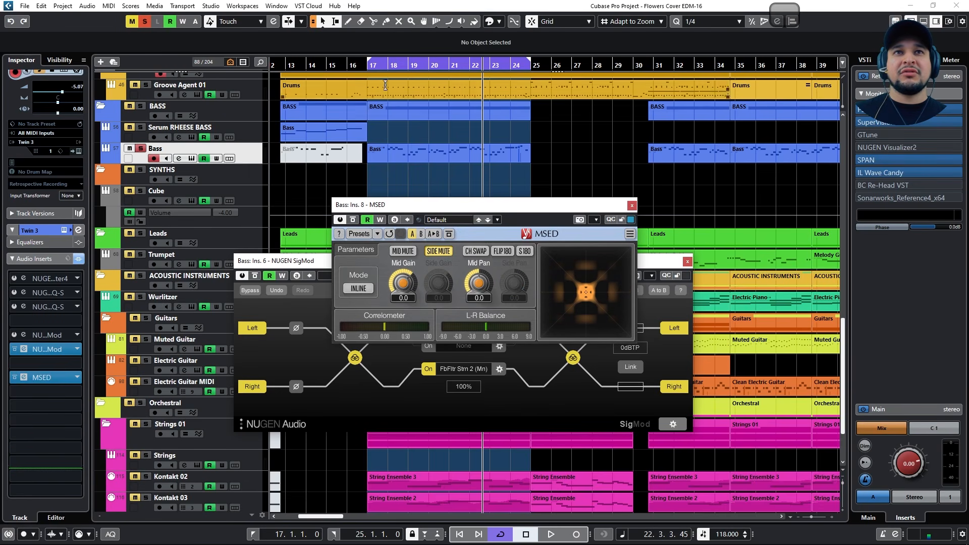
- Play the Bass from bar 17 and toggle the insert 6 SigMod's bypass to compare the mid signal alone
left_click(368, 66)
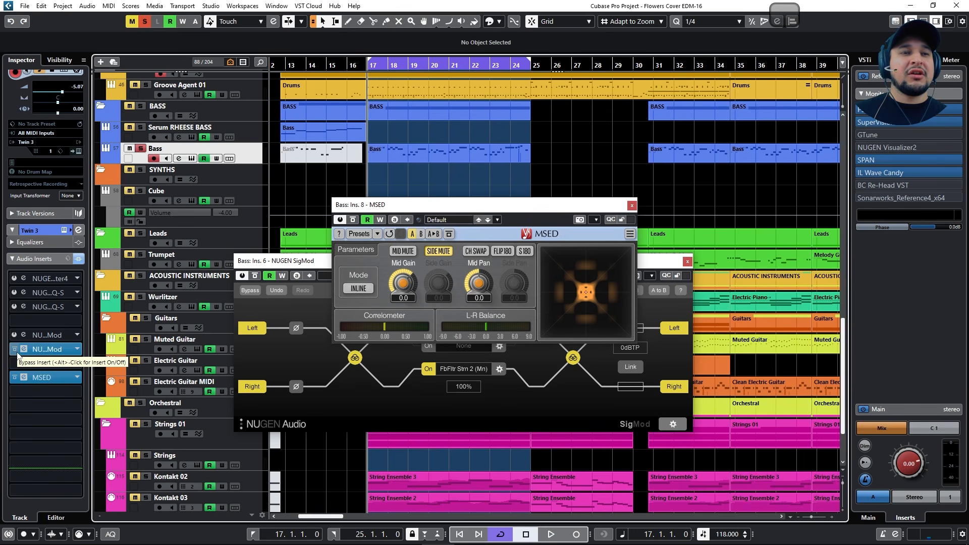
key("space")
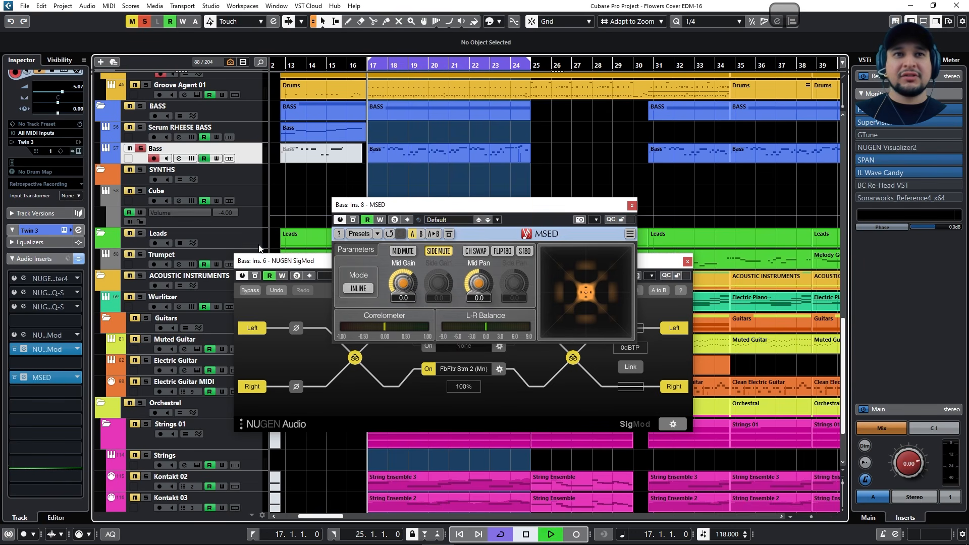
left_click(14, 349)
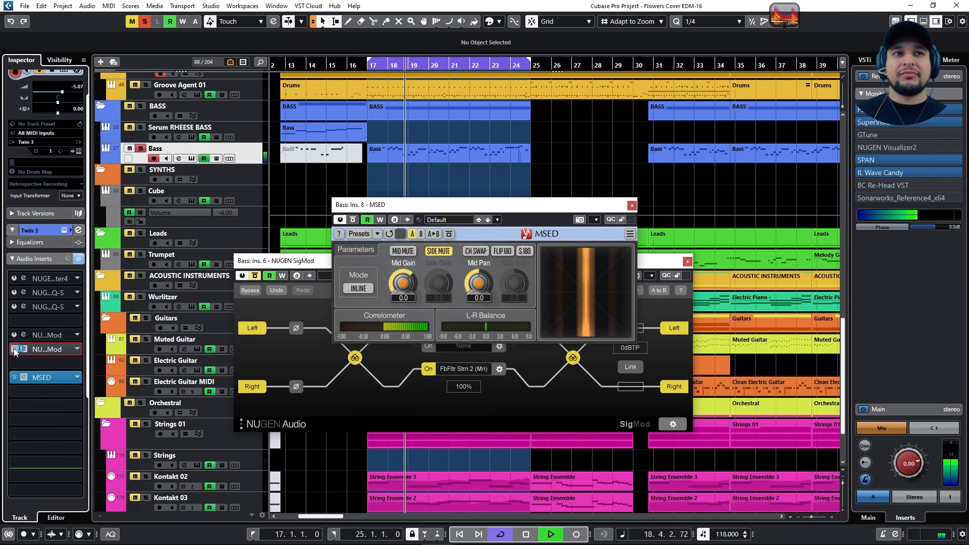
left_click(15, 349)
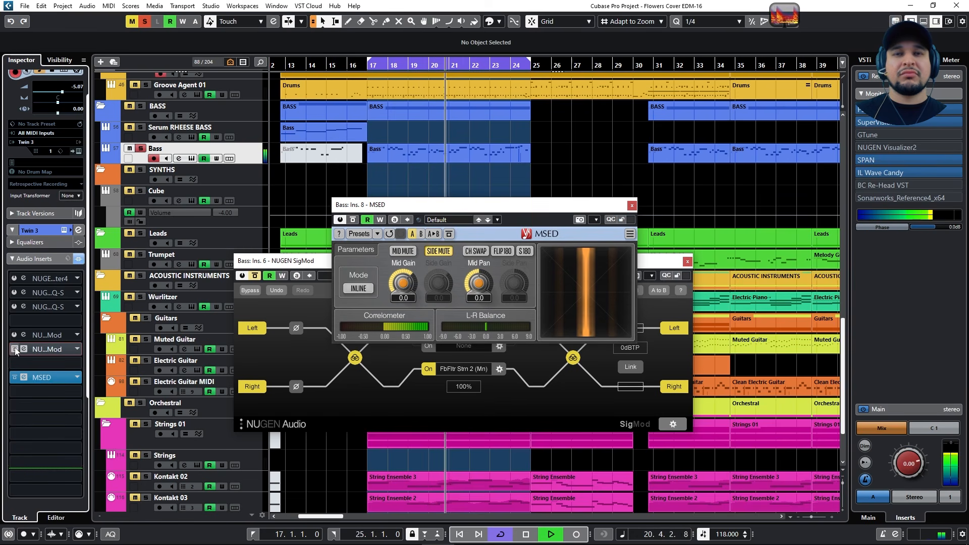
- Close the MSED window, and stop playback after toggling the insert 6 SigMod's bypass once more
left_click(632, 205)
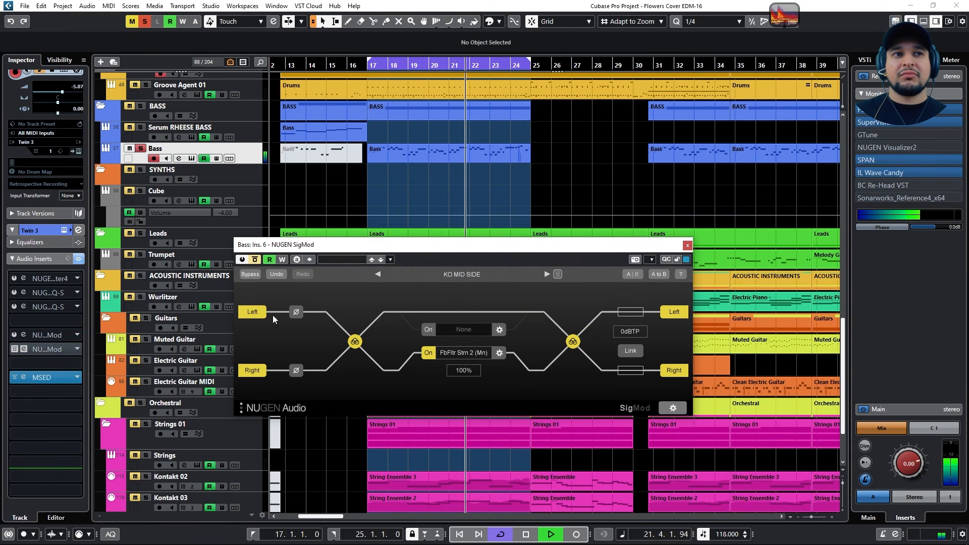
left_click(15, 349)
key("space")
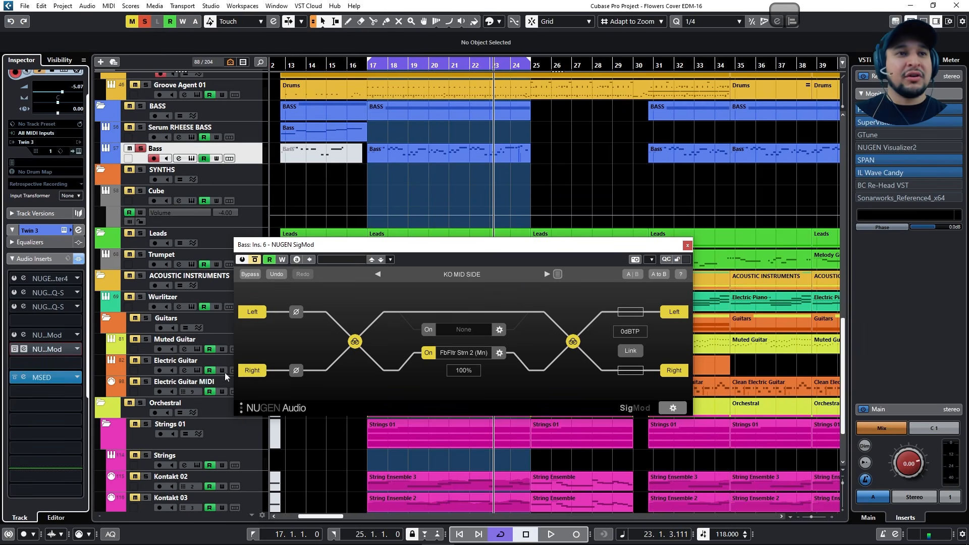
- Split the side channel's Saturn 2 into two bands and lower the low band's level to -INF dB
left_click(467, 356)
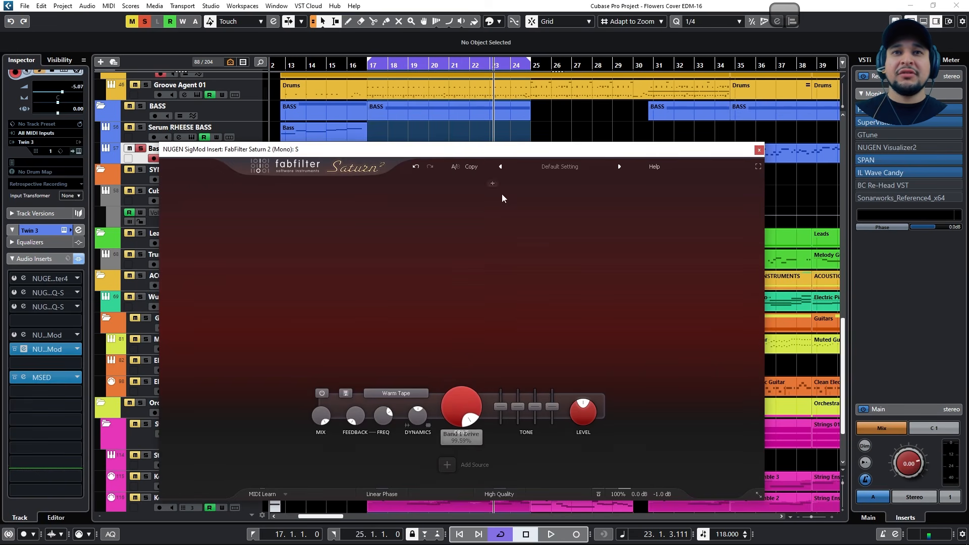
left_click(405, 185)
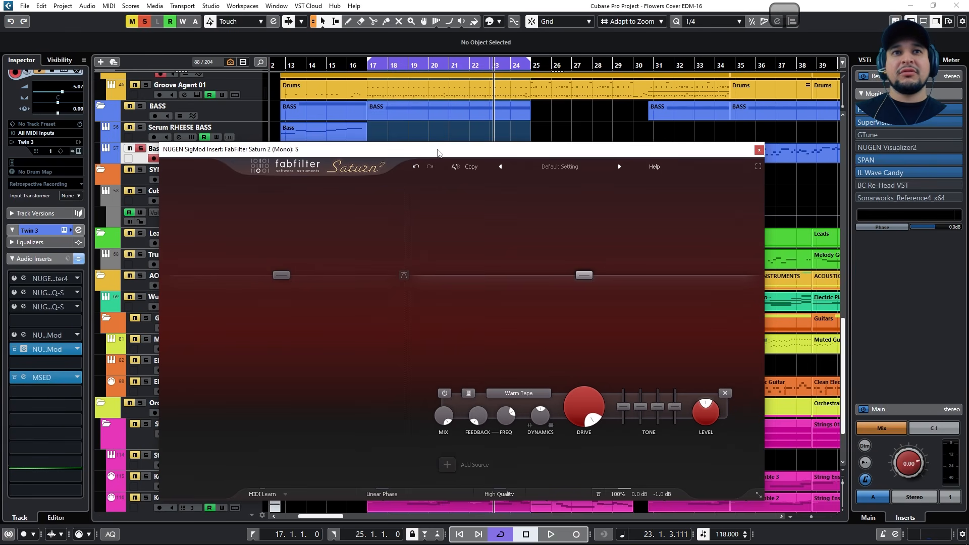
left_click_drag(291, 281, 293, 385)
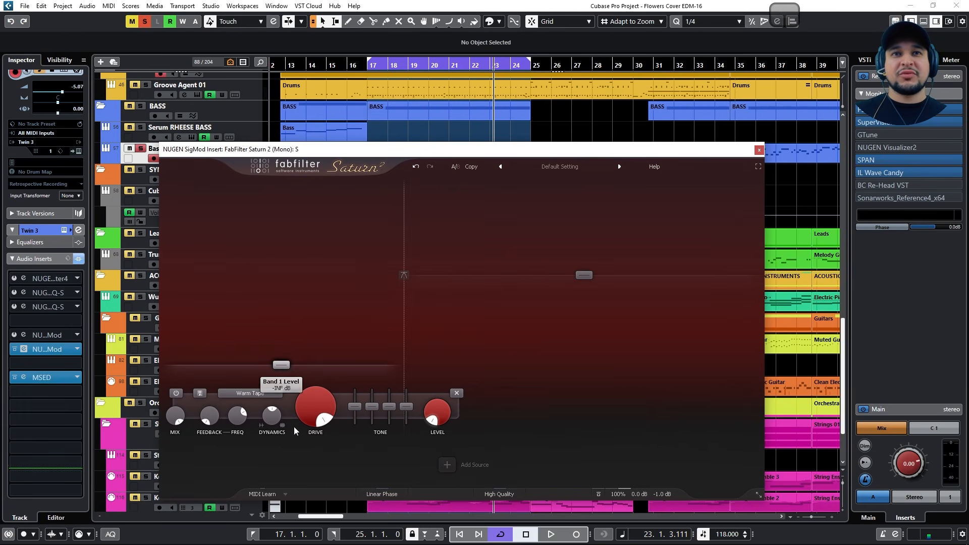
- Play the Bass from bar 17 while sweeping Saturn 2's crossover up and back down, bypass MSED, and unsolo the track
left_click(368, 66)
key("space")
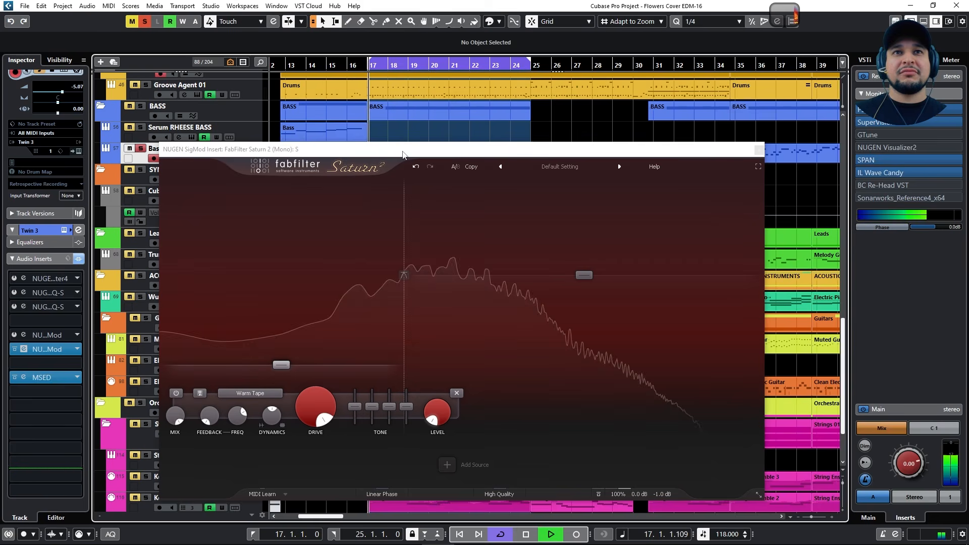
left_click_drag(408, 253, 513, 275)
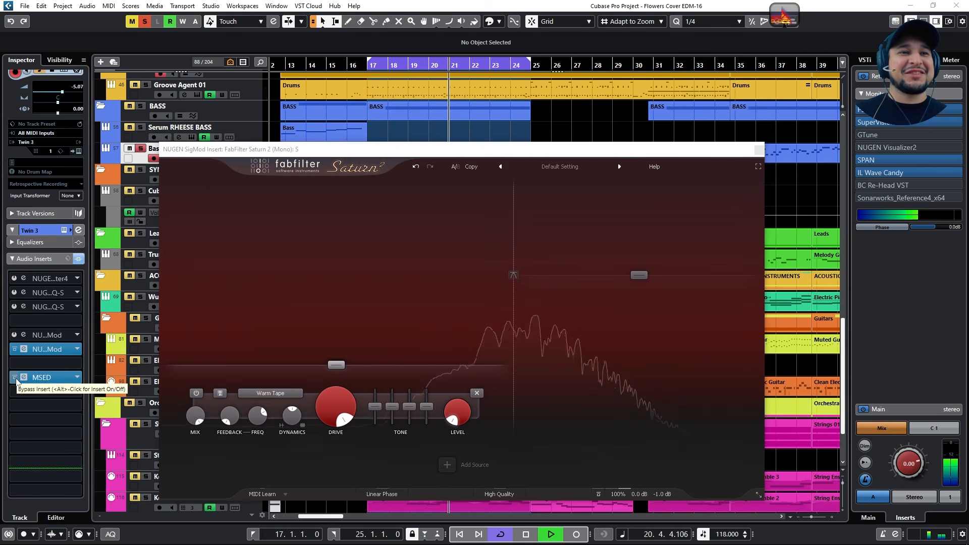
left_click_drag(515, 242, 400, 298)
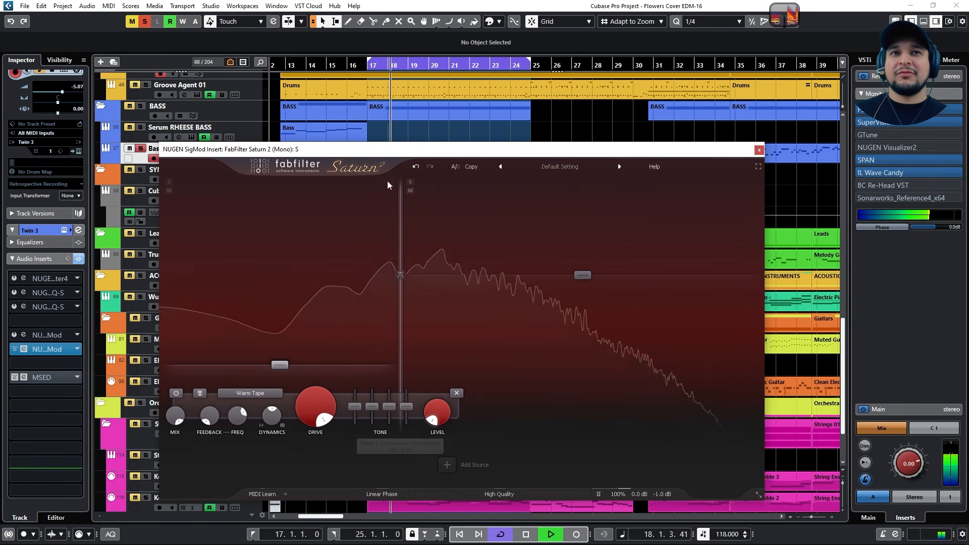
left_click(399, 276)
left_click(400, 276)
left_click(400, 276)
left_click(438, 150)
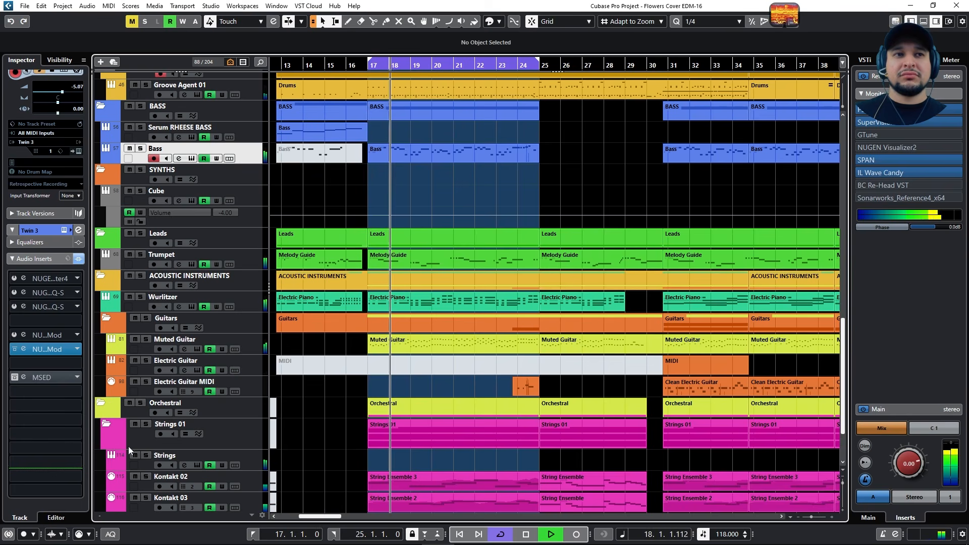
- Toggle the insert 6 SigMod's bypass to compare the side saturation in the full mix, and stop playback
left_click(14, 351)
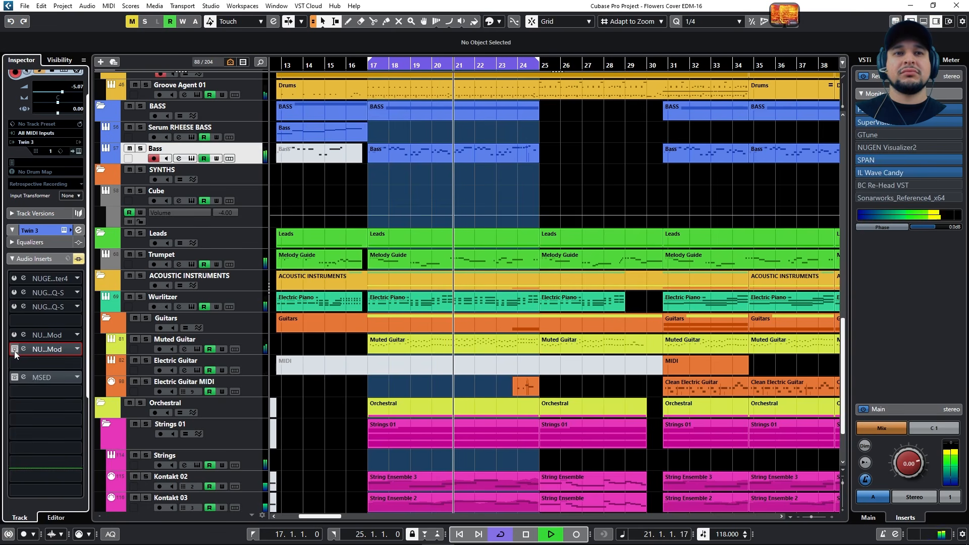
left_click(14, 350)
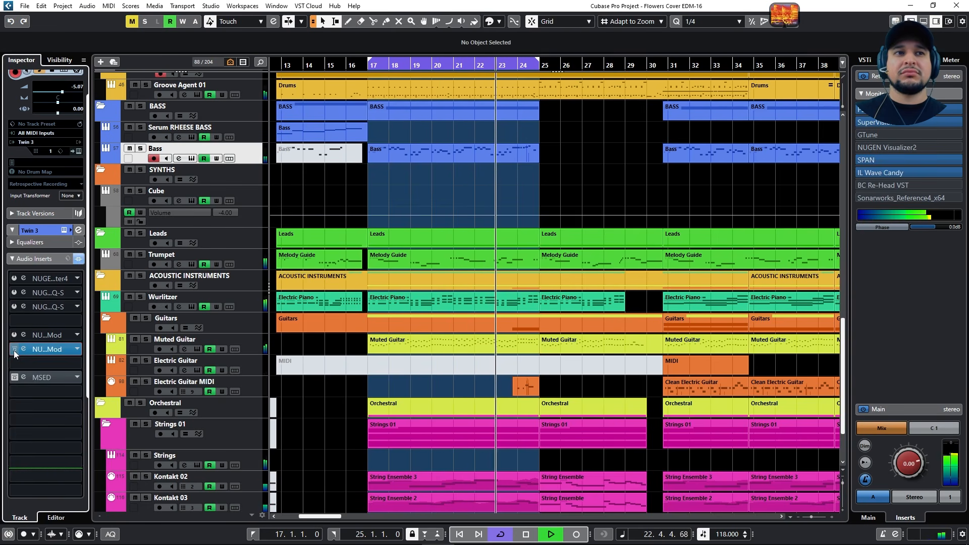
left_click(15, 349)
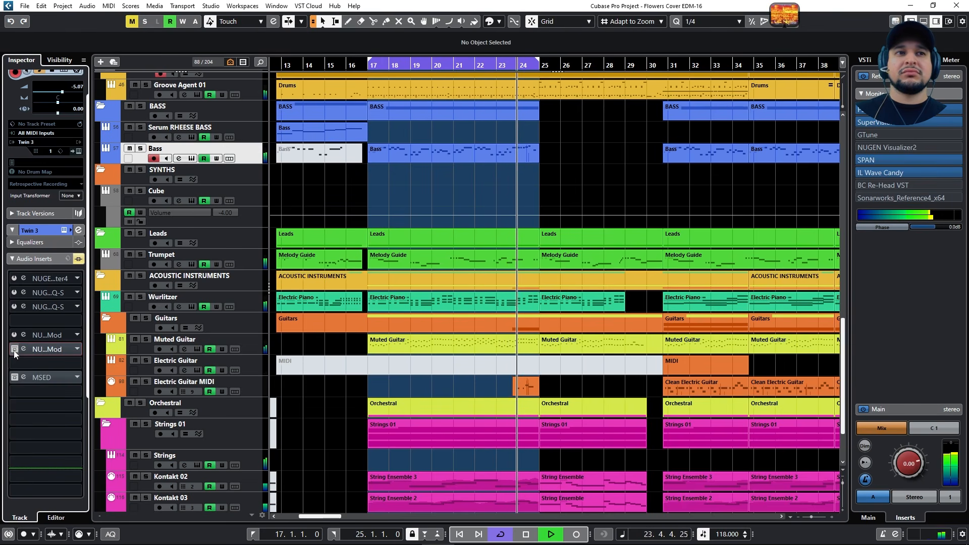
left_click(14, 351)
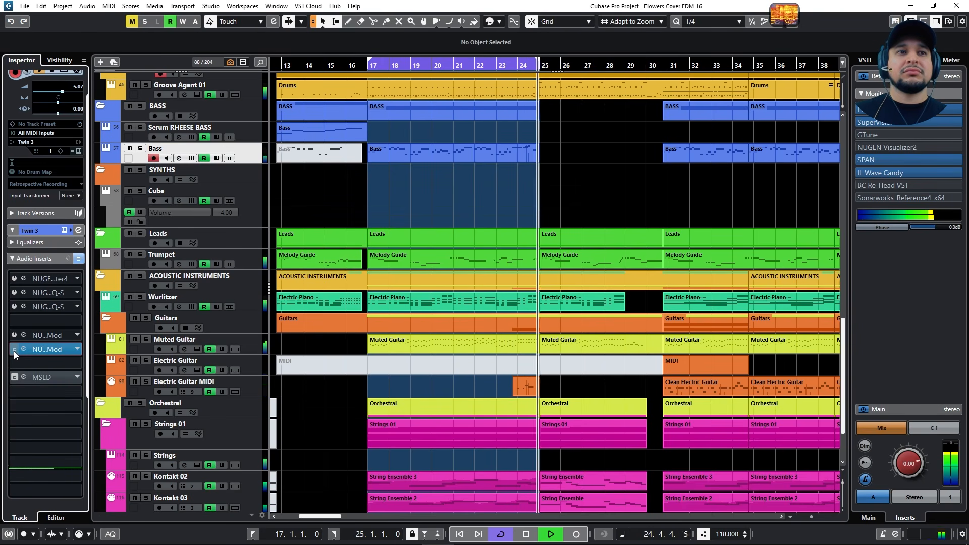
key("space")
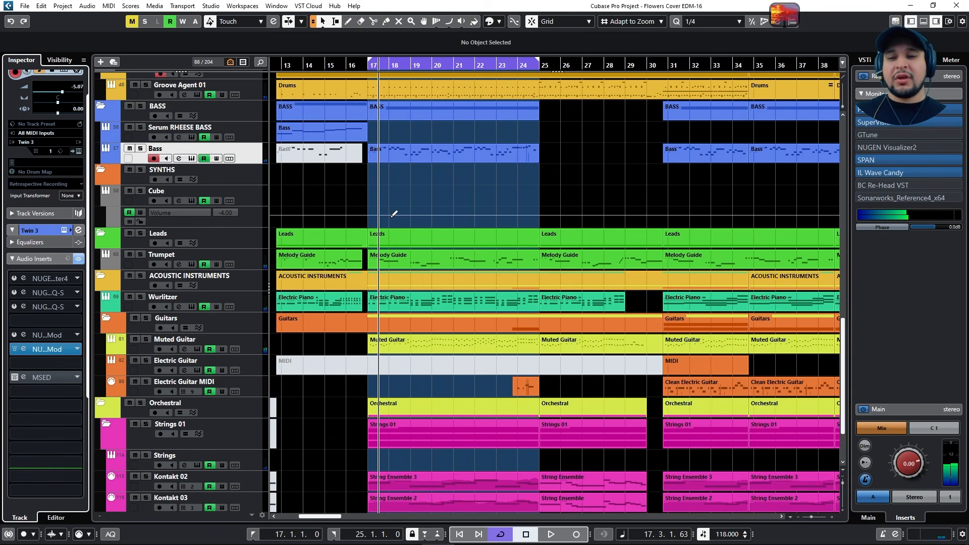
- Copy the SigMod from the Bass track's insert 6 into the empty insert 7
left_click(38, 350)
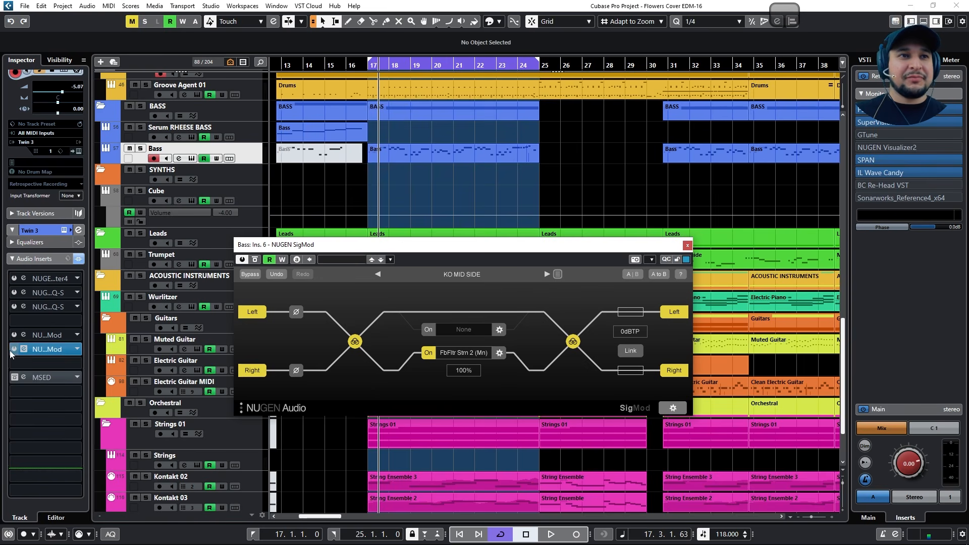
left_click(31, 363)
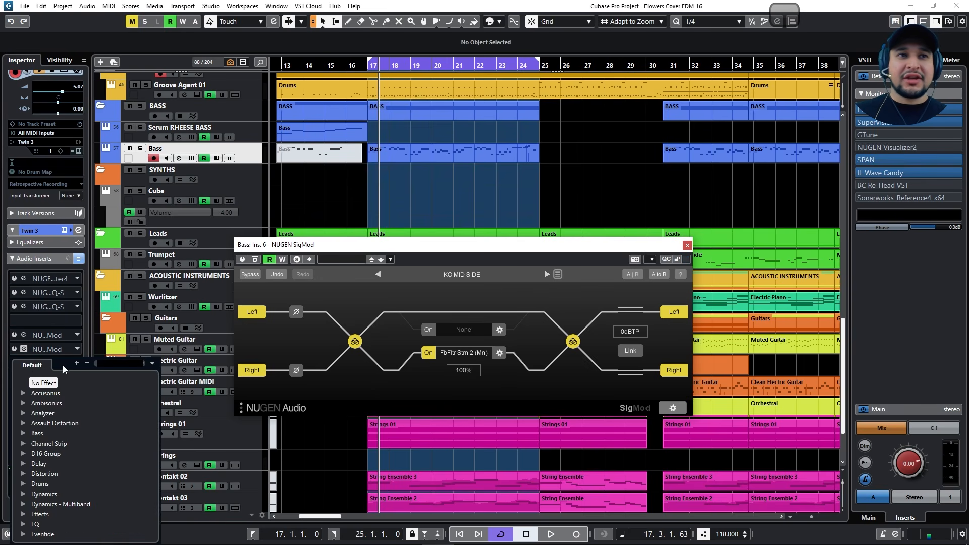
left_click(58, 349)
right_click(59, 348)
left_click_drag(59, 349, 54, 363)
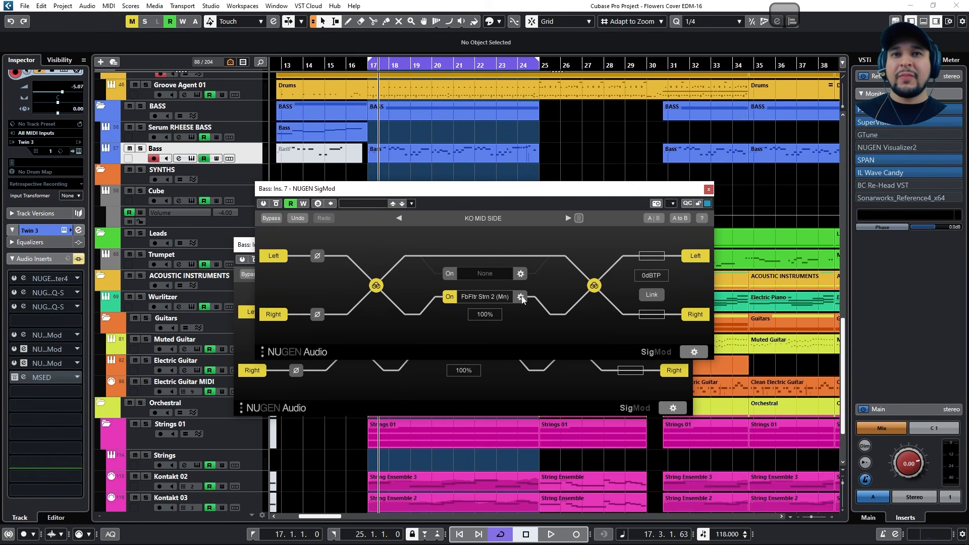
- Replace Saturn 2 with PuigTec MEQ5 Mono on the insert 7 SigMod's side channel, and place its editor below the mid-side routing
left_click(520, 297)
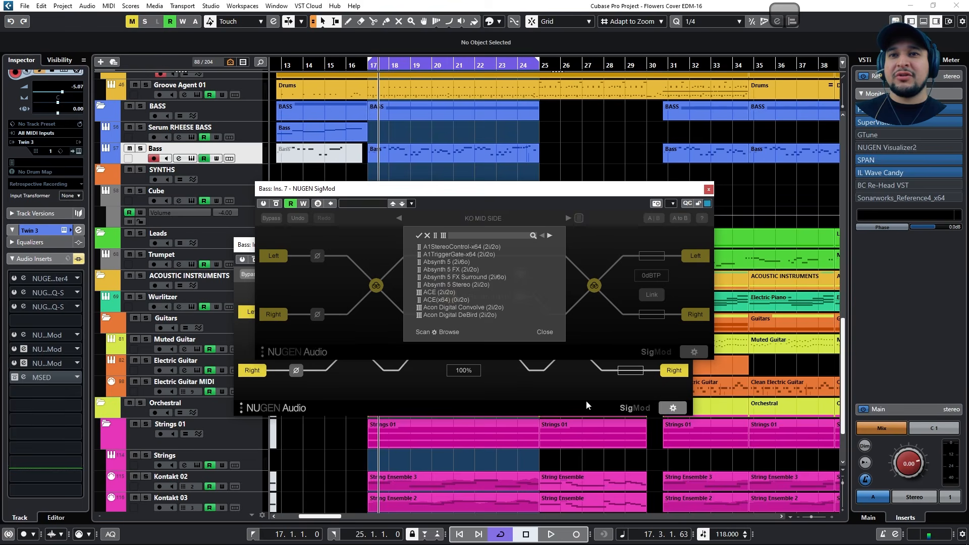
left_click(509, 235)
type("pul")
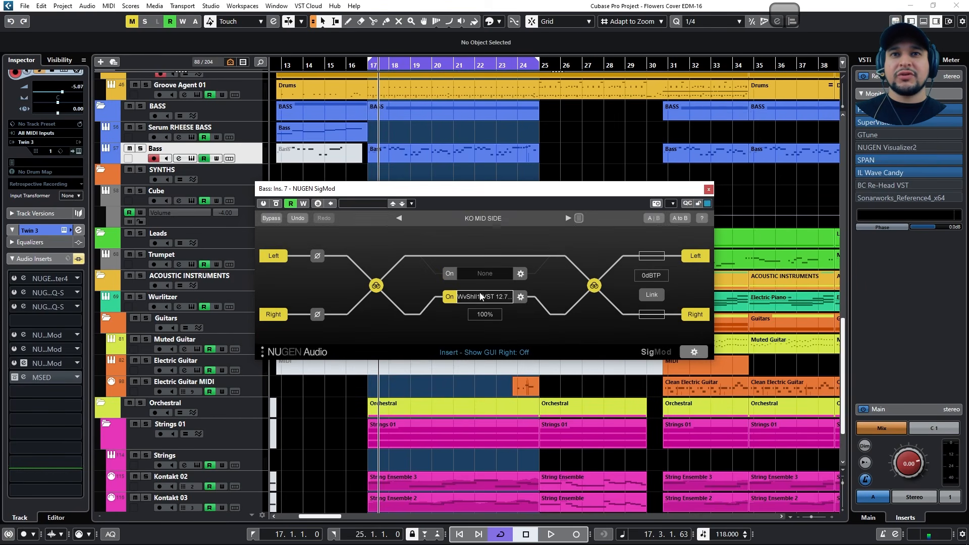
left_click(498, 298)
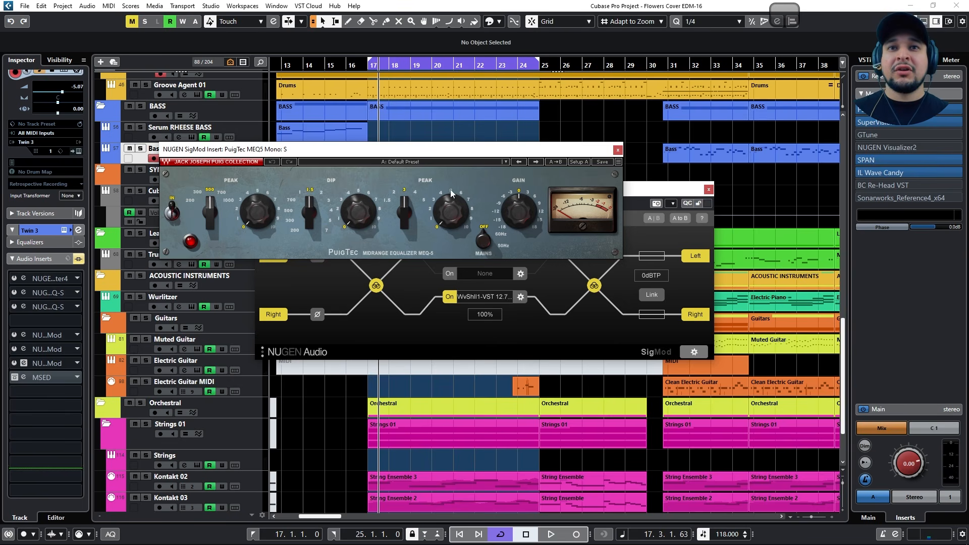
left_click(471, 272)
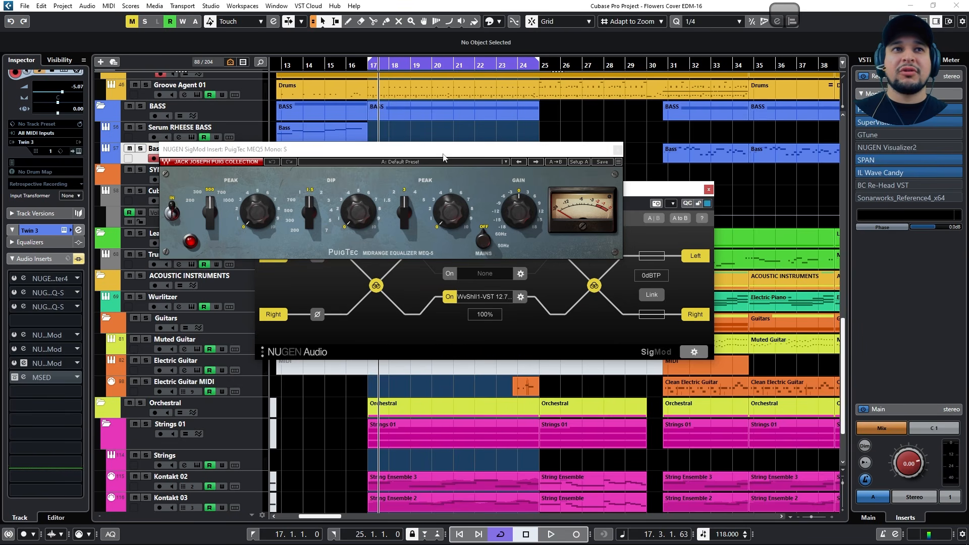
left_click_drag(383, 145, 305, 333)
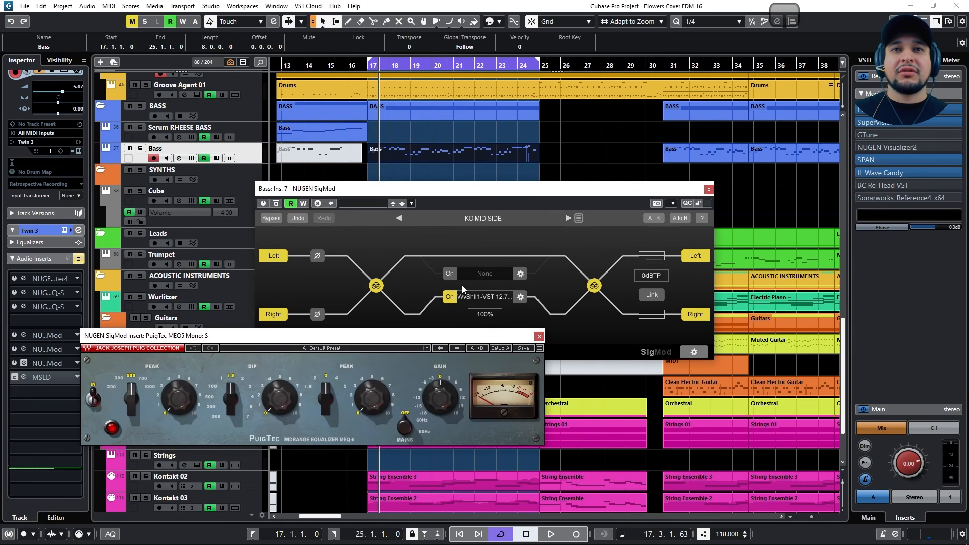
- Load PuigTec MEQ5 Mono on the insert 7 SigMod's mid channel, and apply the Full Reset preset to both equalizers
left_click(448, 276)
left_click(474, 274)
left_click_drag(432, 266, 355, 131)
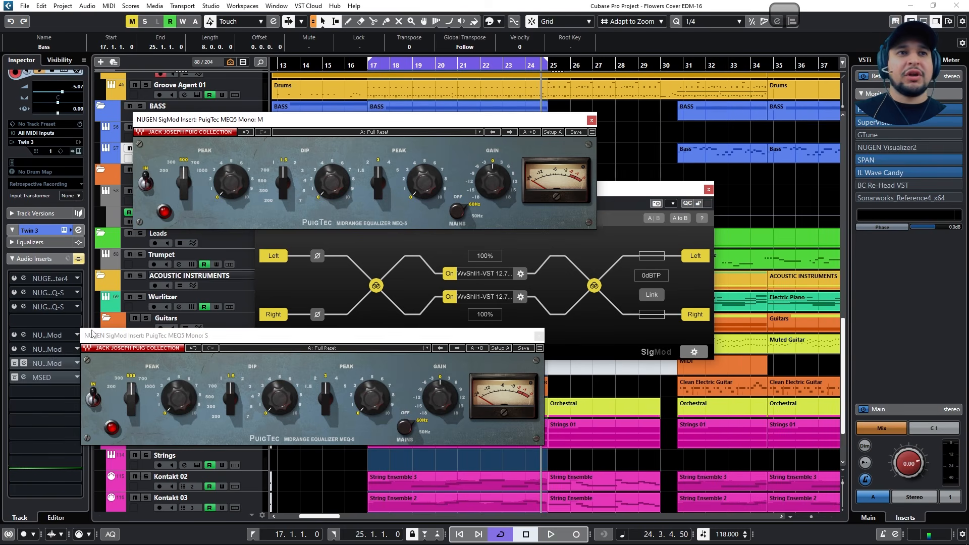
- Play from bar 17 and shape the side equalizer, setting its low peak to 700 Hz and adjusting the dip, high peak and gain
left_click(367, 67)
key("space")
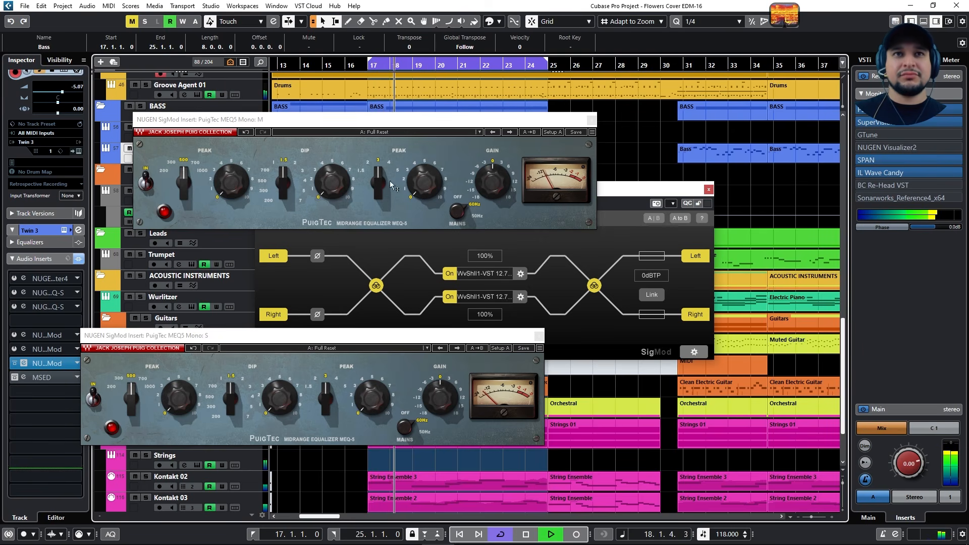
left_click_drag(166, 411, 166, 407)
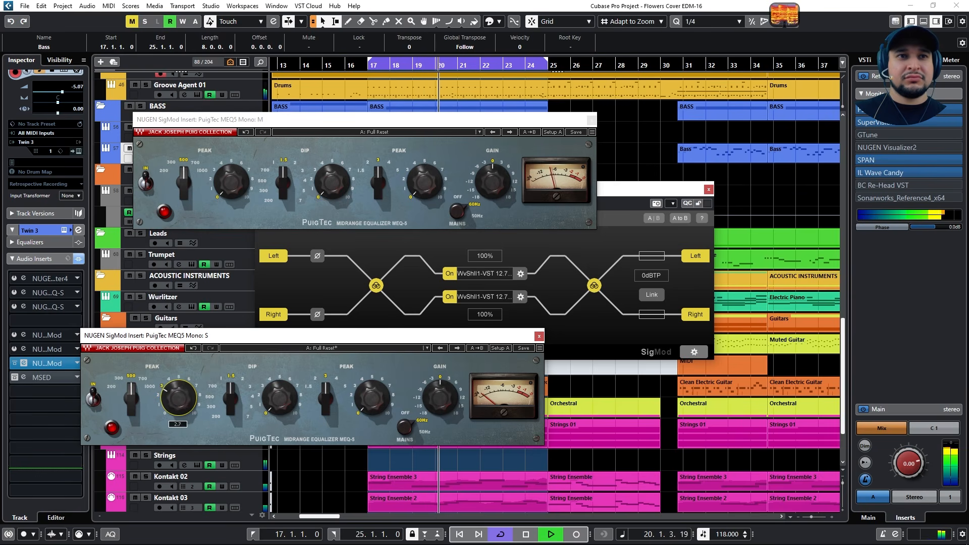
left_click_drag(131, 397, 131, 391)
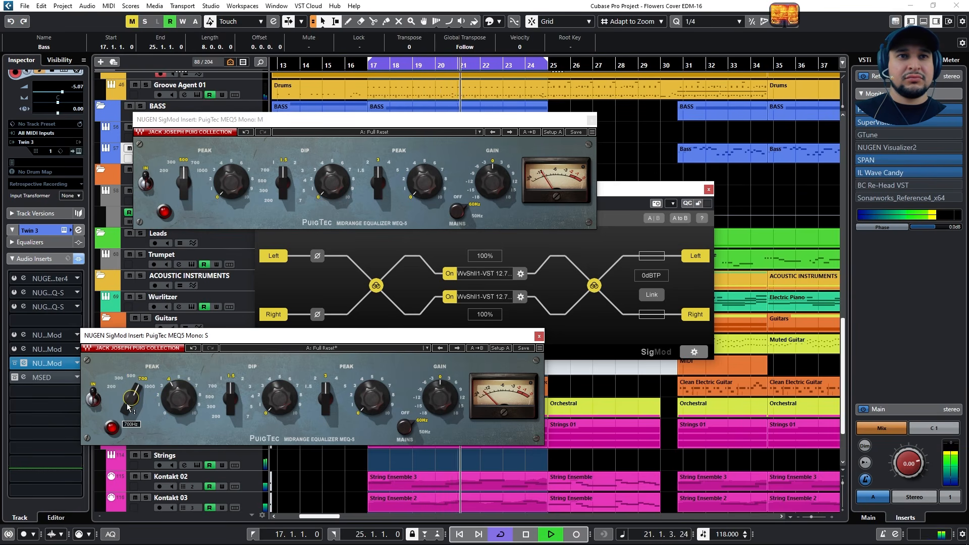
mouse_move(279, 397)
left_mouse_down()
mouse_move(280, 389)
mouse_move(231, 405)
mouse_move(274, 390)
left_mouse_up()
left_click_drag(394, 407, 393, 399)
left_click_drag(326, 400, 364, 413)
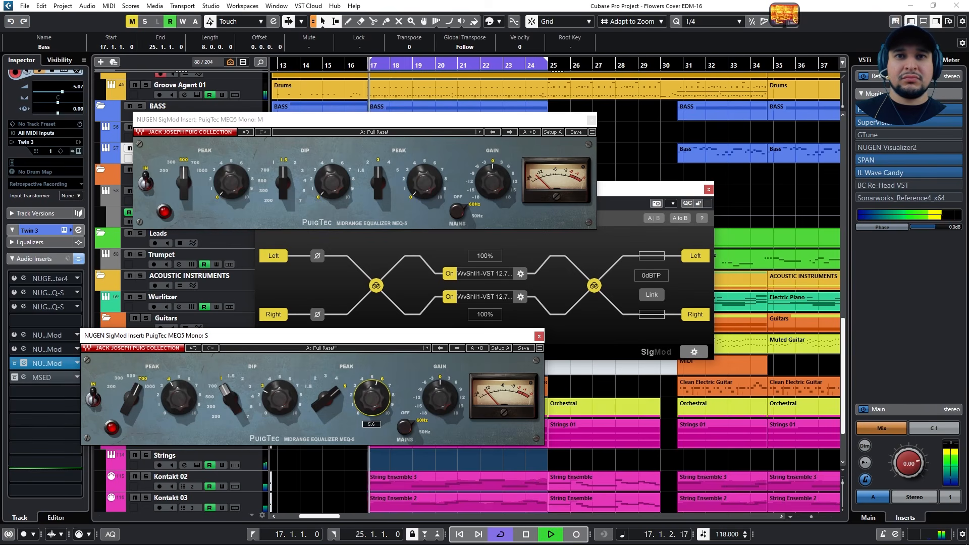
left_click_drag(440, 397, 440, 401)
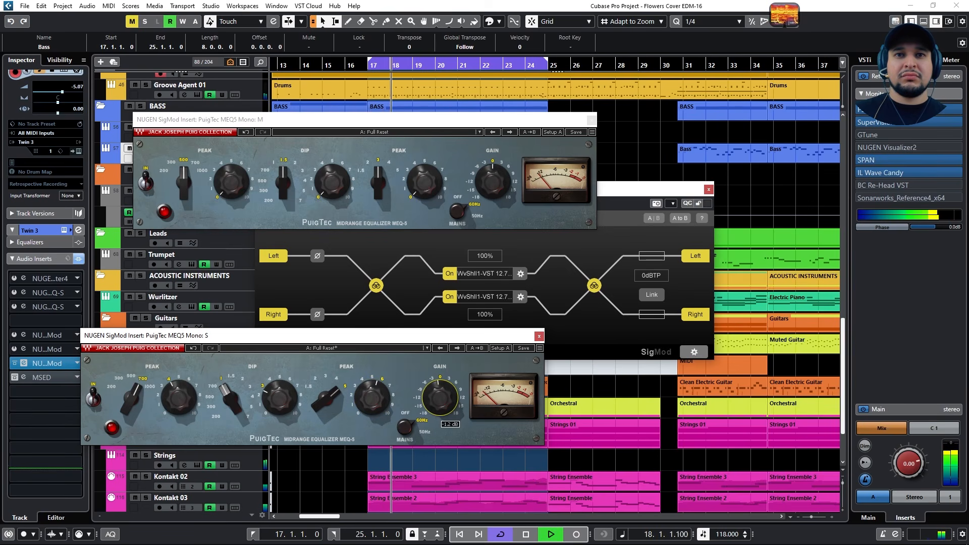
- Shape the mid equalizer by boosting the low peak at 200 Hz, dipping at 500 Hz and raising the high peak at 2 kHz
mouse_move(231, 181)
left_mouse_down()
mouse_move(183, 192)
mouse_move(231, 170)
left_mouse_up()
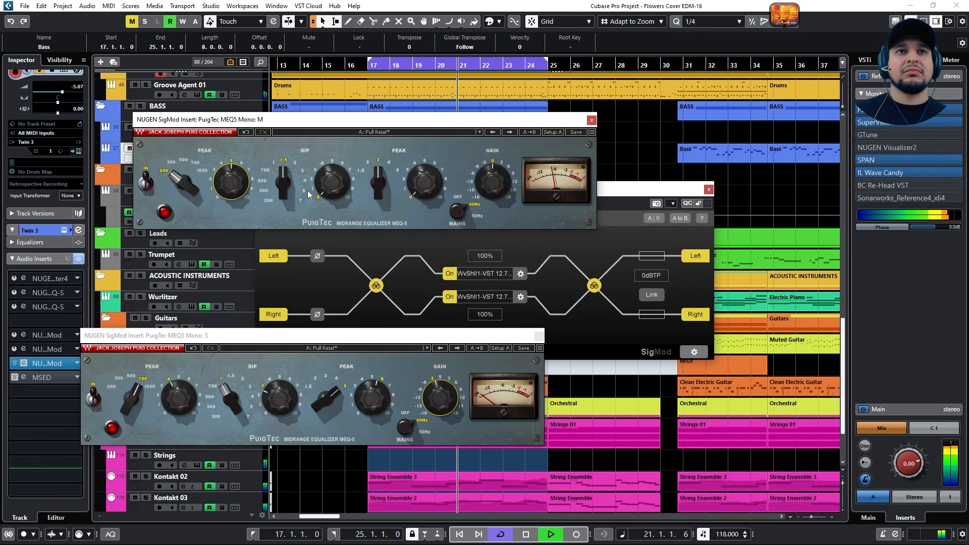
left_click_drag(283, 180, 332, 166)
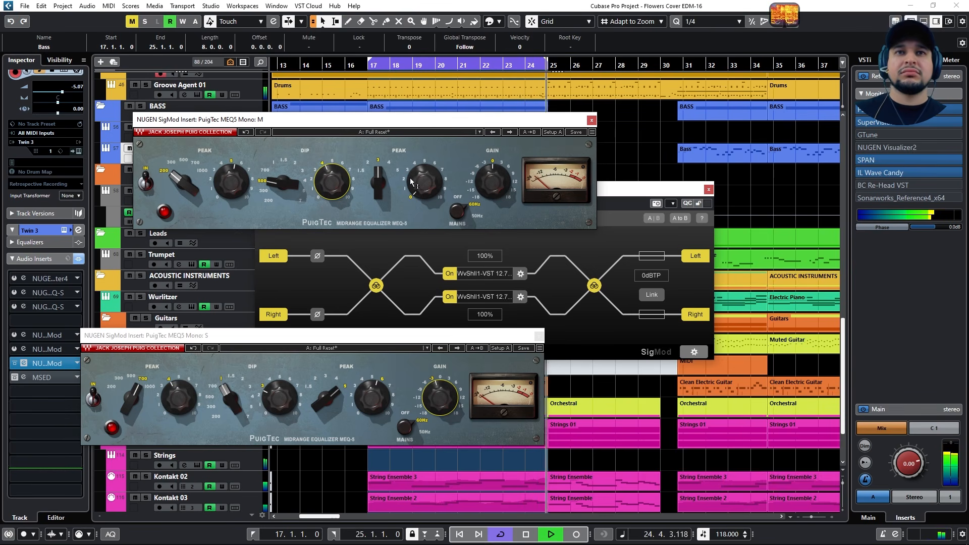
left_click_drag(378, 183, 424, 177)
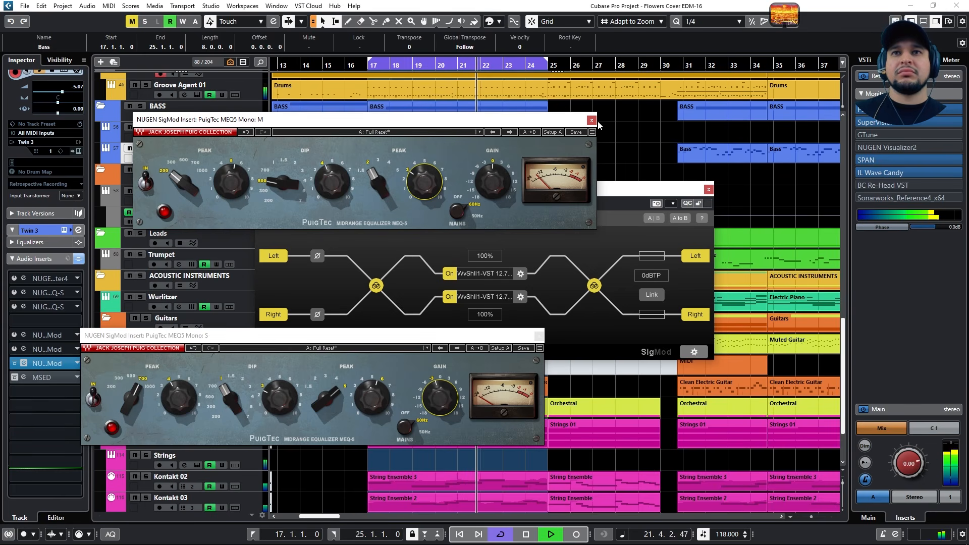
- Close both PuigTec editors and toggle the insert 7 SigMod's bypass to compare the equalization in the full mix
left_click(591, 120)
left_click(539, 335)
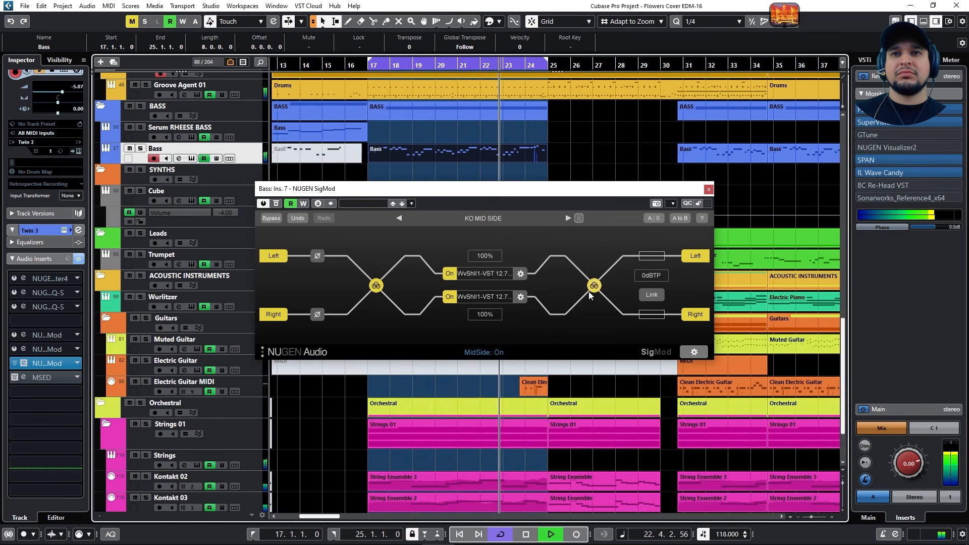
left_click(12, 364)
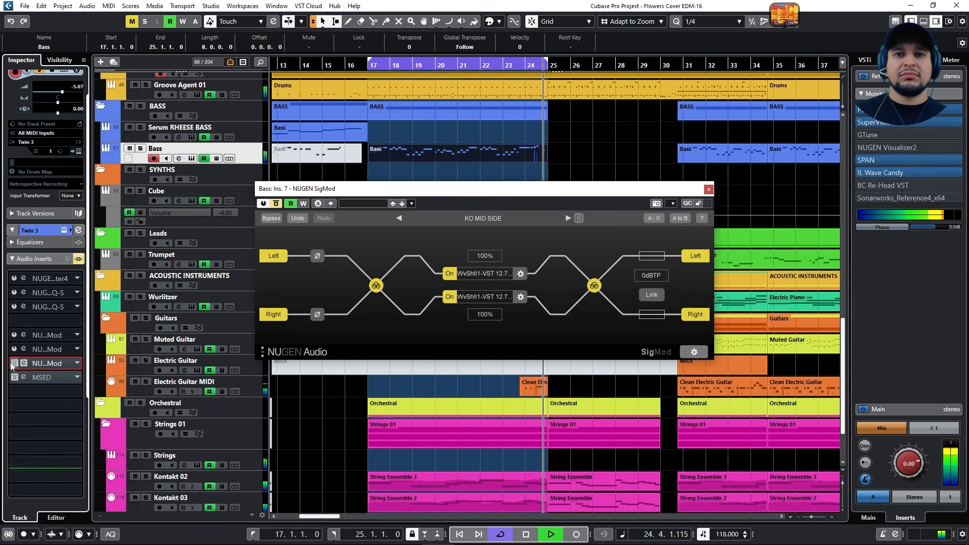
left_click(12, 364)
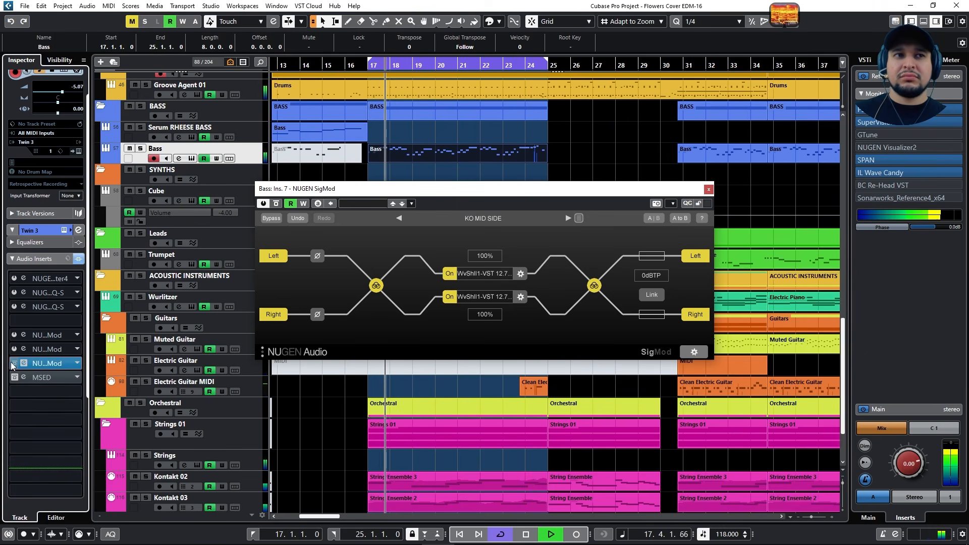
- Solo the Bass track and toggle the insert 7 SigMod's bypass to compare the mid-side equalization alone
left_click(140, 148)
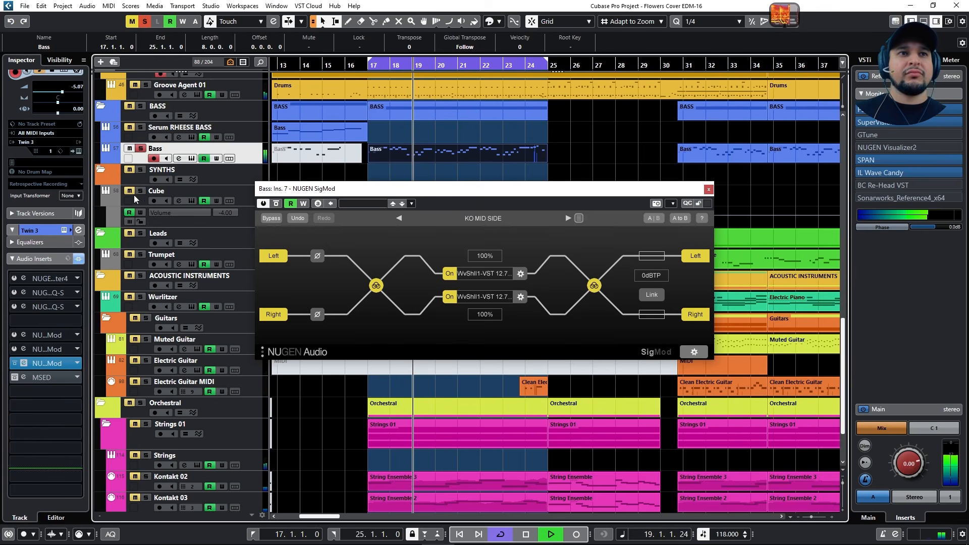
left_click(16, 364)
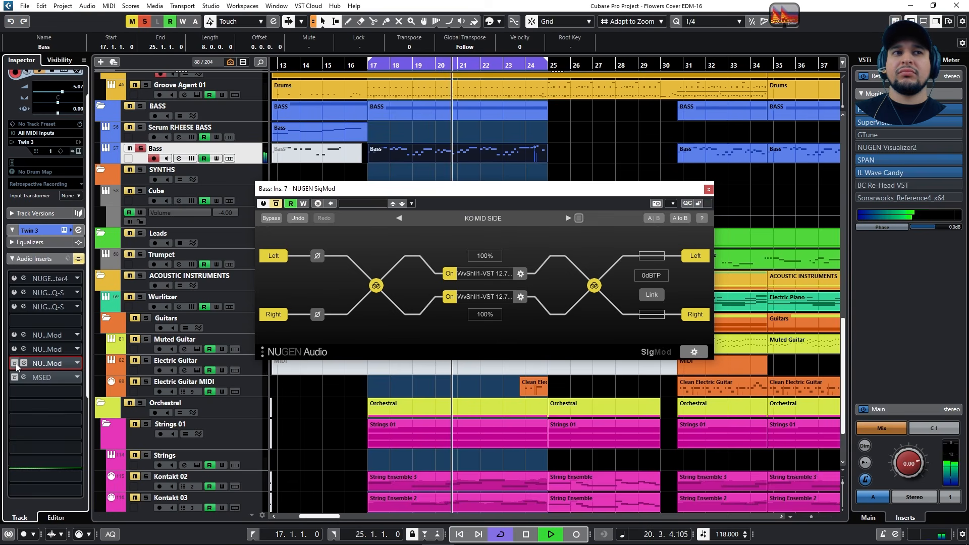
left_click(15, 364)
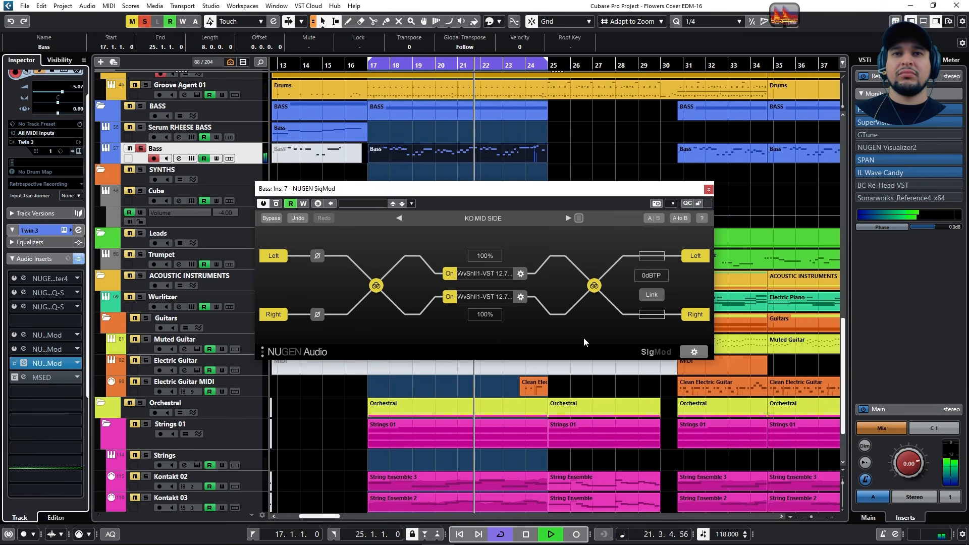
- Set the mid PuigTec MEQ5's high peak frequency to 5 kHz, close its editor and stop playback
left_click(520, 273)
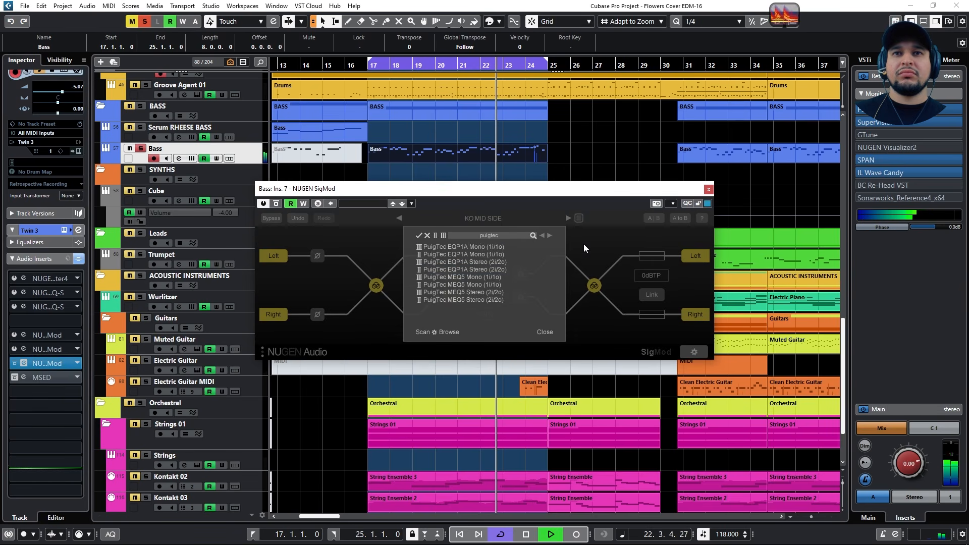
left_click(540, 331)
left_click(493, 275)
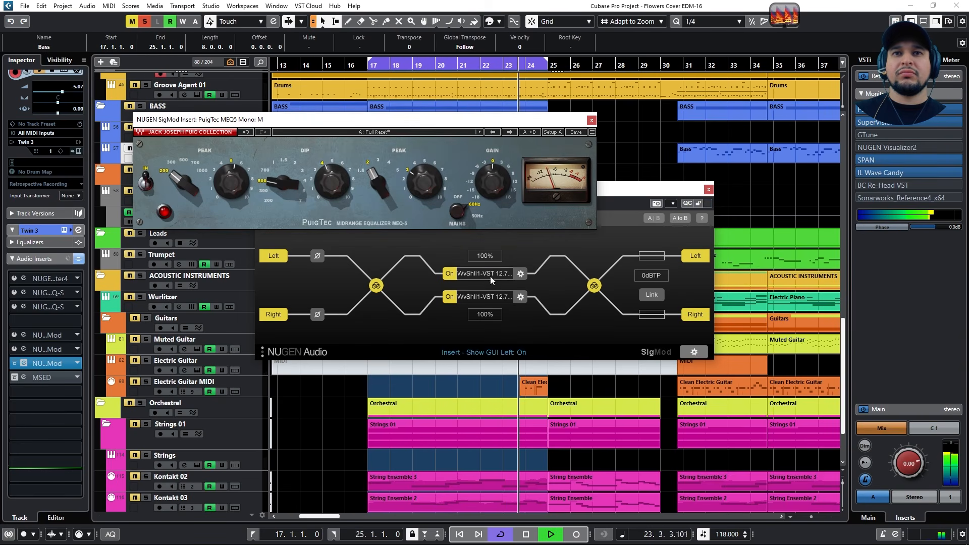
left_click_drag(425, 188, 378, 165)
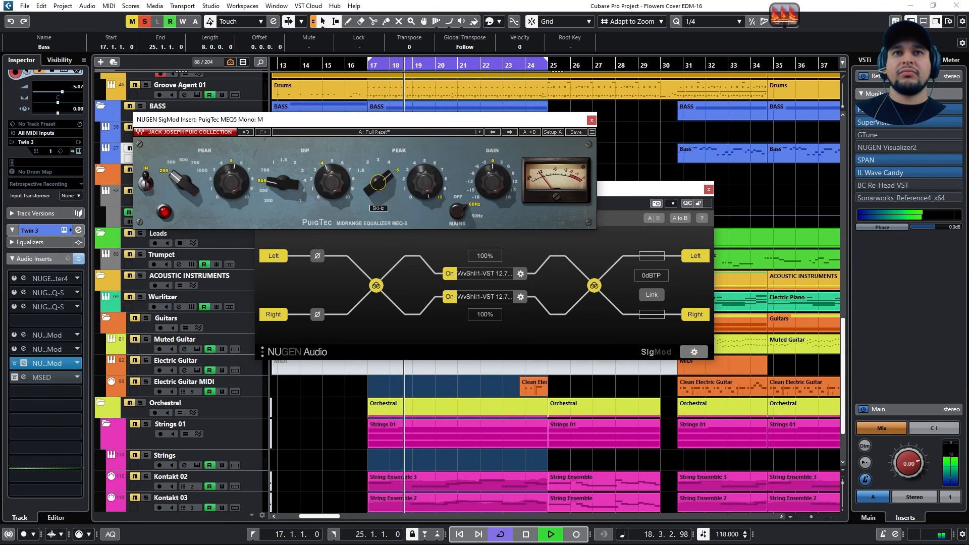
left_click(591, 119)
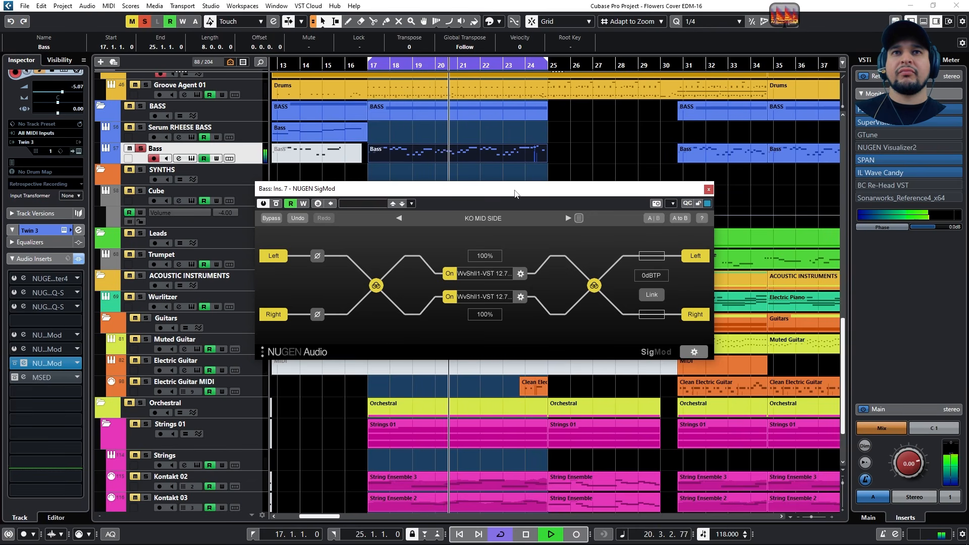
key("space")
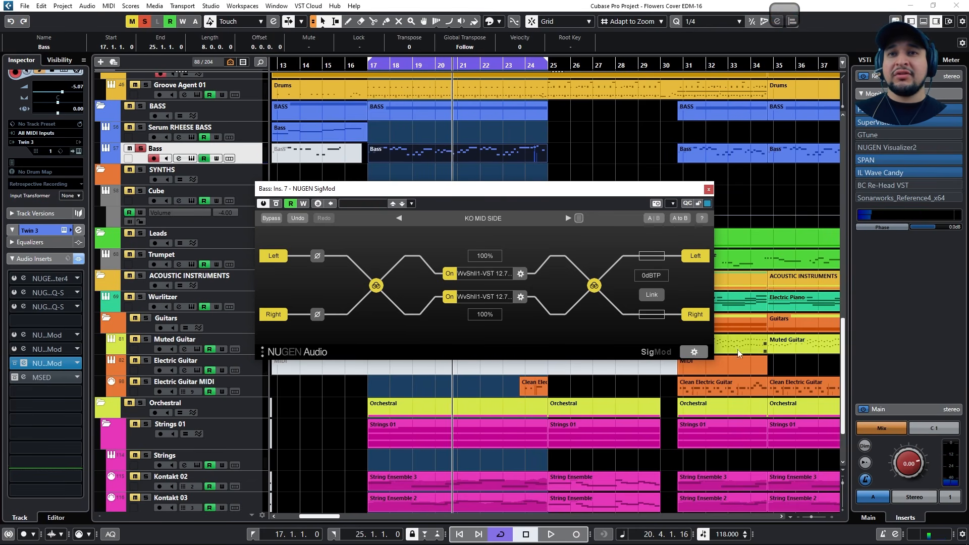
- Try adding a stereo Insert module directly after the dual insert in SigMod's module chain
left_click(693, 353)
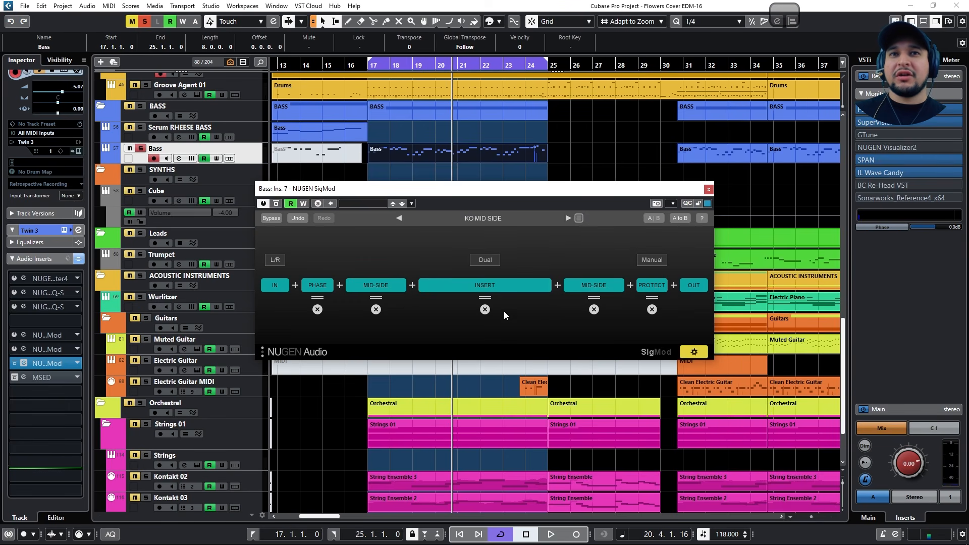
left_click(631, 288)
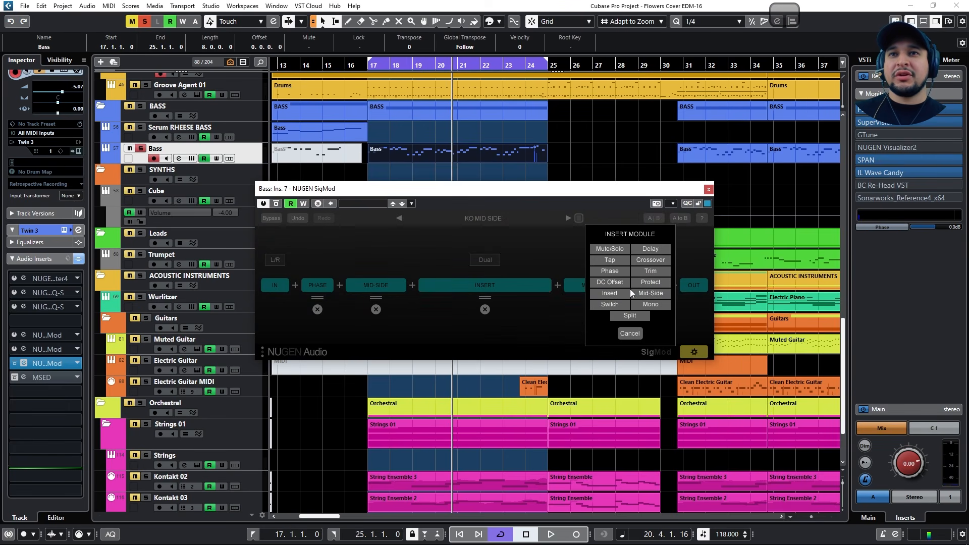
left_click(561, 286)
left_click(559, 286)
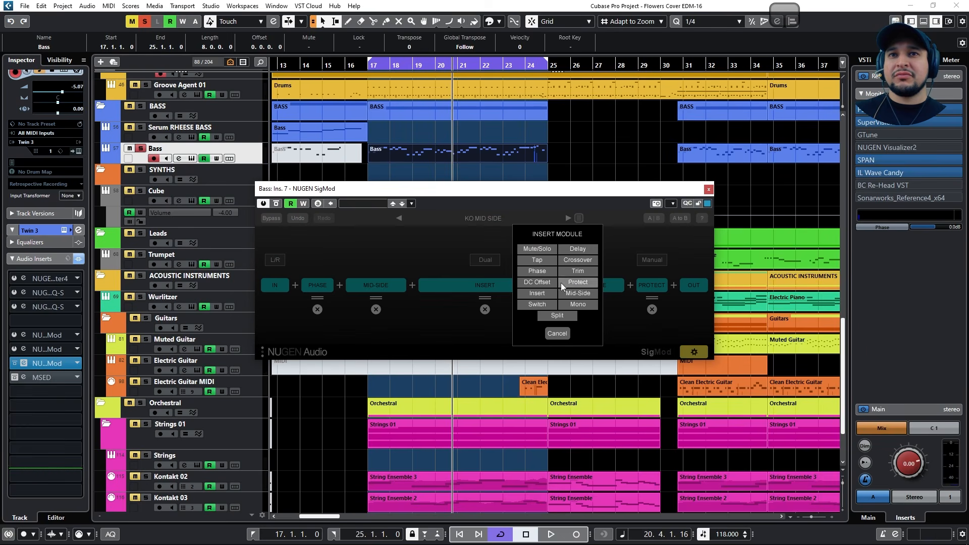
left_click(537, 291)
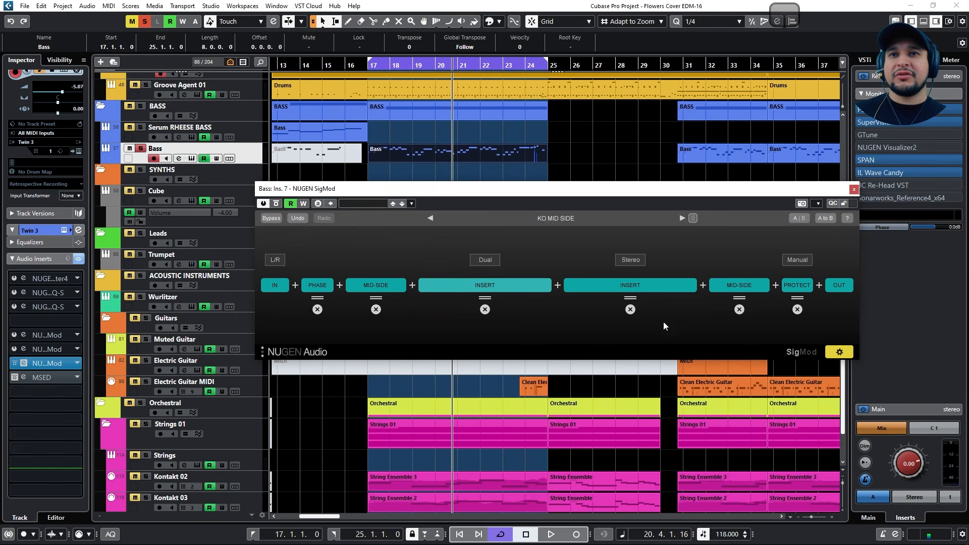
left_click(846, 351)
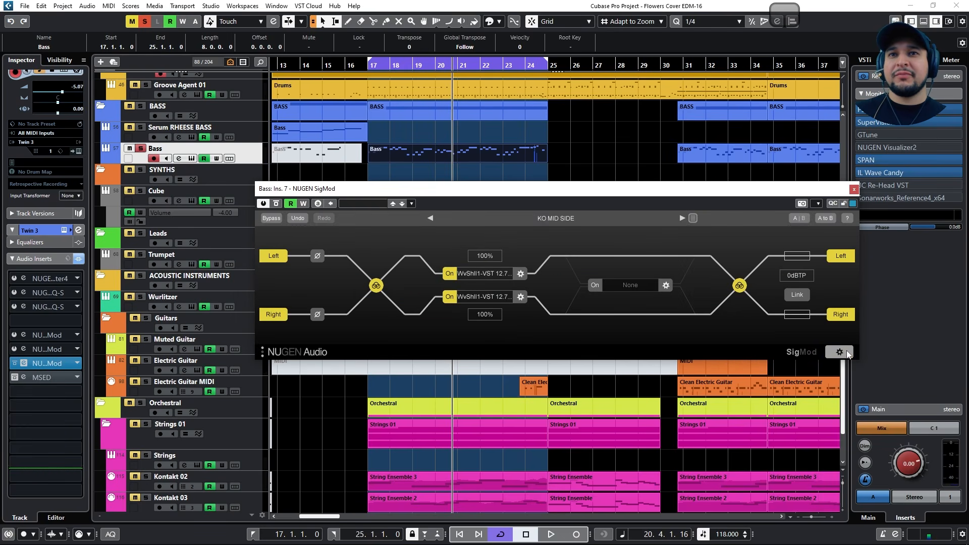
left_click(593, 286)
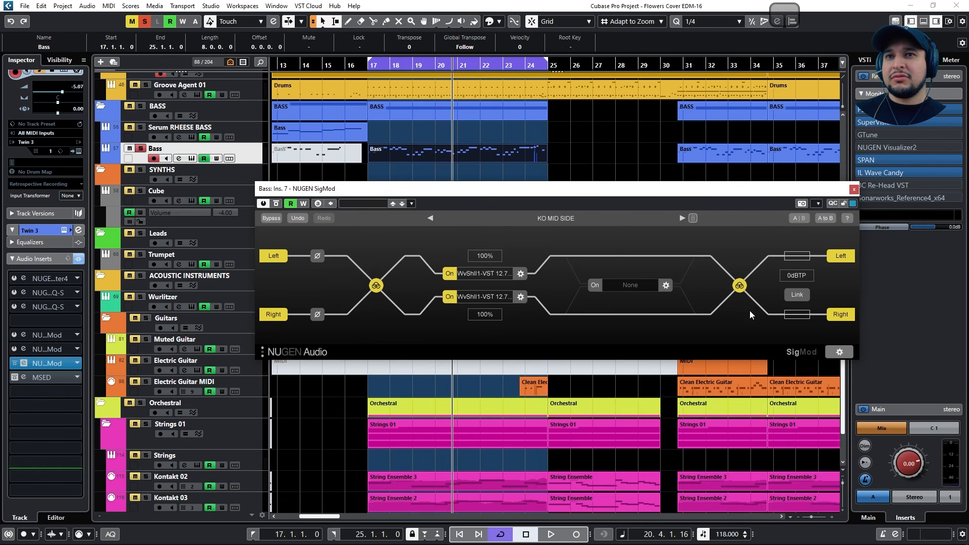
left_click(840, 351)
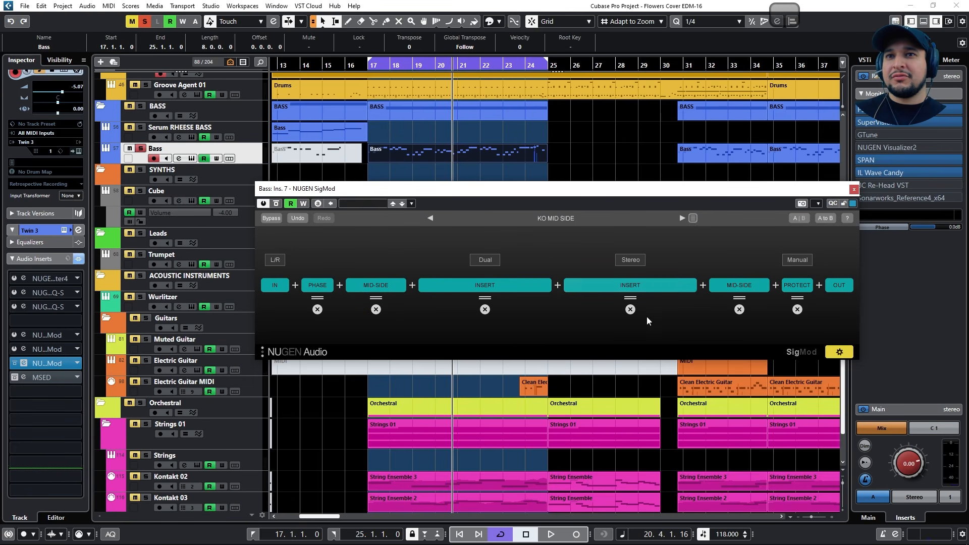
left_click(630, 310)
- Add an Insert module between SigMod's second Mid-Side module and Protect, and set it to Dual
left_click(630, 285)
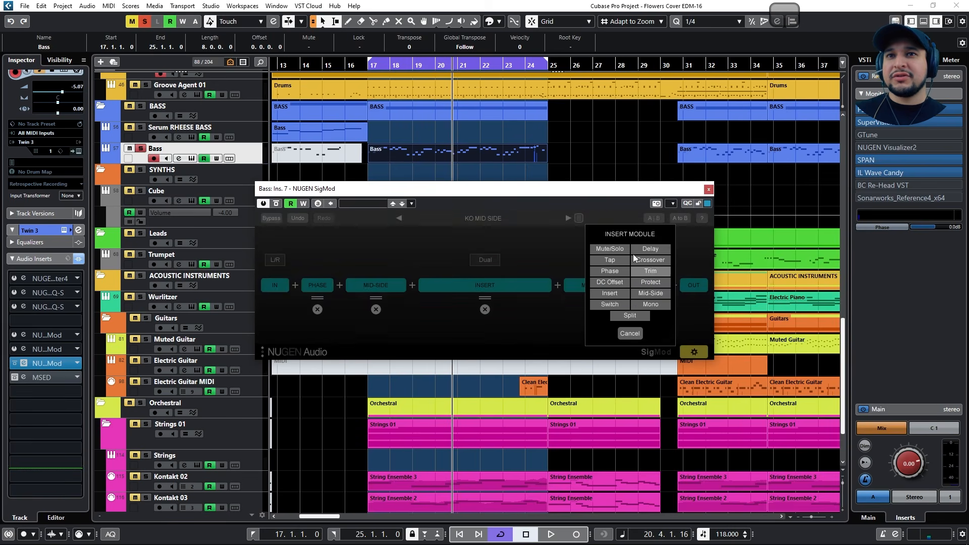
left_click(620, 293)
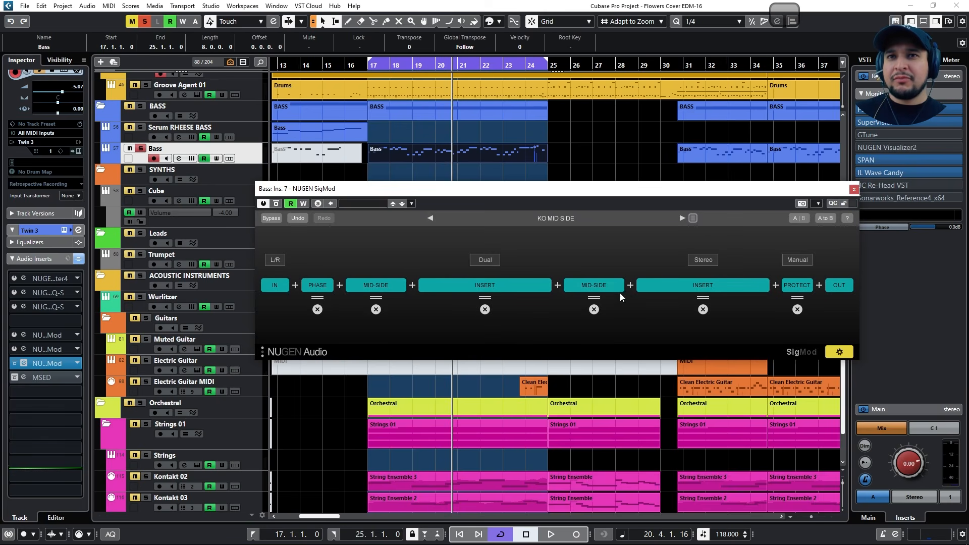
left_click(701, 262)
left_click(760, 254)
left_click(699, 261)
left_click(702, 277)
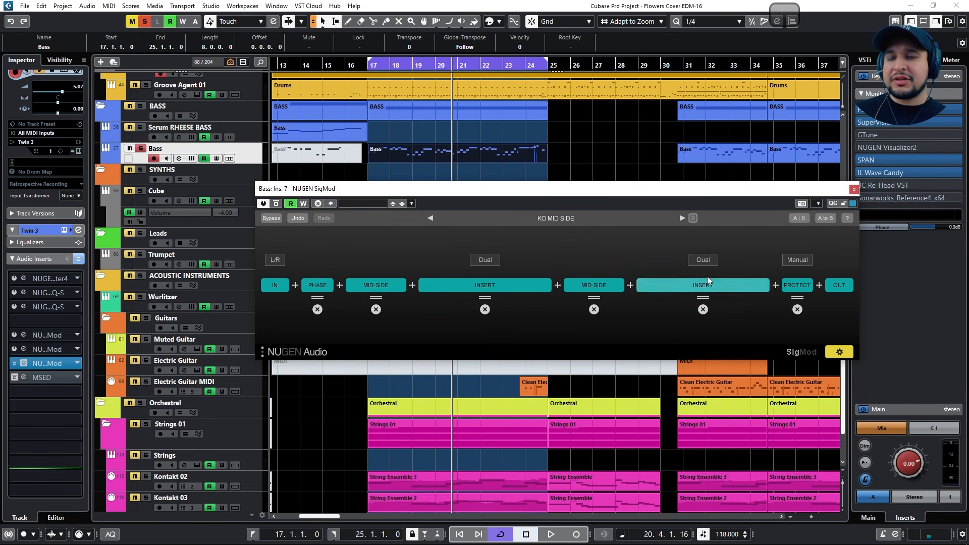
- Add a third Mid-Side module after the new dual insert and enable it in the signal path
left_click(779, 286)
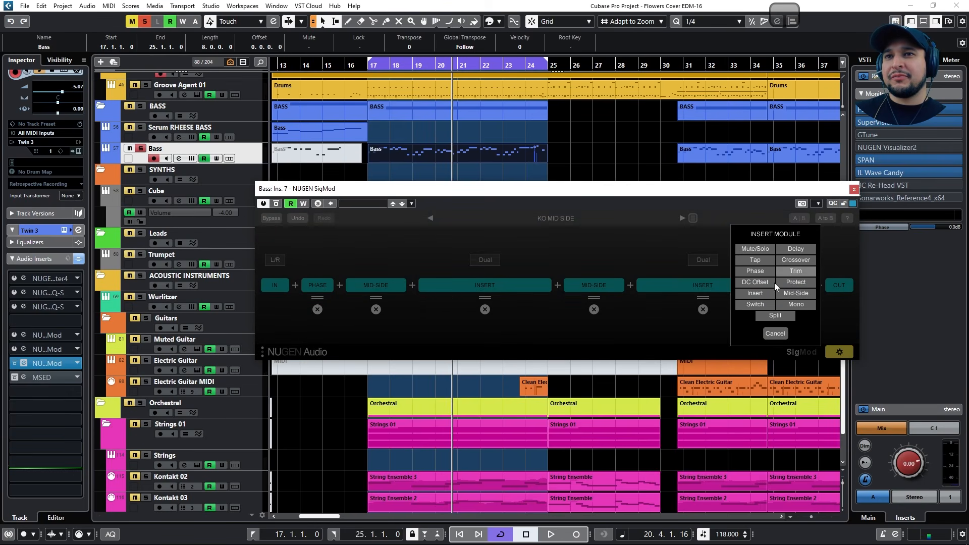
left_click(780, 294)
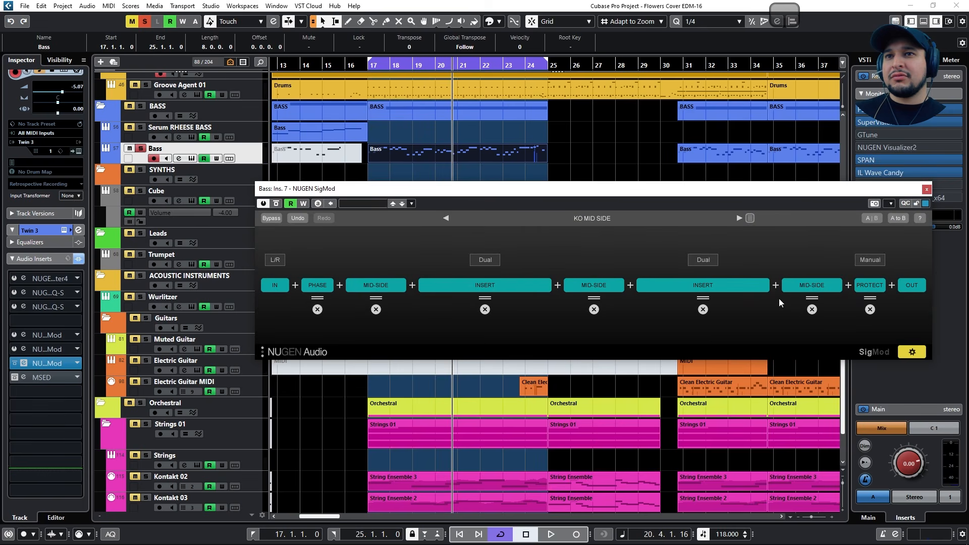
left_click(912, 352)
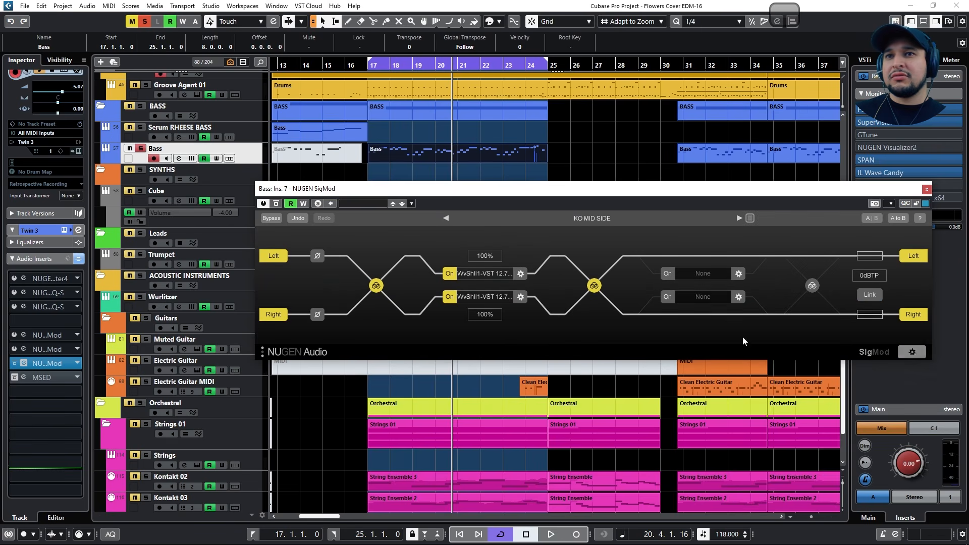
left_click(814, 286)
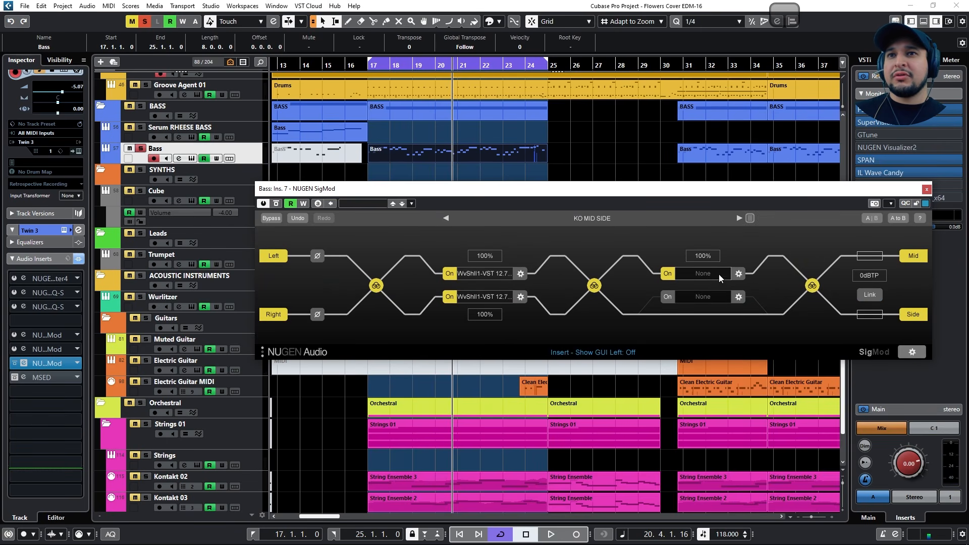
- Search for air, load Fresh Air into the upper slot of the second dual insert and open its editor
left_click(740, 274)
left_click(603, 236)
type("air")
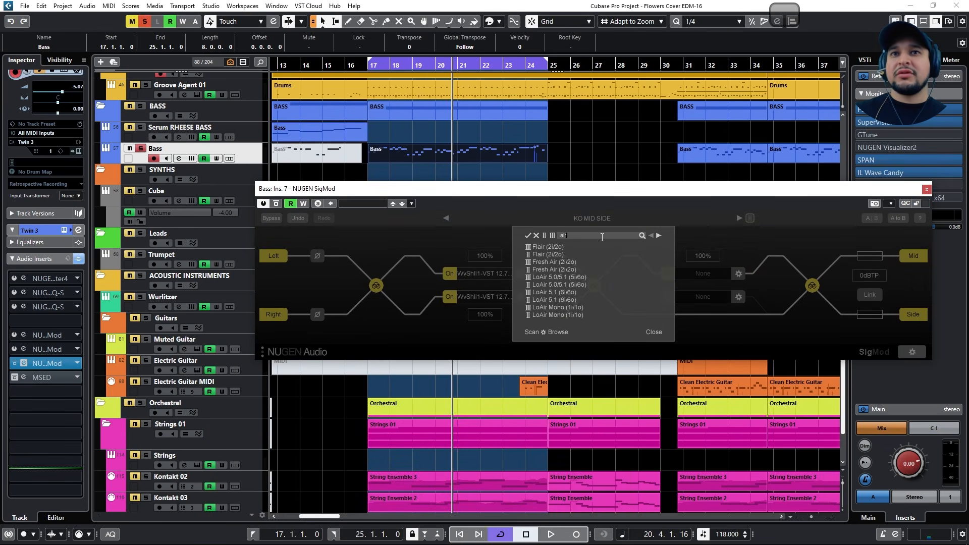
left_click(560, 267)
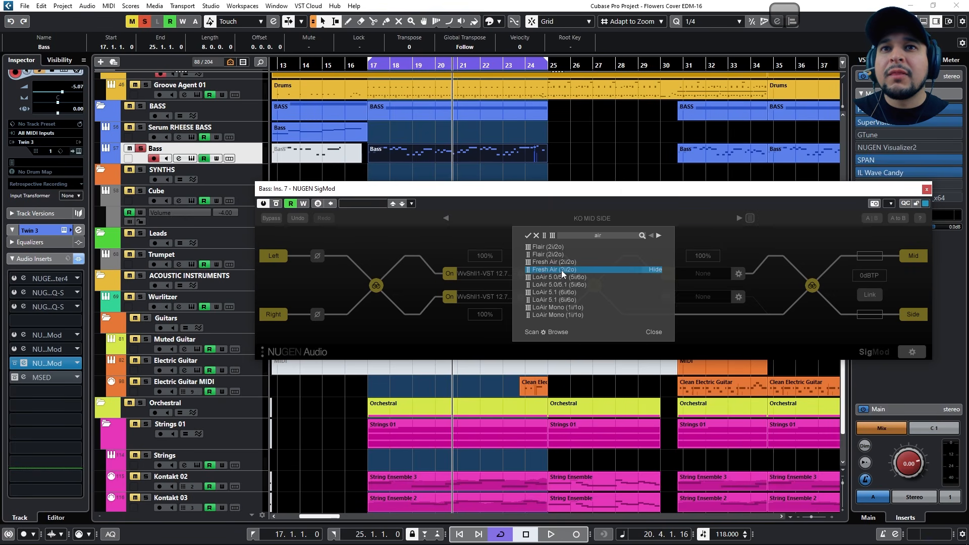
double_click(561, 270)
left_click(712, 274)
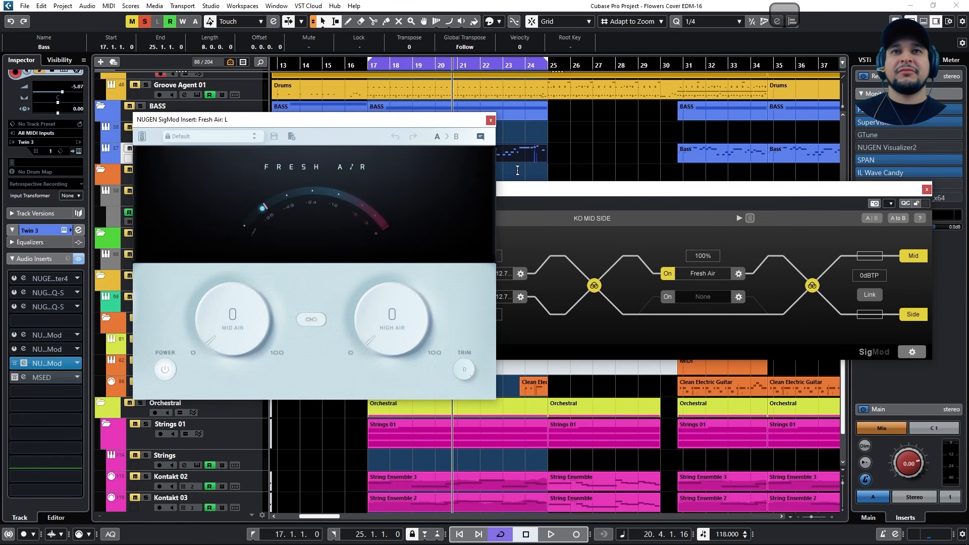
- Play from bar 17, enable the lower slot, set Fresh Air's Mid Air to 46 and High Air to 76, and compare its effect
double_click(371, 64)
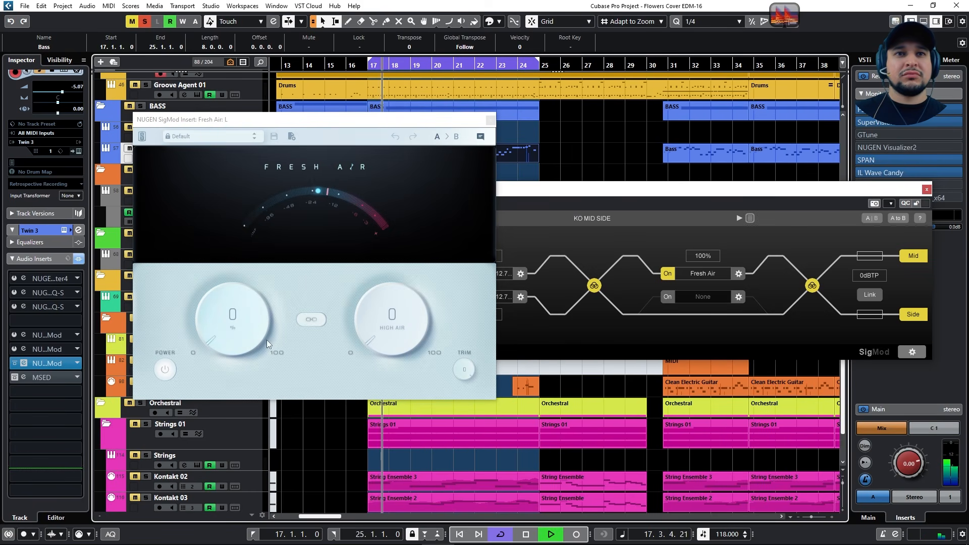
left_click(668, 297)
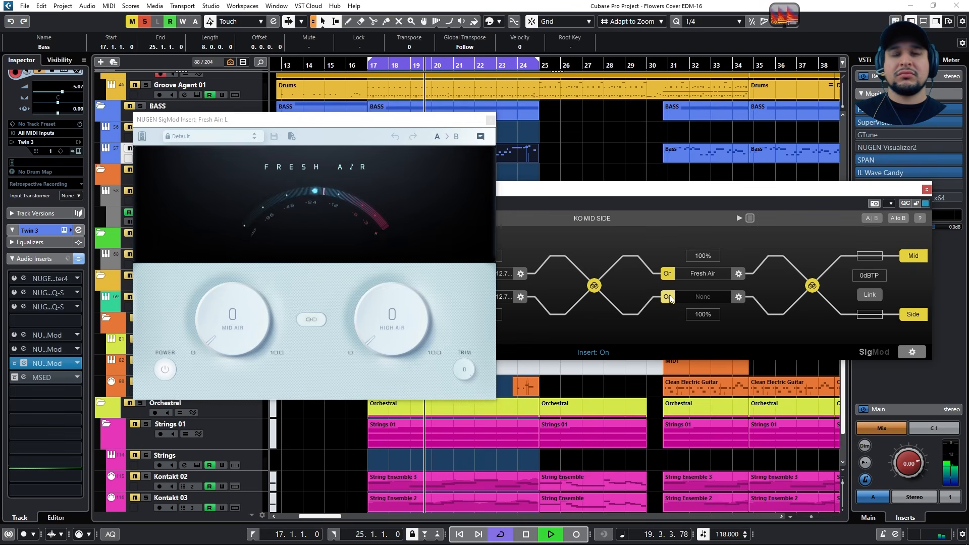
left_click_drag(232, 317, 250, 240)
left_click_drag(392, 299, 383, 132)
left_click_drag(227, 321, 215, 301)
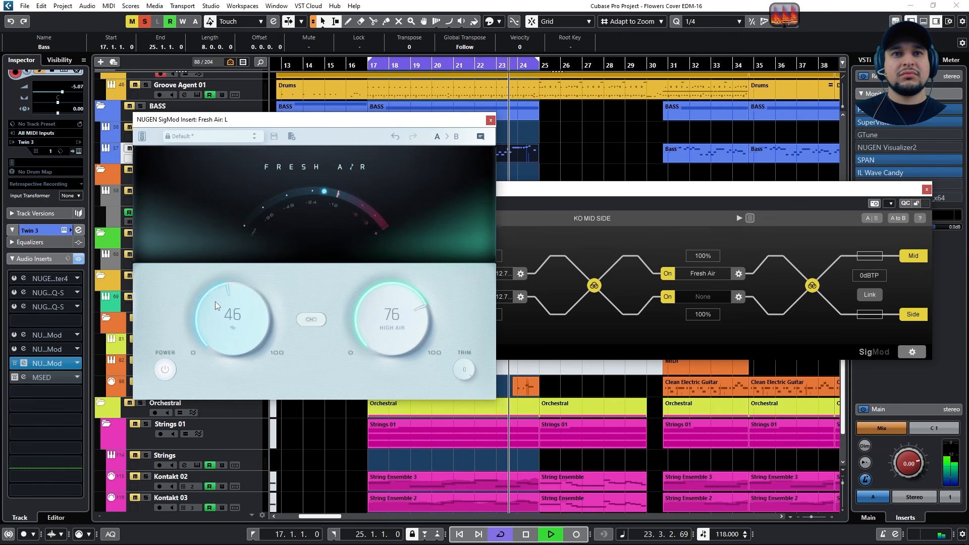
left_click(172, 370)
left_click(174, 371)
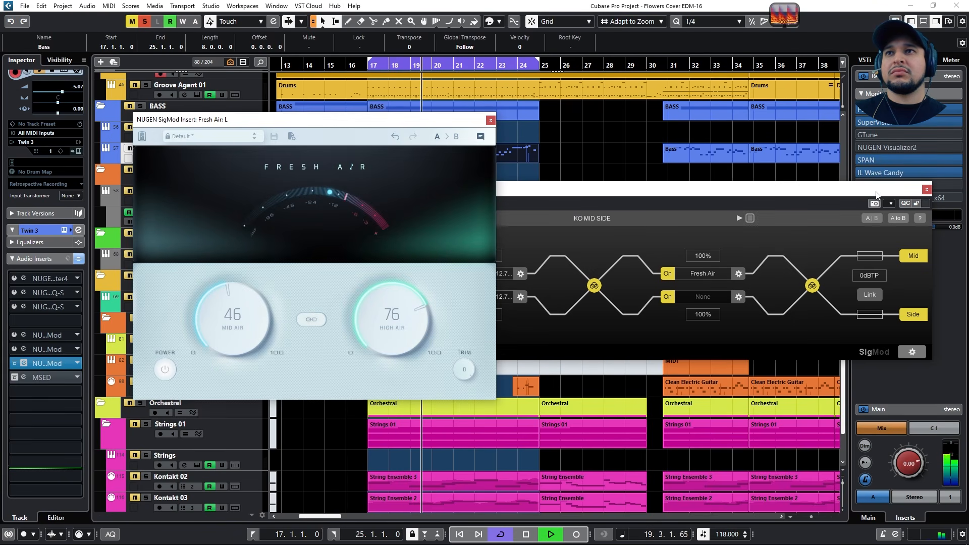
- Inspect the soloed bass's spectrum and stereo image in NUGEN Visualizer2 and close the Fresh Air editor
left_click_drag(873, 190, 776, 188)
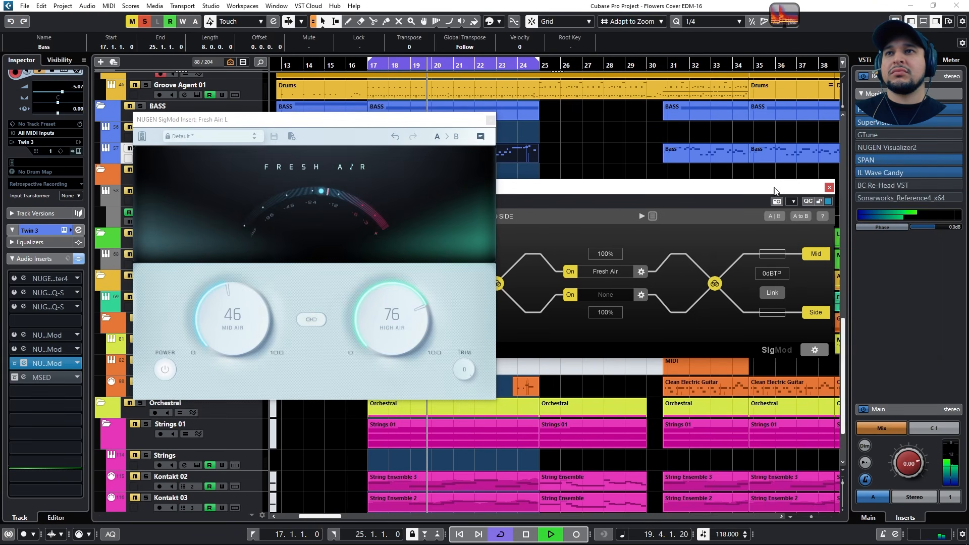
left_click(867, 151)
left_click(491, 121)
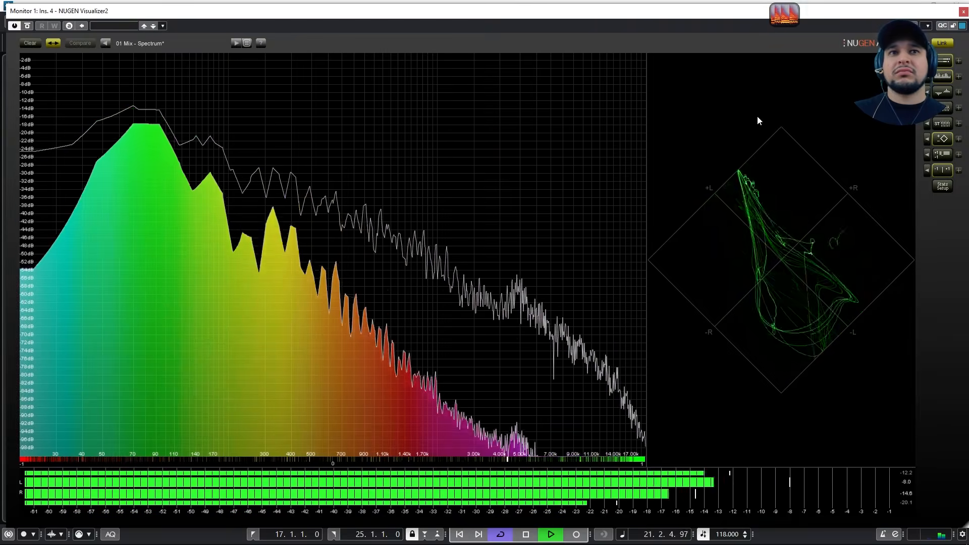
left_click(963, 11)
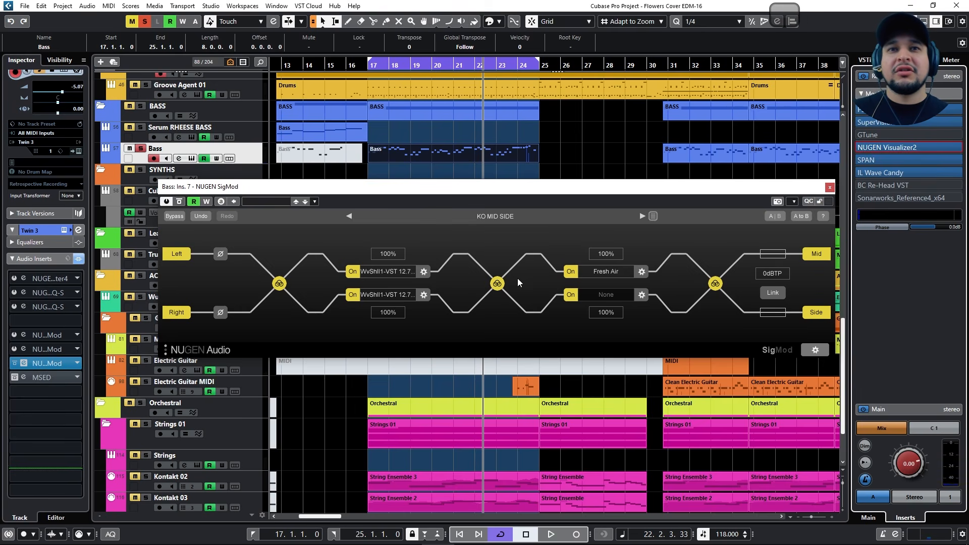
- Disable SigMod's middle Mid-Side module so the chain outputs left and right, and listen to the soloed bass
left_click(498, 284)
key("space")
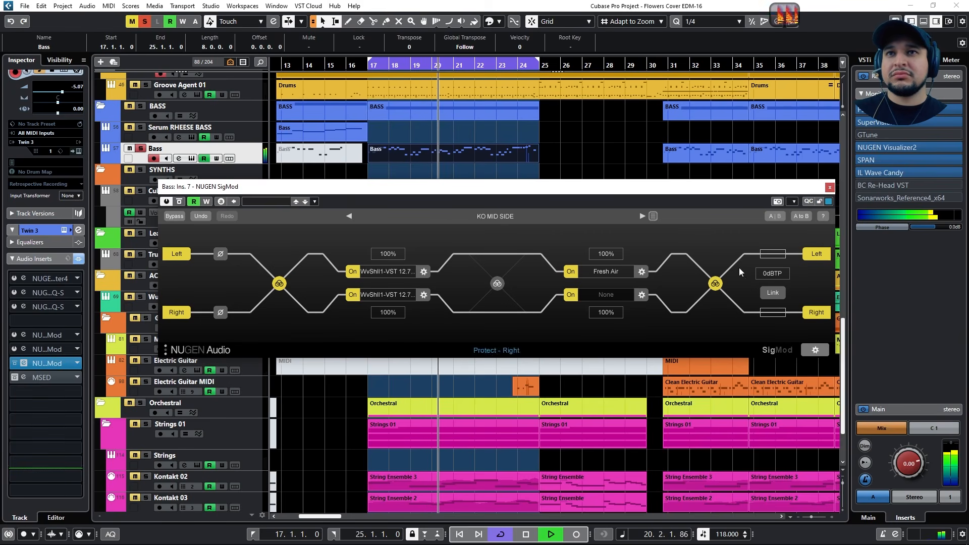
left_click(642, 273)
left_click(551, 329)
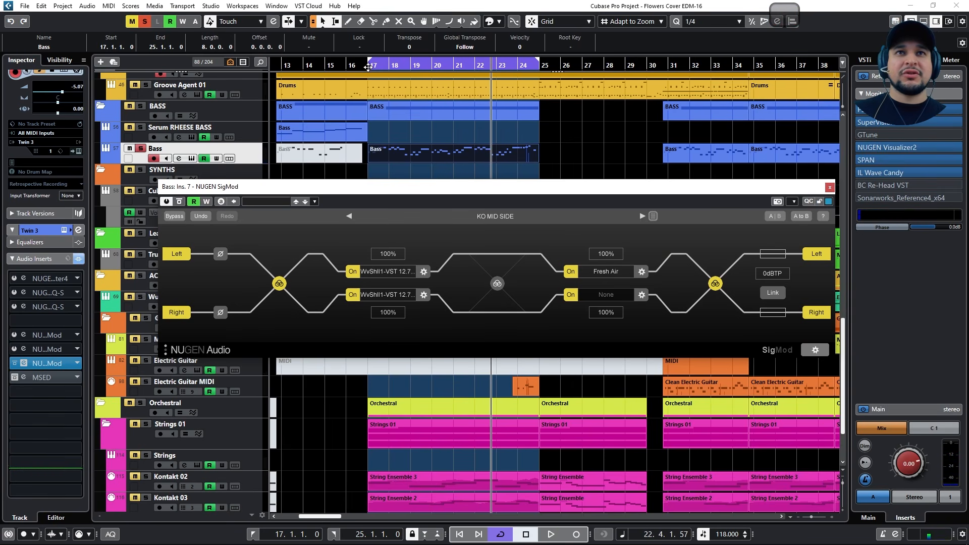
- Clear the solo state, play from bar 17 and toggle the insert 7 SigMod's bypass to compare it in the full mix
key("space")
left_click(145, 22)
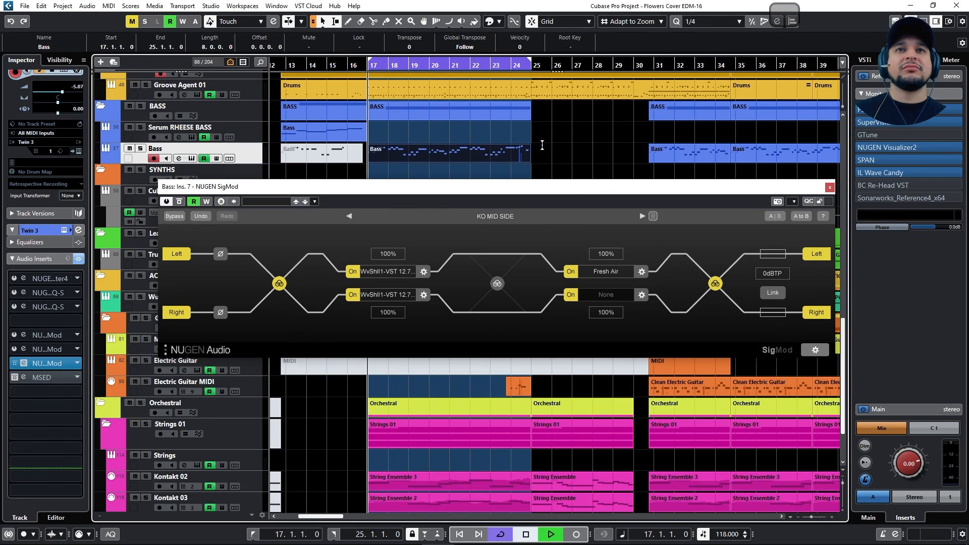
key("space")
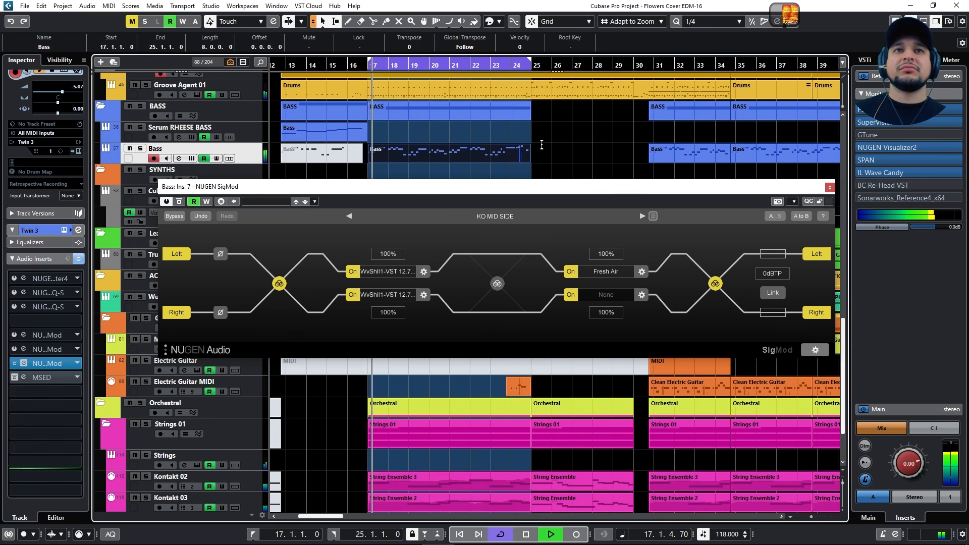
left_click(16, 364)
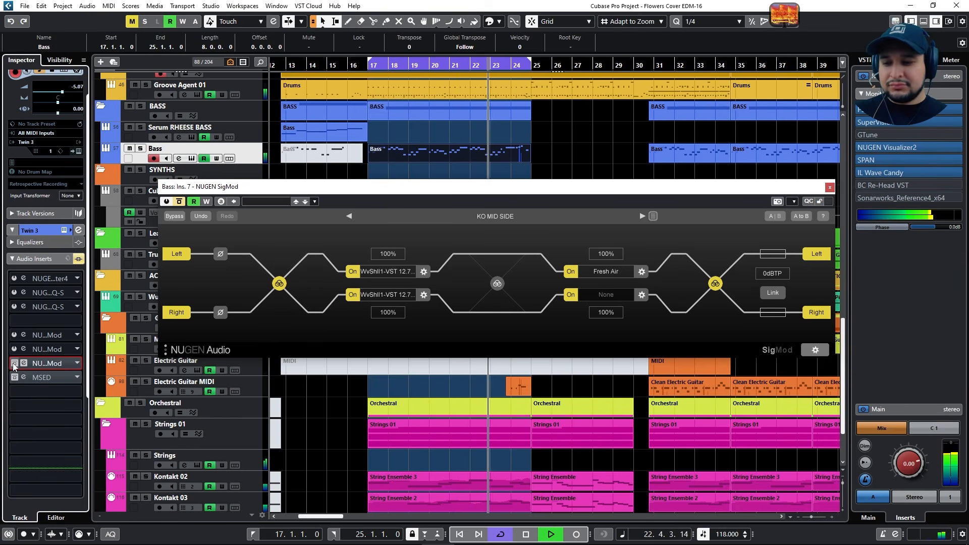
left_click(14, 365)
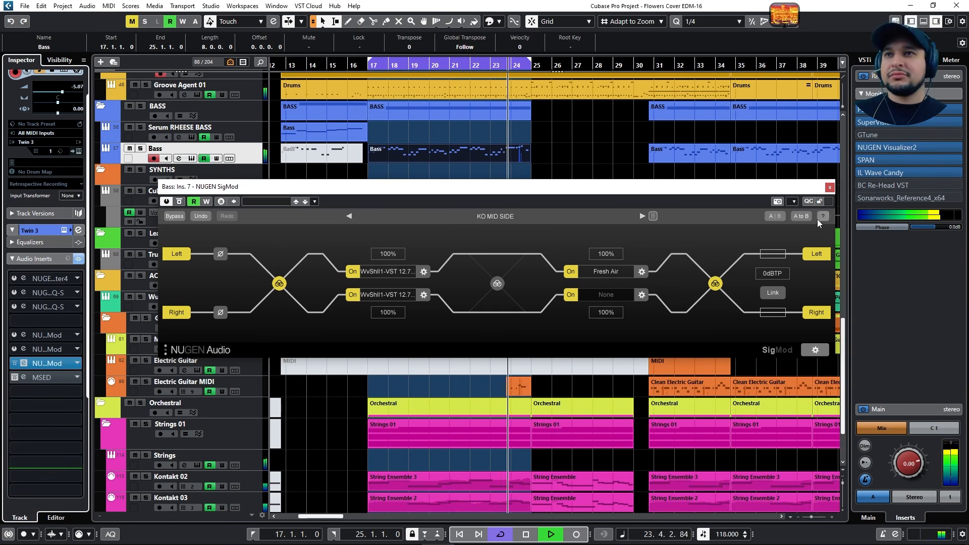
- Close the SigMod editor and toggle the bypass of the bass's SigMods on inserts 5 and 7 to compare them in the full mix
left_click(829, 187)
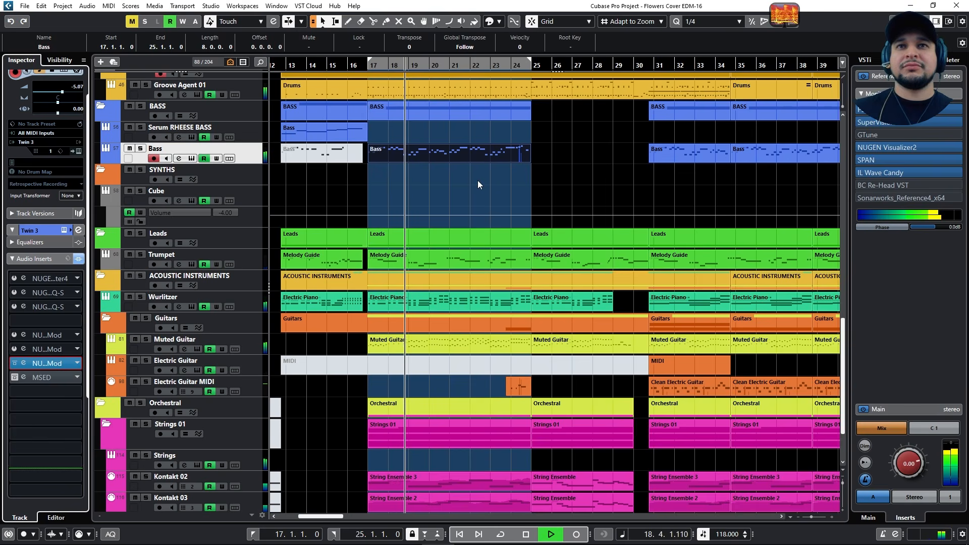
scroll(502, 198, "up", 2, "ctrl")
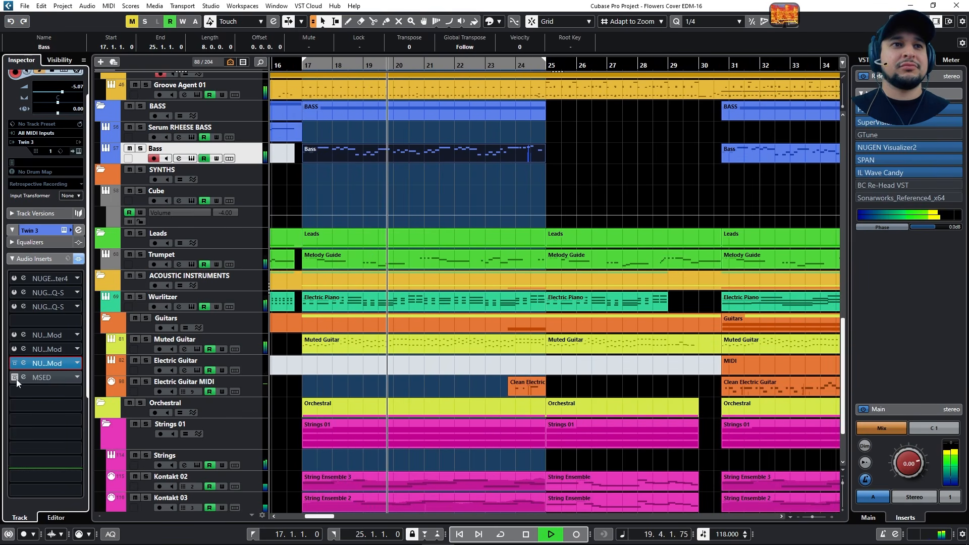
left_click(15, 363)
left_click(14, 336)
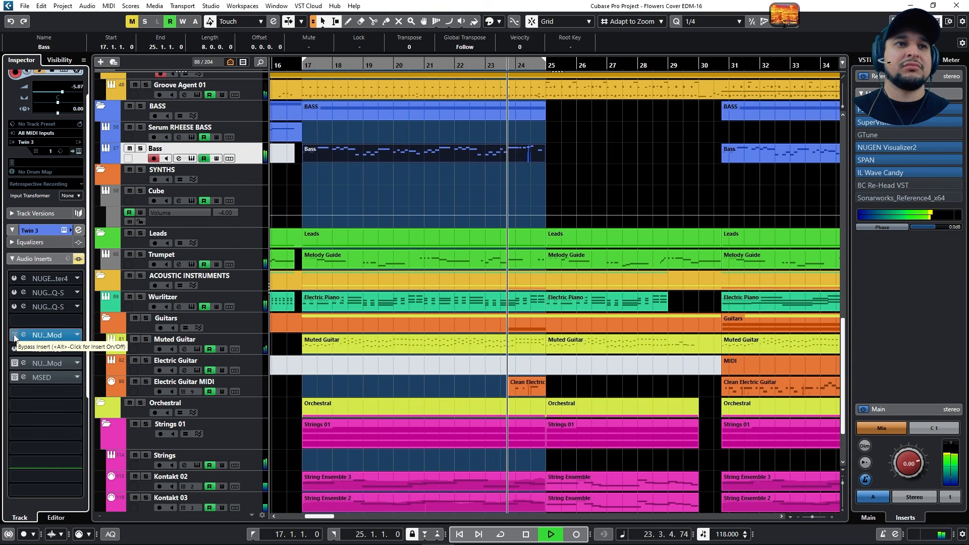
left_click(15, 336)
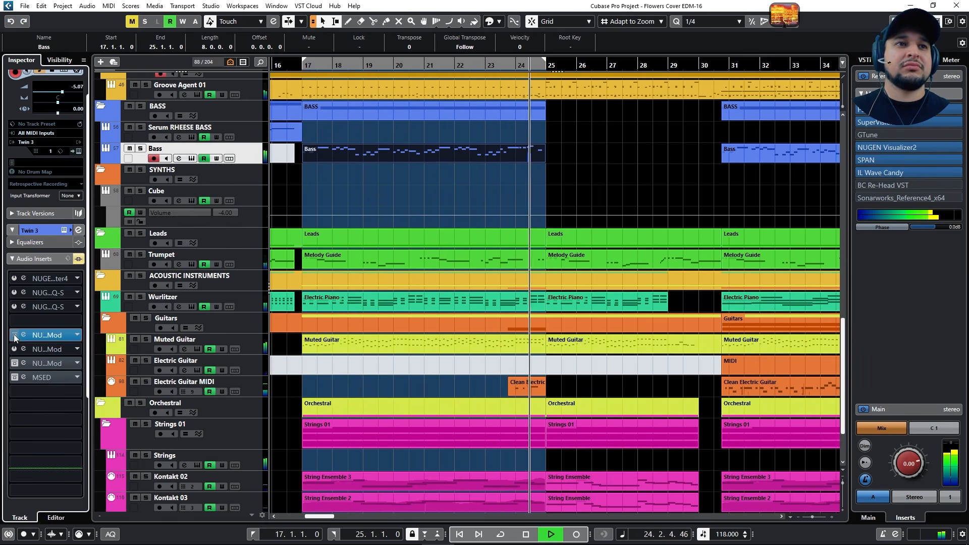
left_click(16, 364)
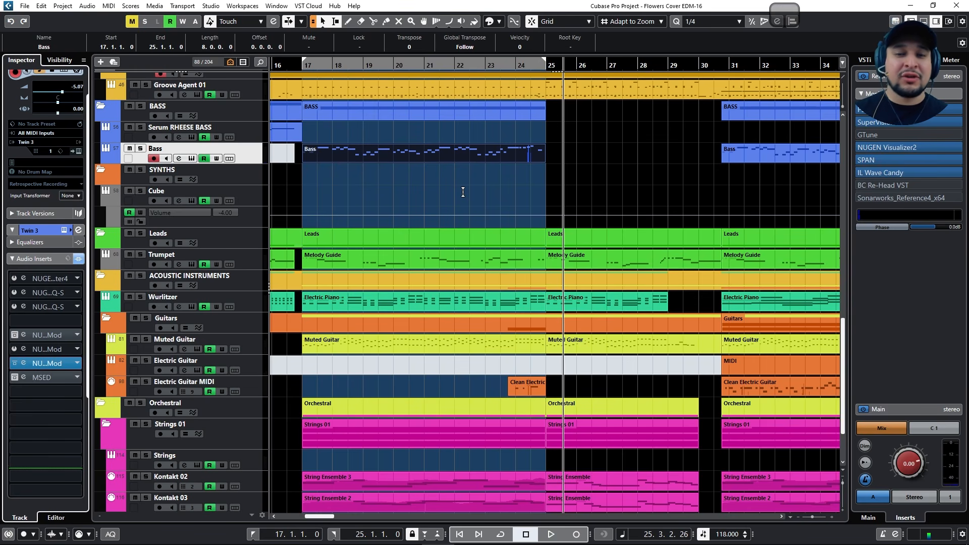
- Solo the Trumpet track and play it from bar 17
left_click(303, 67)
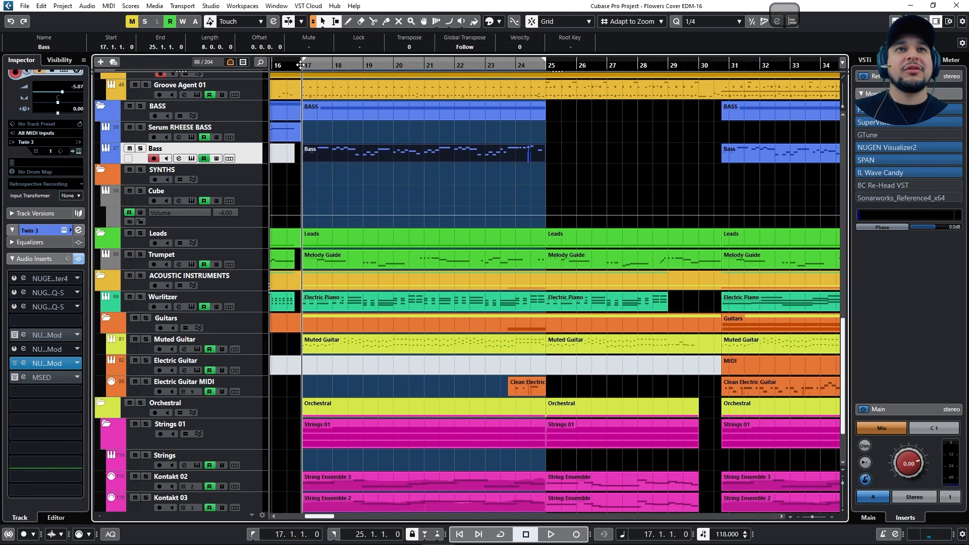
scroll(500, 210, "down", 2)
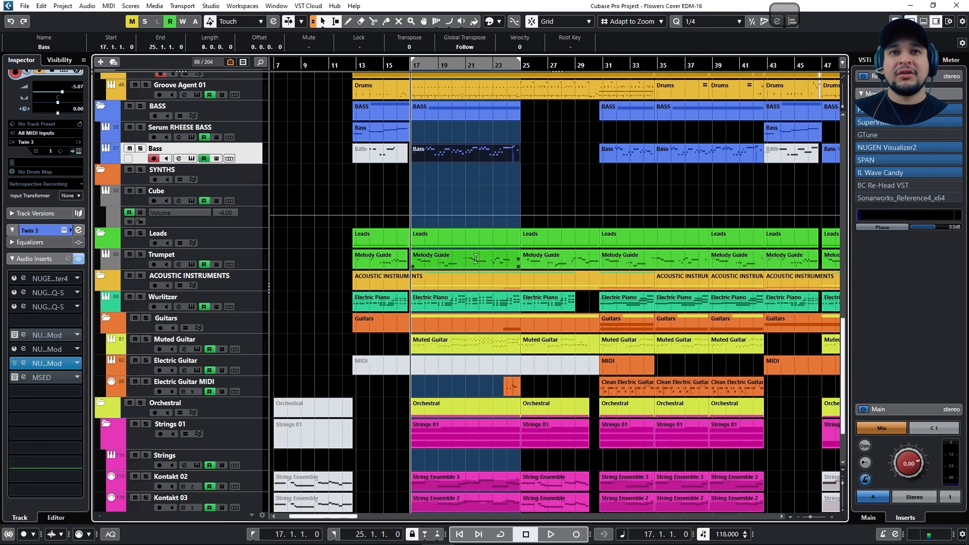
scroll(465, 322, "up", 1)
left_click(243, 263)
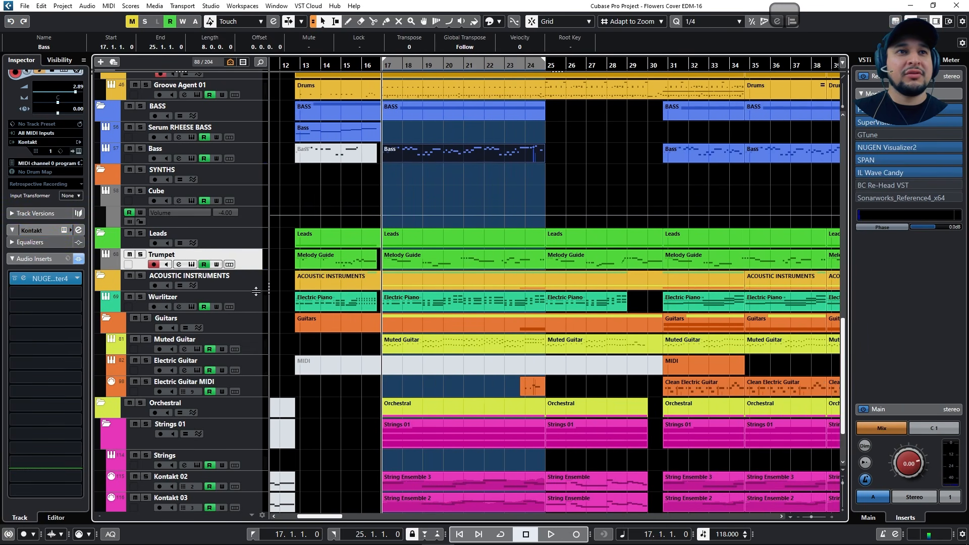
key("s")
key("space")
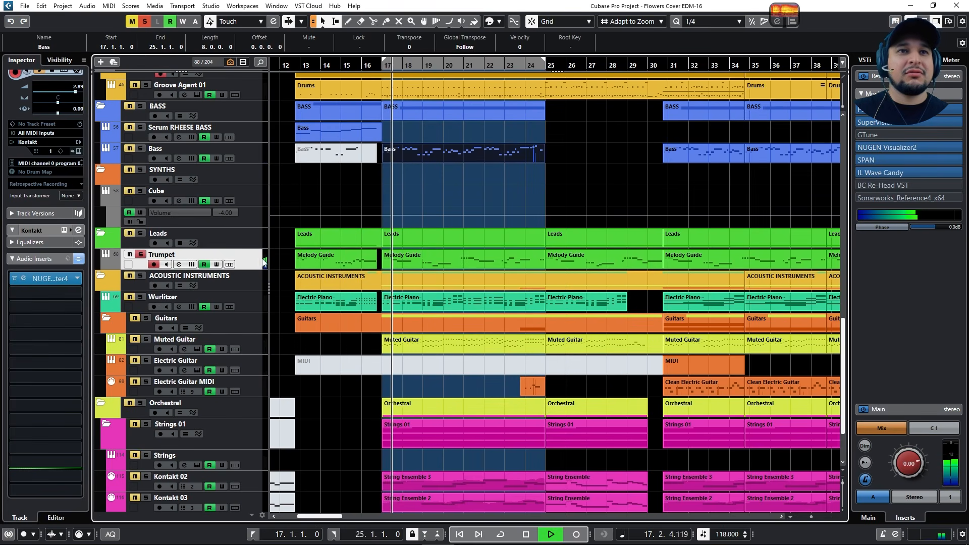
key("space")
- Open Monofilter4 on the Trumpet's insert 1, set its High width to 100%, and listen to the soloed trumpet
left_click(24, 279)
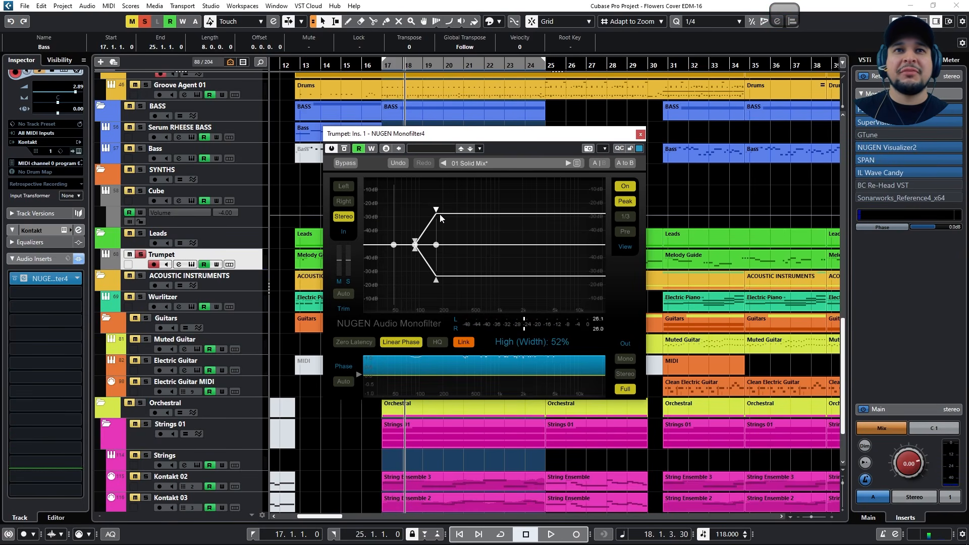
left_click_drag(440, 214, 441, 165)
key("space")
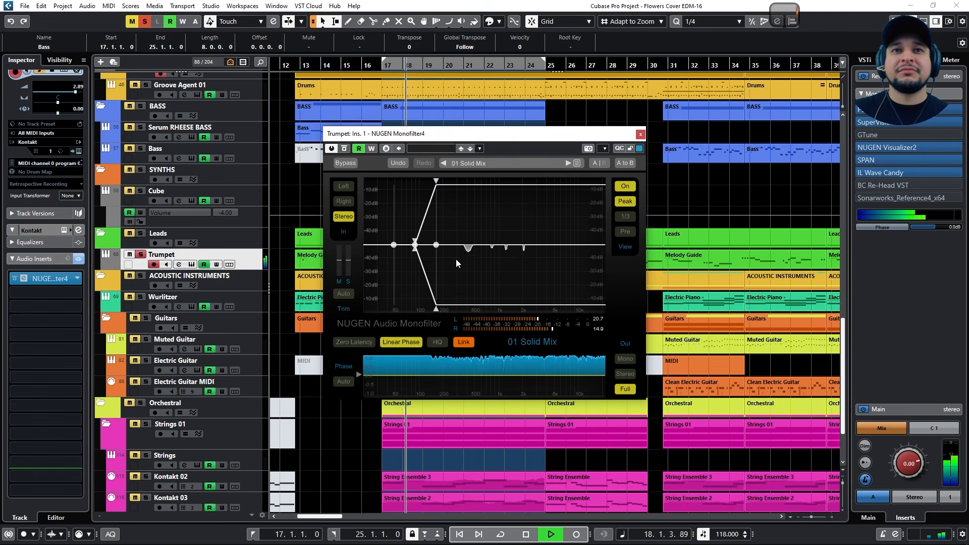
left_click_drag(426, 243, 411, 313)
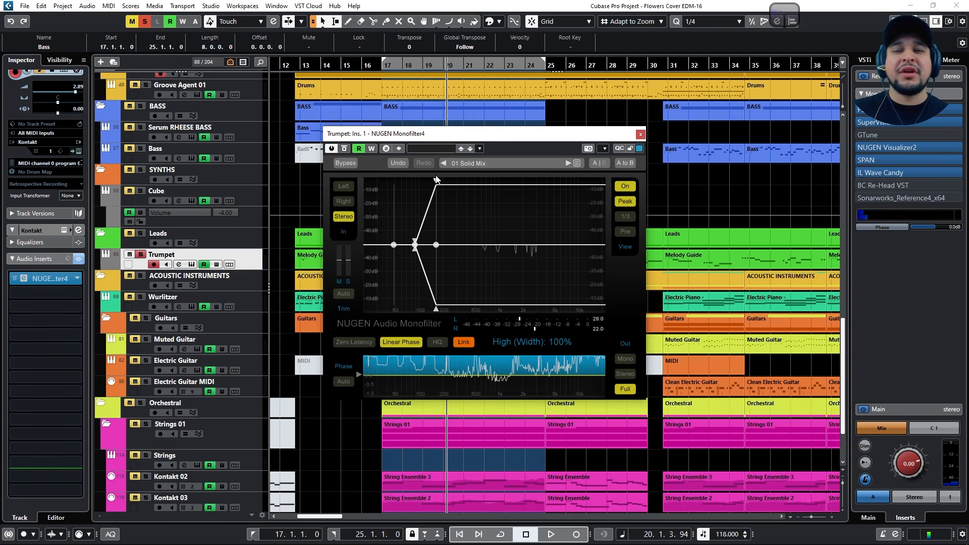
- Narrow the trumpet's high-frequency stereo width in Monofilter to 72% while auditioning it
key("space")
left_click_drag(437, 181, 440, 206)
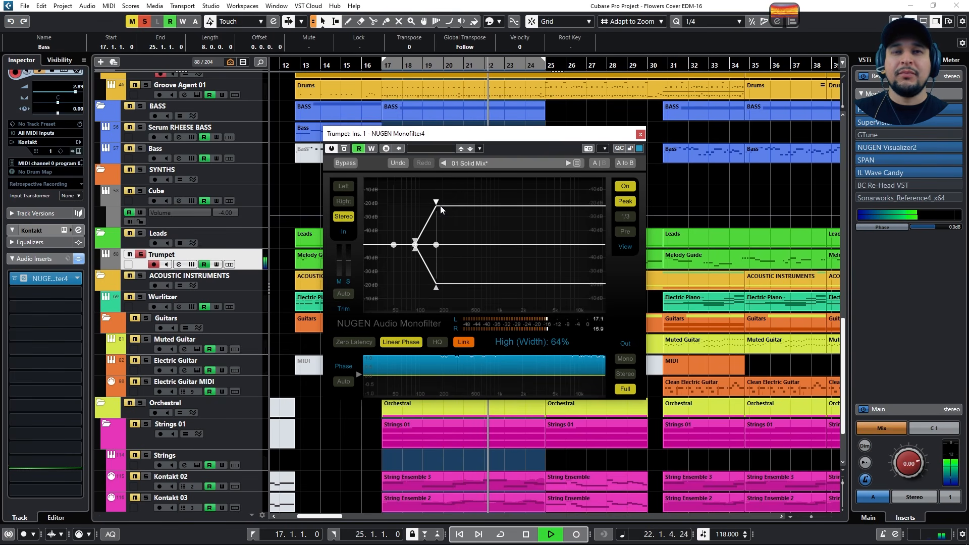
key("space")
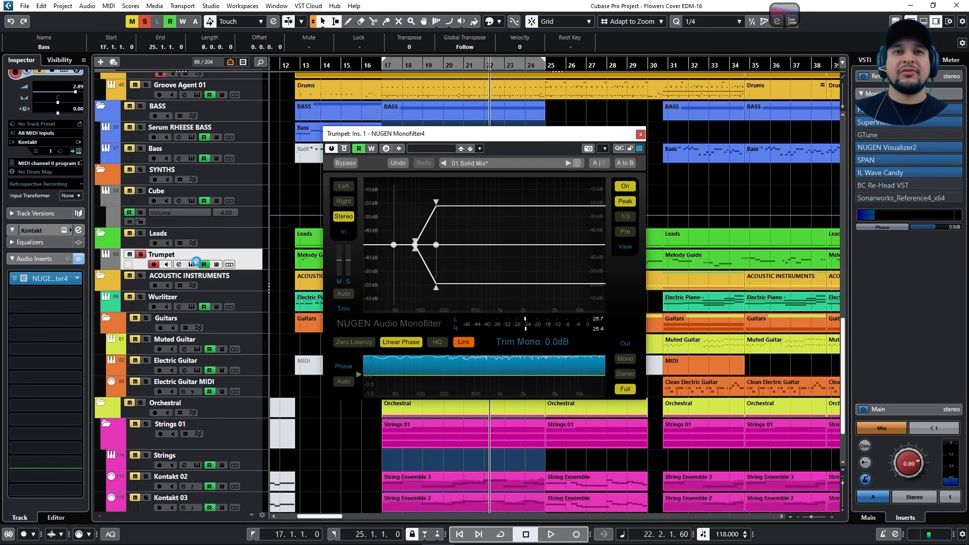
left_click(195, 262)
left_click(729, 65)
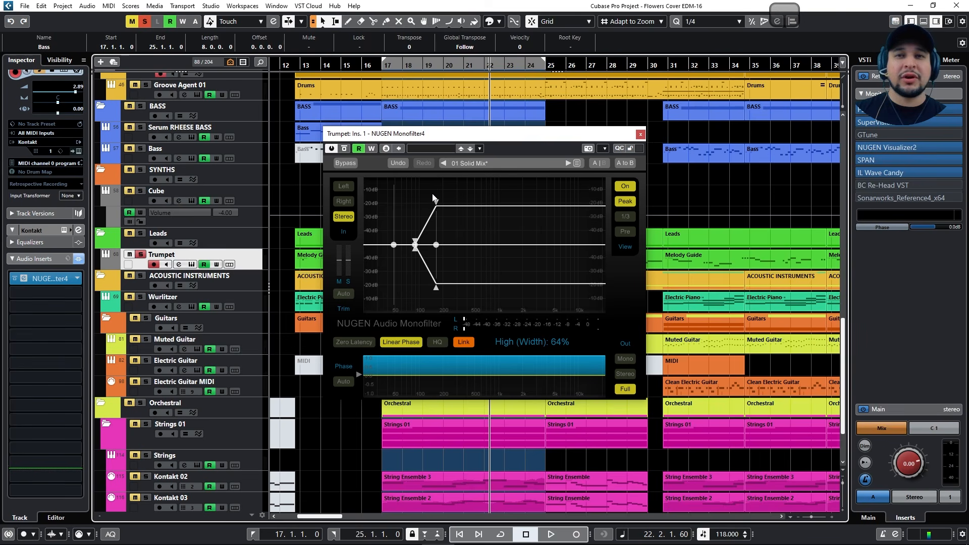
mouse_move(448, 201)
left_mouse_down()
mouse_move(438, 199)
mouse_move(431, 155)
mouse_move(441, 202)
left_mouse_up()
- Play the soloed trumpet from bar 17 and check its stereo image in NUGEN Visualizer2
left_click(383, 69)
key("space")
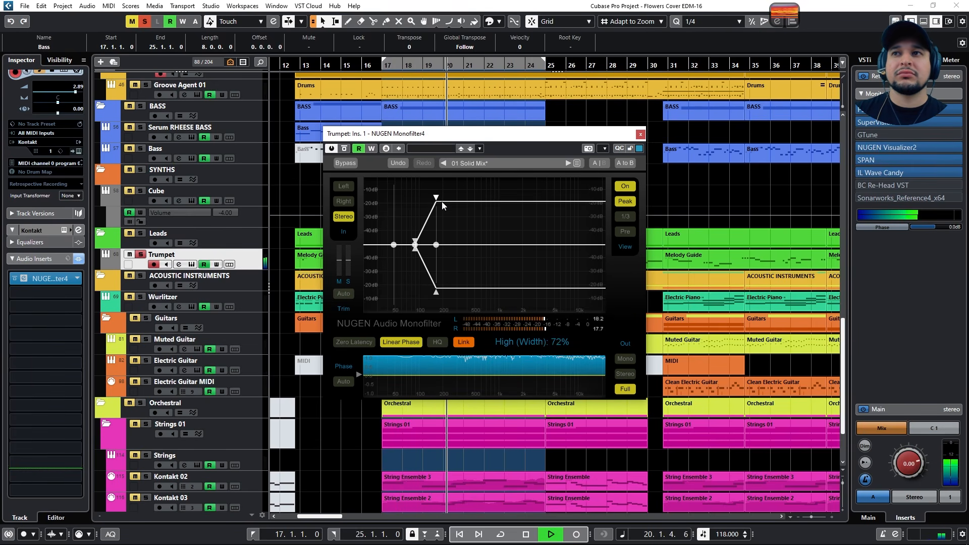
left_click(871, 151)
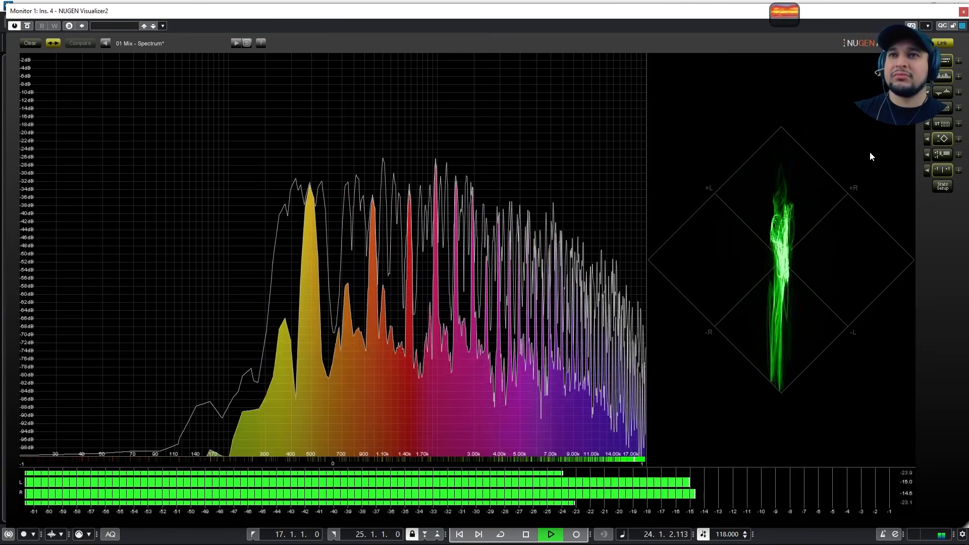
key("space")
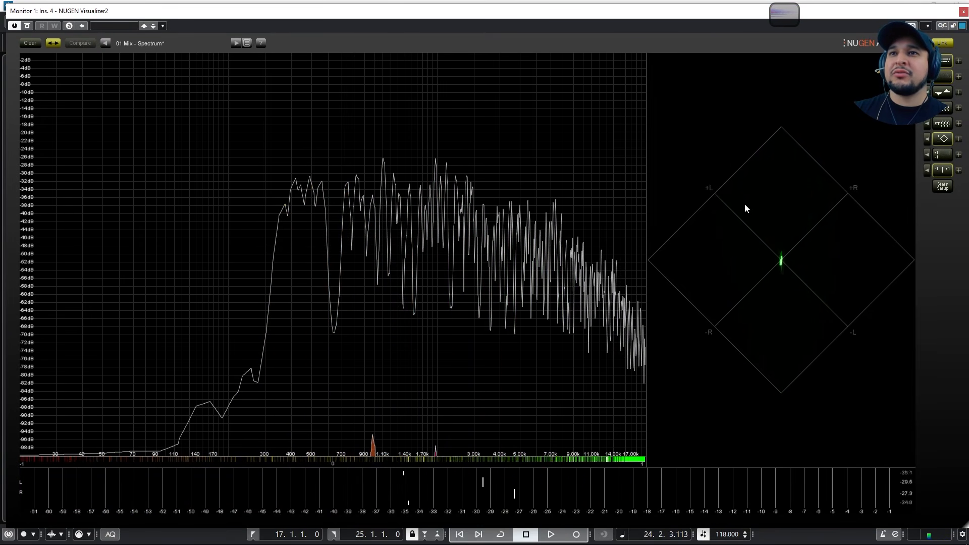
left_click(963, 11)
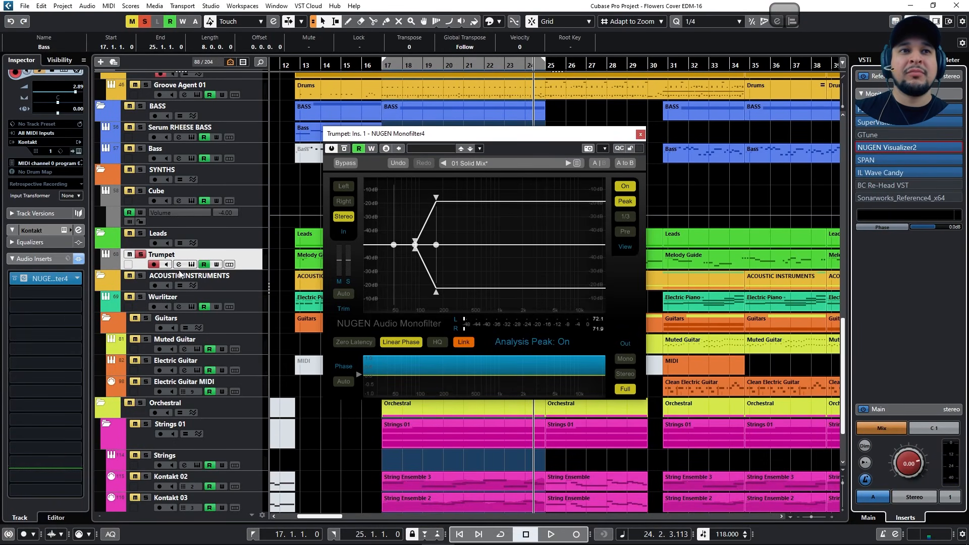
- Unsolo the trumpet, close its Monofilter window, and solo the Wurlitzer track instead
left_click(141, 255)
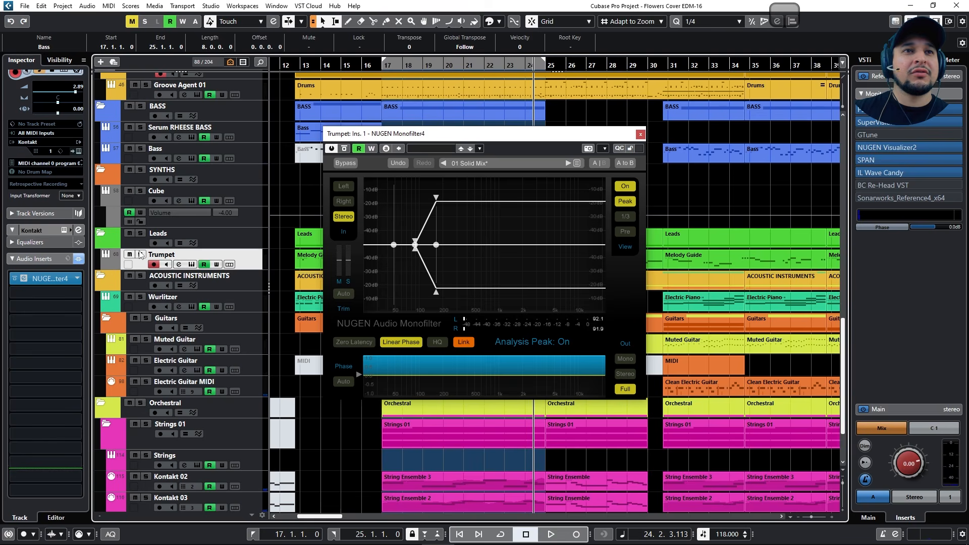
left_click(641, 134)
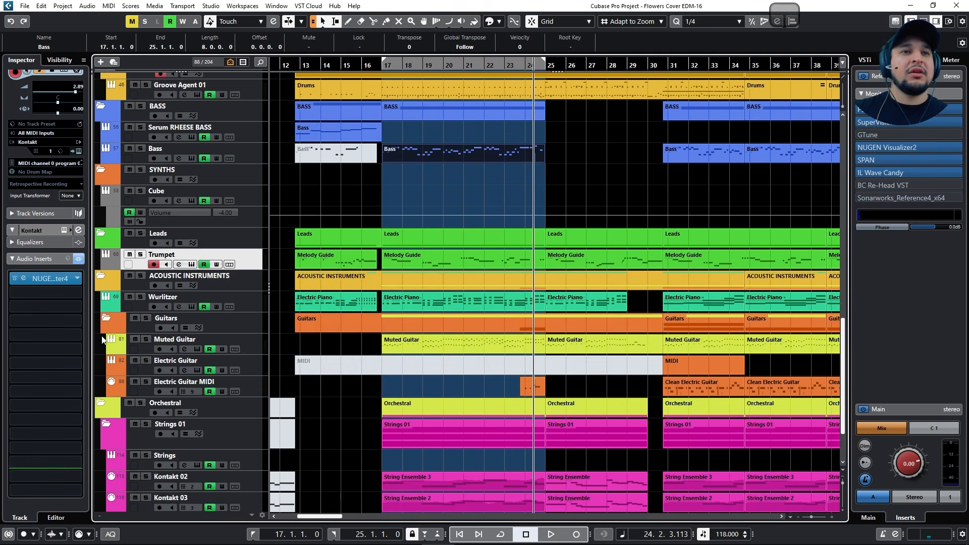
left_click(152, 302)
left_click(141, 298)
- Listen to the soloed Wurlitzer and inspect the dbx-160 compressor on its insert
key("space")
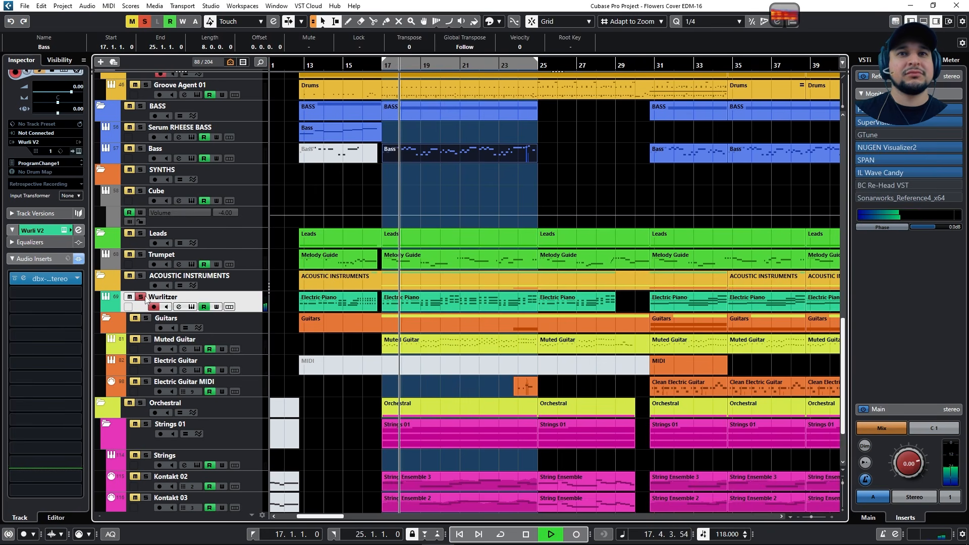
key("space")
left_click(55, 280)
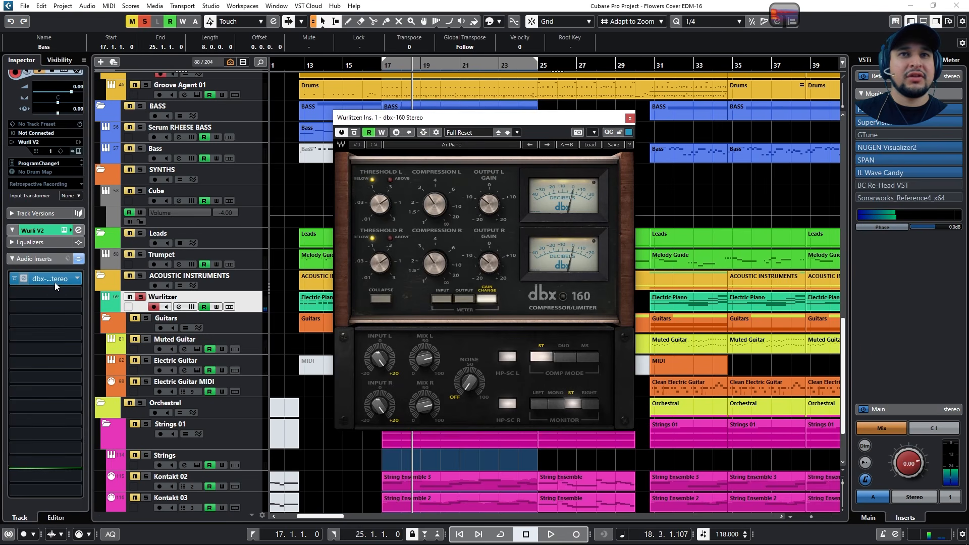
left_click(630, 118)
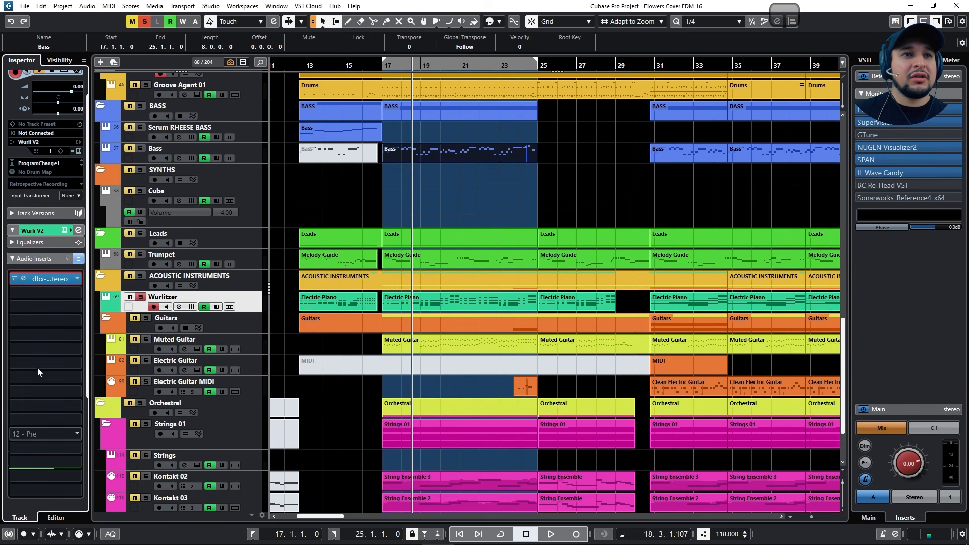
- Show the Wurlitzer's audio sends and view its Wurli V2 instrument during playback
left_click(37, 259)
left_click(33, 305)
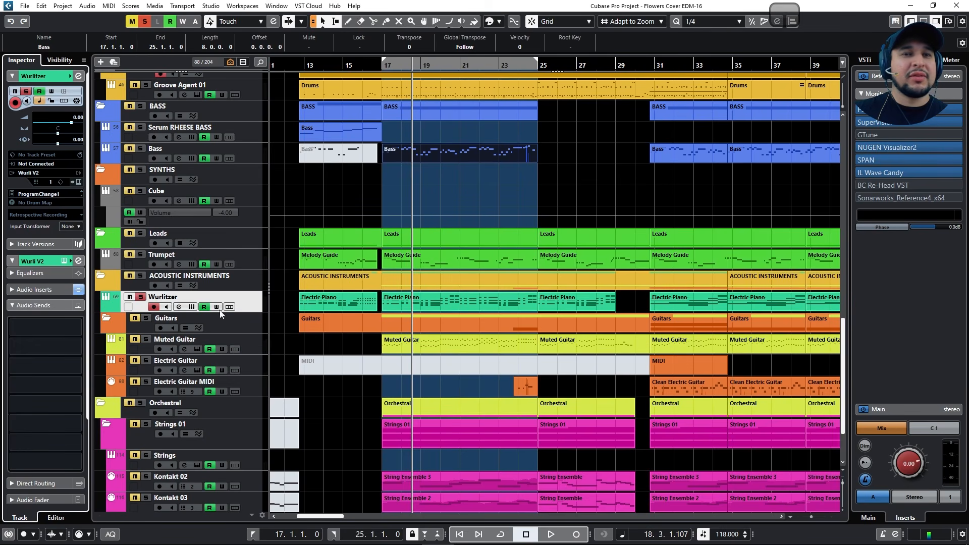
key("space")
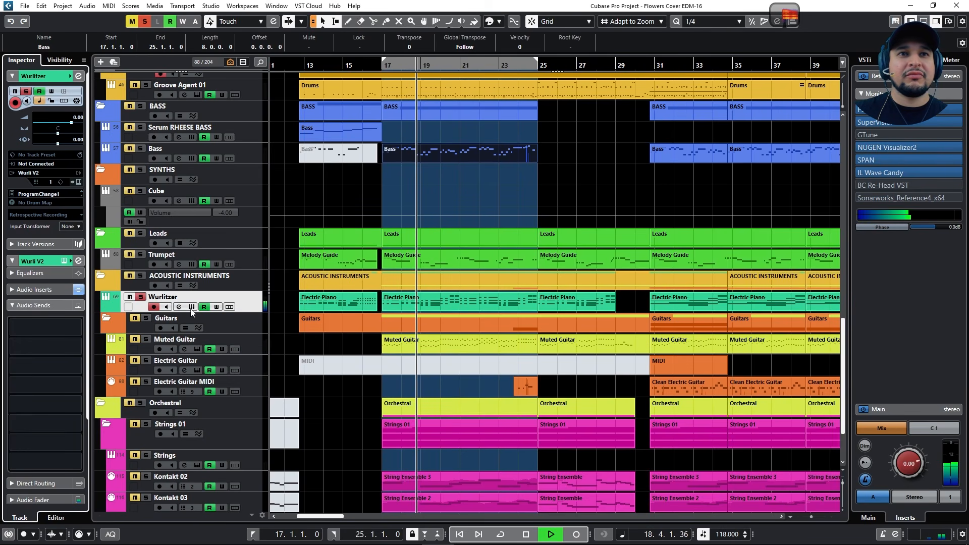
left_click(191, 306)
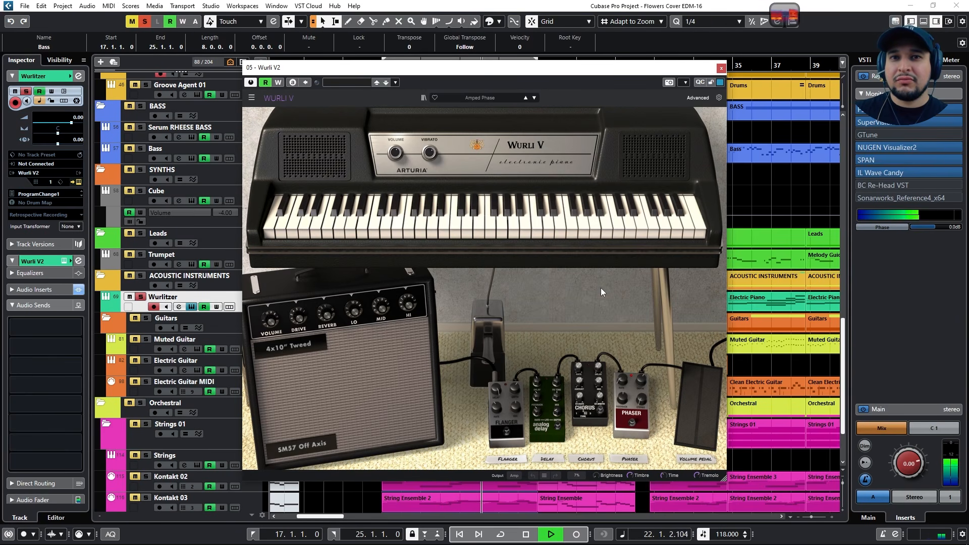
key("space")
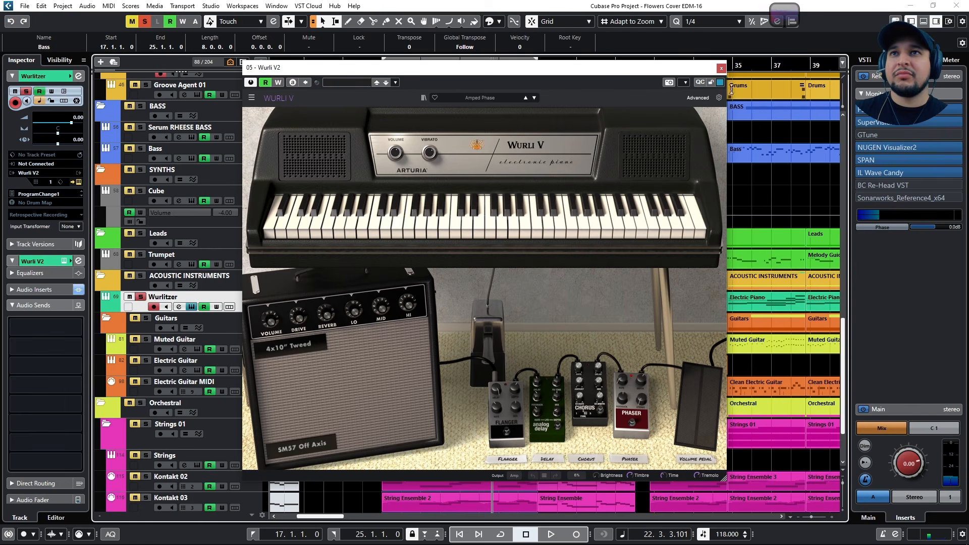
left_click(722, 67)
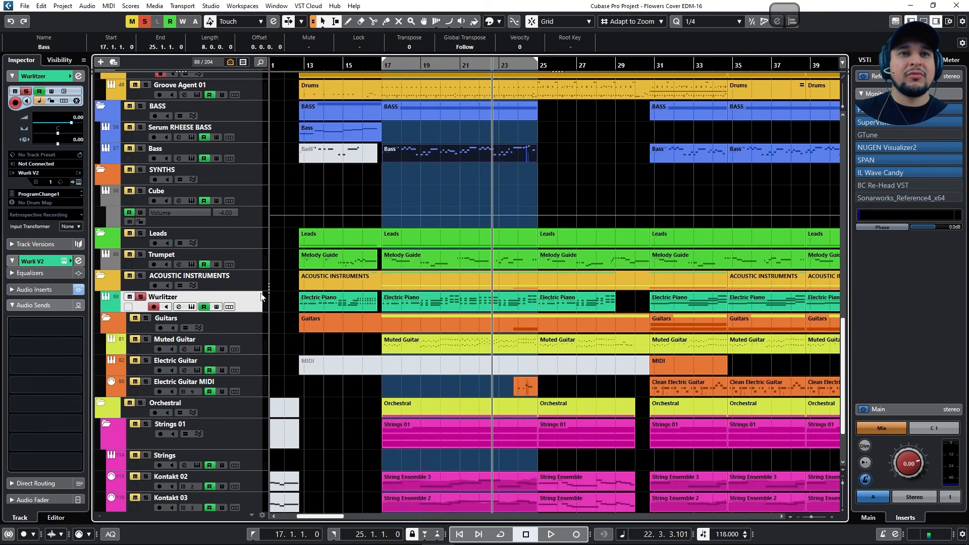
key("e")
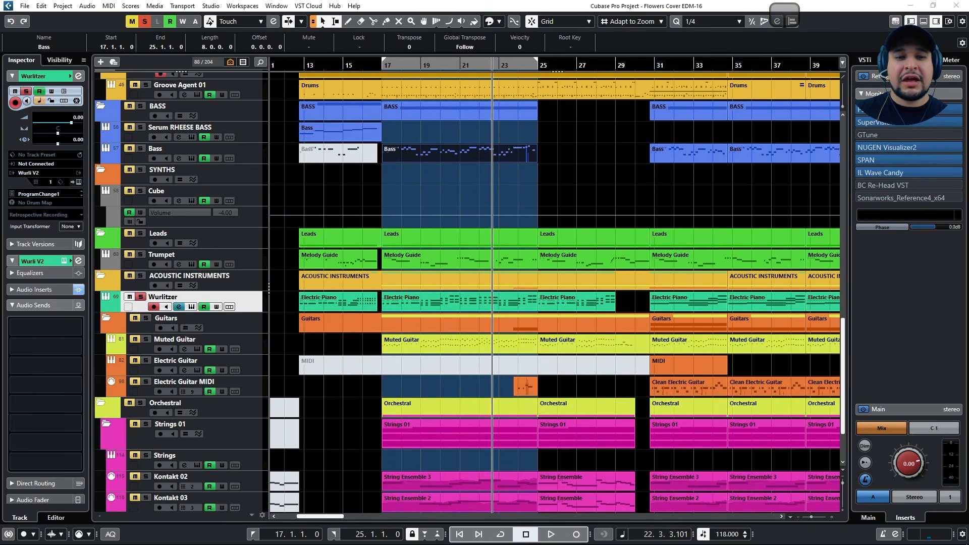
left_click_drag(597, 231, 432, 134)
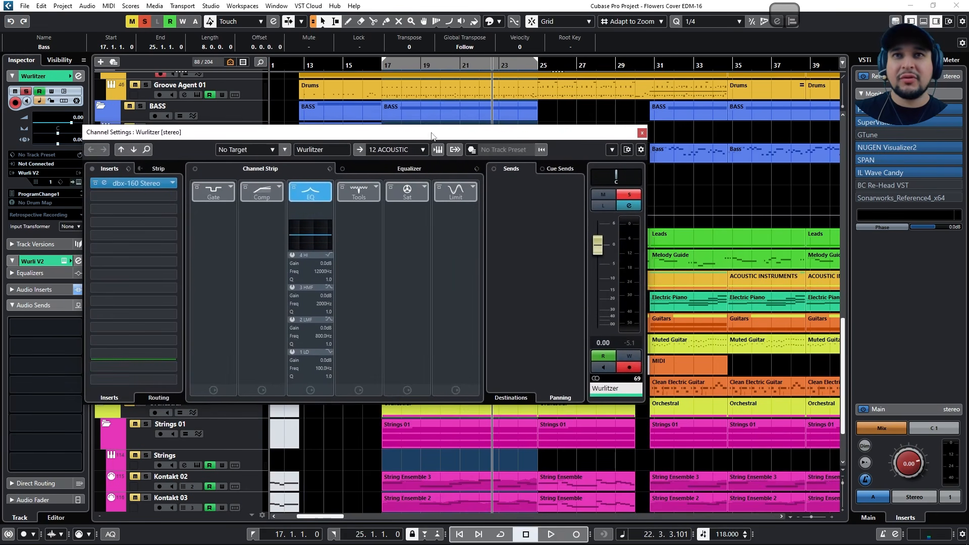
left_click(409, 172)
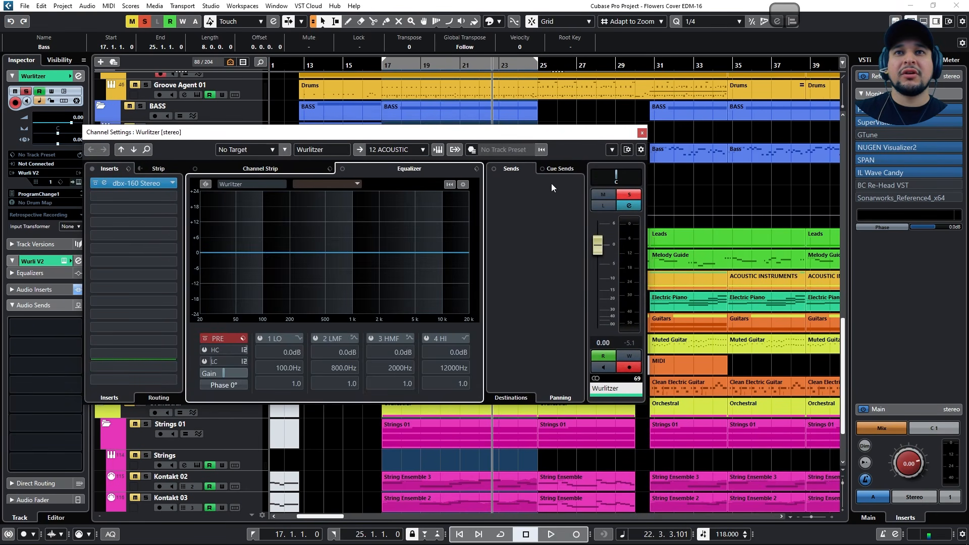
- Route the Wurlitzer's first send to the MD VERB group and activate it
left_click(552, 170)
left_click(510, 169)
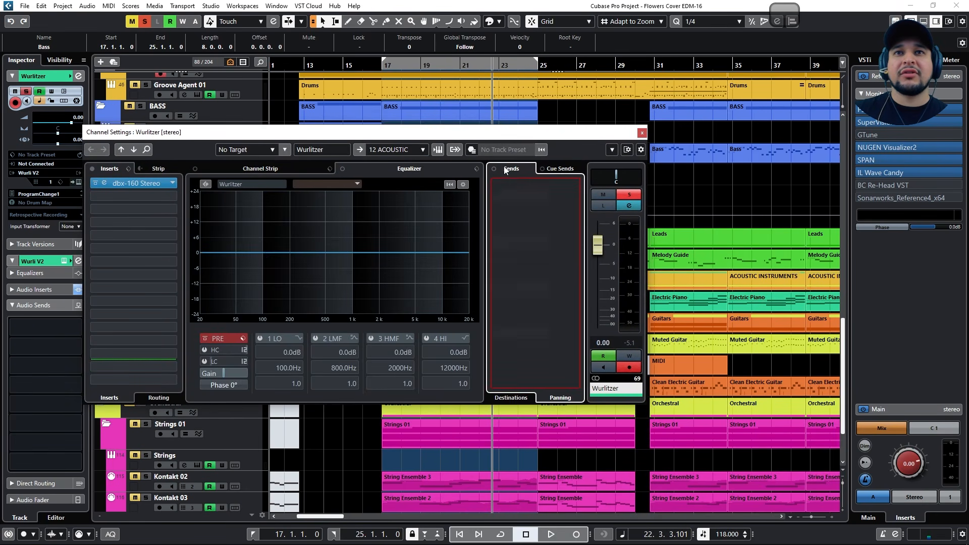
left_click(519, 398)
left_click(552, 190)
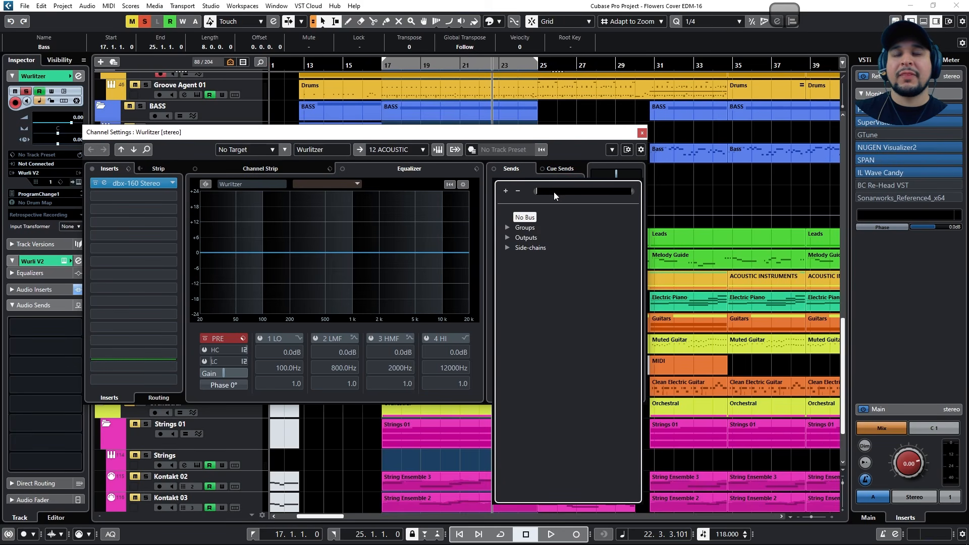
left_click(510, 229)
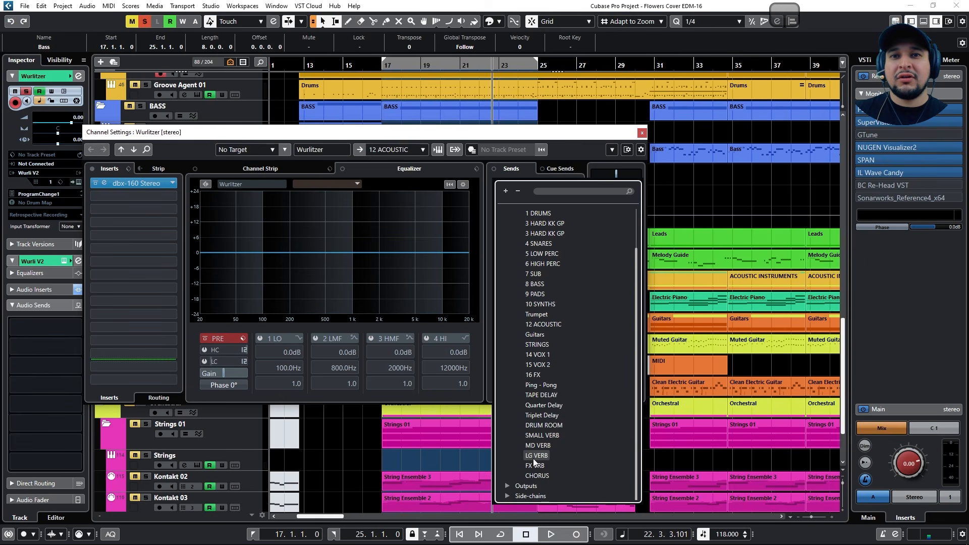
left_click(539, 445)
left_click(496, 185)
- Start playback and lower the Wurlitzer's MD VERB send level to -5.04
key("space")
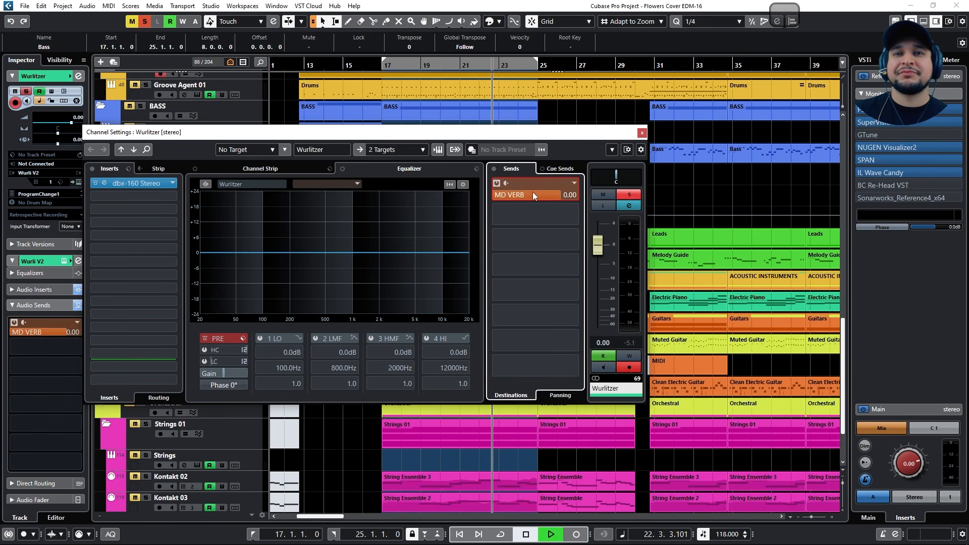
left_click(548, 195)
left_click(519, 195)
- Open the MD VERB's NUGEN Paragon reverb and raise its decay to x2.11 while bars 17 to 25 loop
right_click(519, 191)
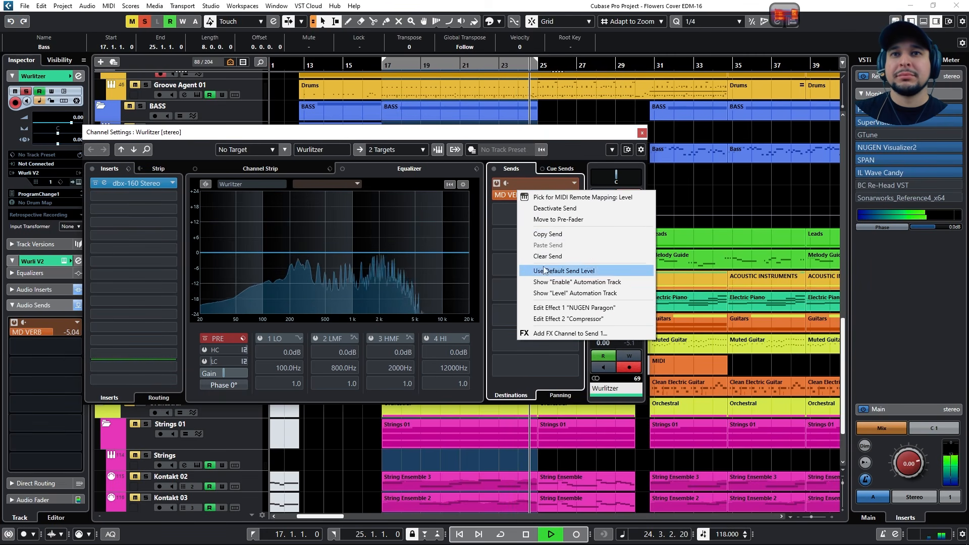
left_click(572, 308)
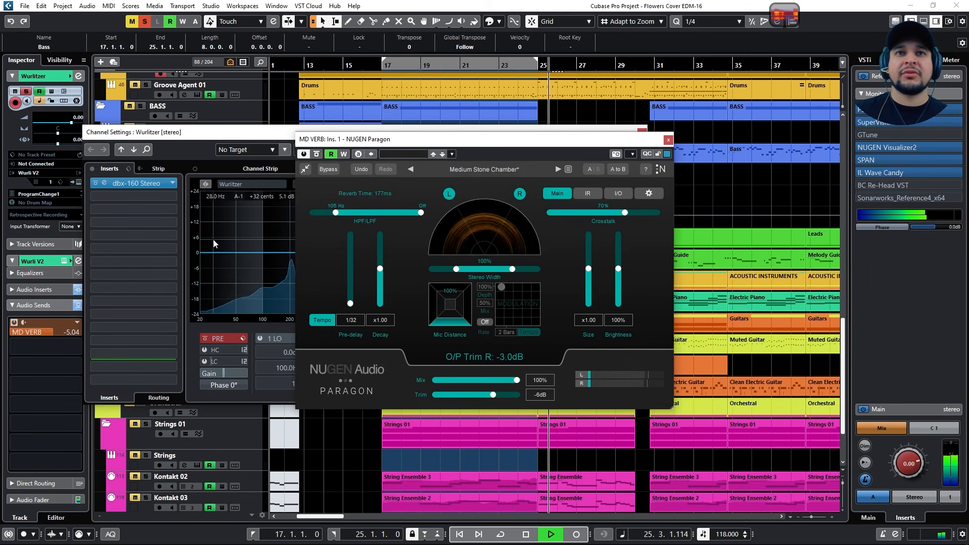
left_click(417, 71)
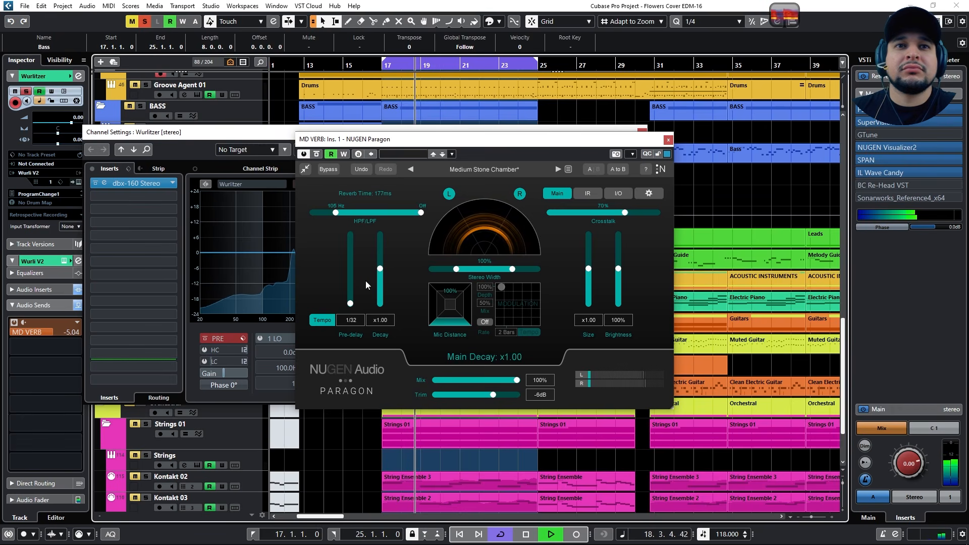
mouse_move(378, 302)
left_mouse_down()
mouse_move(378, 291)
mouse_move(384, 313)
left_mouse_up()
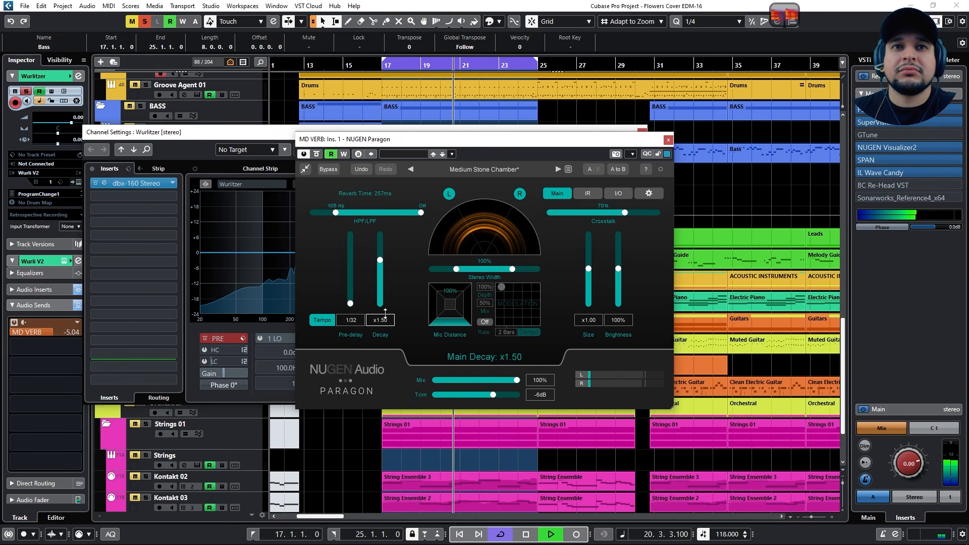
mouse_move(378, 264)
left_mouse_down()
mouse_move(376, 239)
mouse_move(382, 257)
left_mouse_up()
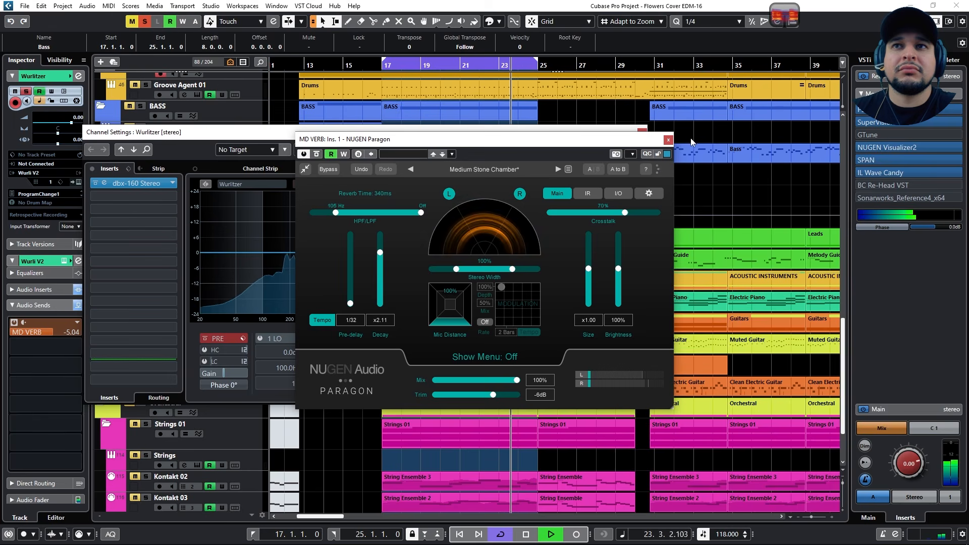
left_click(668, 140)
left_click_drag(530, 195, 556, 202)
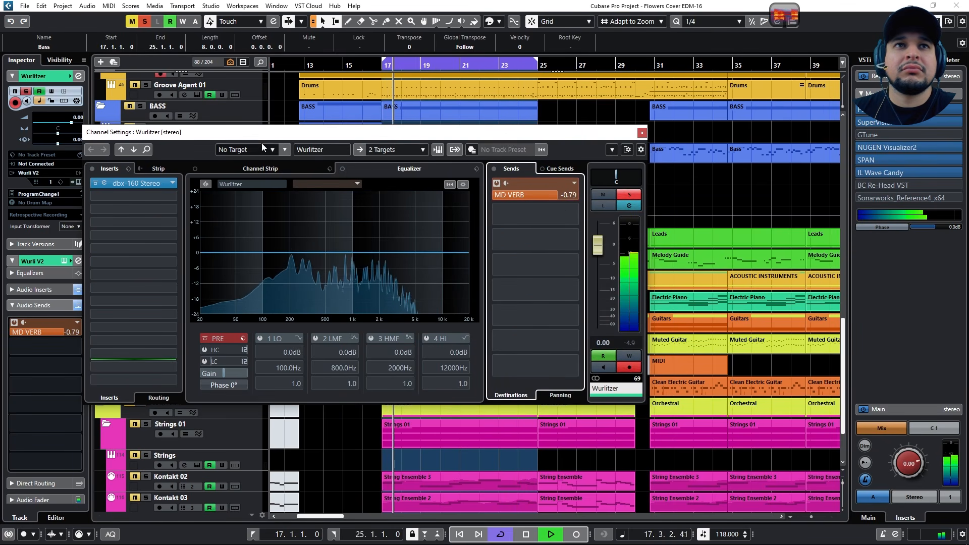
left_click_drag(261, 133, 556, 121)
left_click_drag(764, 123, 440, 138)
scroll(481, 192, "down", 2)
- Reopen the Paragon reverb and set its decay to x1.88, room size to x1.49 and mic distance to 114%
right_click(509, 185)
left_click(542, 302)
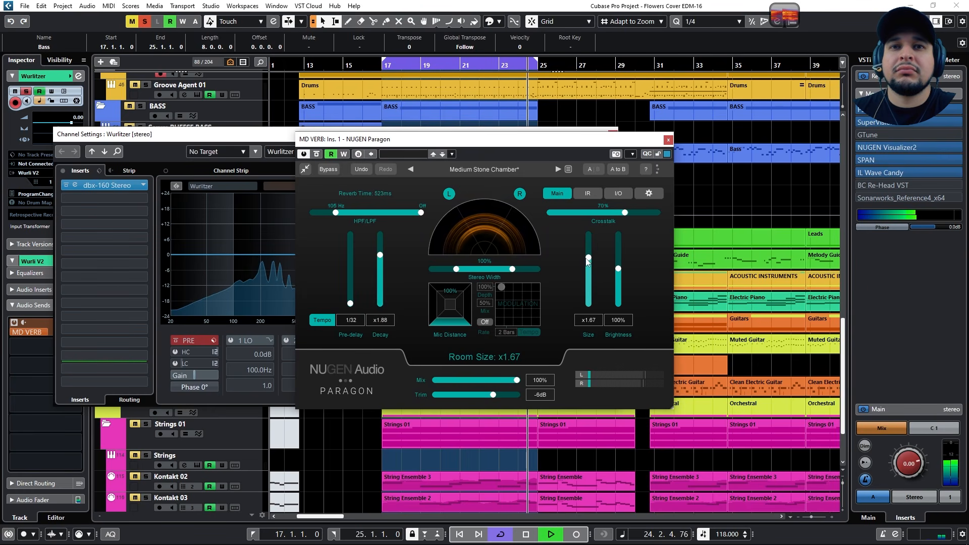
left_click_drag(589, 260, 580, 297)
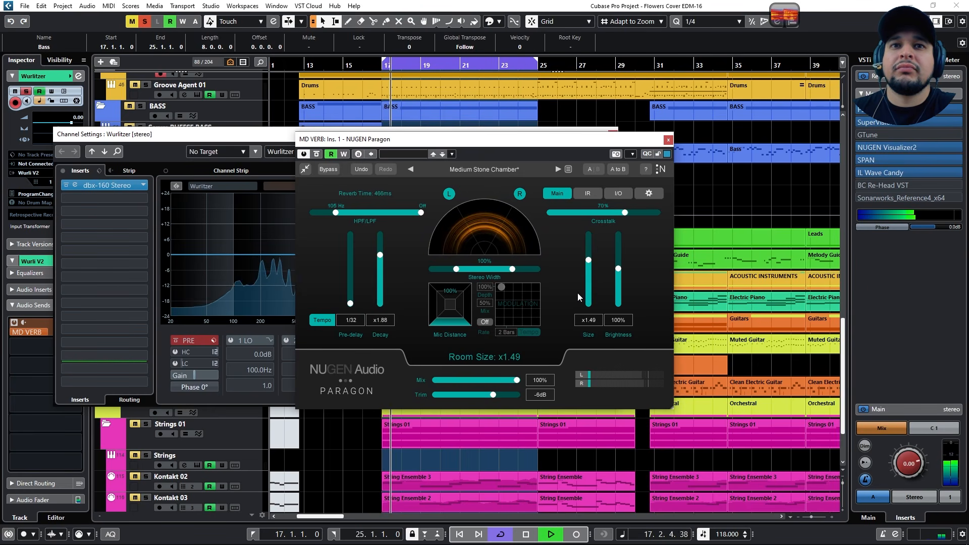
left_click_drag(441, 307, 438, 295)
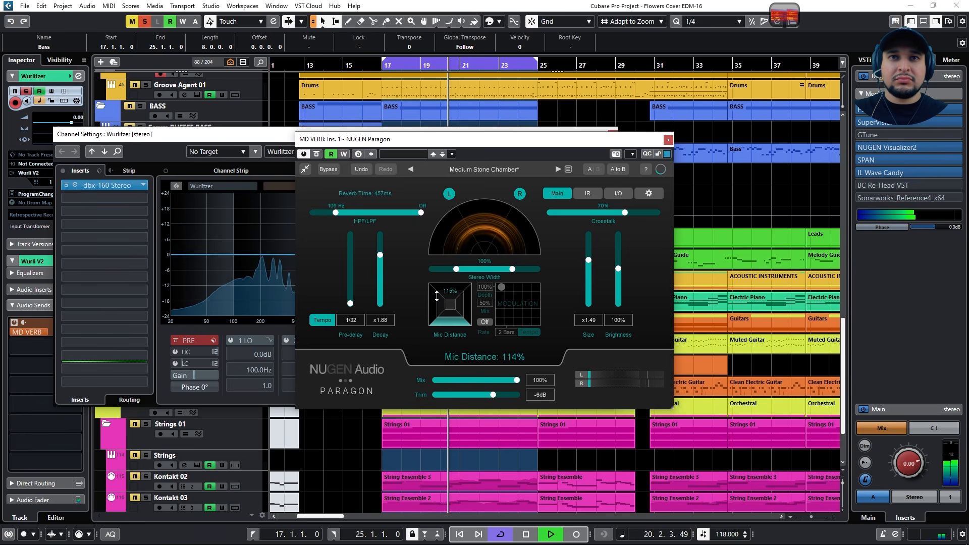
- Close the reverb and channel settings windows and play the mix from bar 17 with the Wurlitzer unsoloed
left_click(667, 139)
left_click(613, 135)
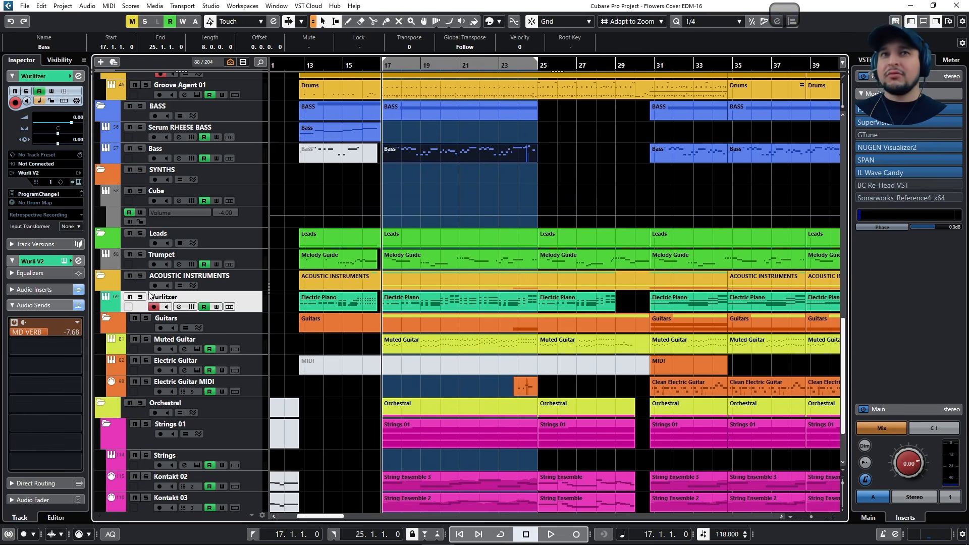
key("space")
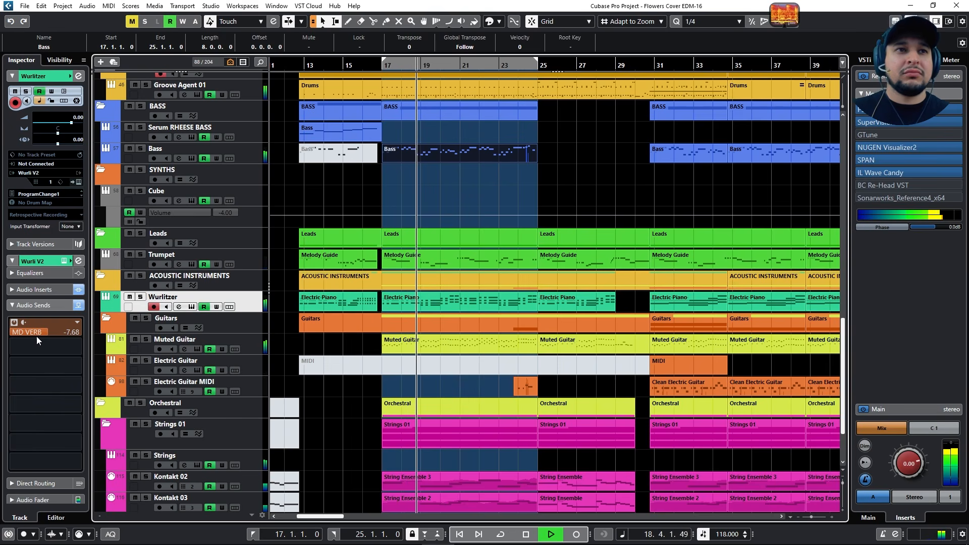
- Lower the Wurlitzer's MD VERB send level to -10.6 while the mix plays
left_click_drag(36, 336, 27, 330)
scroll(422, 363, "down", 3)
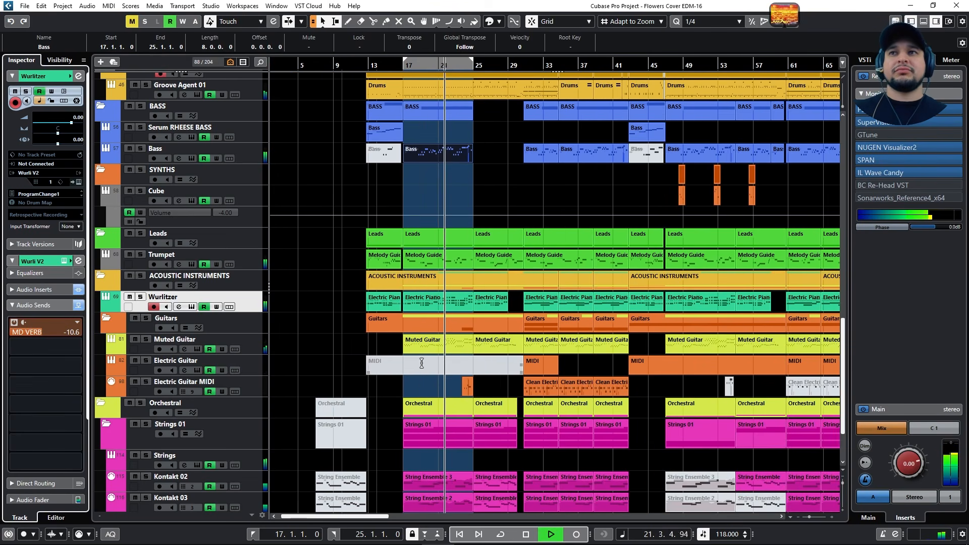
left_click(425, 281)
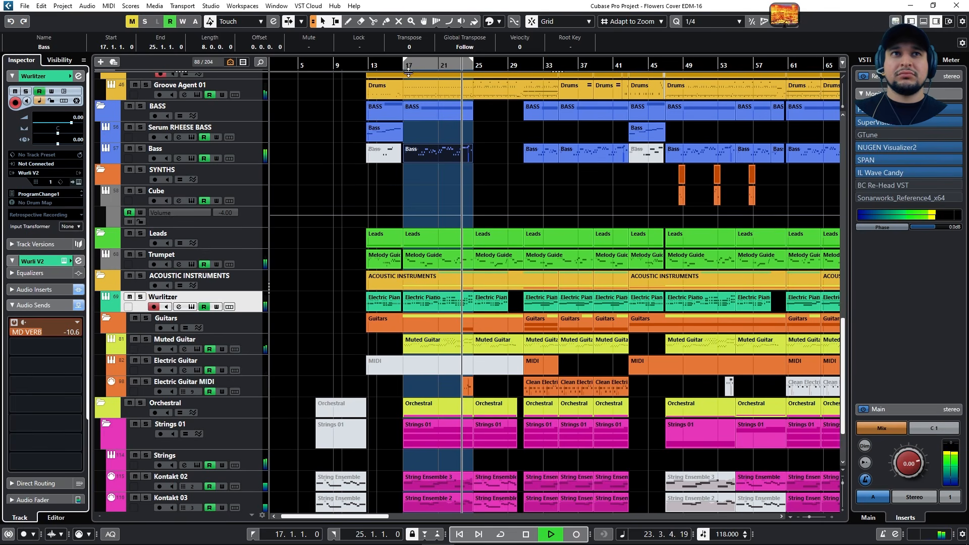
- Select the Muted Guitar track, show its audio inserts and solo it during playback
scroll(507, 228, "up", 3)
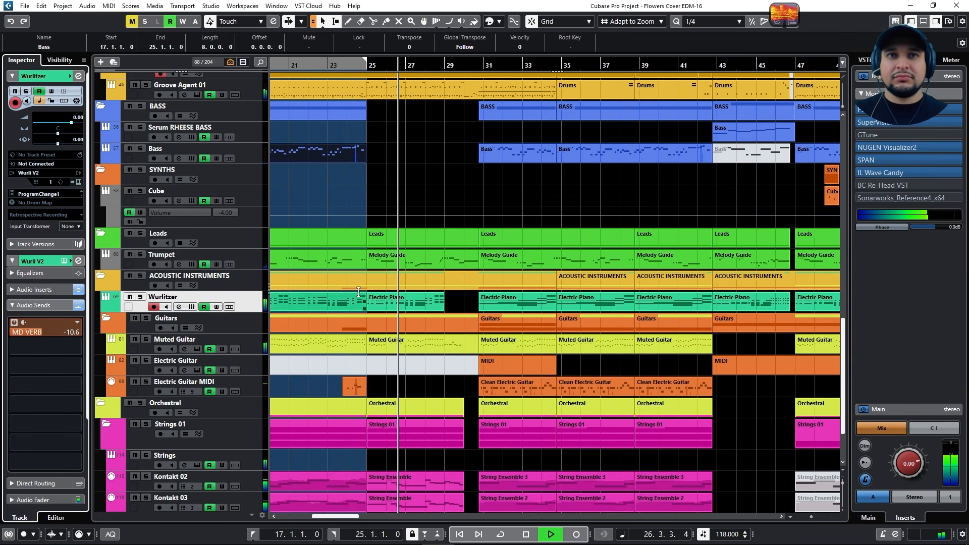
scroll(385, 324, "up", 2)
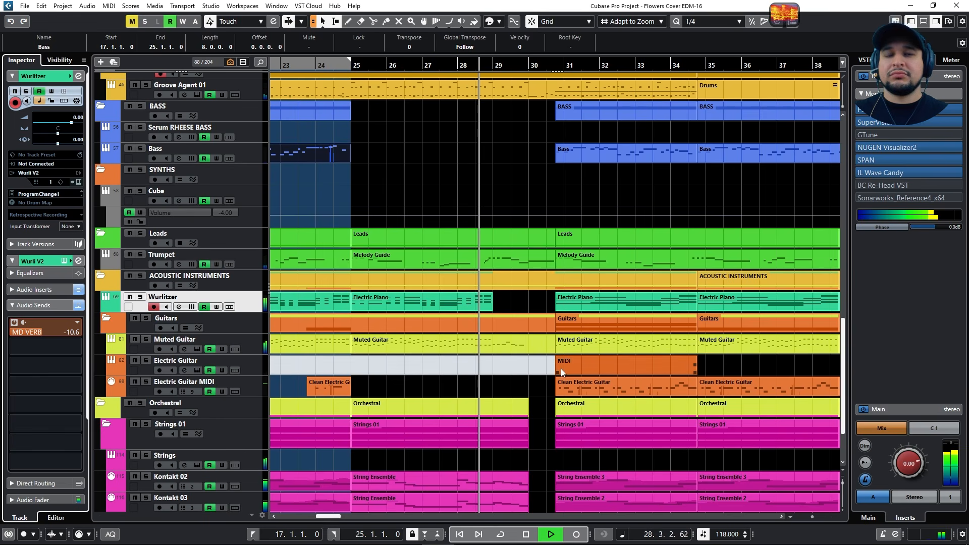
scroll(551, 360, "down", 2)
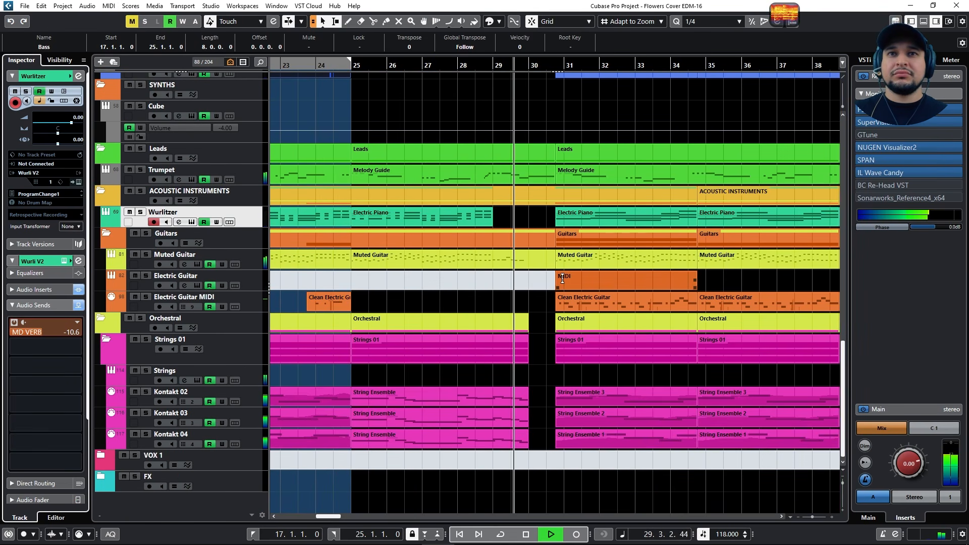
scroll(455, 318, "down", 4)
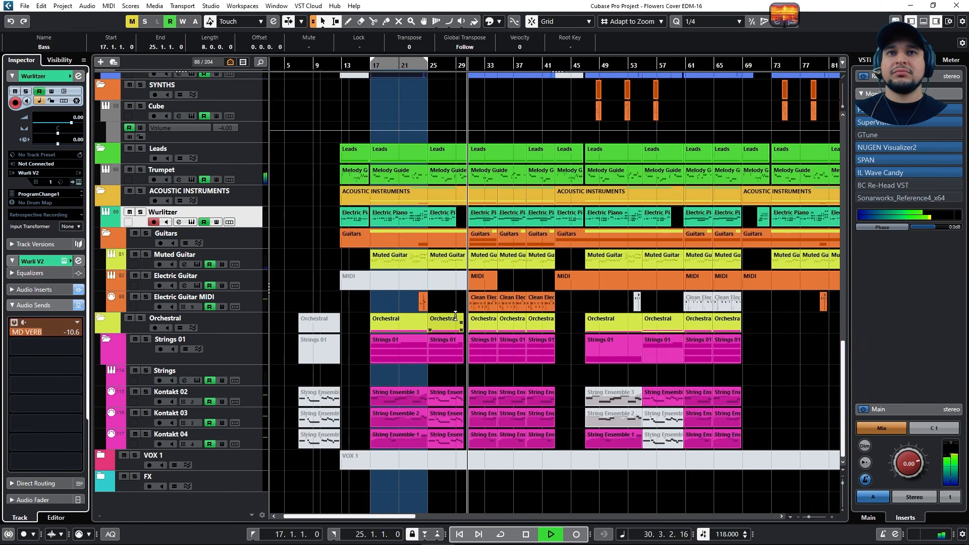
scroll(457, 319, "up", 4)
scroll(540, 330, "down", 2)
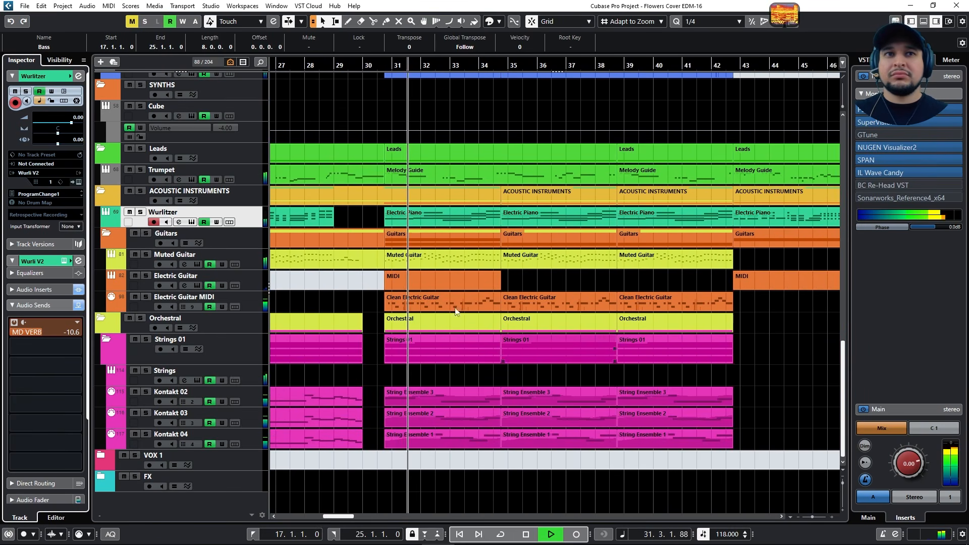
left_click(251, 266)
left_click(46, 291)
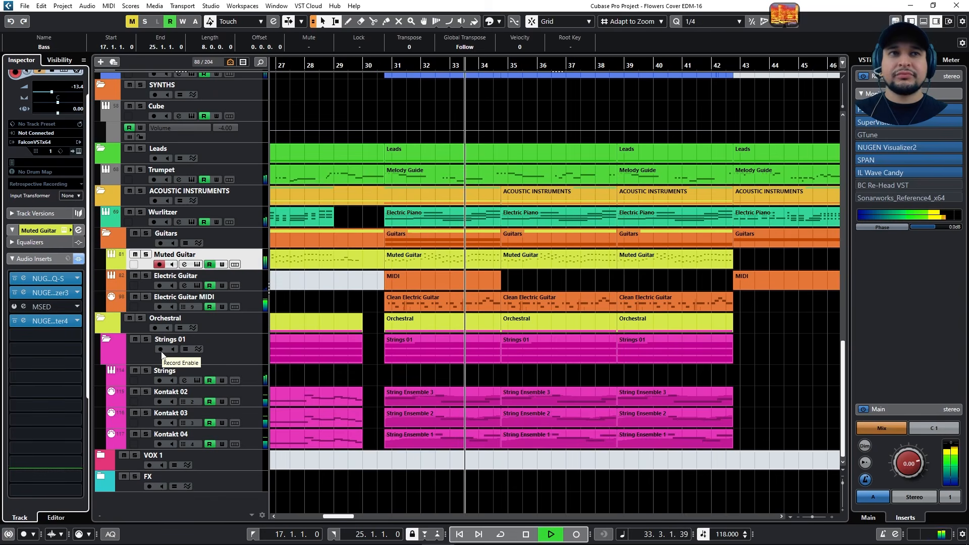
left_click(145, 254)
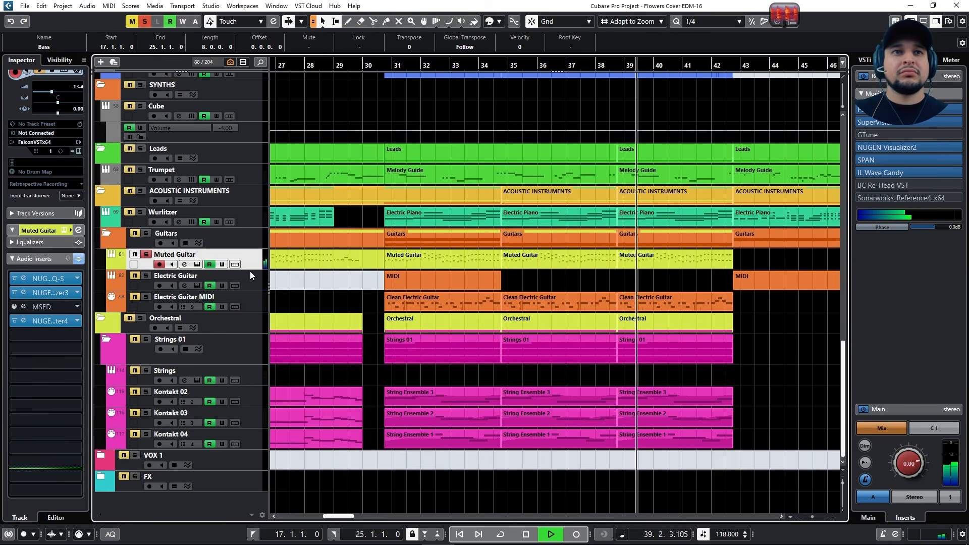
- Stop playback, bypass all of the Muted Guitar's inserts and close its Falcon instrument window
key("space")
left_click(209, 264)
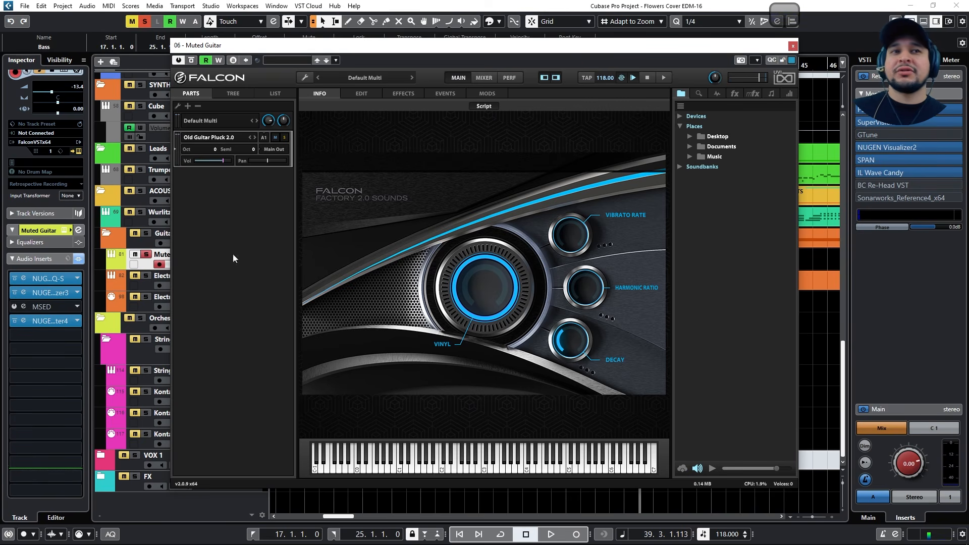
left_click(80, 259)
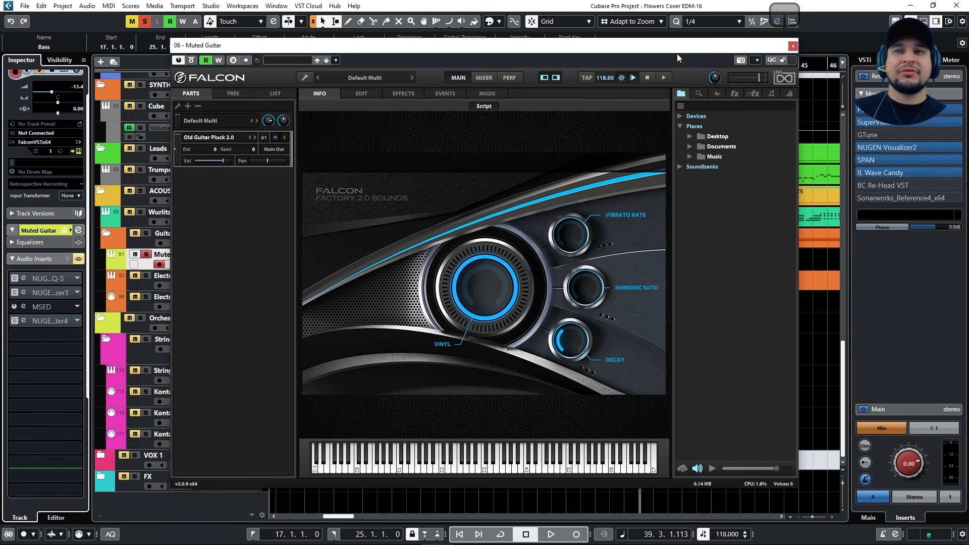
left_click(793, 47)
- Play the soloed Muted Guitar from about bar 35 with its inserts bypassed, and re-enable the inserts to compare
left_click(508, 67)
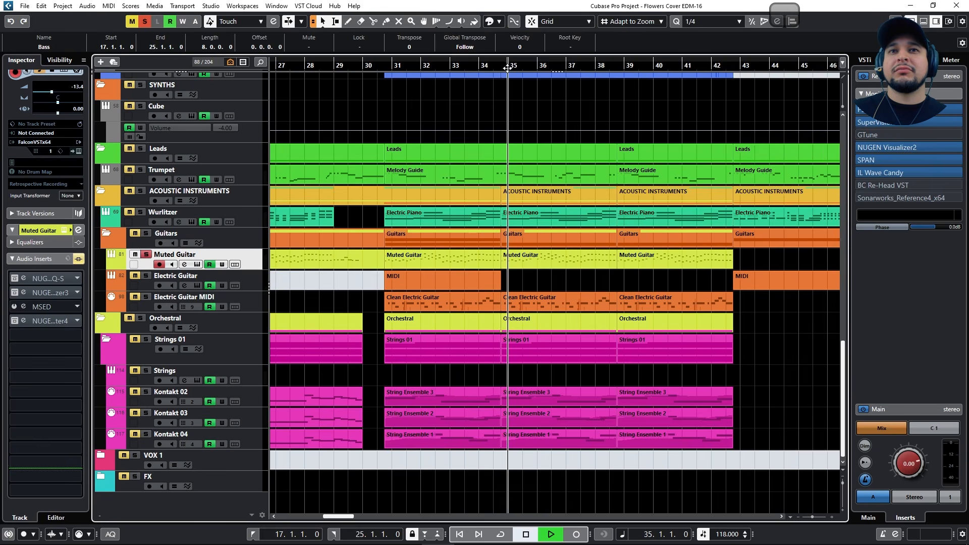
key("space")
left_click_drag(509, 67, 500, 77)
scroll(483, 148, "up", 3)
scroll(483, 148, "up", 2)
key("space")
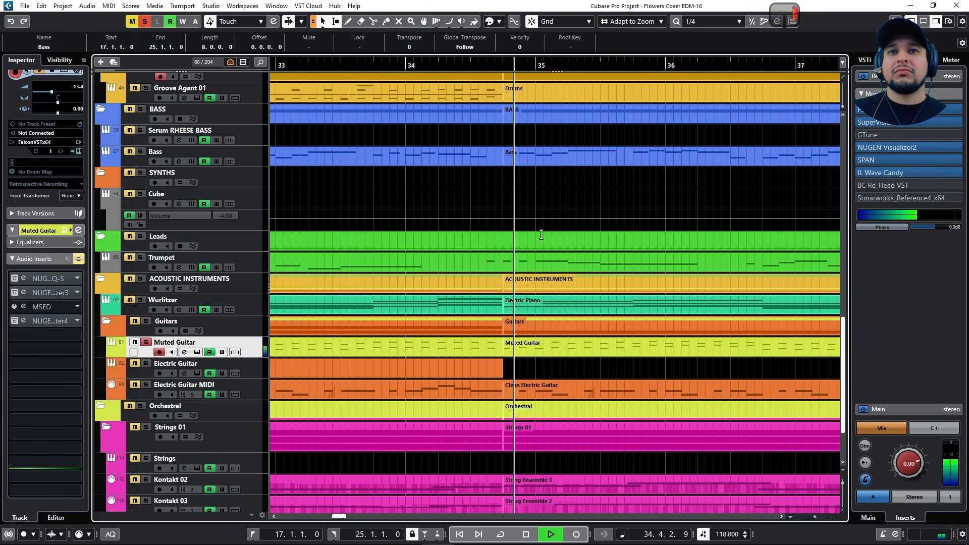
scroll(398, 281, "down", 5)
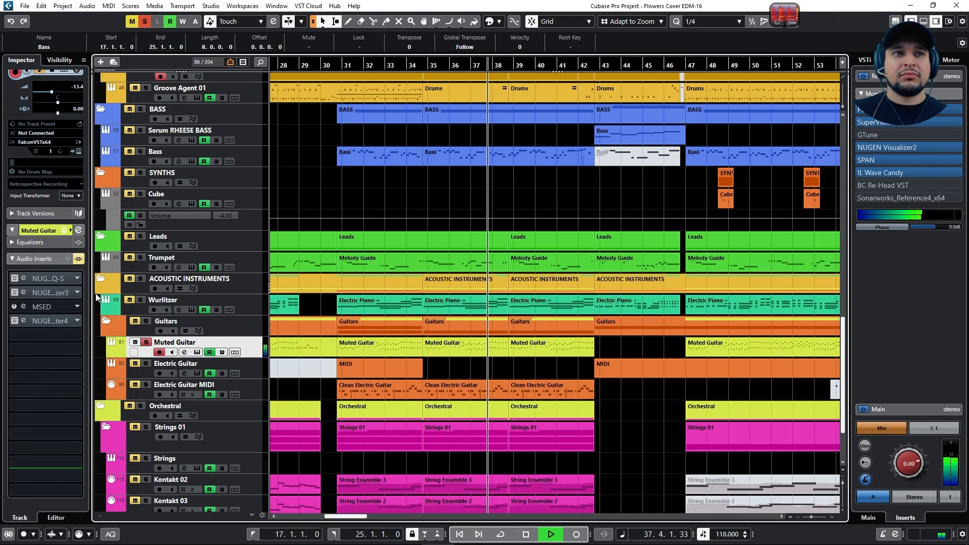
left_click(81, 261)
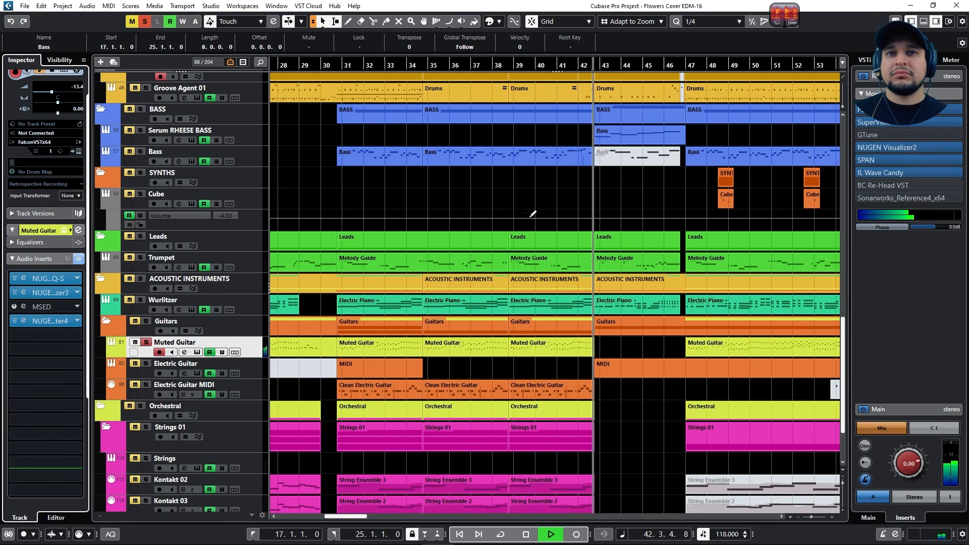
key("space")
- Place the playhead at 38.4.1, bypass the Muted Guitar's inserts and open its NUGEN SEQ-S equalizer
left_click(513, 114)
left_click(506, 67)
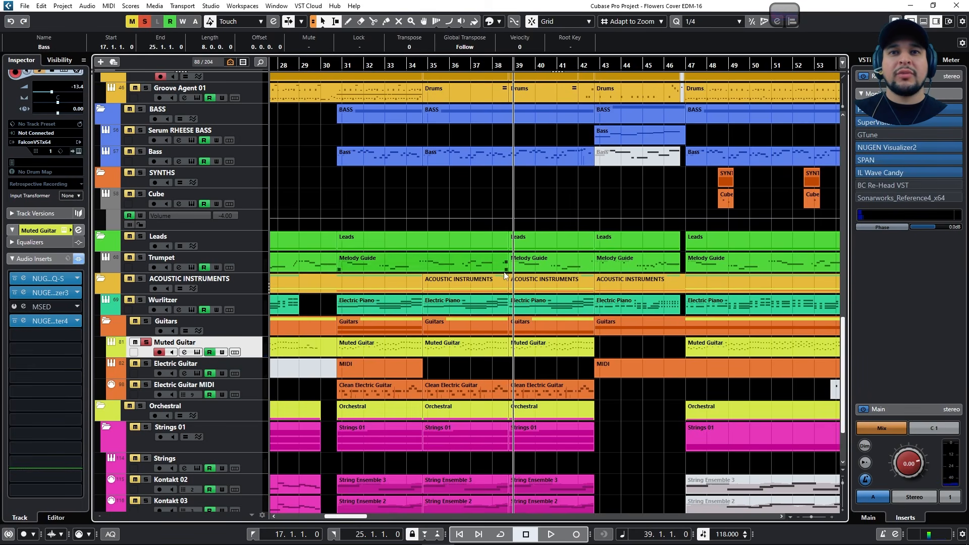
scroll(504, 271, "up", 5)
left_click(528, 69)
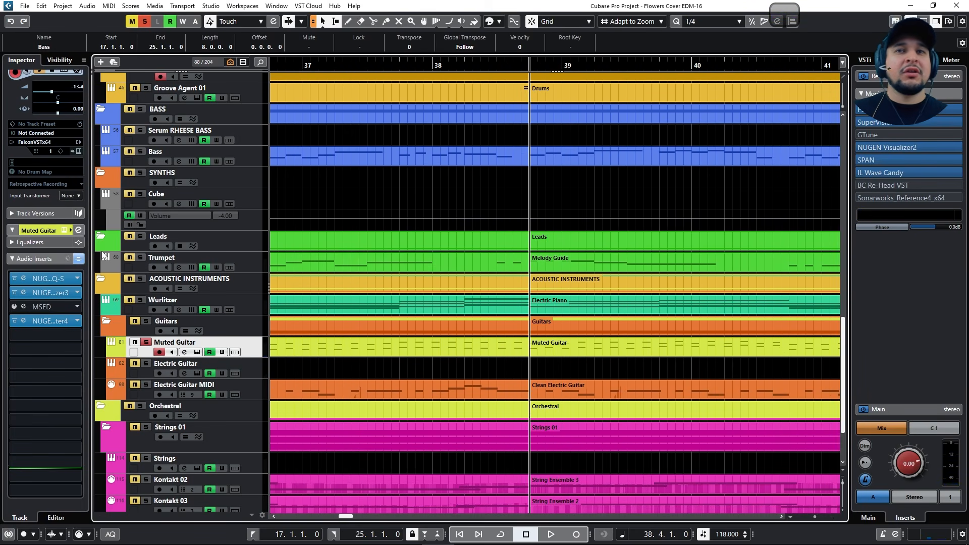
left_click(44, 279)
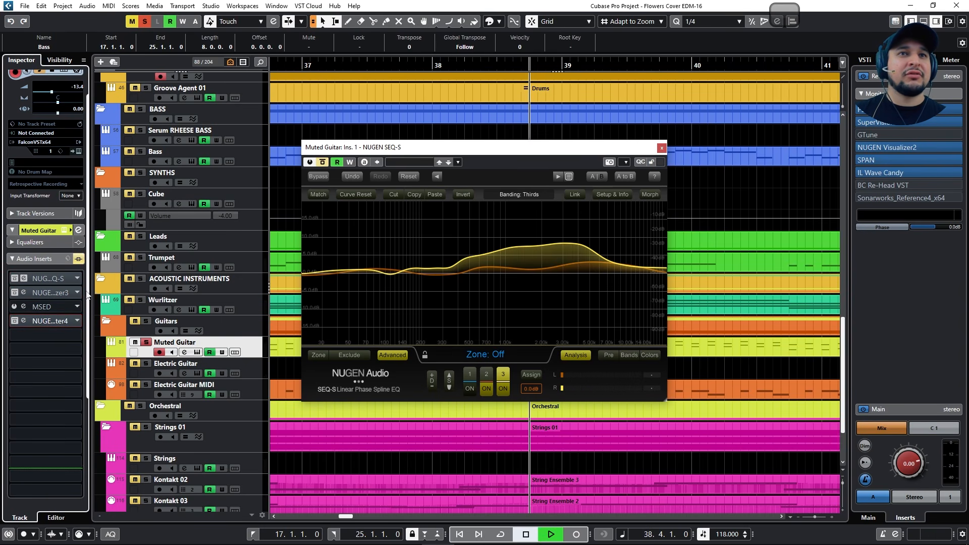
- Play the bypassed Muted Guitar, return the playhead to bar 35 and reactivate only the SEQ-S insert
key("space")
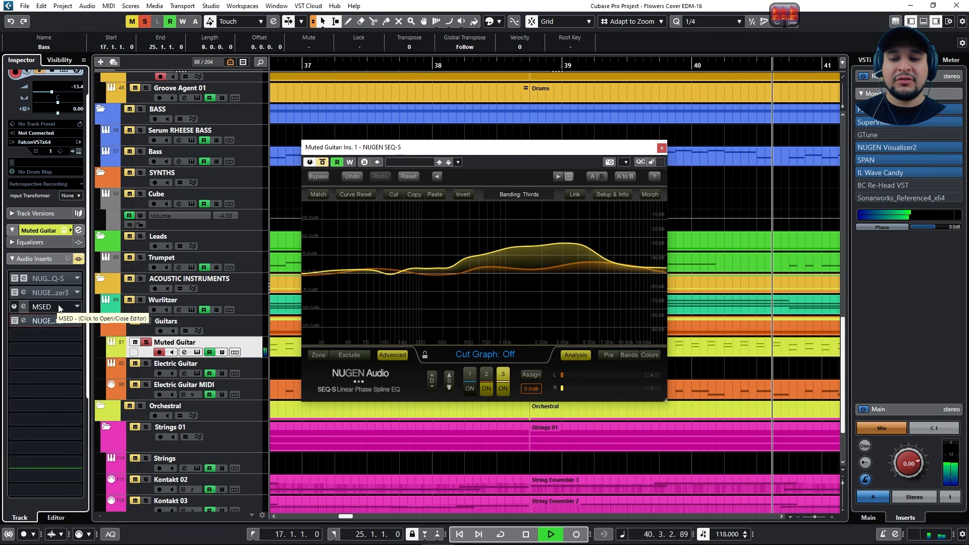
key("g")
key("g")
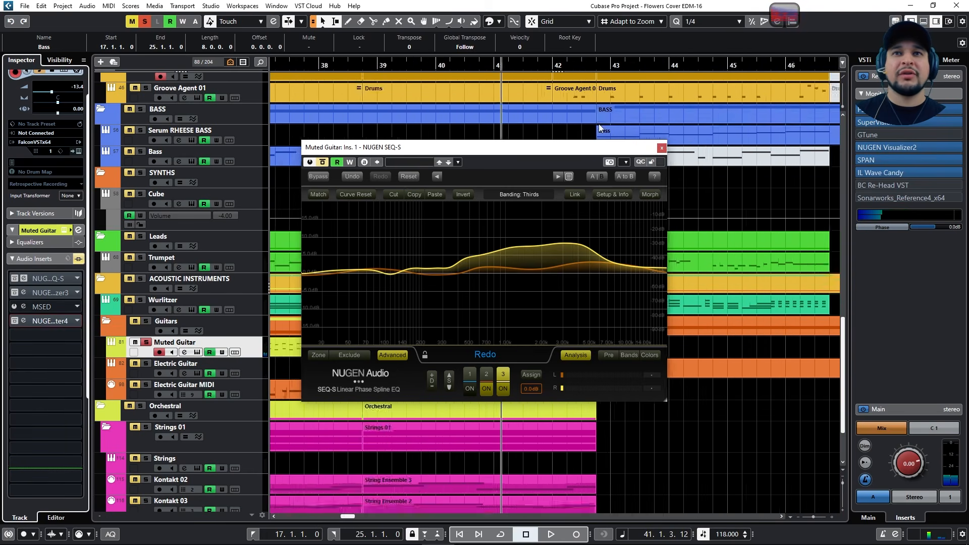
left_click(340, 64)
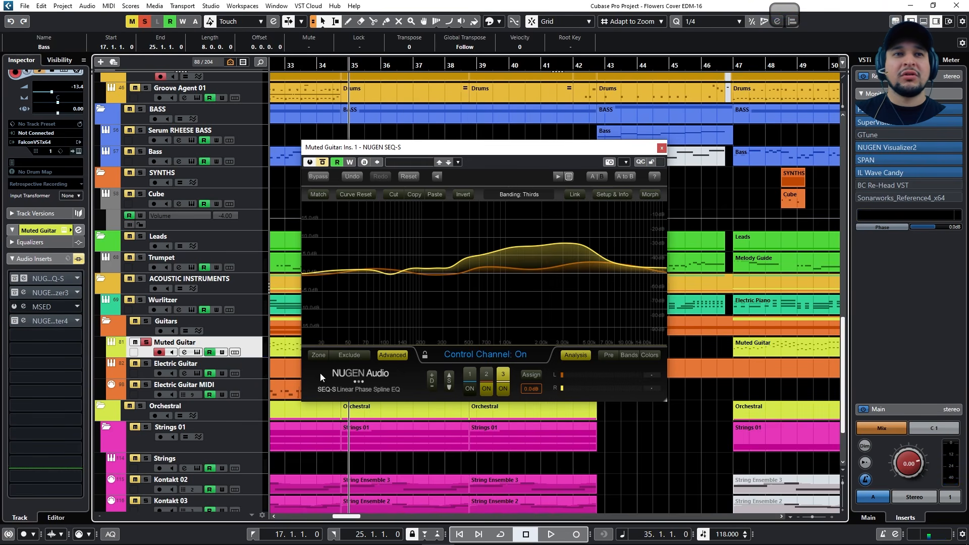
left_click(16, 278)
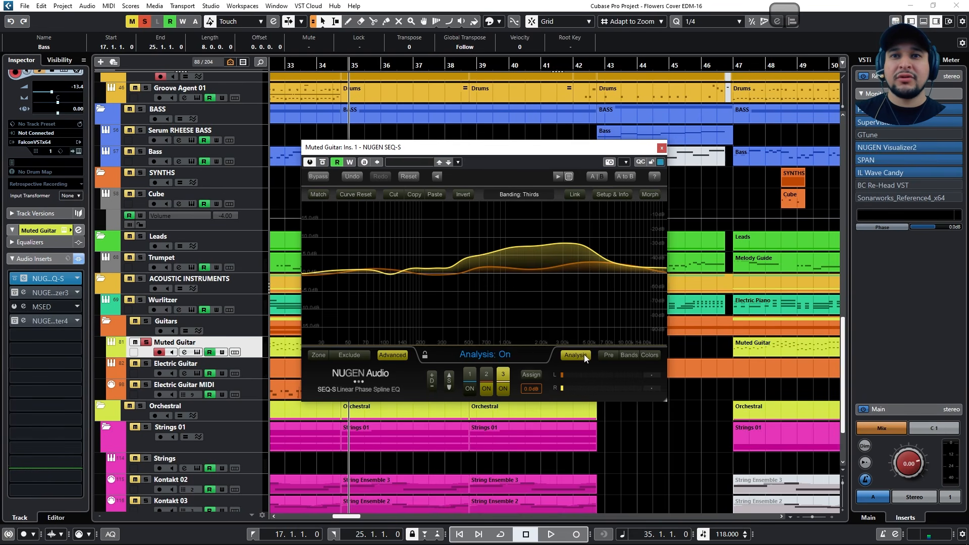
- Examine the SEQ-S channel assignments and compare graphs 3 and 2 by switching each off and back on
left_click(471, 383)
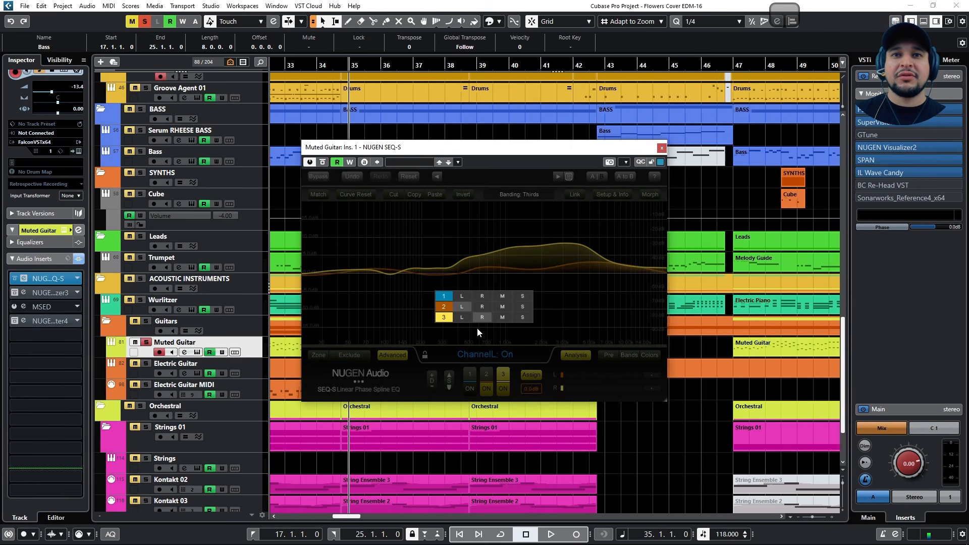
left_click(511, 362)
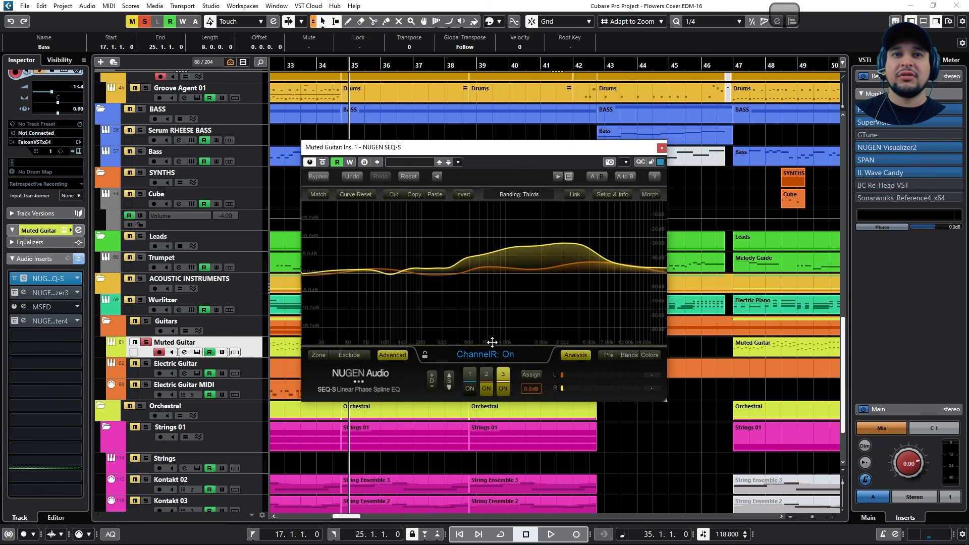
left_click(504, 389)
left_click(504, 389)
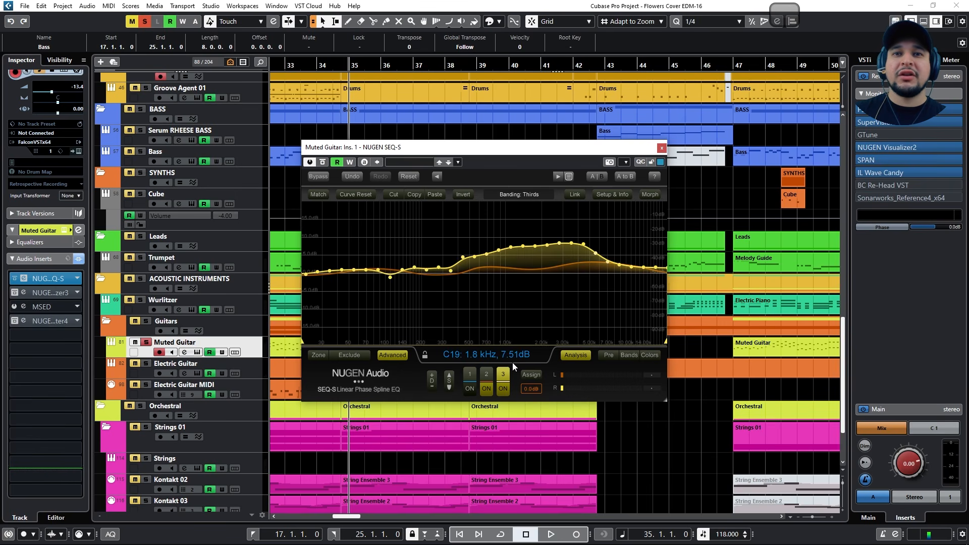
left_click(486, 376)
left_click(487, 389)
left_click(486, 390)
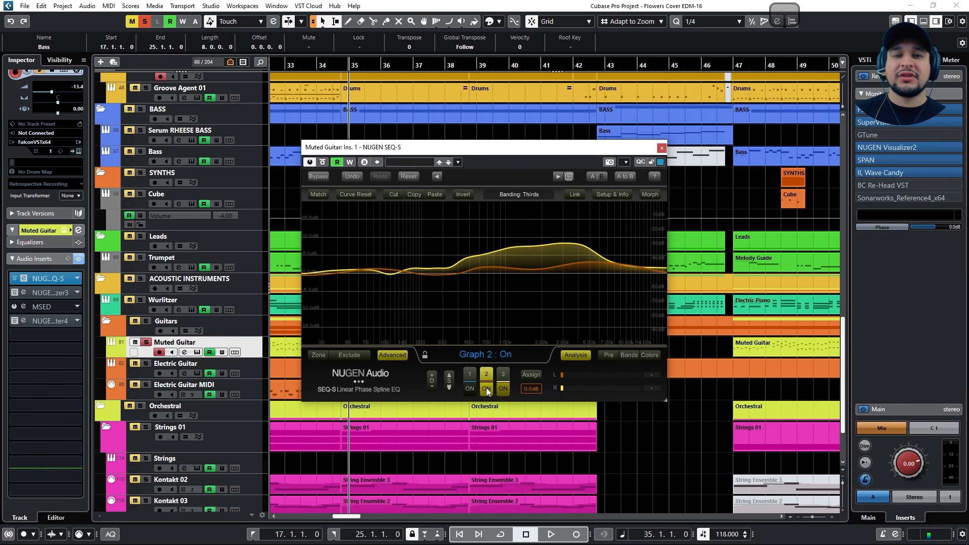
left_click(538, 375)
left_click(540, 375)
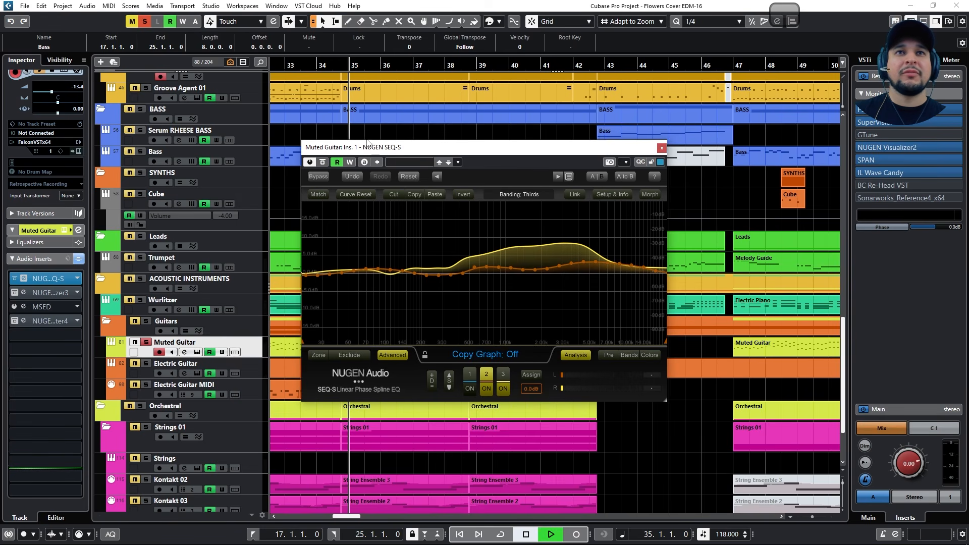
- Reactivate the Muted Guitar's NUGEN Stereoizer3 insert, adjust its stereo width and audition it from bar 35
left_click(346, 65)
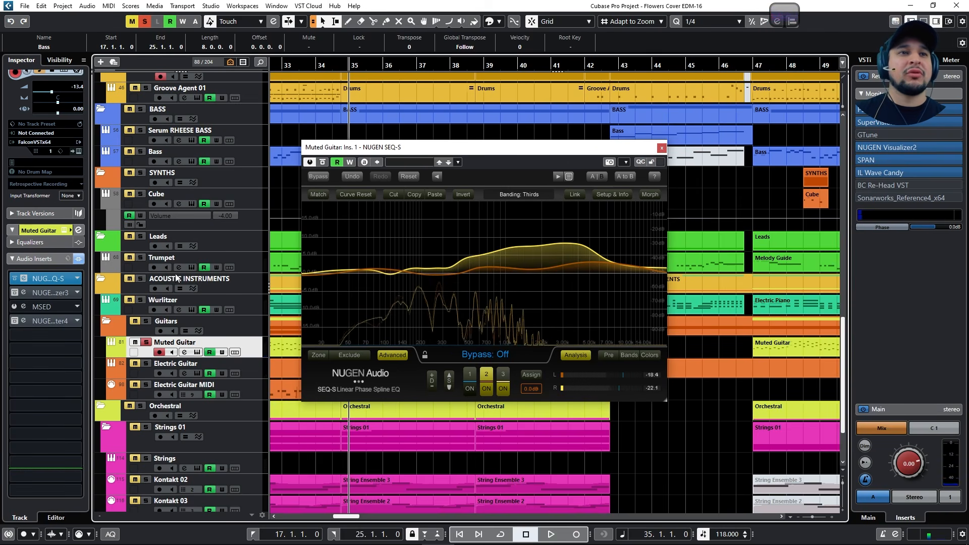
left_click(26, 293)
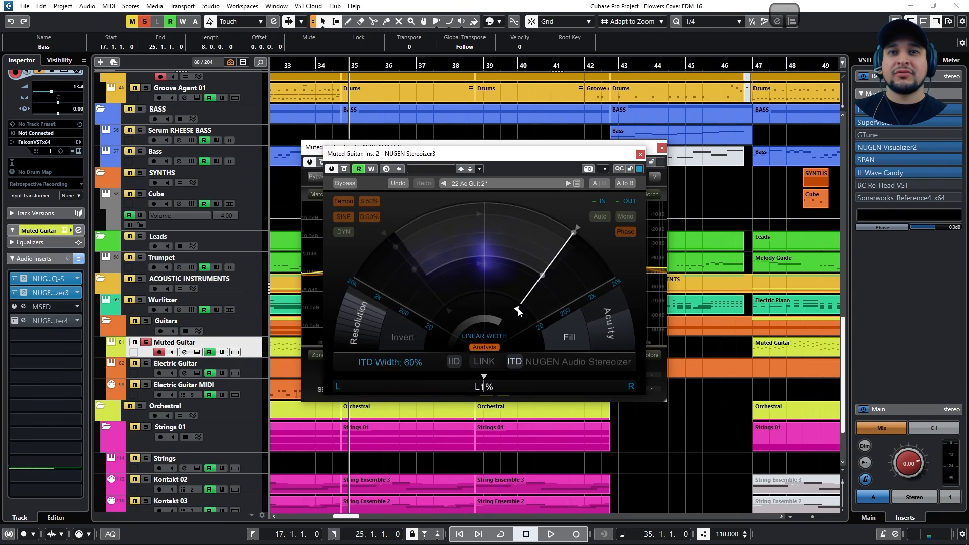
left_click_drag(520, 304, 474, 339)
key("space")
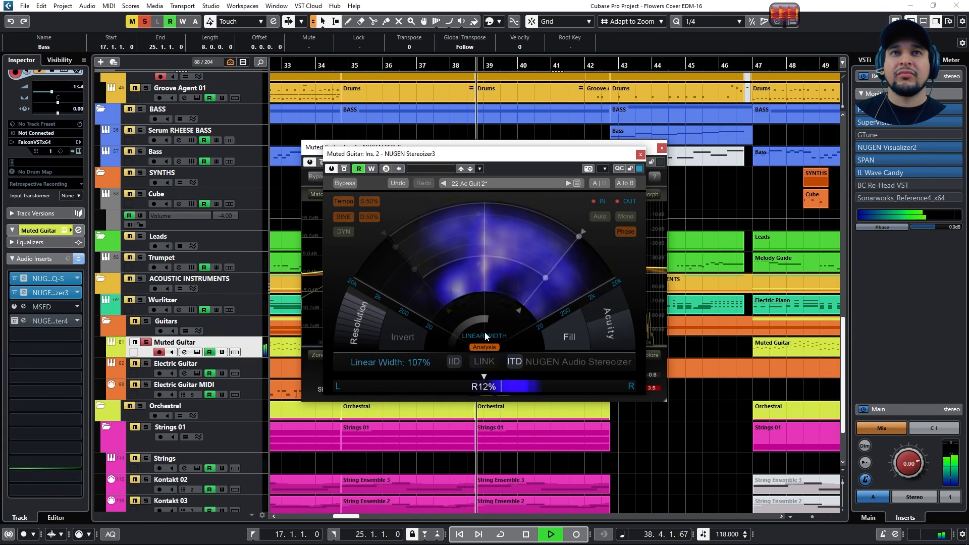
key("space")
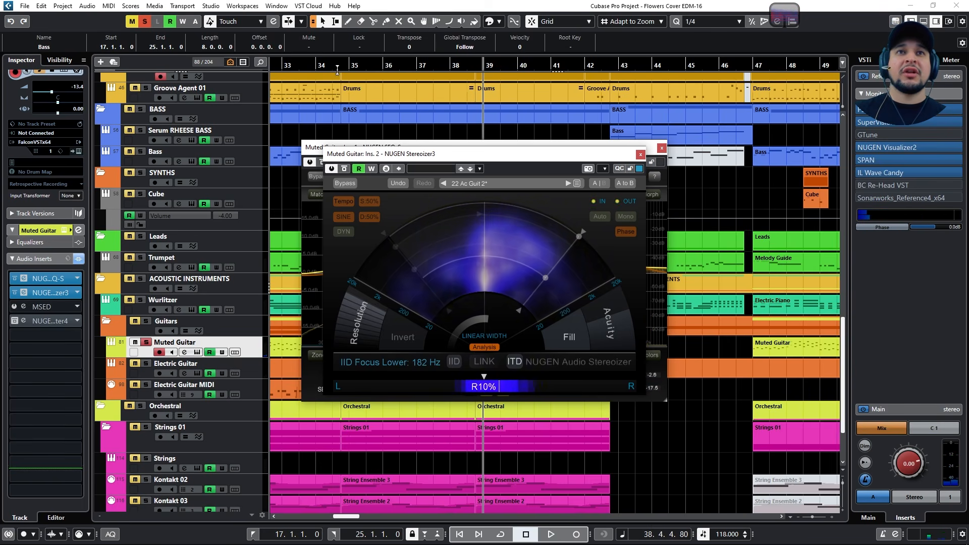
- Place the playhead at 34.4.1 and activate the Muted Guitar's MSED insert
left_click_drag(348, 66, 343, 66)
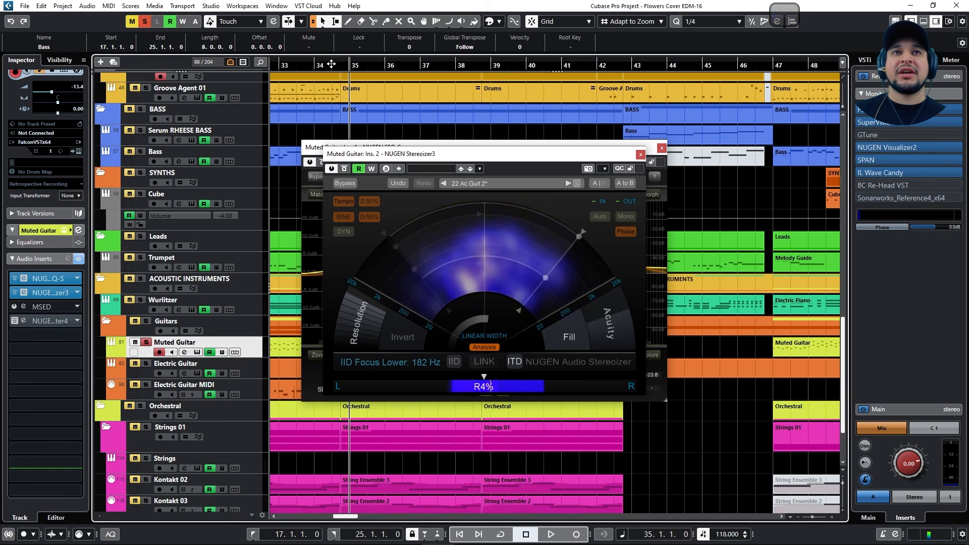
left_click(333, 67)
scroll(346, 83, "up", 5)
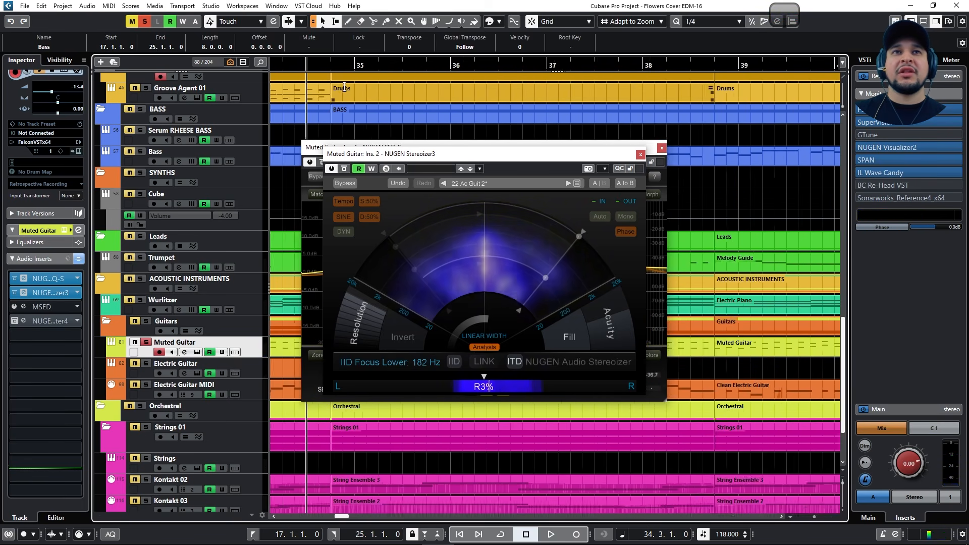
left_click(325, 66)
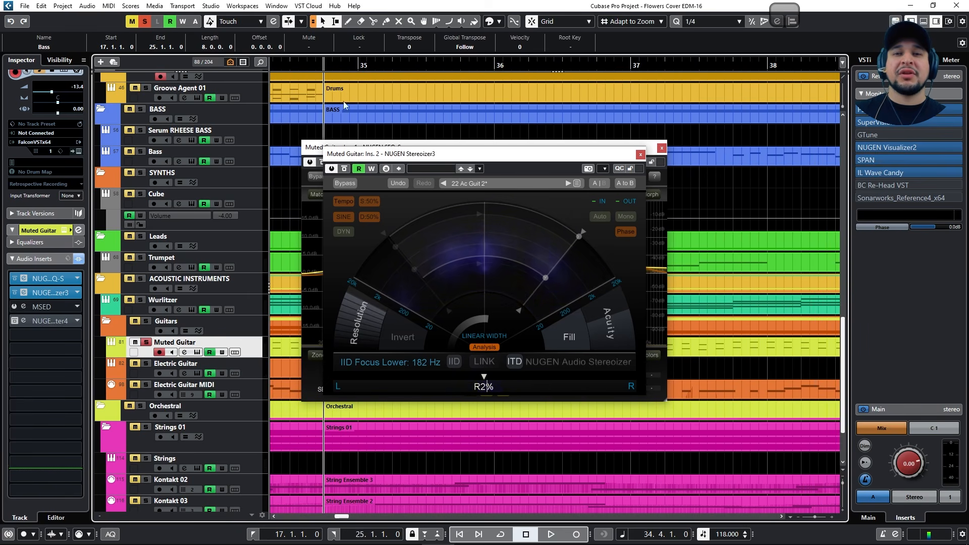
left_click(15, 308)
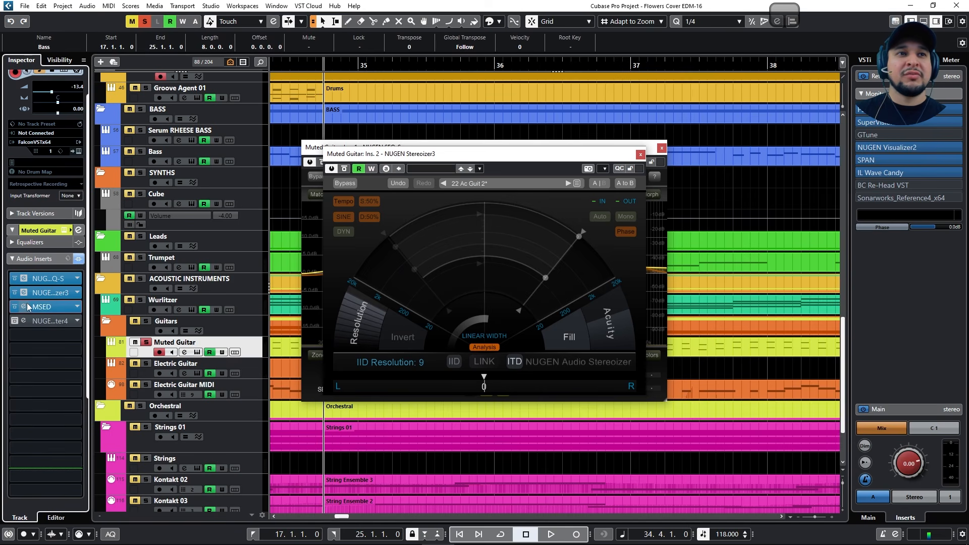
- Play the Muted Guitar with MSED's side signal muted and compare the sound with NUGEN Stereoizer3 bypassed and active
left_click(27, 305)
key("space")
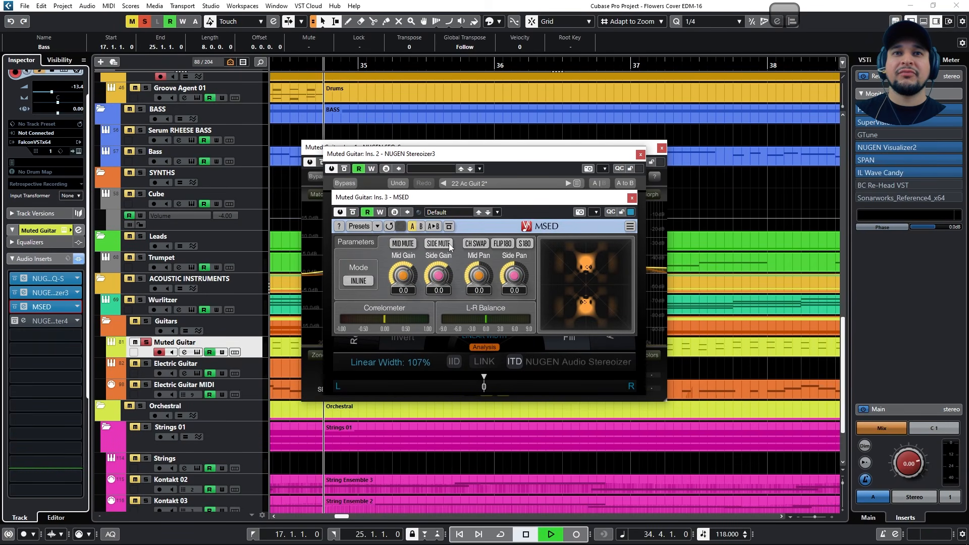
left_click(439, 243)
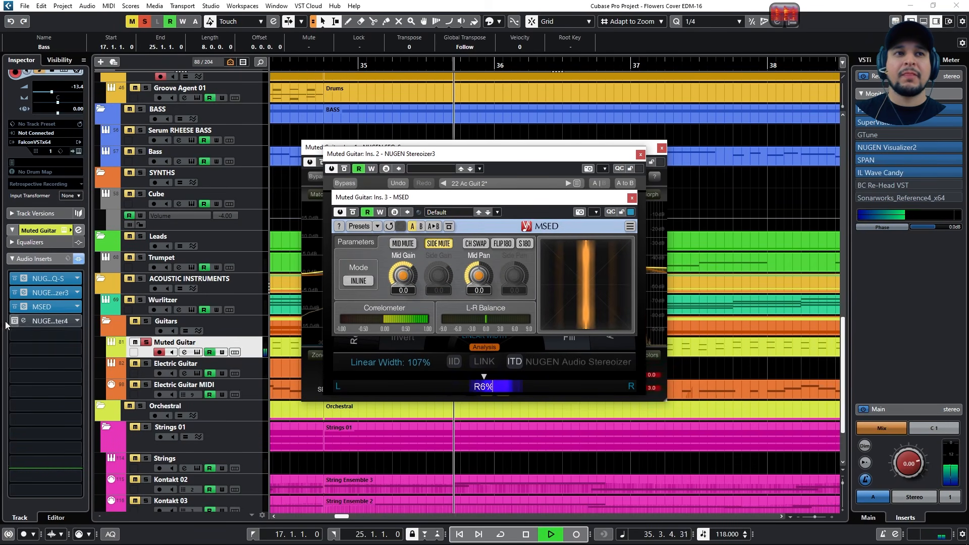
left_click(15, 293)
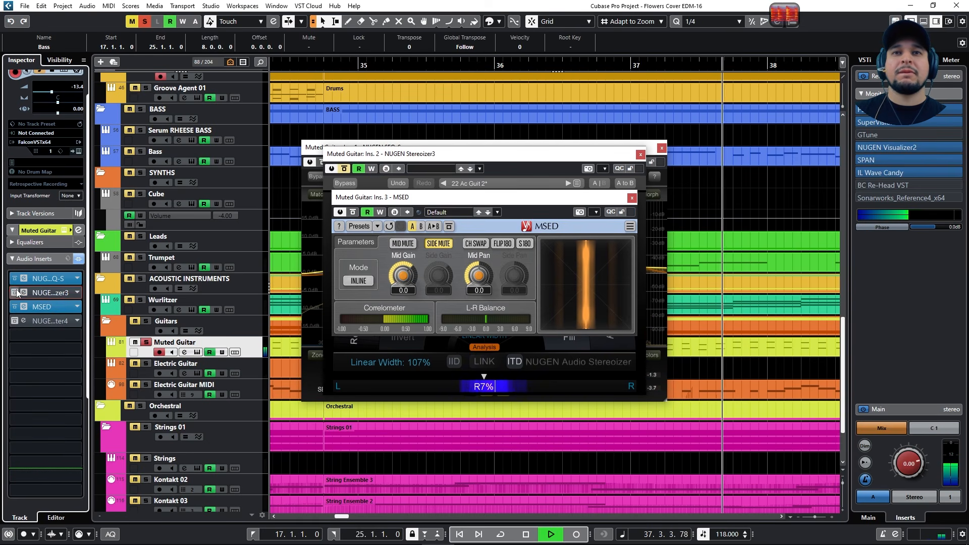
left_click(15, 293)
- Close the overlapping plug-in windows and compare the Muted Guitar with SEQ-S and Stereoizer3 each switched off and back on
left_click(646, 179)
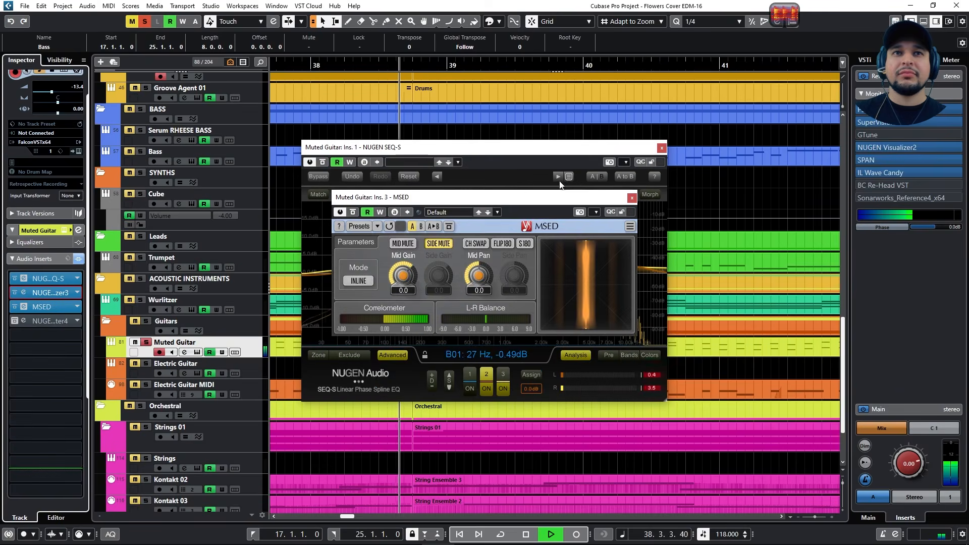
left_click(307, 168)
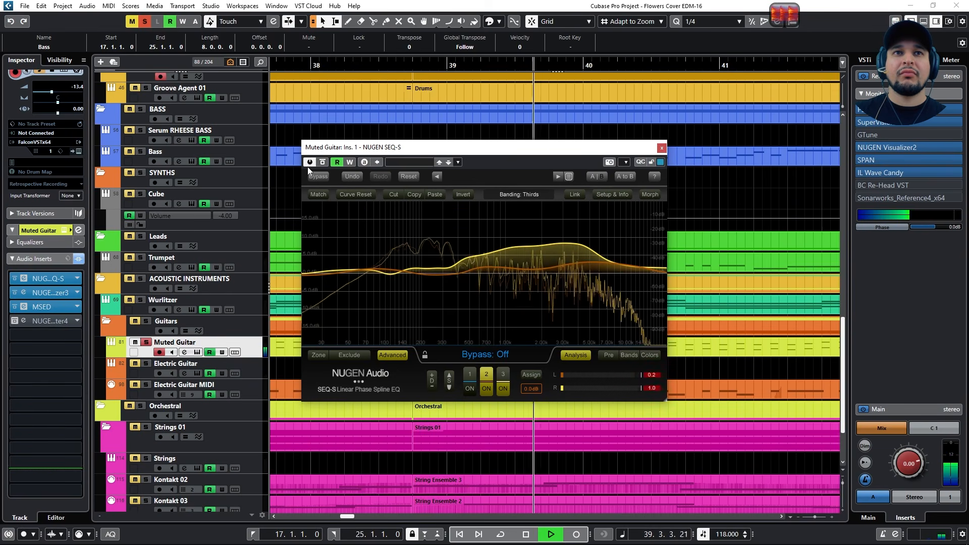
left_click(310, 162)
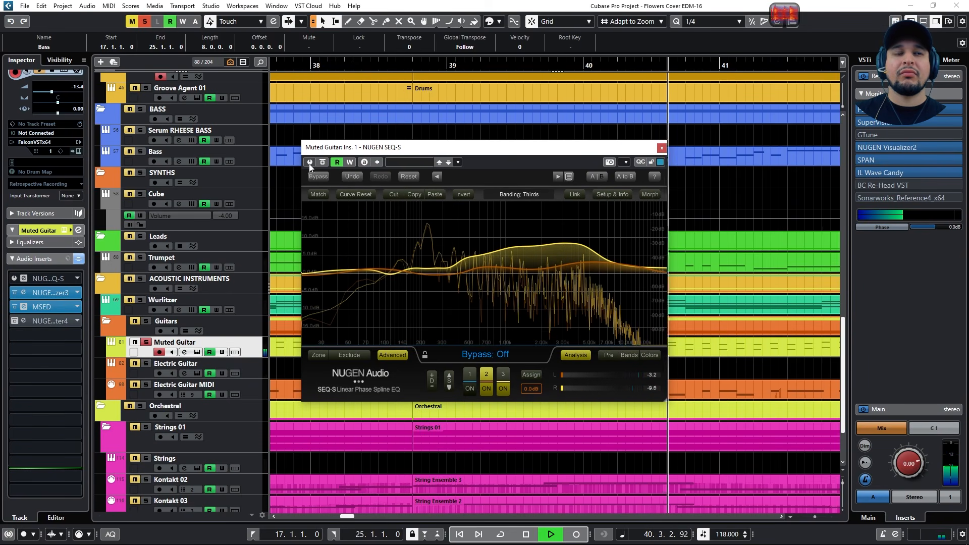
left_click(309, 164)
left_click(15, 293)
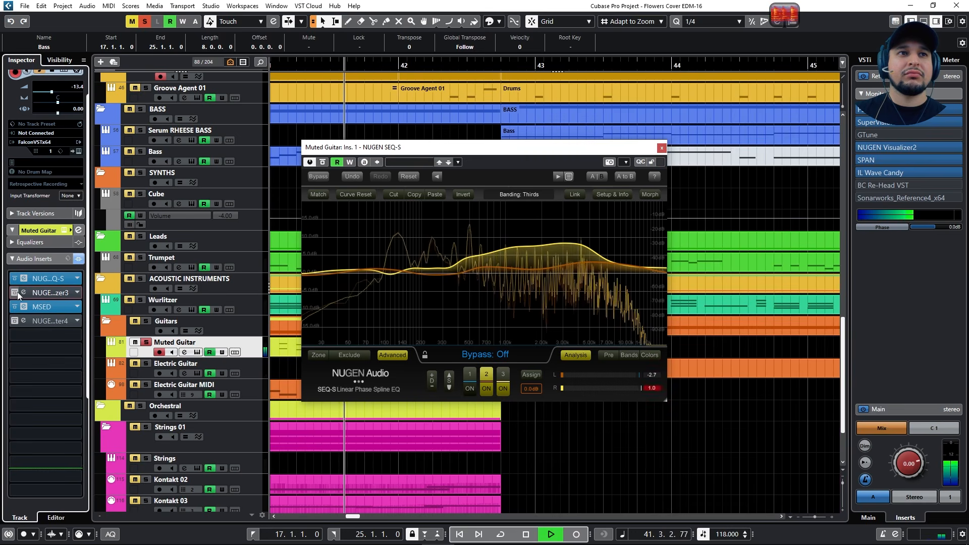
left_click(16, 293)
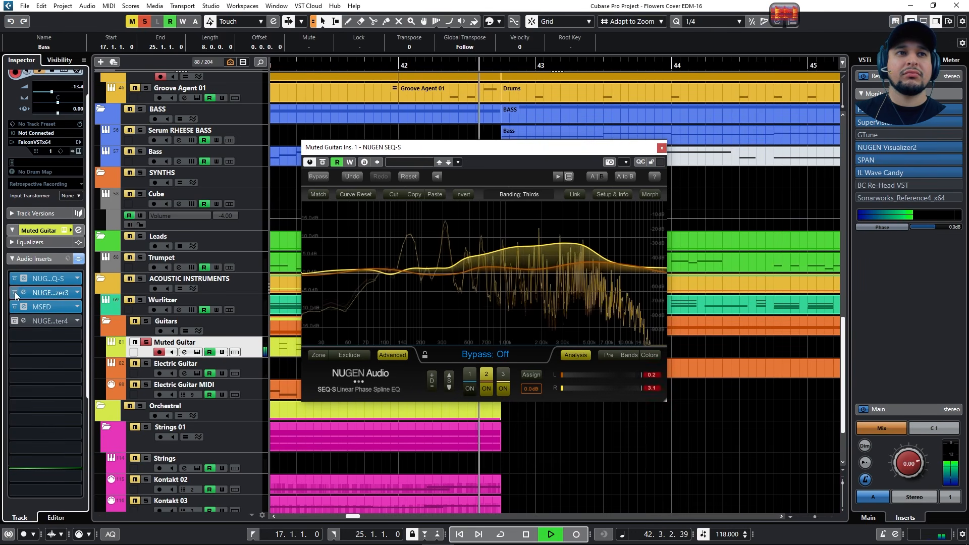
left_click(15, 293)
left_click(15, 293)
key("space")
- Place the playhead at bar 38, close the Muted Guitar's plug-in windows and deactivate its MSED insert
left_click(23, 293)
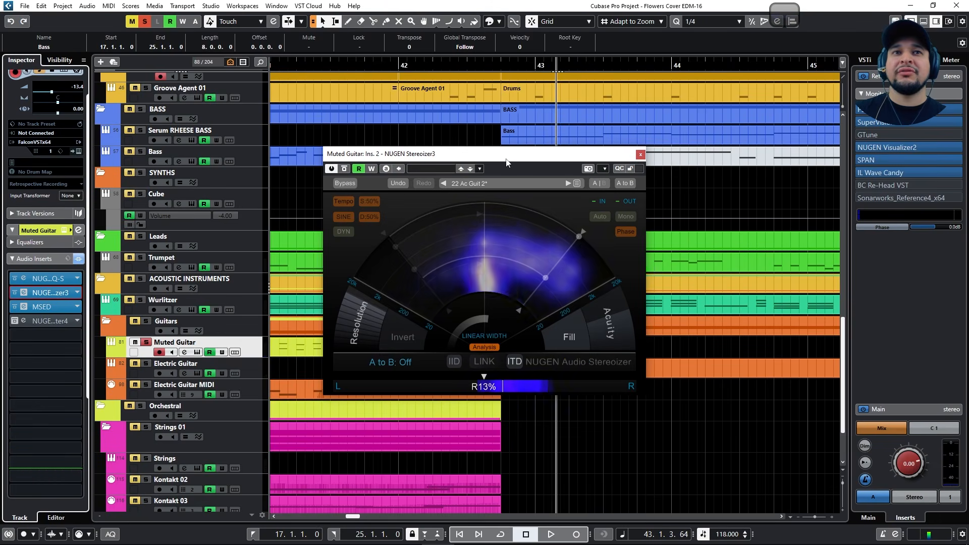
scroll(440, 129, "down", 5)
left_click(320, 66)
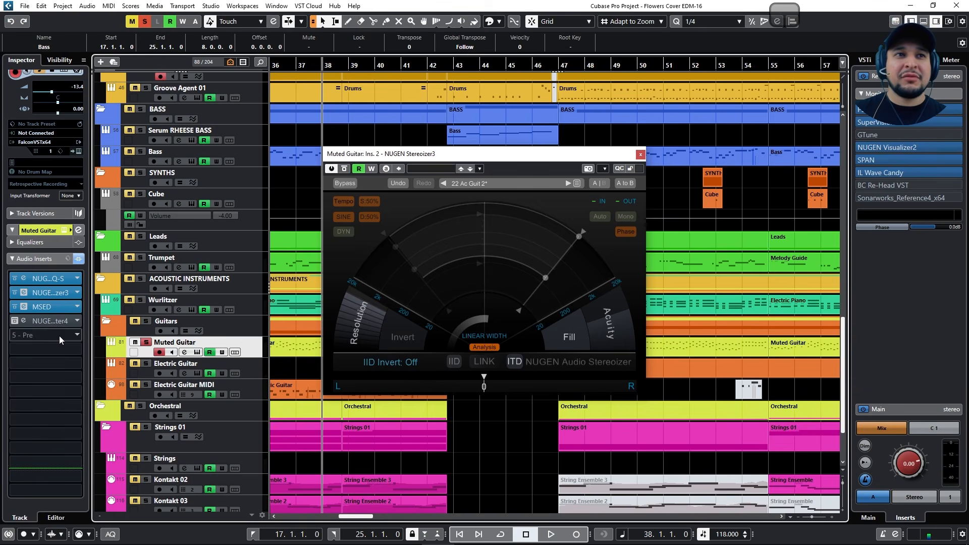
left_click(640, 154)
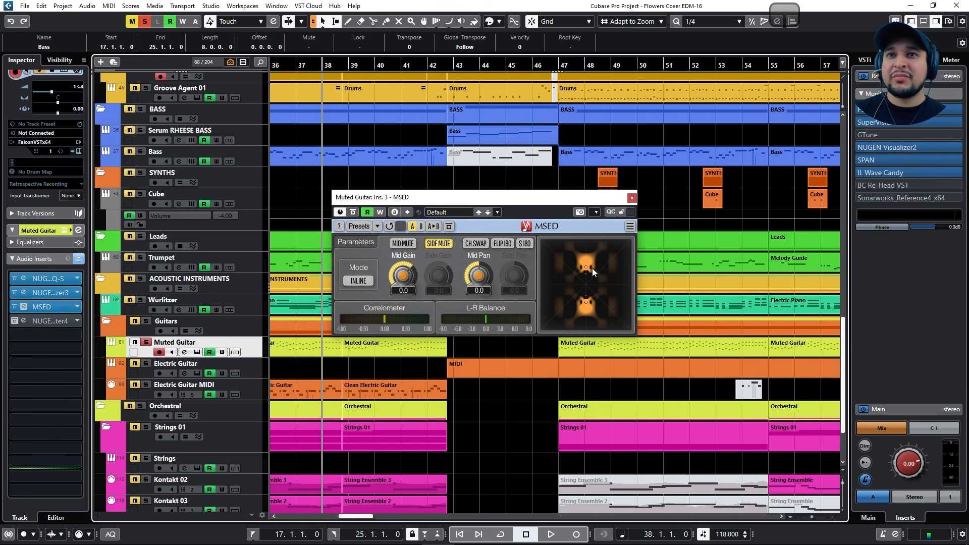
left_click(630, 199)
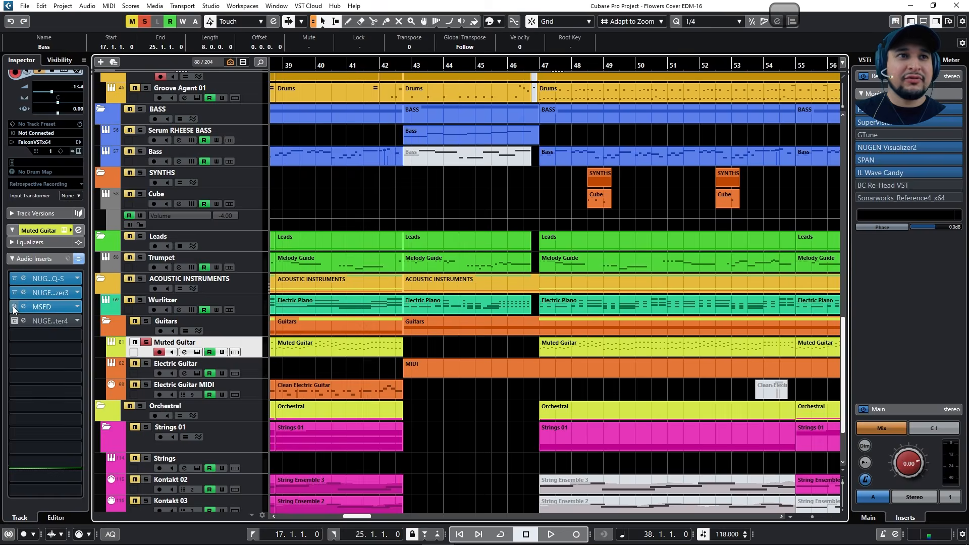
left_click(14, 307)
- Play the project from bar 47 and set a looping cycle range from bar 55 to bar 60
key("g")
key("g")
key("g")
key("g")
key("g")
scroll(474, 313, "up", 4)
scroll(491, 290, "down", 1)
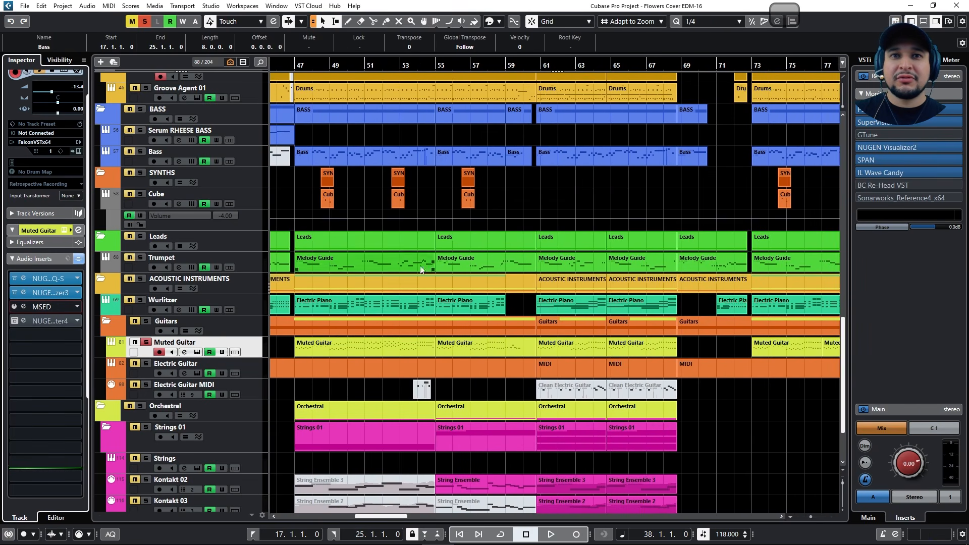
left_click(295, 64)
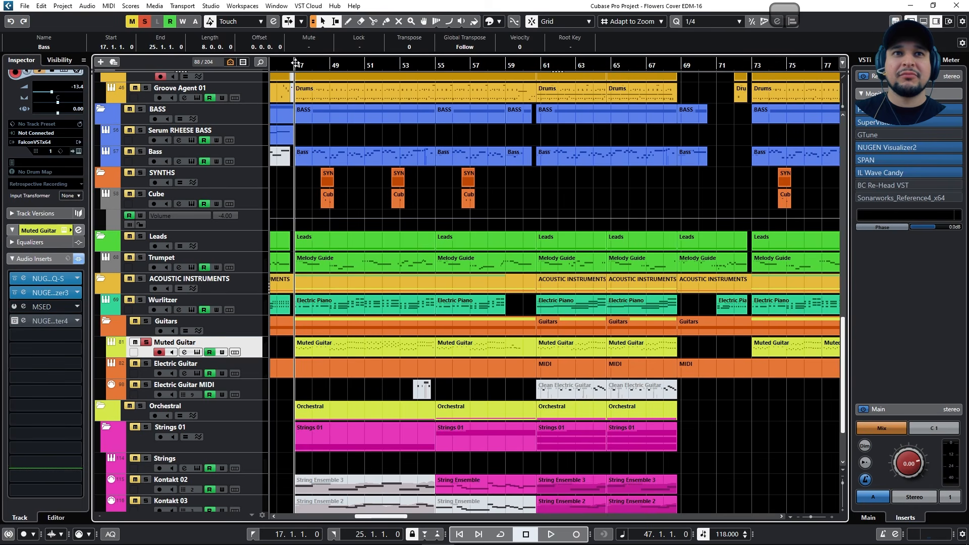
key("space")
scroll(515, 141, "up", 1)
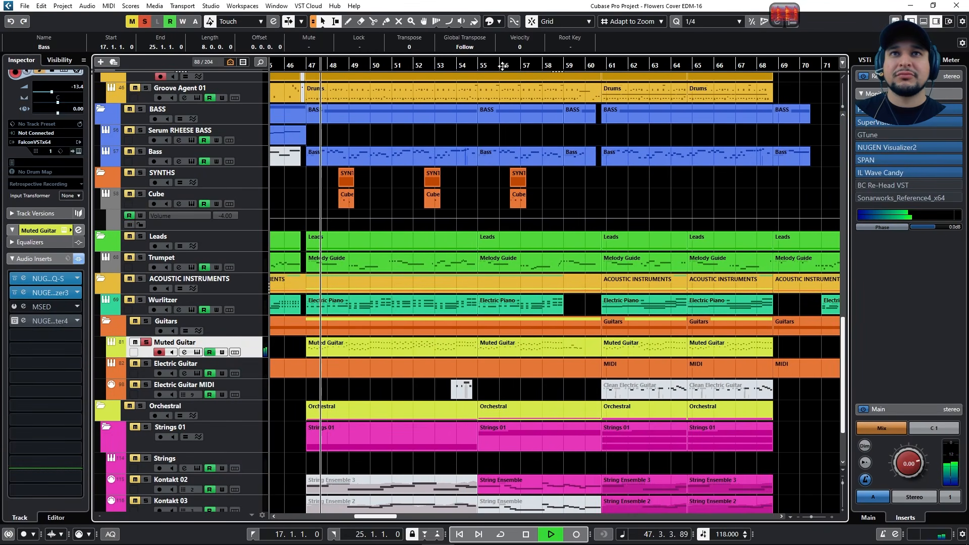
left_click_drag(479, 60, 589, 62)
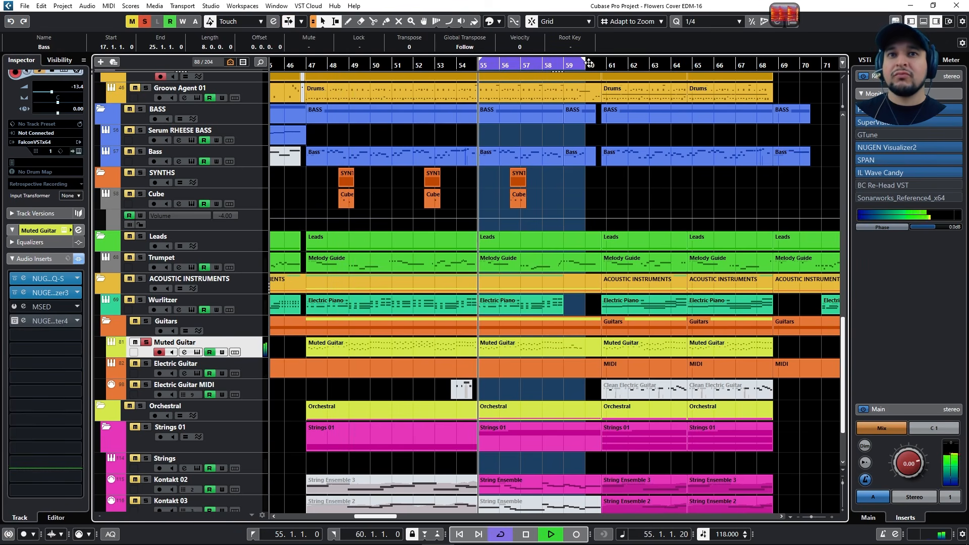
- In the Muted Guitar's Stereoizer3, set the ITD low bound to 20 Hz and the high bound to 17.2 kHz during playback
left_click(34, 299)
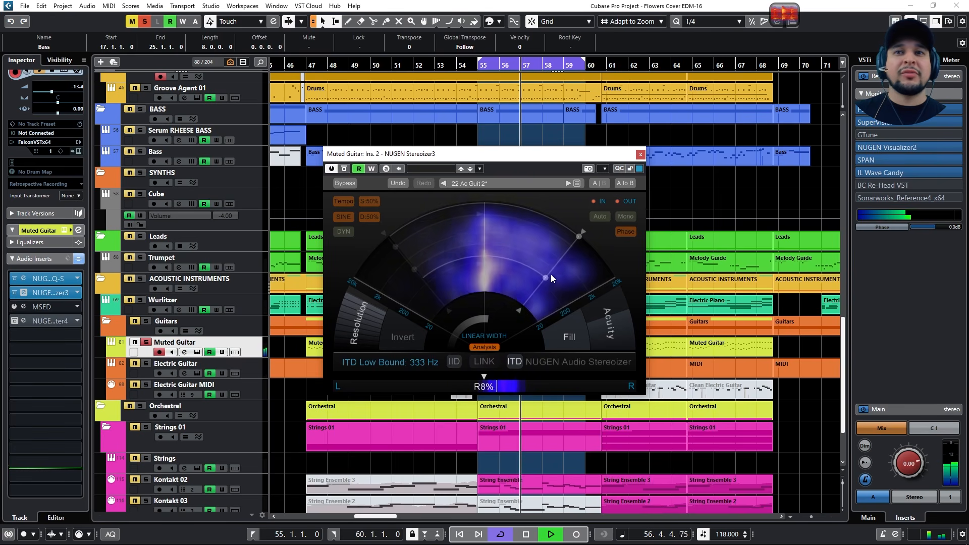
mouse_move(537, 278)
left_mouse_down()
mouse_move(541, 326)
mouse_move(540, 285)
left_mouse_up()
left_click_drag(579, 236, 543, 221)
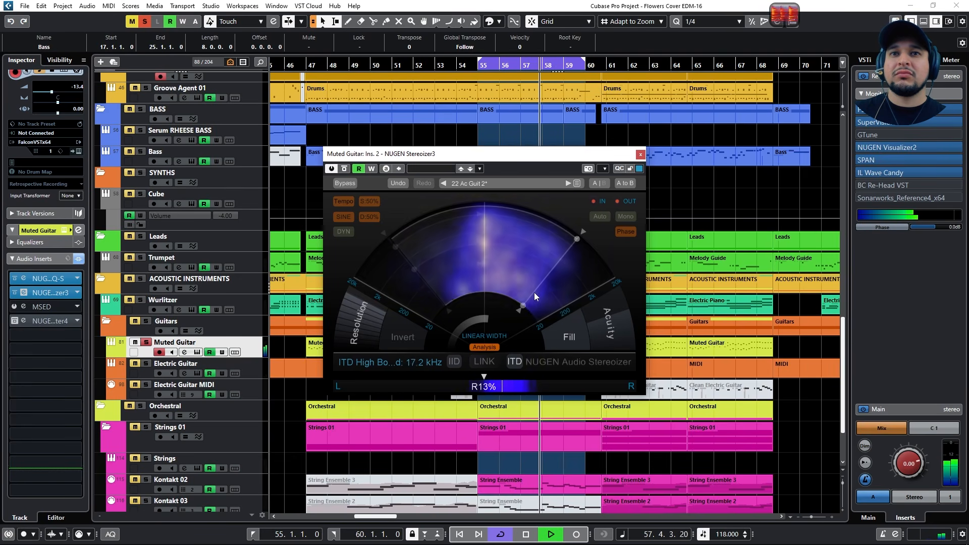
key("space")
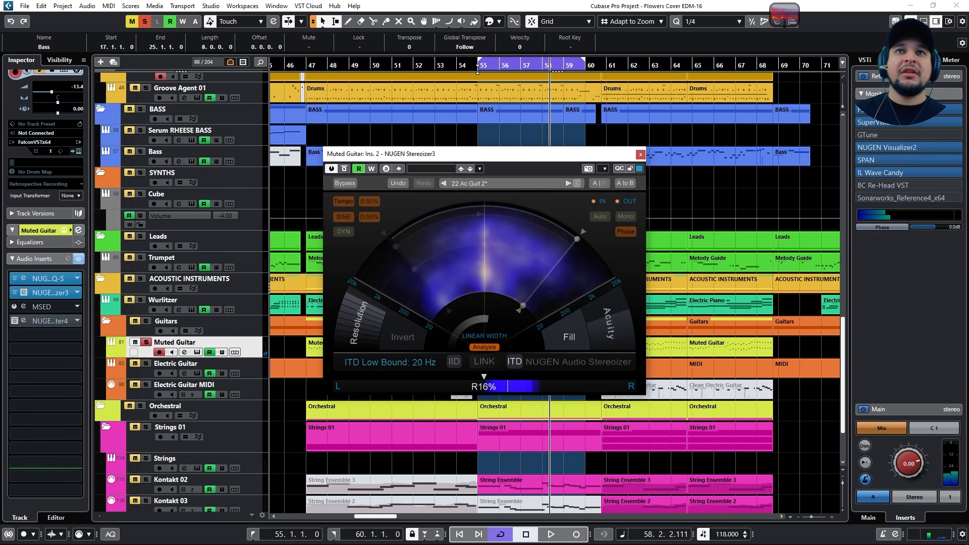
- Replay from bar 55, widen Stereoizer3's IID and ITD spreads to the maximum and raise the linear width to 199%
left_click(477, 67)
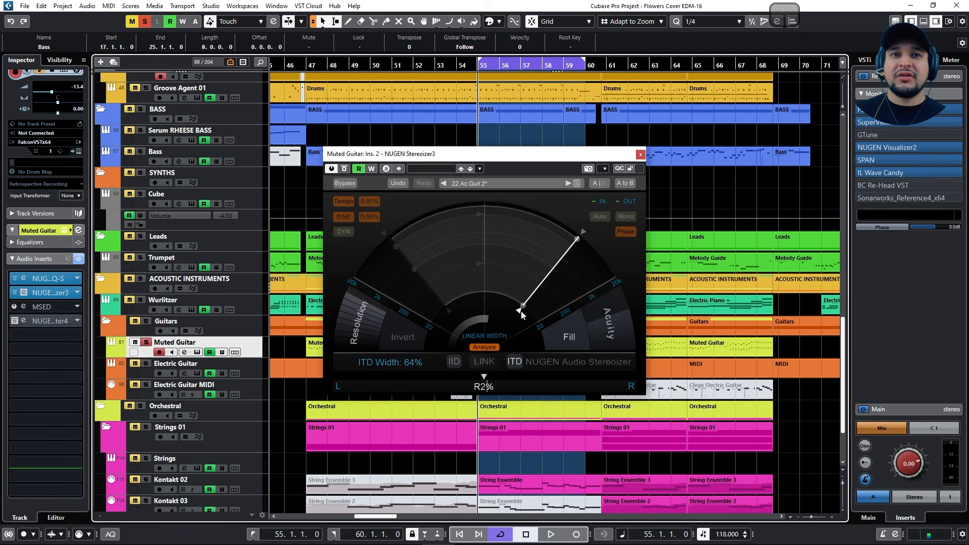
key("space")
left_click_drag(519, 310, 535, 331)
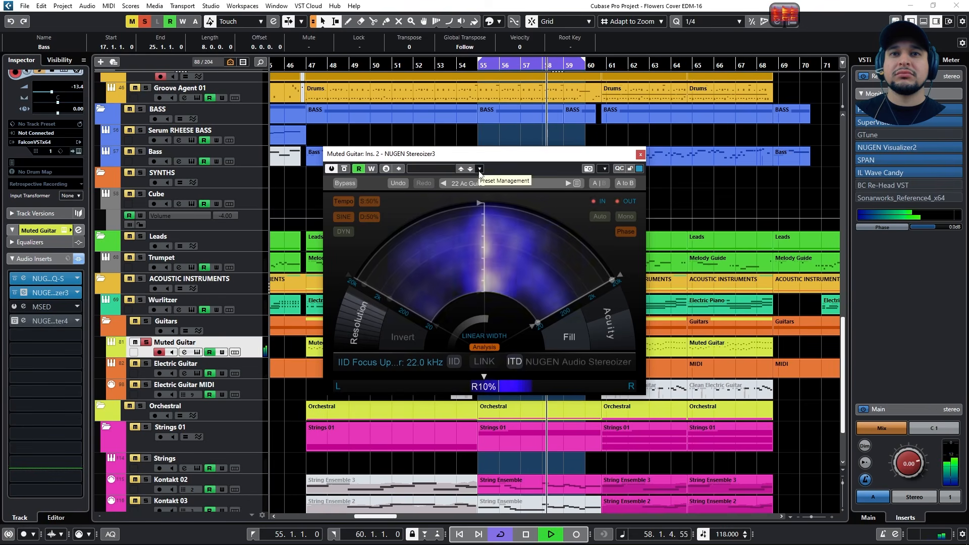
left_click_drag(476, 300, 492, 192)
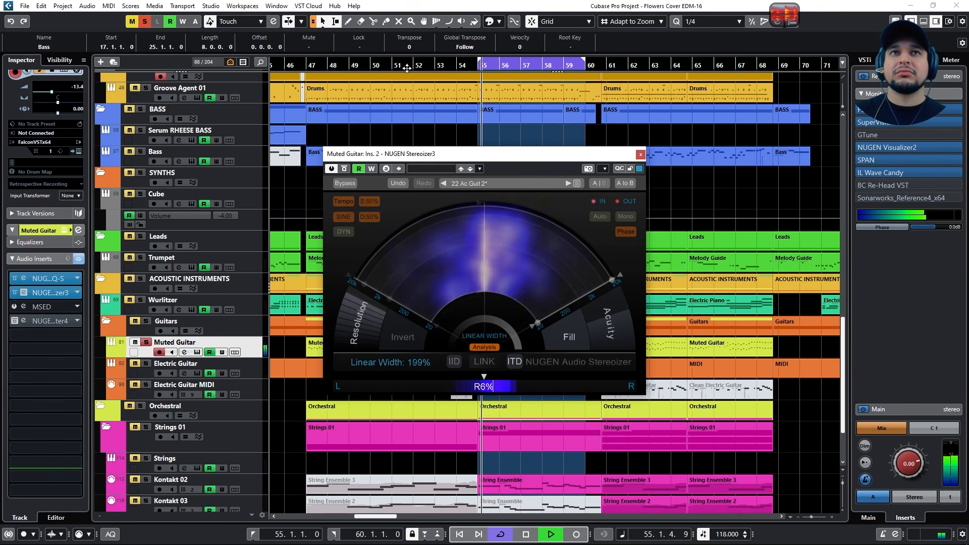
- Move the cycle range to bars 47–52 and set Stereoizer3's linear width to 200%
left_click(308, 65)
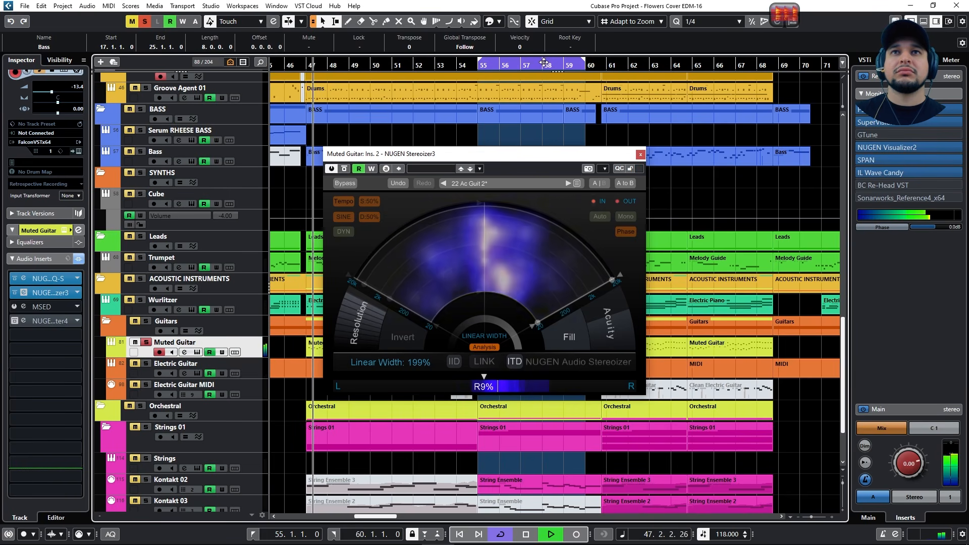
left_click_drag(530, 61, 351, 77)
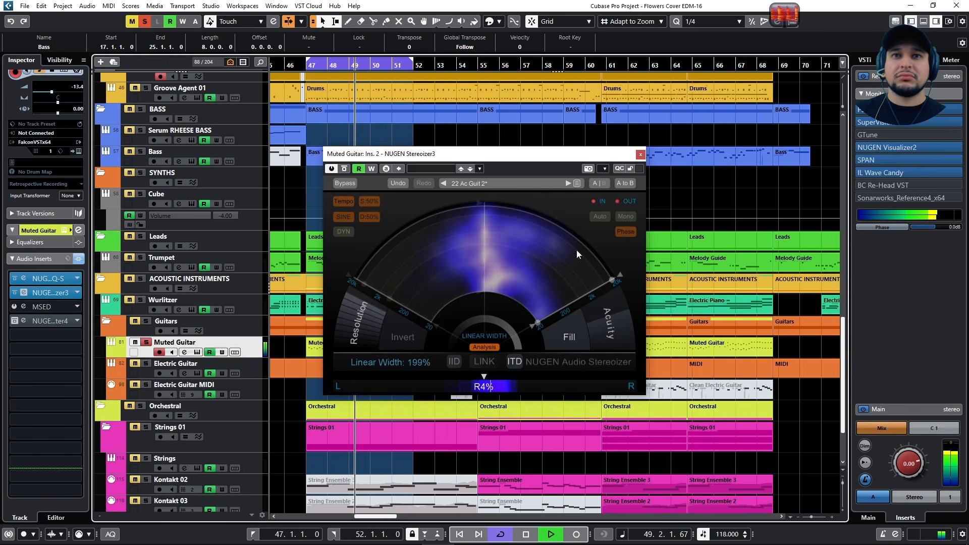
left_click_drag(514, 334, 512, 328)
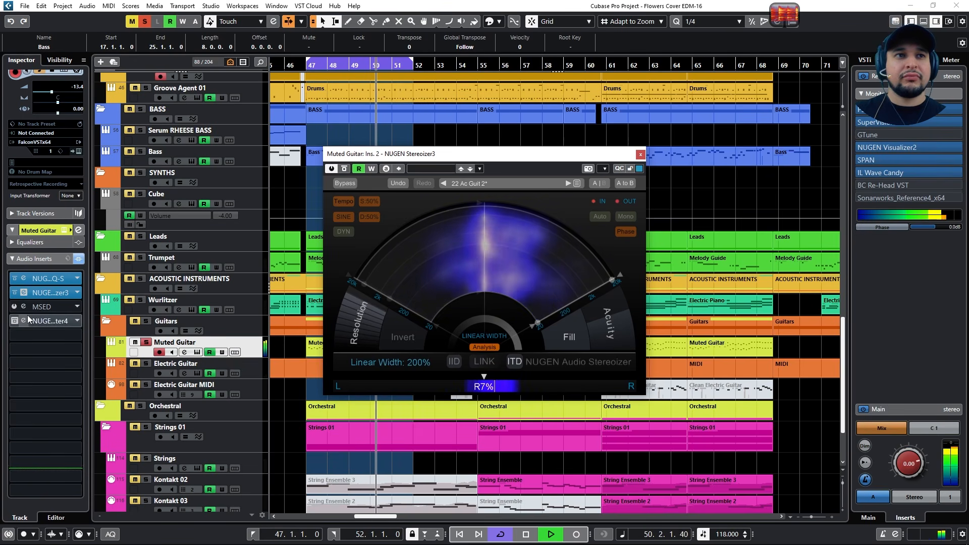
- Compare the looping Muted Guitar with the MSED insert active and bypassed
left_click(13, 306)
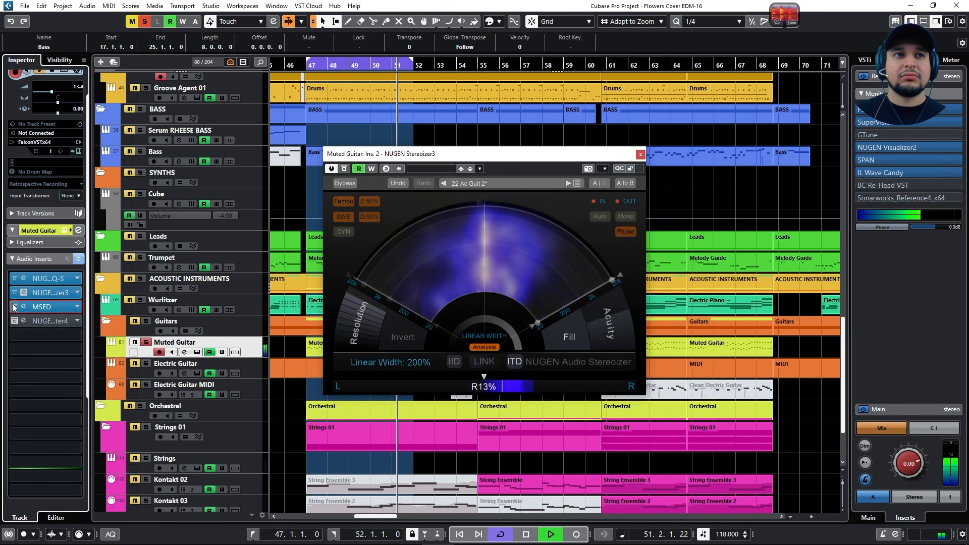
left_click(13, 307)
key("space")
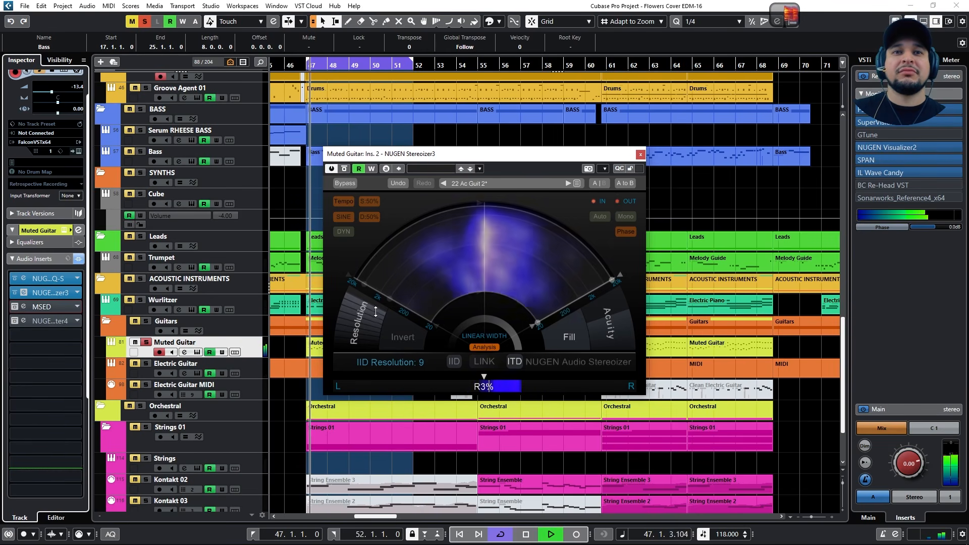
- Try Stereoizer3's IID resolution, switch on IID processing and set the acuity to 71%
left_click_drag(376, 318, 407, 249)
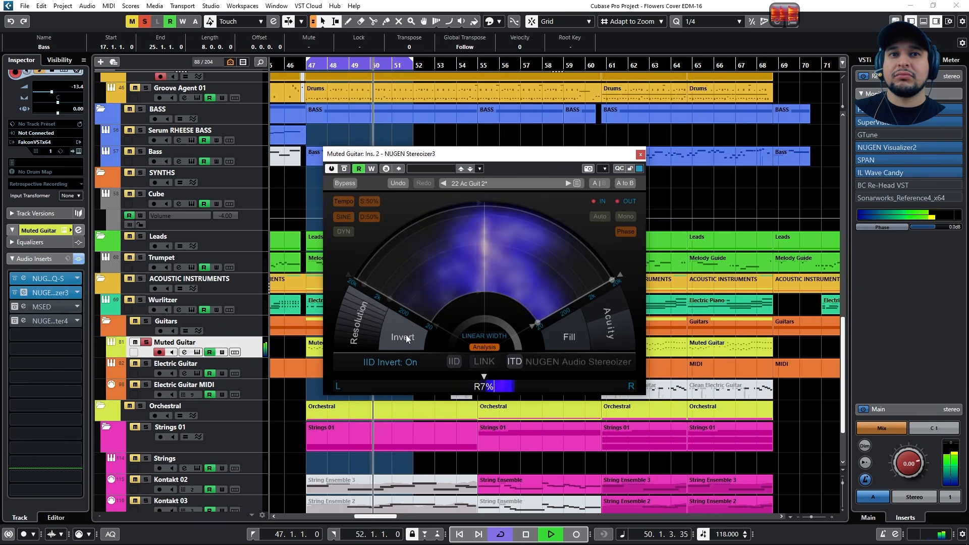
left_click(457, 361)
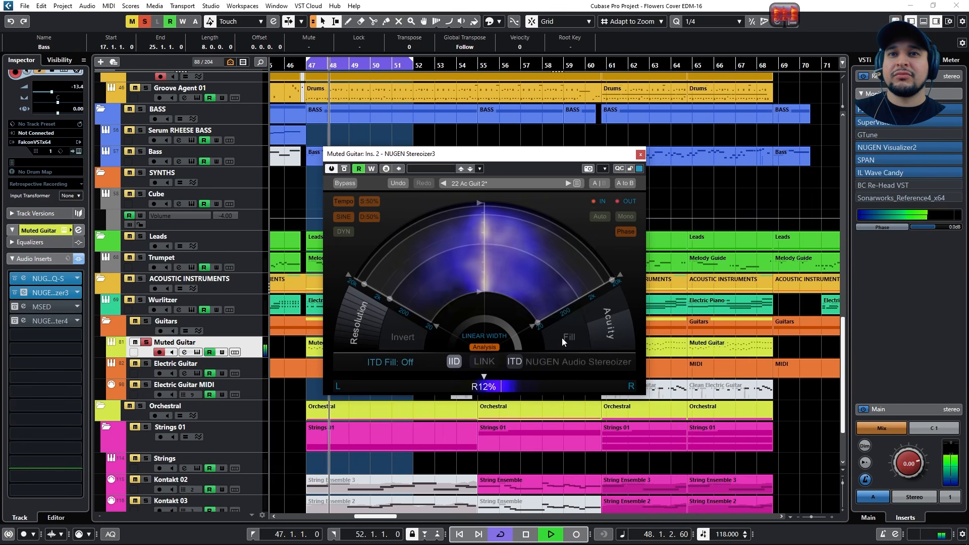
left_click_drag(616, 323, 613, 294)
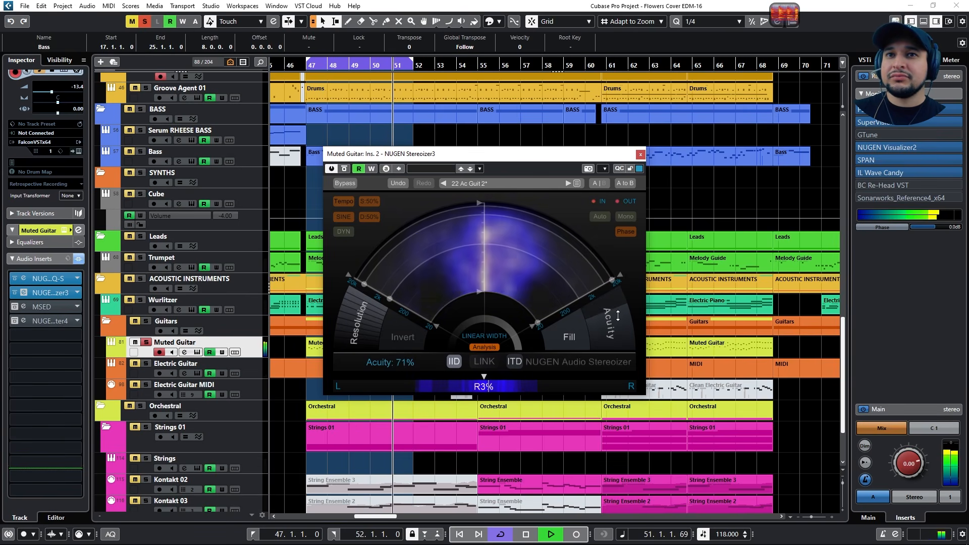
- Narrow Stereoizer3's linear width, bring the ITD width to 59% and reduce the IID width to match
left_click_drag(522, 344, 503, 367)
left_click_drag(538, 323, 525, 311)
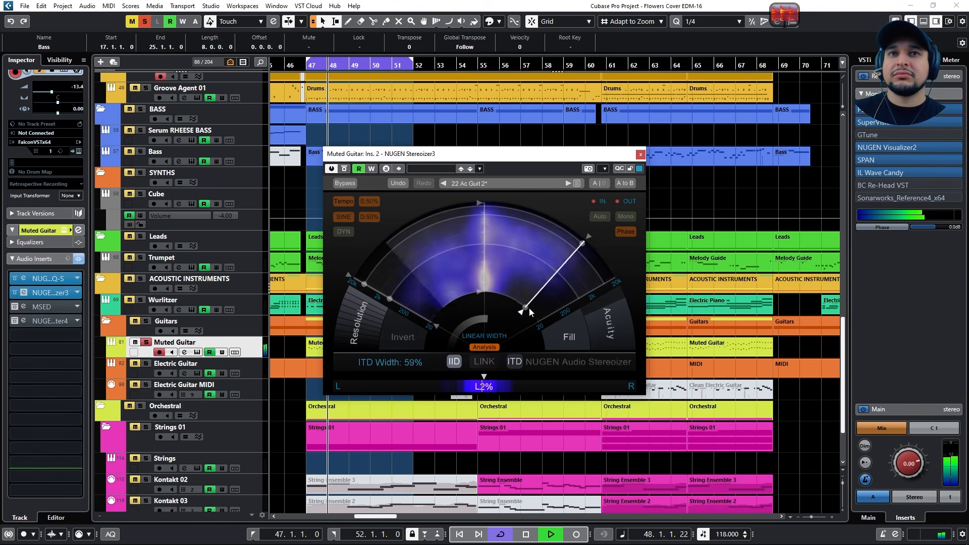
left_click_drag(437, 329, 480, 282)
- Set the IID low bound to about 179 Hz and the ITD high bound to 16.2 kHz, and enable Stereoizer3's DYN mode
left_click_drag(416, 271, 420, 291)
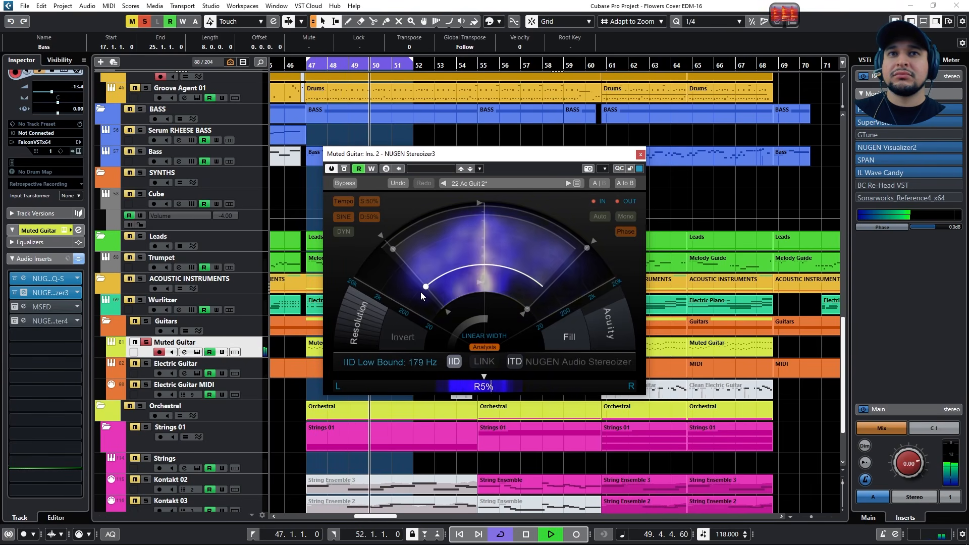
left_click_drag(586, 249, 588, 255)
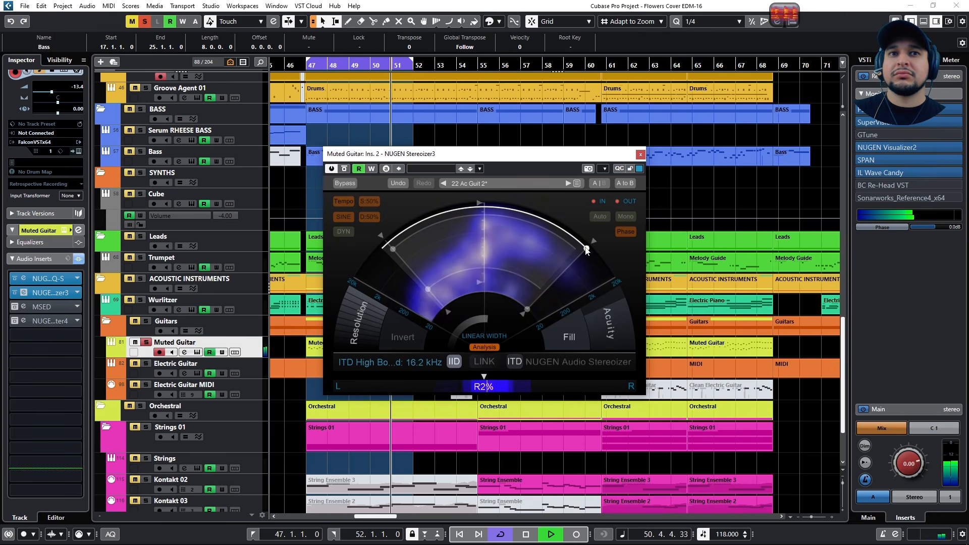
left_click(565, 327)
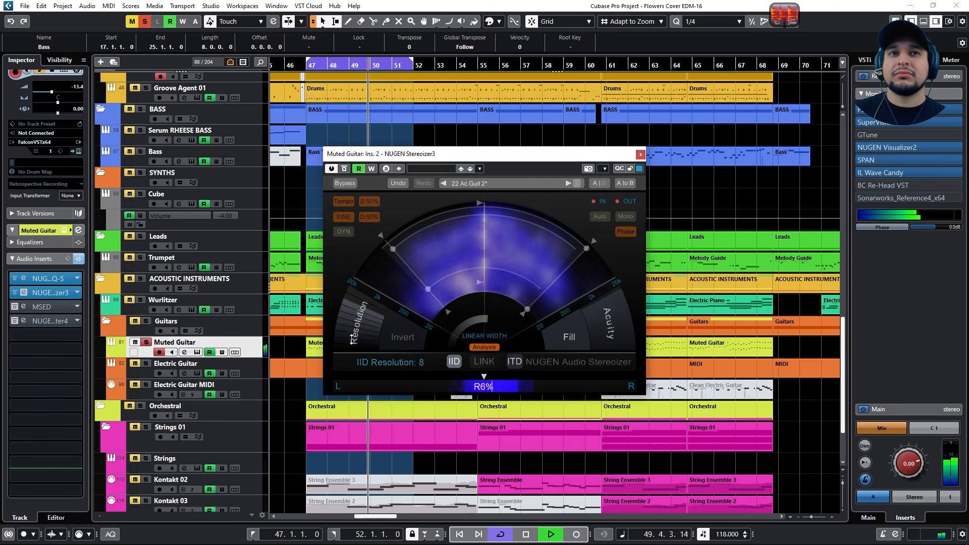
left_click(344, 232)
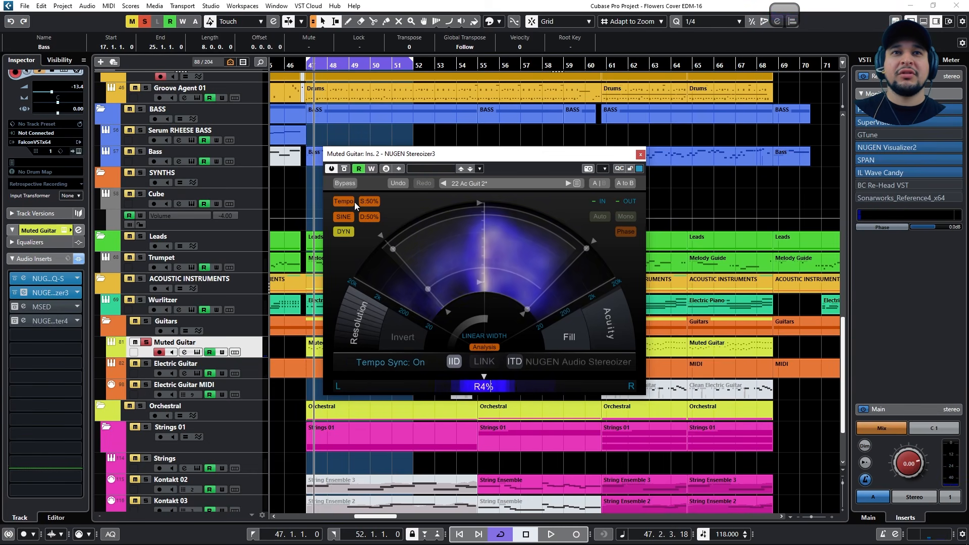
- Set Stereoizer3's dynamics speed to 29% and dynamics depth to 47% during playback, and toggle the tempo sync to compare
left_click_drag(374, 211, 366, 290)
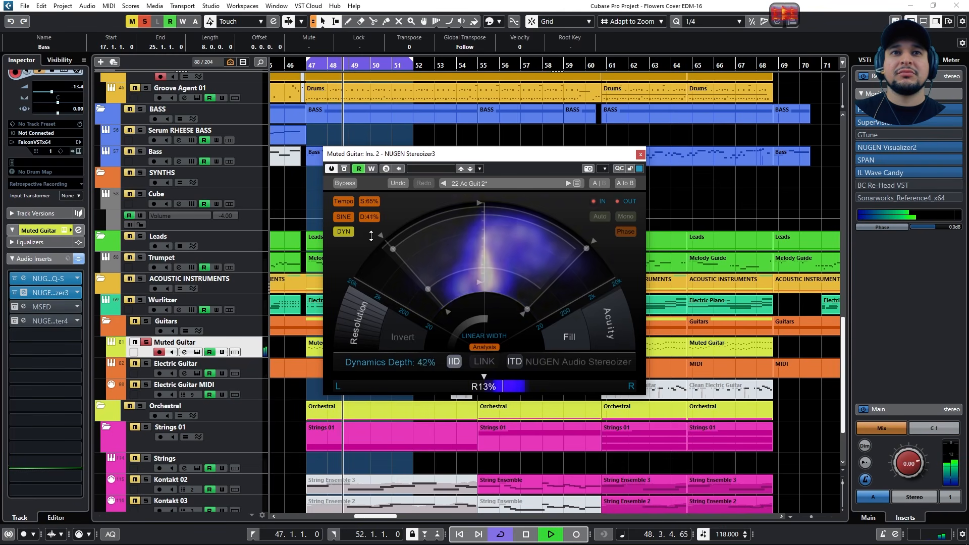
left_click_drag(371, 282, 369, 235)
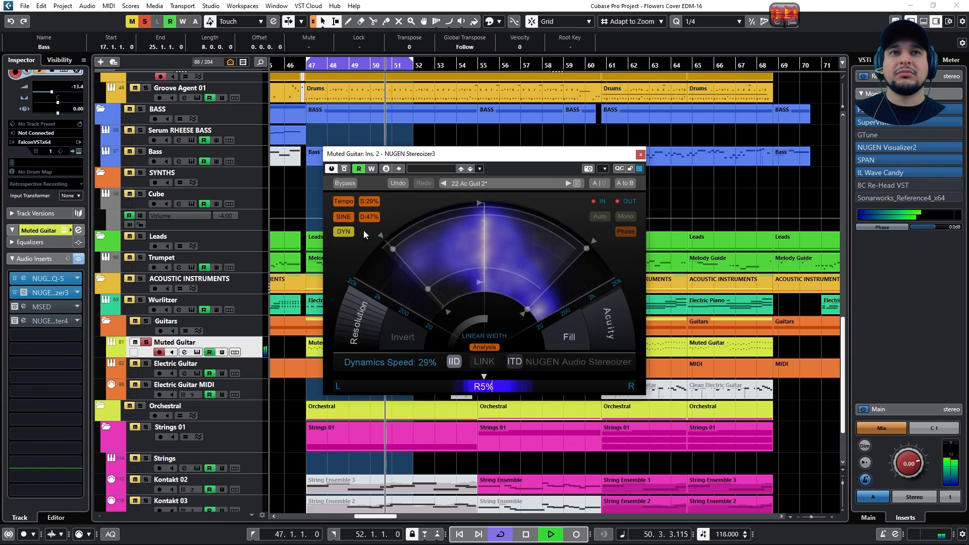
left_click(345, 203)
left_click(346, 203)
key("space")
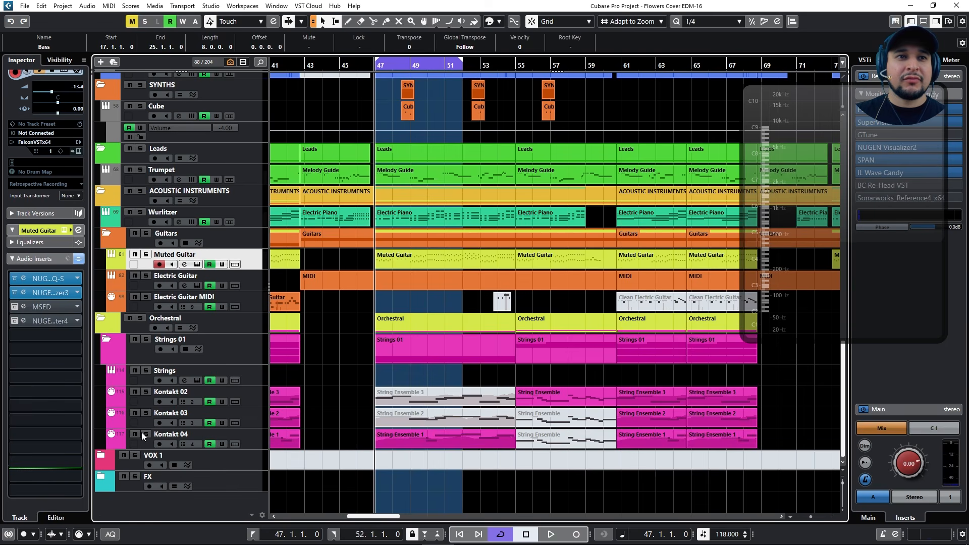
- Audition the Strings 01 folder in solo, check the Strings track's Blue Cat's insert, and take the folder out of solo
left_click(146, 339)
left_click(245, 361)
left_click(257, 375)
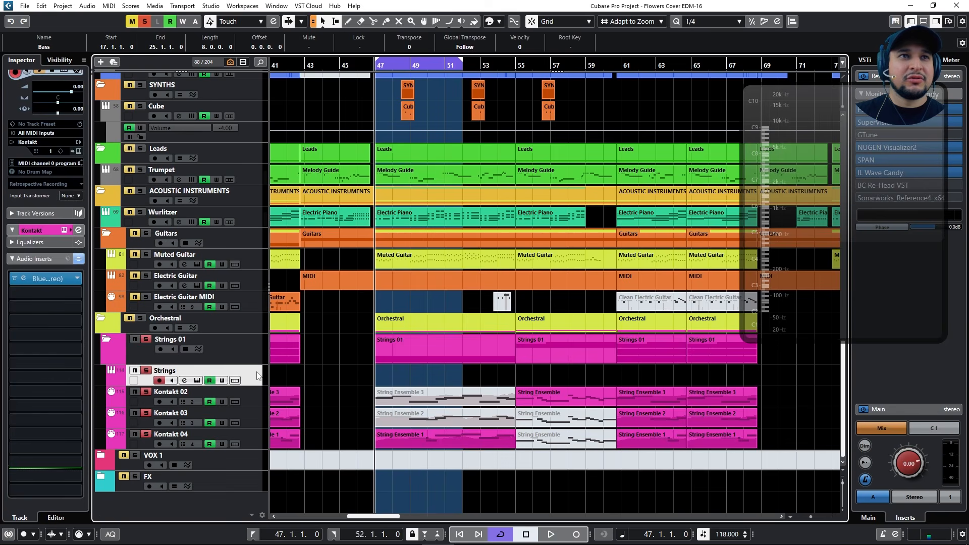
left_click(37, 280)
left_click(38, 280)
key("space")
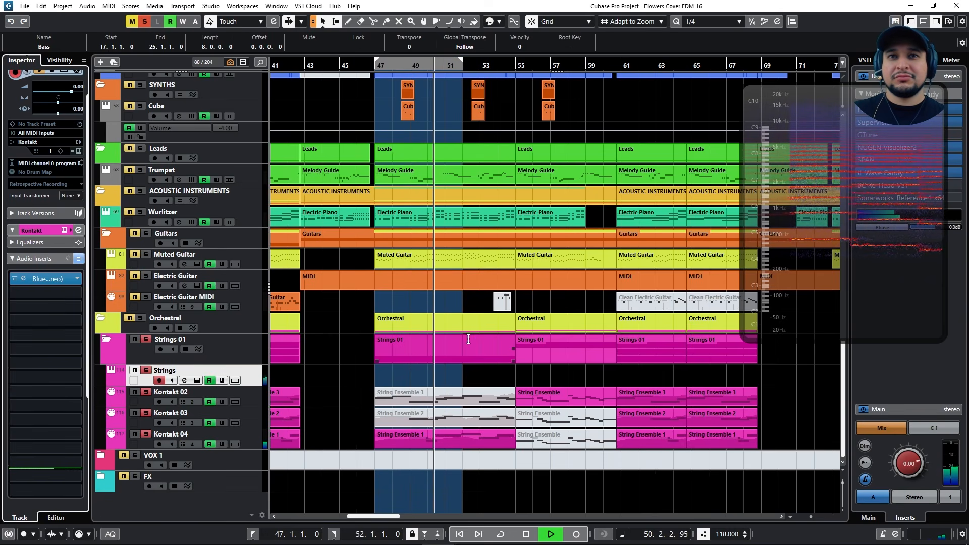
left_click(145, 339)
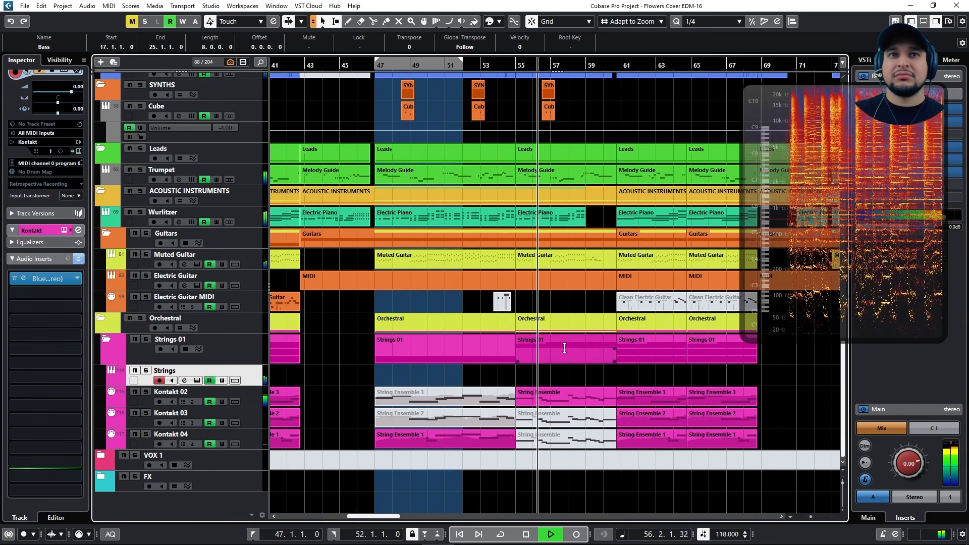
- Listen to the full mix through bars 56 to 62 and examine how the strings are arranged across the song
key("g")
key("h")
key("h")
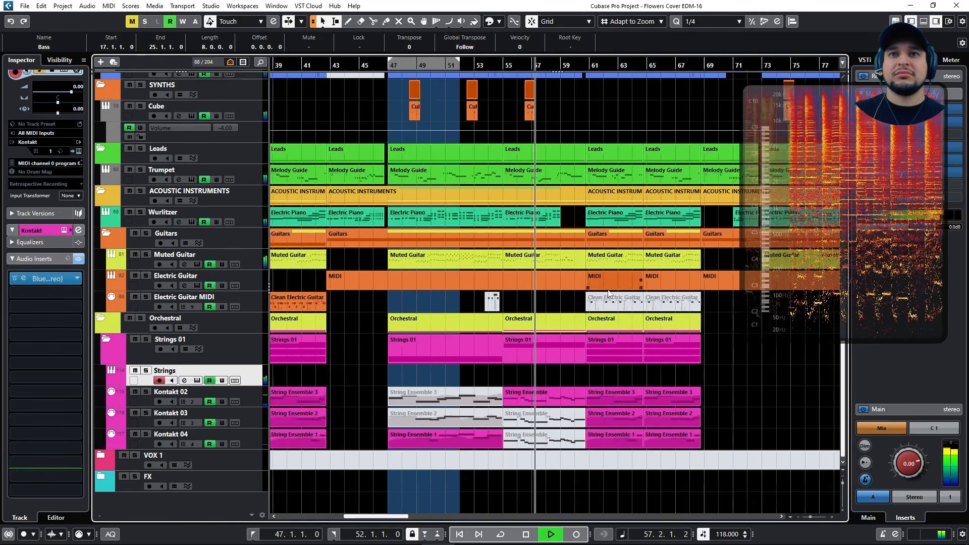
key("h")
key("h")
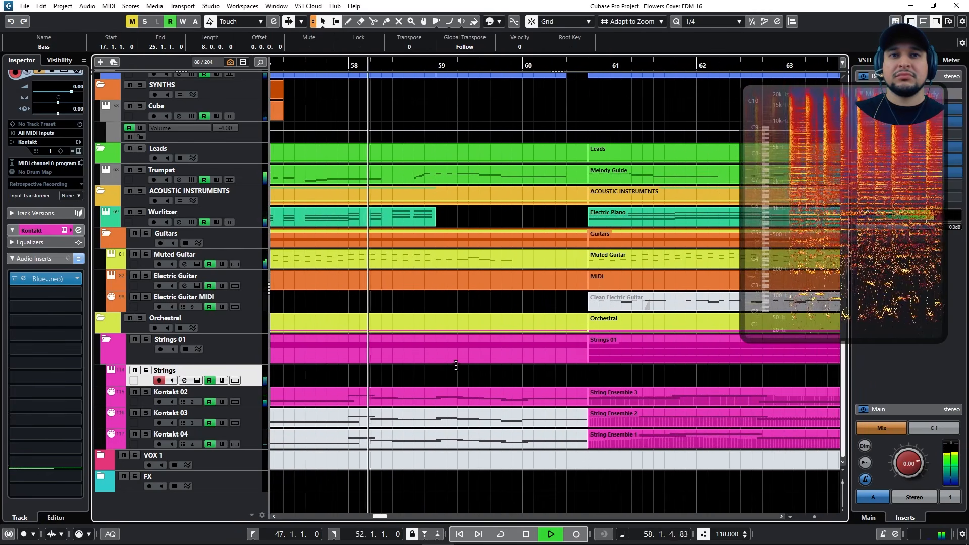
scroll(454, 365, "down", 6)
scroll(544, 397, "up", 4)
key("h")
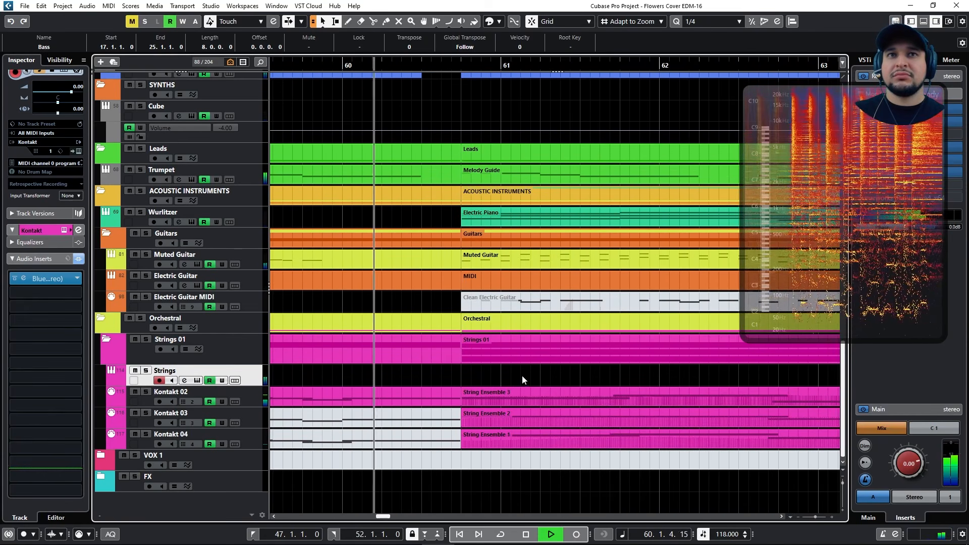
scroll(334, 367, "down", 4)
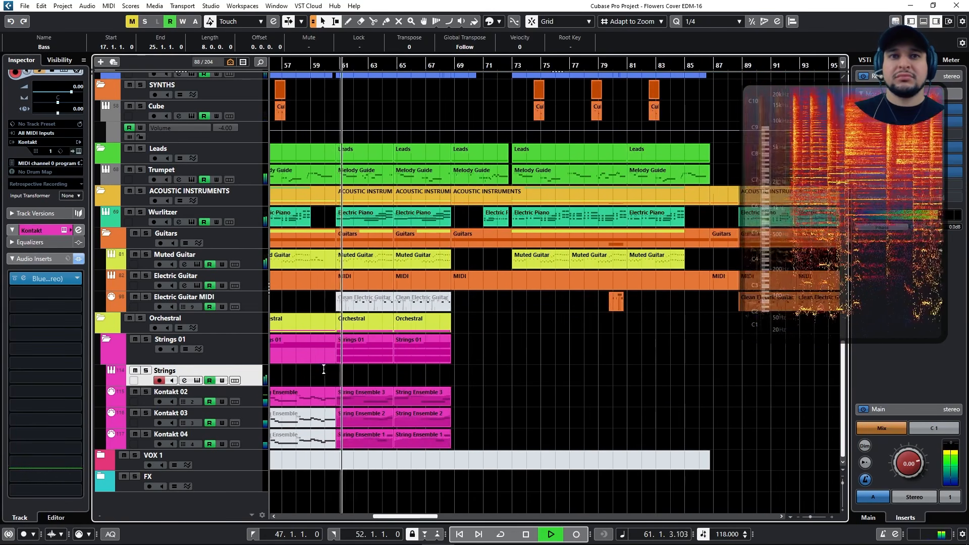
scroll(339, 414, "up", 1)
scroll(343, 389, "down", 2)
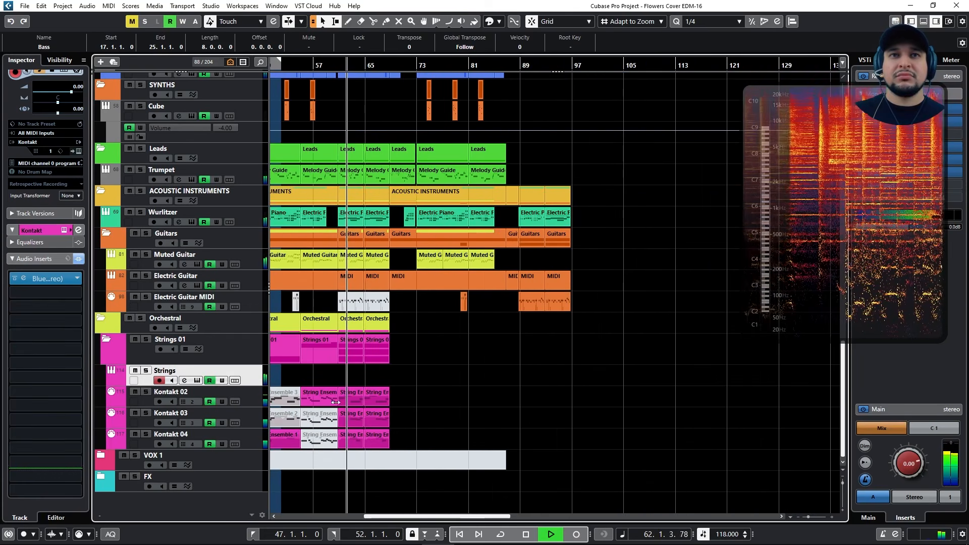
key("space")
scroll(343, 368, "up", 8)
scroll(342, 371, "down", 8)
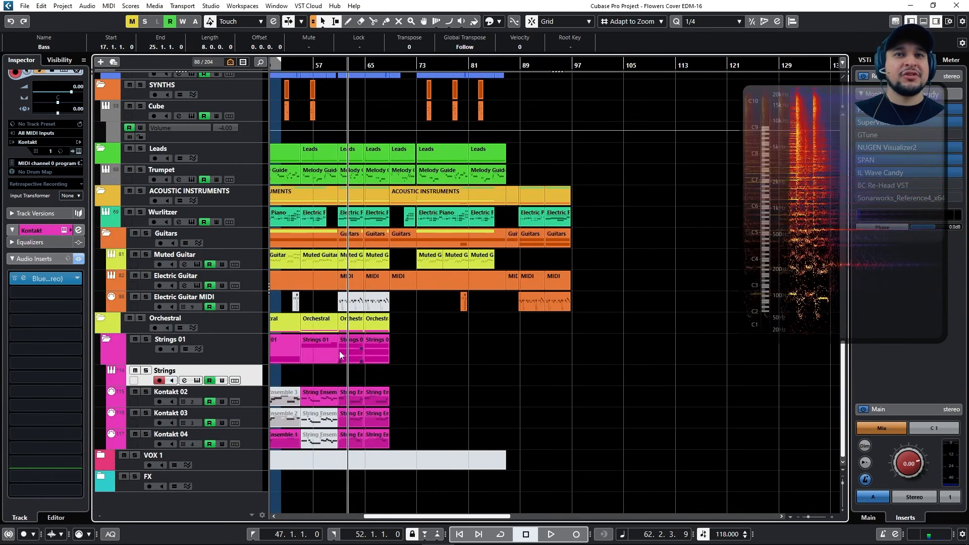
scroll(341, 367, "down", 3)
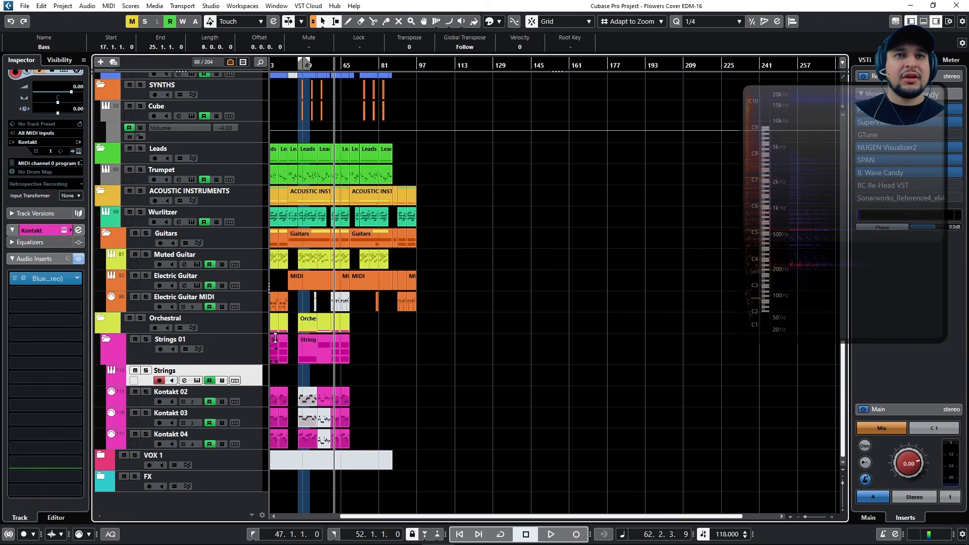
scroll(275, 339, "up", 6)
scroll(637, 342, "down", 2)
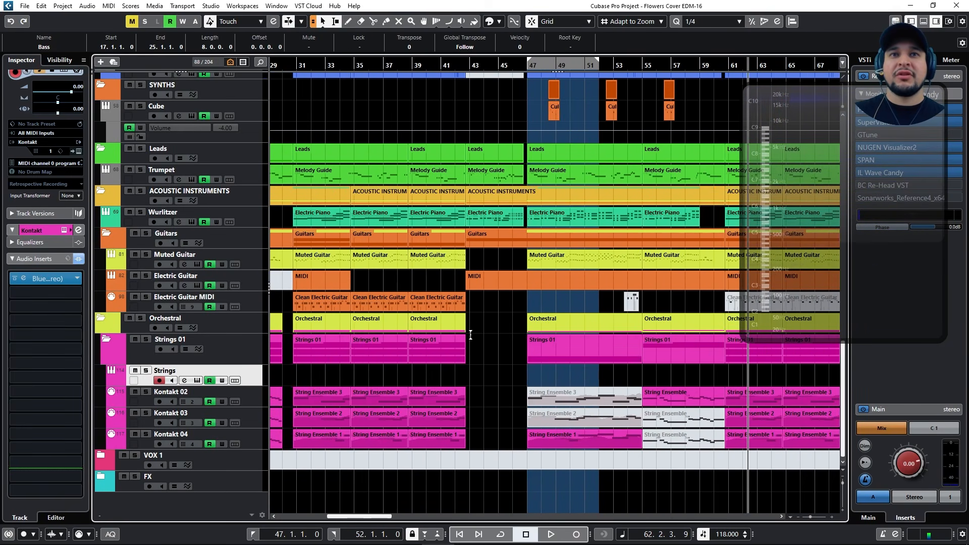
scroll(470, 335, "left", 2)
- Show the MixConsole and load NUGEN ISL2 in the Master channel's first insert slot, keeping the spectrogram clear
key("F3")
left_click_drag(864, 205, 920, 240)
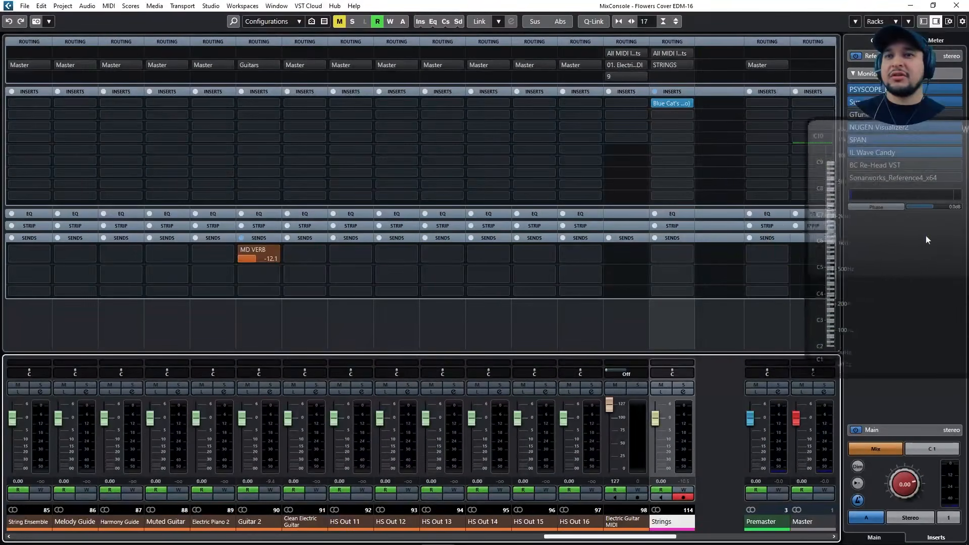
left_click(821, 101)
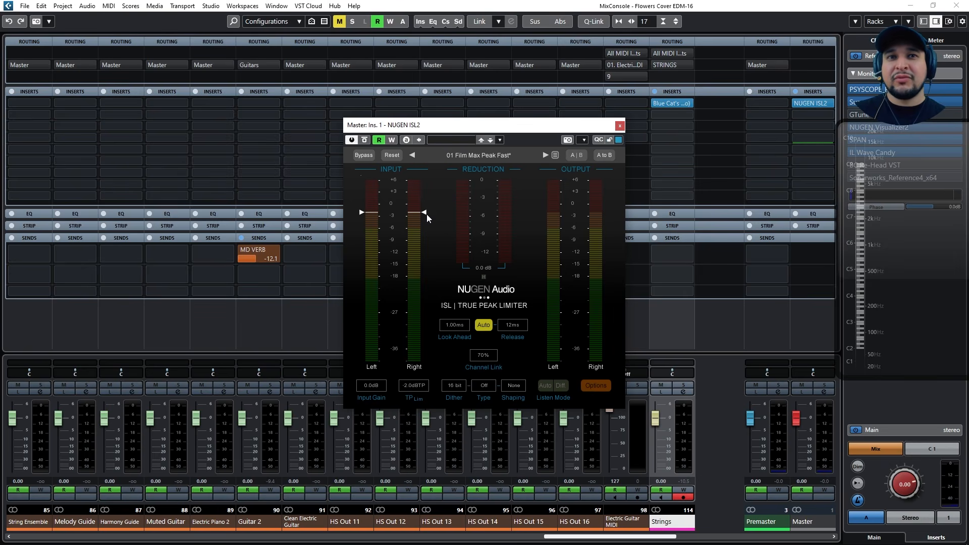
- Set ISL2's input gain to 3.6 dB, look ahead to 0.36 ms, release to 4 ms and channel link to 84% during playback
key("space")
left_click_drag(362, 392, 362, 376)
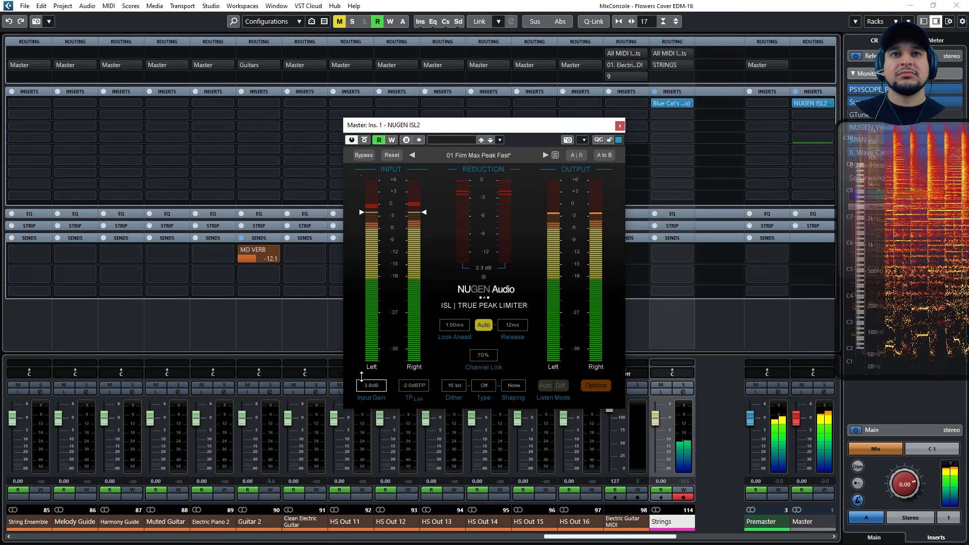
left_click_drag(362, 377, 362, 376)
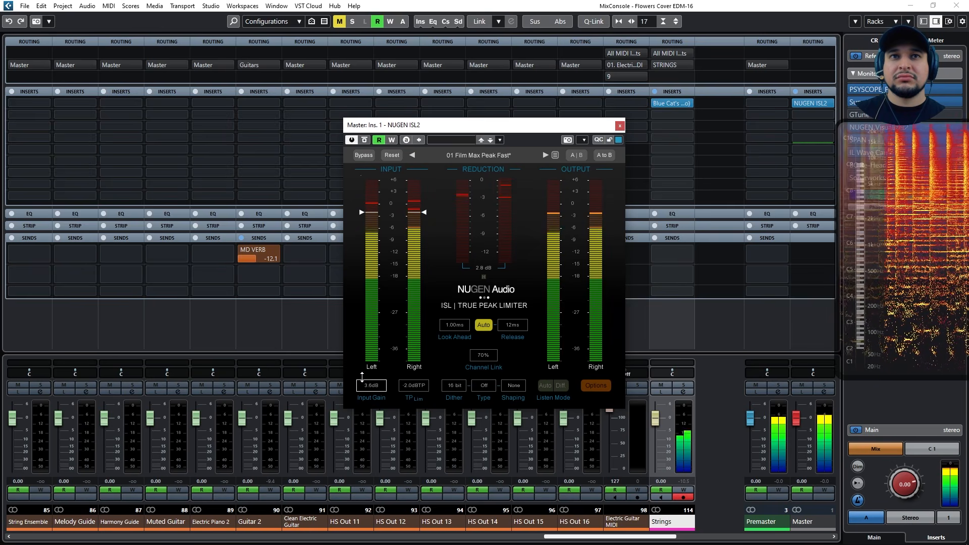
left_click_drag(455, 325, 457, 357)
left_click_drag(506, 328, 479, 338)
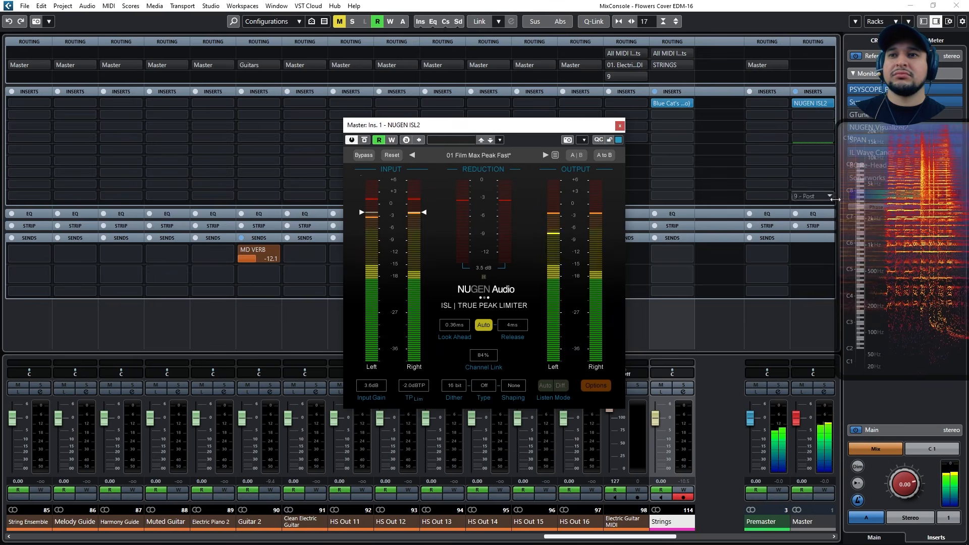
- Check the Control Room's main output settings and place the Wave Candy spectrogram clear of the ISL2 window
left_click_drag(883, 207, 783, 213)
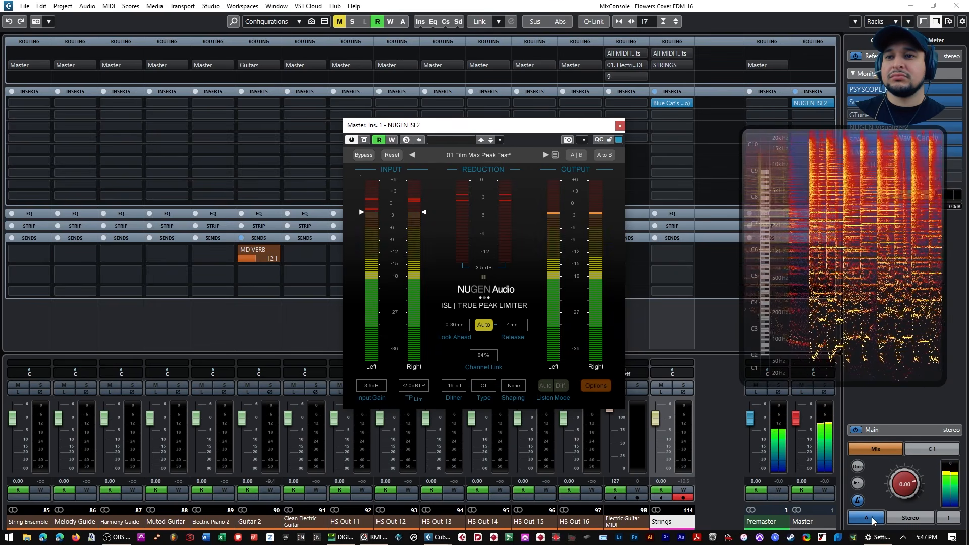
left_click(877, 537)
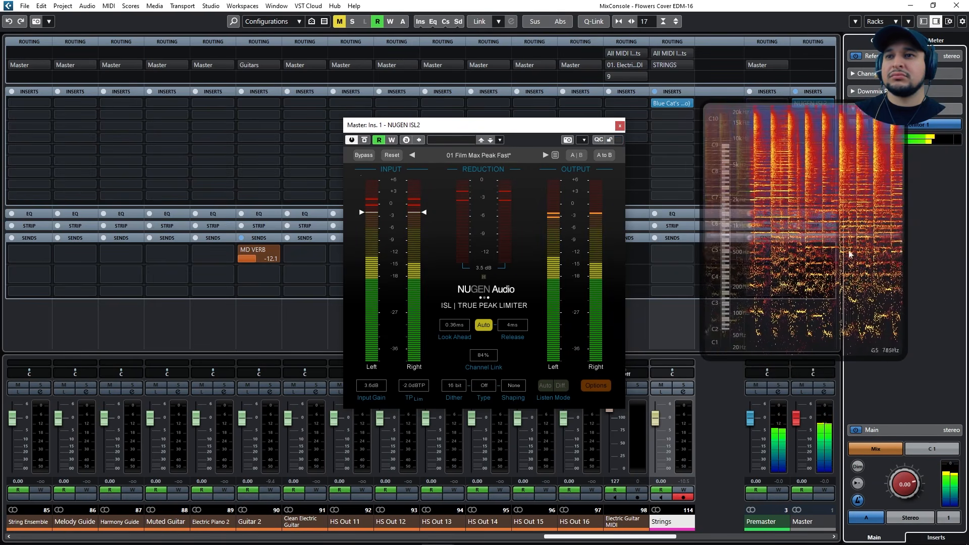
left_click(935, 537)
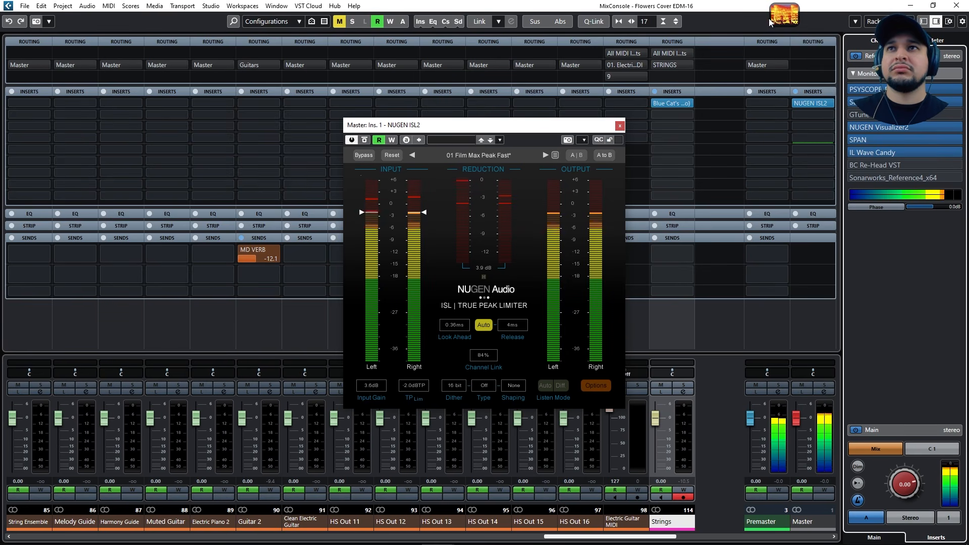
left_click(782, 17)
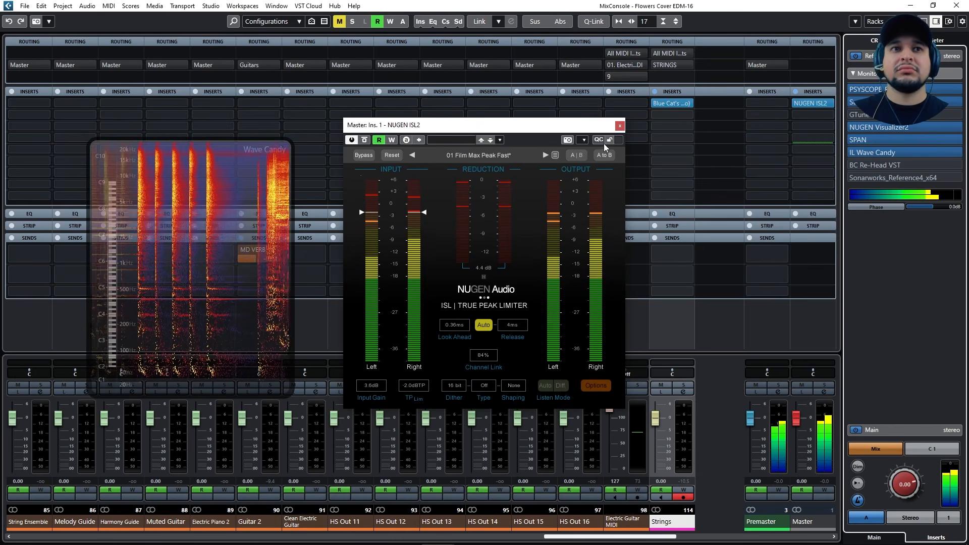
- Show ISL2's gain reduction as a history graph, and set the release to 5 ms and the true peak limit to -1.0 dBTP
left_click(491, 258)
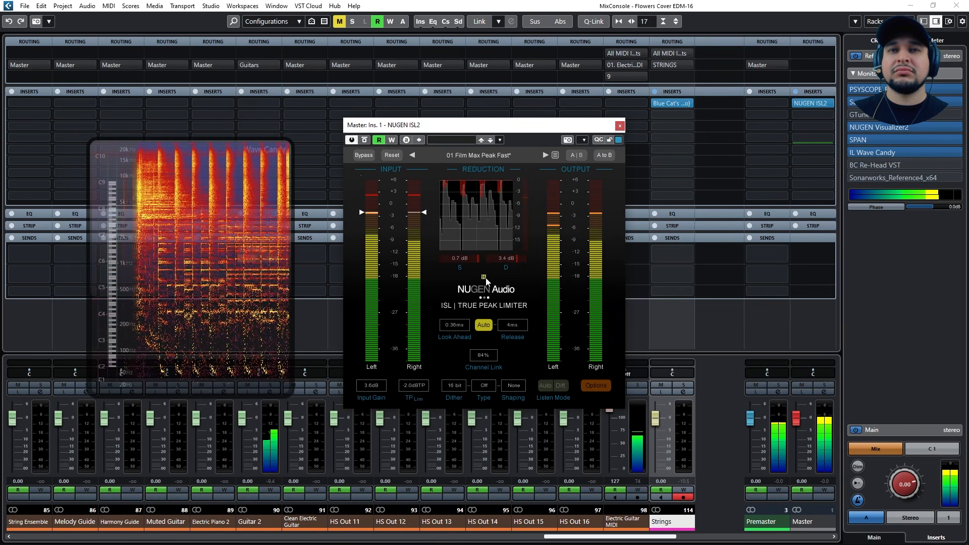
left_click_drag(518, 326, 516, 321)
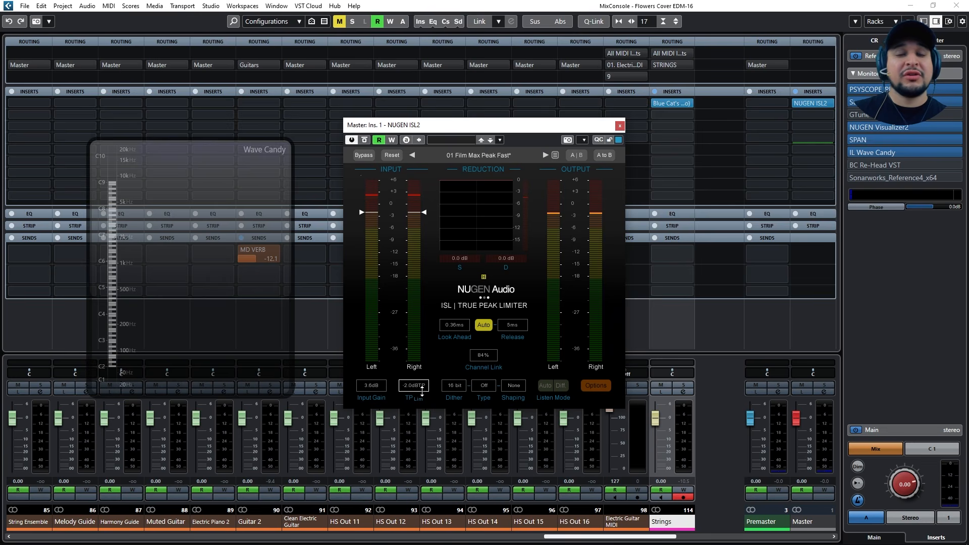
key("space")
left_click_drag(423, 390, 423, 386)
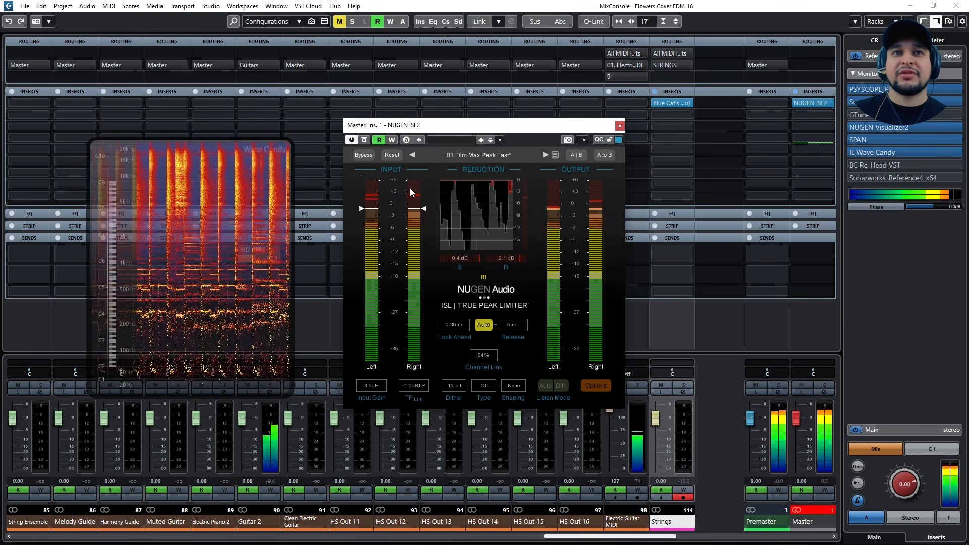
key("space")
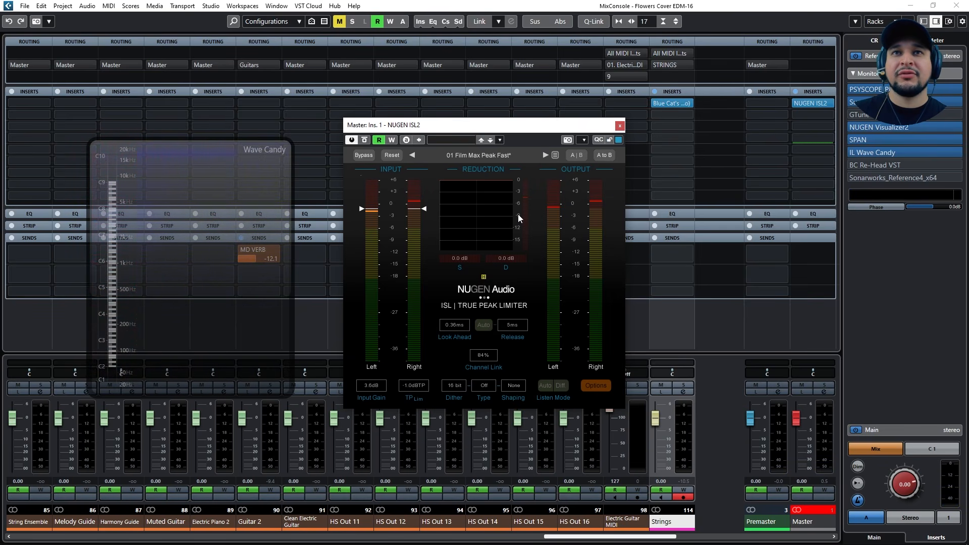
- Set ISL2's release to 35 ms with Auto off and the channel link to 83% while playing the mix
key("space")
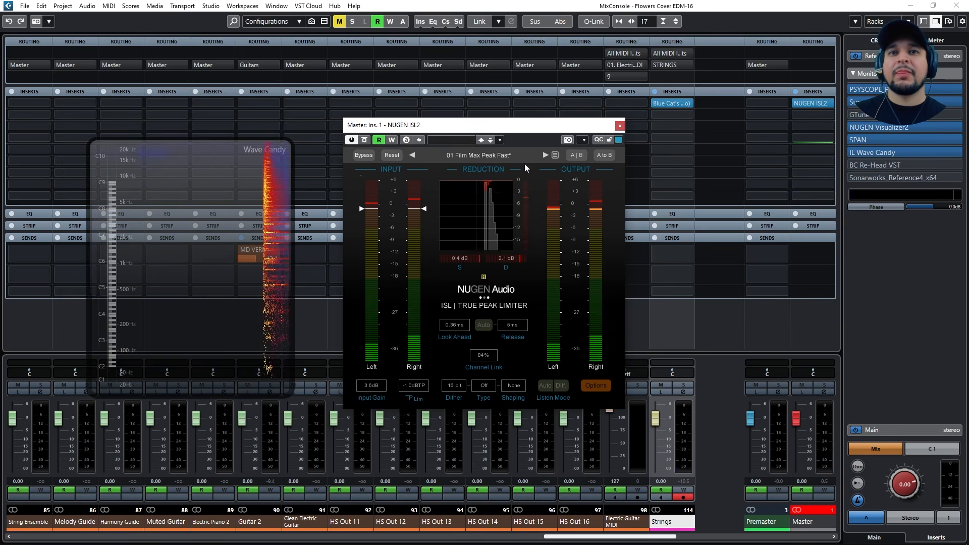
left_click_drag(519, 325, 523, 289)
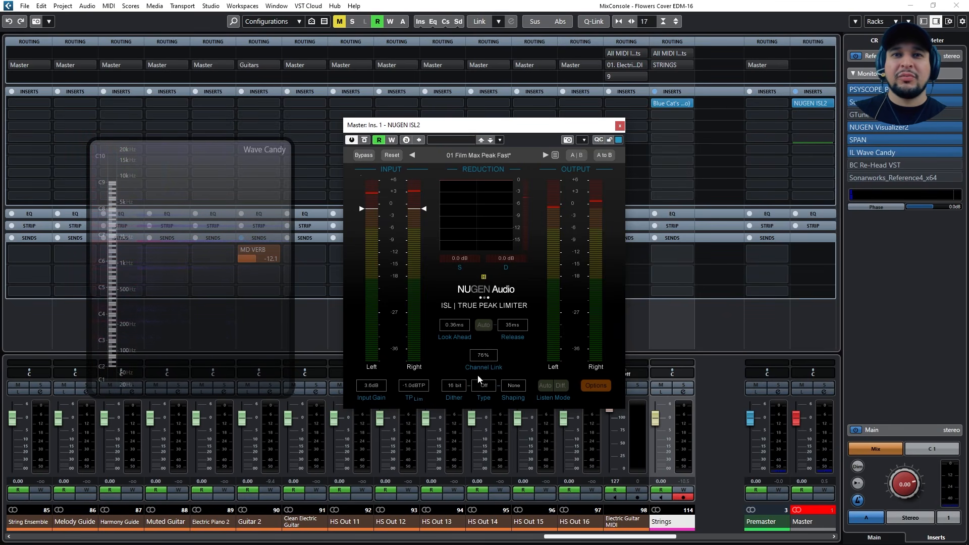
key("space")
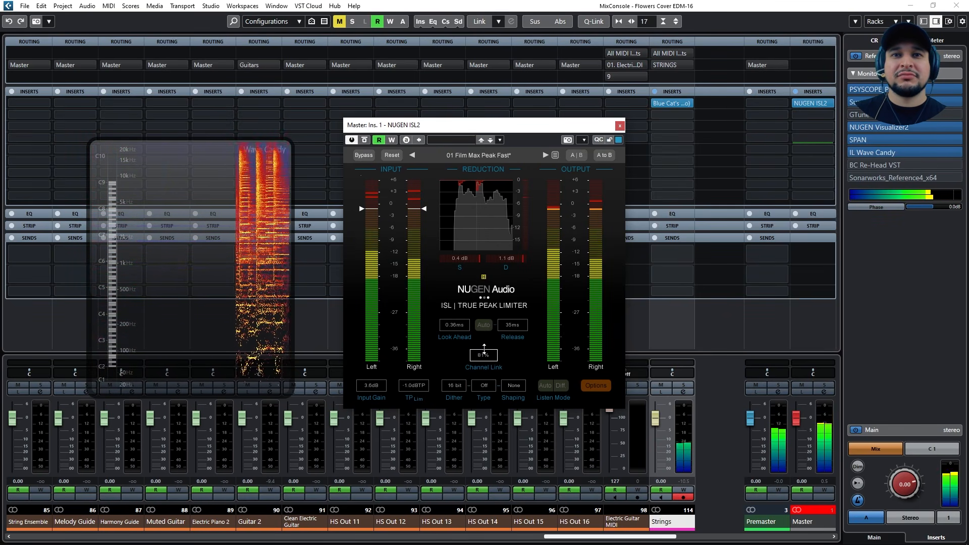
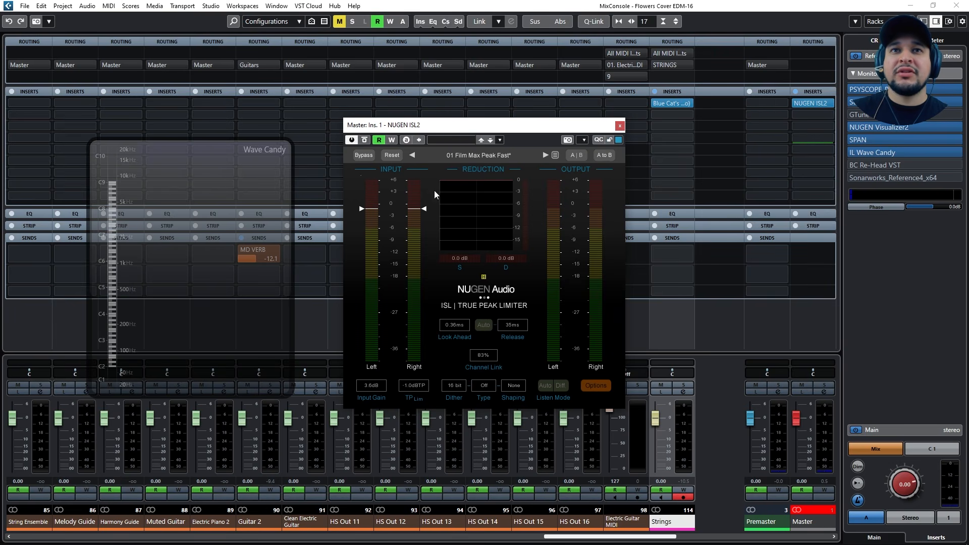
- Compare ISL2's reduction meters with the history graph during playback, and set the release to 30 ms
key("space")
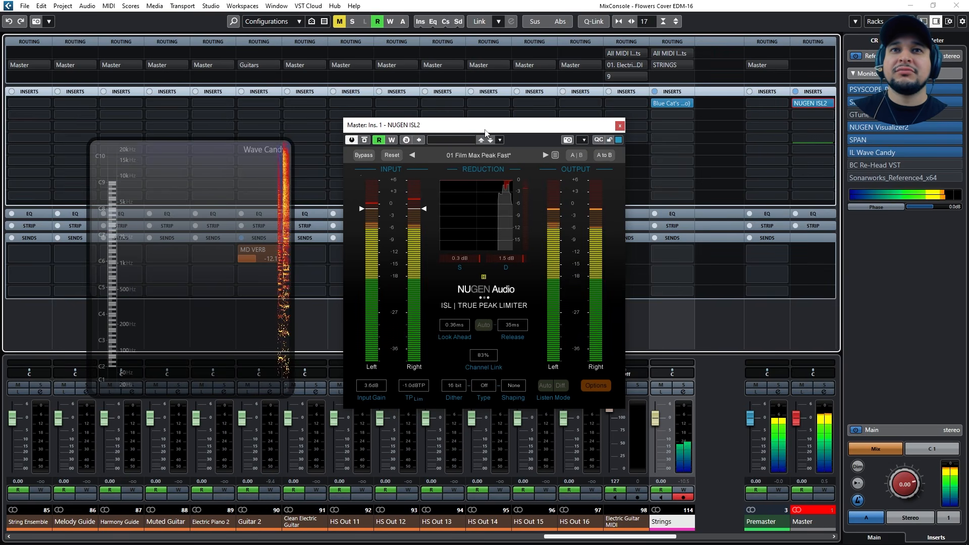
left_click(483, 276)
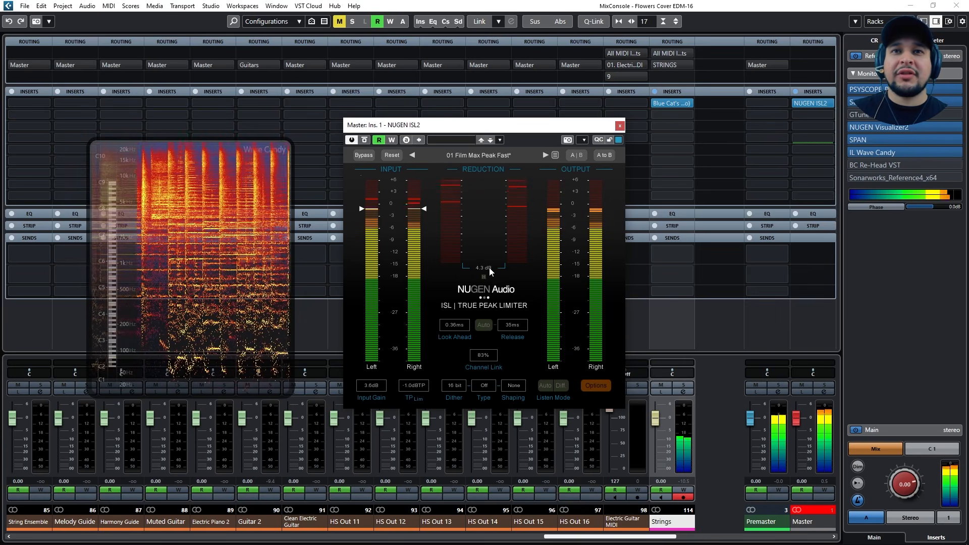
left_click(485, 277)
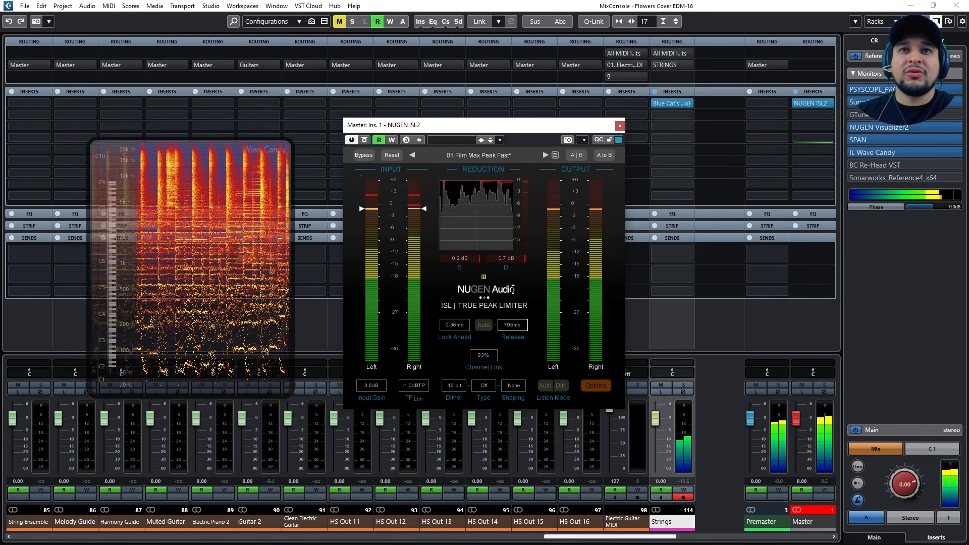
left_click_drag(512, 326, 515, 329)
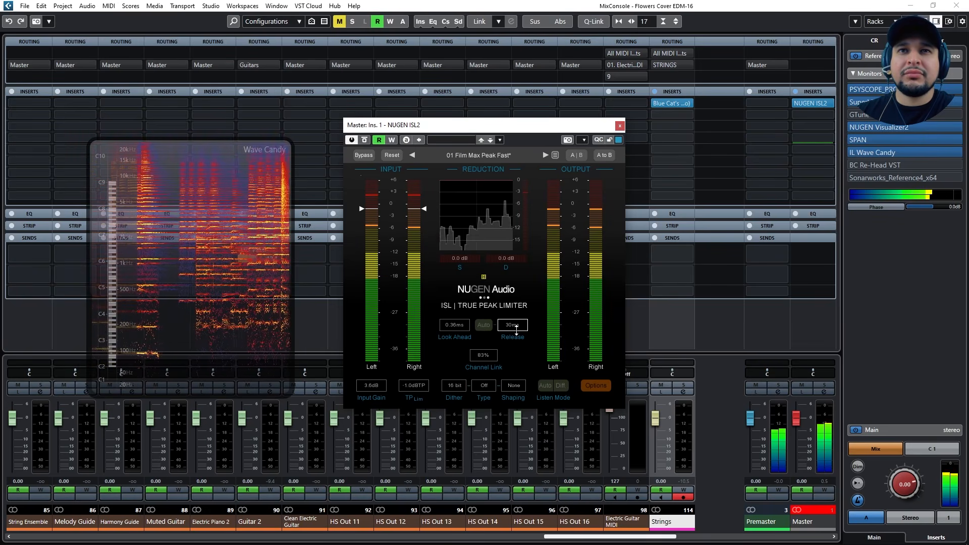
- Set ISL2's release to 28 ms by ear during playback and close the limiter window
left_click_drag(516, 330, 516, 330)
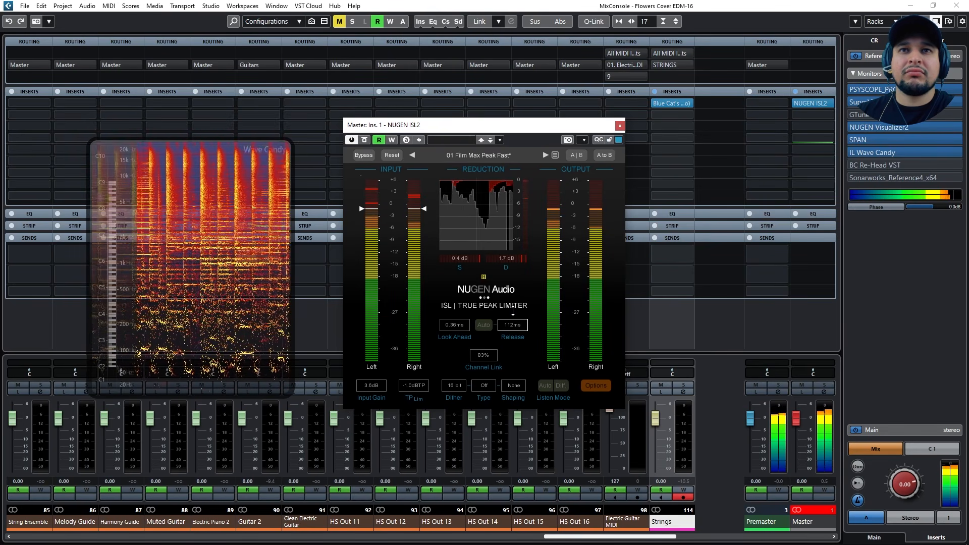
left_click_drag(514, 311, 515, 318)
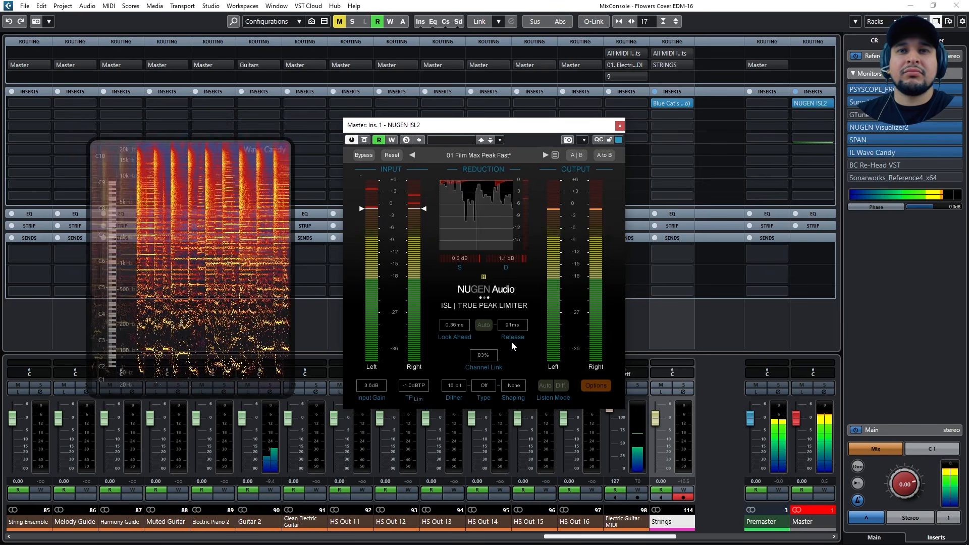
left_click_drag(508, 324, 518, 347)
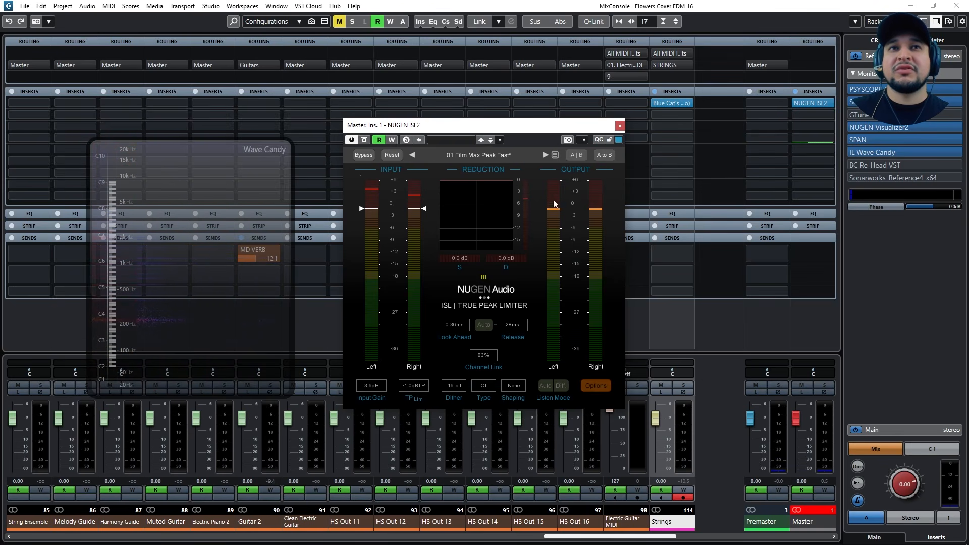
left_click(620, 127)
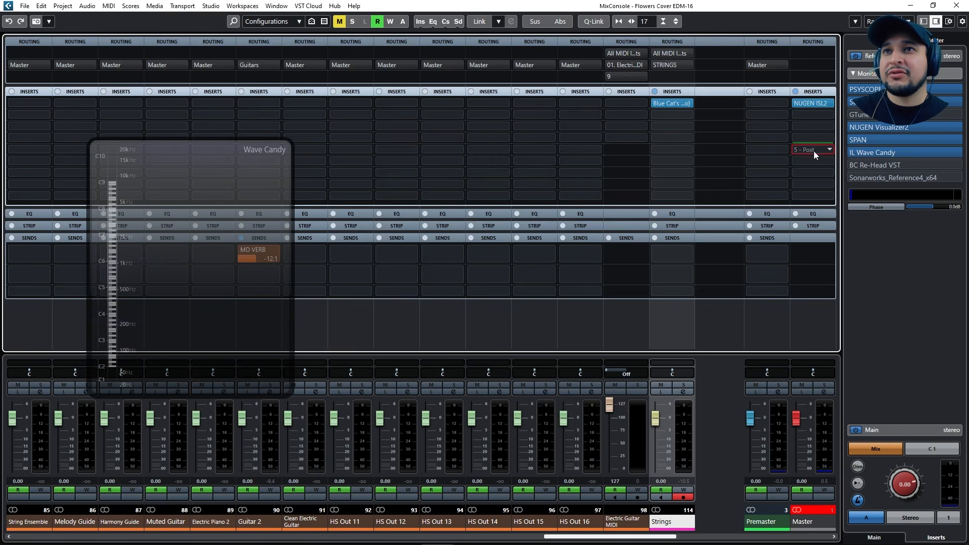
- Insert NUGEN MasterCheck in the Master channel's fifth insert slot and play the mix through it
left_click(813, 152)
type("masterc")
left_click(850, 180)
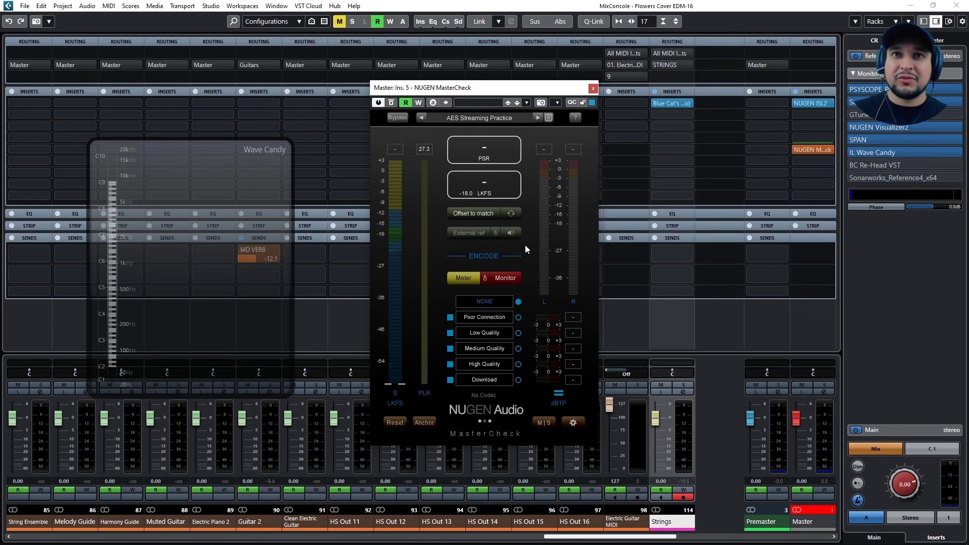
scroll(670, 139, "left", 1)
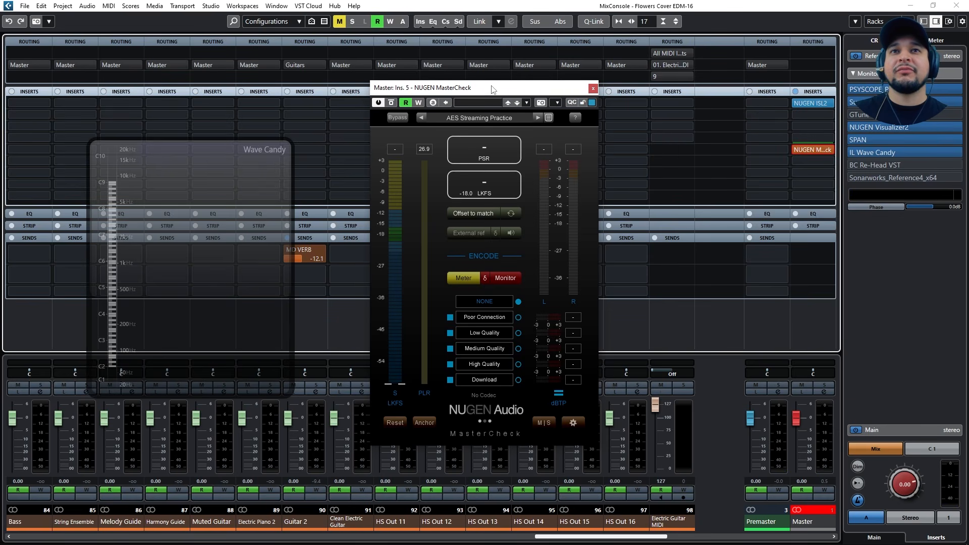
key("space")
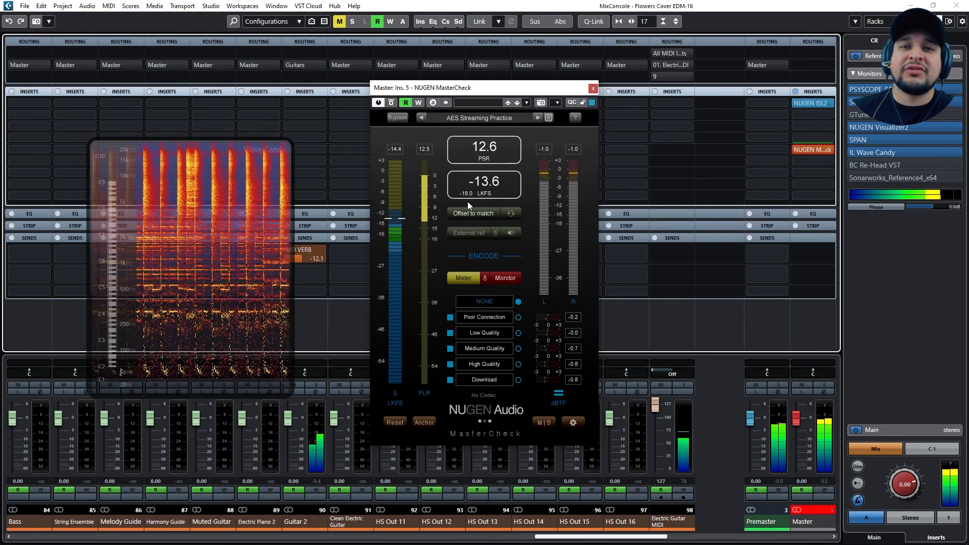
- Monitor the mix through MasterCheck's Poor Connection codec and try its difference signal, restarting playback
left_click(500, 278)
left_click(518, 316)
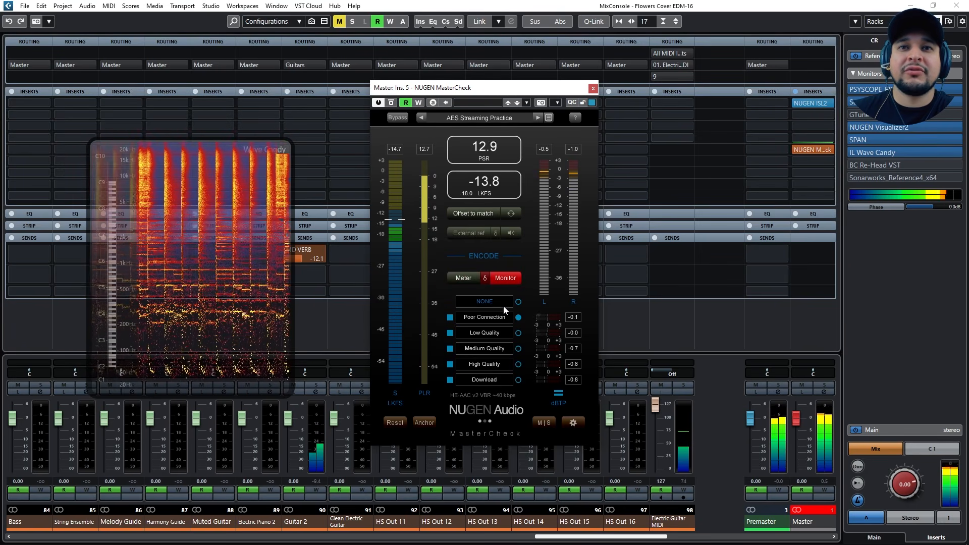
left_click(486, 278)
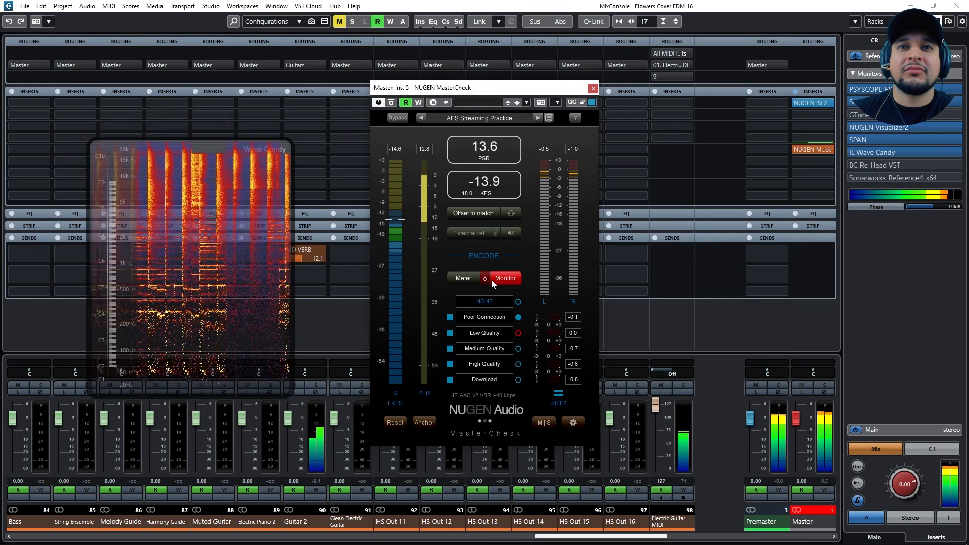
left_click(484, 278)
key("space")
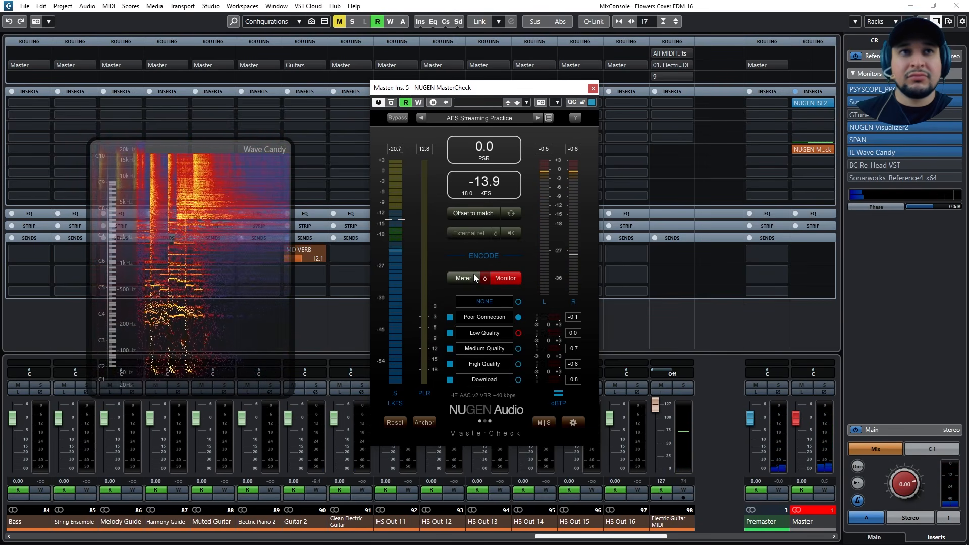
key("space")
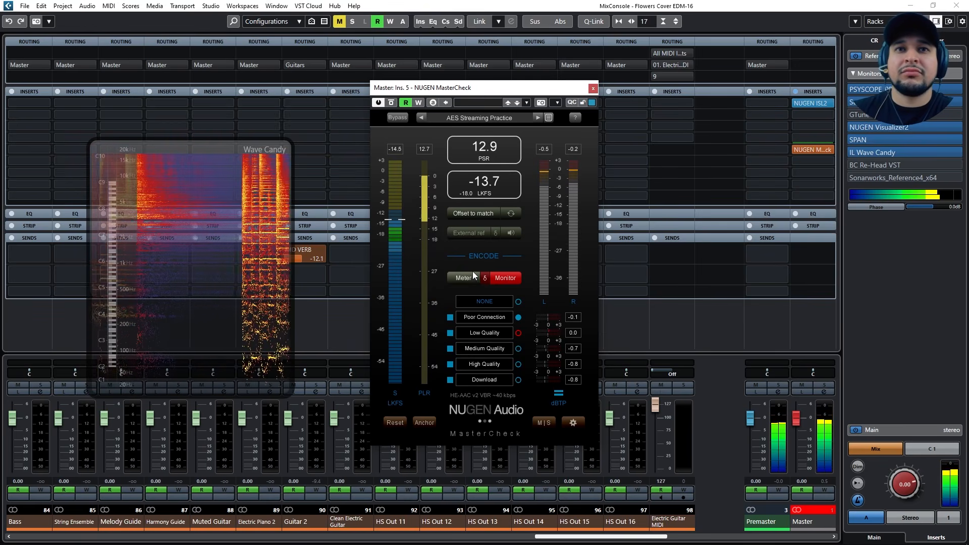
- Compare the unencoded mix with the Poor Connection encode by alternating MasterCheck's Meter and Monitor modes during playback
left_click(475, 277)
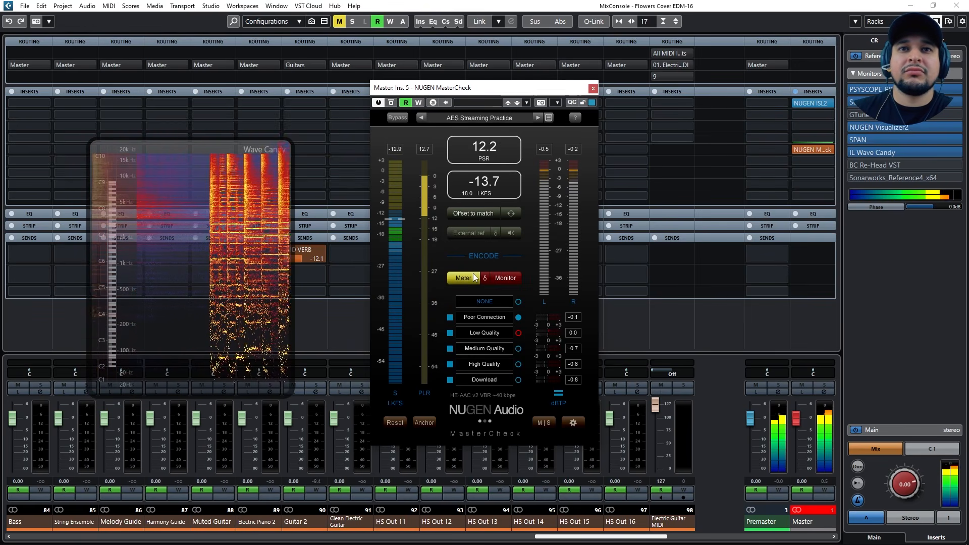
left_click(504, 281)
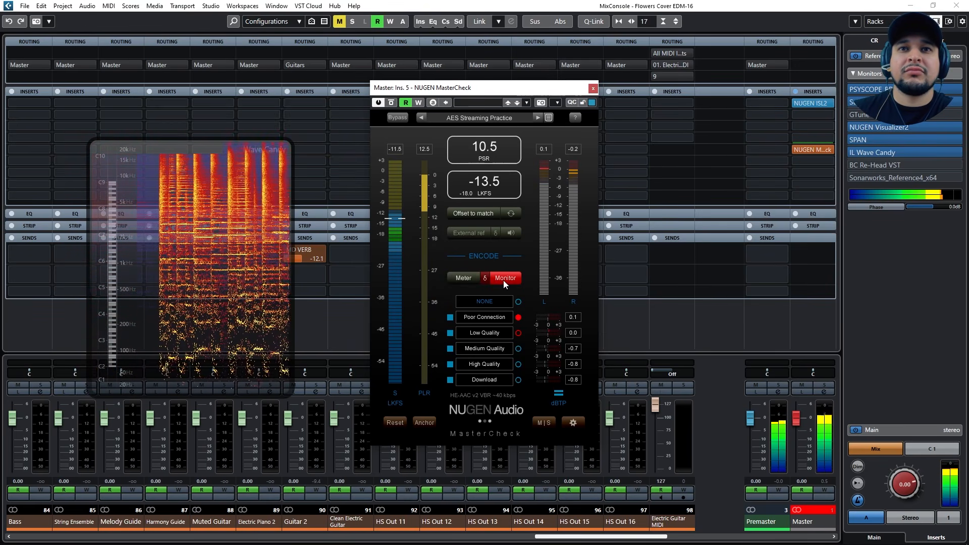
left_click(466, 280)
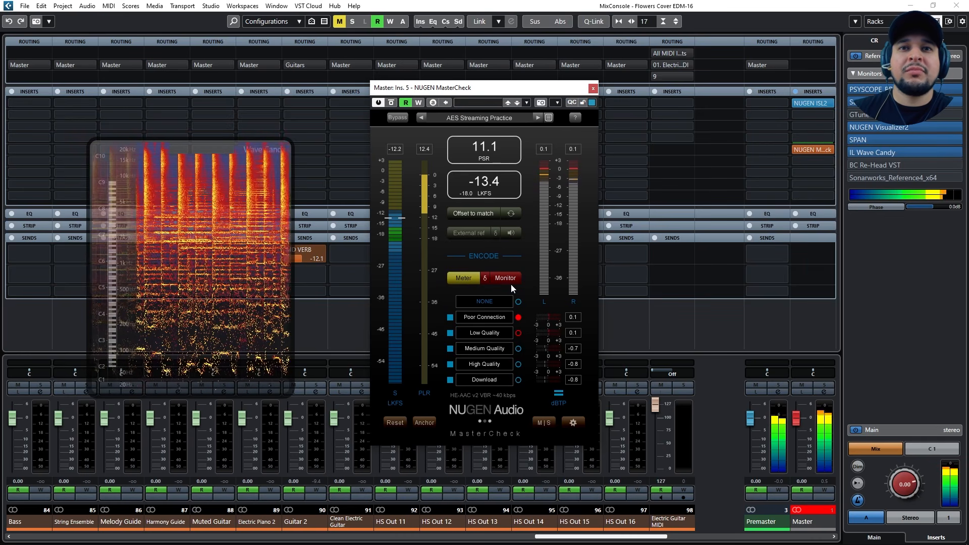
left_click(511, 280)
left_click(483, 279)
left_click(503, 284)
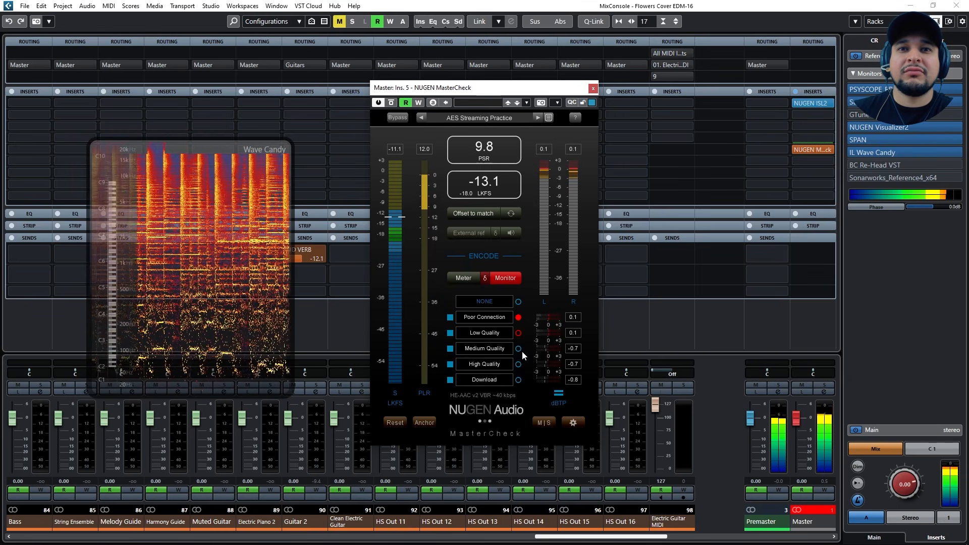
left_click(469, 278)
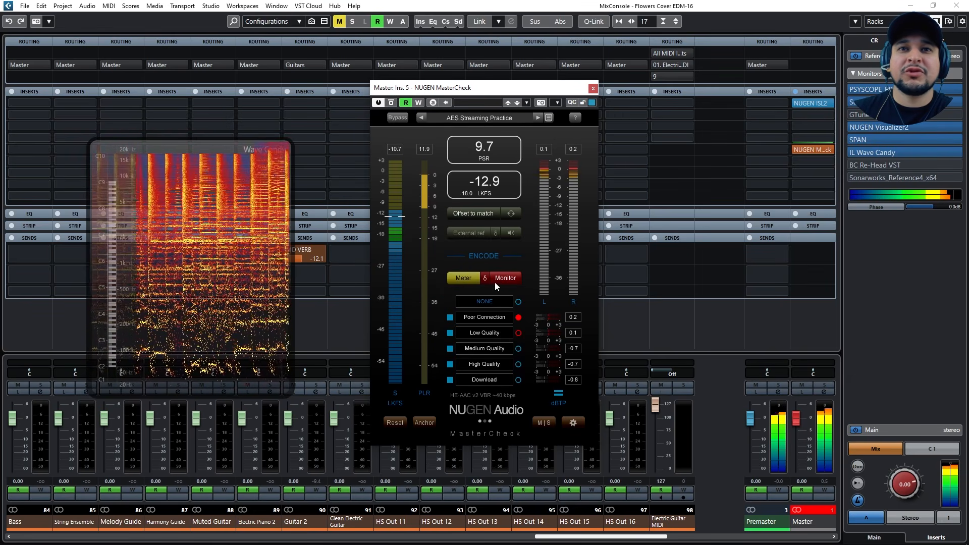
left_click(494, 283)
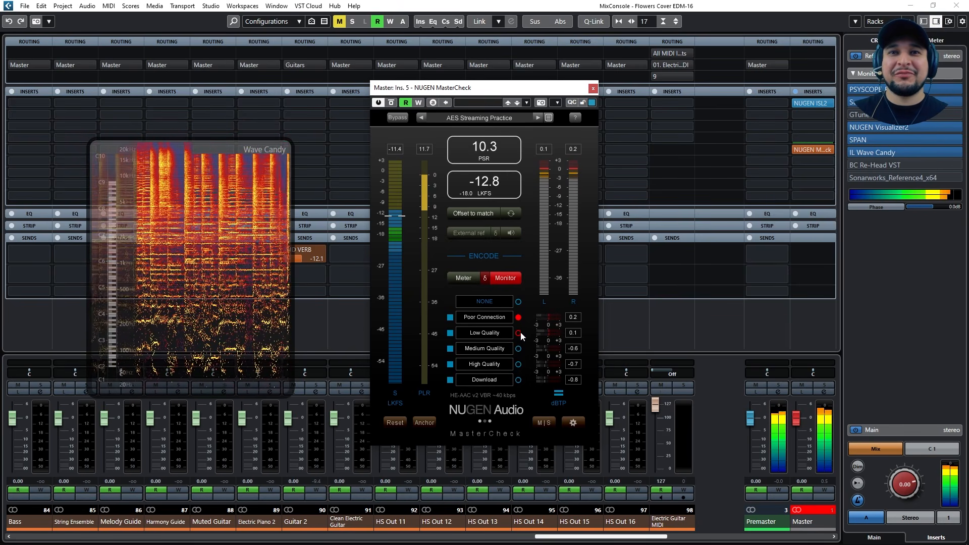
- Compare the mix with its Low Quality and Medium Quality encodes, and listen to the difference signal of both codecs
left_click(465, 278)
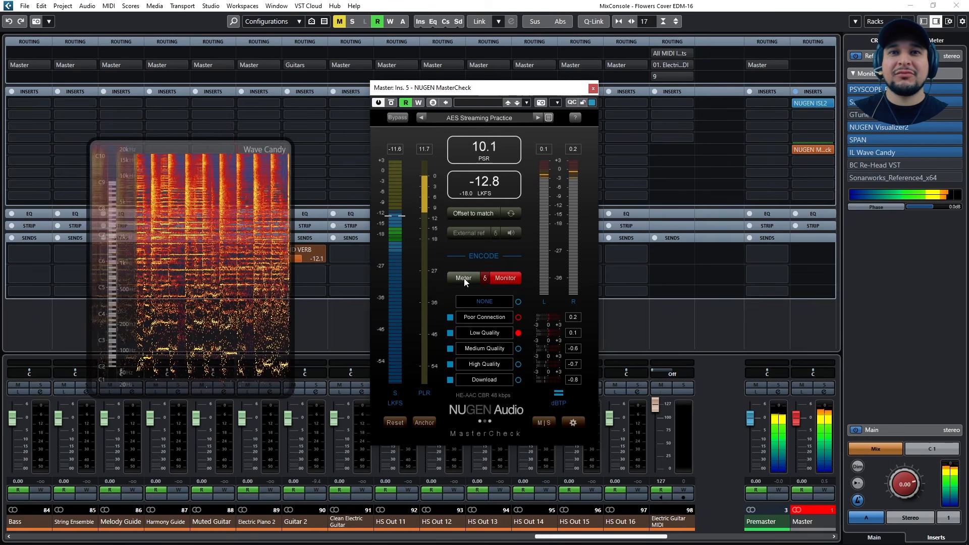
left_click(503, 278)
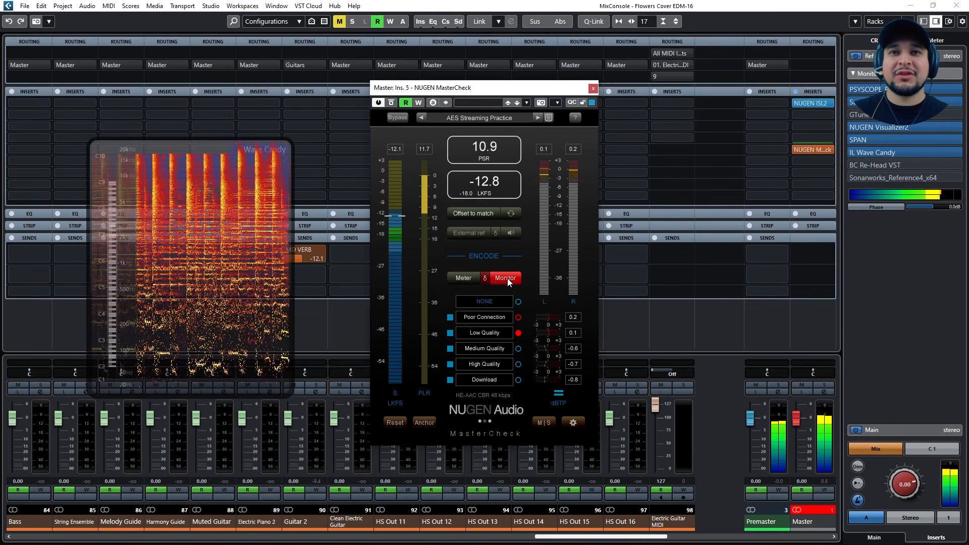
left_click(517, 349)
left_click(462, 283)
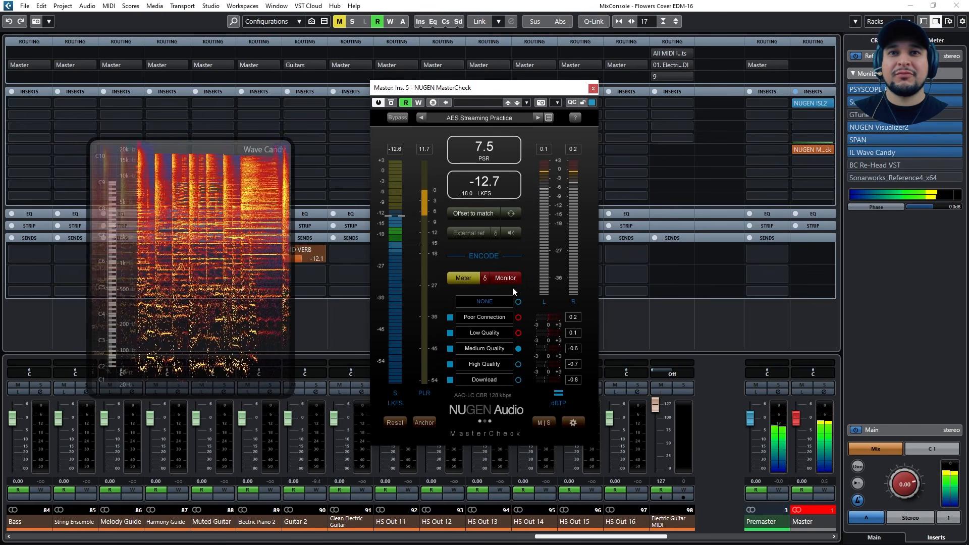
left_click(510, 280)
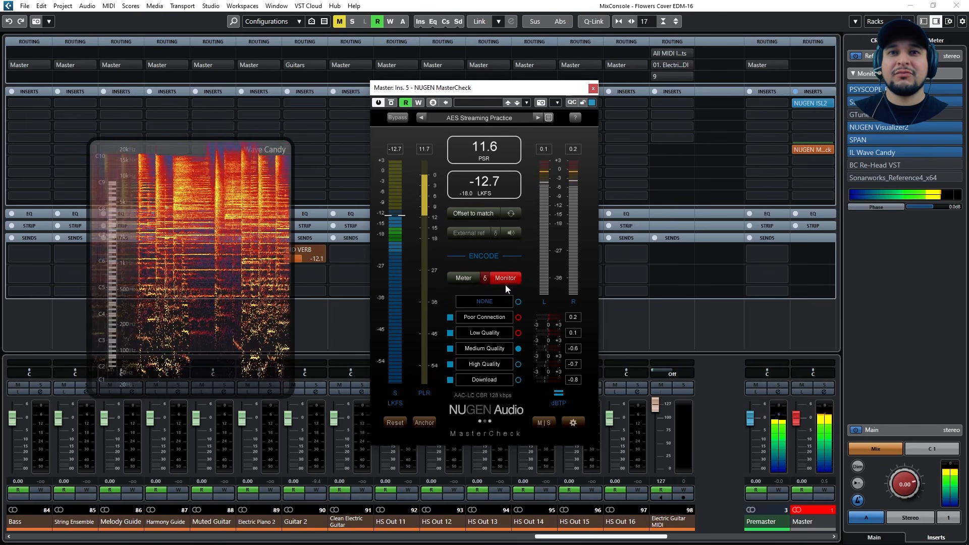
left_click(477, 280)
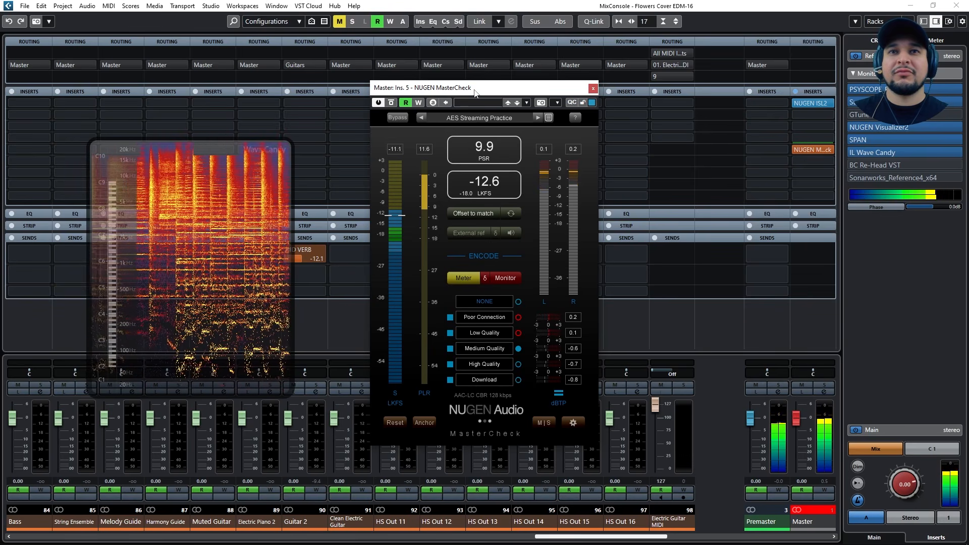
left_click(484, 279)
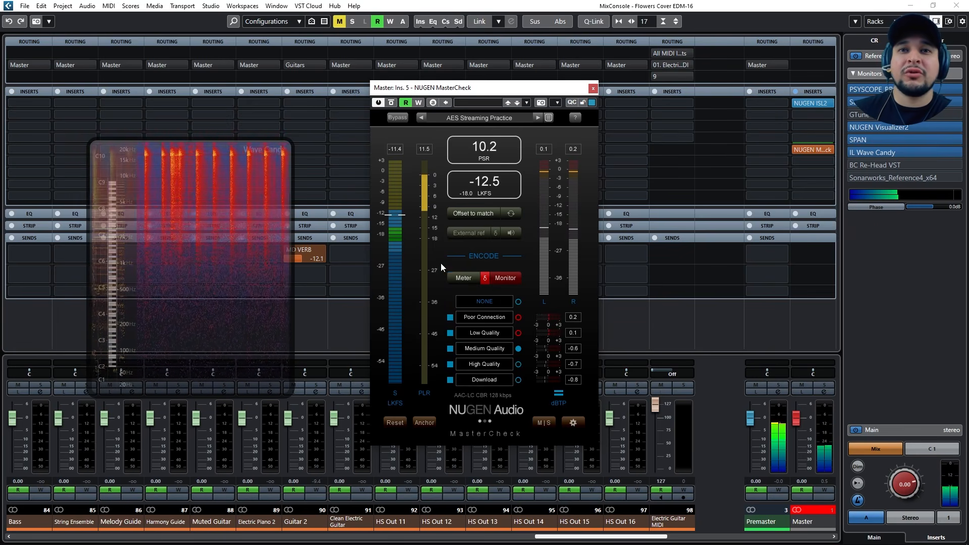
left_click(518, 333)
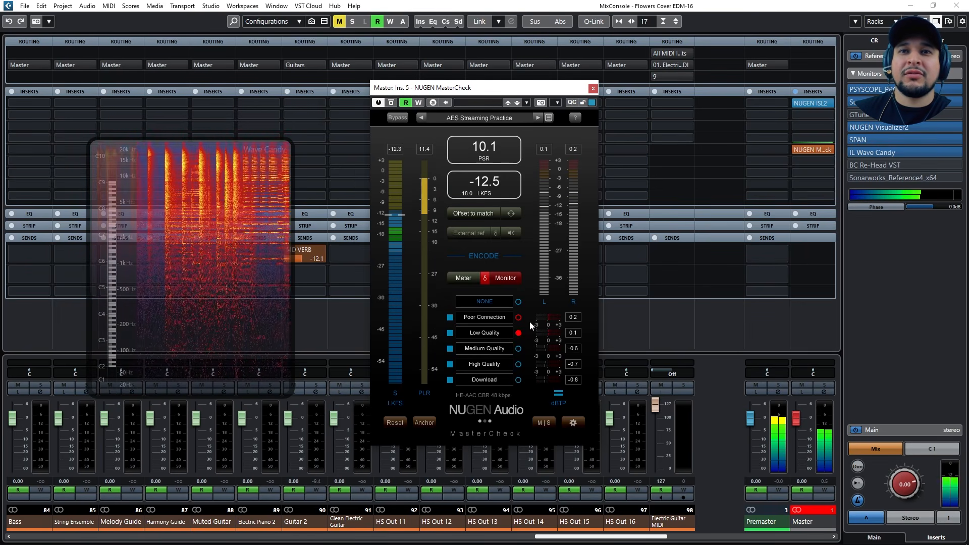
- Load MasterCheck's Spotify preset and listen to the difference signal of the Mobile, Desktop and Premium codecs
left_click(546, 120)
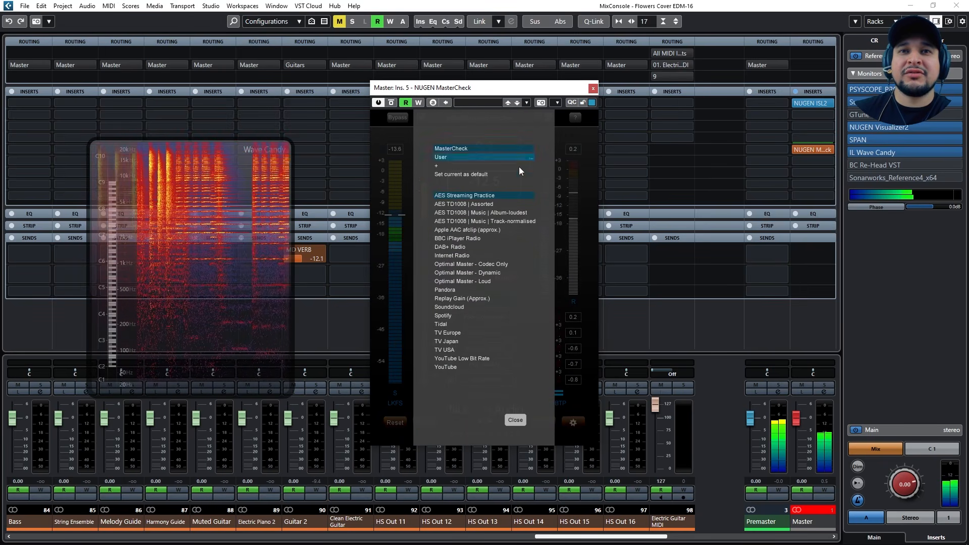
left_click(460, 315)
left_click(515, 420)
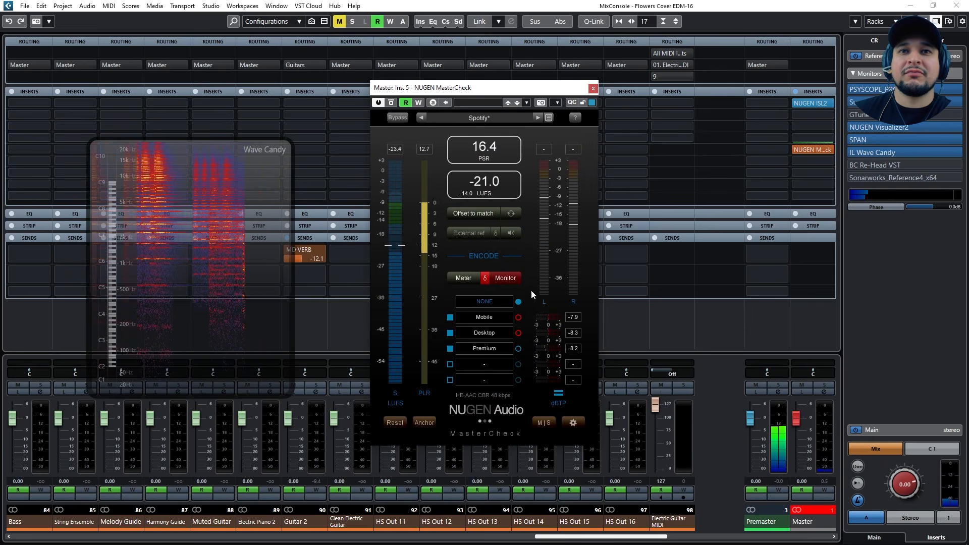
left_click(518, 317)
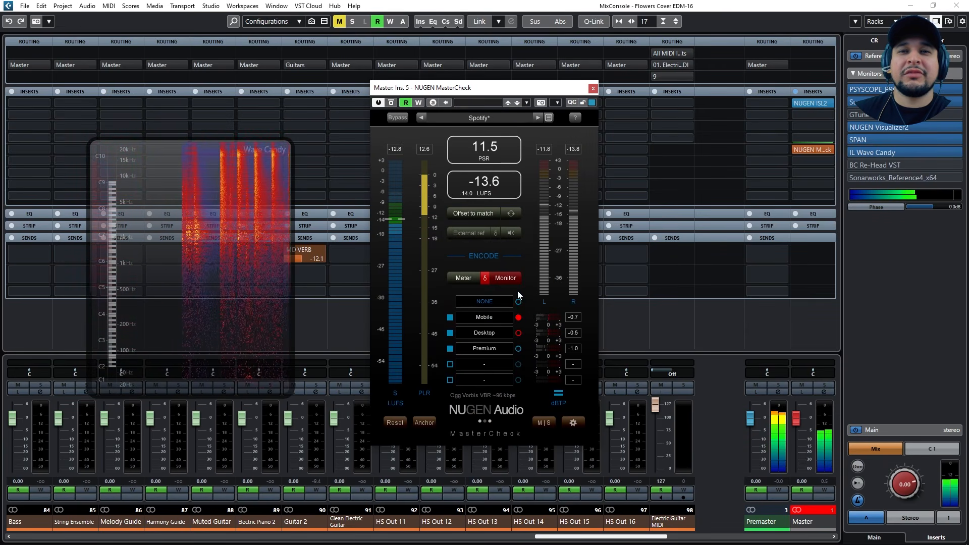
left_click(518, 332)
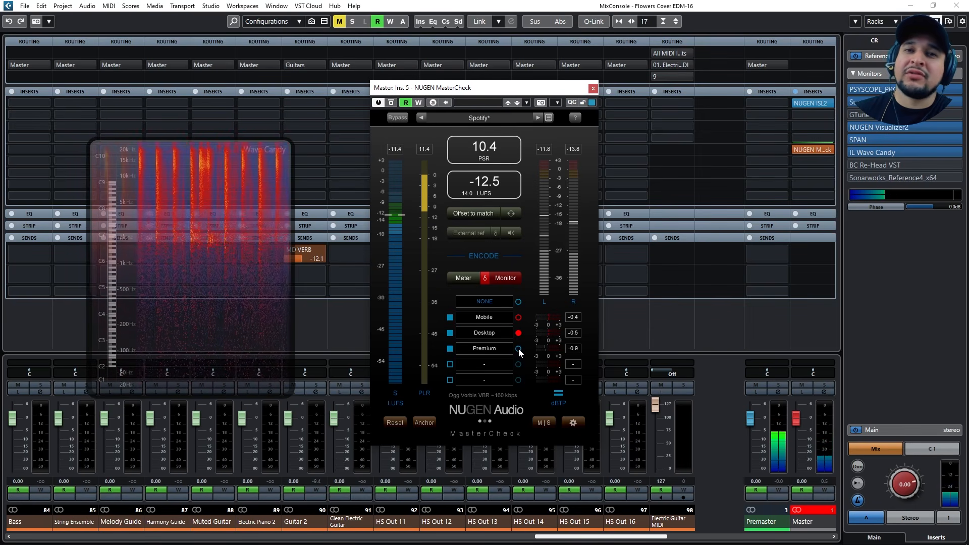
left_click(519, 348)
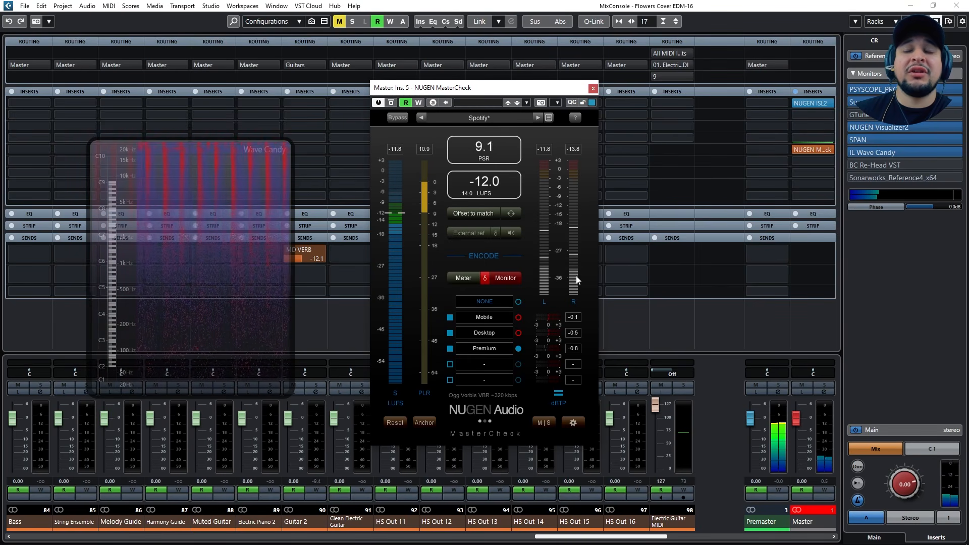
- Compare the difference signals of the Spotify Mobile, Desktop and Premium codecs again, ending on Mobile
left_click(519, 318)
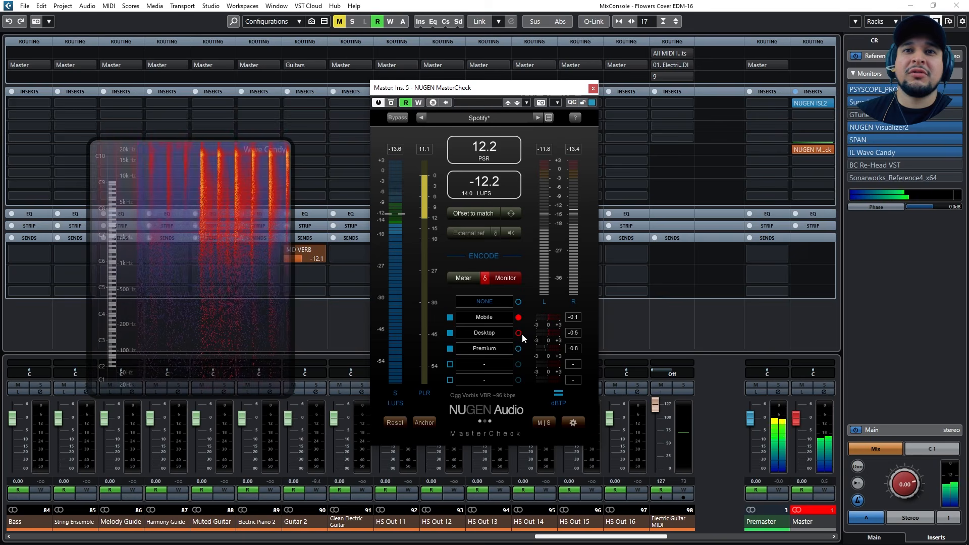
left_click(519, 333)
left_click(518, 348)
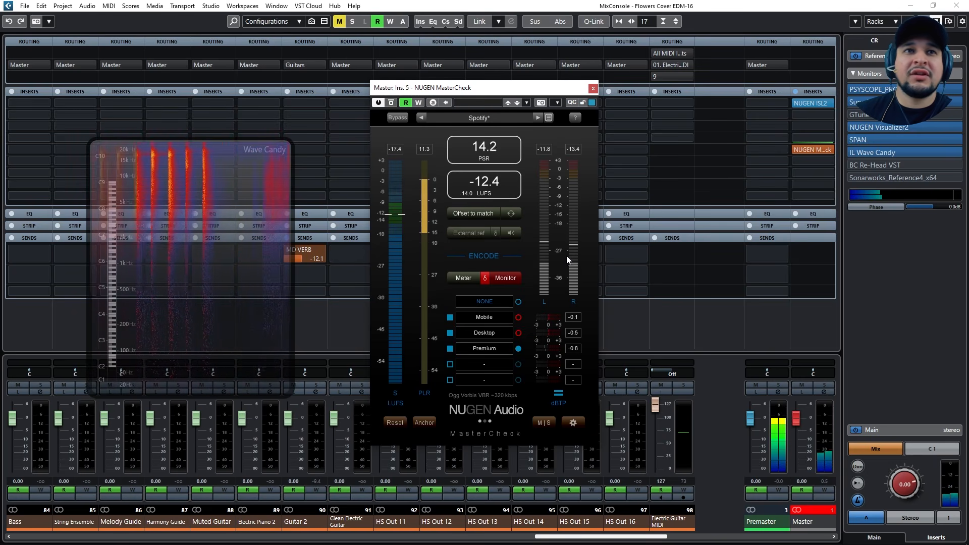
left_click(518, 318)
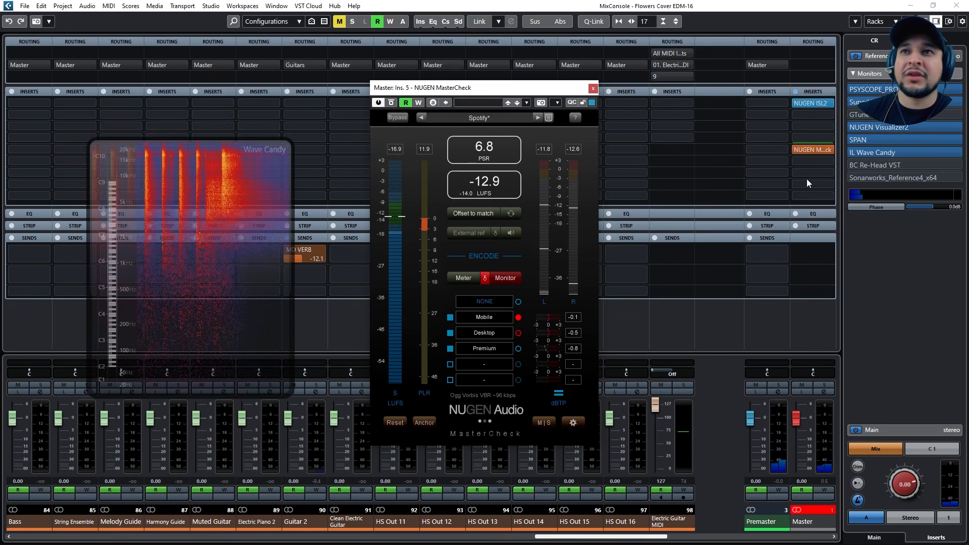
- Set the true peak limit of the Master channel's ISL2 to -2.1 dBTP and play the mix
left_click(813, 104)
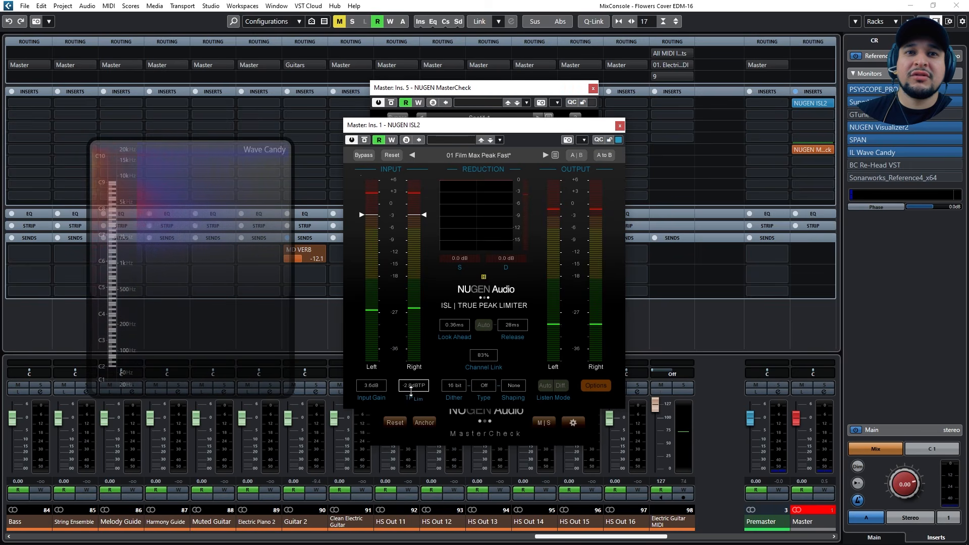
scroll(412, 392, "up", 8)
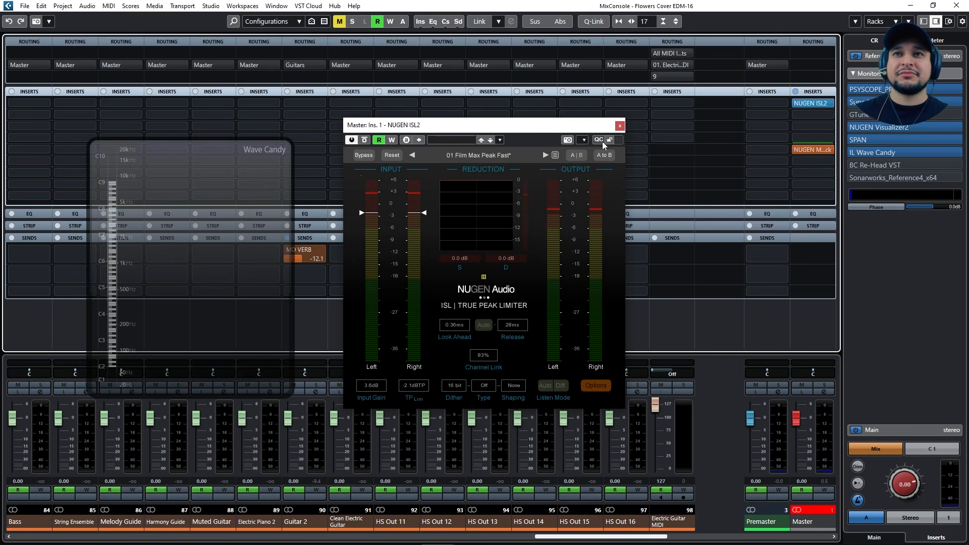
key("space")
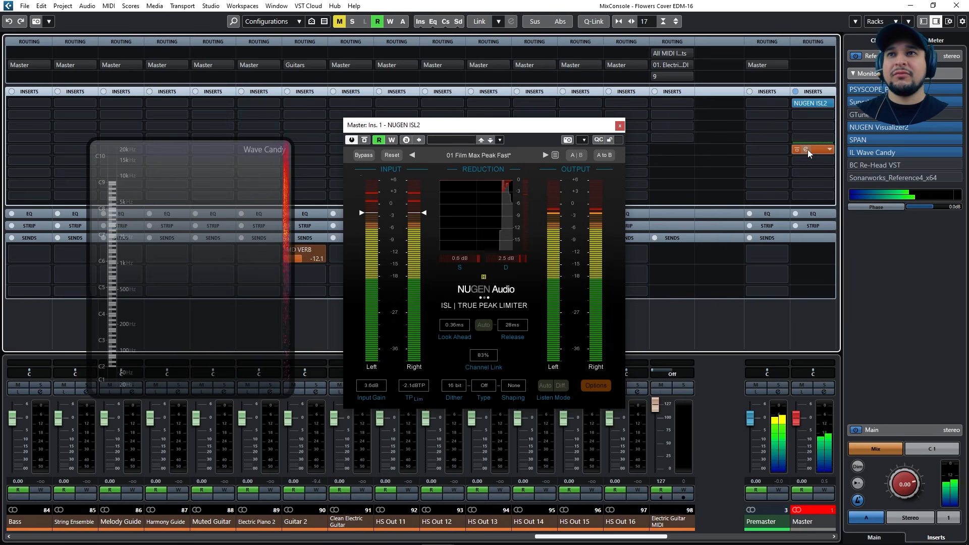
- Check the playing mix in the Master channel's MasterCheck, auditioning the Spotify Mobile difference signal and viewing the mid/side meters
left_click(813, 150)
left_click(620, 126)
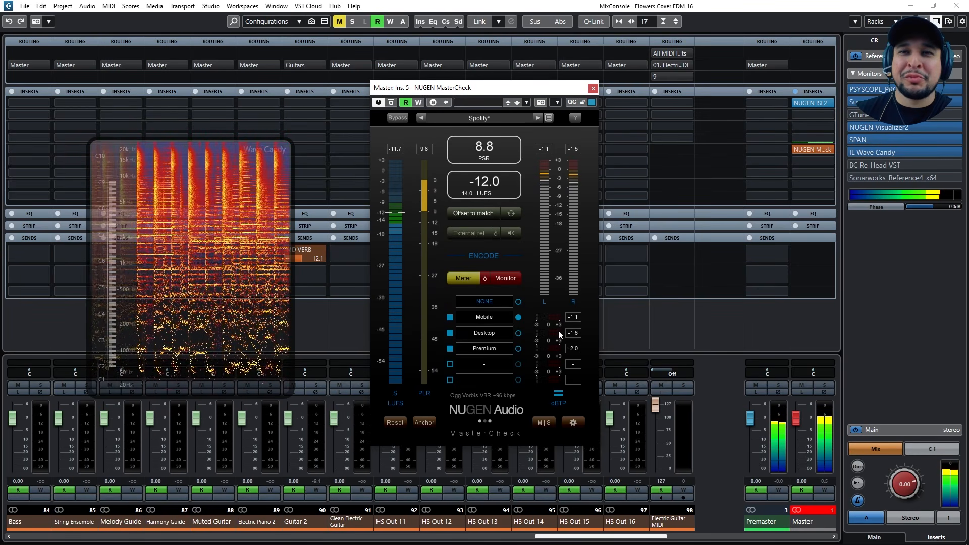
left_click(485, 277)
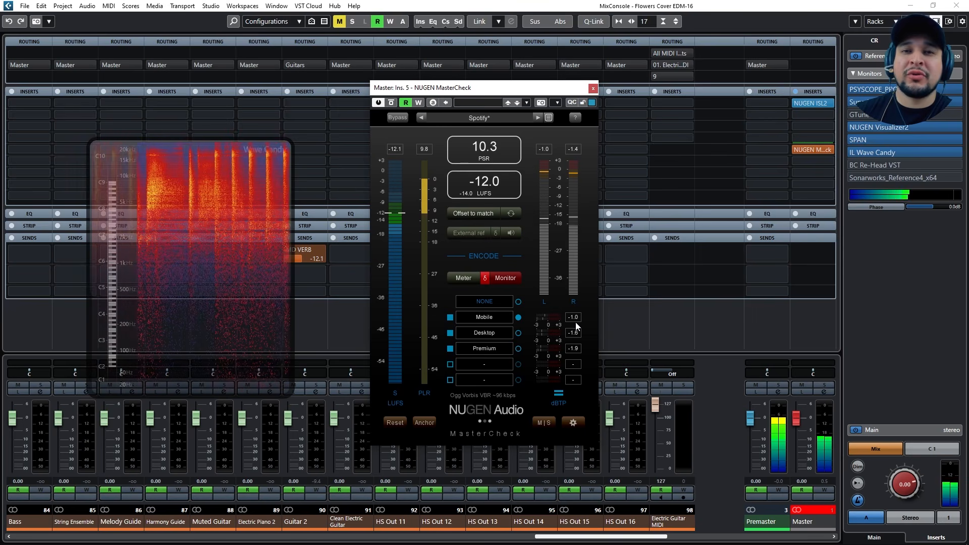
left_click(471, 277)
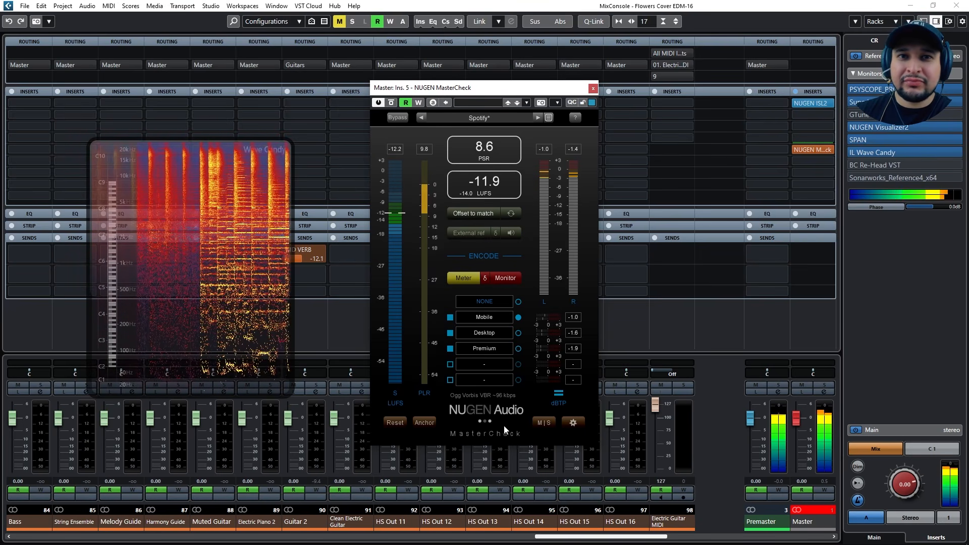
left_click(545, 424)
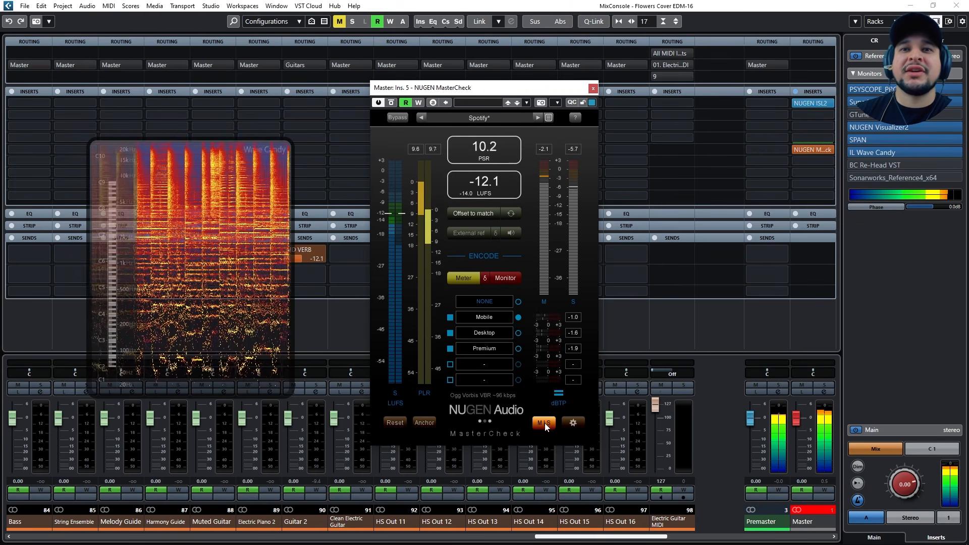
left_click(544, 423)
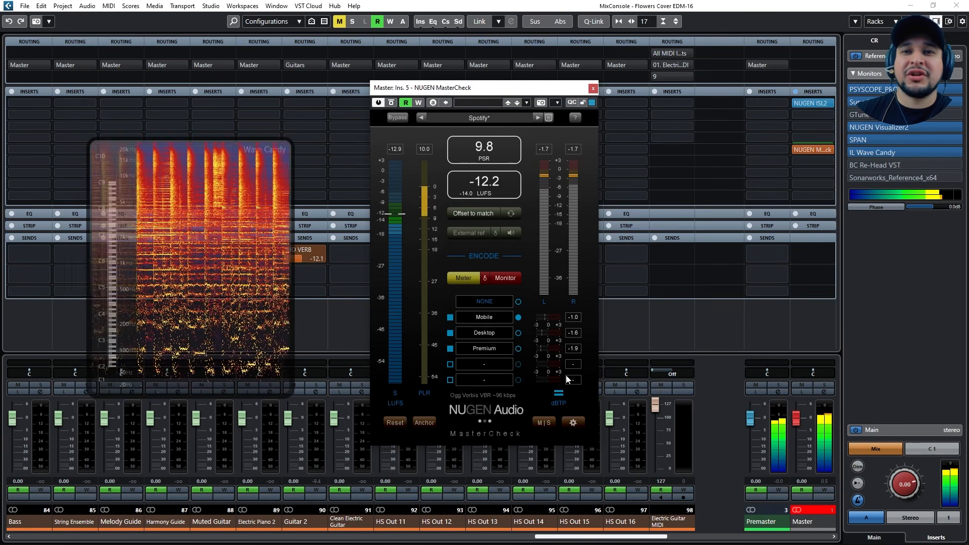
- Set MasterCheck's mode to Codec and its loudness units to LUFS, and return to the meters
left_click(570, 425)
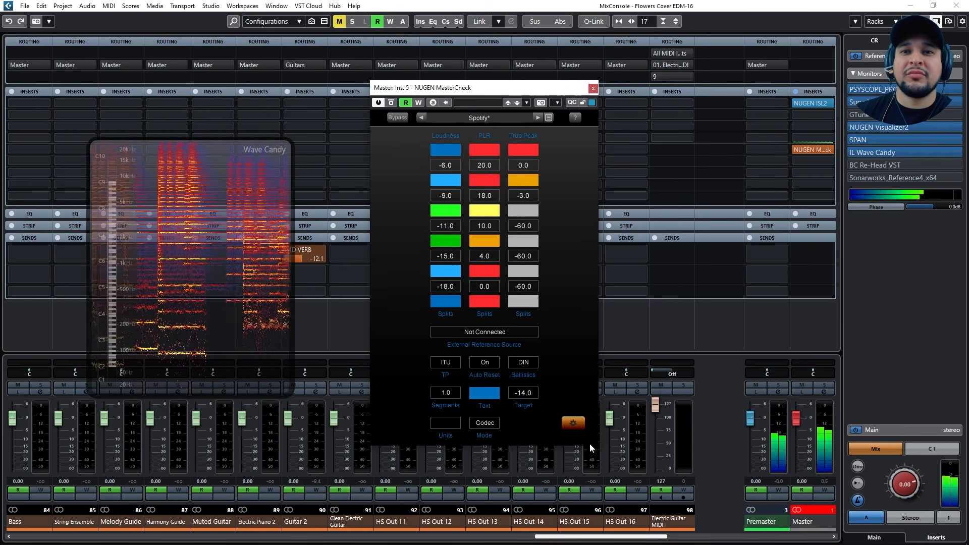
left_click(494, 424)
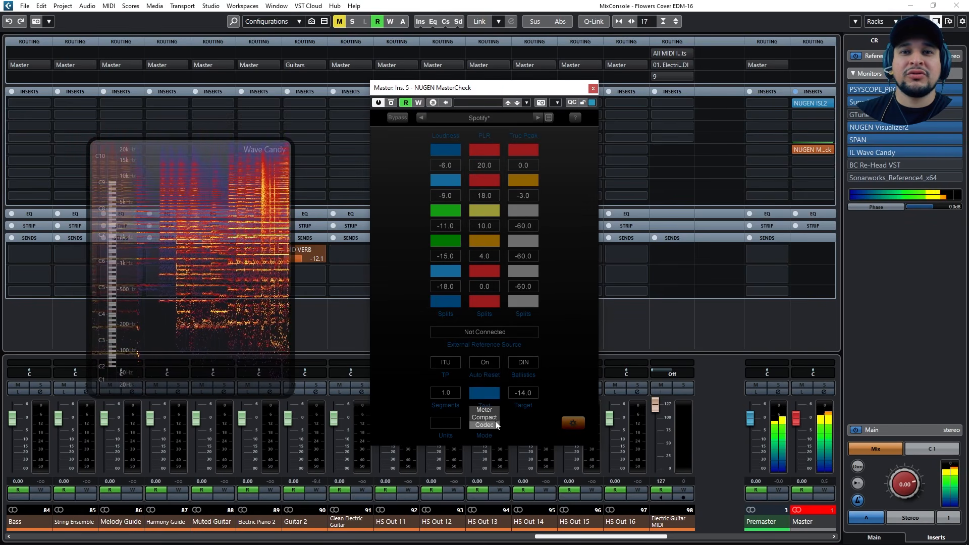
left_click(484, 425)
left_click(453, 421)
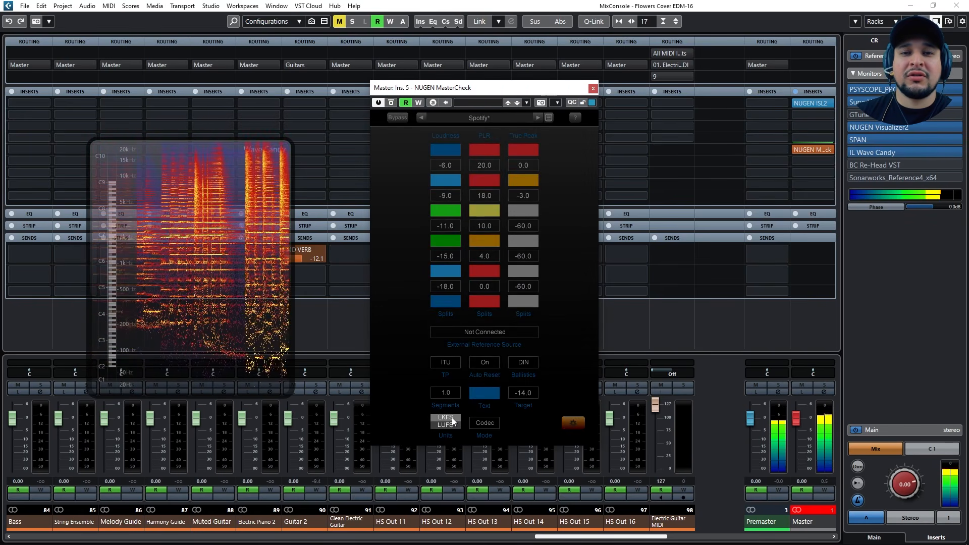
left_click(452, 424)
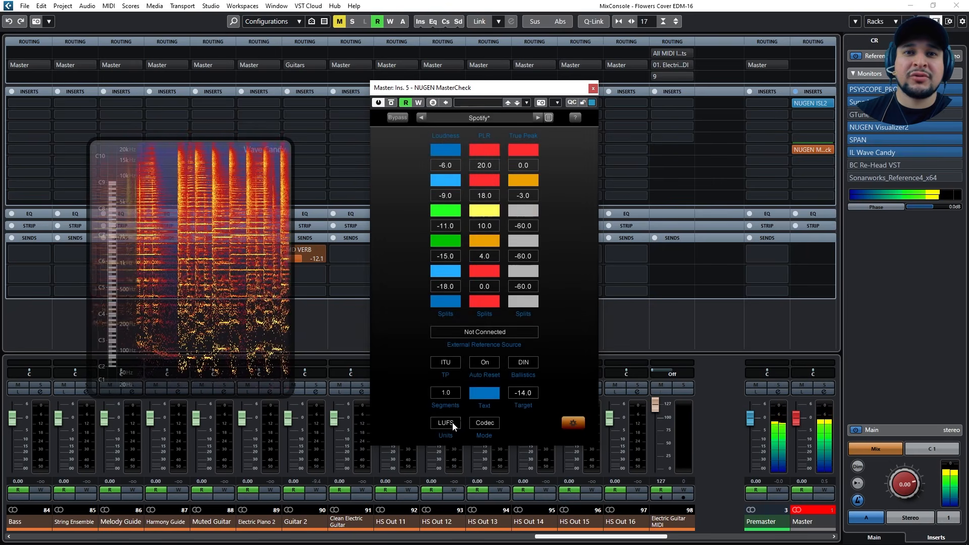
left_click(573, 424)
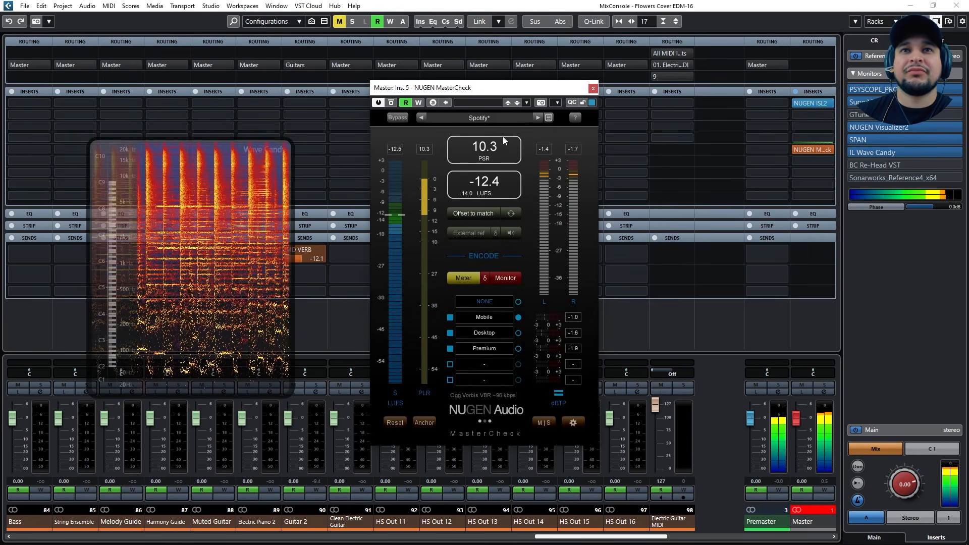
- Load MasterCheck's Tidal preset and listen to the difference signal of the Normal, High and HiFi codecs, ending on HiFi
left_click(546, 120)
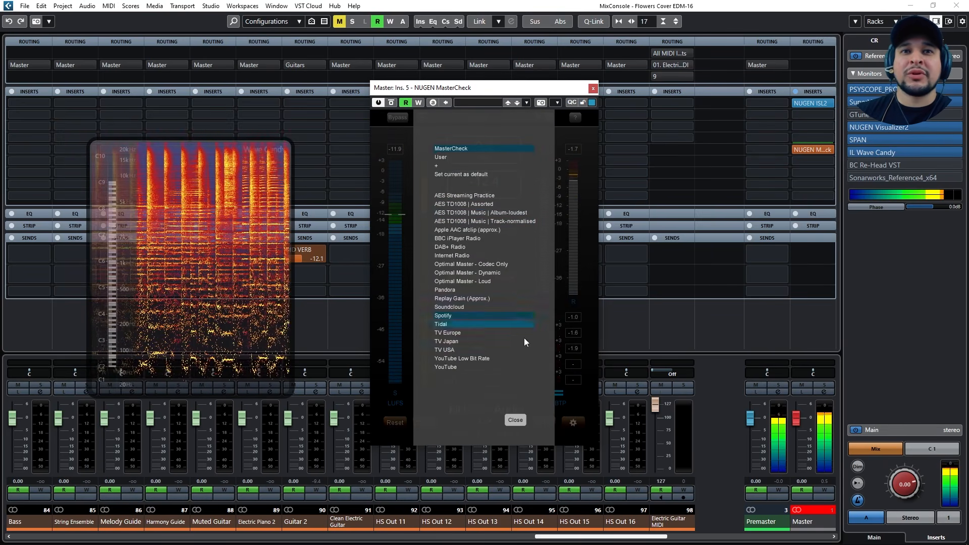
left_click(465, 326)
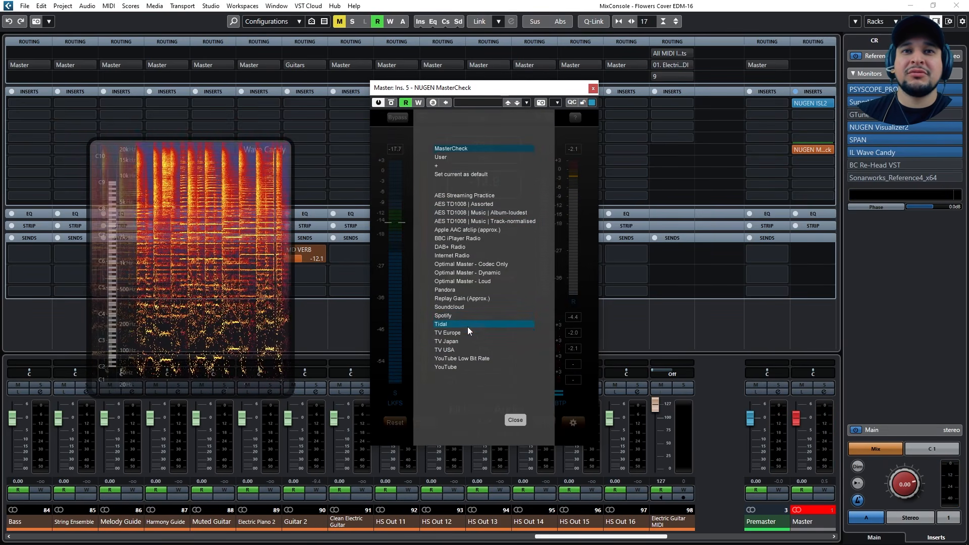
left_click(518, 418)
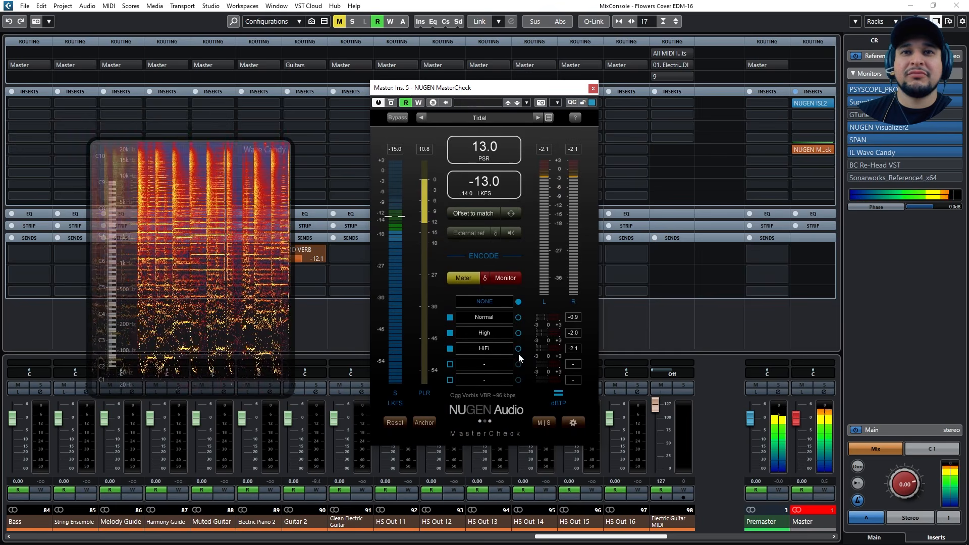
left_click(518, 317)
left_click(463, 278)
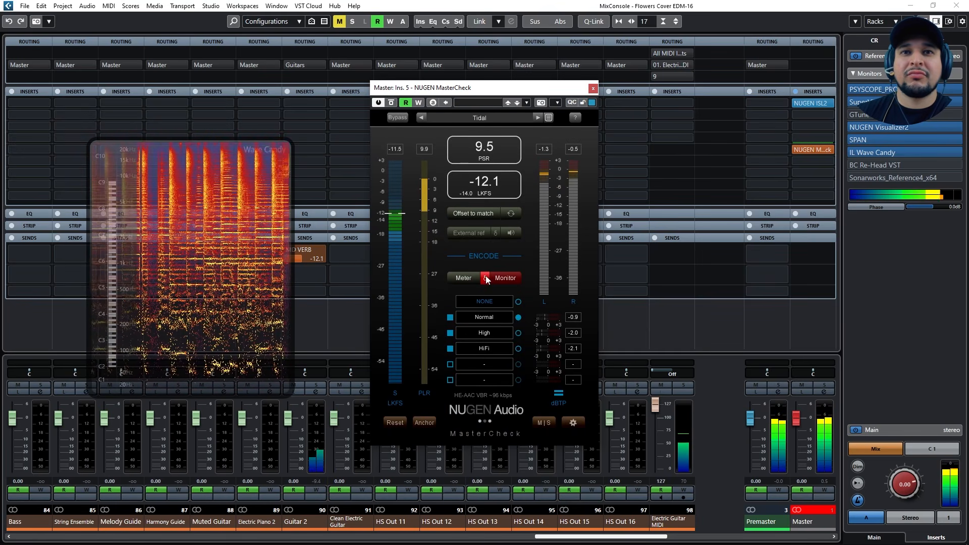
left_click(518, 332)
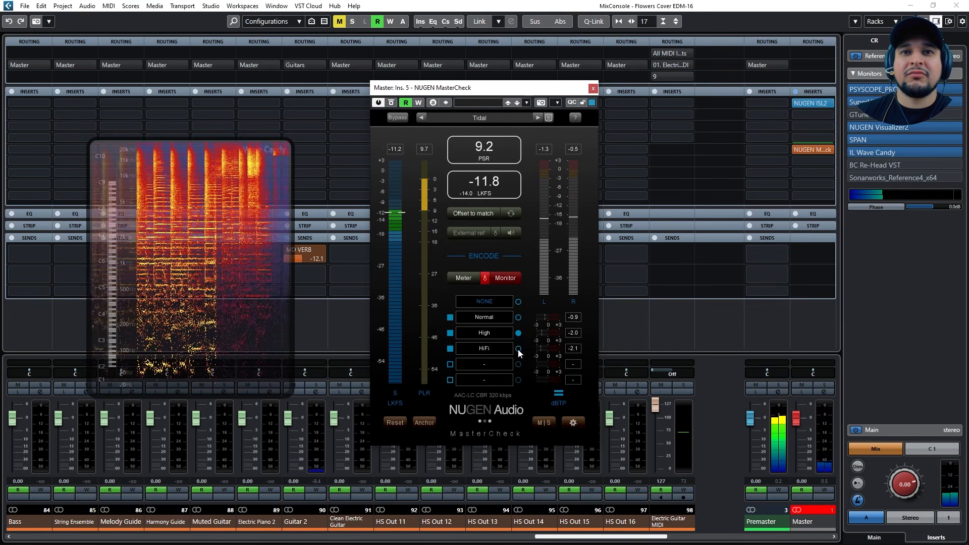
left_click(518, 349)
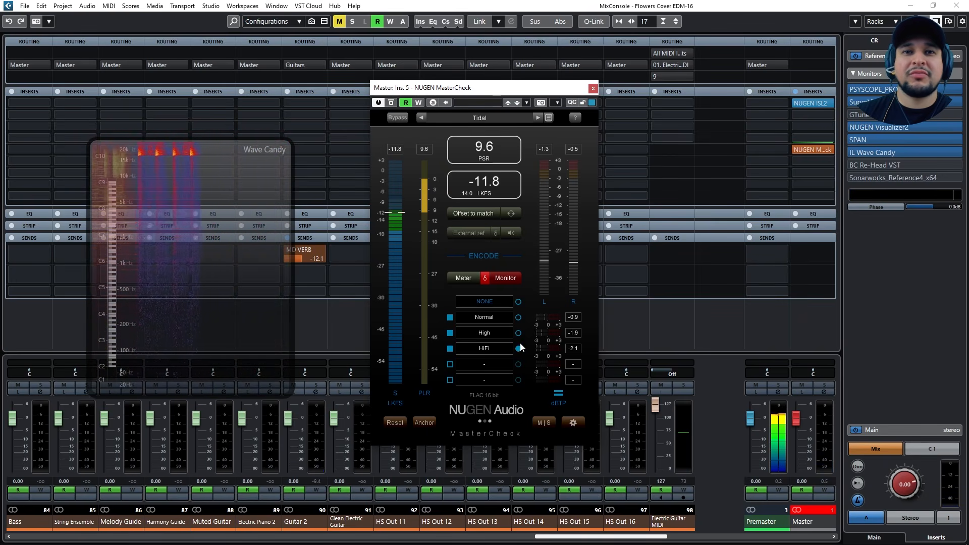
left_click(518, 333)
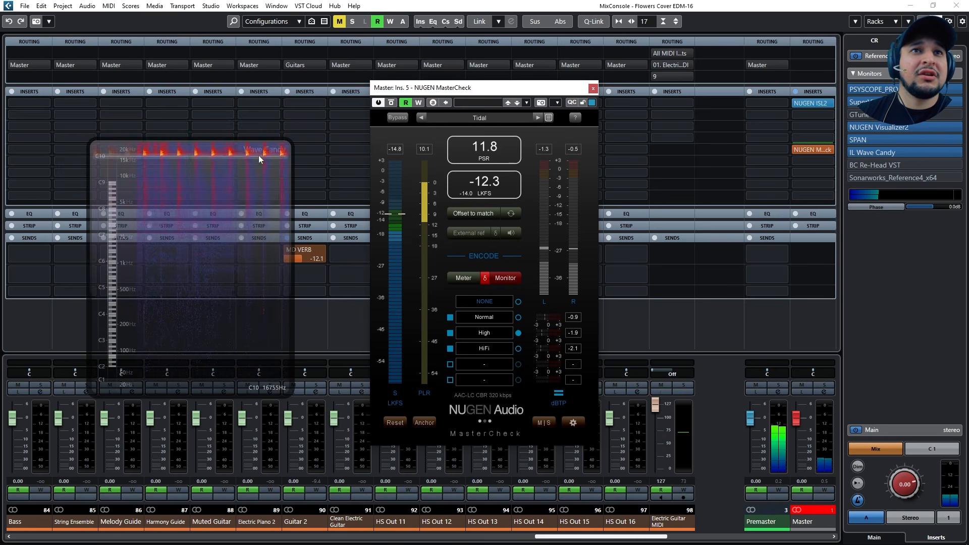
left_click(519, 348)
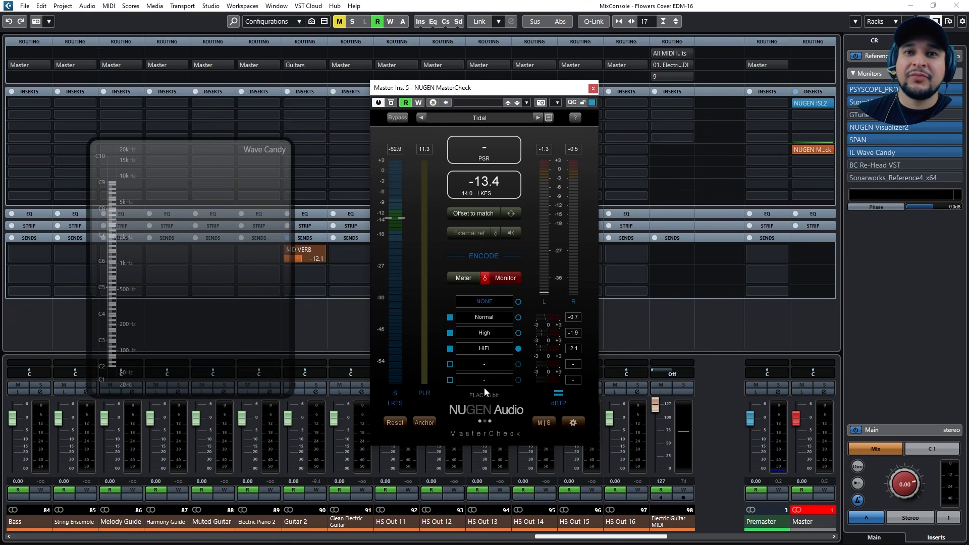
- Set the dither of the Master channel's ISL2 to 16 bit, type TPDF and shaping Psy 1
left_click(814, 100)
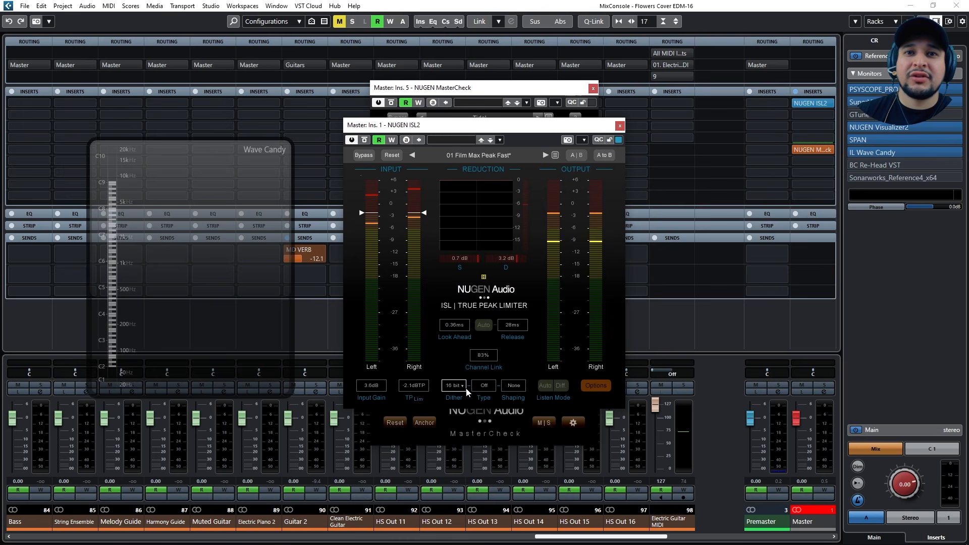
left_click(483, 385)
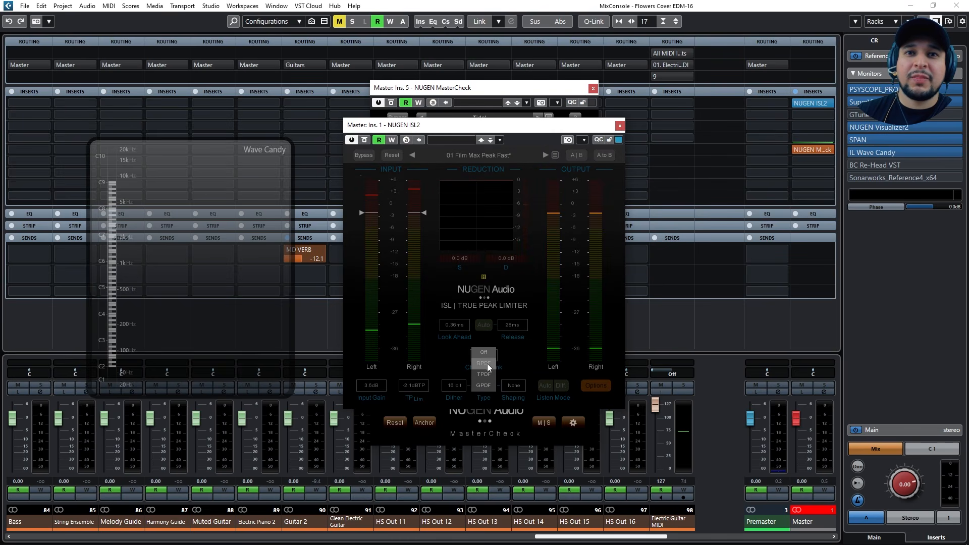
left_click(486, 363)
left_click(522, 383)
left_click(523, 381)
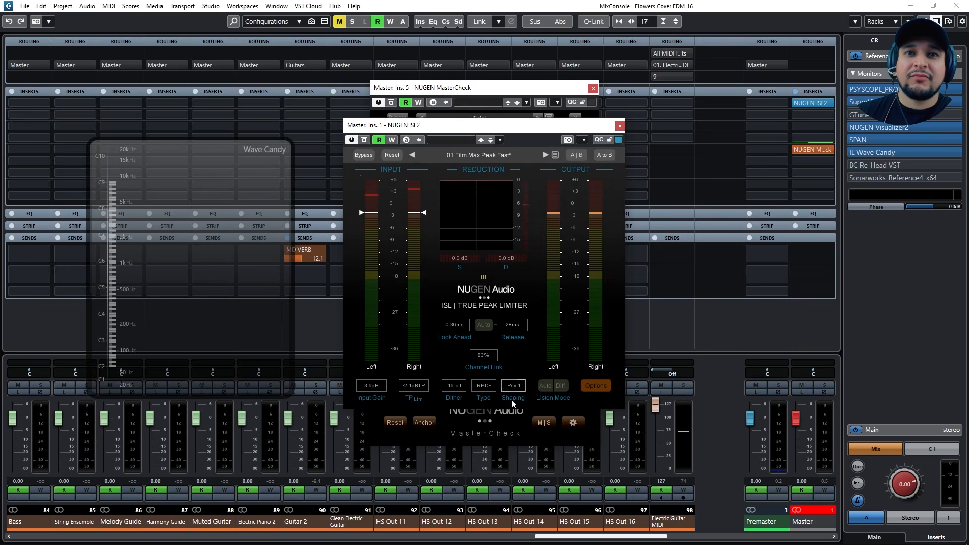
left_click(480, 388)
left_click(489, 377)
left_click(460, 385)
left_click(461, 398)
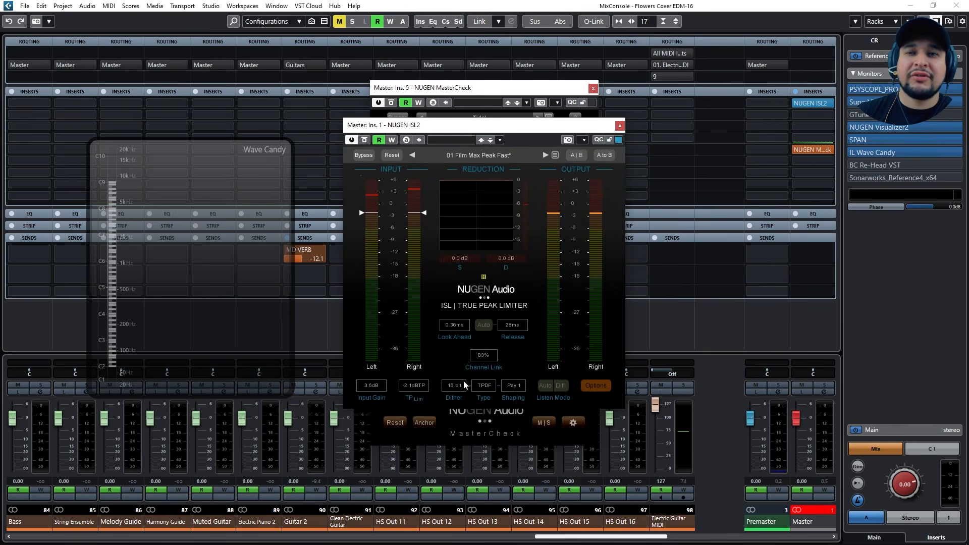
left_click(620, 126)
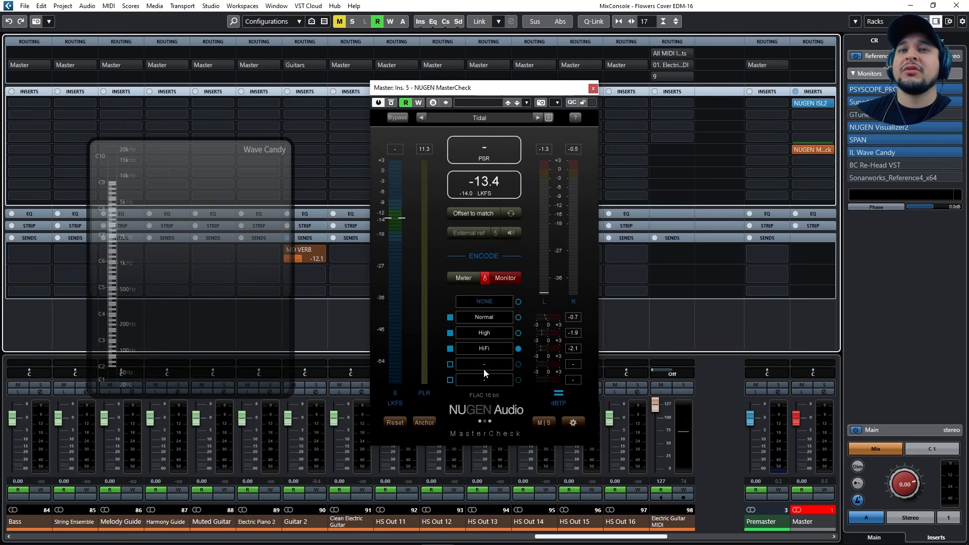
- Play the mix with Tidal's Normal difference signal, switch to HiFi, and examine the HiFi difference in Visualizer2
left_click(518, 317)
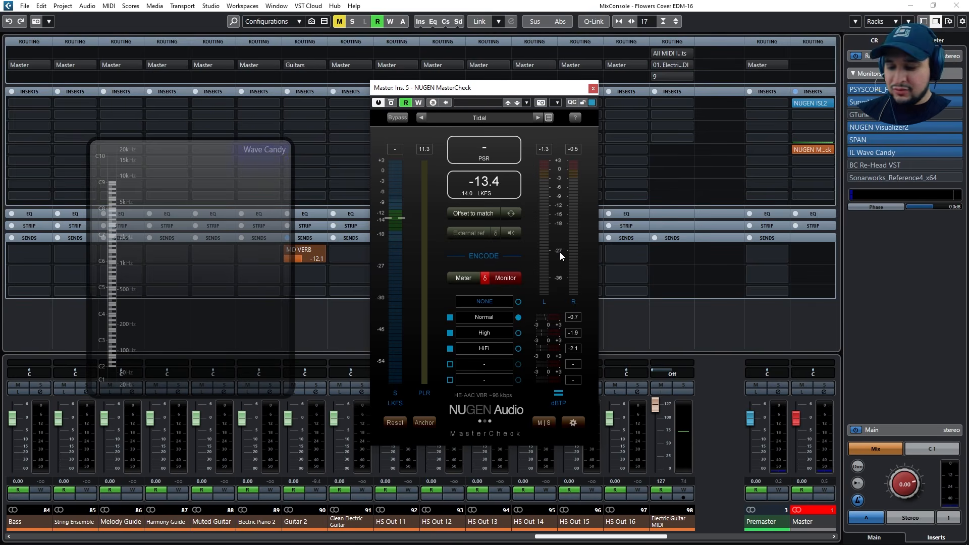
key("space")
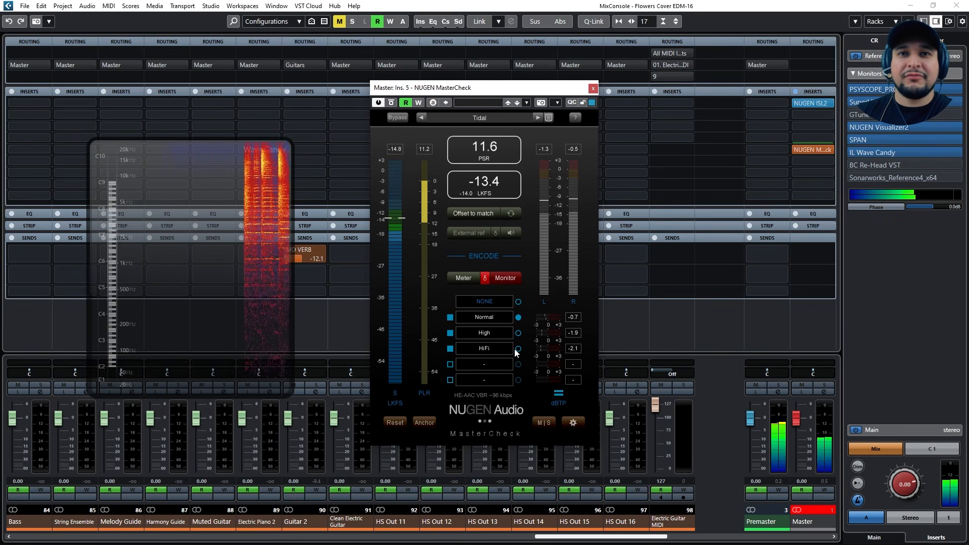
left_click(517, 350)
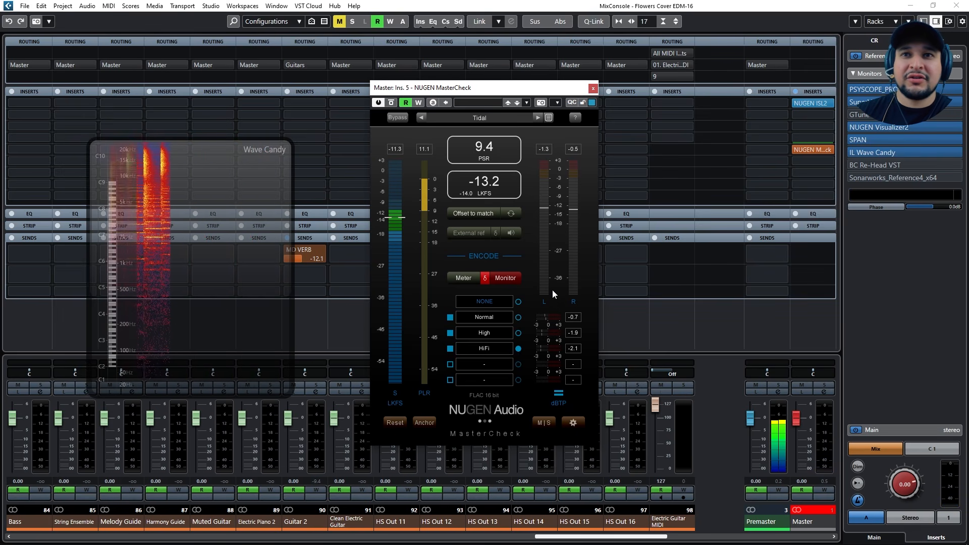
left_click(866, 126)
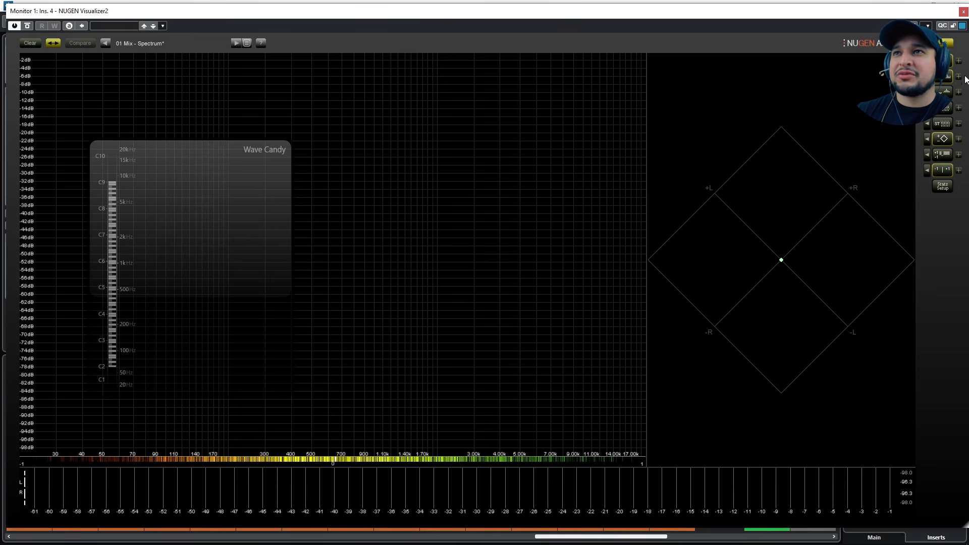
left_click(963, 11)
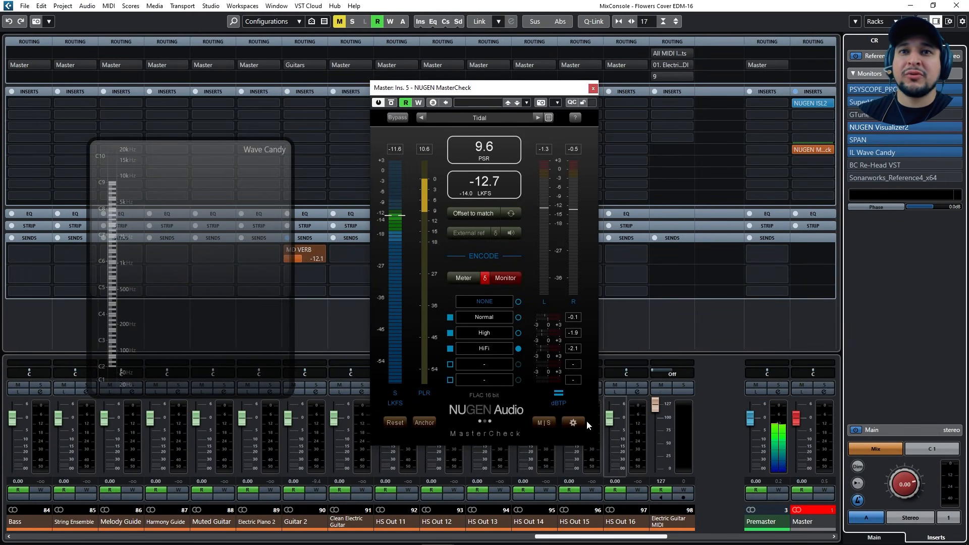
- Examine the difference signals of Tidal's High and Normal codecs in the Visualizer2 spectrum
left_click(518, 333)
left_click(878, 129)
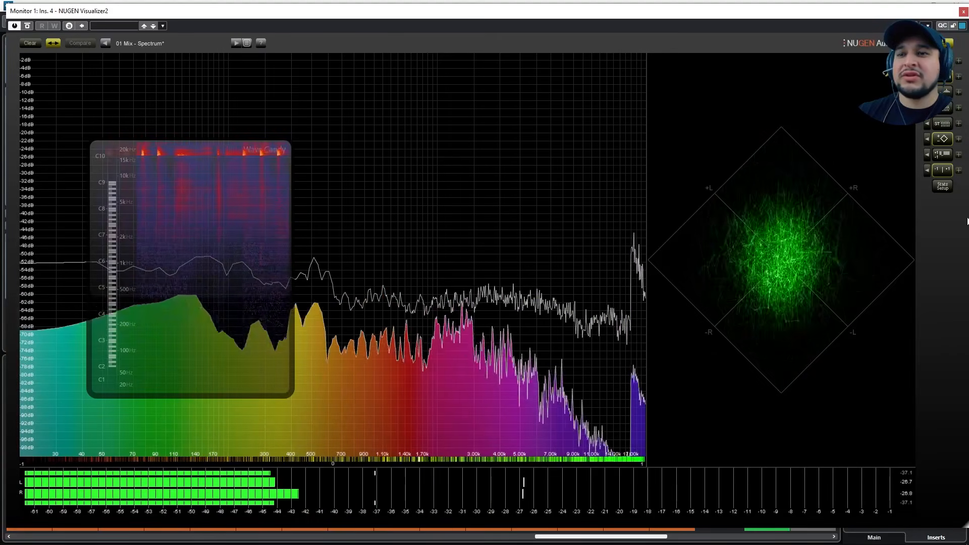
left_click(963, 11)
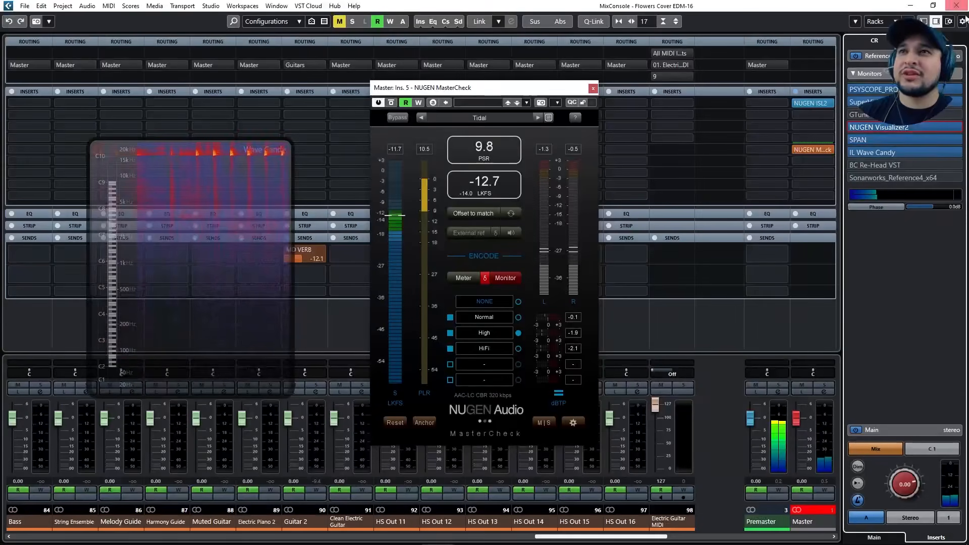
left_click(518, 318)
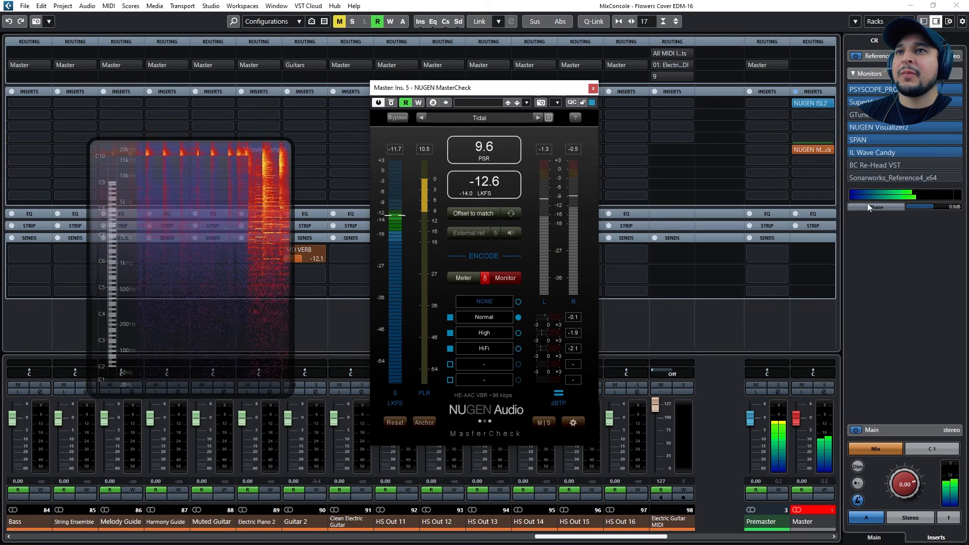
left_click(873, 128)
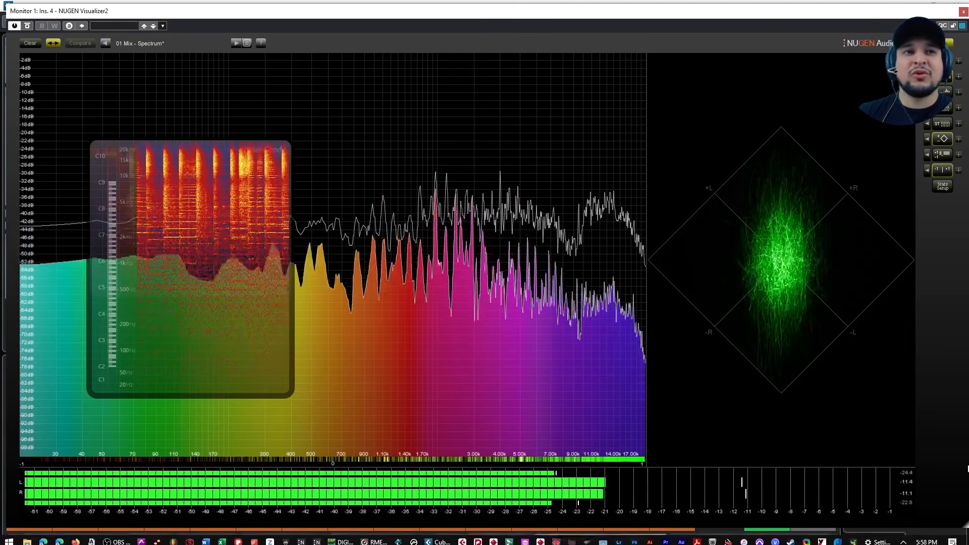
left_click(964, 12)
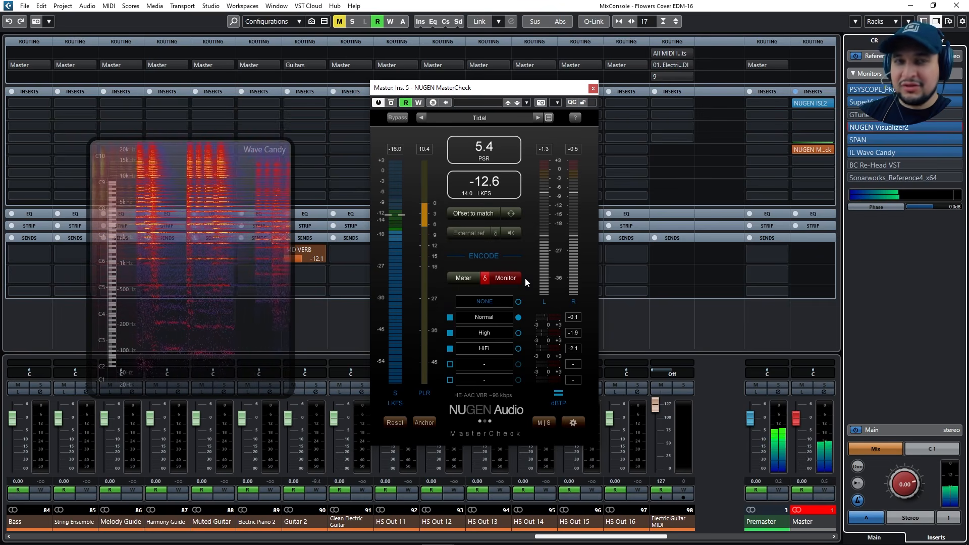
- Load the Spotify preset in MasterCheck
left_click(549, 117)
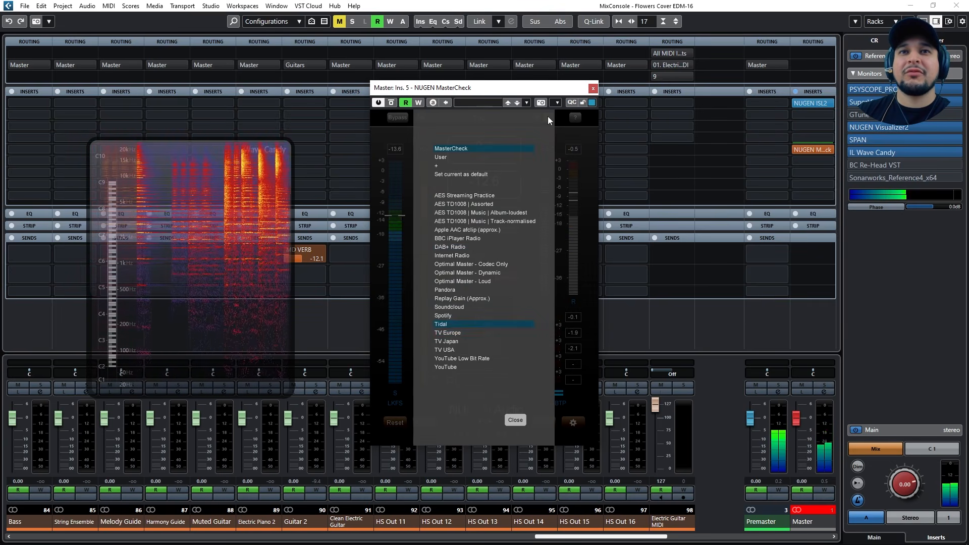
left_click(465, 314)
left_click(515, 420)
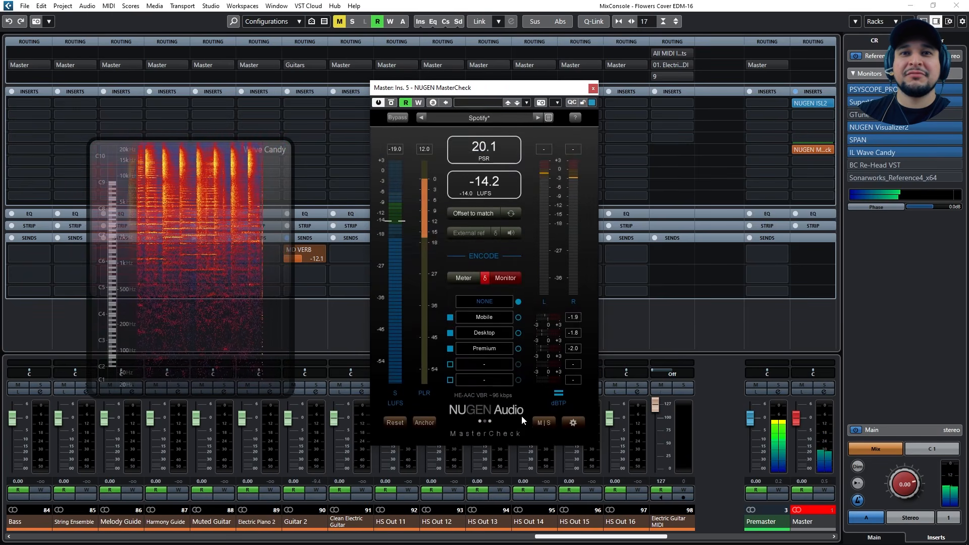
- Monitor the difference signal of Spotify's Mobile codec in MasterCheck and examine it in the Visualizer2 spectrum
left_click(516, 320)
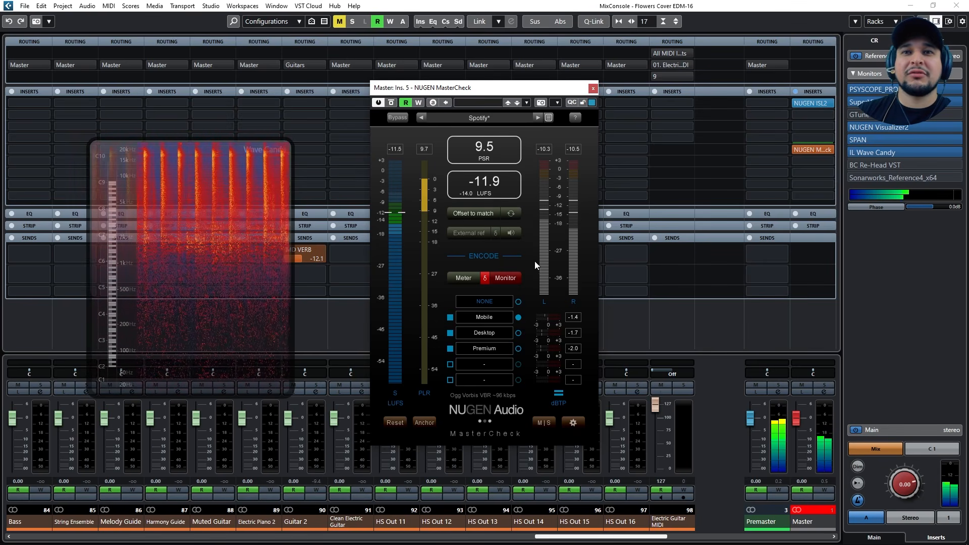
left_click(877, 131)
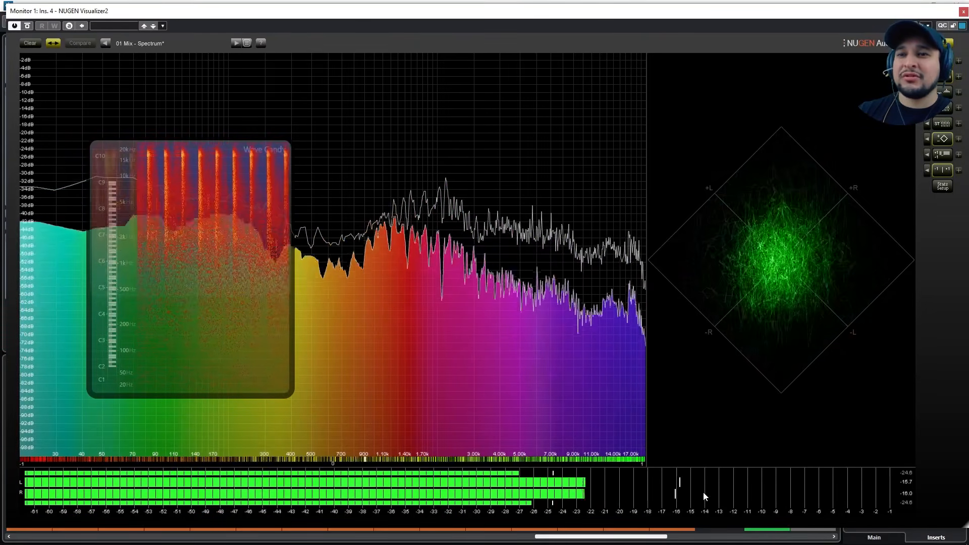
left_click(963, 11)
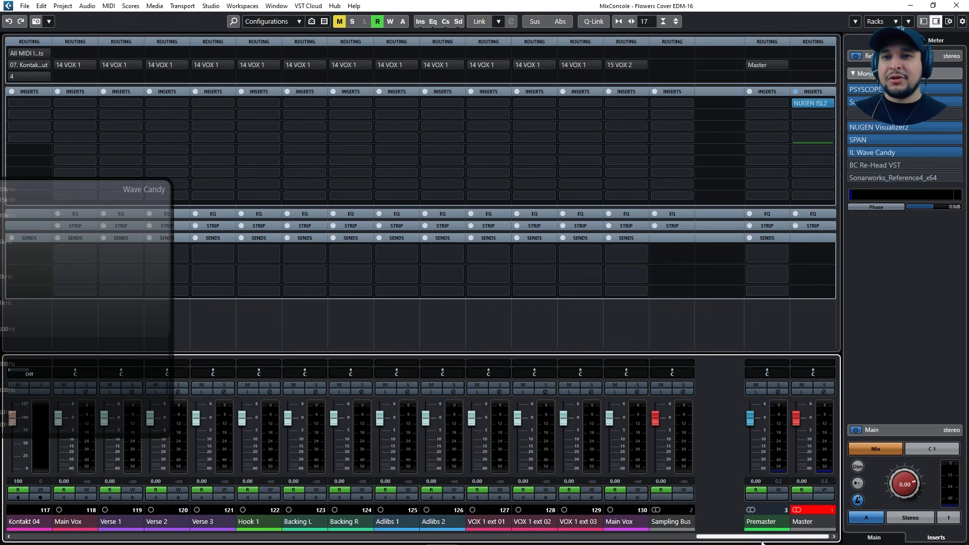
- Return to the arrangement, solo the Groove Agent 01 track and loop playback from bar 17 to bar 21
left_click_drag(738, 538, 423, 538)
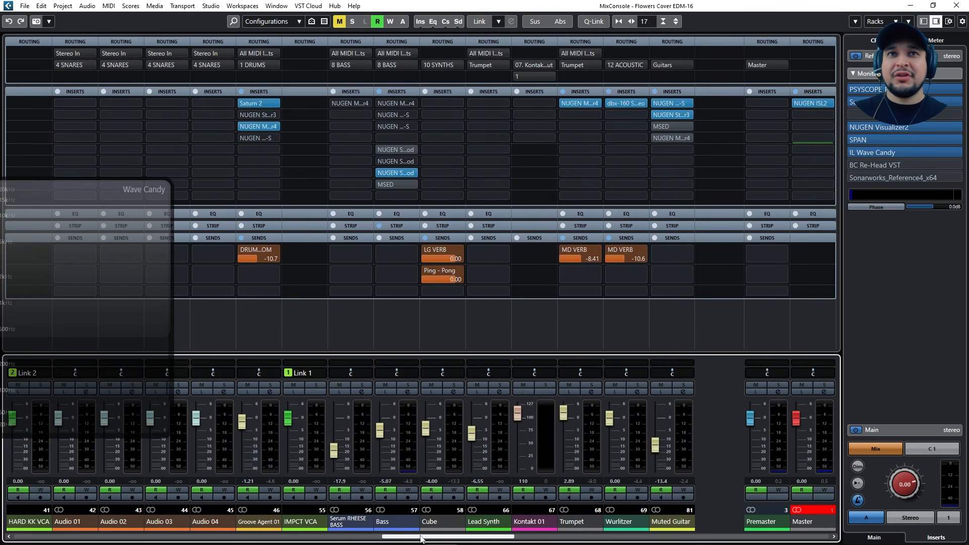
key("F3")
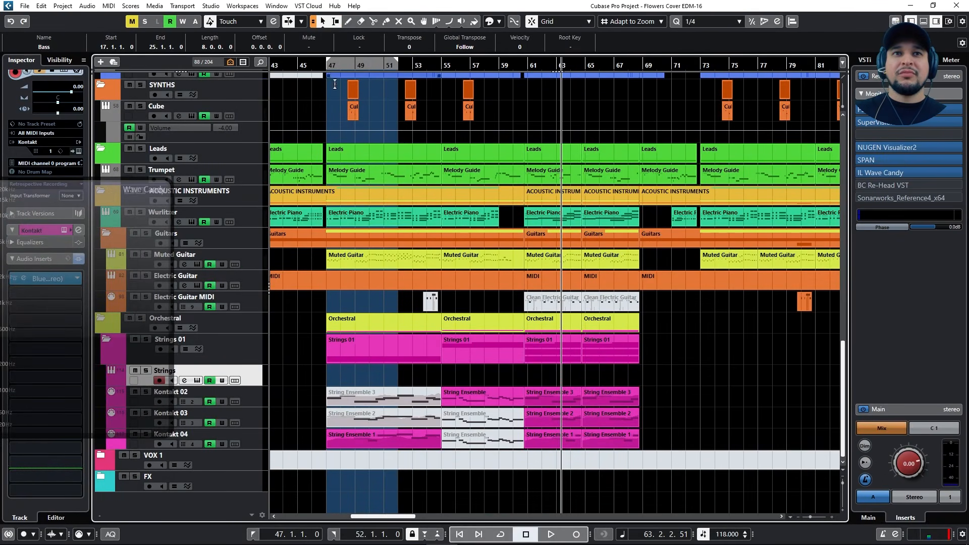
scroll(354, 157, "down", 3)
left_click(340, 67)
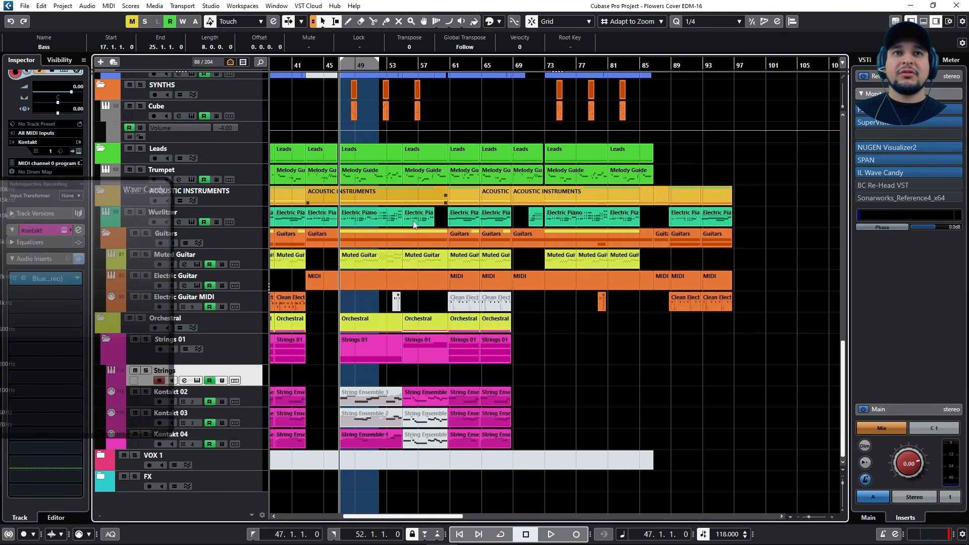
scroll(349, 202, "down", 4)
scroll(339, 227, "up", 7)
scroll(343, 225, "up", 4)
scroll(506, 189, "down", 4)
left_click(375, 66)
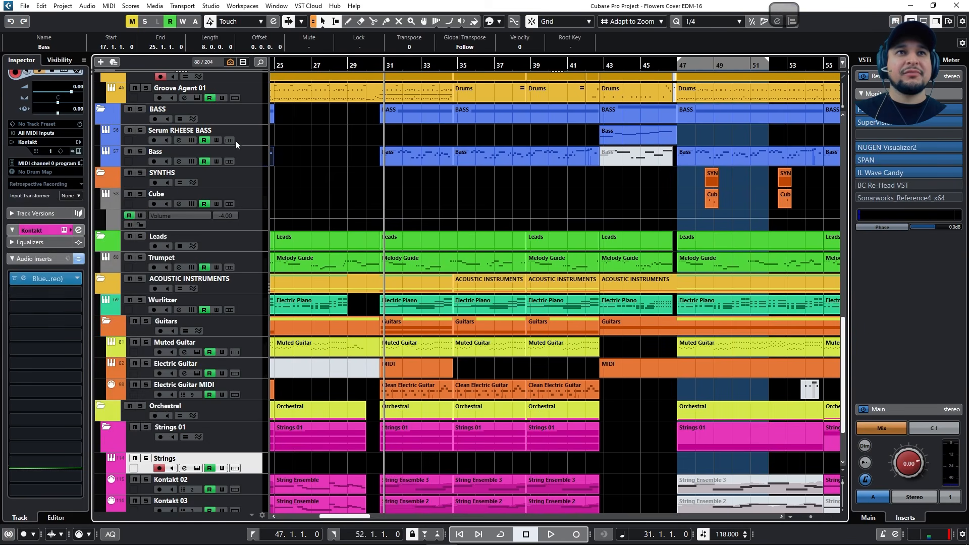
scroll(226, 152, "up", 5)
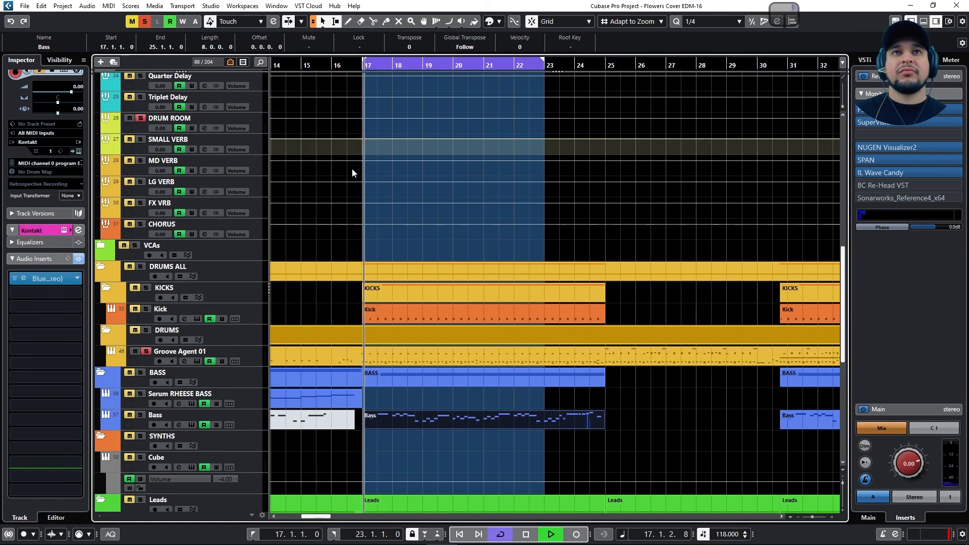
scroll(353, 169, "up", 3)
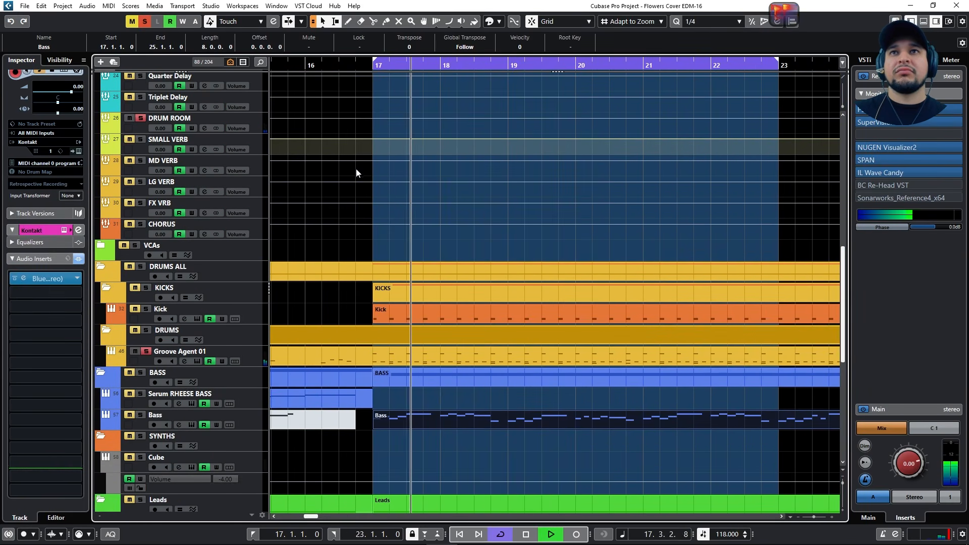
left_click_drag(778, 63, 644, 63)
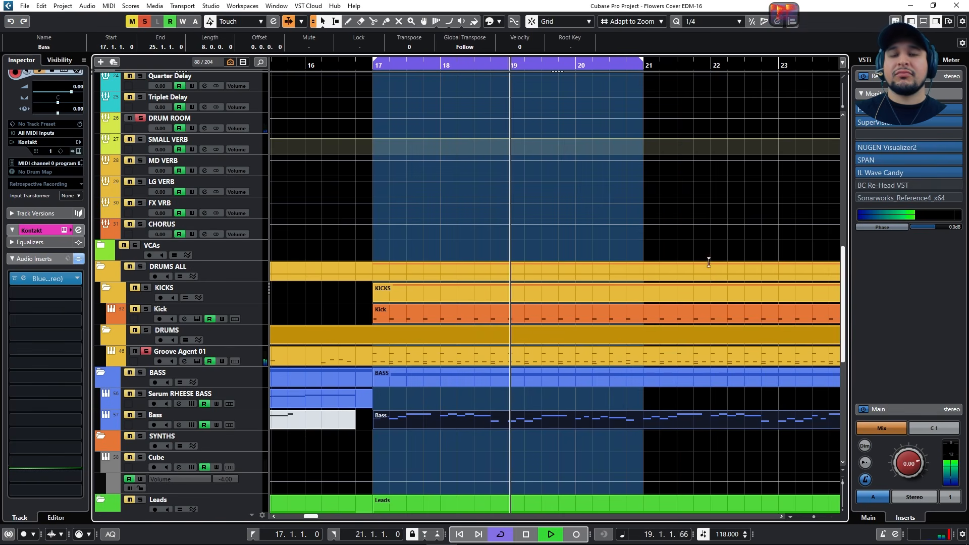
- Activate Stereoplacer3 on the Groove Agent 01 track and set its high-shelf band to 15.7 kHz at position R100 during playback
left_click(238, 363)
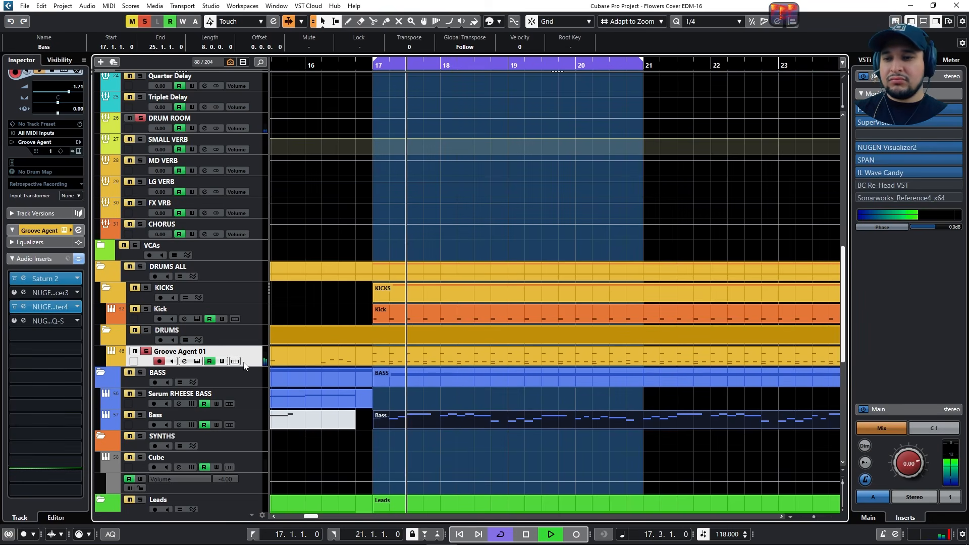
key("F3")
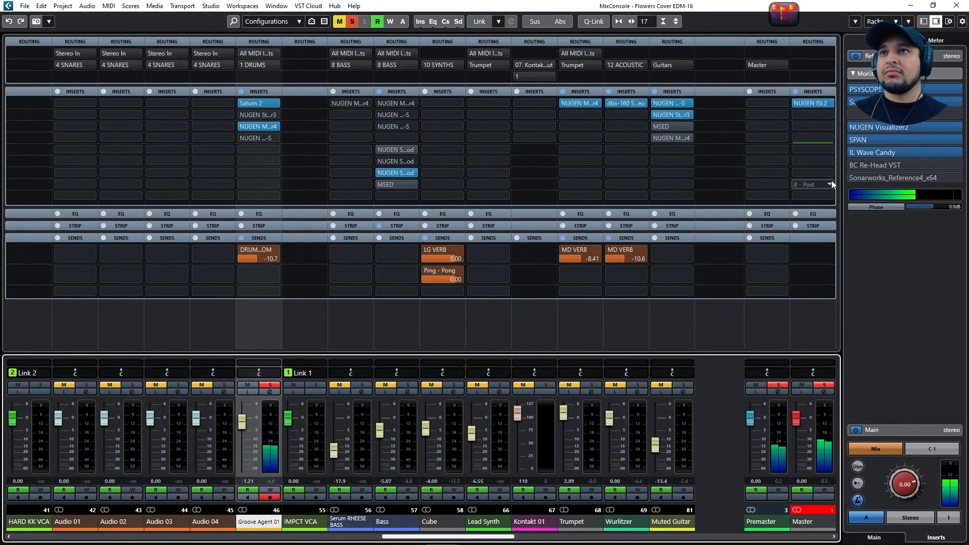
key("F3")
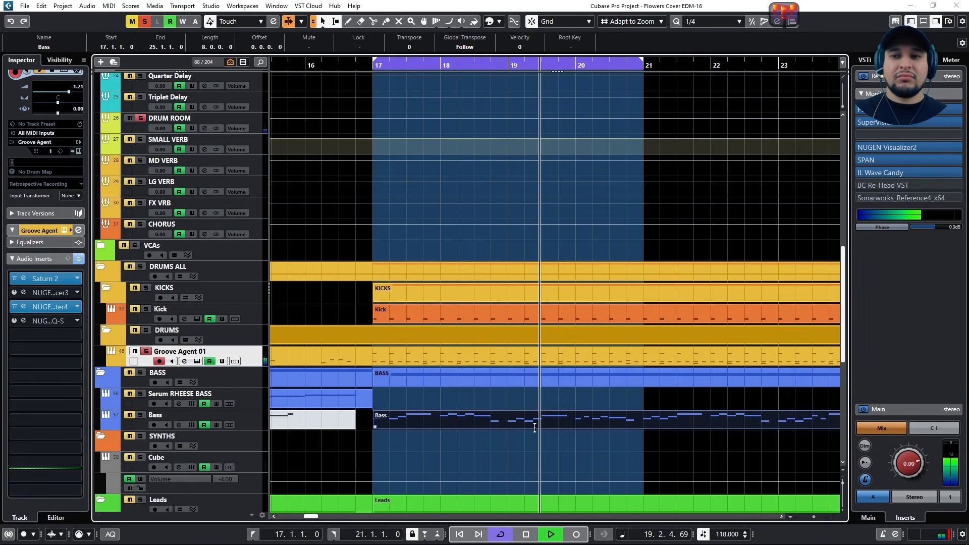
left_click(23, 293)
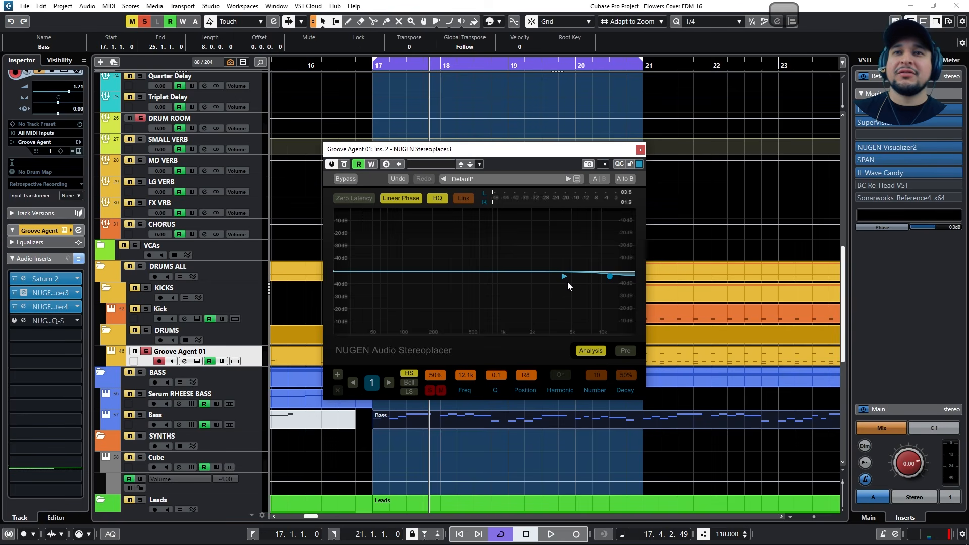
key("space")
left_click_drag(608, 276, 621, 347)
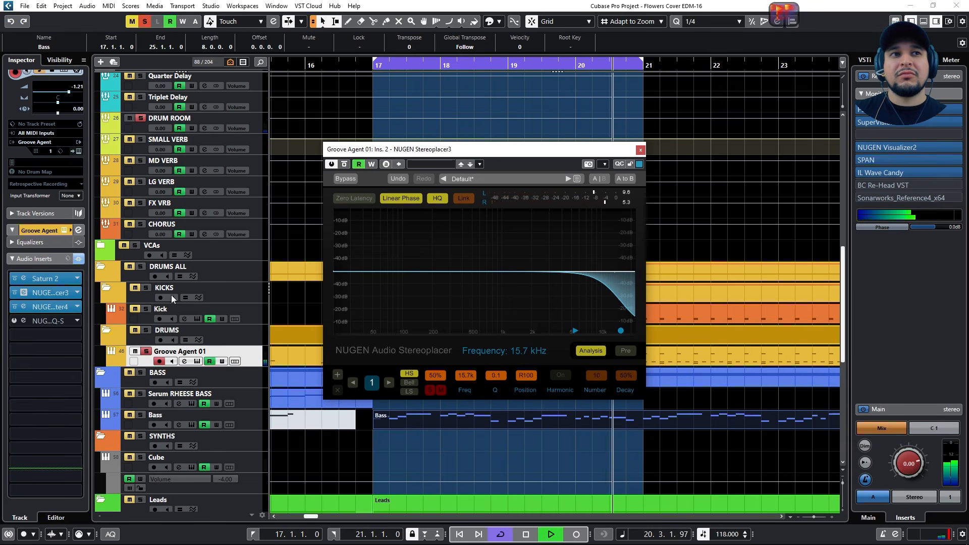
key("space")
- Bypass Monofilter4 on Groove Agent 01 and set the Stereoplacer3 high-shelf band to 3.9 kHz at position R20
left_click(36, 308)
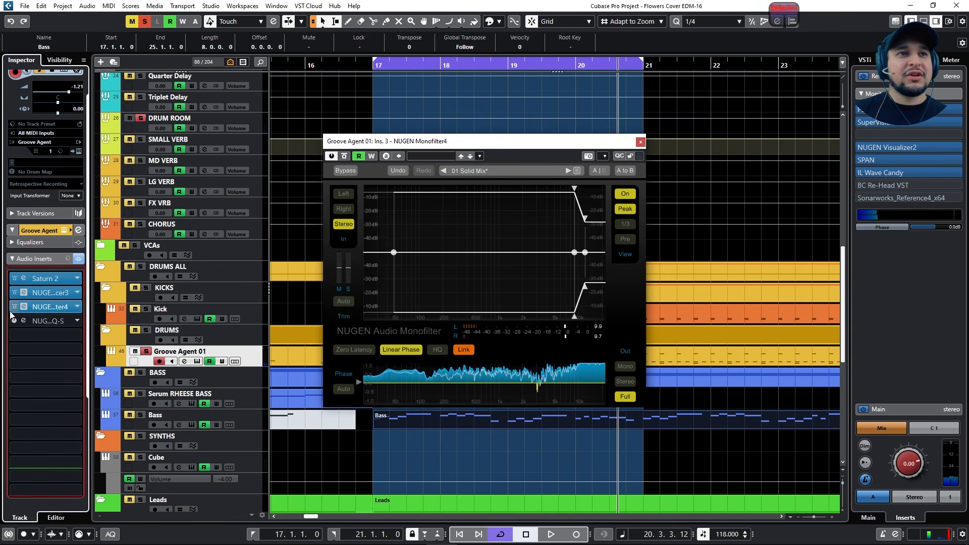
left_click(644, 143)
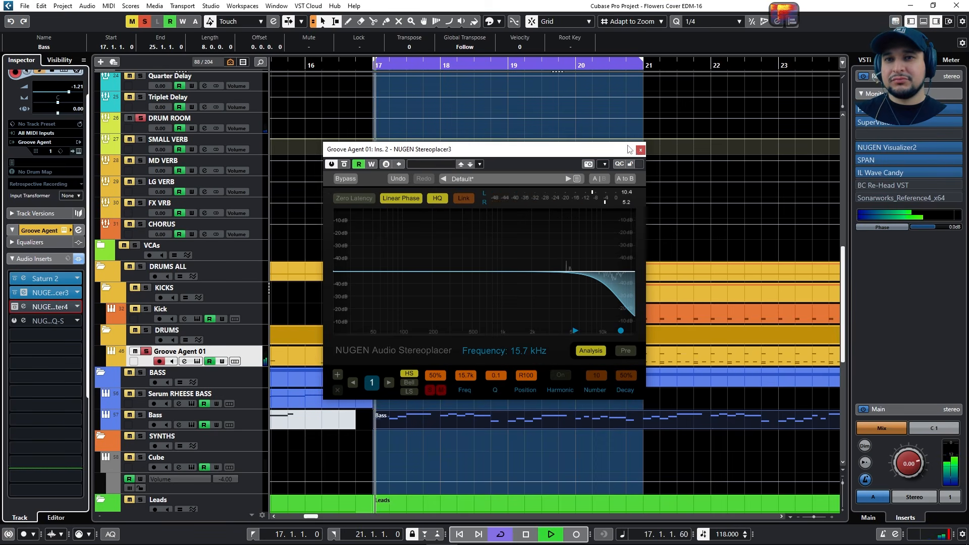
left_click_drag(621, 331, 562, 287)
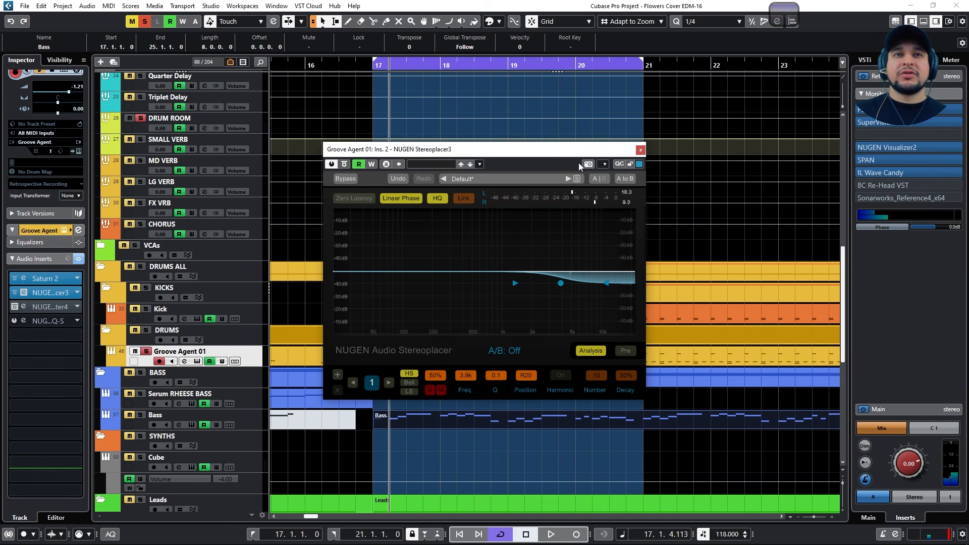
- Solo the Hihat channel in Groove Agent's mixer, play the loop with Stereoplacer3 bypassed, and reset the Hihat's pan
left_click(196, 359)
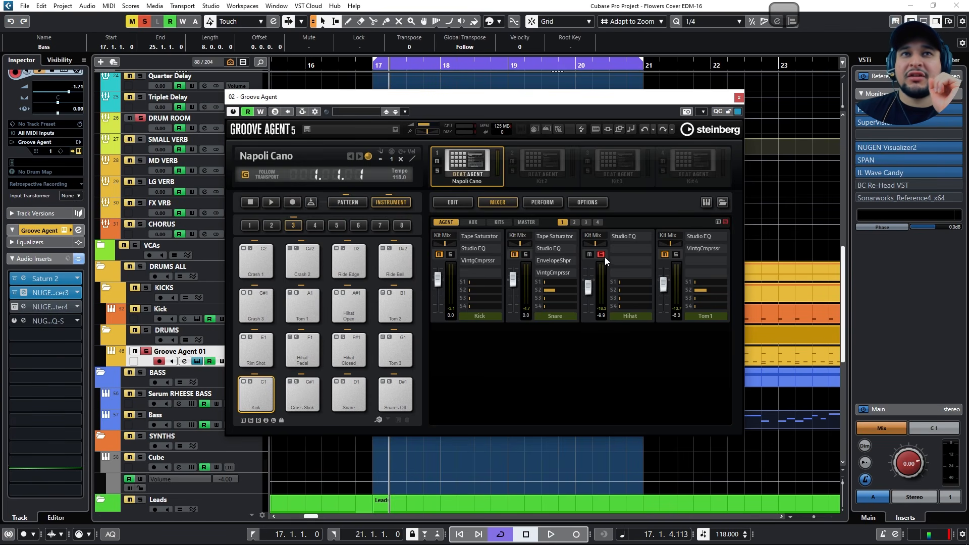
left_click(375, 68)
key("space")
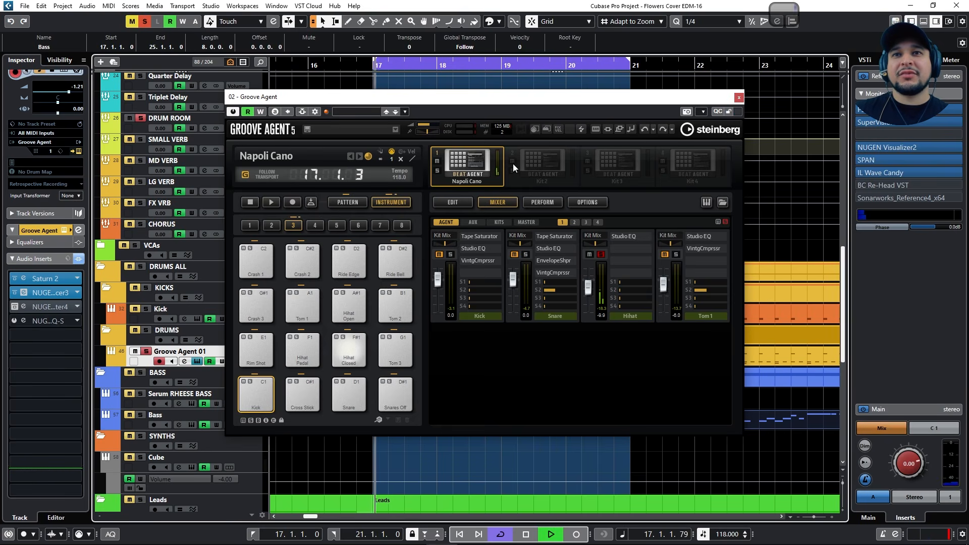
key("space")
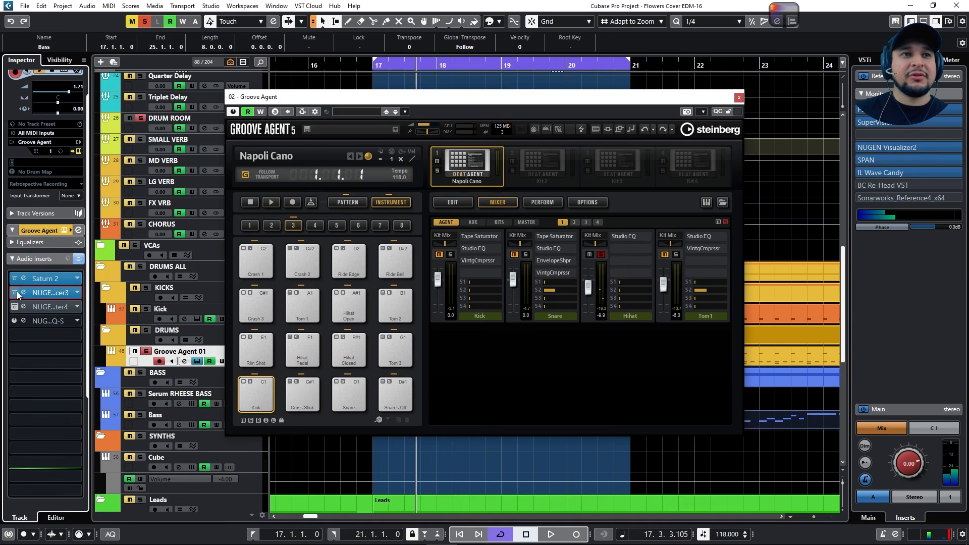
key("space")
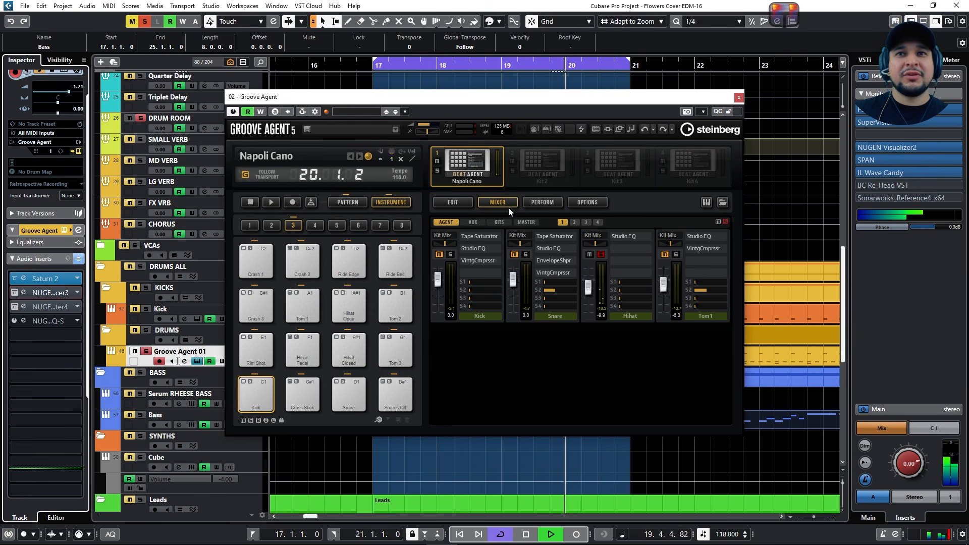
left_click(599, 244, "ctrl")
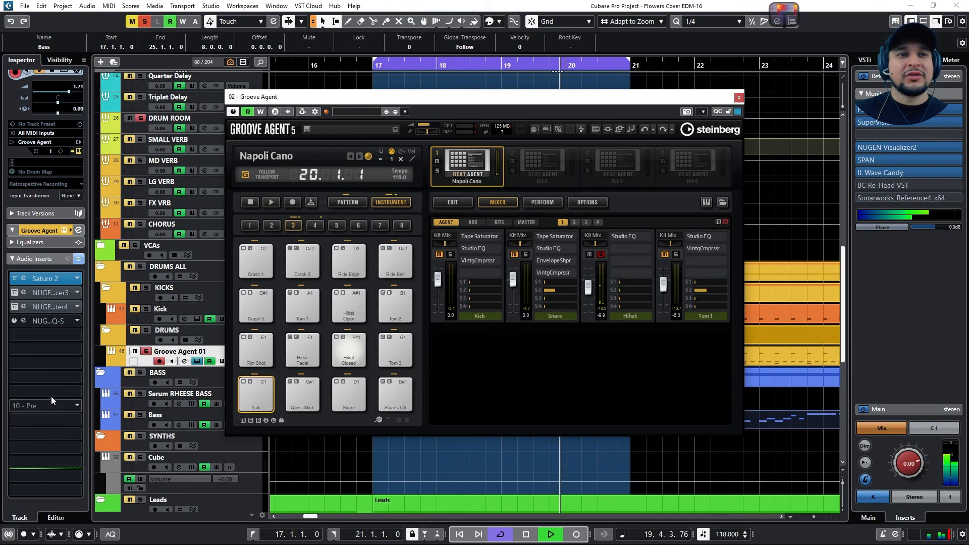
- Re-enable Stereoplacer3 on Groove Agent 01 and set its high-shelf band to 4.3 kHz, Q 11.2, position R9
left_click(14, 292)
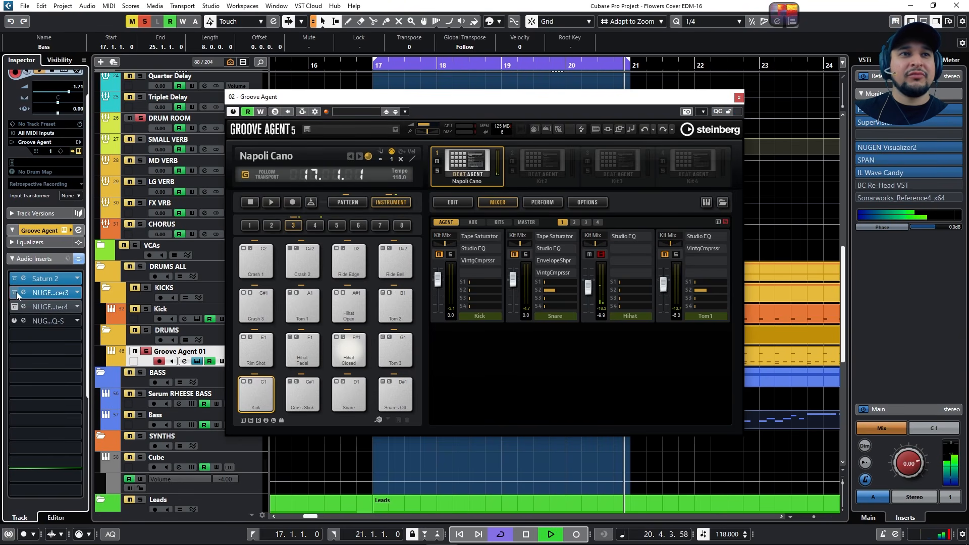
left_click(21, 292)
mouse_move(561, 282)
left_mouse_down()
mouse_move(561, 270)
mouse_move(569, 284)
mouse_move(563, 246)
mouse_move(577, 282)
mouse_move(569, 295)
mouse_move(566, 282)
left_mouse_up()
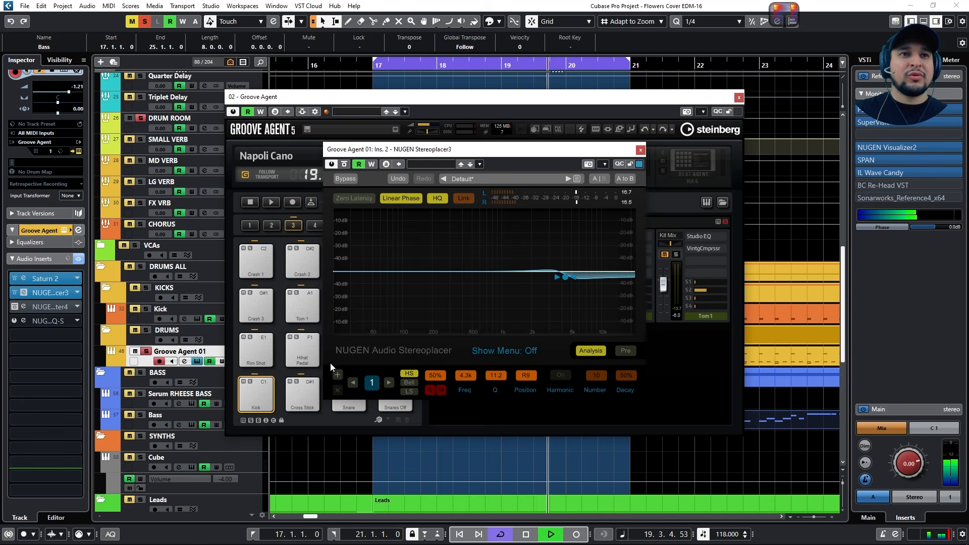
- Unsolo Groove Agent 01 to hear it in the mix, bypass its Stereoplacer3 and re-enable its Monofilter4
left_click(144, 352)
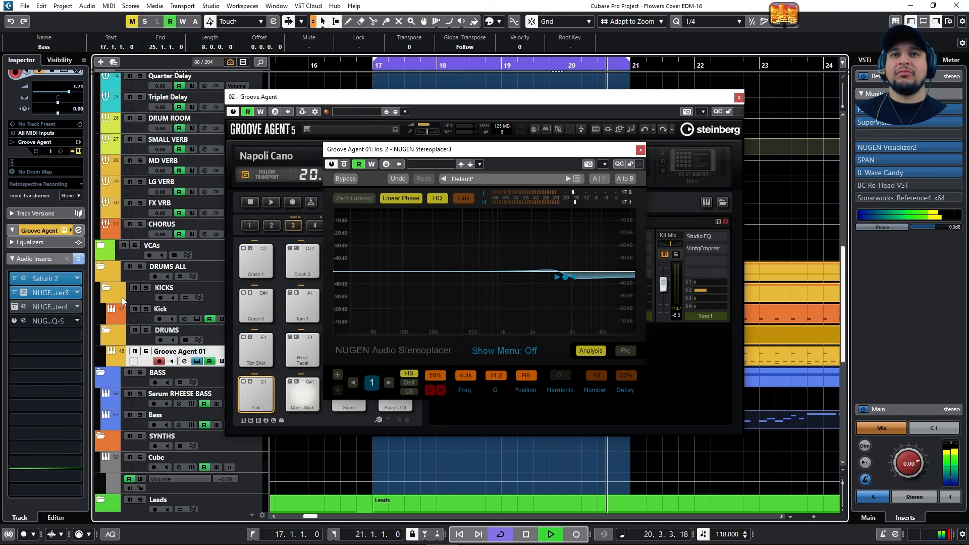
key("space")
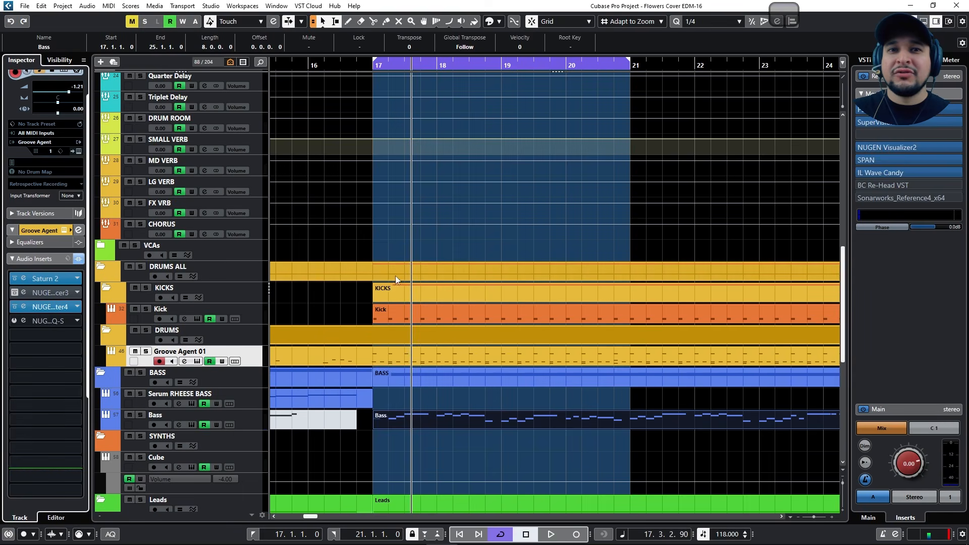
- Solo the Muted Guitar track and play the loop from bar 17
scroll(396, 276, "down", 4)
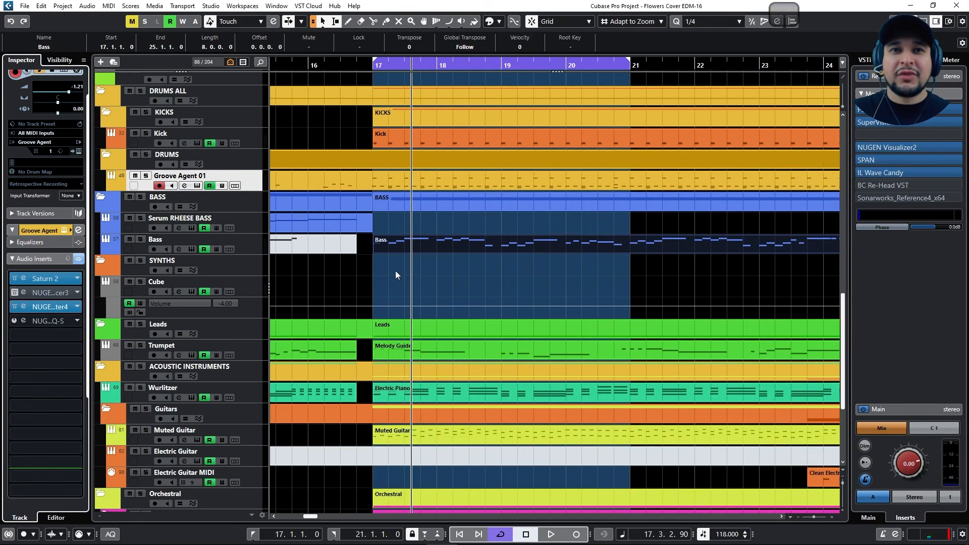
scroll(395, 276, "down", 4)
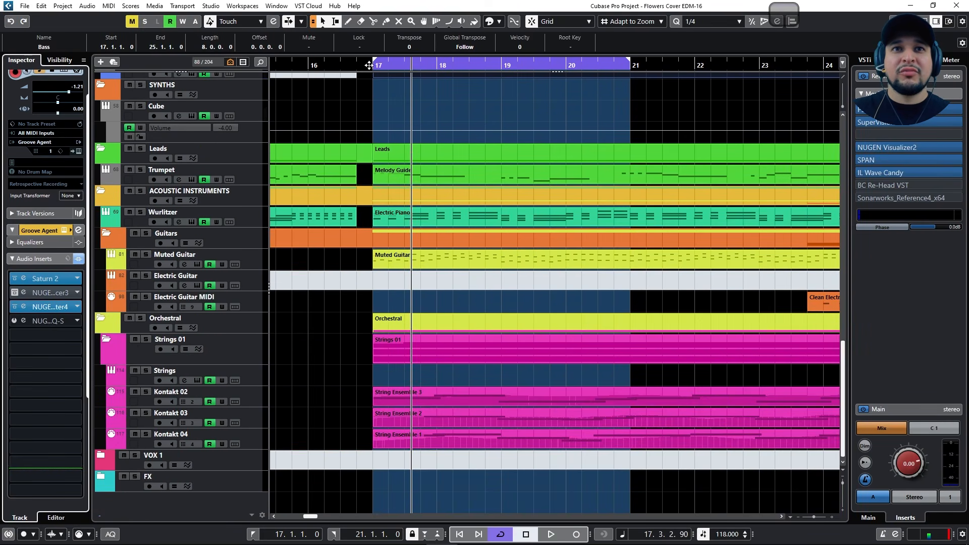
left_click_drag(369, 65, 368, 69)
left_click(146, 255)
key("space")
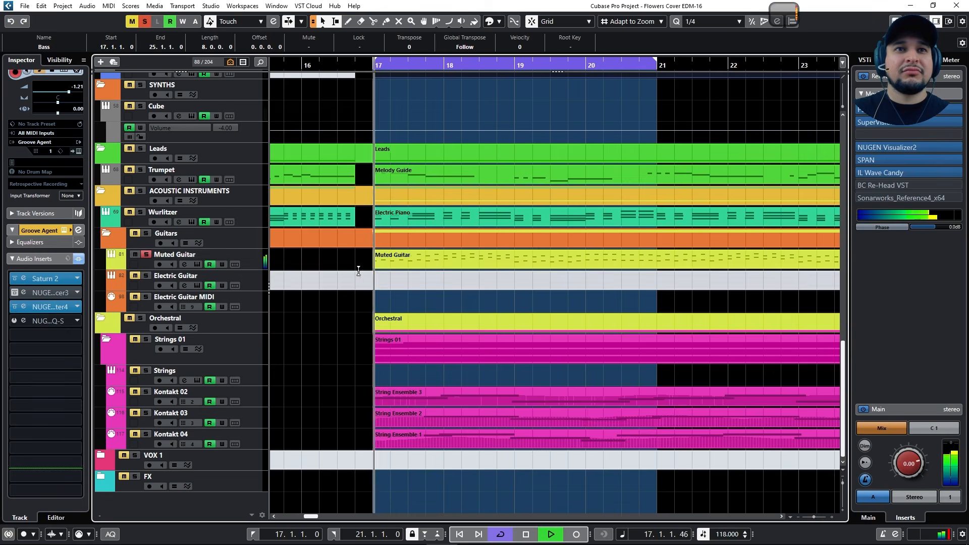
- Insert NUGEN Stereoplacer3 in the fifth insert slot of the Muted Guitar track
left_click(258, 260)
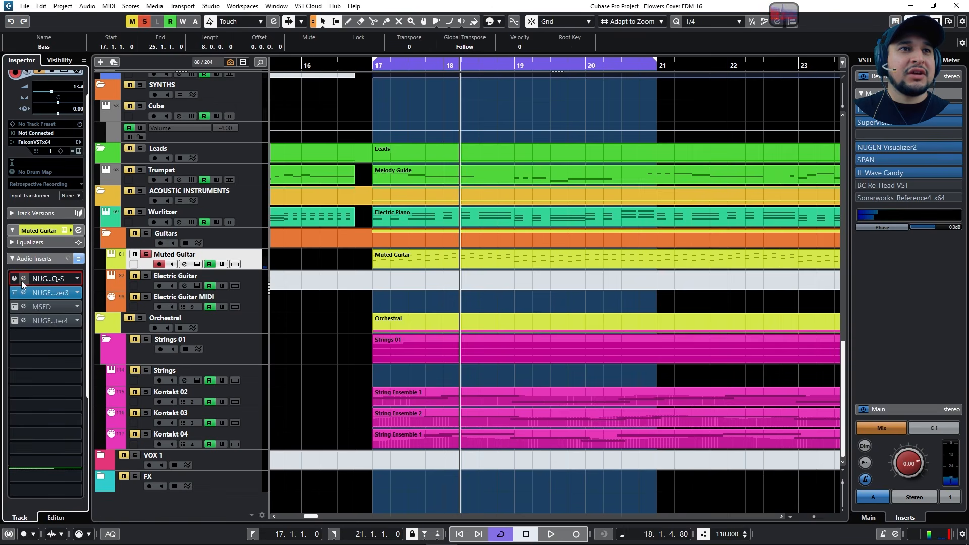
left_click(22, 279)
left_click(23, 279)
left_click(42, 334)
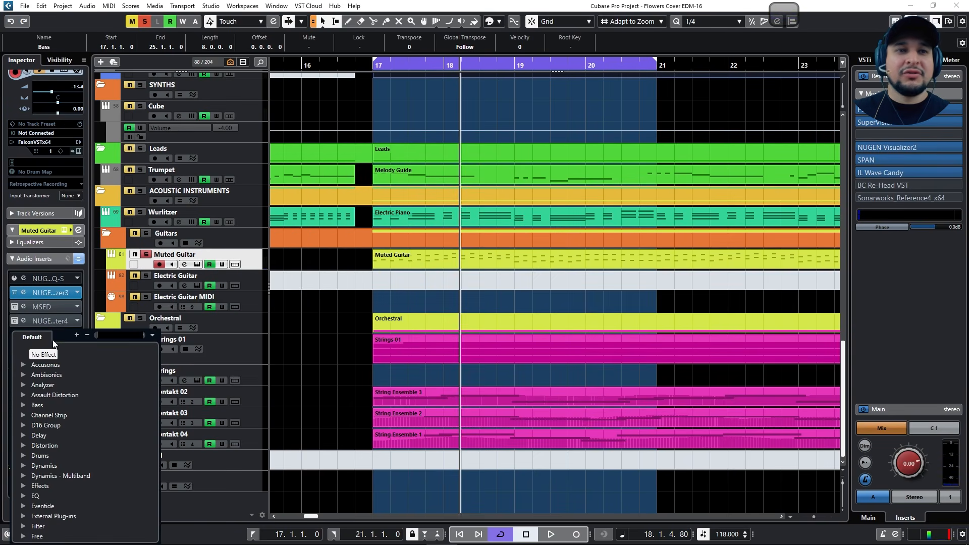
type("se")
key("BackSpace")
key("BackSpace")
type("stereo")
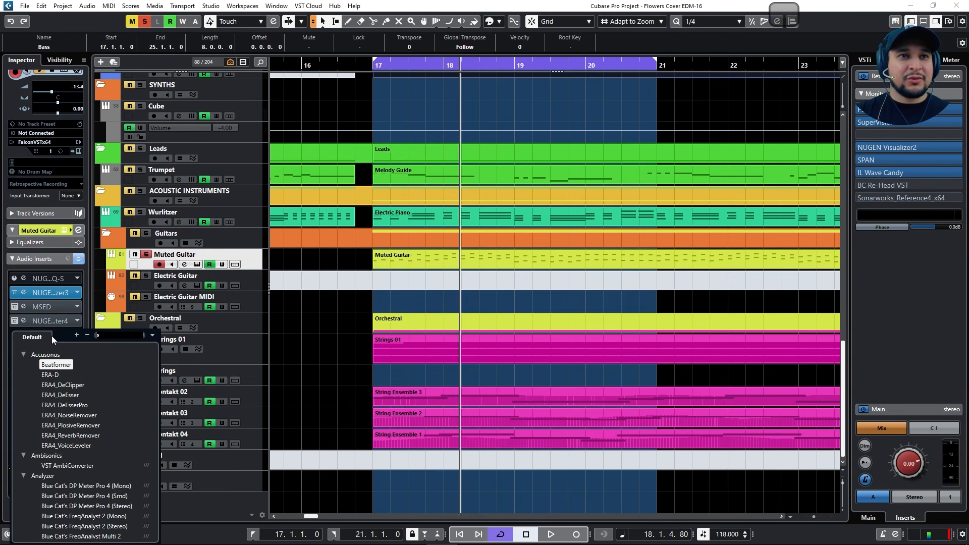
left_click(72, 375)
- Set the Muted Guitar's Stereoplacer3 bell band to 270 Hz, Q 0.1, position R74 while the loop plays
key("space")
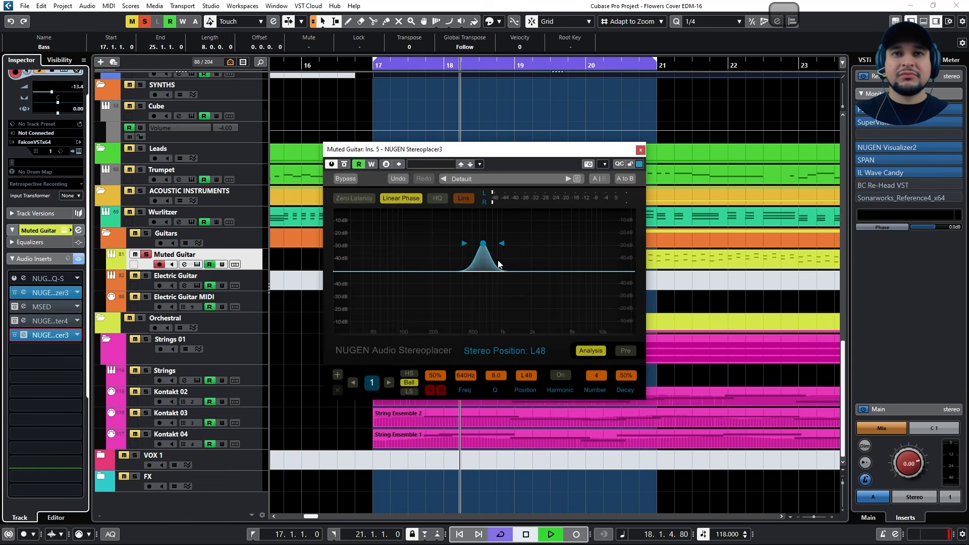
left_click_drag(484, 246, 496, 325)
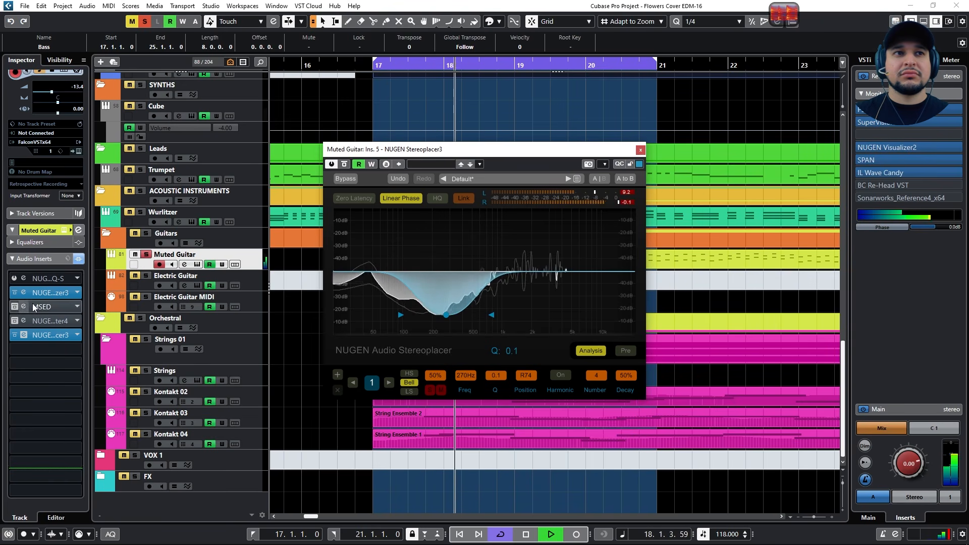
- Set the Muted Guitar's Stereoplacer3 band to 180 Hz, Q 6.7, position R27, with harmonics on and their number at 7
left_click_drag(446, 315, 464, 275)
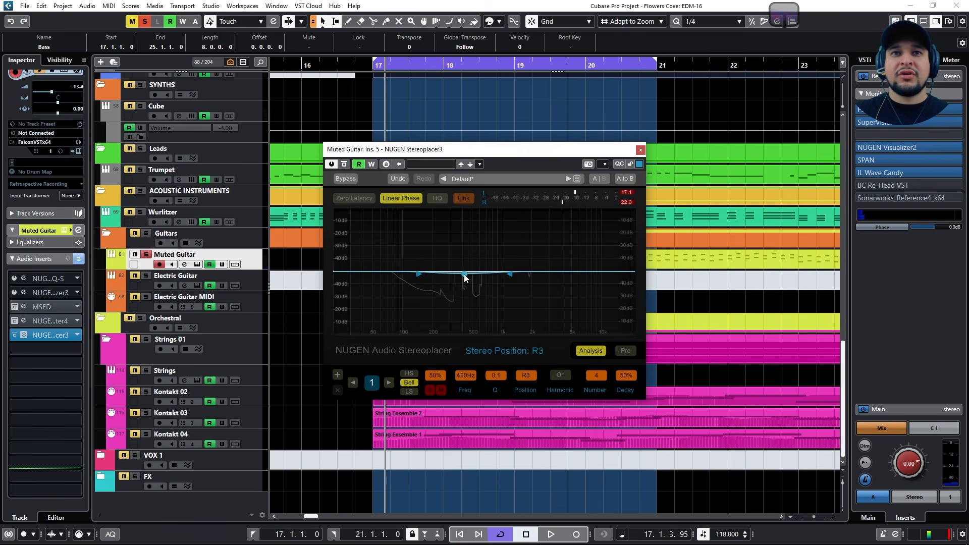
key("space")
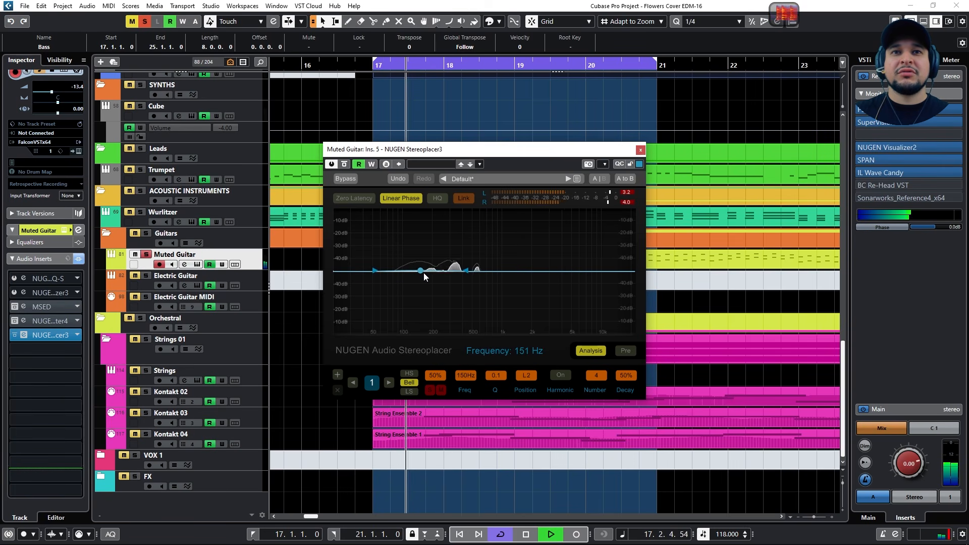
mouse_move(424, 273)
left_mouse_down()
mouse_move(423, 256)
mouse_move(454, 259)
mouse_move(420, 247)
mouse_move(427, 288)
left_mouse_up()
key("space")
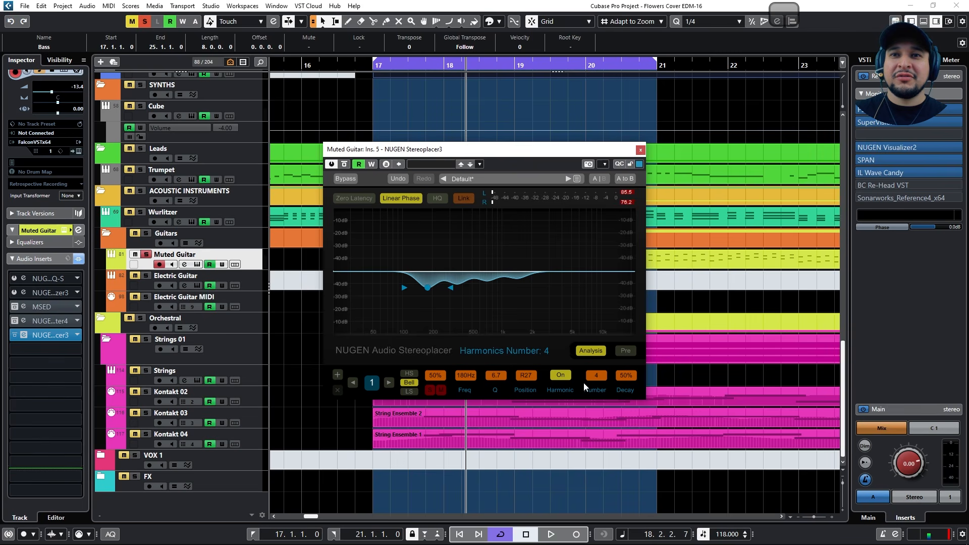
left_click_drag(583, 382, 585, 345)
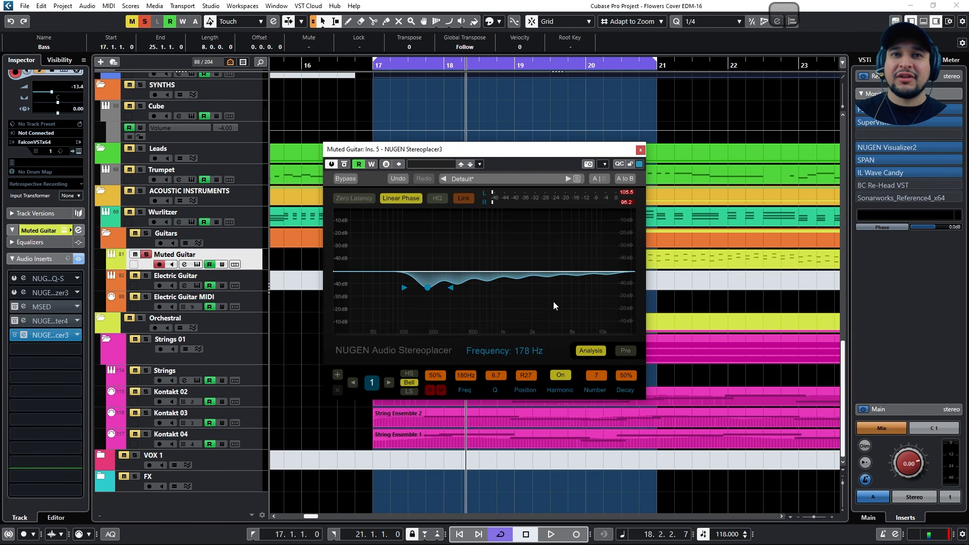
- Narrow the band to Q 10.0 and place it at 200 Hz, position L40 during playback, stopping the loop at the end
mouse_move(428, 289)
left_mouse_down()
mouse_move(423, 275)
mouse_move(422, 301)
left_mouse_up()
left_click_drag(421, 296, 421, 297)
left_click_drag(497, 375, 475, 331)
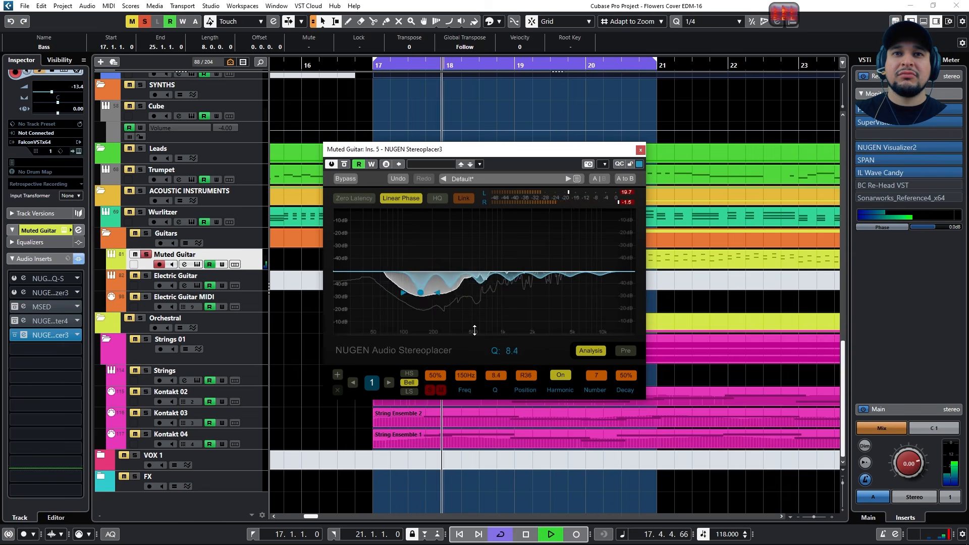
left_click_drag(421, 294, 435, 252)
key("space")
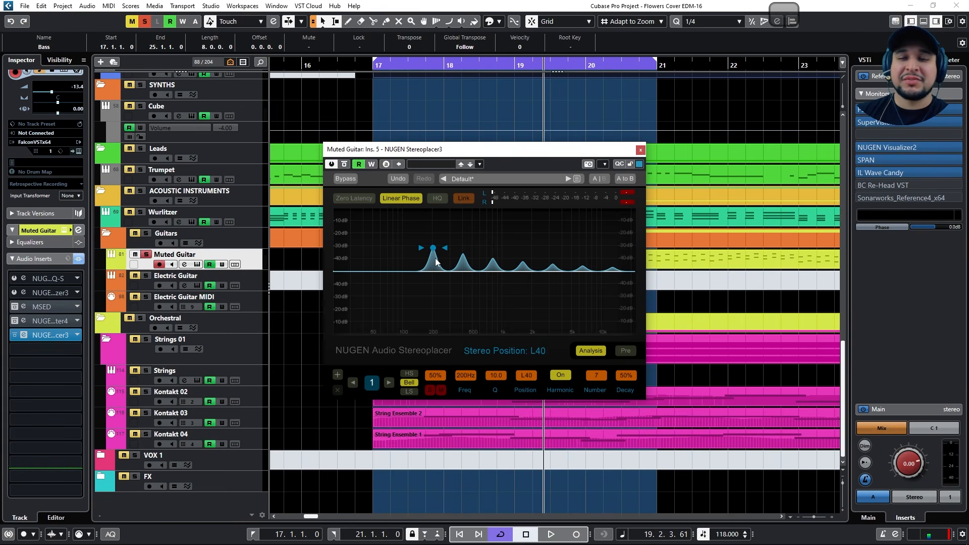
- Try the Zero Latency algorithm, return to Linear Phase, and try a second band as a low shelf at R27 before deleting it
left_click(370, 202)
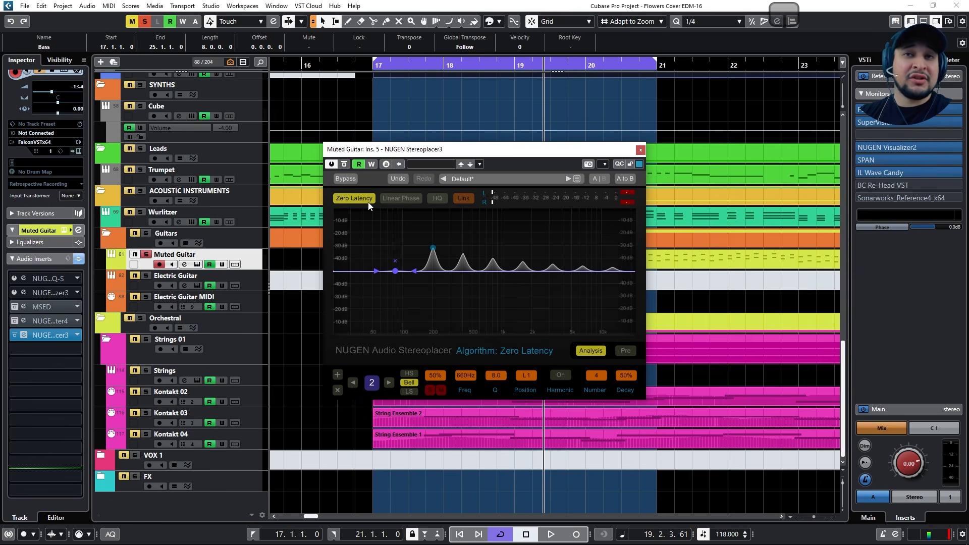
left_click(396, 197)
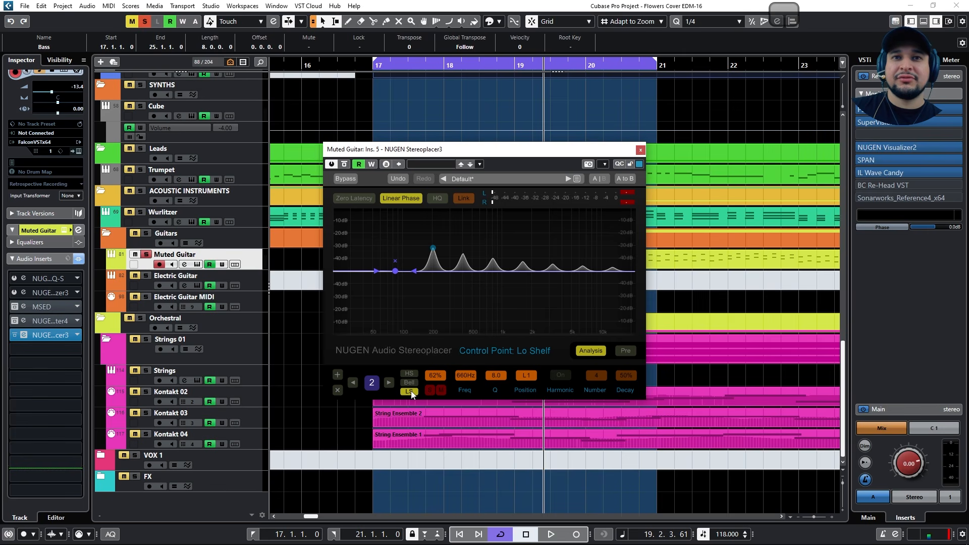
mouse_move(528, 374)
left_mouse_down()
mouse_move(528, 412)
mouse_move(511, 293)
mouse_move(521, 362)
left_mouse_up()
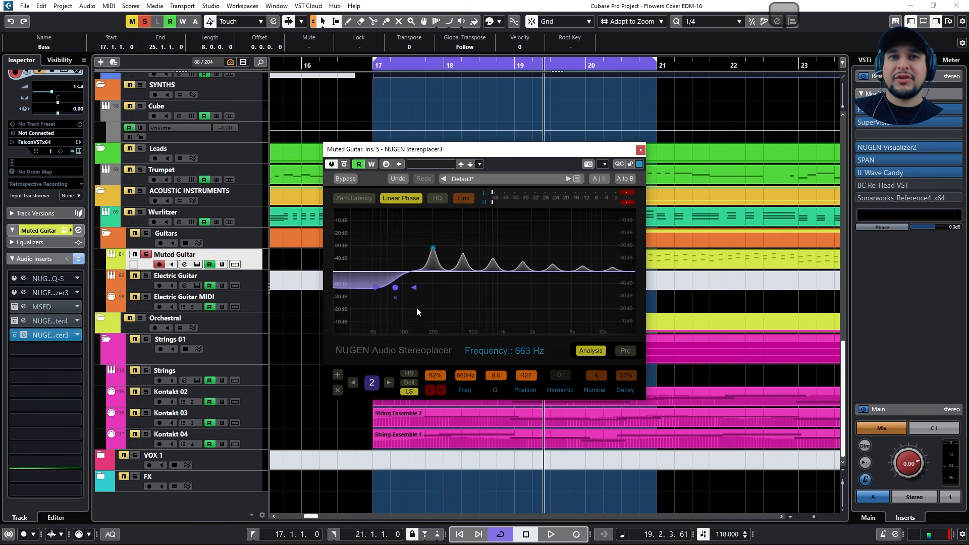
left_click(396, 298)
- Raise the harmonics decay to 98% and shift the bell band to 210 Hz, position L43, adjusting the decay while the loop plays
left_click_drag(626, 375, 619, 285)
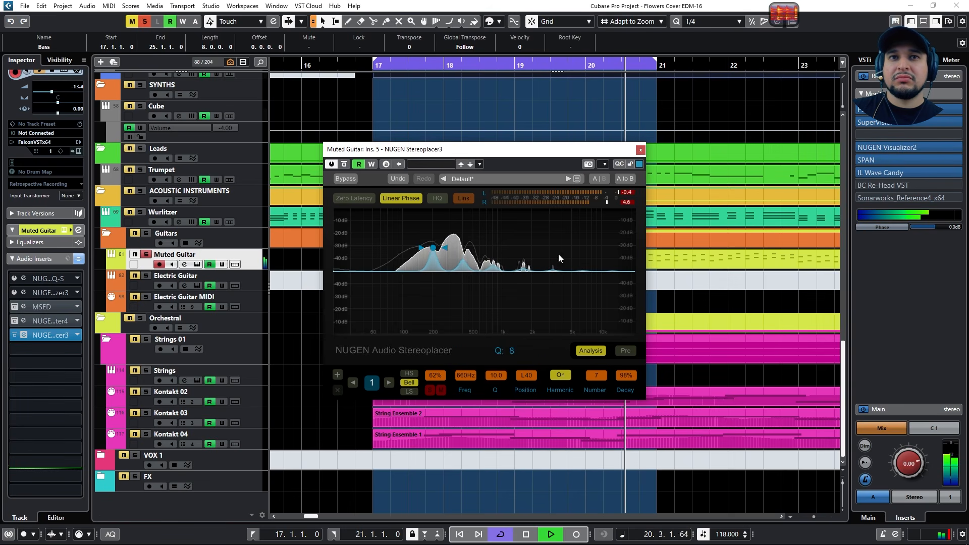
left_click_drag(437, 251, 437, 250)
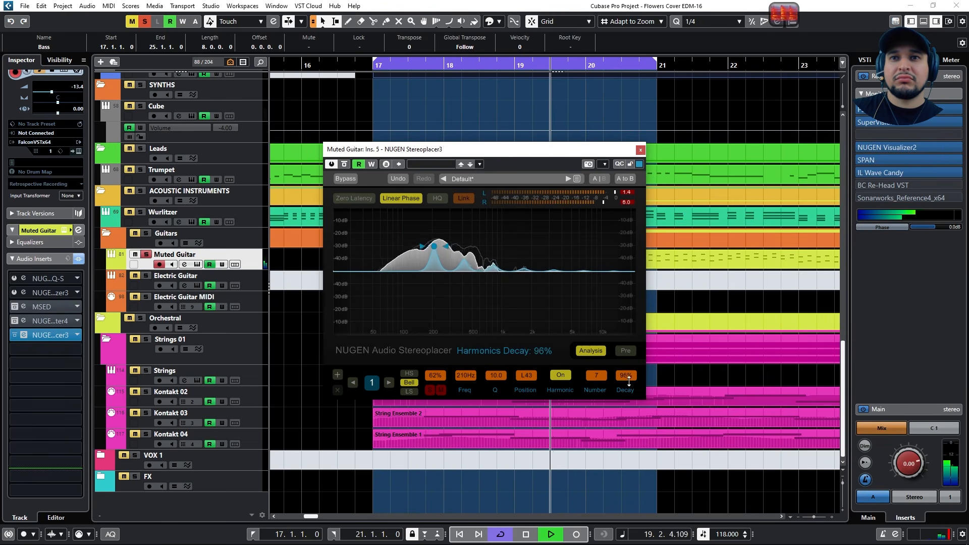
left_click_drag(629, 427, 582, 341)
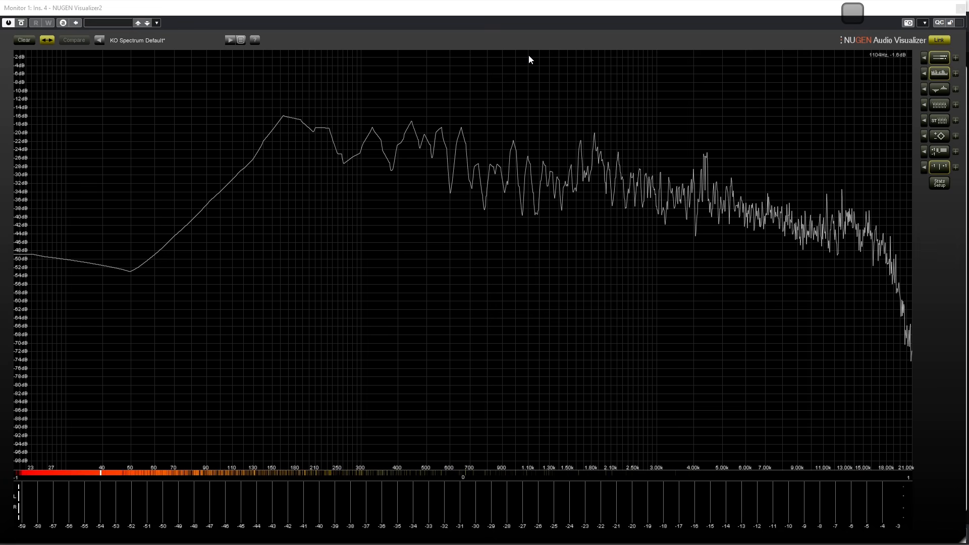
- Reposition the Monitor 1 NUGEN Visualizer2 window while the song plays and close it
double_click(338, 5)
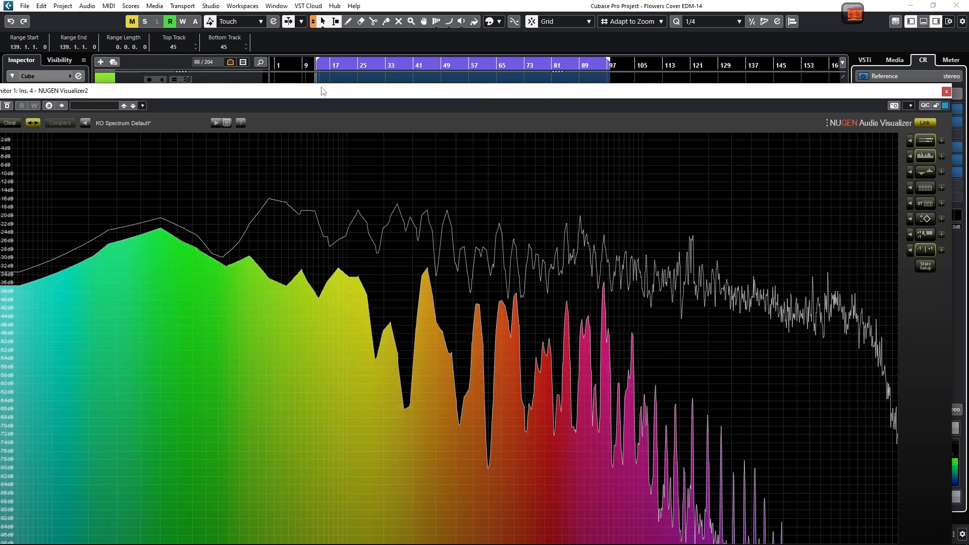
double_click(322, 90)
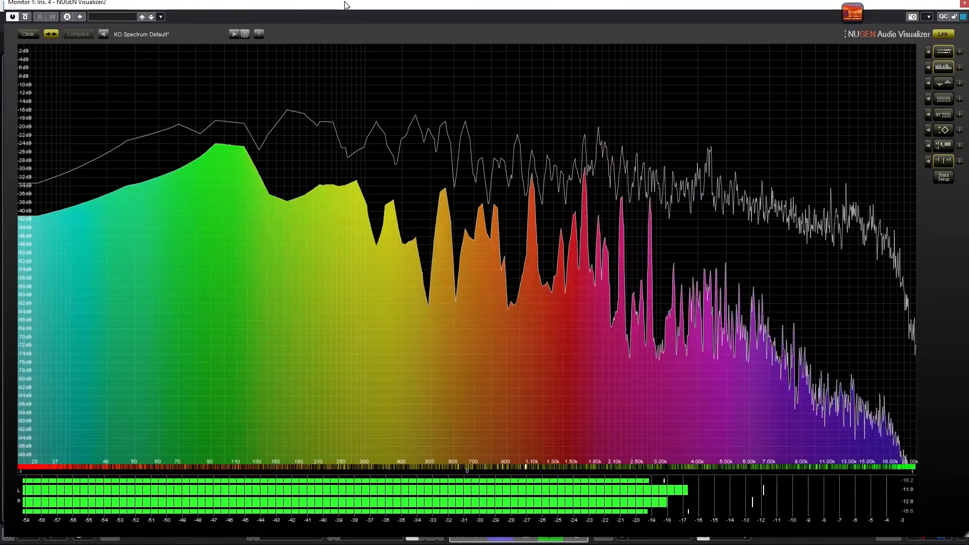
left_click_drag(348, 6, 343, 16)
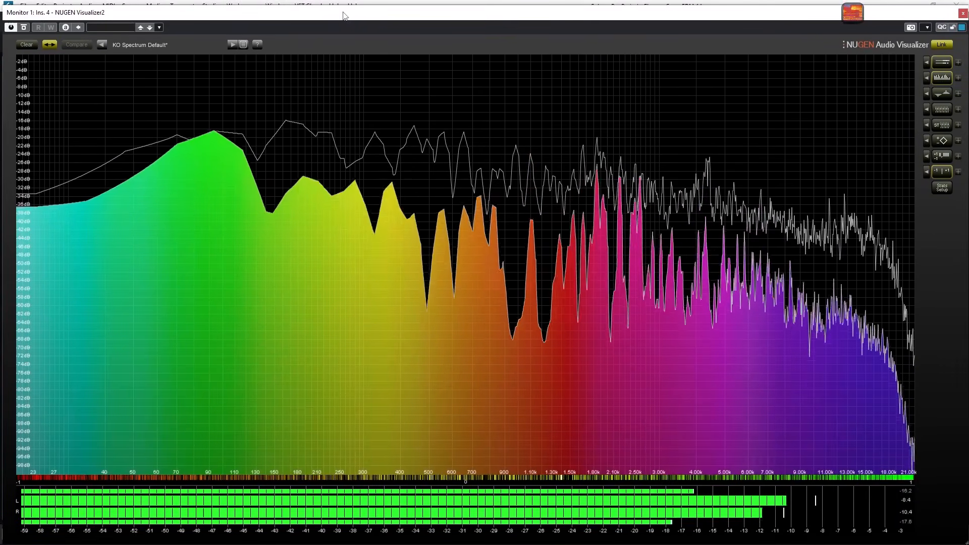
left_click(963, 14)
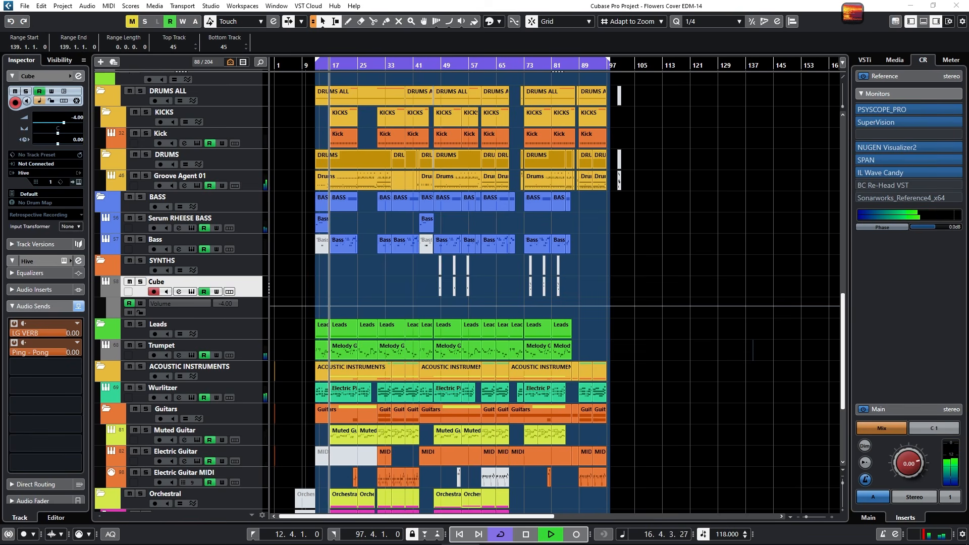
- Switch to the standalone NUGEN Visualizer2 and add the stereo spectrum, spectrogram and stereo spectrogram to its display
key("ctrl+alt+n")
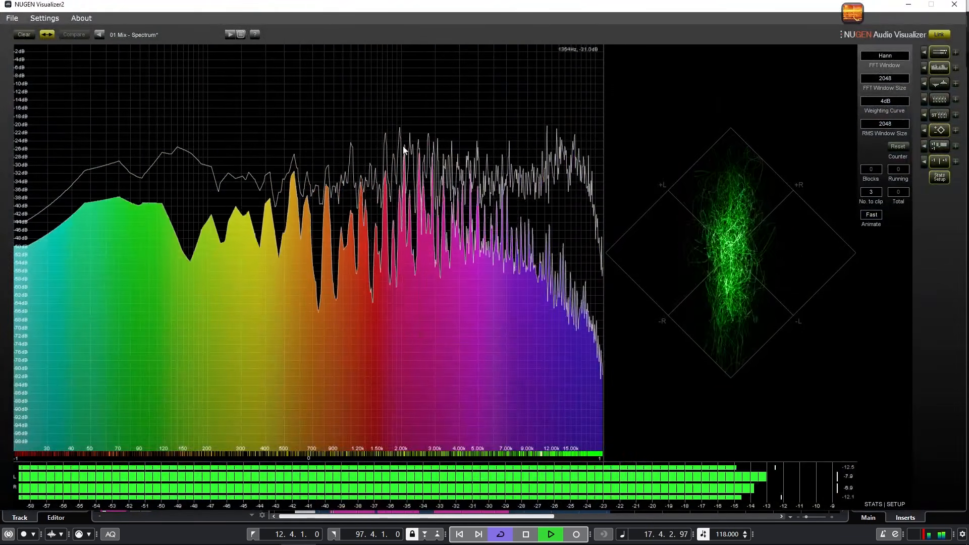
left_click_drag(199, 11, 198, 16)
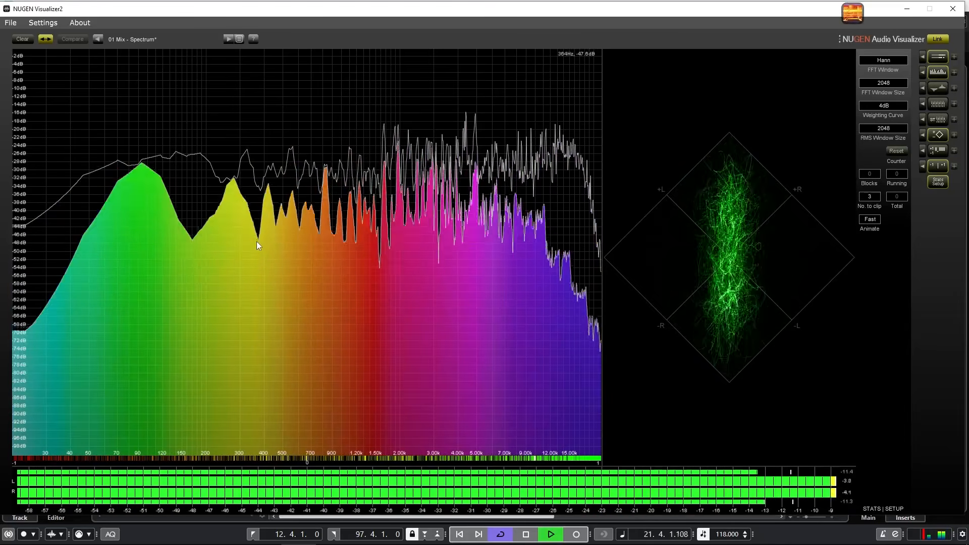
left_click(937, 89)
left_click(938, 103)
left_click(941, 120)
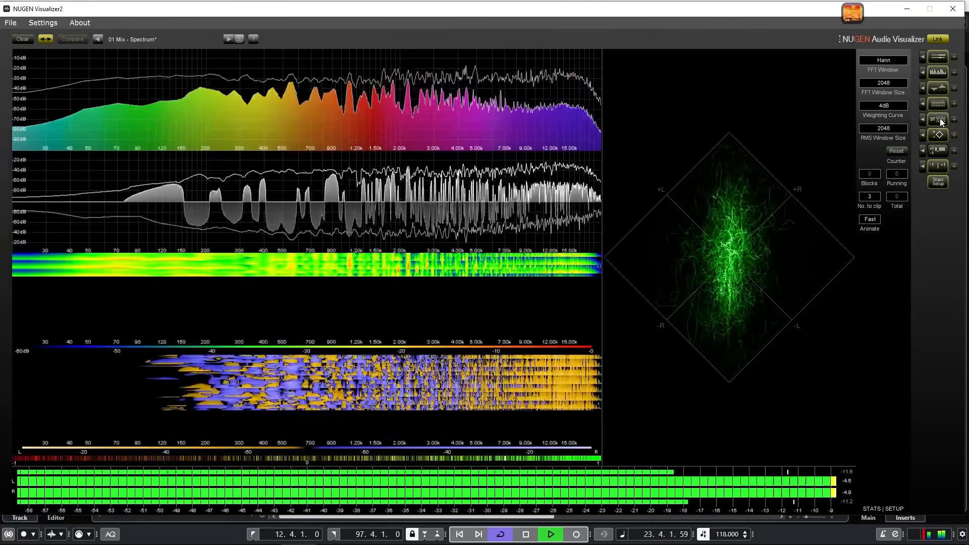
- Examine the available input devices and audio device types in the standalone Visualizer2's audio settings, leaving them as set
left_click(42, 22)
left_click(41, 36)
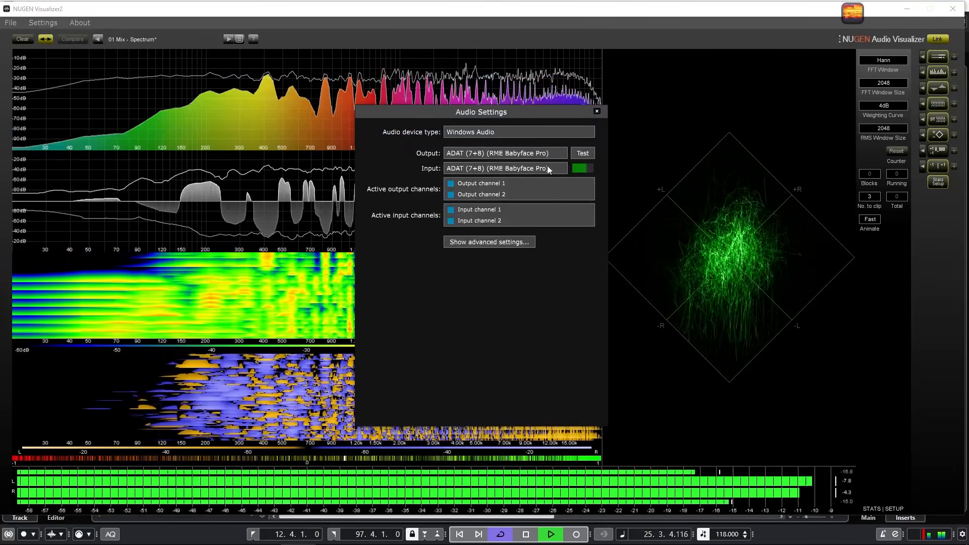
left_click(549, 170)
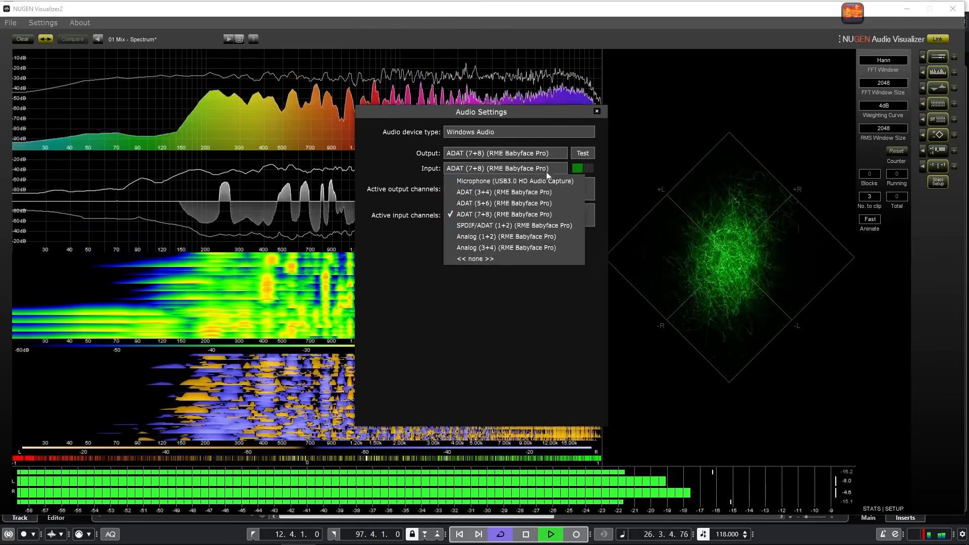
left_click(502, 132)
left_click(501, 132)
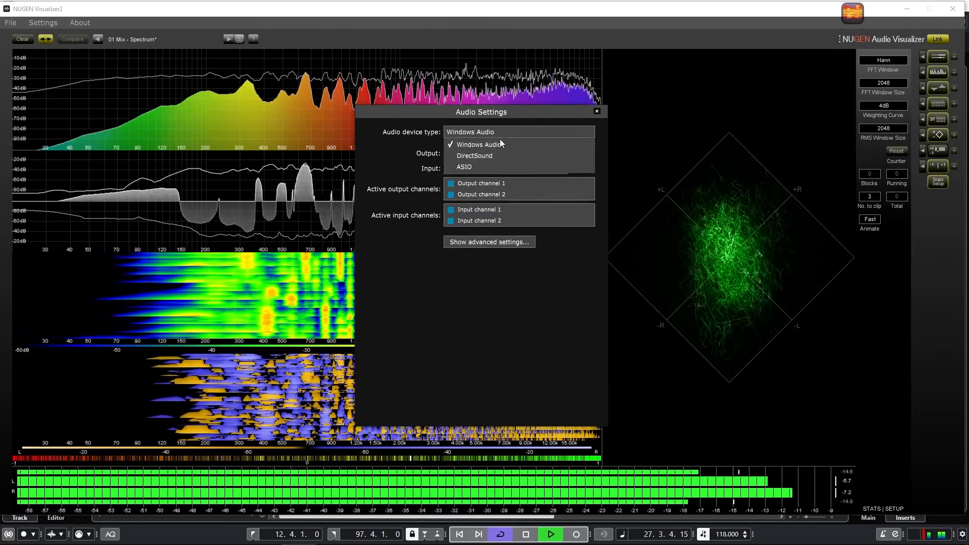
left_click(483, 281)
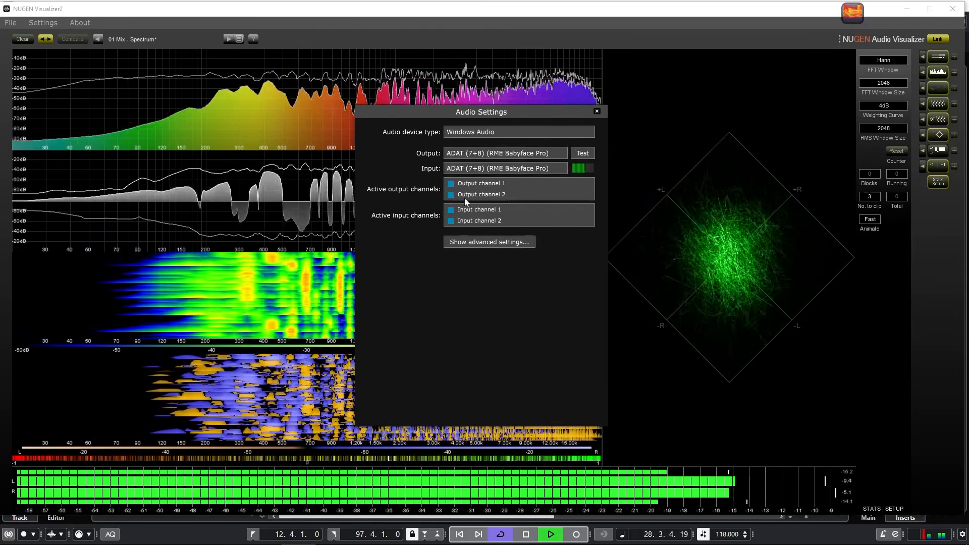
left_click(597, 111)
- Return to Cubase, open the Monitor 1 NUGEN Visualizer2 insert and reduce its display to the level meter alone
left_click(908, 10)
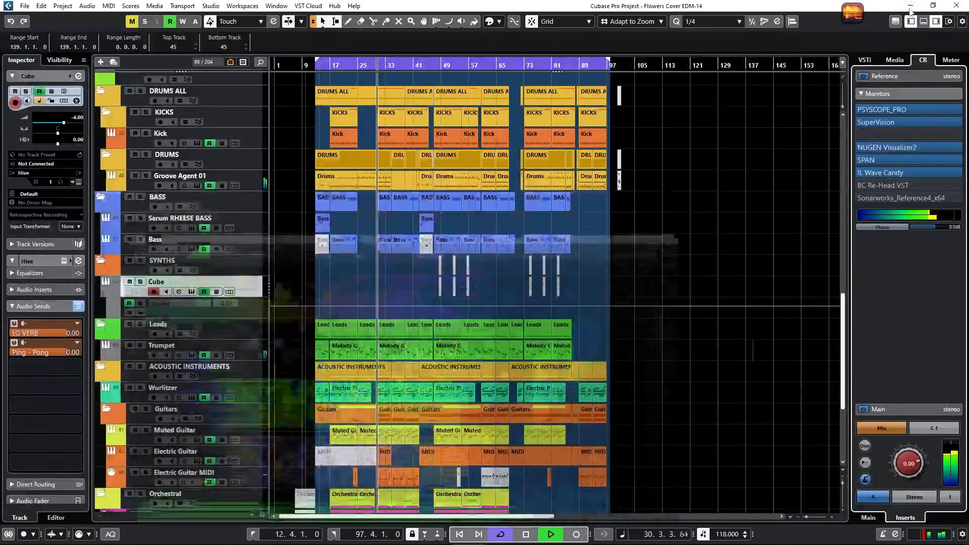
left_click(882, 146)
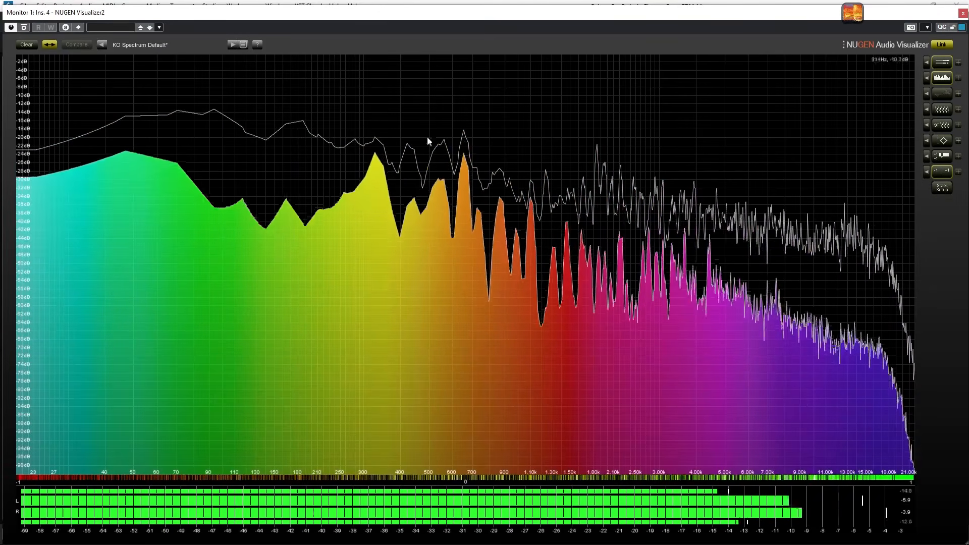
left_click(944, 79)
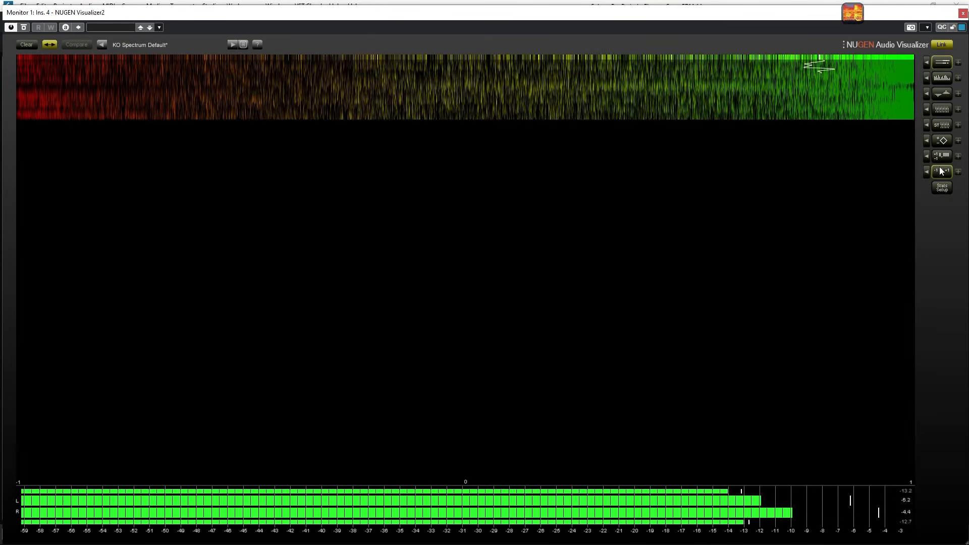
left_click(942, 173)
left_click(942, 66)
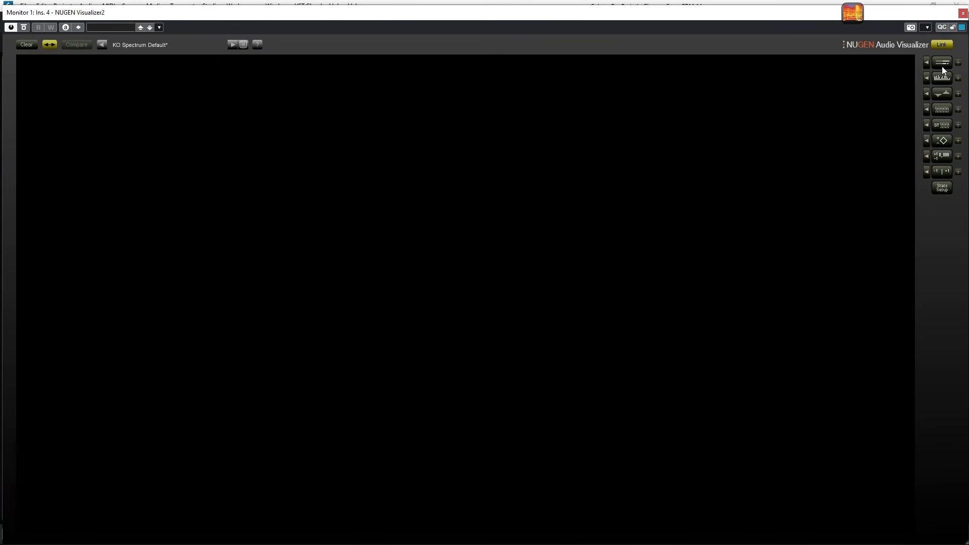
left_click(942, 66)
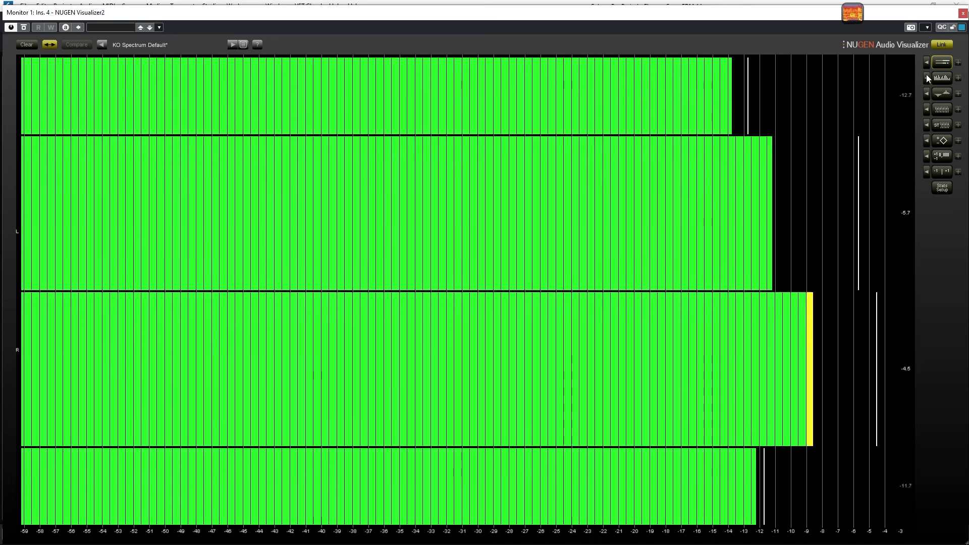
- Replace the level meter with the spectrum display in Visualizer2 and toggle it to compare the view
left_click(944, 76)
left_click(944, 65)
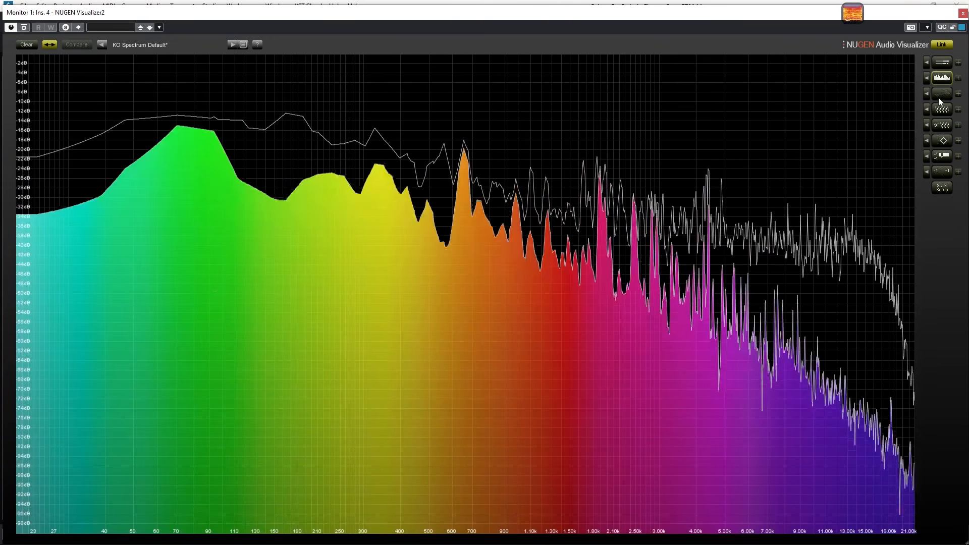
left_click(943, 81)
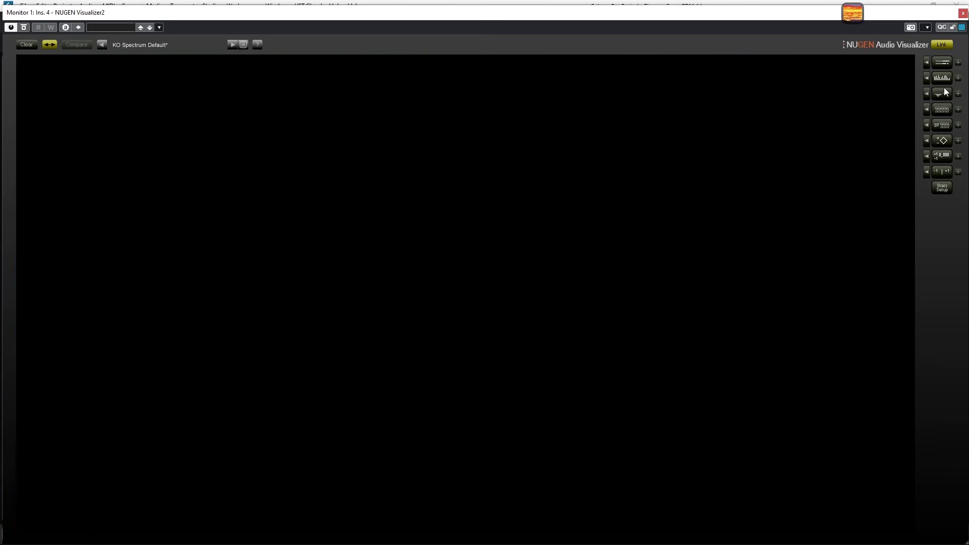
left_click(944, 81)
- View the stereo spectrum alone, followed by the spectrogram paired with the stereo spectrogram
left_click(944, 92)
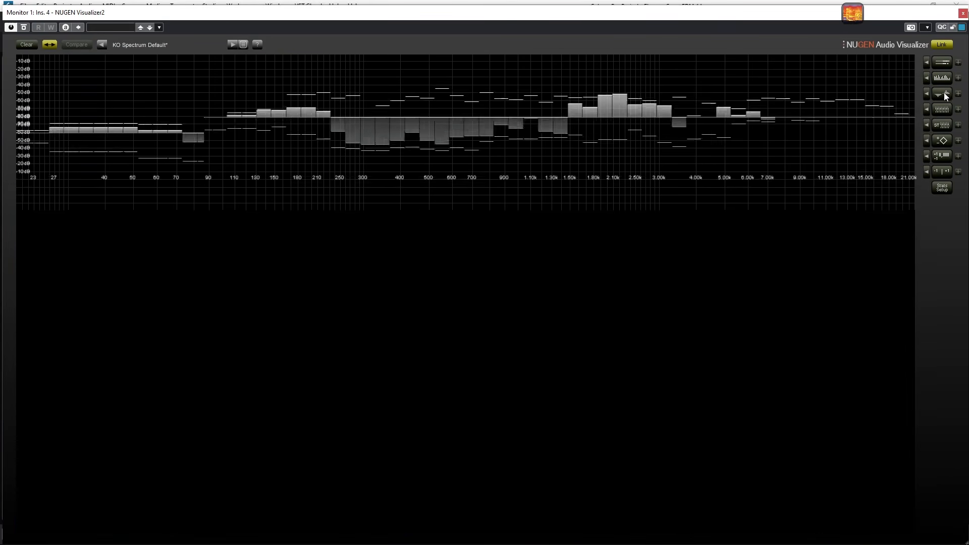
left_click(944, 109)
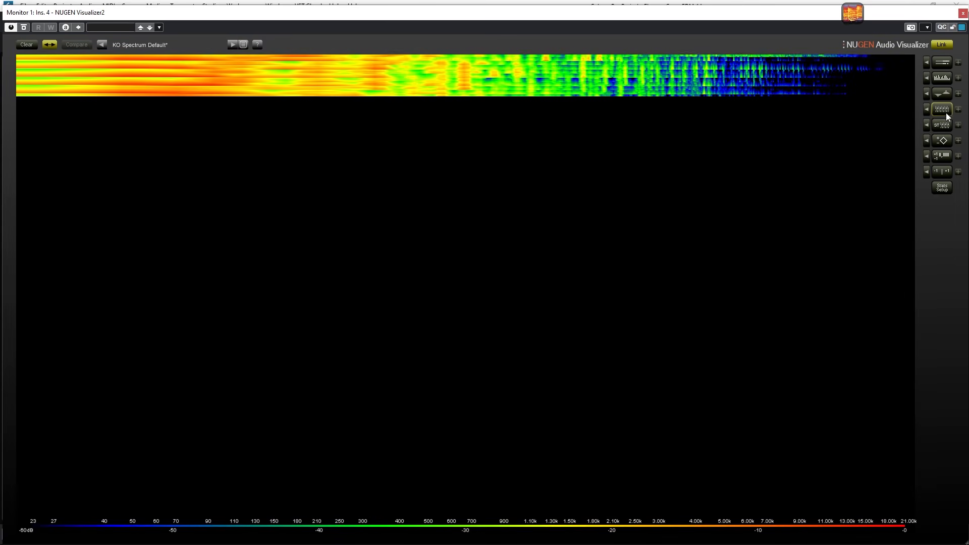
left_click(946, 126)
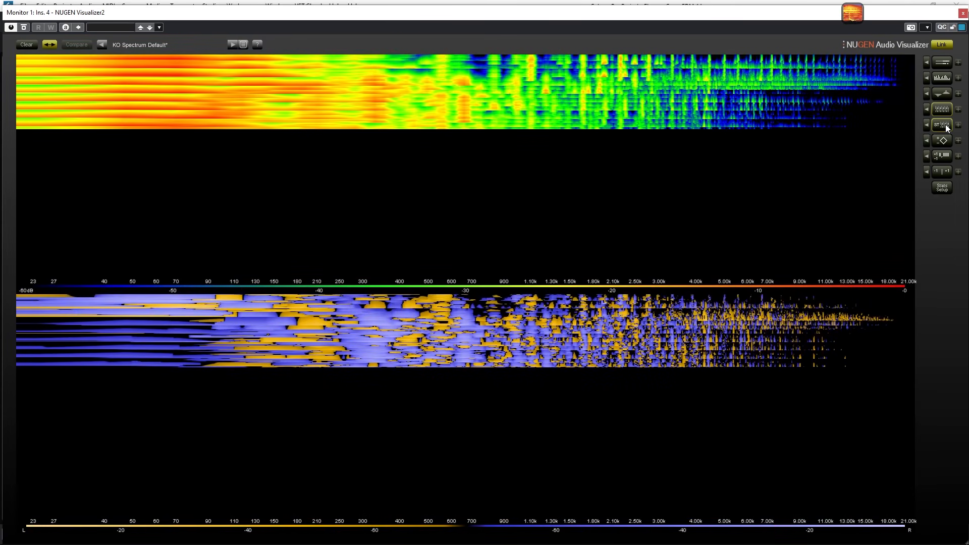
- Hide both spectrograms, show only the vectorscope and open its settings
left_click(946, 127)
left_click(945, 111)
left_click(946, 138)
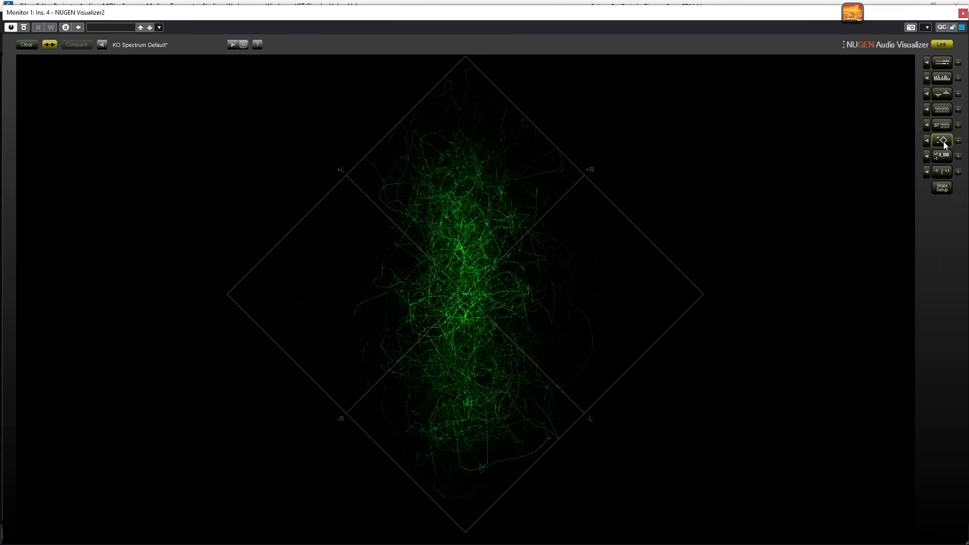
left_click(927, 139)
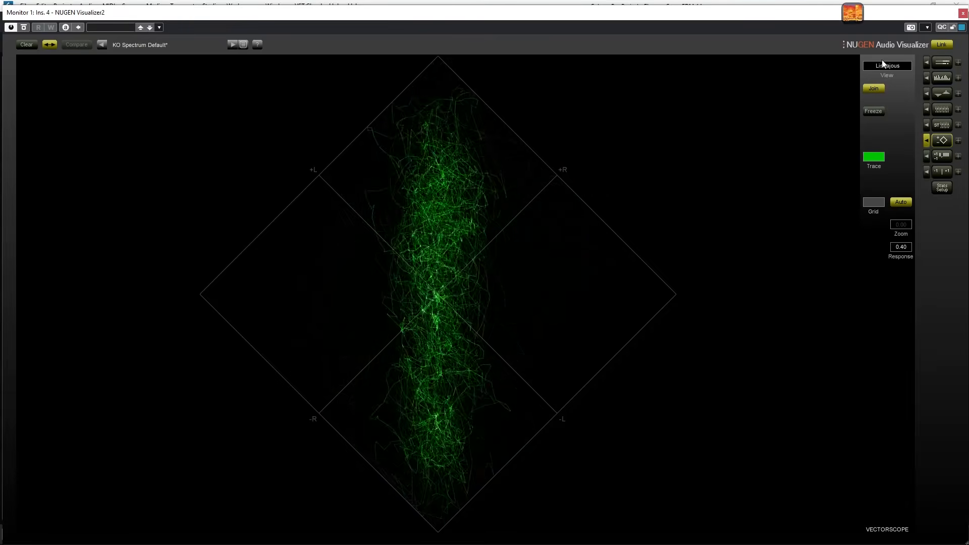
- View the vectorscope in Polar mode, return it to Lissajous and toggle its display
left_click(902, 68)
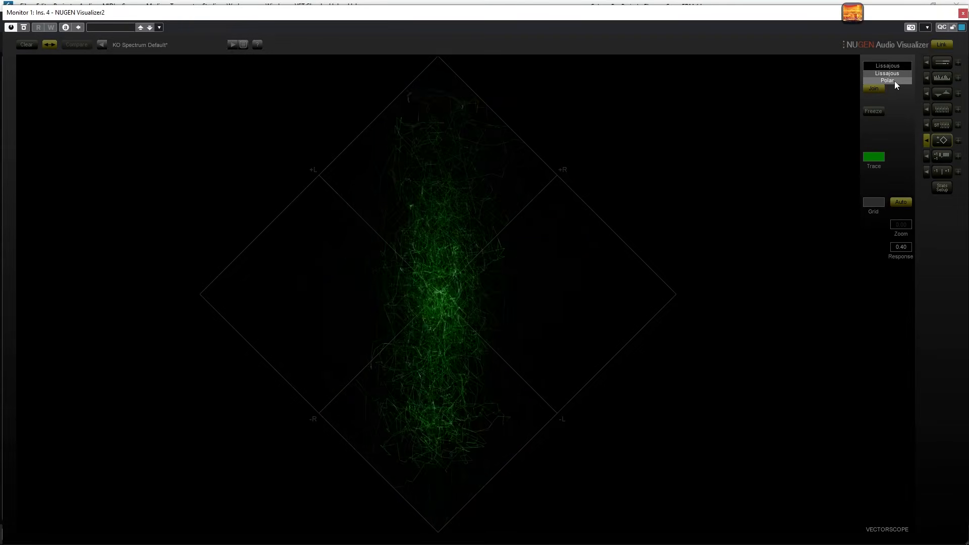
left_click(894, 81)
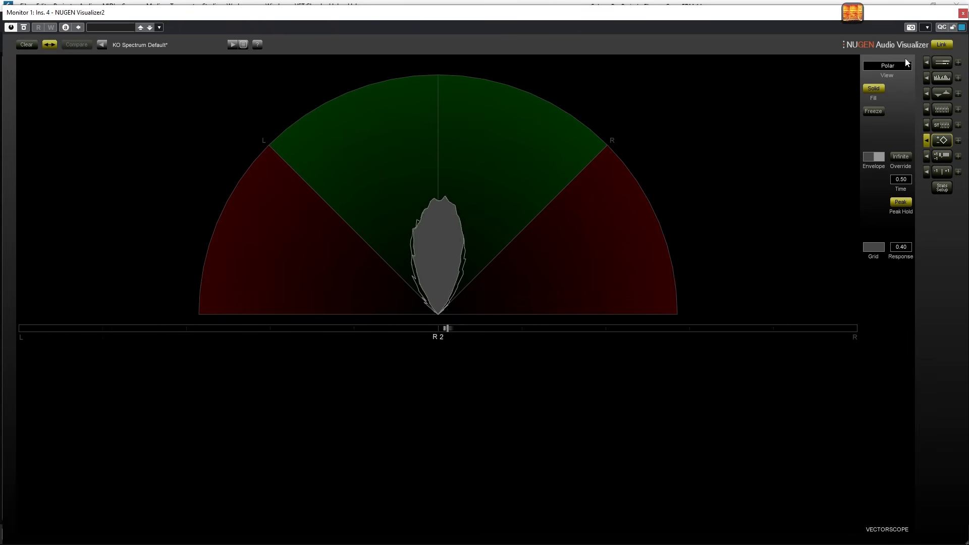
left_click(905, 65)
left_click(904, 72)
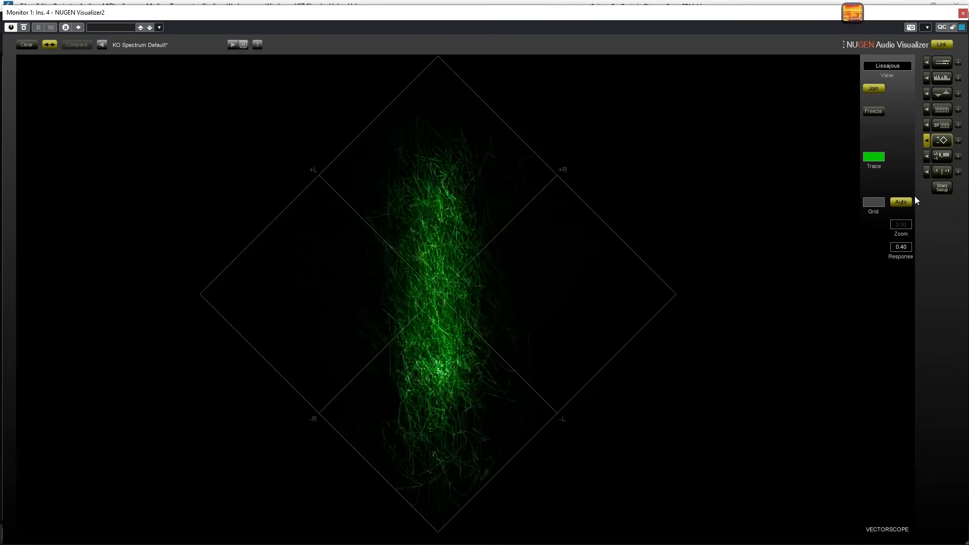
left_click(943, 142)
left_click(942, 142)
- Move the Visualizer2 window aside and insert MSED in the empty third Monitors insert slot
left_click_drag(910, 13, 726, 95)
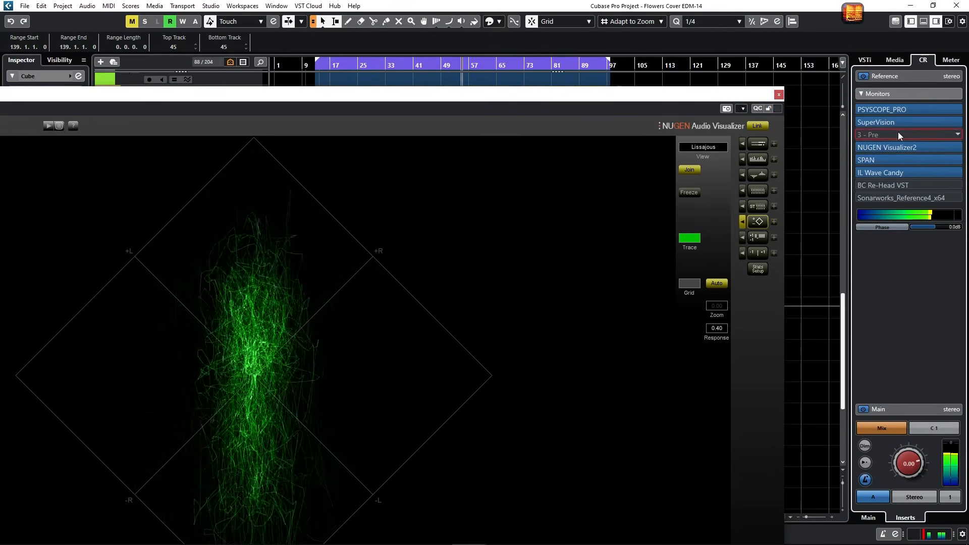
left_click(898, 132)
type("msed")
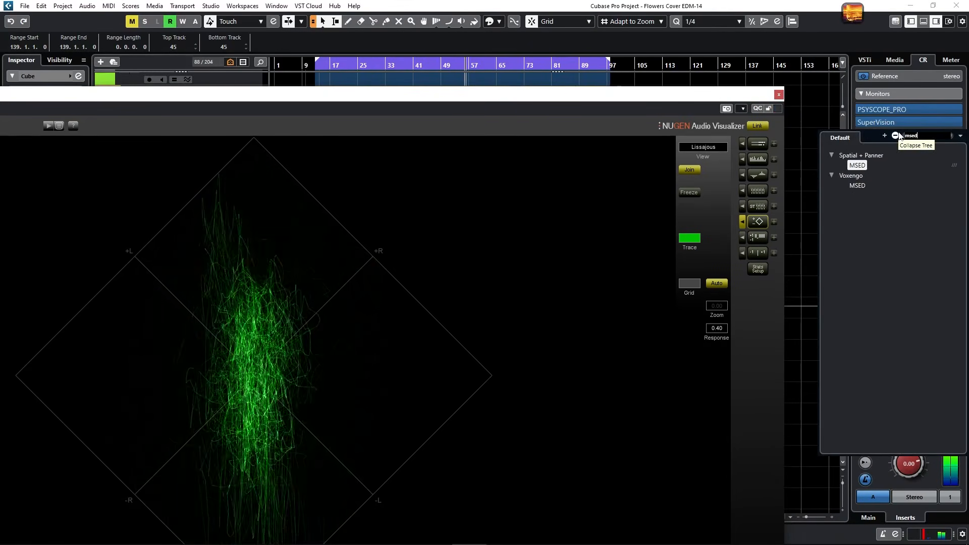
left_click(860, 165)
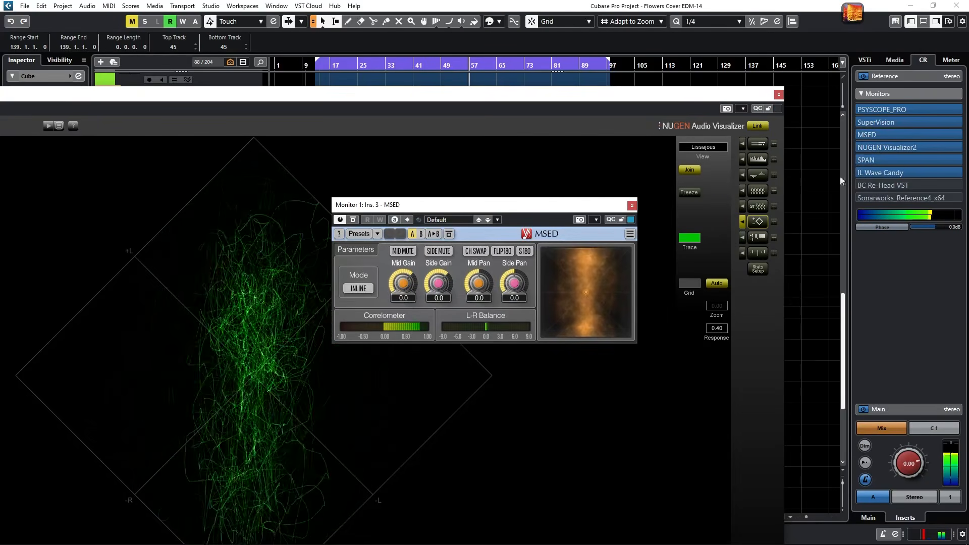
- Mute the side signal in MSED to compare the vectorscope in mono, unmute it and close MSED
left_click(444, 252)
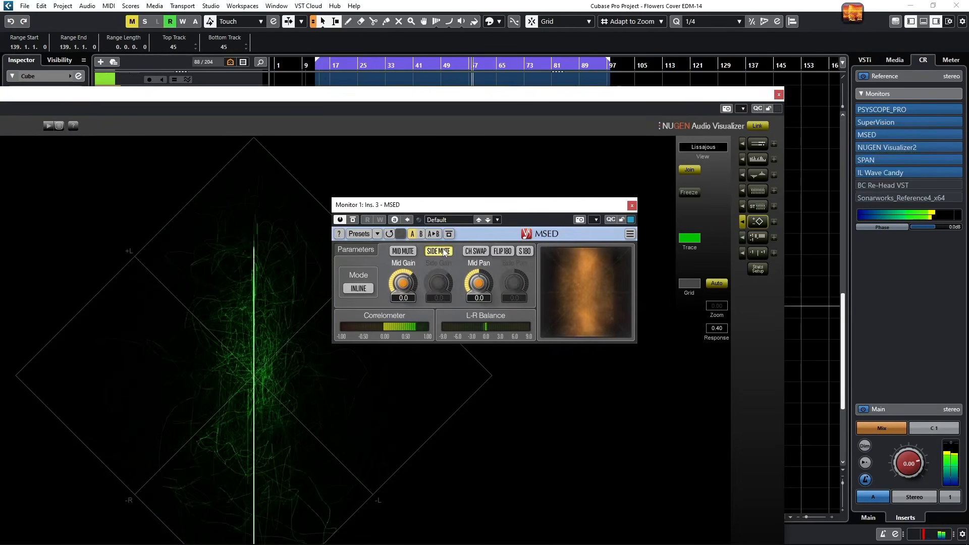
left_click(443, 252)
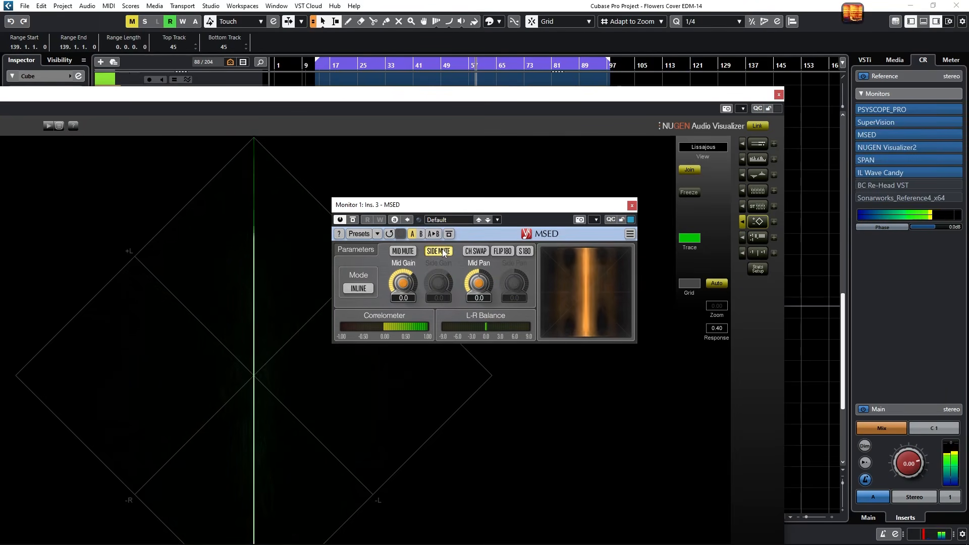
left_click(444, 253)
left_click(631, 205)
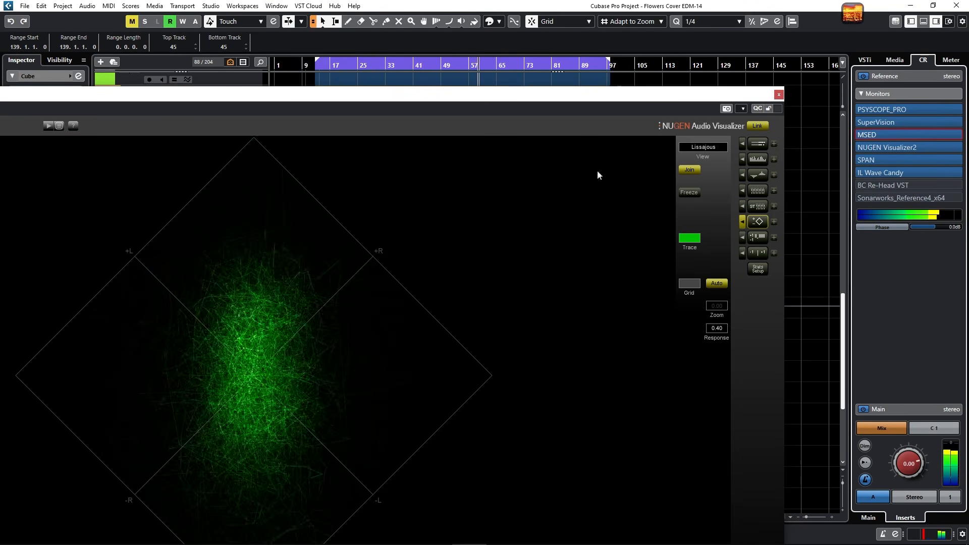
- Enlarge the Visualizer2 window, view the correlation-by-frequency display alone and replace it with the correlation history
double_click(562, 96)
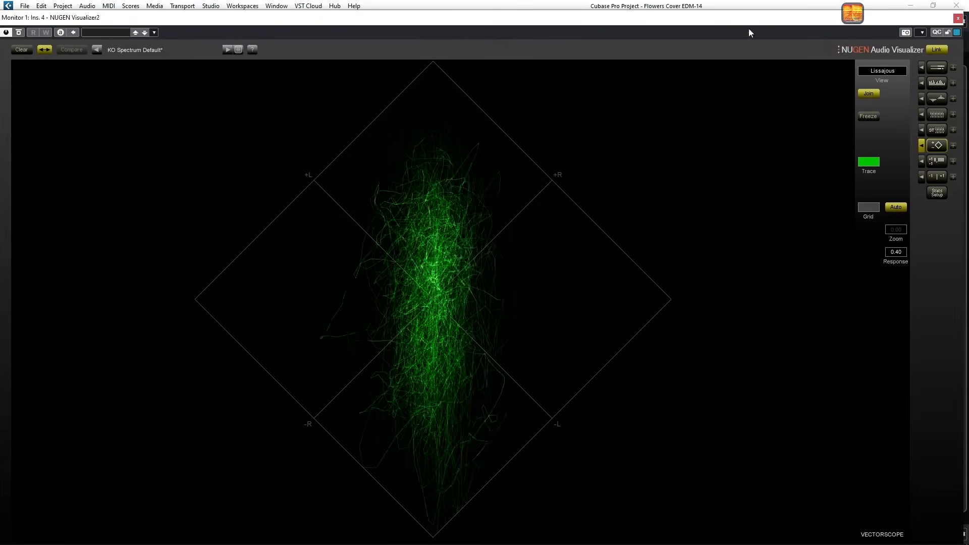
left_click(935, 163)
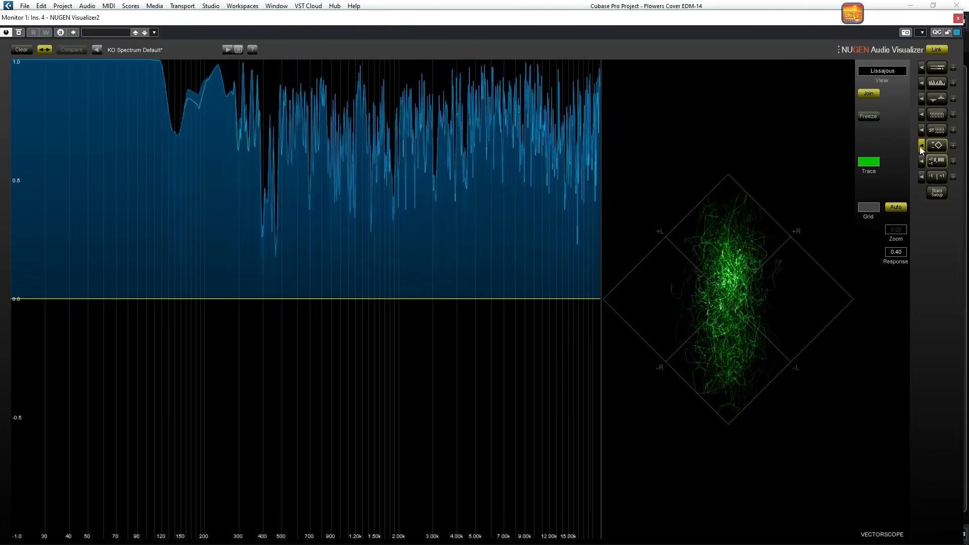
left_click(924, 160)
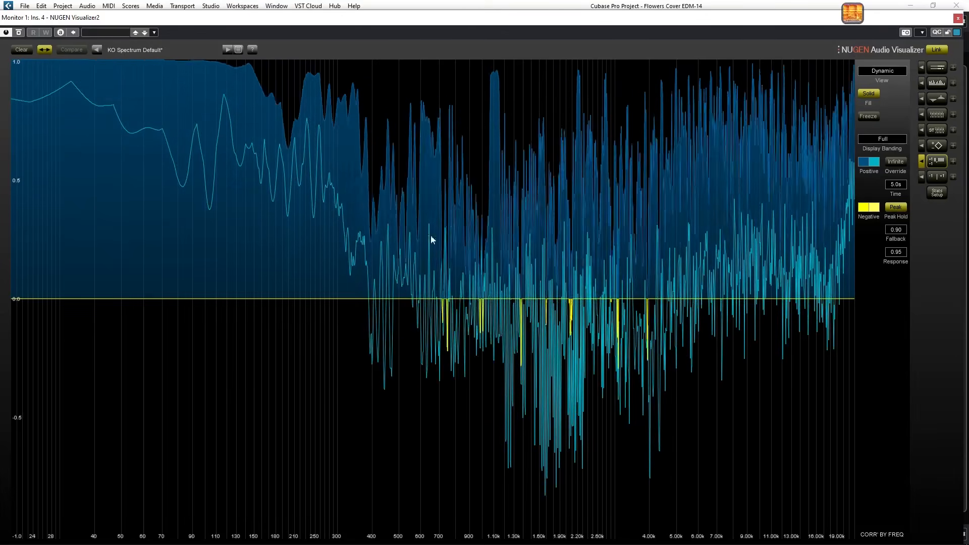
left_click(937, 163)
left_click(937, 177)
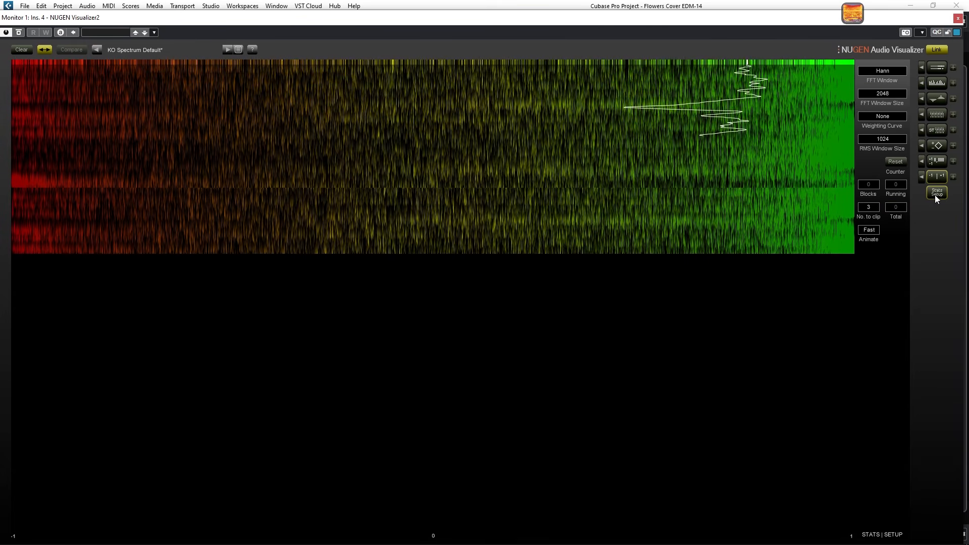
- Open the Stats Setup settings, add the spectrum display and set the weighting curve to 4dB
left_click(937, 195)
left_click(937, 81)
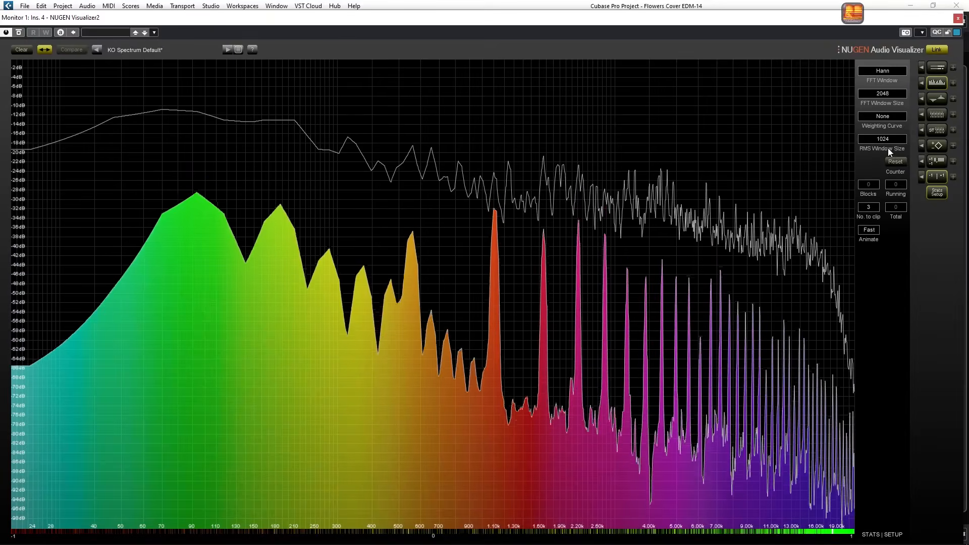
left_click(892, 118)
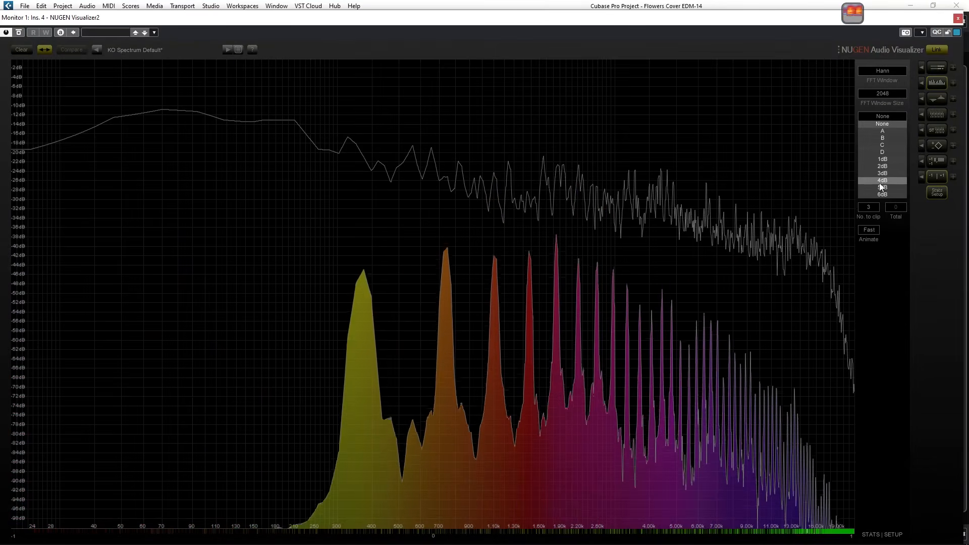
left_click(882, 180)
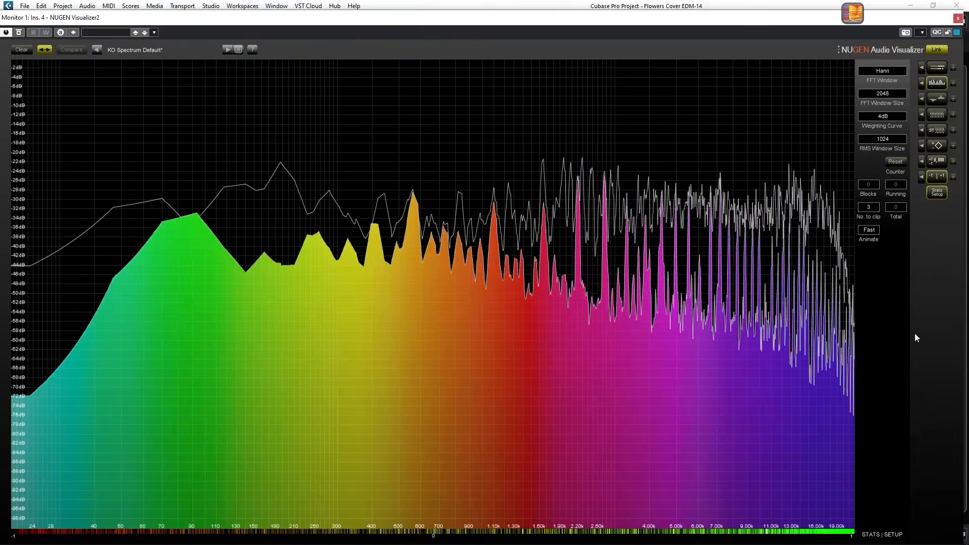
left_click(886, 119)
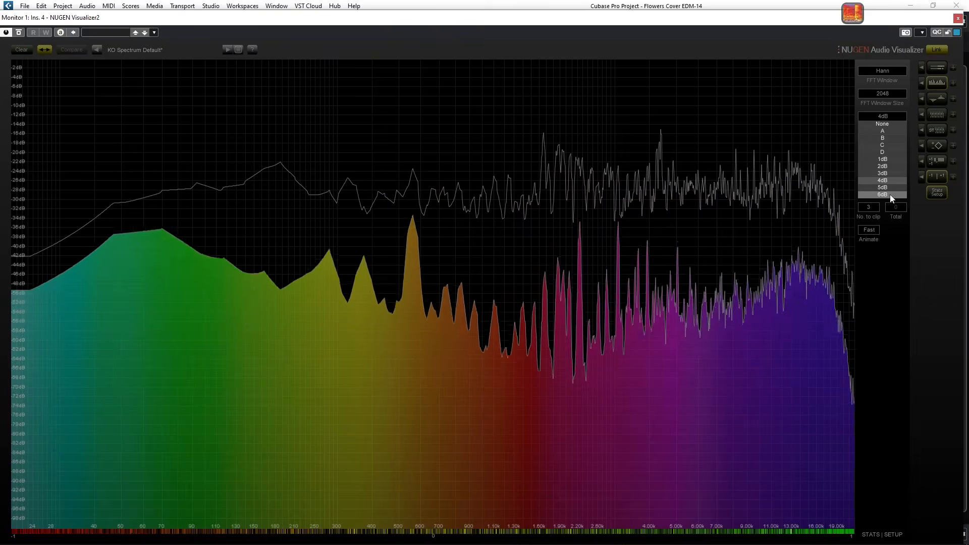
left_click(884, 181)
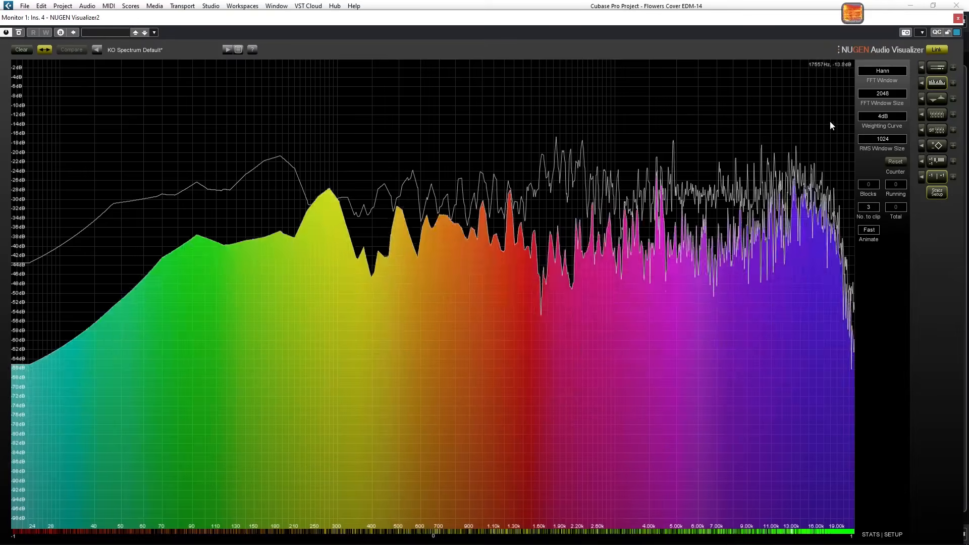
- Check the FFT window size options and compare the spectrum with the weighting curve at None before restoring 4dB
left_click(883, 94)
left_click(882, 122)
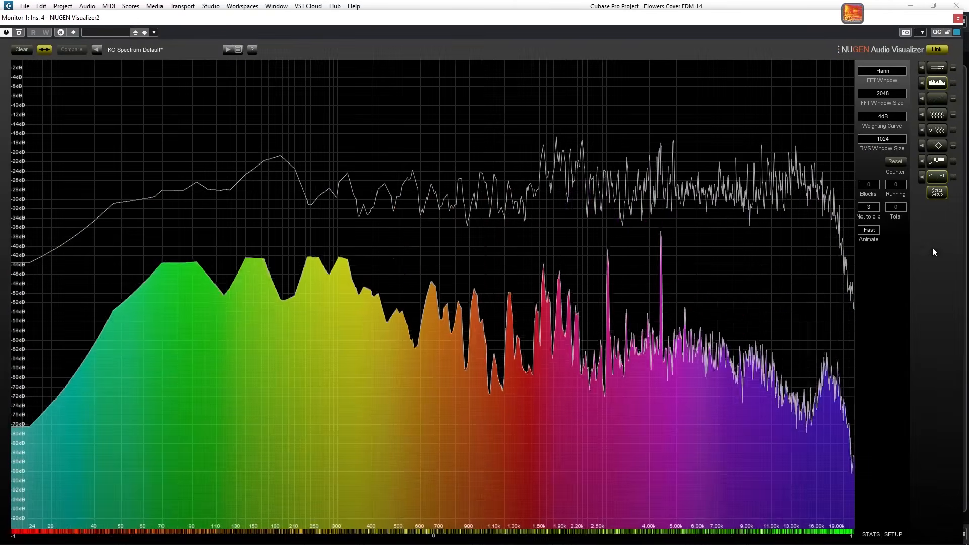
left_click(883, 116)
left_click(883, 125)
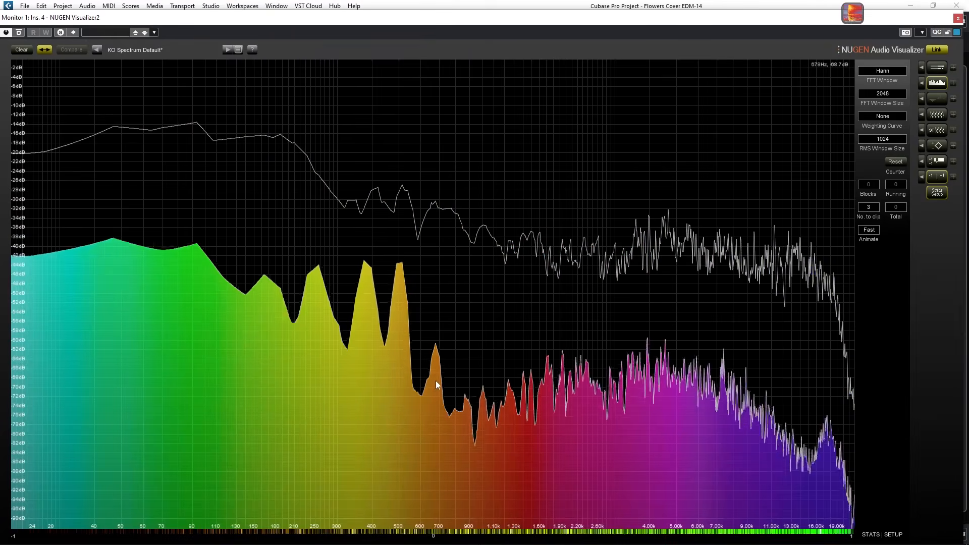
left_click(895, 117)
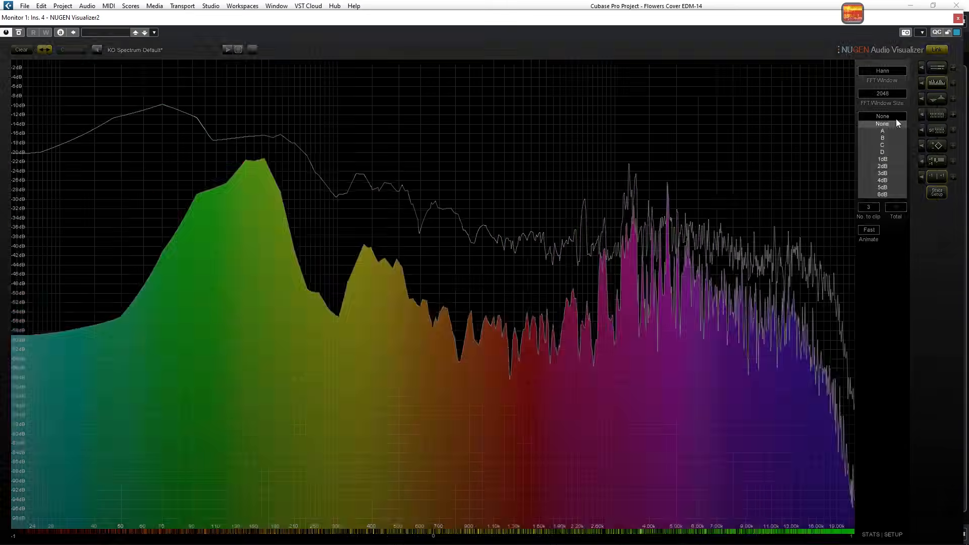
left_click(882, 181)
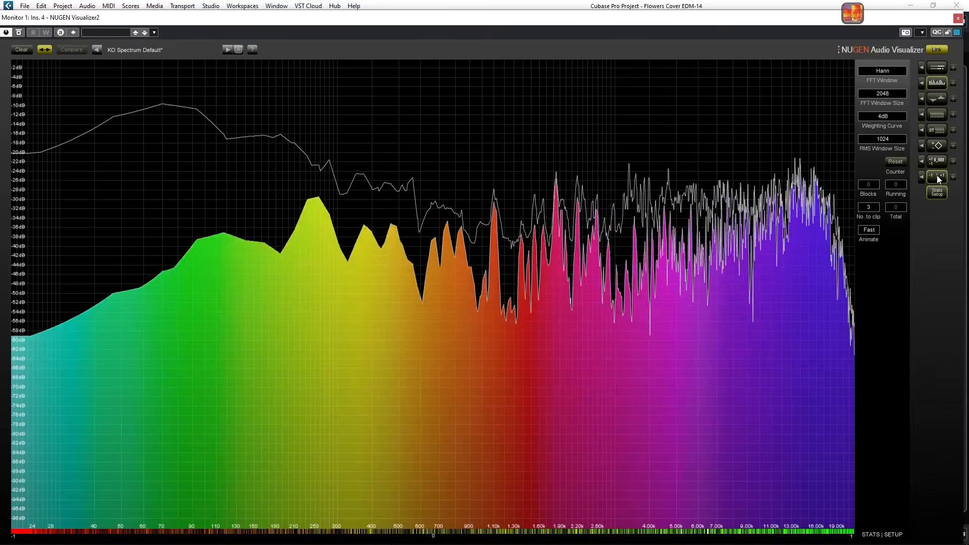
- Replace the correlation history with the level meter and set its fallback to 0.94 after trying 1.00 and 0.00
left_click(937, 178)
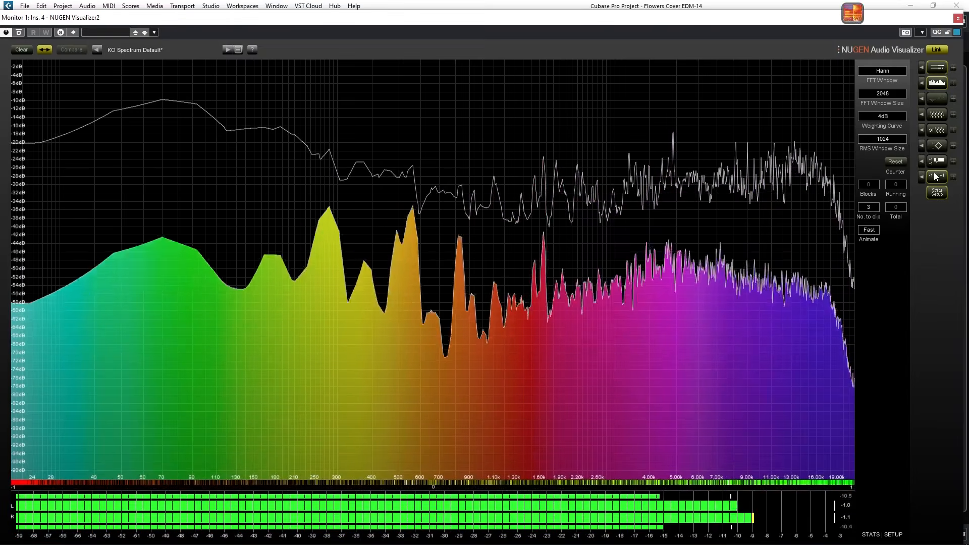
left_click(922, 67)
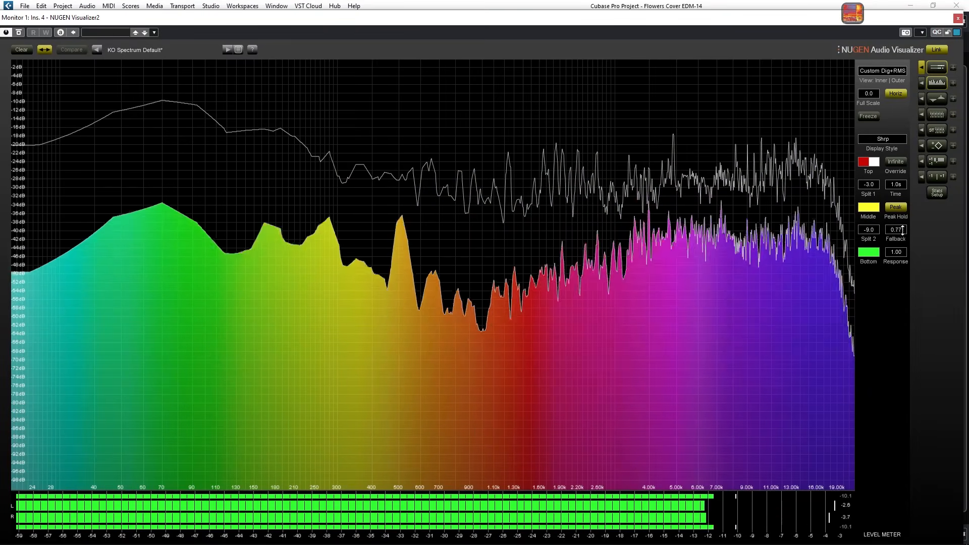
mouse_move(904, 210)
left_mouse_down()
mouse_move(903, 199)
mouse_move(900, 211)
left_mouse_up()
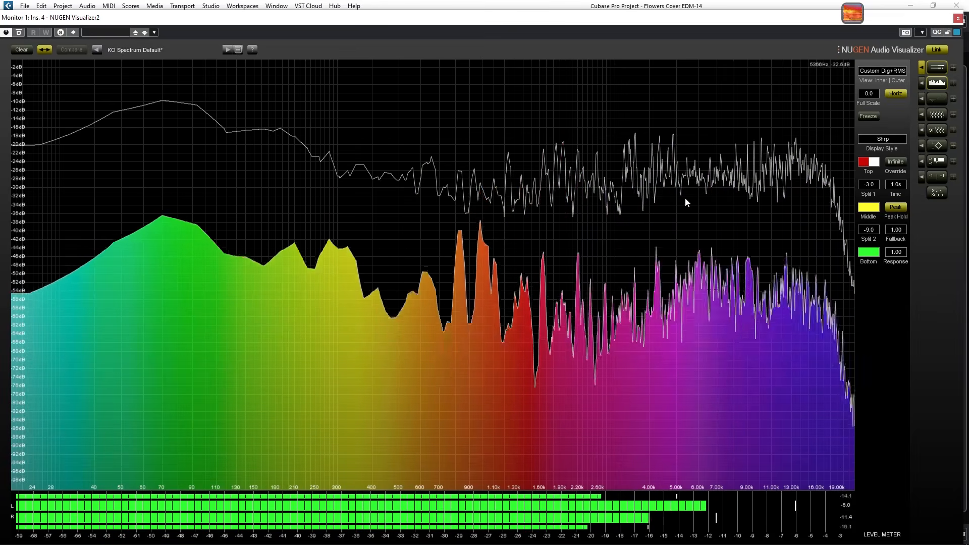
left_click_drag(892, 250, 898, 273)
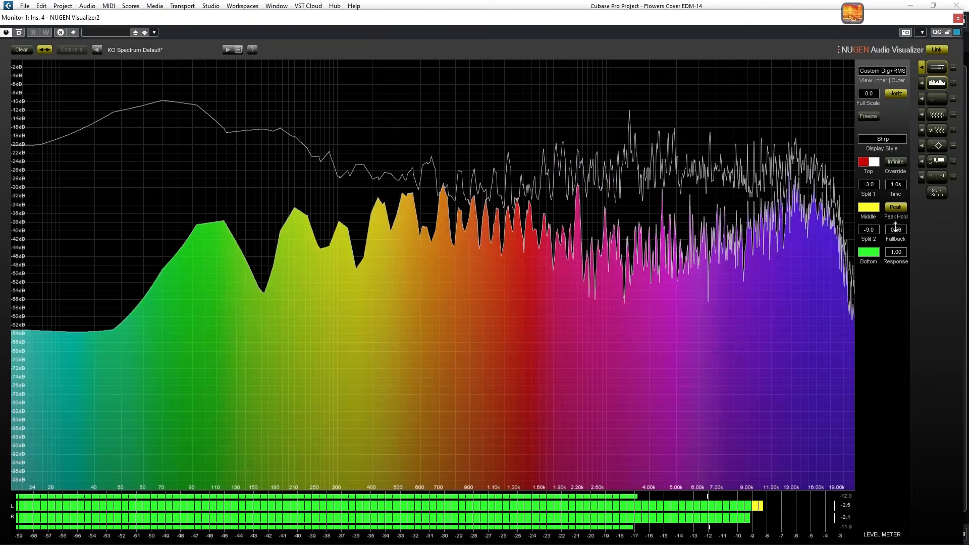
left_click_drag(895, 230, 902, 234)
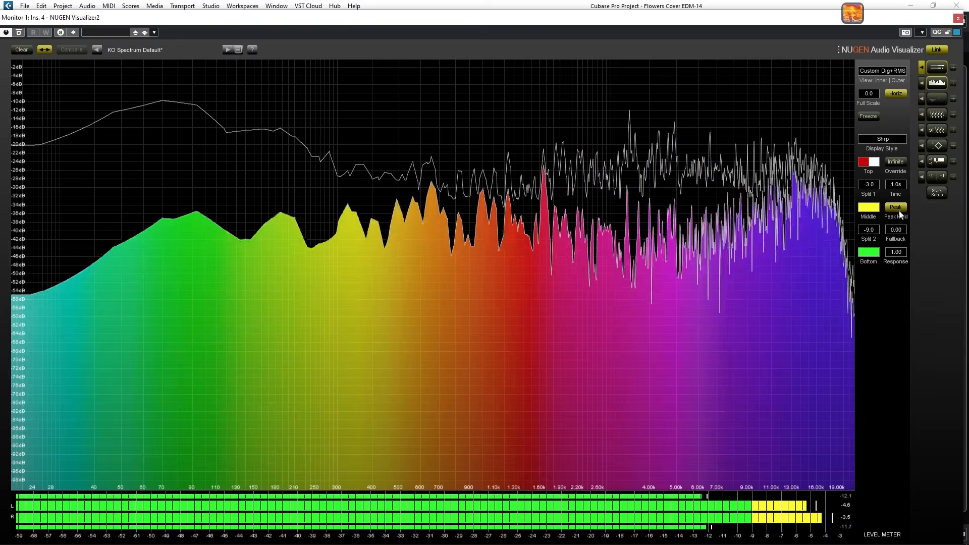
left_click_drag(898, 198, 914, 90)
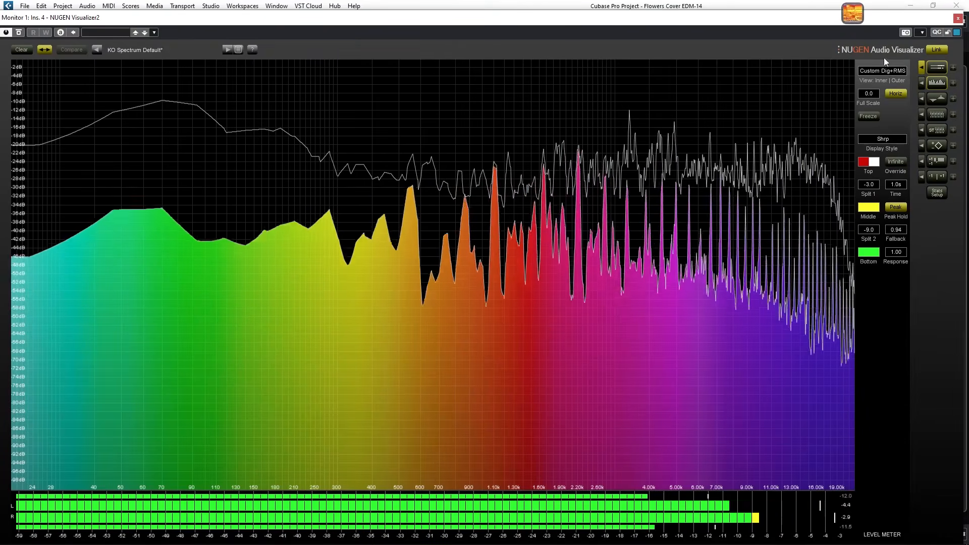
- Try the RMS, K-12/RMS, K-14/RMS and Custom Dig level meter views and finish on Custom Dig+RMS
left_click(900, 72)
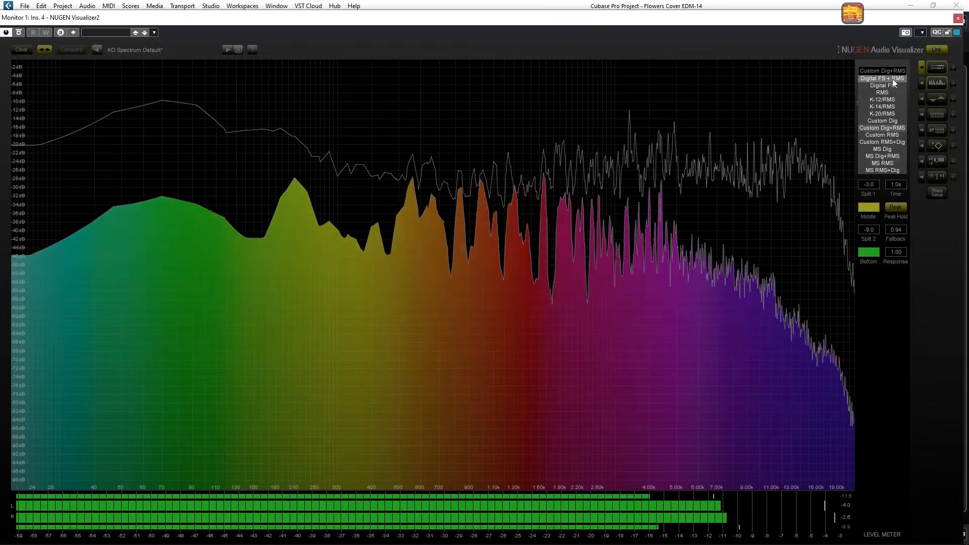
left_click(893, 92)
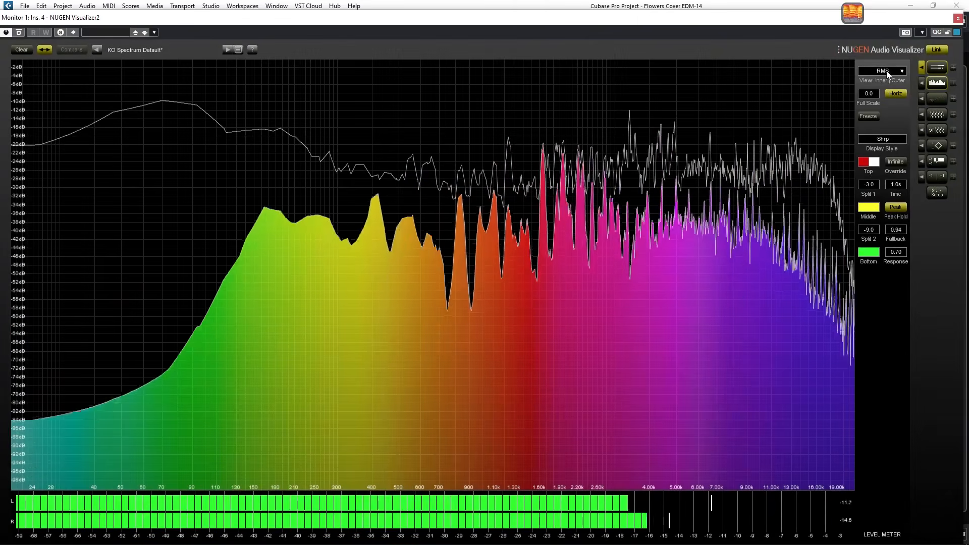
left_click(886, 71)
left_click(883, 99)
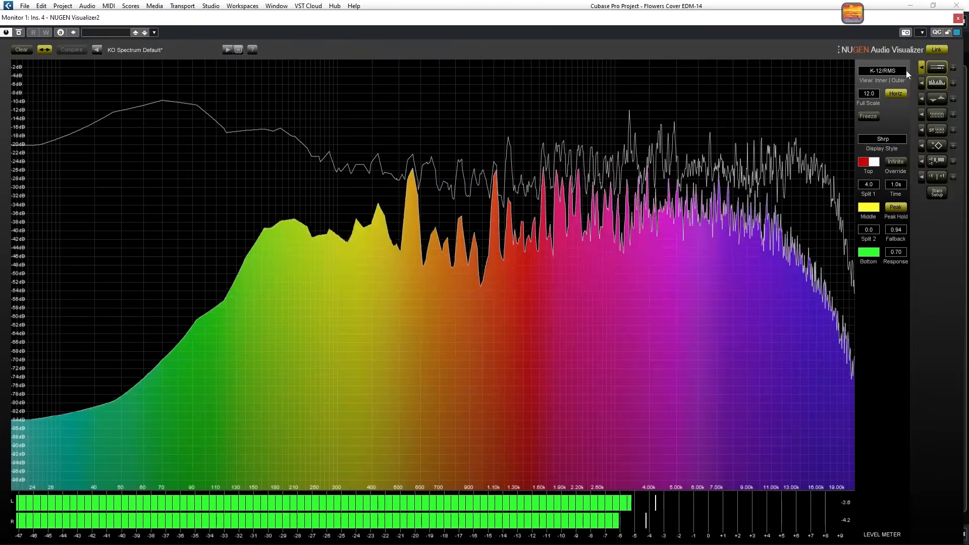
left_click(894, 72)
left_click(883, 107)
left_click(891, 74)
left_click(889, 121)
left_click(887, 73)
left_click(890, 128)
left_click(889, 71)
left_click(914, 207)
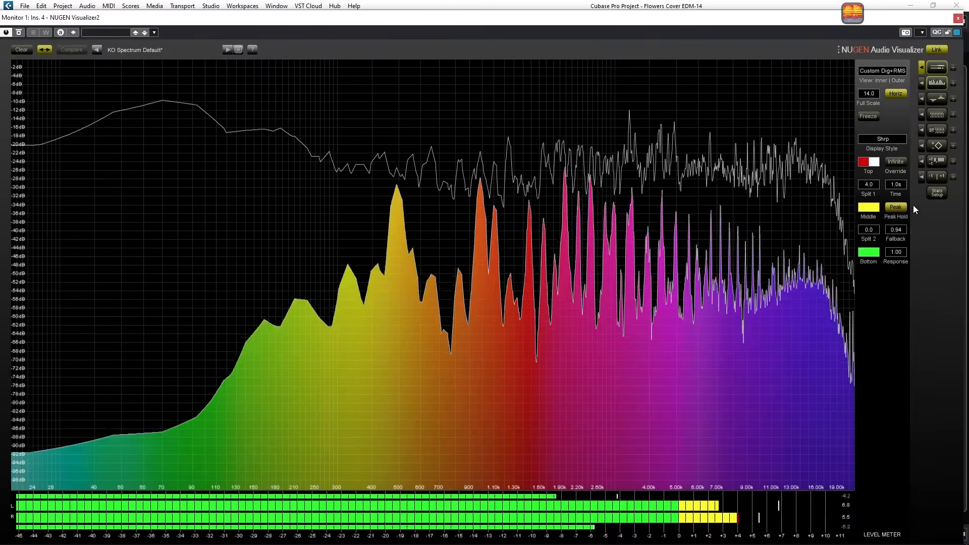
- Set the level meter's full scale to 31.2 and change its top segment colour to orange
left_click_drag(869, 93, 874, 54)
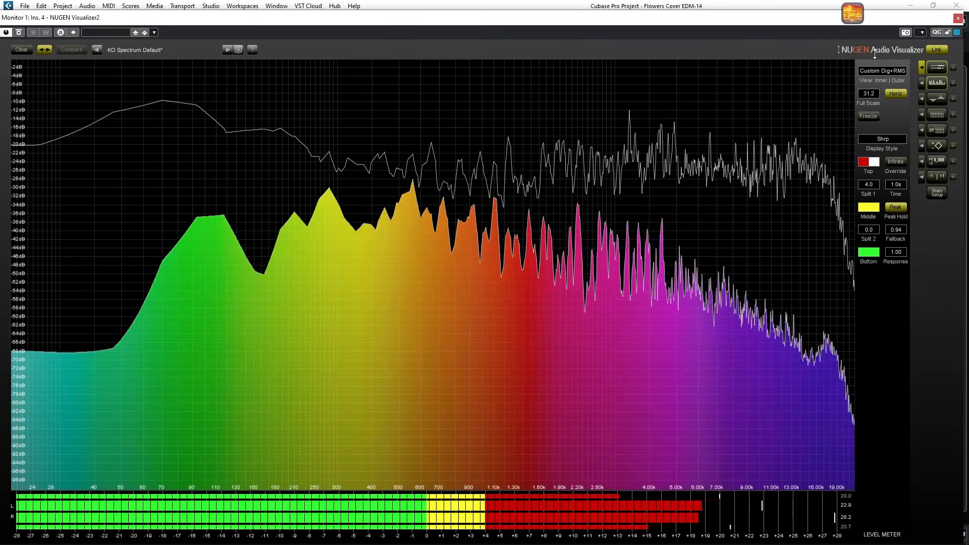
left_click(865, 165)
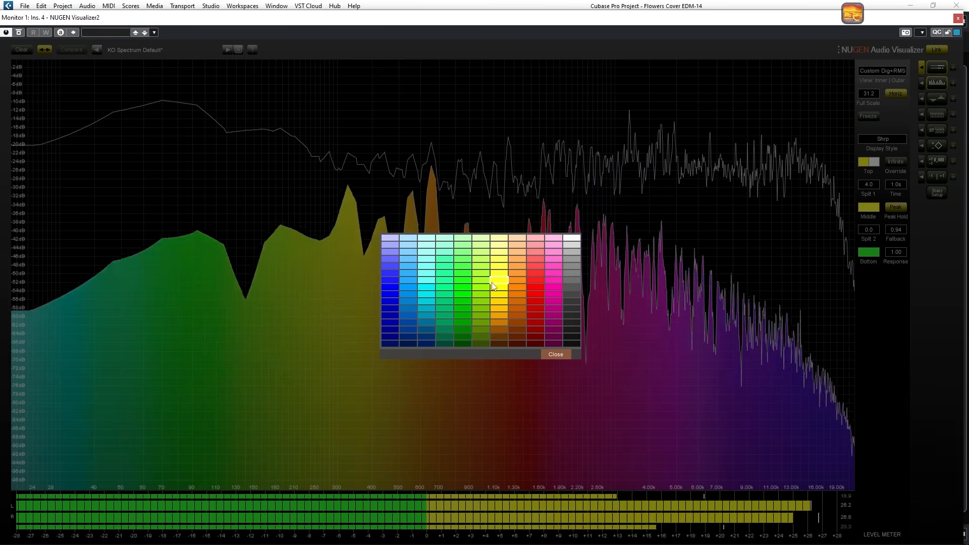
left_click(465, 280)
left_click(497, 287)
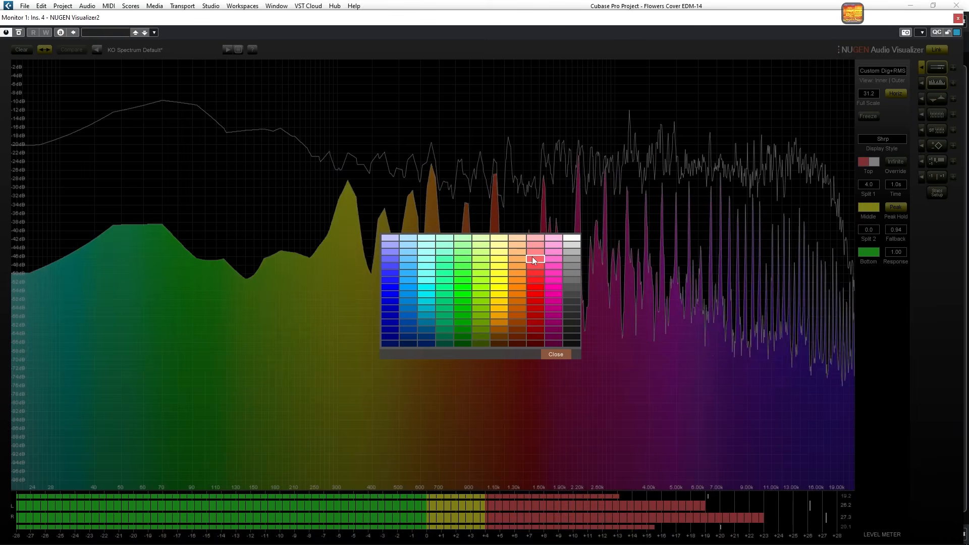
left_click(514, 272)
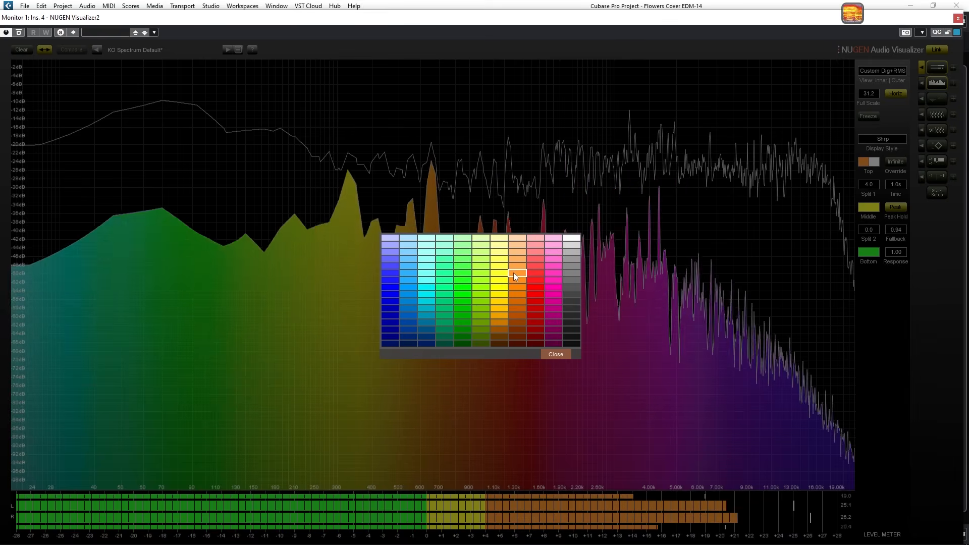
left_click(557, 355)
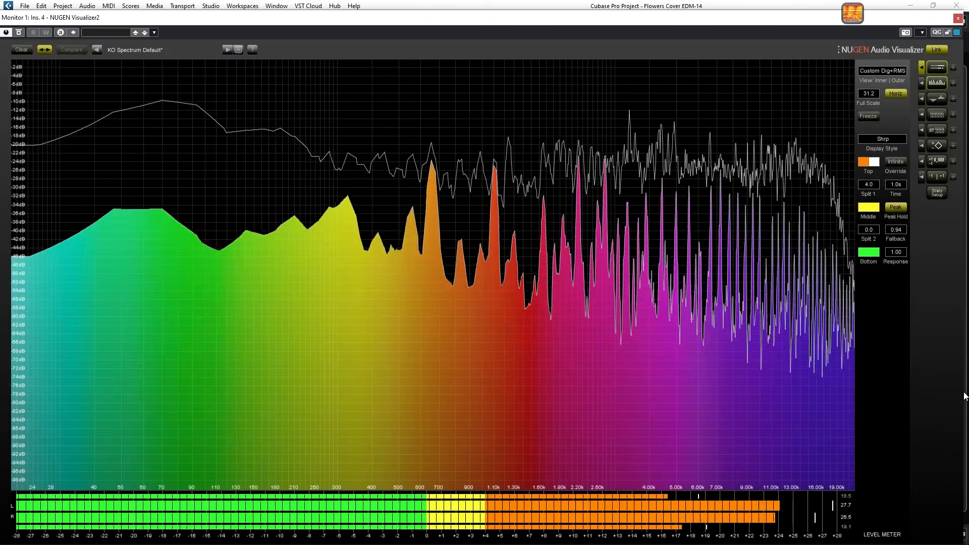
- Try the Digital FS level meter view and finish on Digital FS + RMS
left_click(898, 71)
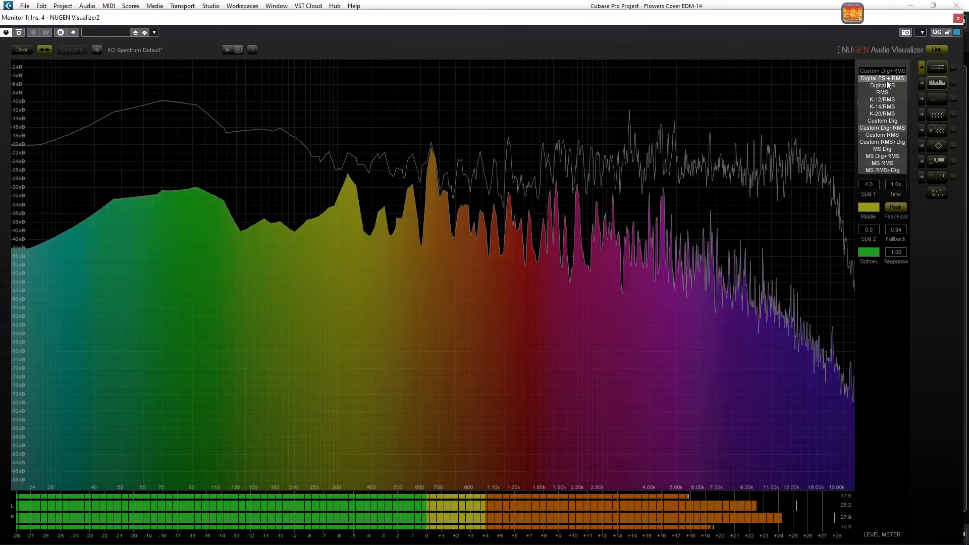
left_click(890, 84)
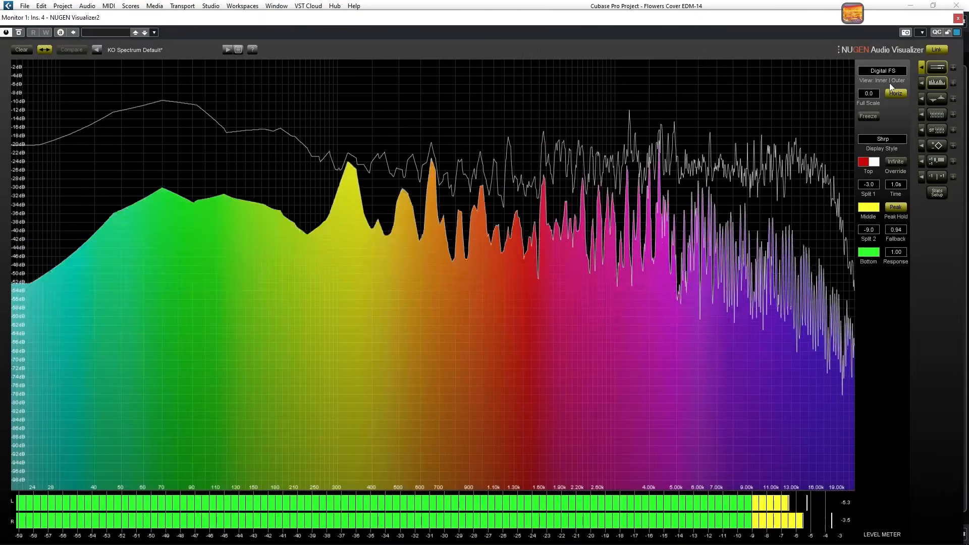
left_click(884, 74)
left_click(891, 78)
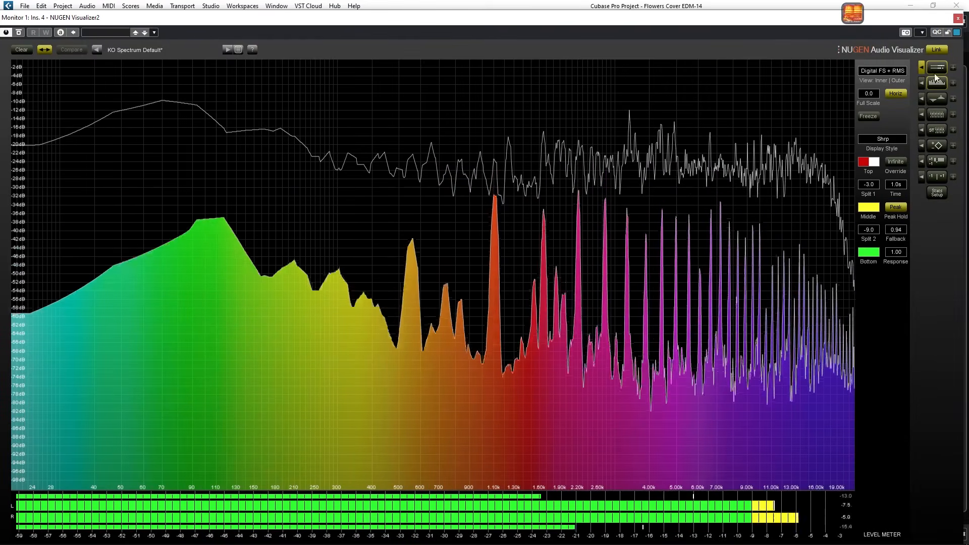
- Remove the level meter from the display and show the settings of the spectrum
left_click(939, 100)
left_click(937, 83)
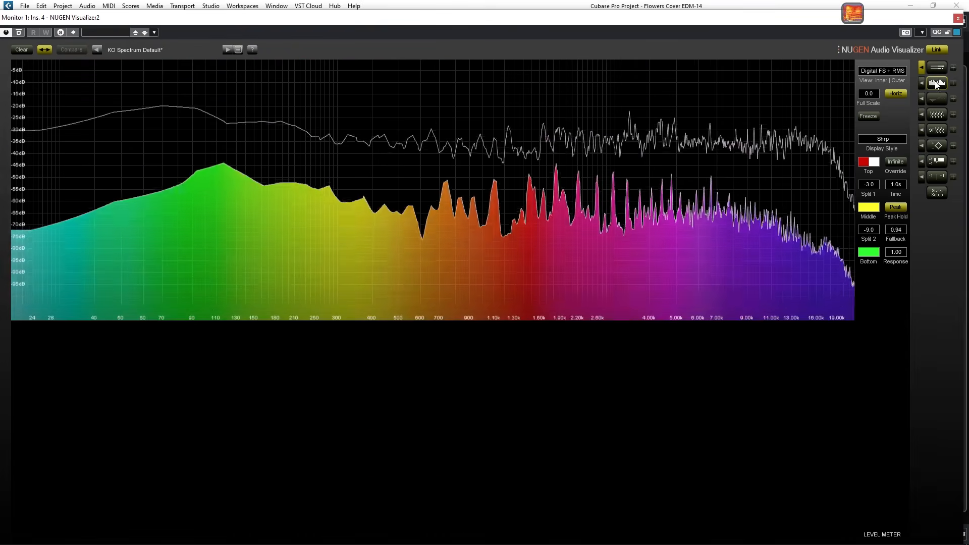
left_click(922, 82)
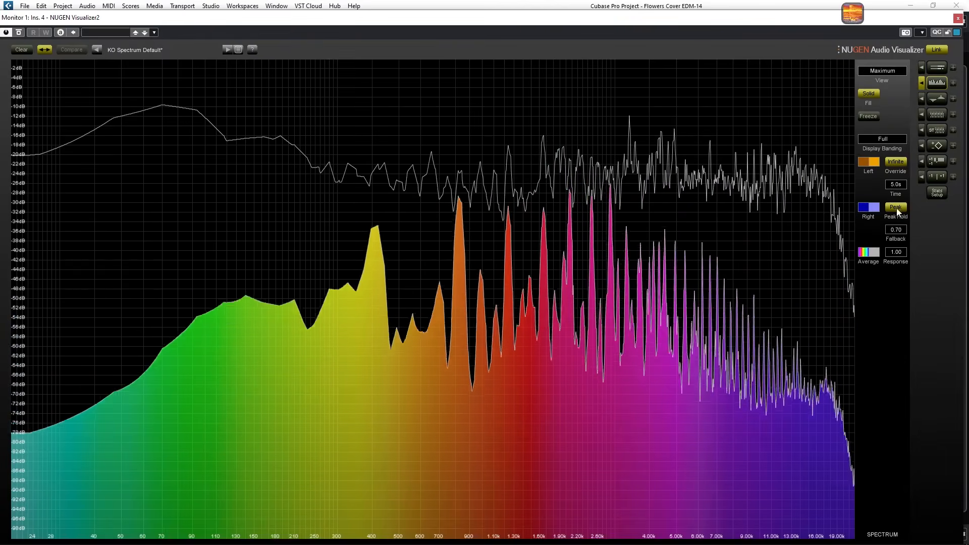
- Set the spectrum's peak hold time to 9.9 s after trying 0.0 s and 10.0 s, and try a fallback of 0.01
left_click_drag(898, 218, 892, 289)
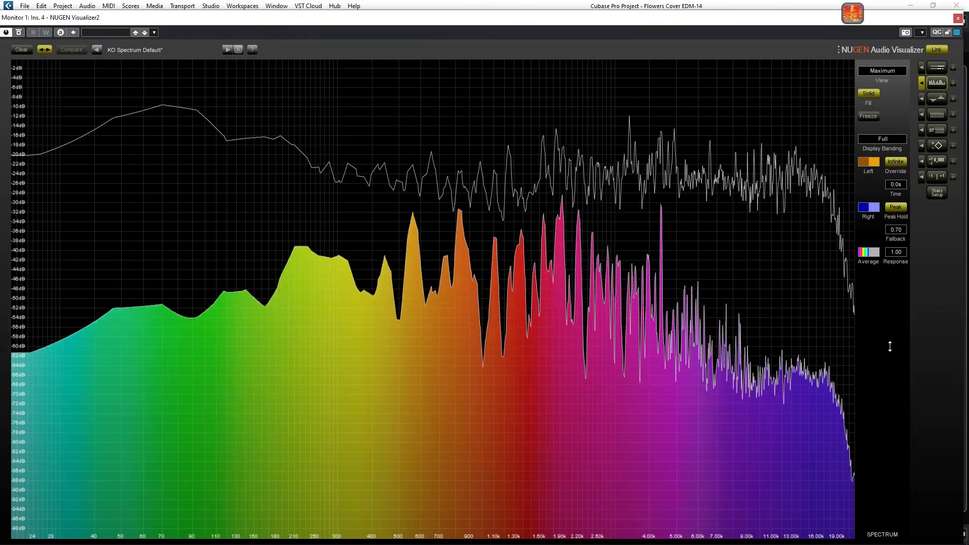
left_click_drag(890, 345, 894, 279)
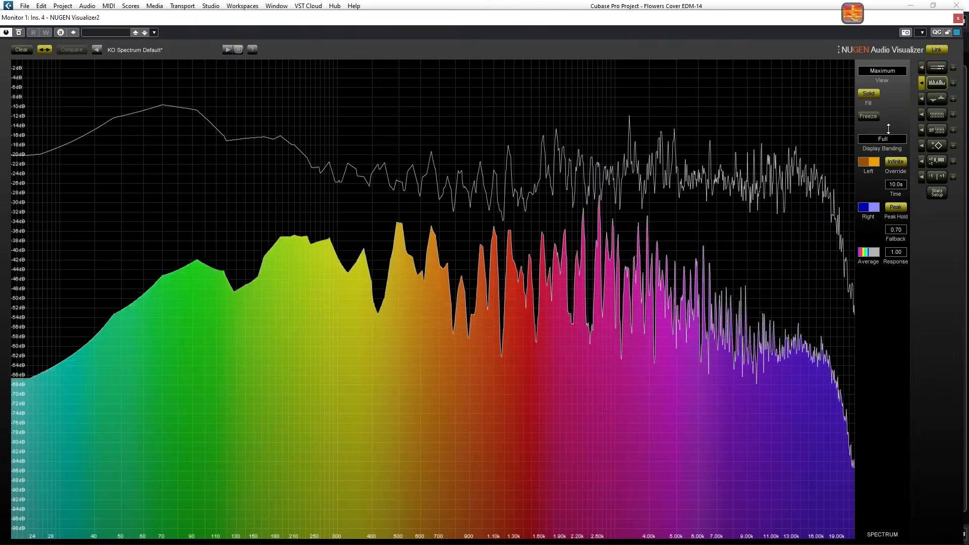
left_click_drag(901, 233, 896, 267)
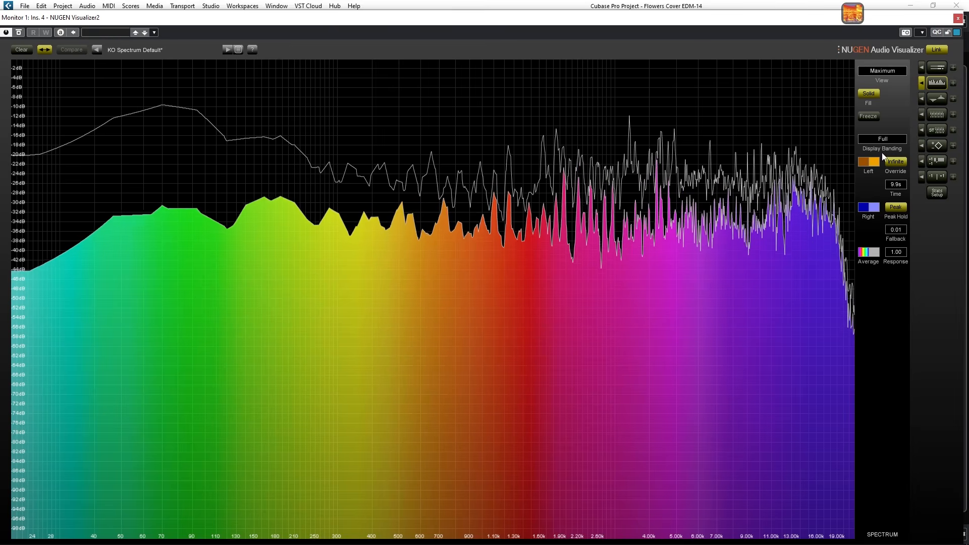
- Compare the spectrum's Octaves, Octave Thirds and Octave Sixths display bandings, ending on Chromatic
left_click(883, 139)
left_click(886, 154)
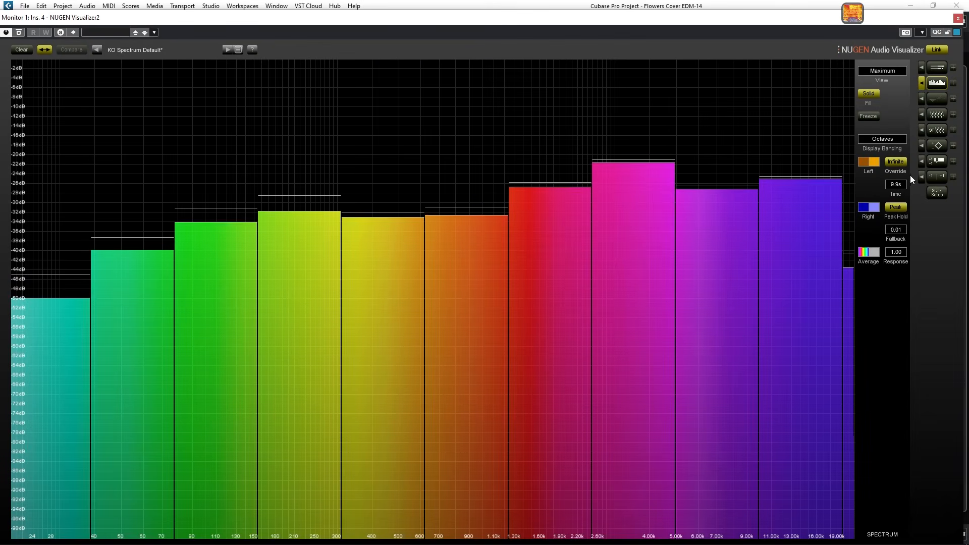
left_click(889, 138)
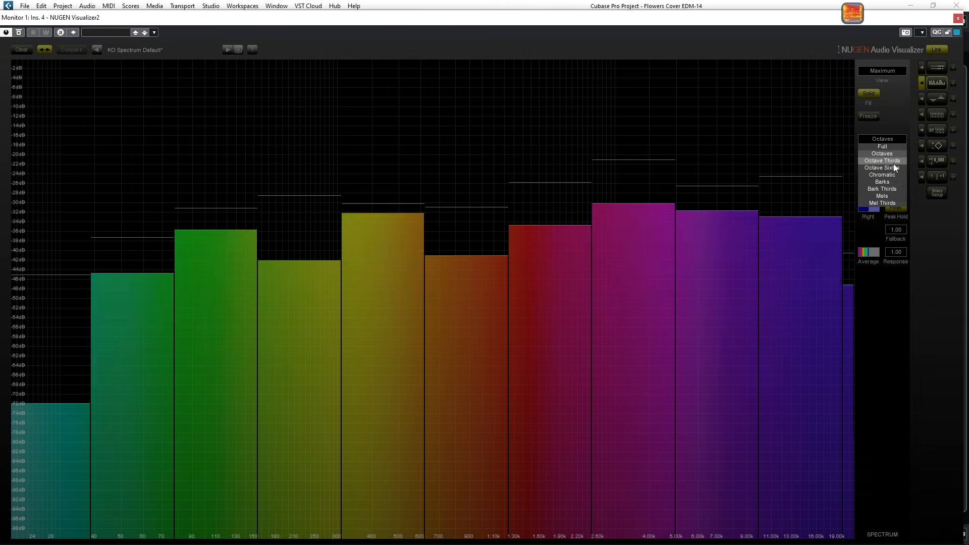
left_click(893, 163)
left_click(887, 140)
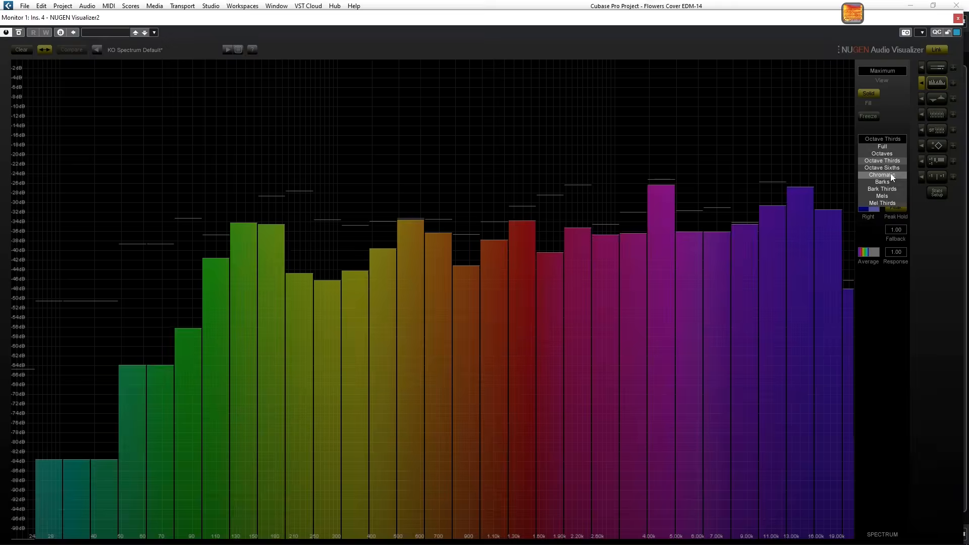
left_click(893, 176)
left_click(883, 141)
left_click(891, 168)
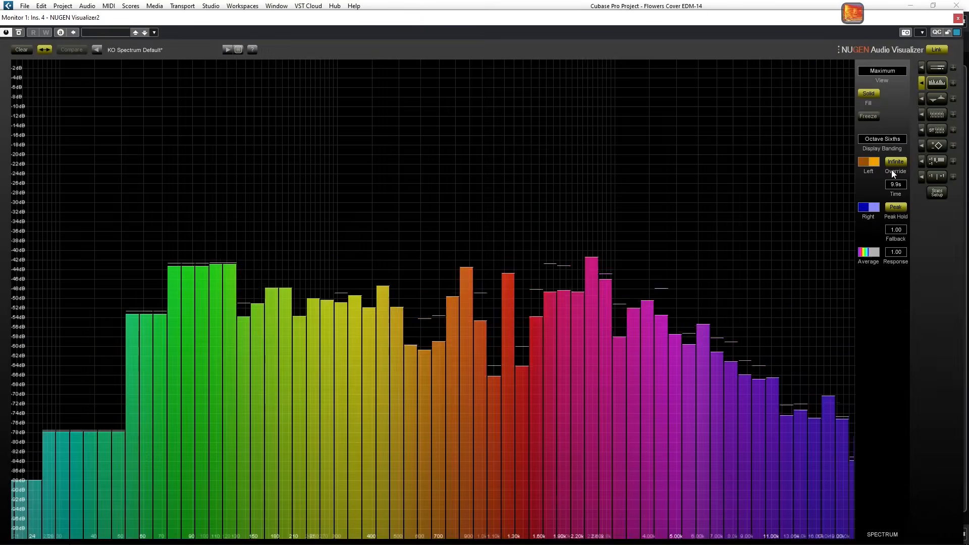
left_click(885, 139)
left_click(890, 175)
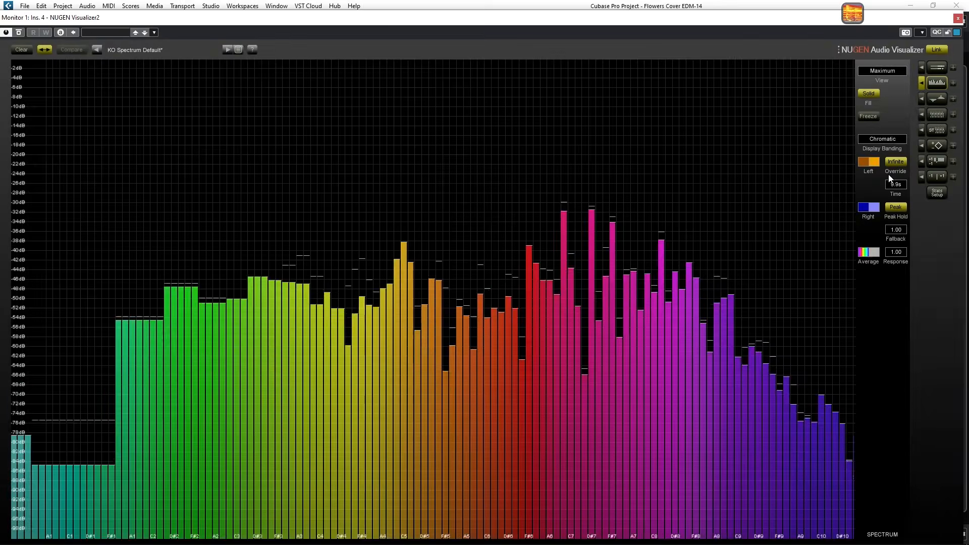
- Try the Barks, Bark Thirds and Mels display bandings with a fallback of 0.66, ending on Mel Thirds
left_click(883, 140)
left_click(892, 183)
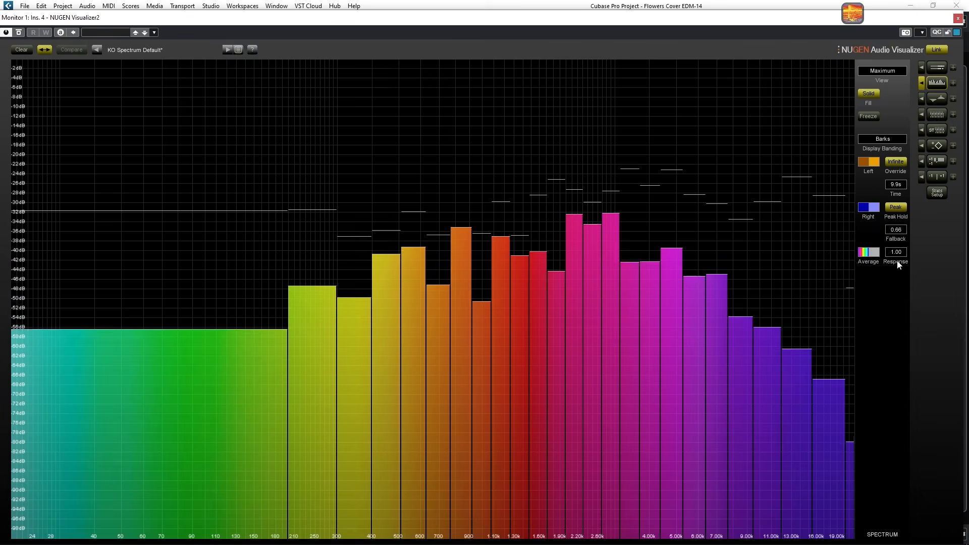
left_click(885, 139)
left_click(890, 190)
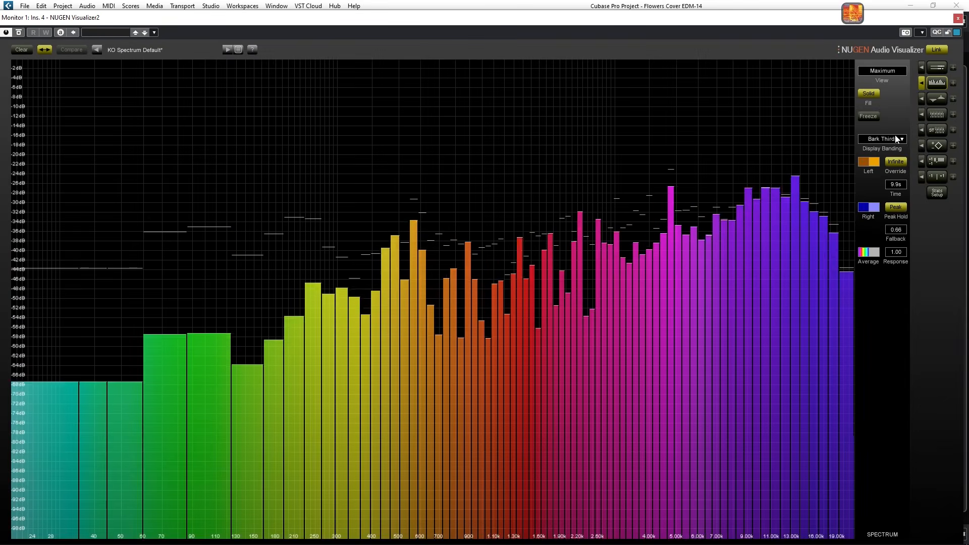
left_click(893, 139)
left_click(892, 195)
left_click(896, 138)
left_click(891, 203)
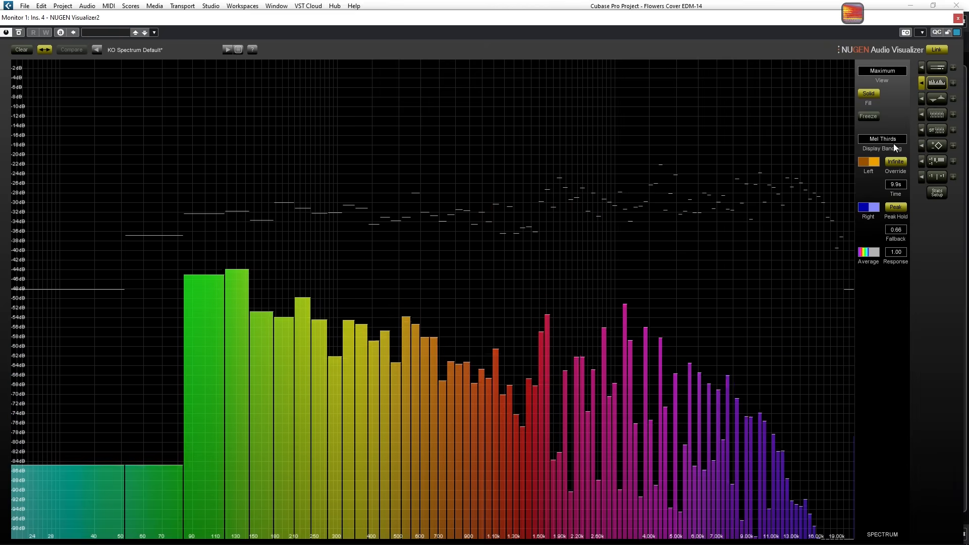
- Change the second colour of the spectrum's left channel to dark magenta and the right channel's to cyan
left_click(870, 160)
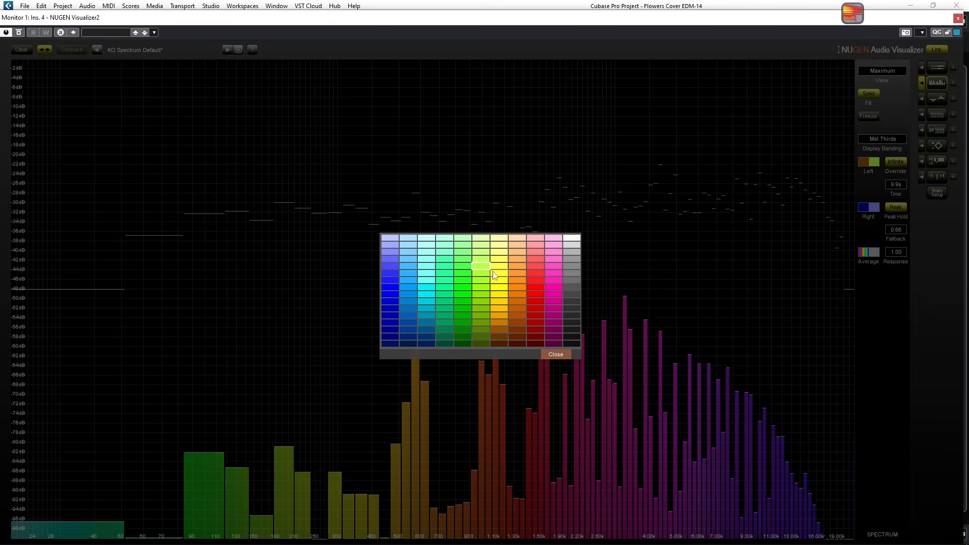
left_click(553, 329)
left_click(561, 352)
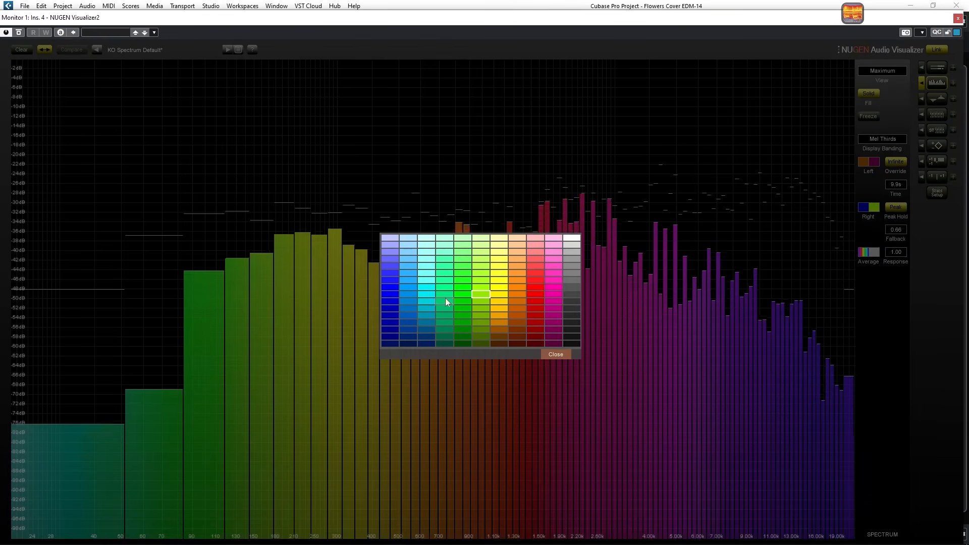
left_click(555, 355)
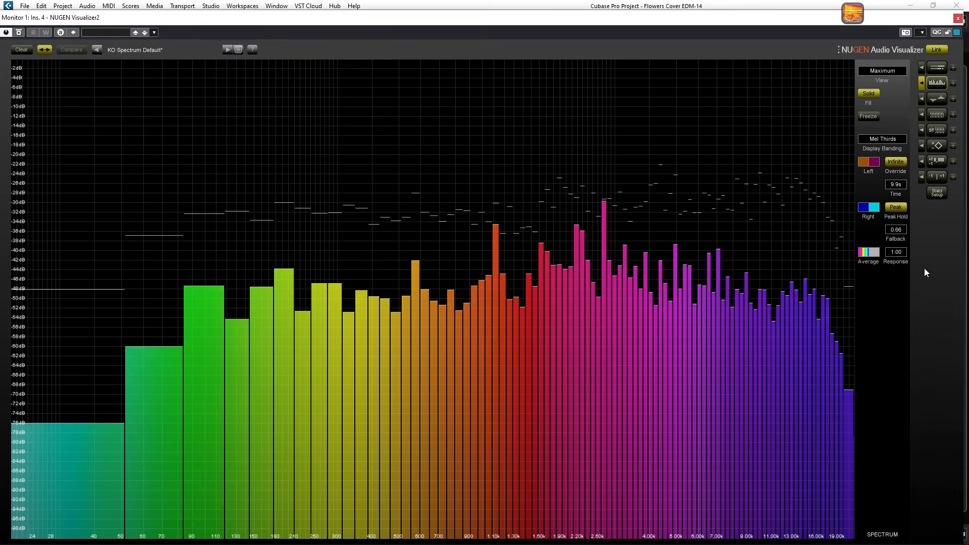
- Set the spectrum's average colour to the stepped horizontal rainbow bands after trying the smooth level-based rainbow gradient
left_click(869, 256)
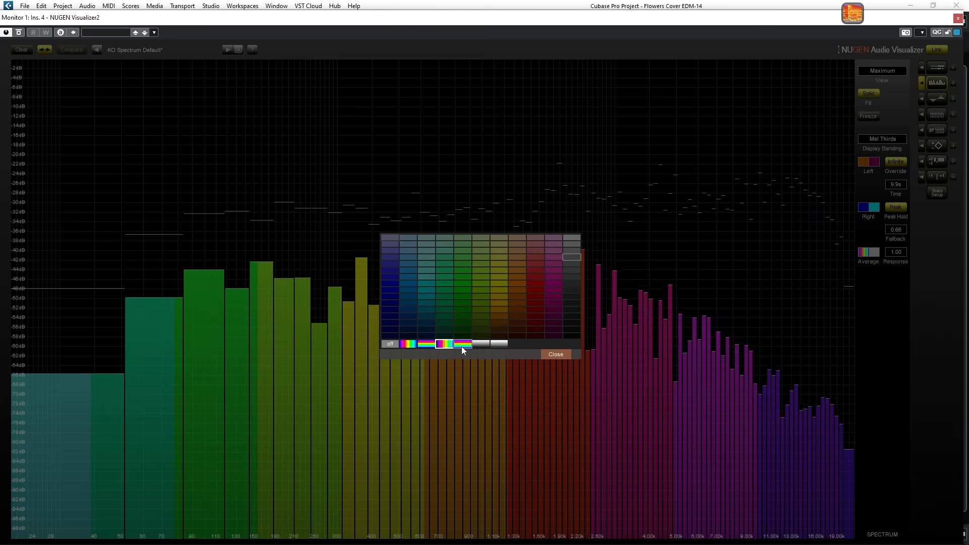
left_click(461, 347)
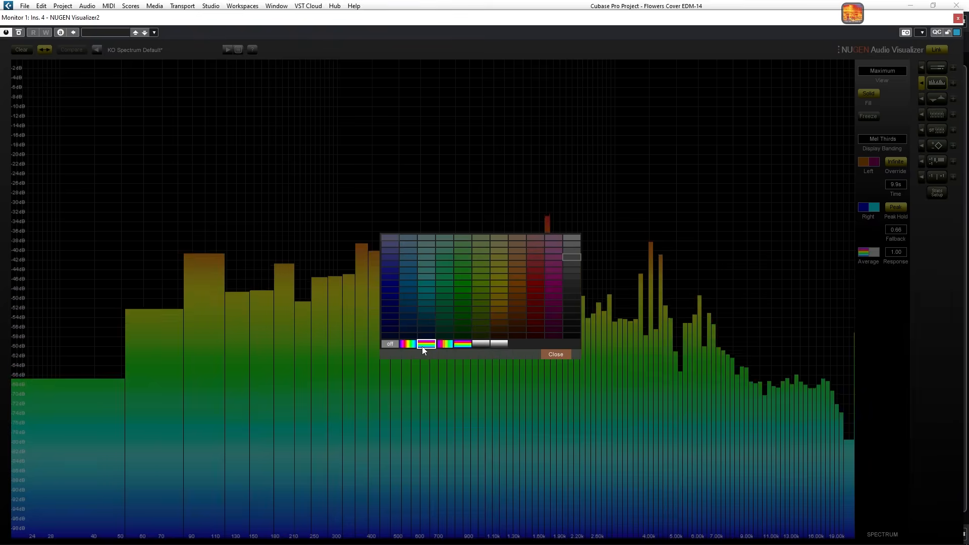
left_click(417, 345)
left_click(463, 346)
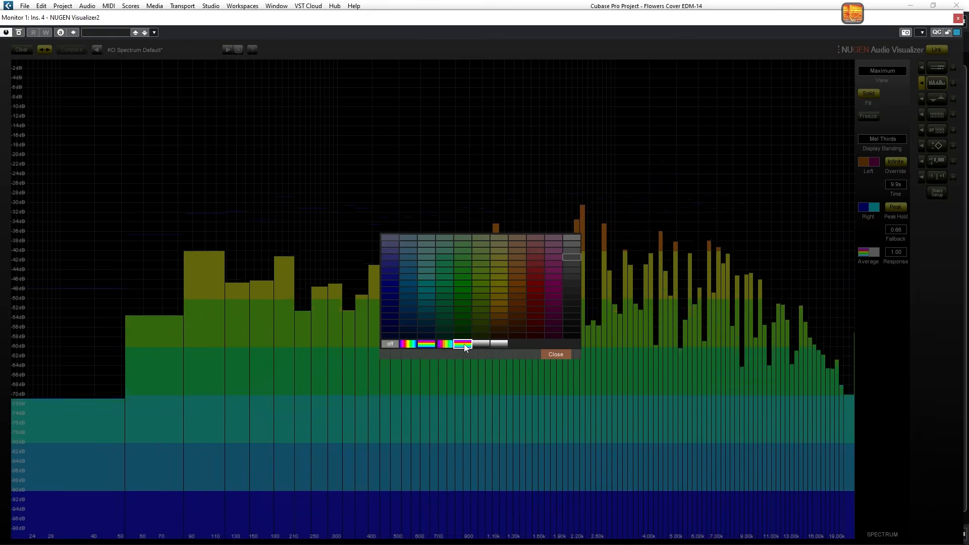
left_click(555, 354)
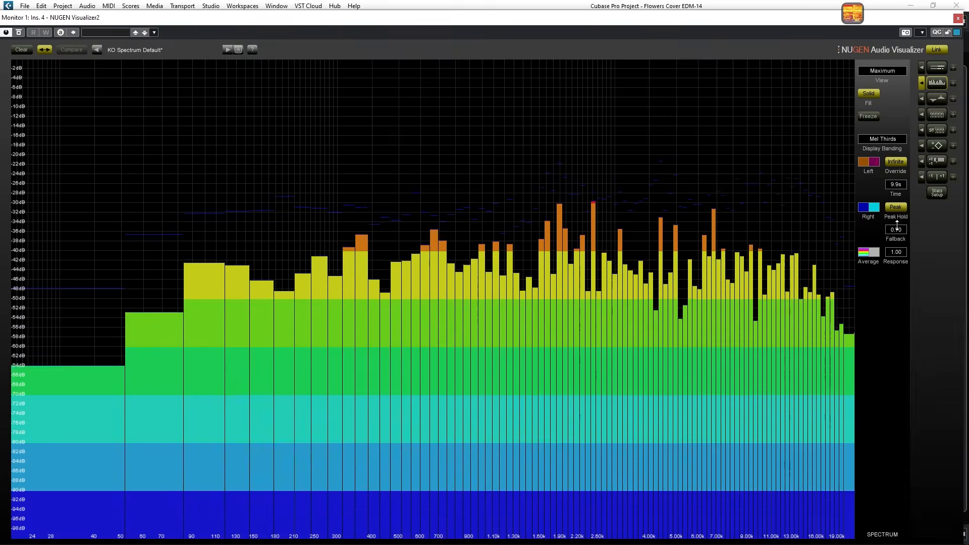
- Set the spectrum's fallback to 0.80 and its display banding to Full
left_click_drag(896, 210, 898, 216)
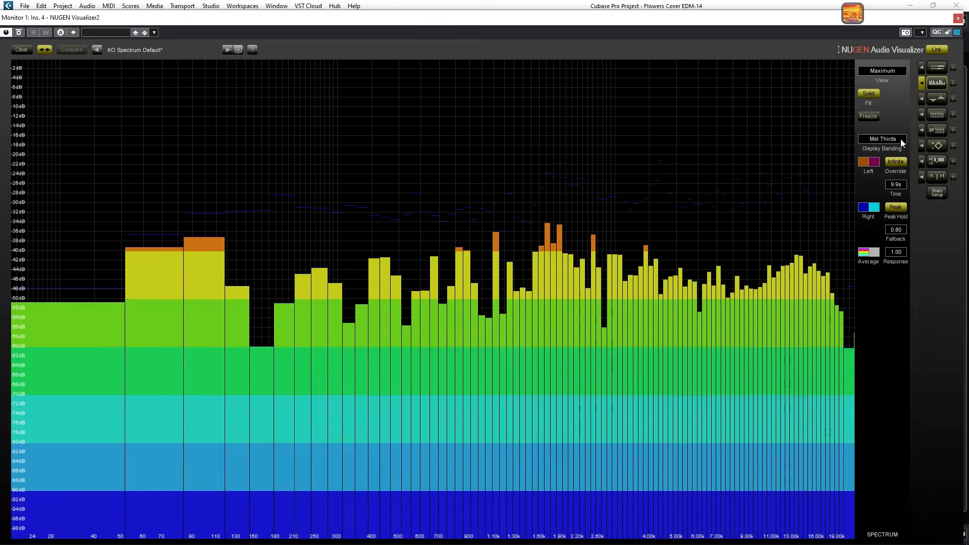
left_click(891, 71)
left_click(891, 140)
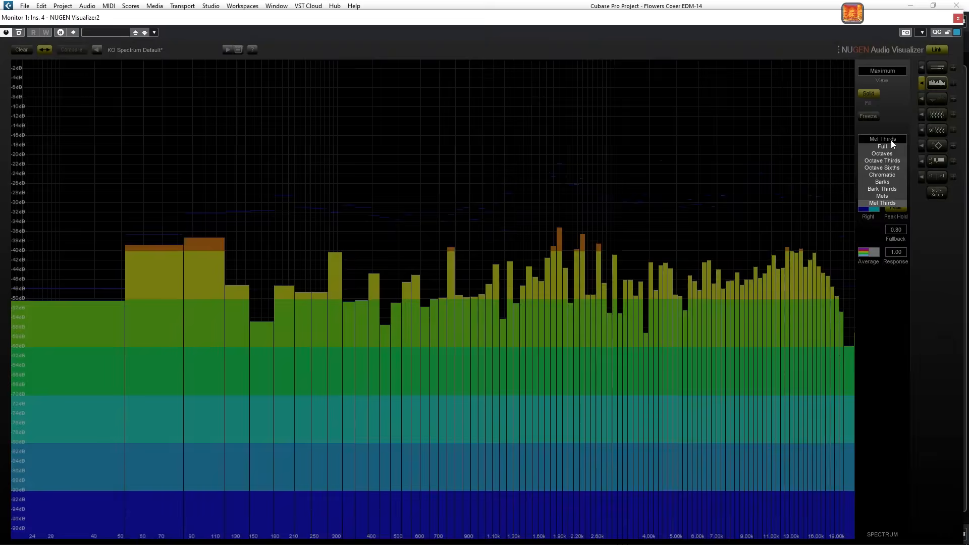
left_click(891, 146)
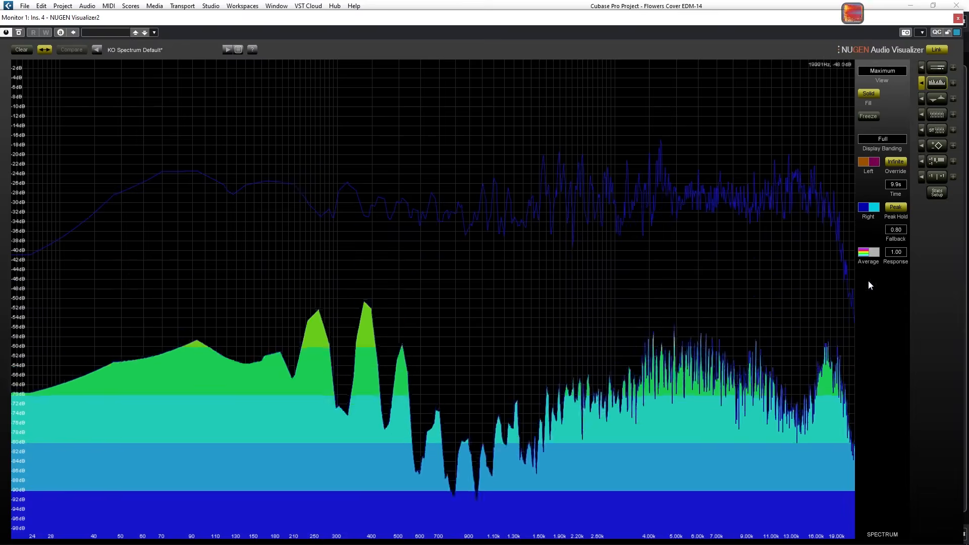
- Replace the spectrum with the stereo spectrum display and show the stereo spectrum's settings
left_click(935, 97)
left_click(934, 87)
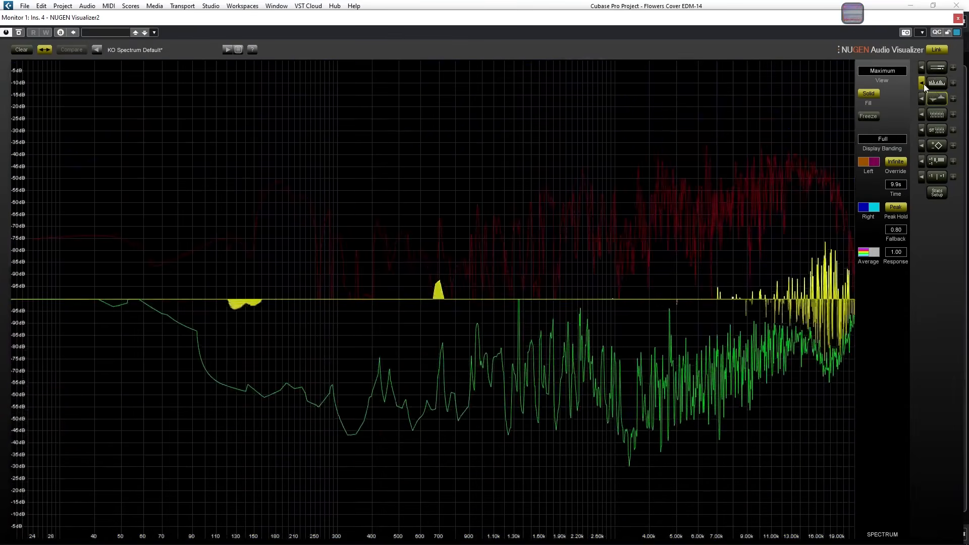
left_click(924, 86)
left_click(919, 101)
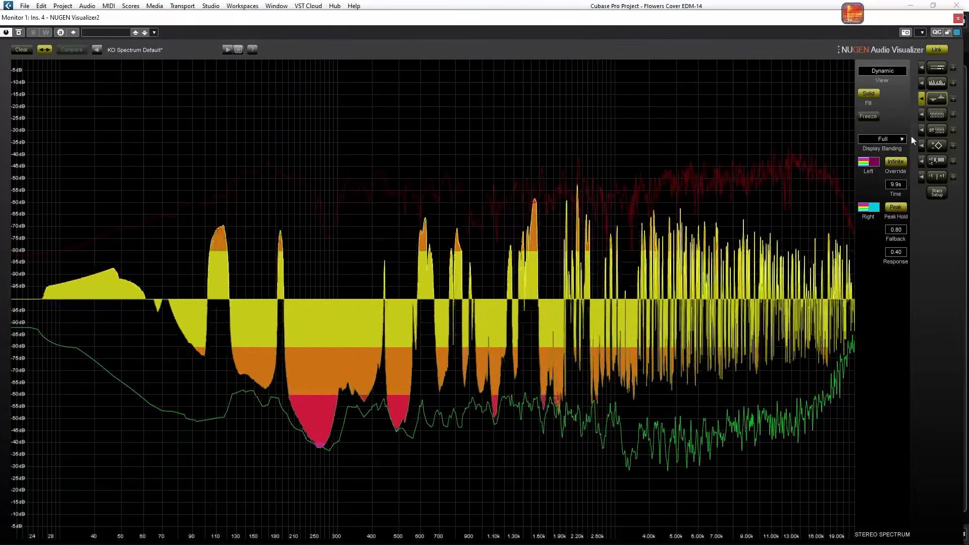
- Replace the stereo spectrum with the spectrogram display and show the spectrogram's settings
left_click(938, 99)
left_click(939, 115)
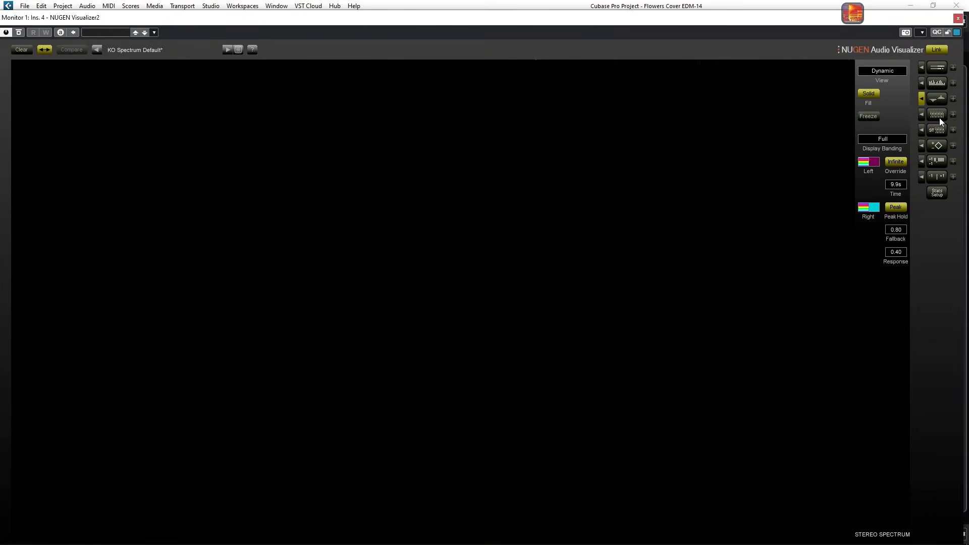
left_click(921, 114)
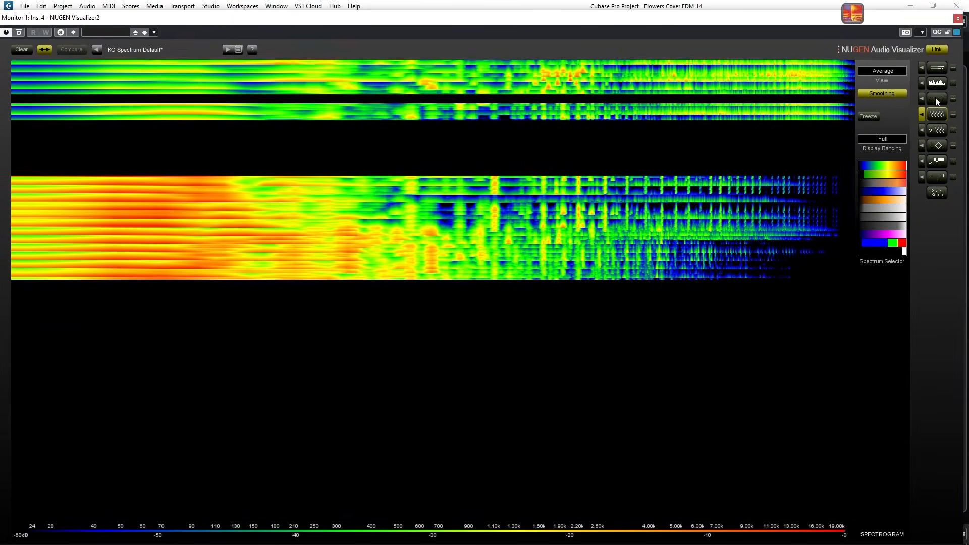
- Add the stereo spectrum and stereo spectrogram beside the spectrogram, and replace all three with the correlation spectrum display
left_click(934, 98)
left_click(938, 146)
left_click(939, 161)
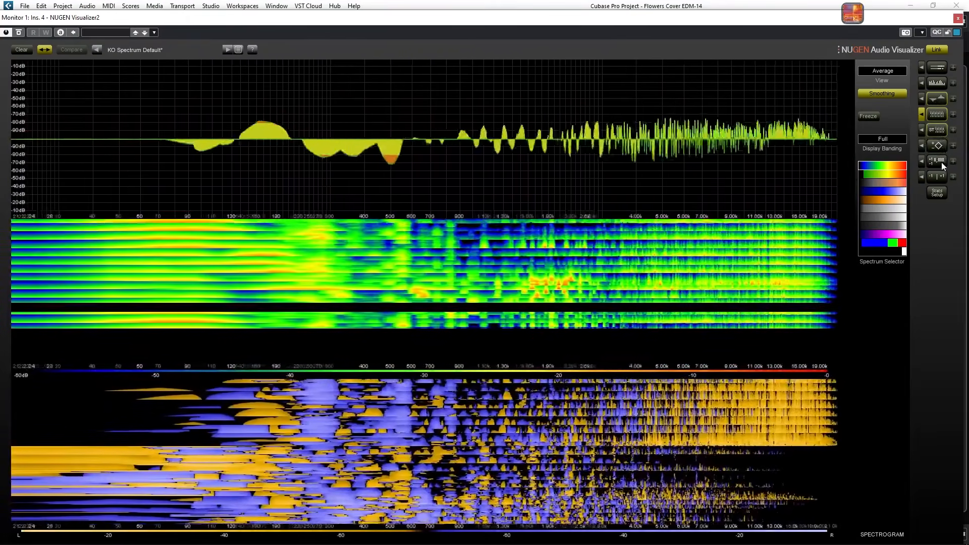
left_click(942, 163)
left_click(939, 116)
left_click(941, 99)
left_click(942, 131)
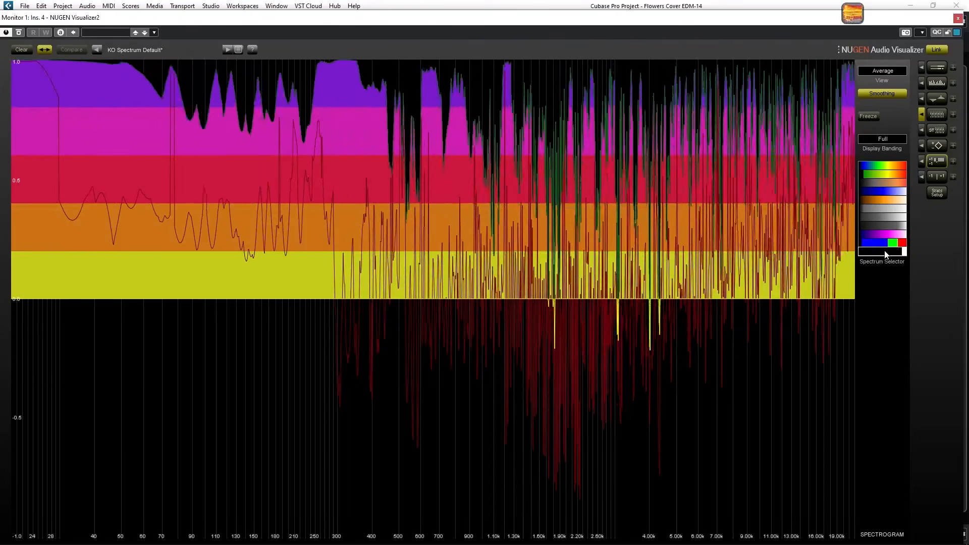
- Set the spectrogram's colour to the orange gradient and try Octave Thirds and Octave Sixths display banding, ending on Full
left_click(886, 140)
left_click(883, 153)
left_click(885, 140)
left_click(887, 161)
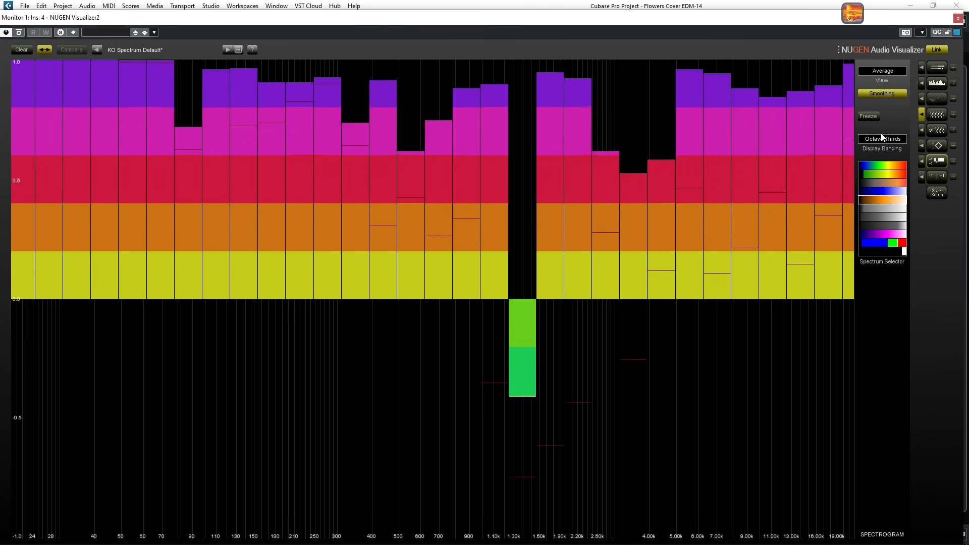
left_click(882, 137)
left_click(884, 171)
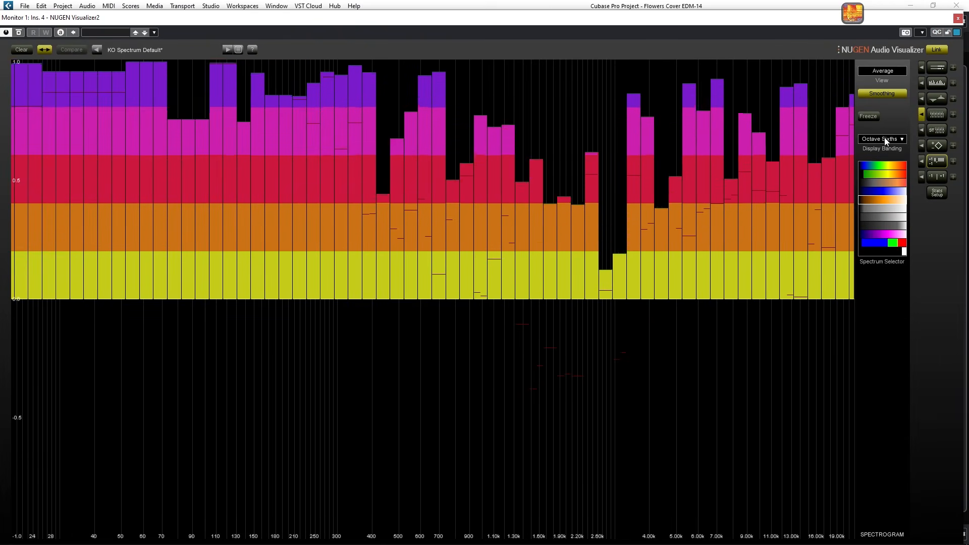
left_click(886, 139)
left_click(885, 147)
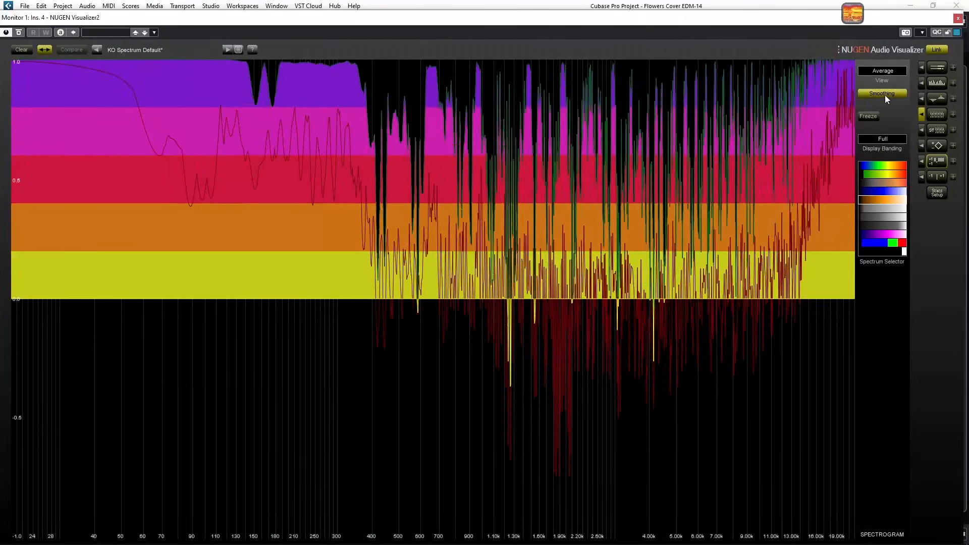
- Open the Demos folder in the preset browser and try adding a new preset folder
left_click(238, 50)
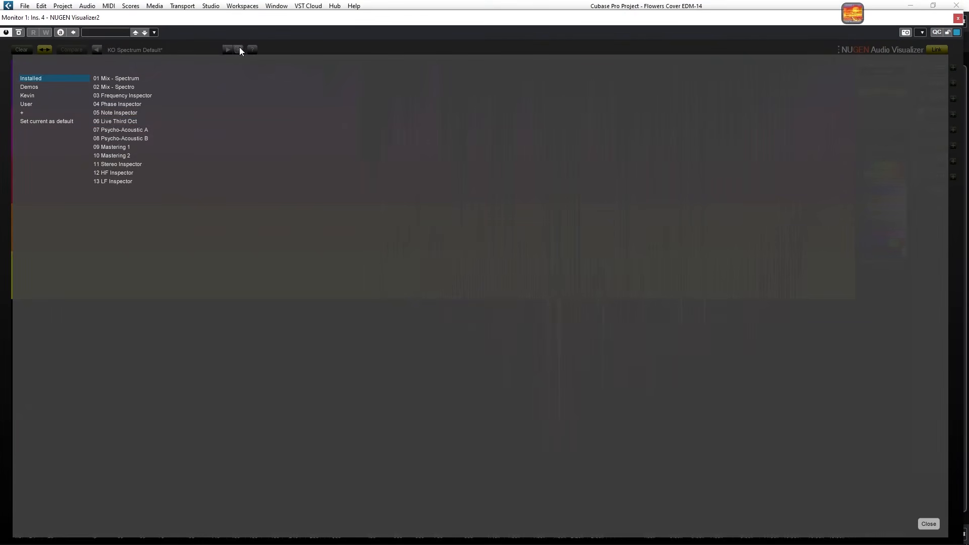
left_click(35, 87)
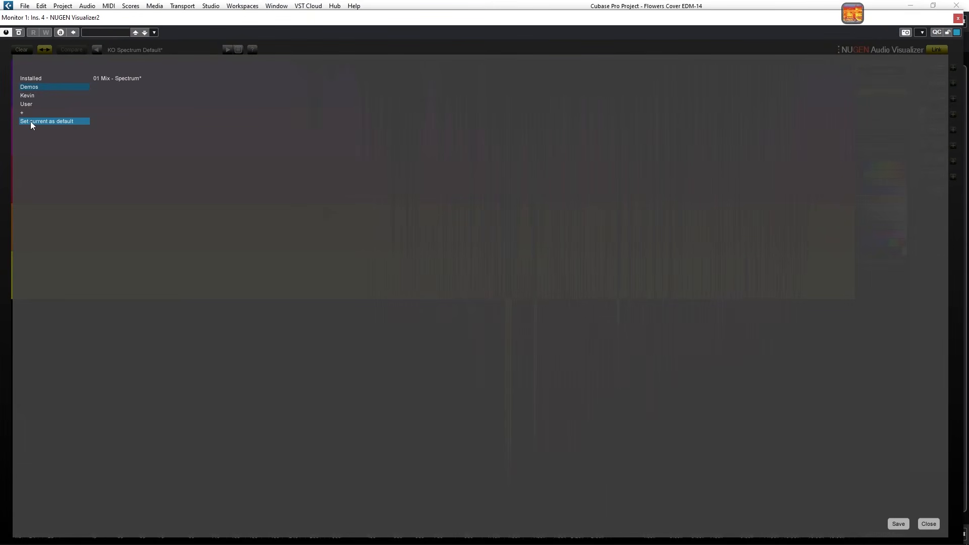
left_click(30, 113)
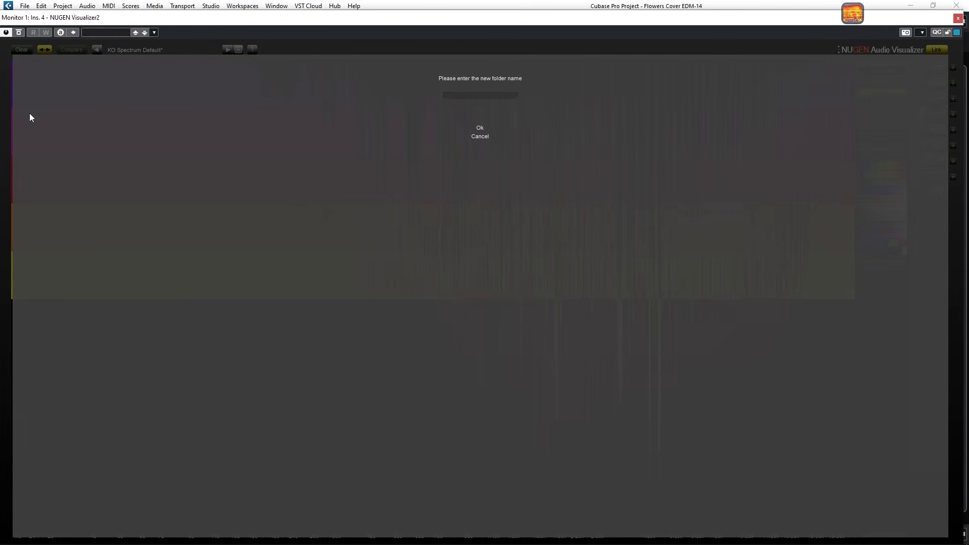
left_click(457, 93)
left_click(480, 135)
left_click(44, 87)
left_click(617, 412)
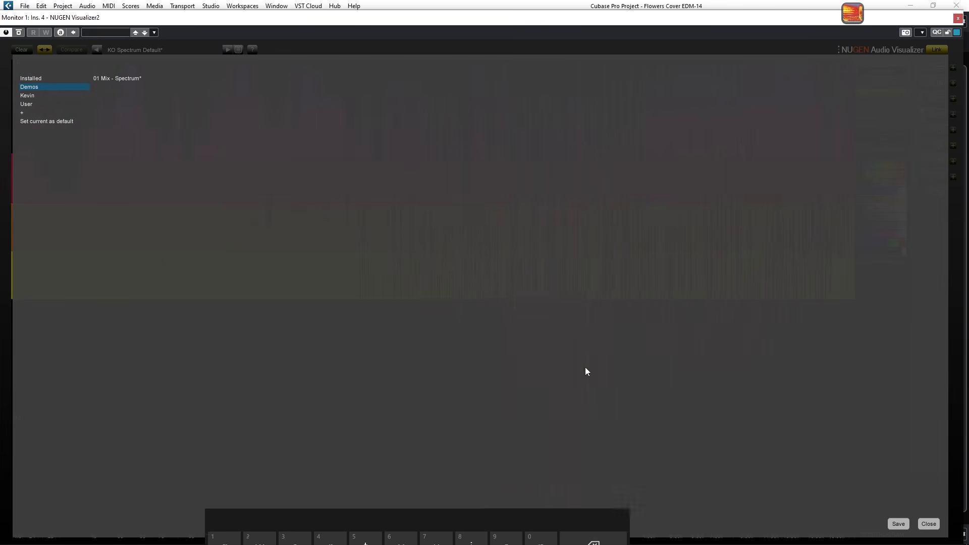
- Save the current display setup in the Demos folder as the preset KO Spectrum Default
left_click(240, 49)
left_click(239, 49)
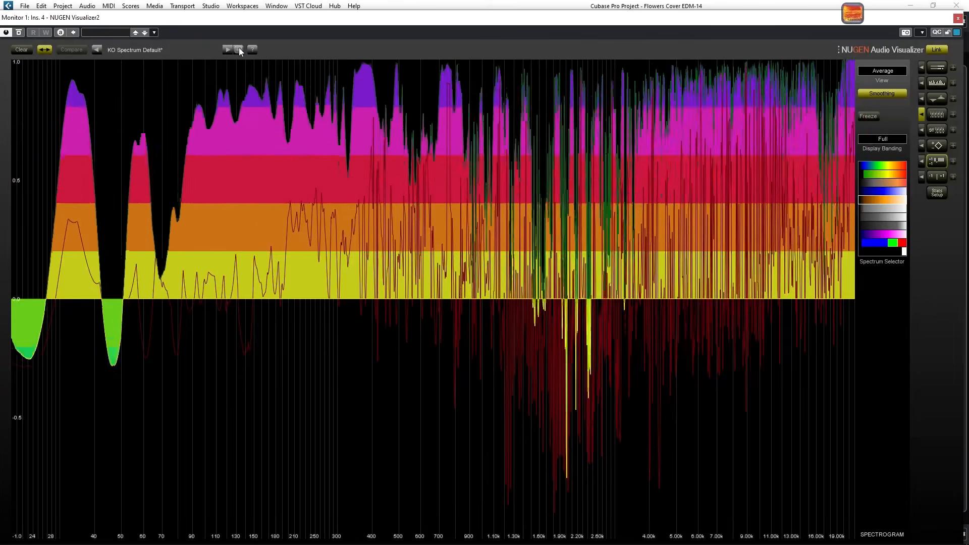
left_click(151, 49)
left_click(312, 40)
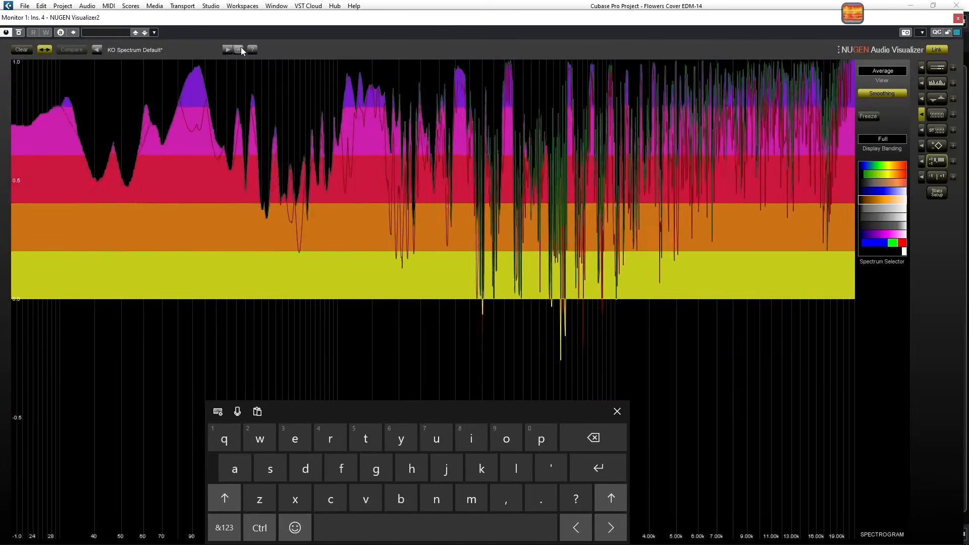
left_click(239, 49)
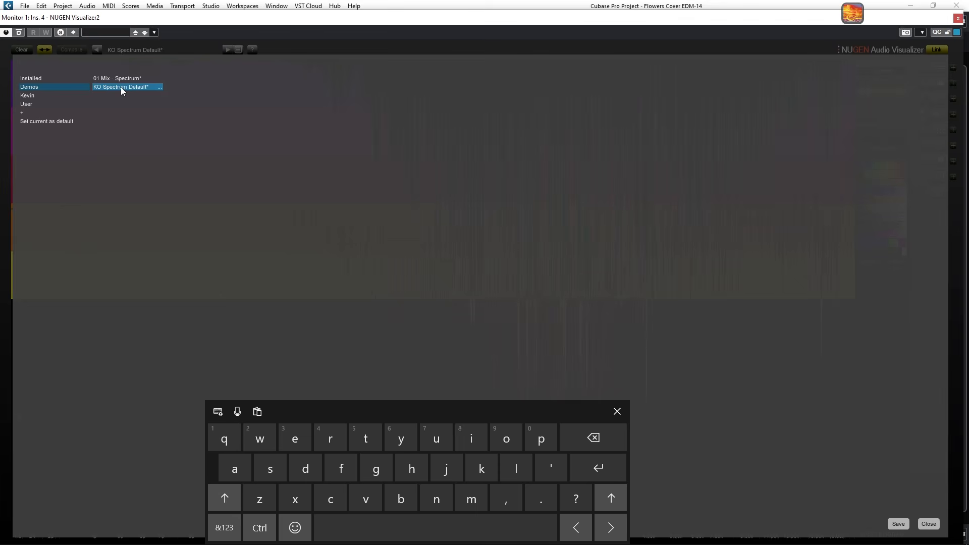
left_click(929, 524)
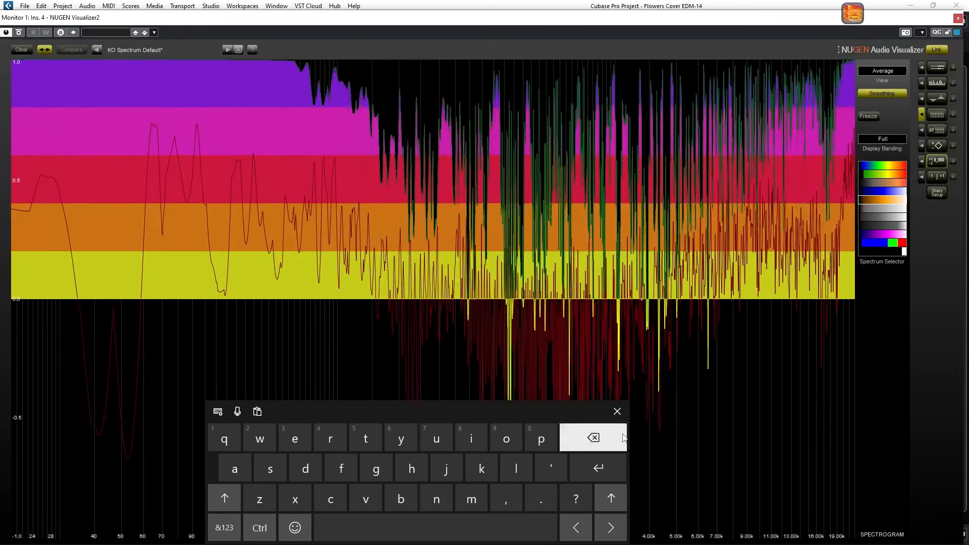
left_click(616, 412)
- Load the original KO Spectrum Default preset from the personal folder and switch back to the version in the Demos folder
left_click(240, 47)
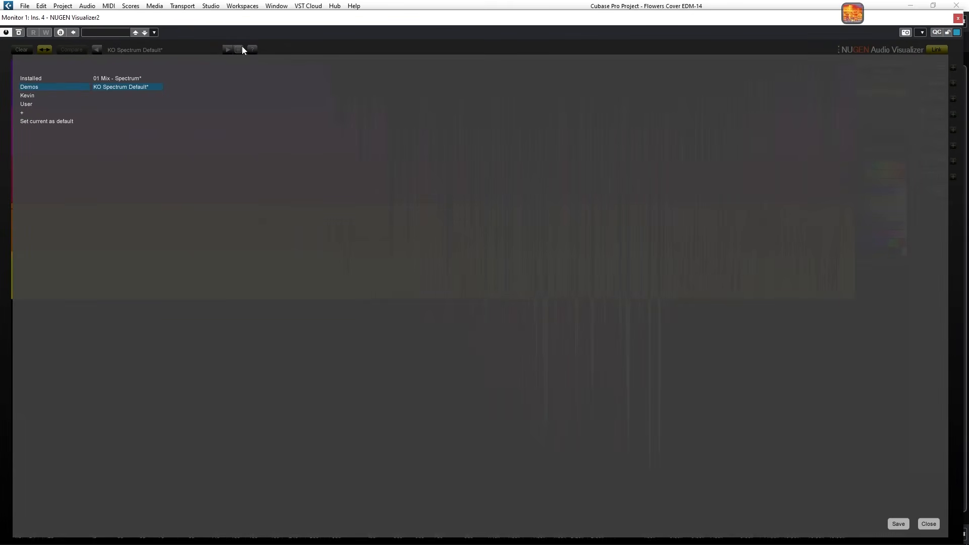
left_click(115, 86)
left_click(327, 53)
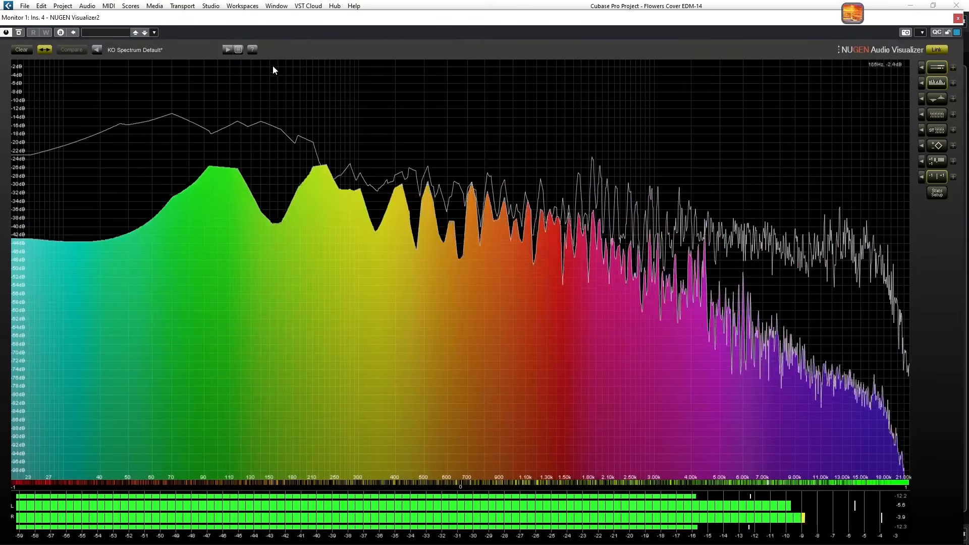
left_click(240, 49)
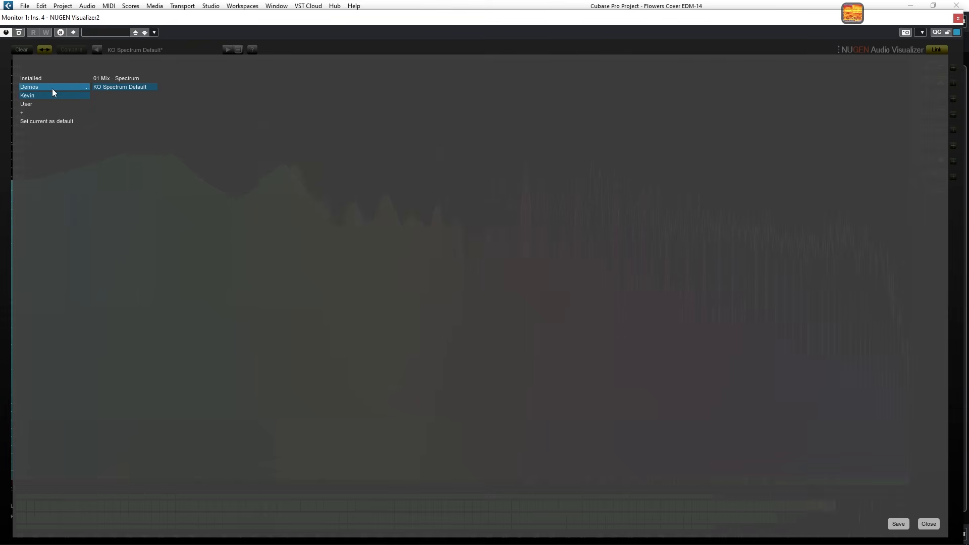
left_click(52, 87)
left_click(133, 88)
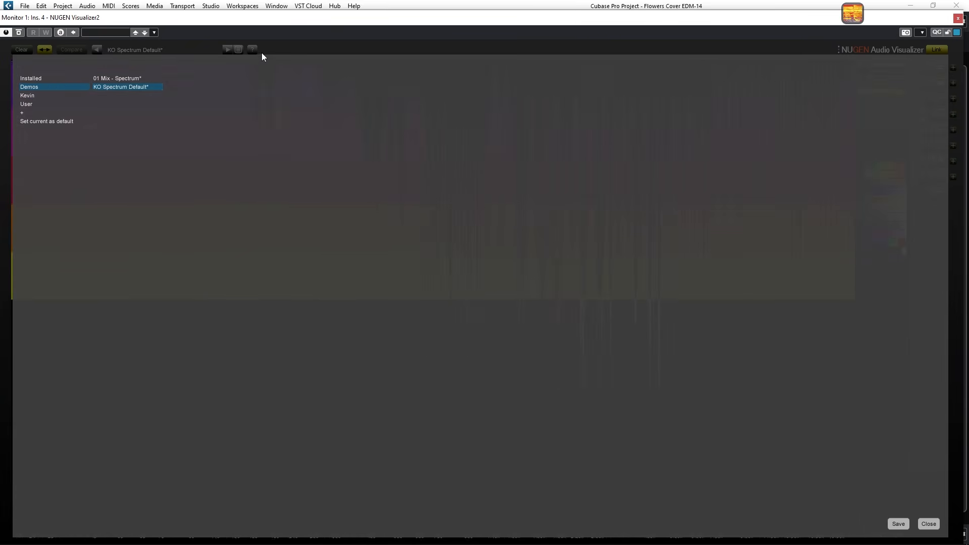
left_click(248, 50)
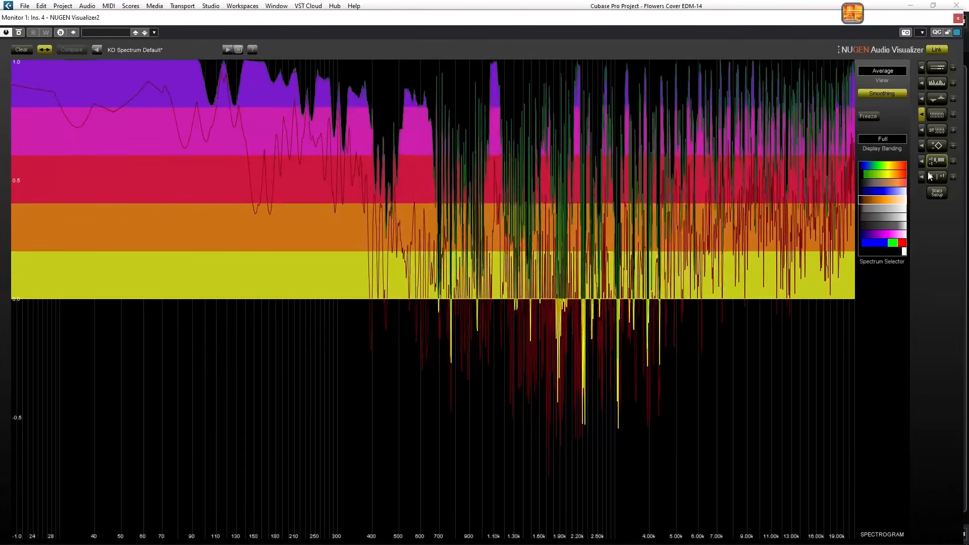
- Add the stereo spectrogram and spectrogram above the correlation spectrum, and show the stats and setup settings
left_click(937, 132)
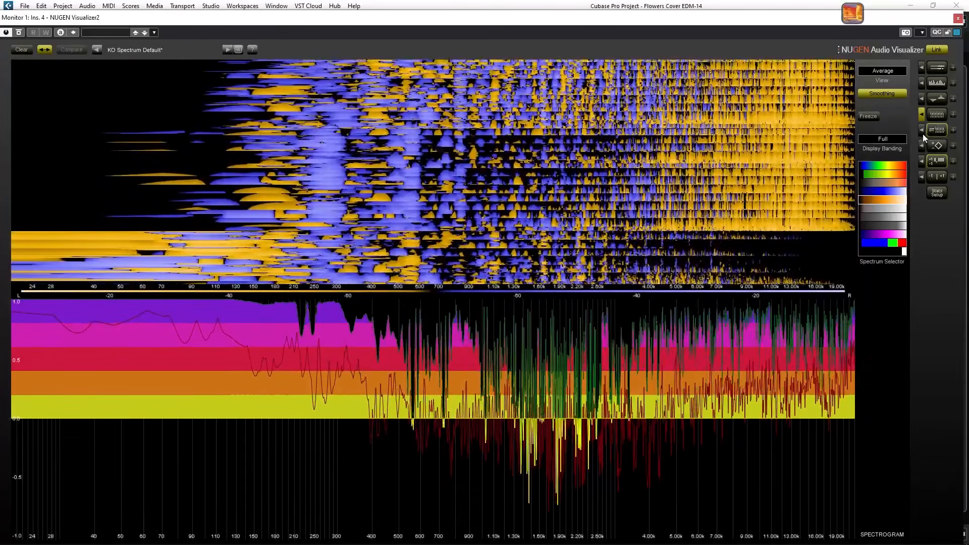
left_click(938, 132)
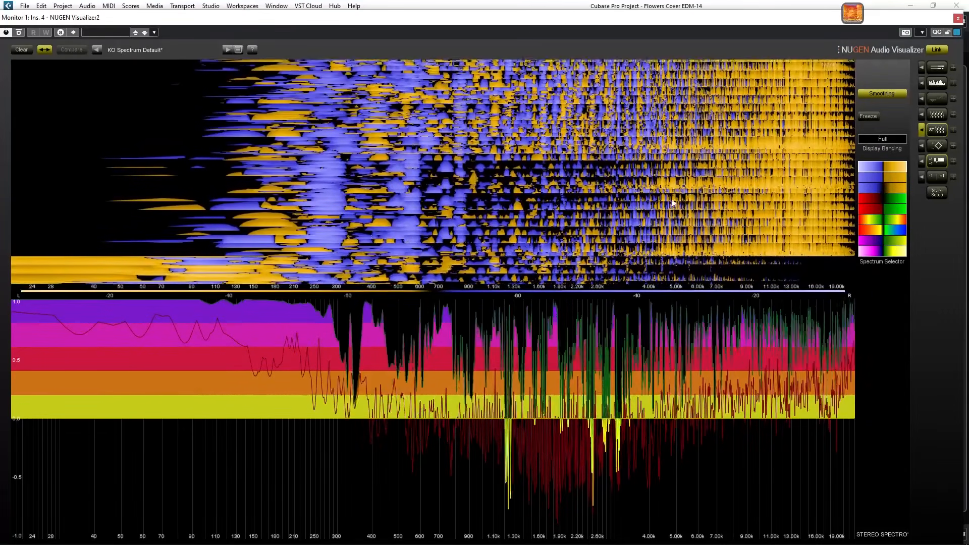
left_click(941, 117)
left_click(922, 115)
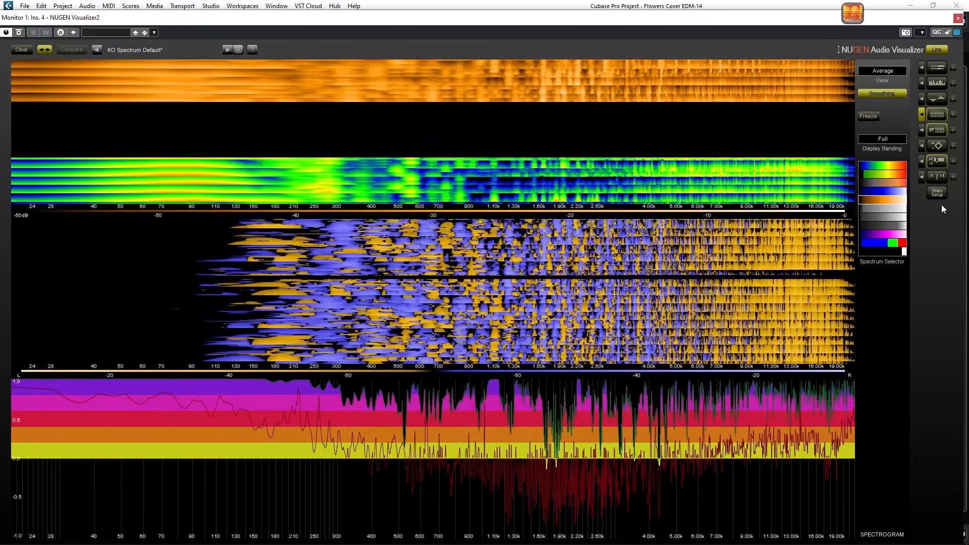
left_click(937, 192)
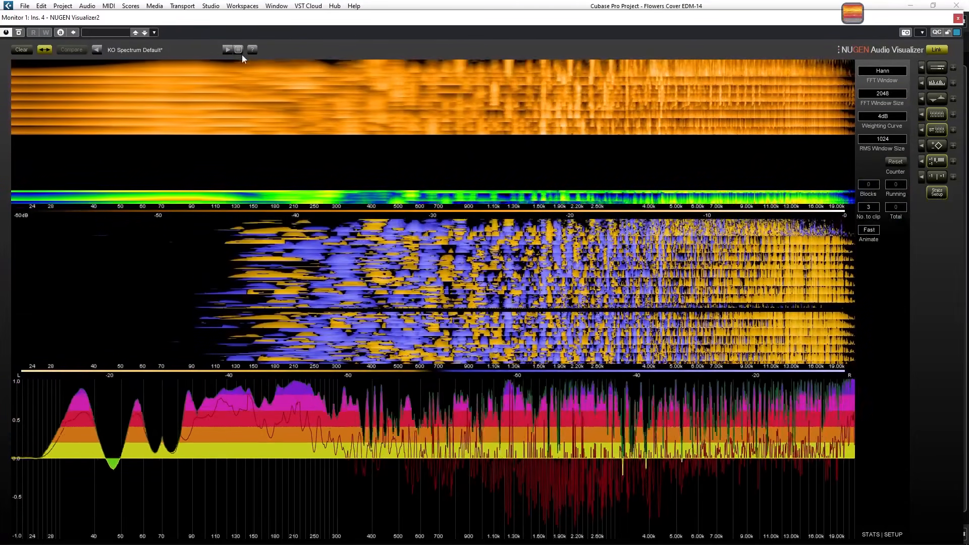
- Load the installed preset 03 Frequency Inspector and switch to 04 Phase Inspector to view its displays
left_click(238, 50)
left_click(32, 80)
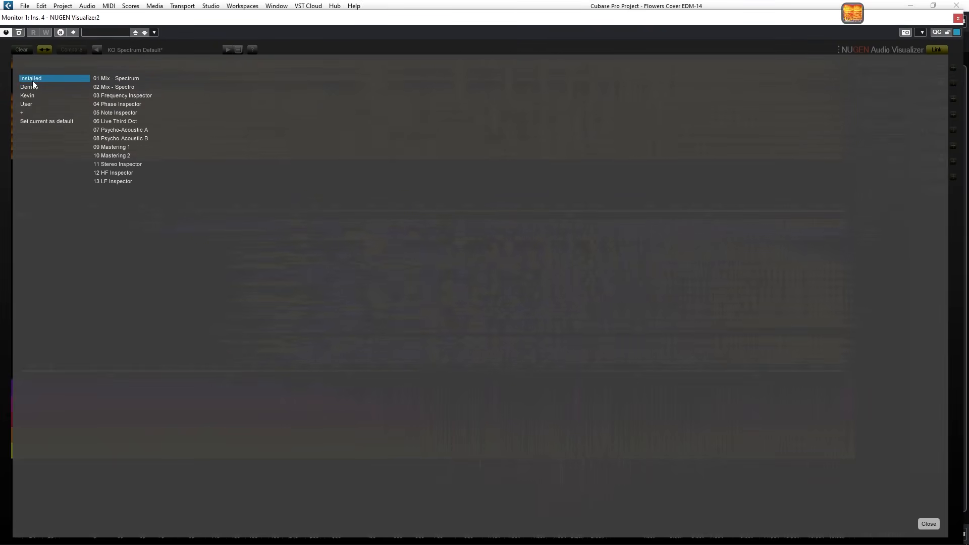
left_click(147, 97)
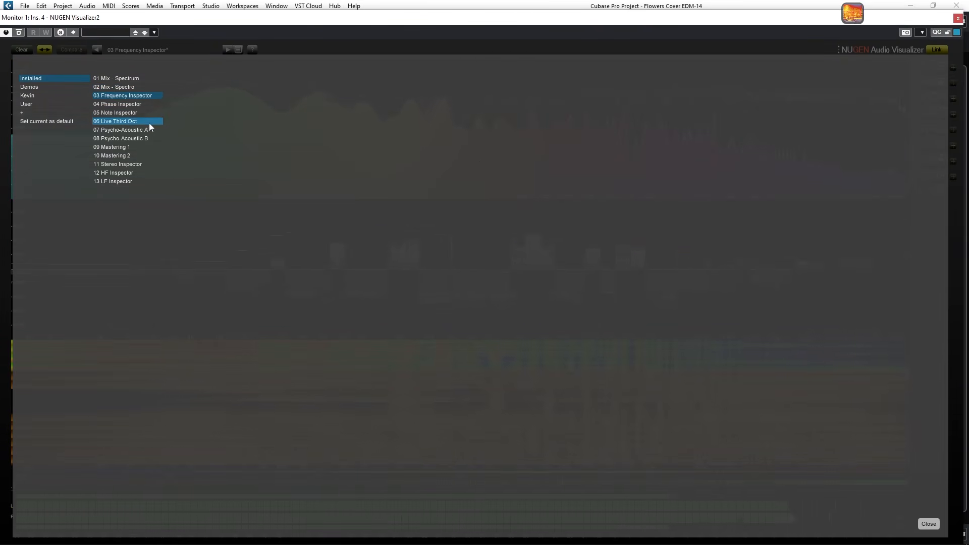
left_click(134, 106)
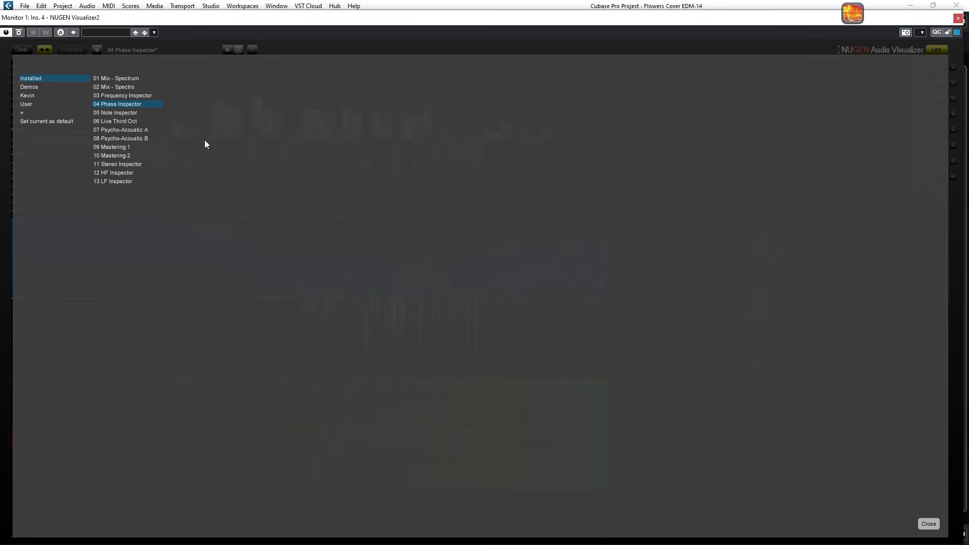
left_click(956, 158)
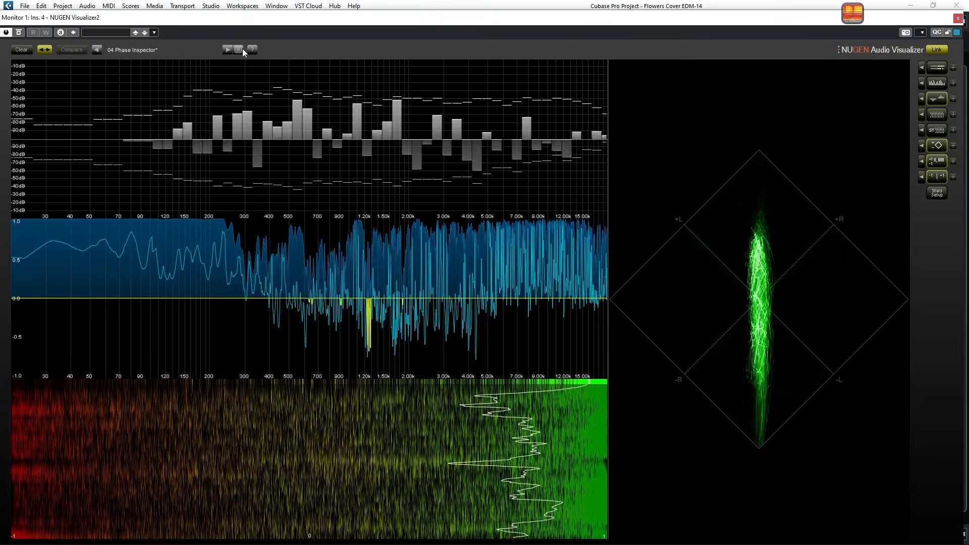
- View the display layouts of the installed presets 05 Note Inspector and 06 Live Third Oct
left_click(240, 48)
left_click(126, 112)
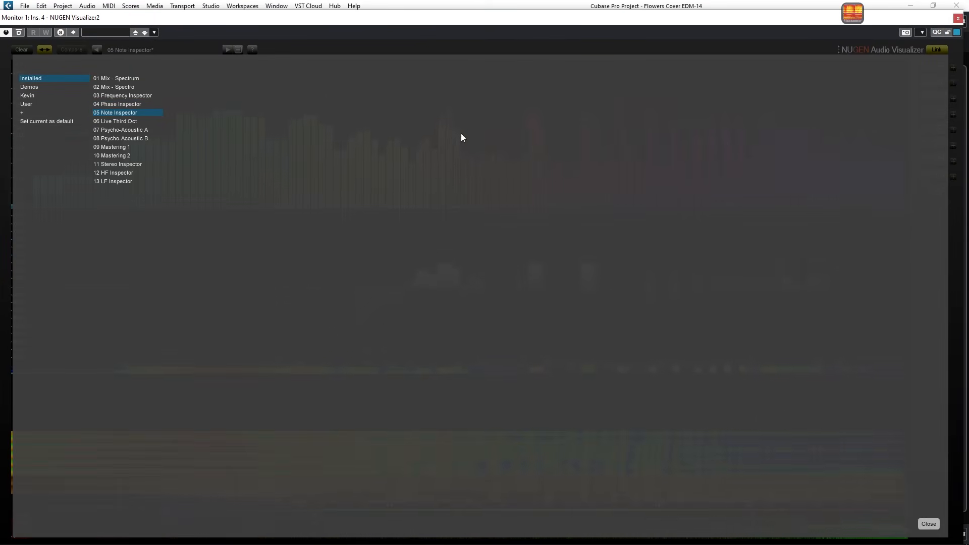
left_click(271, 45)
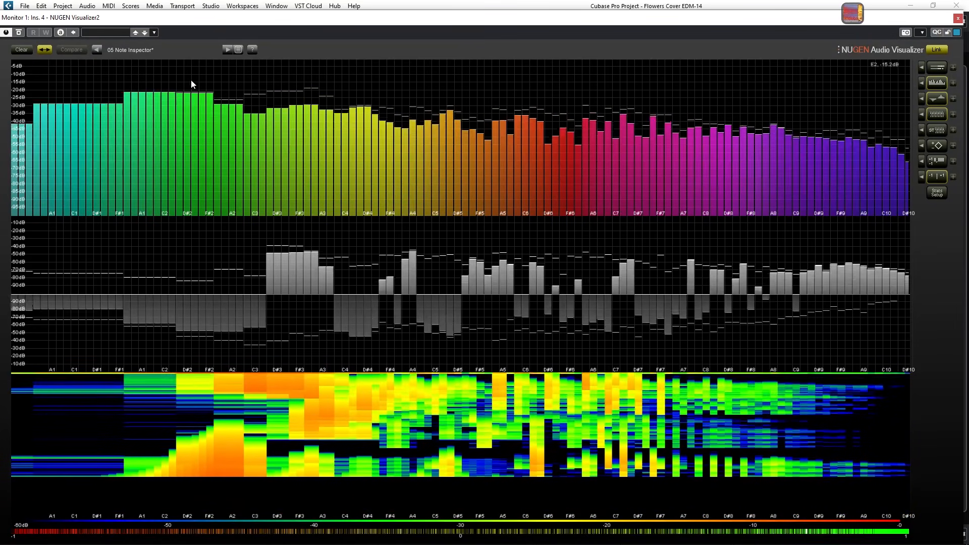
left_click(238, 49)
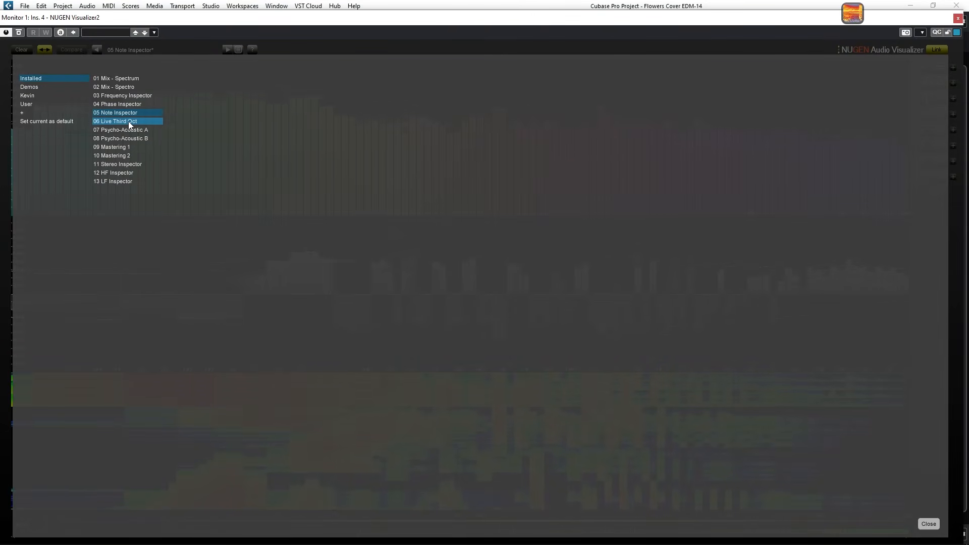
left_click(274, 50)
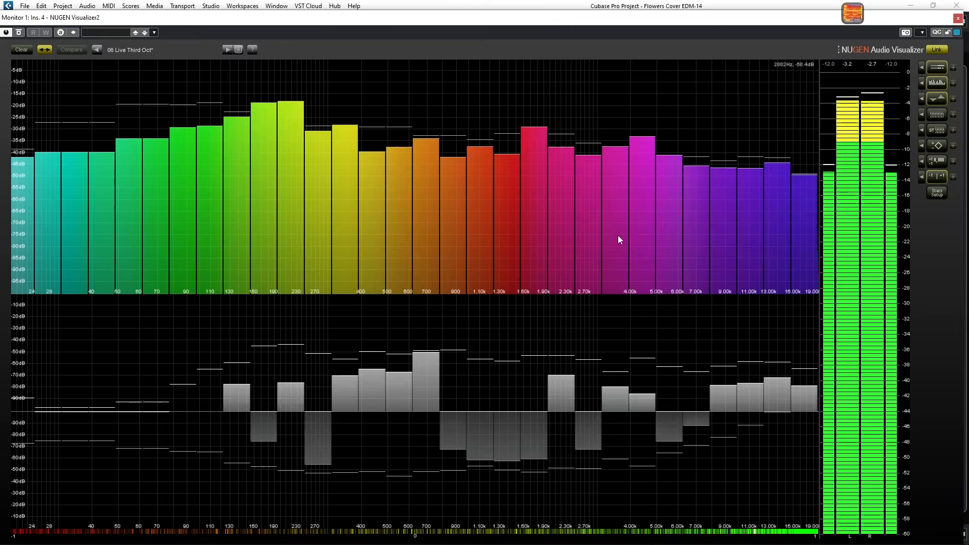
- Load the installed preset 09 Mastering 1 to view its layout and switch to 10 Mastering 2
left_click(240, 51)
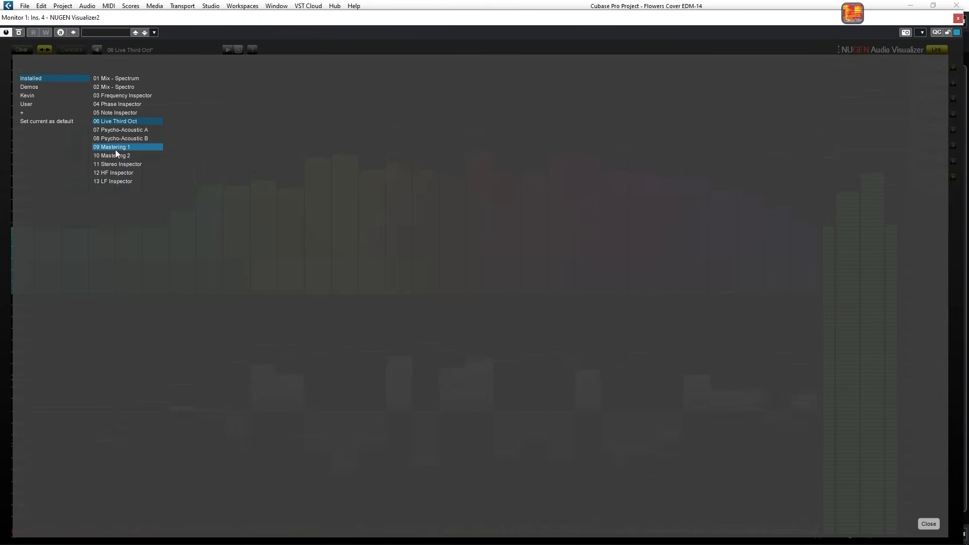
left_click(138, 150)
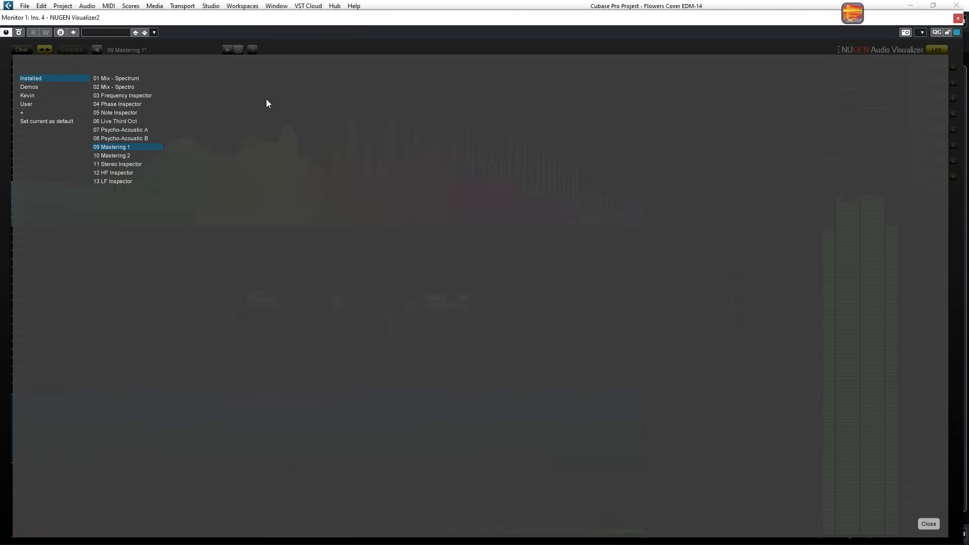
left_click(398, 49)
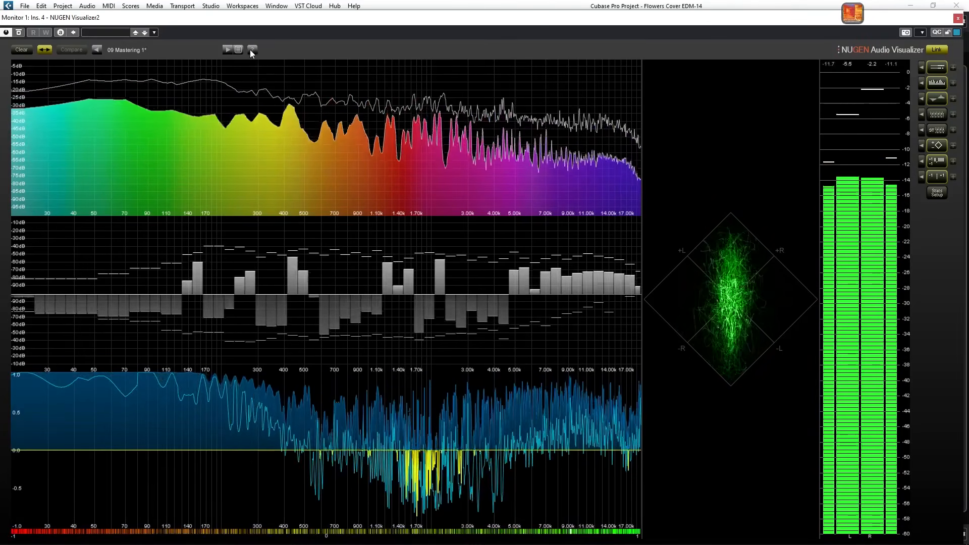
left_click(238, 49)
left_click(115, 157)
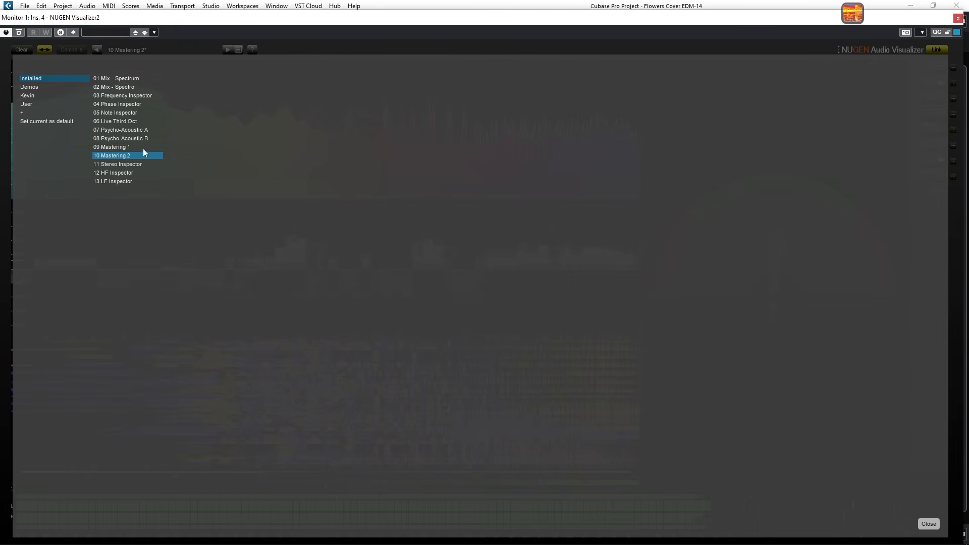
left_click(927, 523)
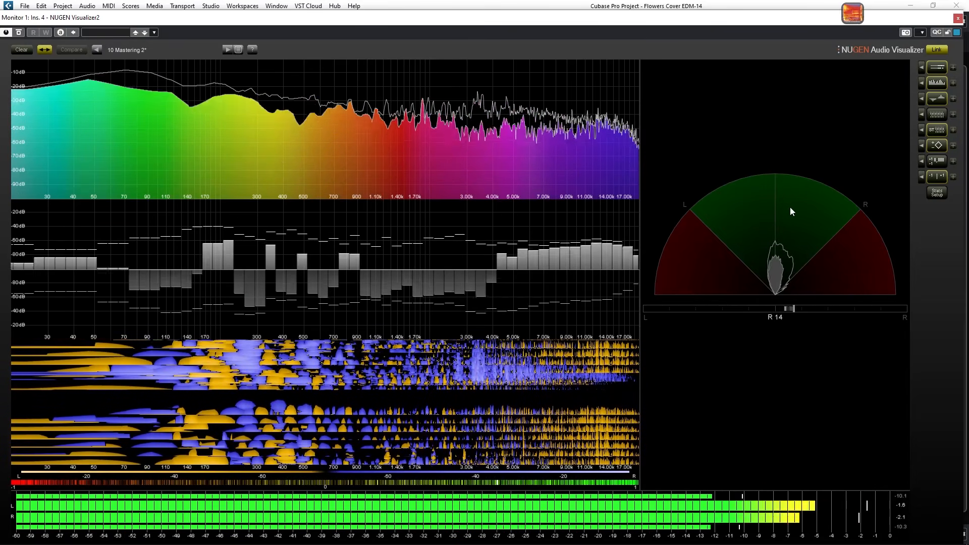
- Load the installed preset 11 Stereo Inspector to view its displays and switch to 12 HF Inspector
left_click(237, 50)
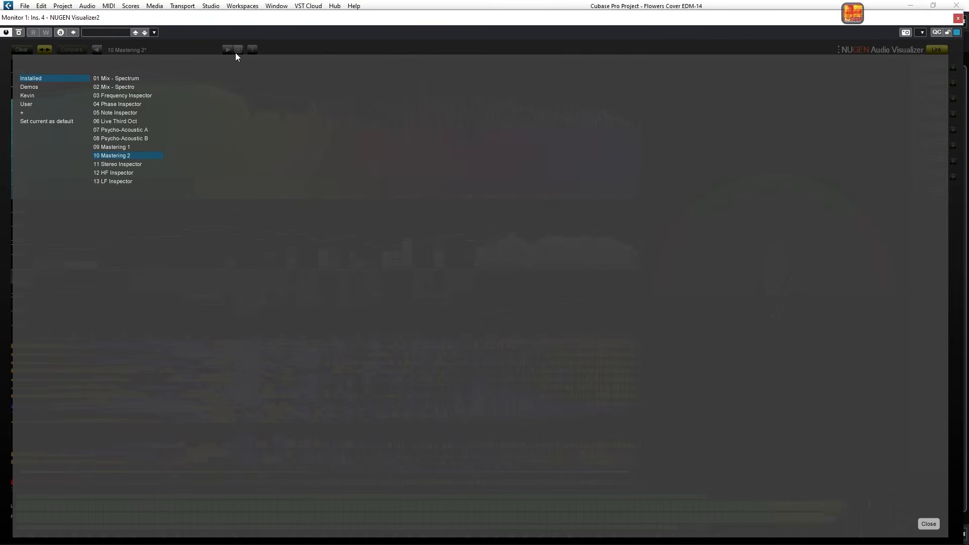
left_click(114, 165)
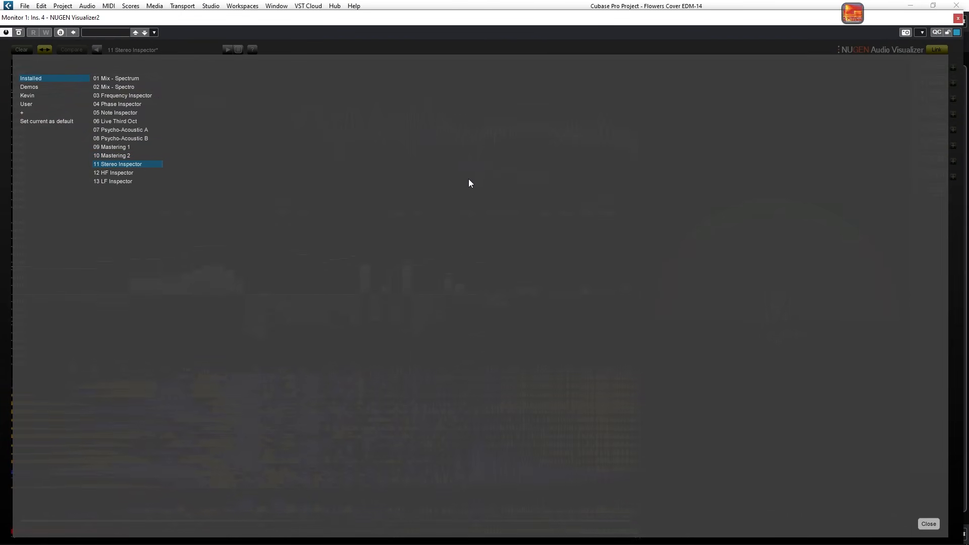
left_click(925, 525)
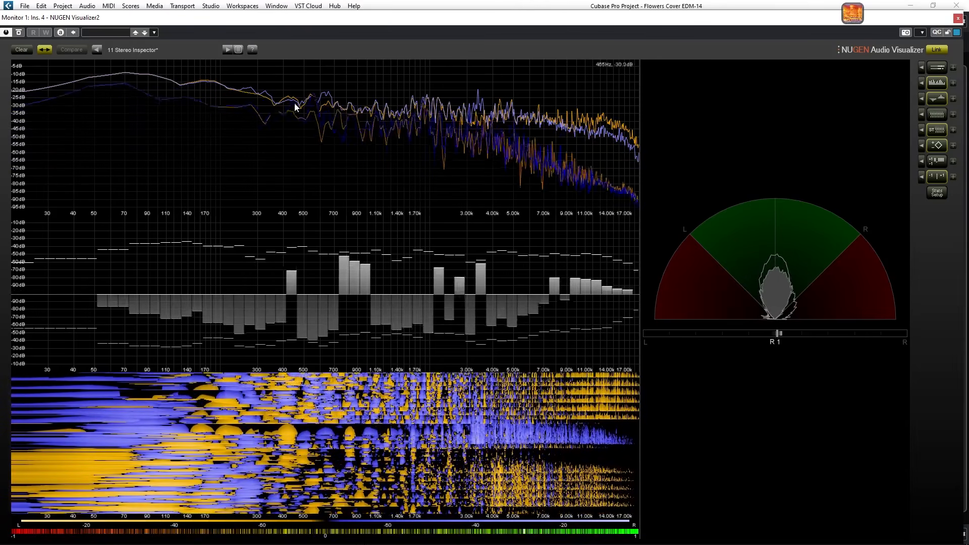
left_click(241, 49)
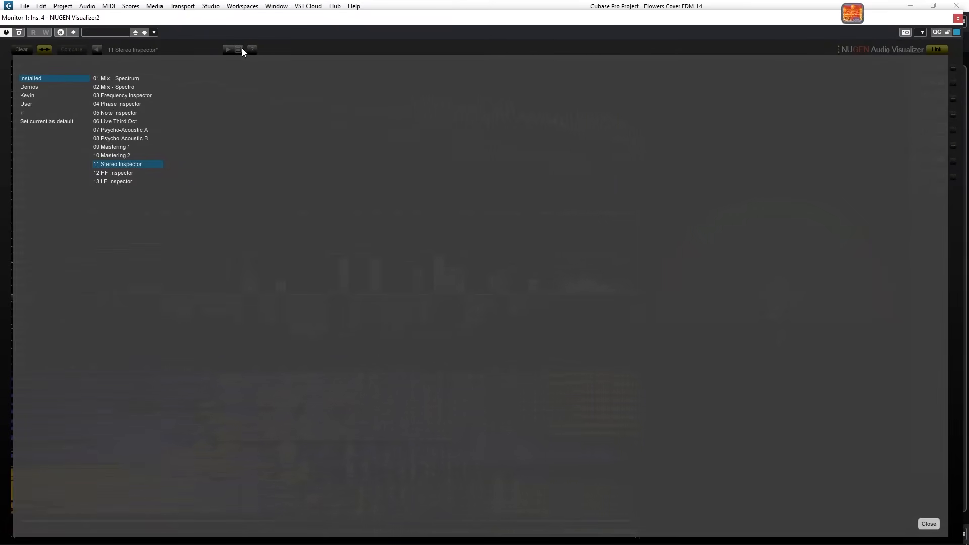
left_click(128, 172)
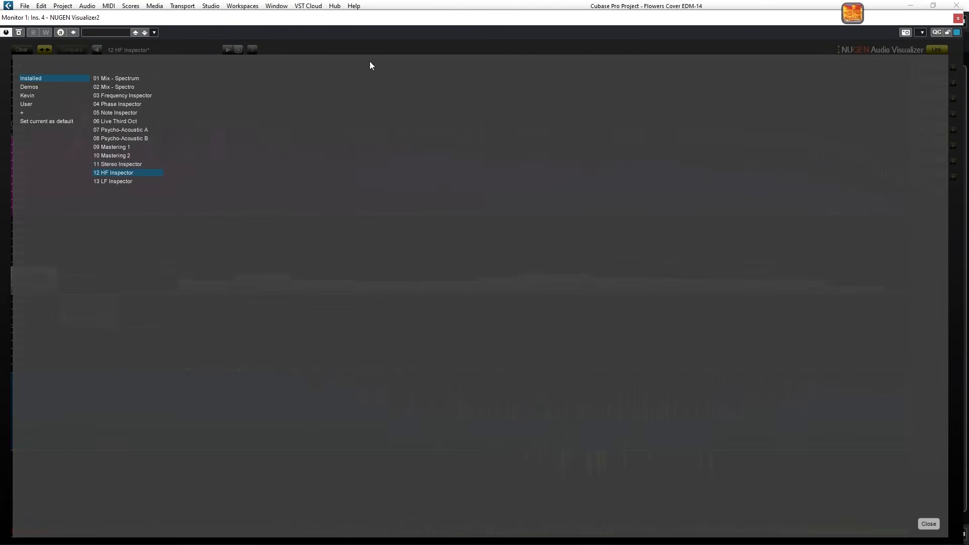
left_click(243, 48)
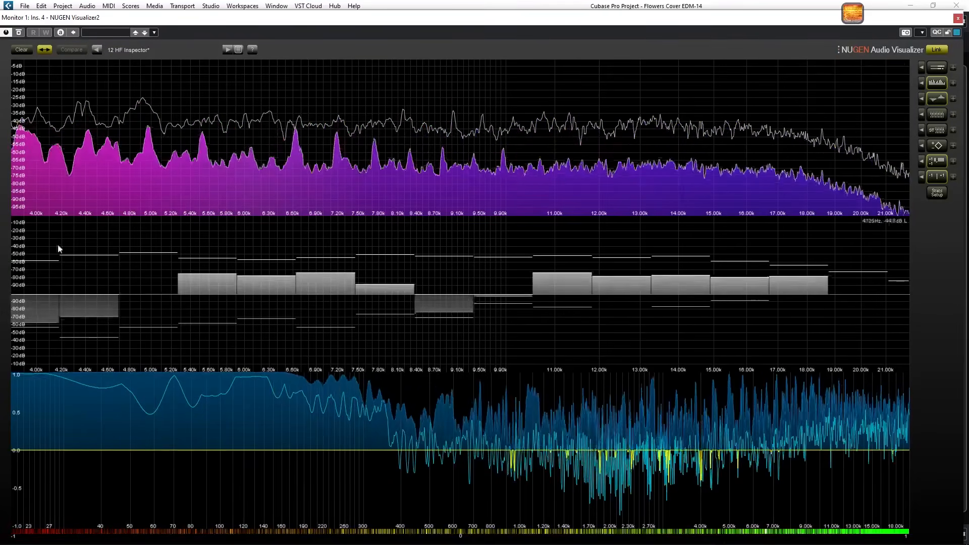
- Stretch and shift the spectrum's frequency scale to examine different ranges, ending with roughly 8 Hz to 18 kHz in view
left_click_drag(17, 214, 915, 154)
left_click_drag(31, 214, 348, 543)
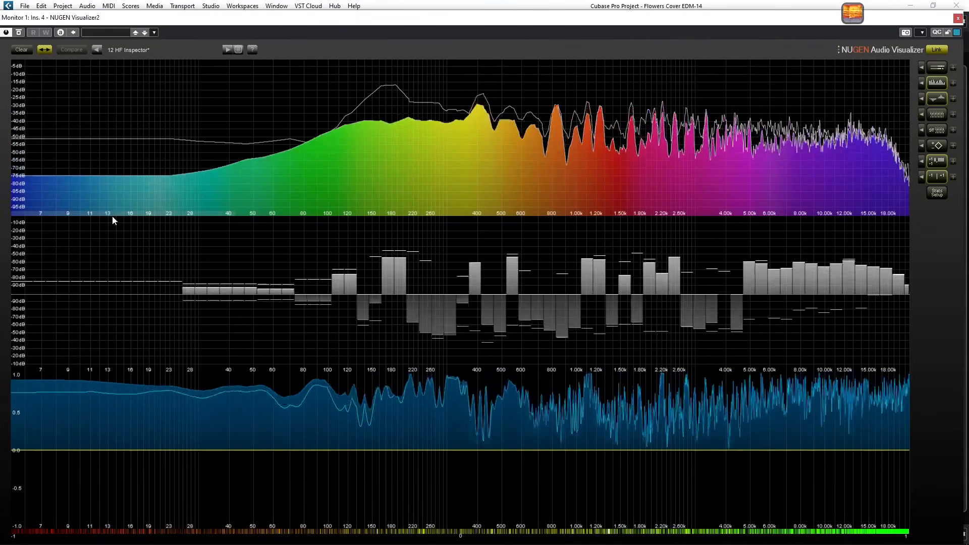
left_click_drag(111, 215, 232, 132)
left_click_drag(623, 210, 232, 350)
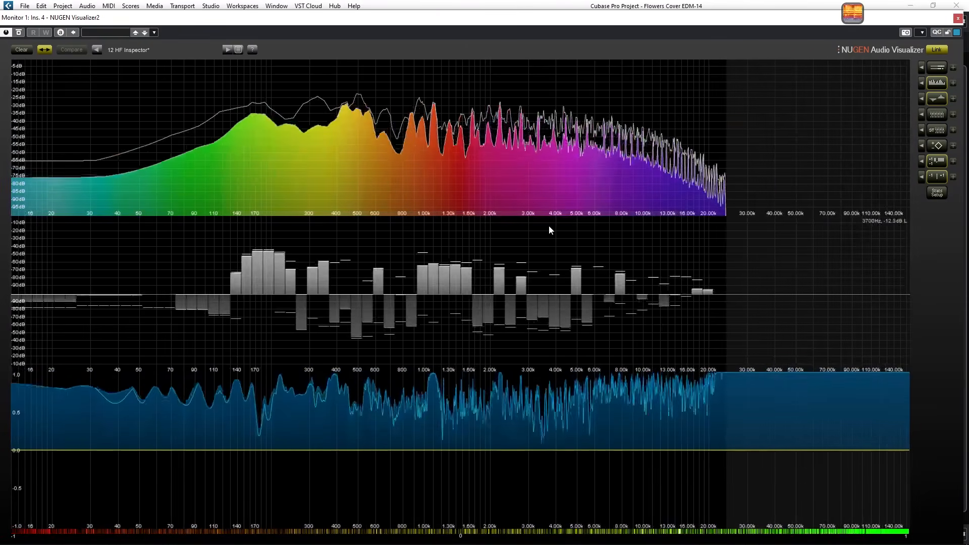
left_click_drag(581, 211, 525, 288)
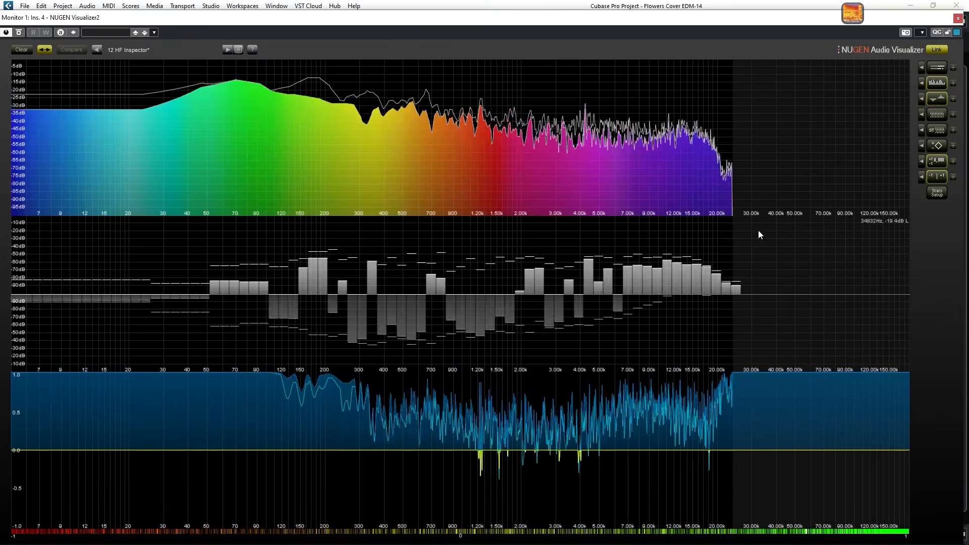
left_click_drag(715, 213, 891, 196)
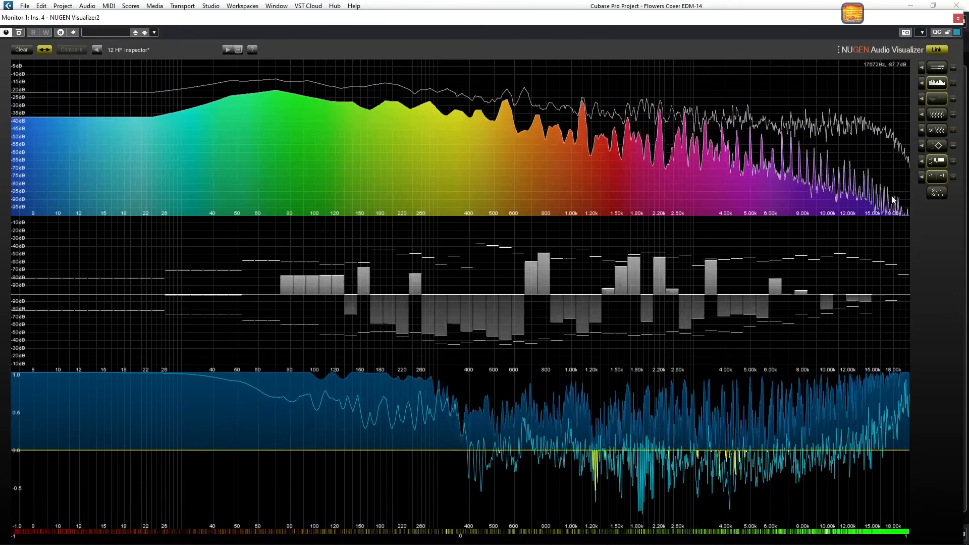
- Shift the Visualizer window slightly upward and close it to return to the project's track arrangement
mouse_move(576, 20)
left_mouse_down()
mouse_move(579, 49)
mouse_move(582, 13)
left_mouse_up()
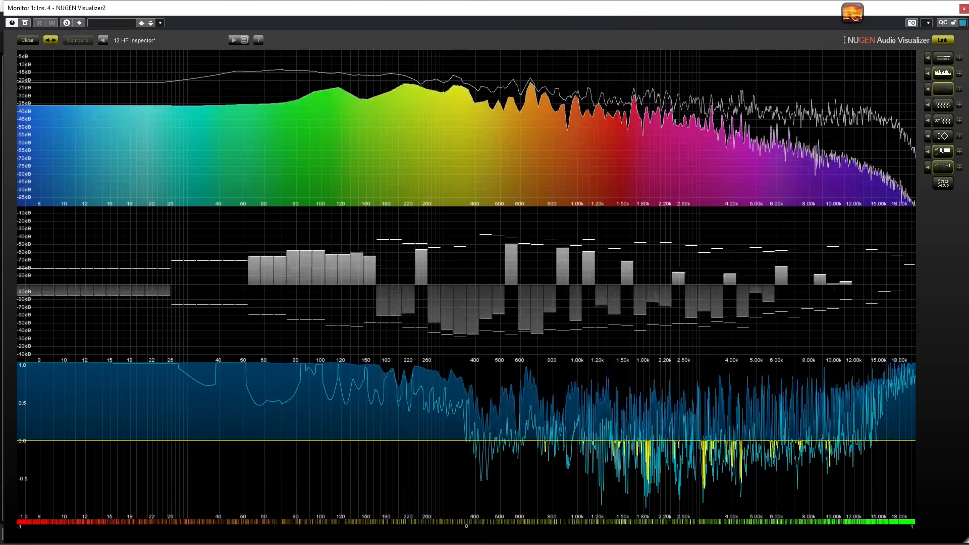
left_click(965, 9)
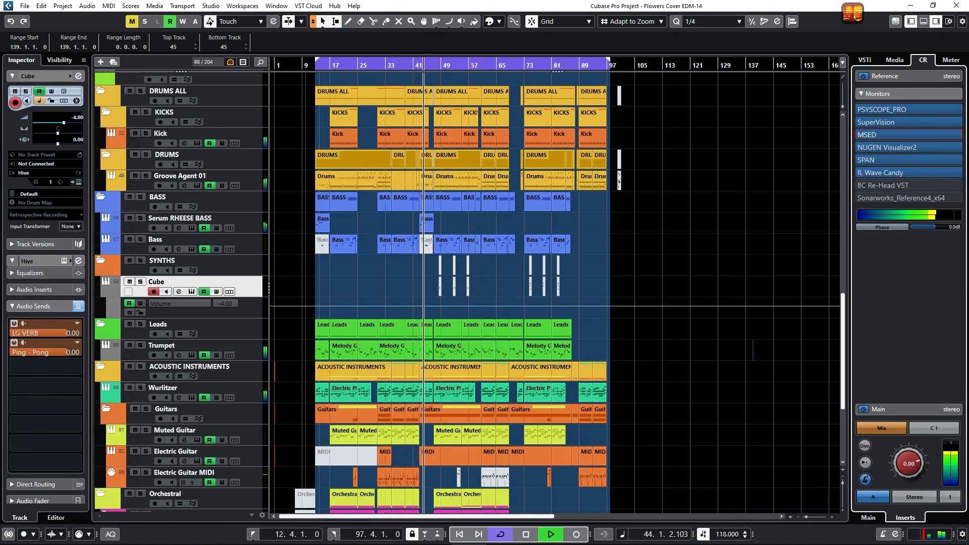
mouse_move(331, 543)
left_click(290, 539)
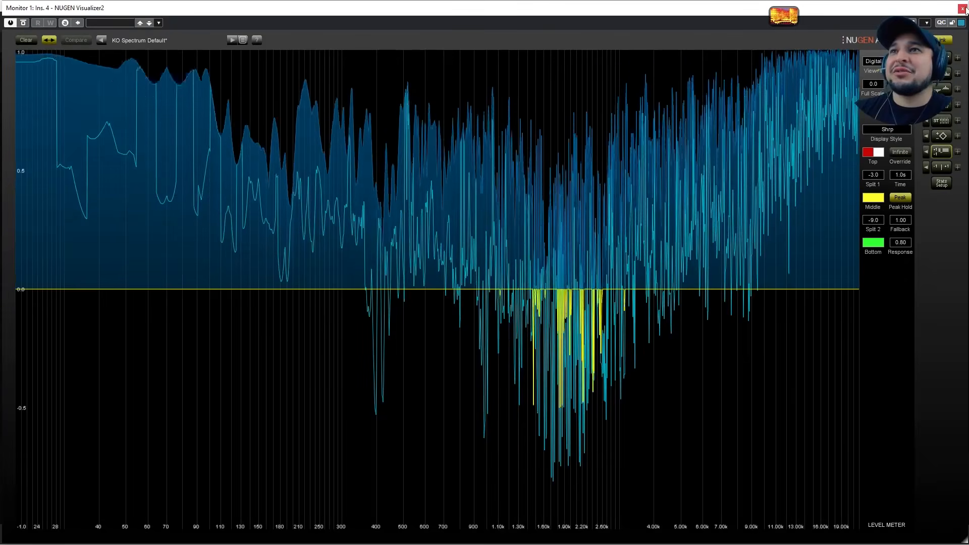
- Close the Visualizer showing the correlation spectrum and select the range from bar 74 to 75 on the Kontakt 02 track
left_click(962, 9)
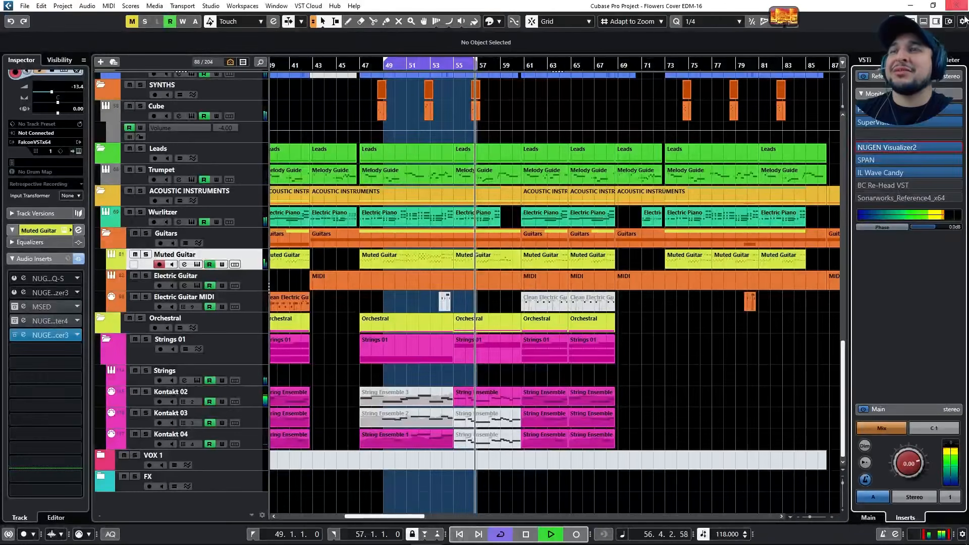
key("2")
left_click(681, 394)
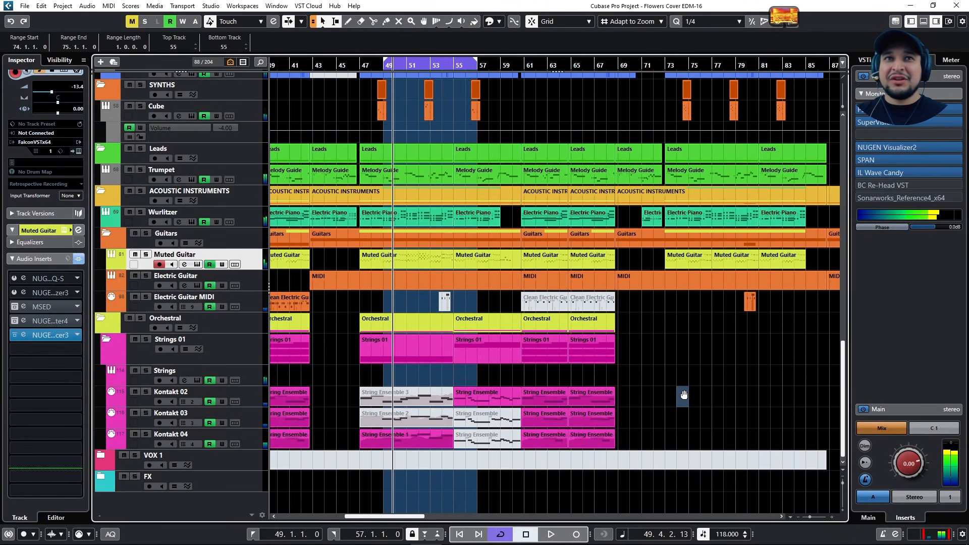